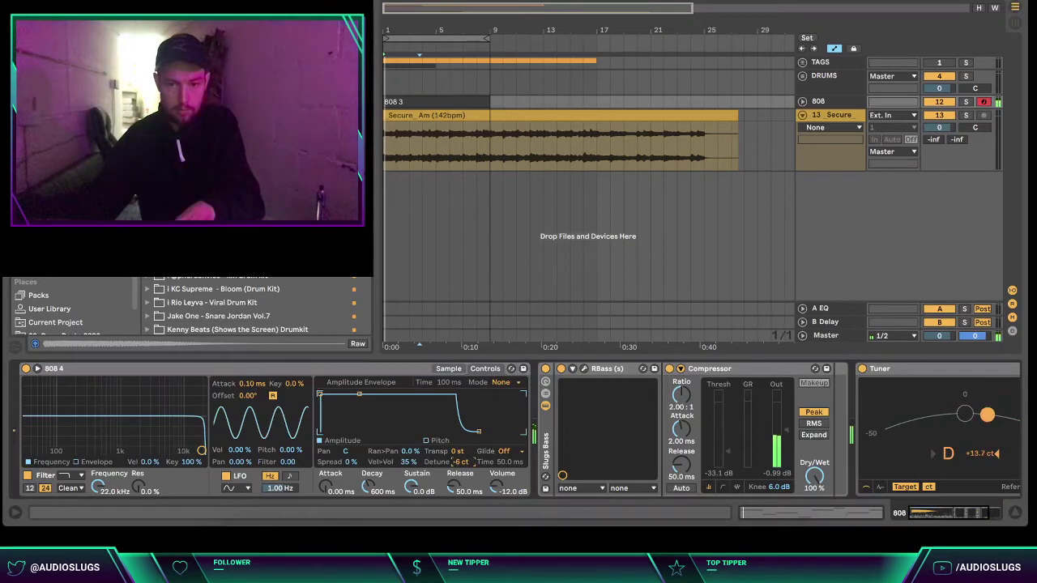
- Load the 808 9 sample into the 808 track's sampler and set its transposition to -1 st
key("space")
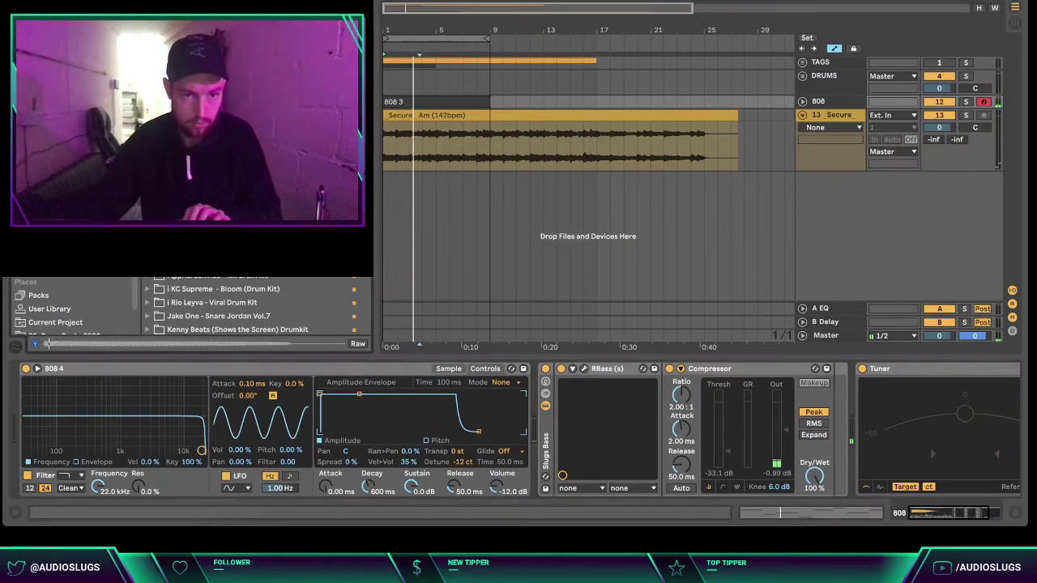
key("Return")
key("space")
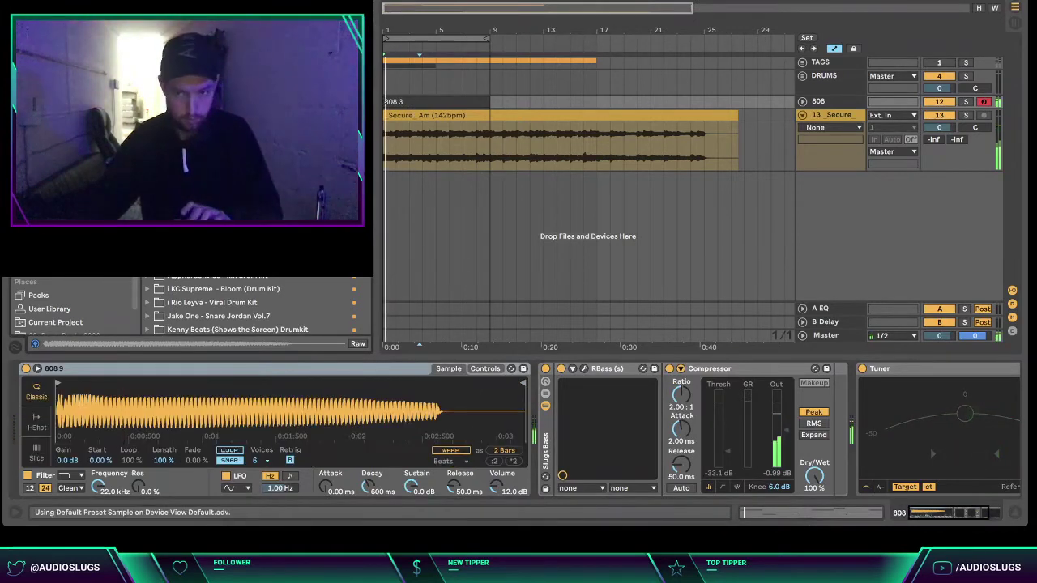
left_click(484, 369)
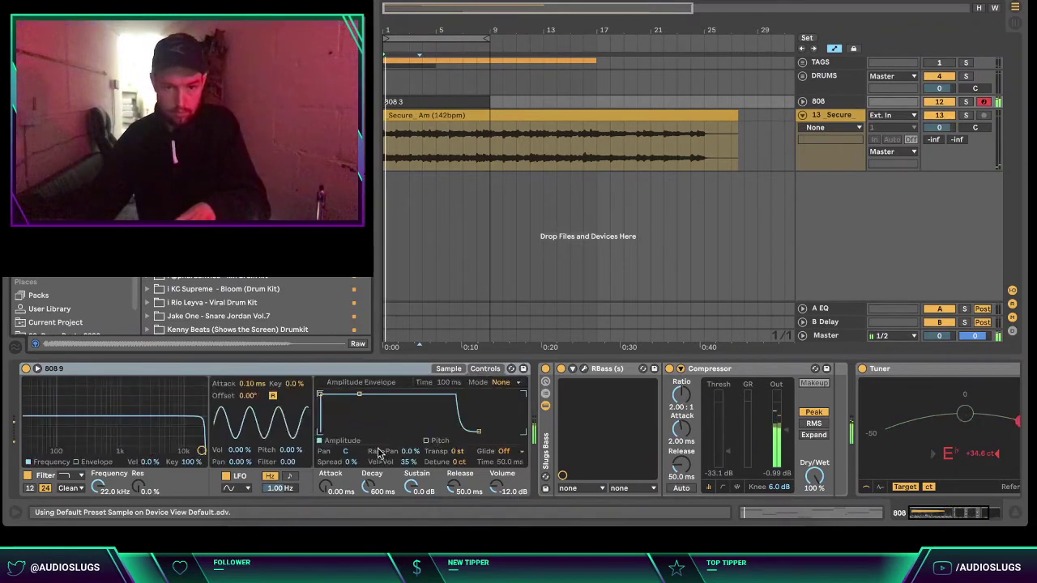
left_click(459, 452)
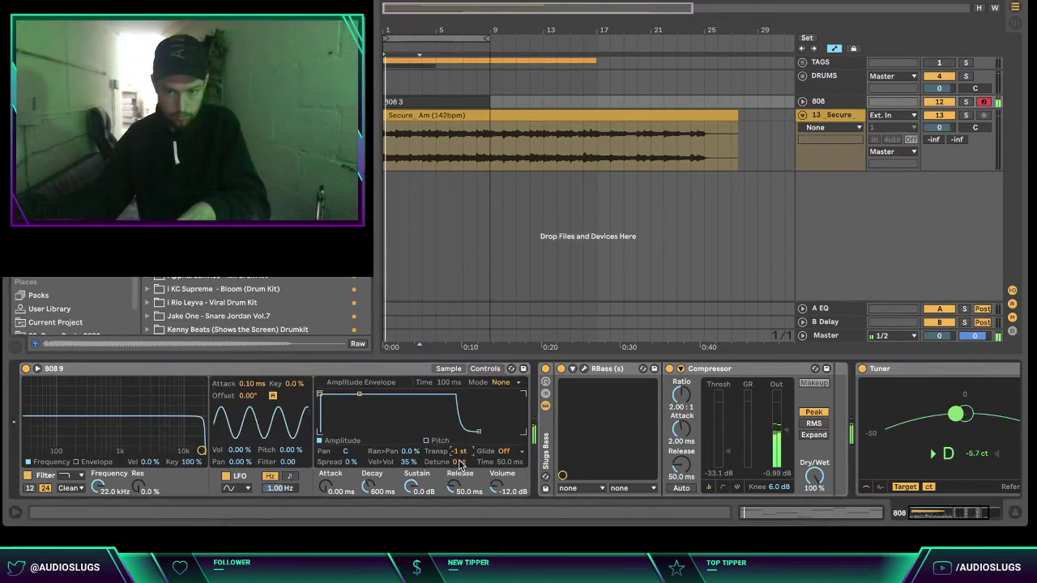
key("space")
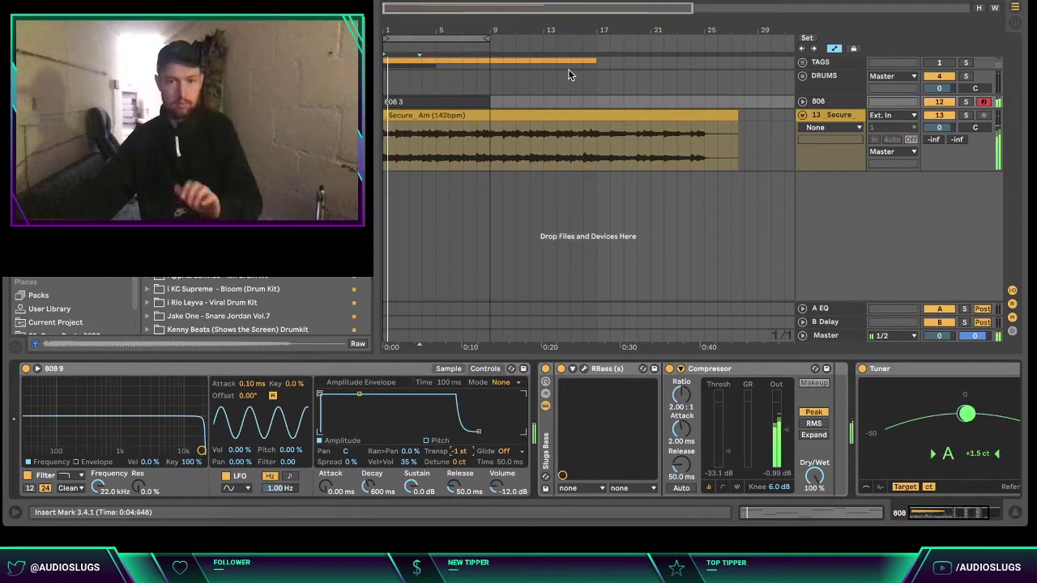
- Check the Secure melody track's spectrum and raise the 808 track's Compressor output gain to 2.97 dB
left_click(812, 117)
scroll(815, 99, "down", 1)
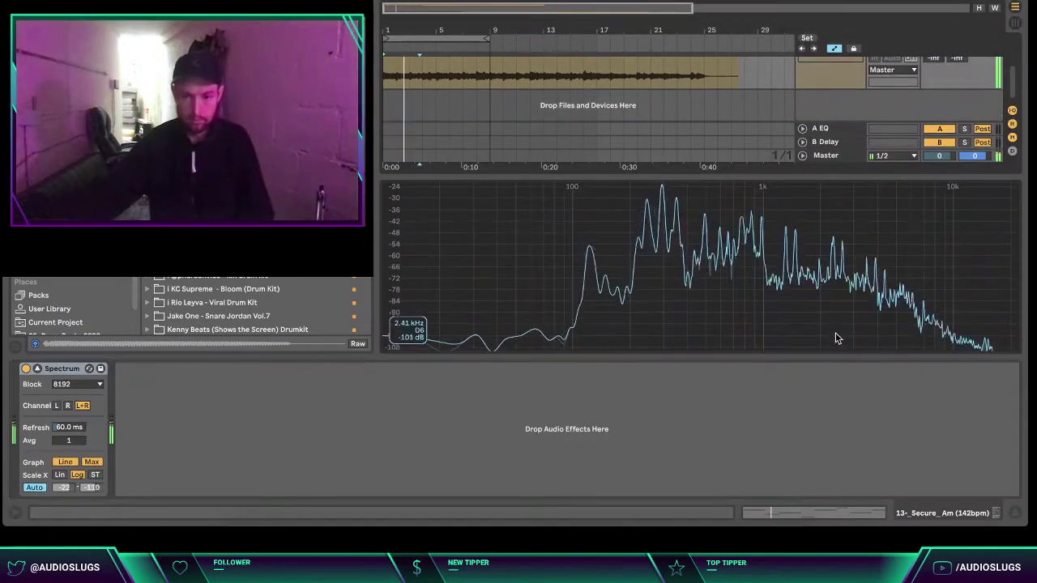
double_click(835, 334)
left_click(831, 102)
left_click_drag(786, 431, 787, 426)
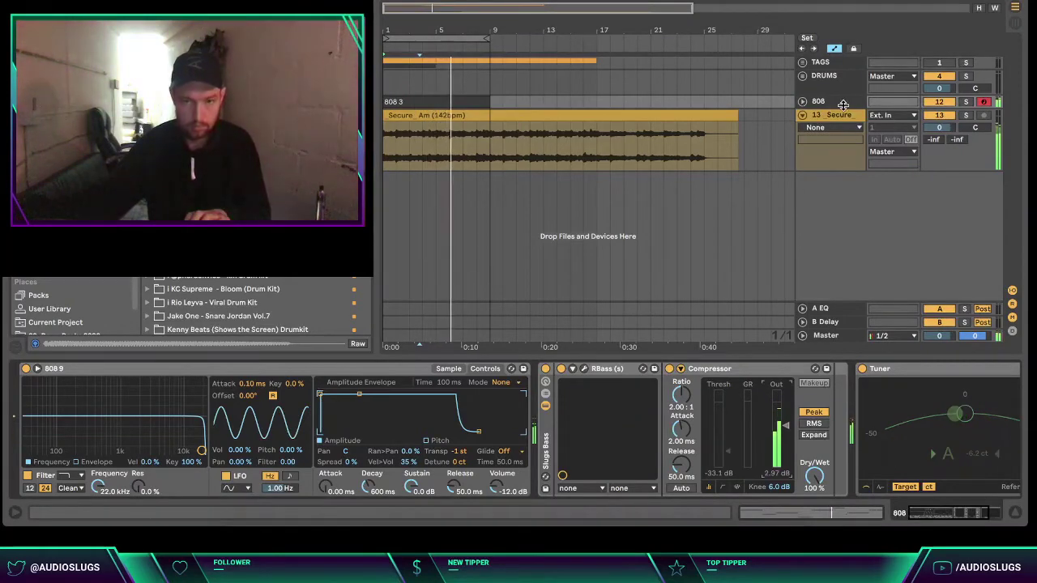
- Unfold the DRUMS group, copy the 808 3 clip onto the KICK track and open the copy for editing
left_click(826, 81)
left_click(802, 76)
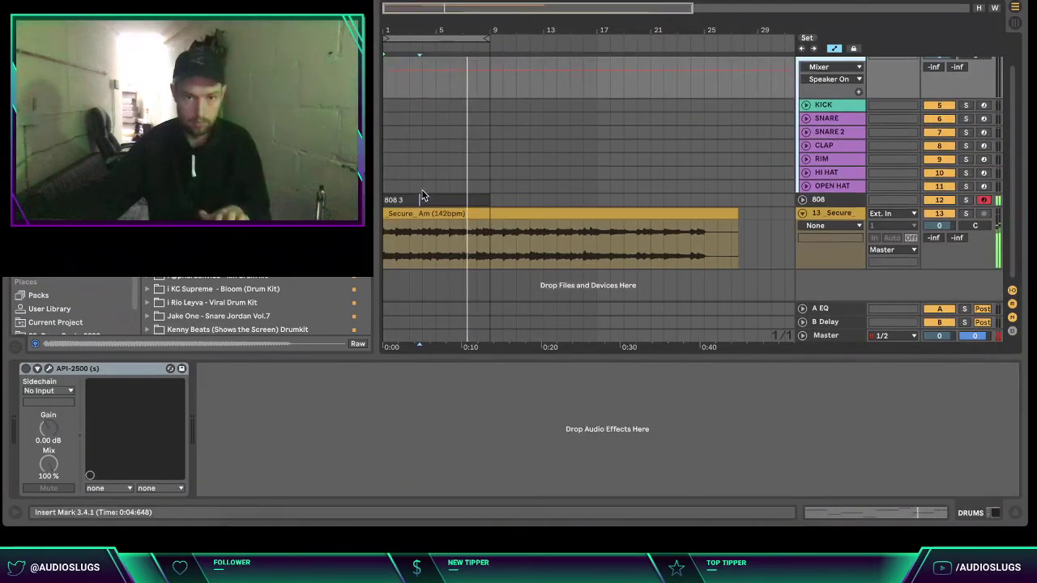
left_click(423, 213)
left_click_drag(427, 199, 426, 107)
double_click(426, 107)
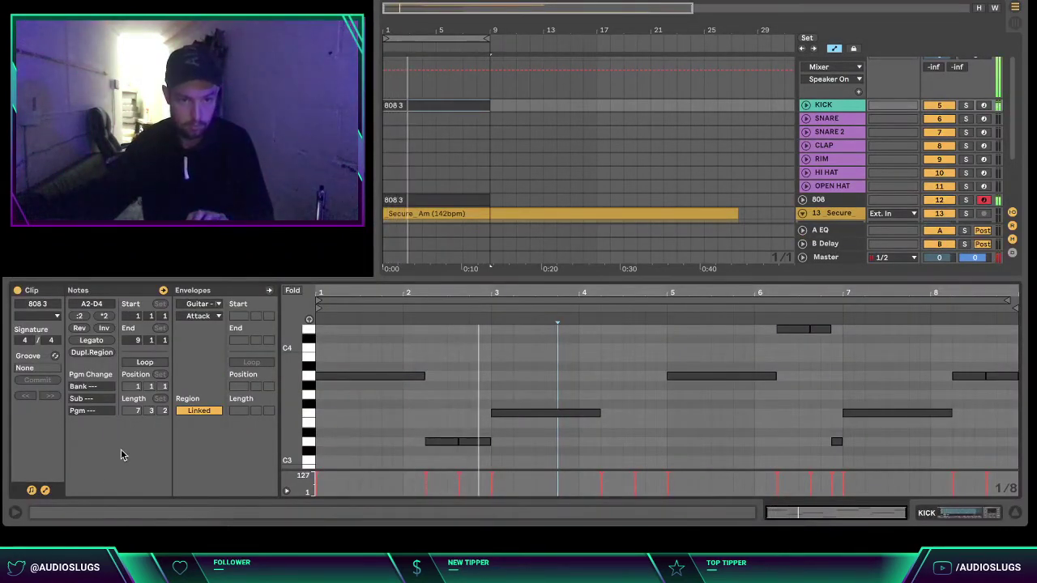
- Fold the kick clip's note view to the used keys and move all its notes onto A2
left_click(46, 490)
left_click(185, 291)
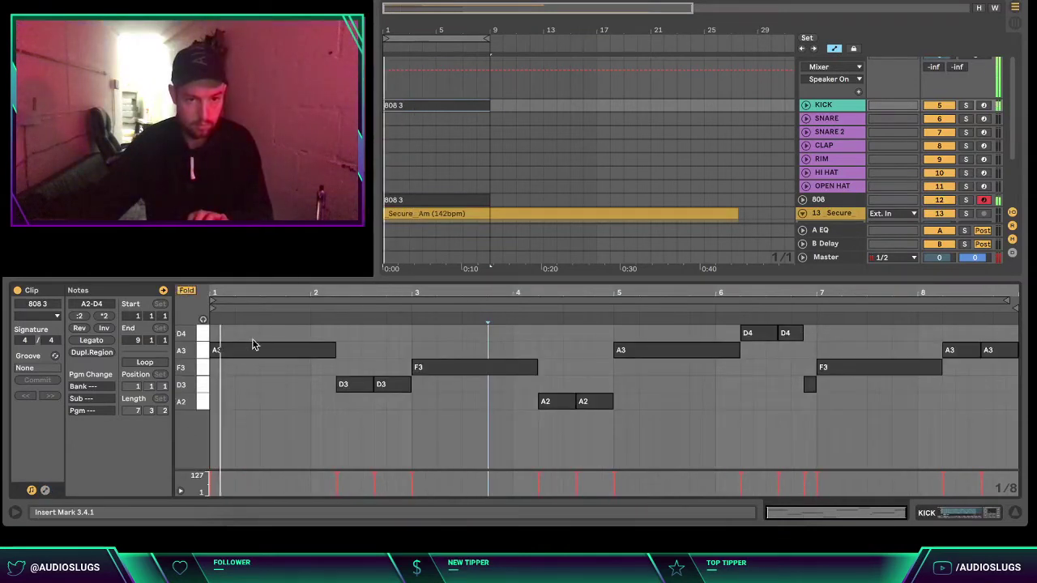
left_click(200, 382)
key("Down")
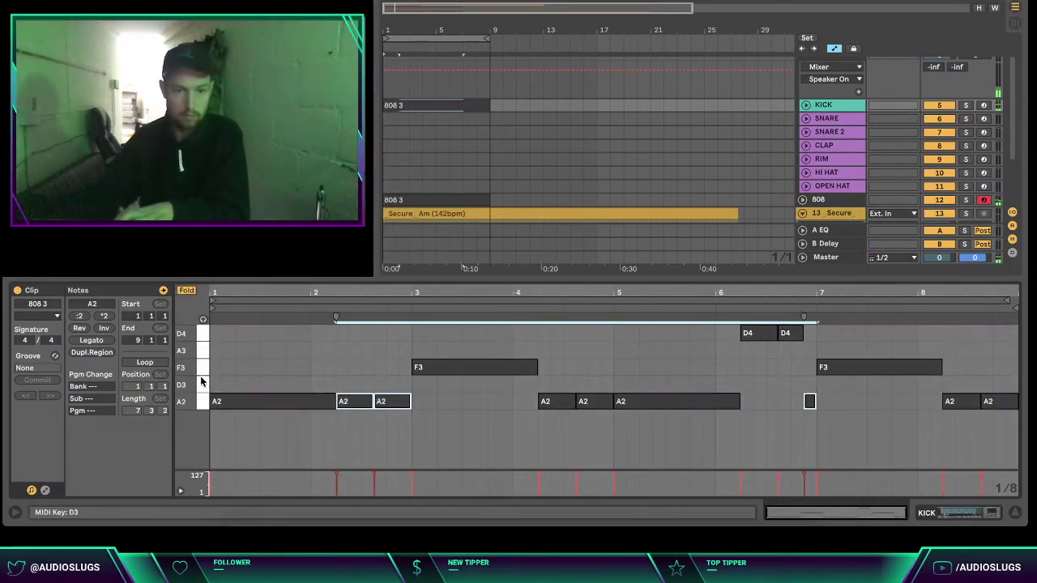
left_click(201, 370)
key("Down")
key("Down")
left_click(202, 336)
key("Down")
key("Down")
key("Down")
key("Down")
key("space")
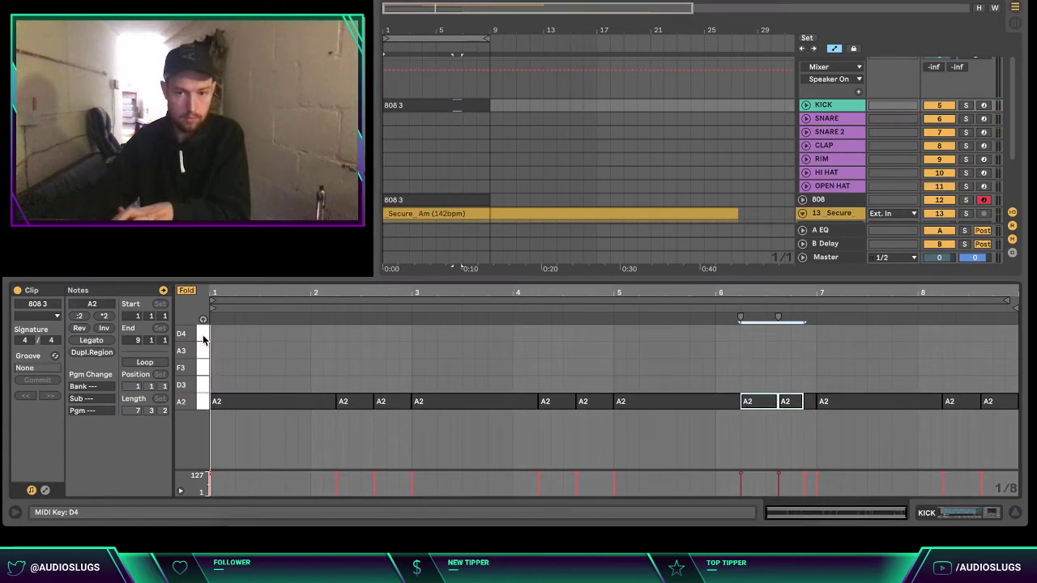
- Unfold the note view and transpose all the kick clip's notes up three semitones to C3
left_click(186, 292)
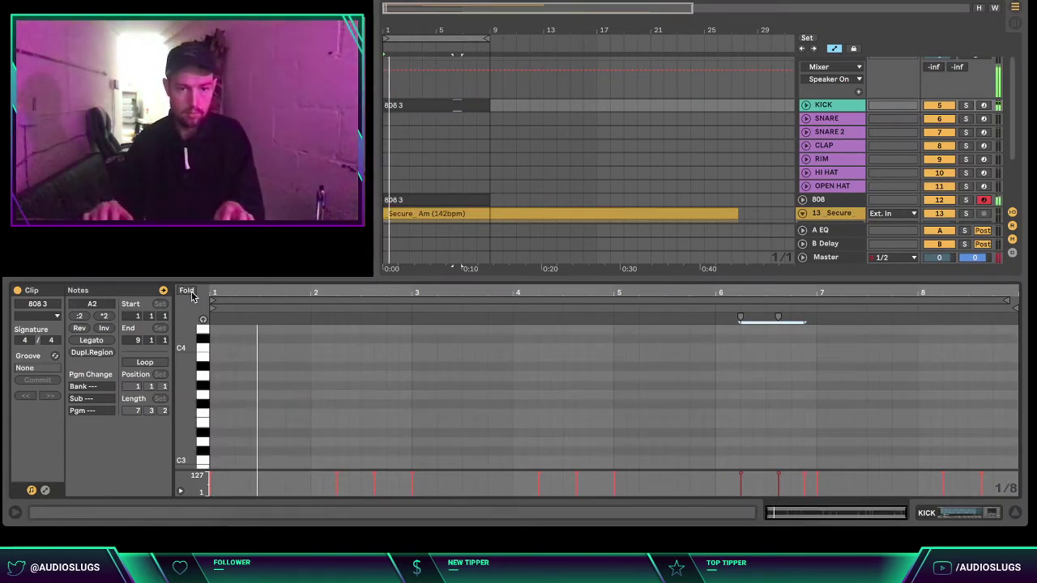
key("Up")
key("Up")
key("Up")
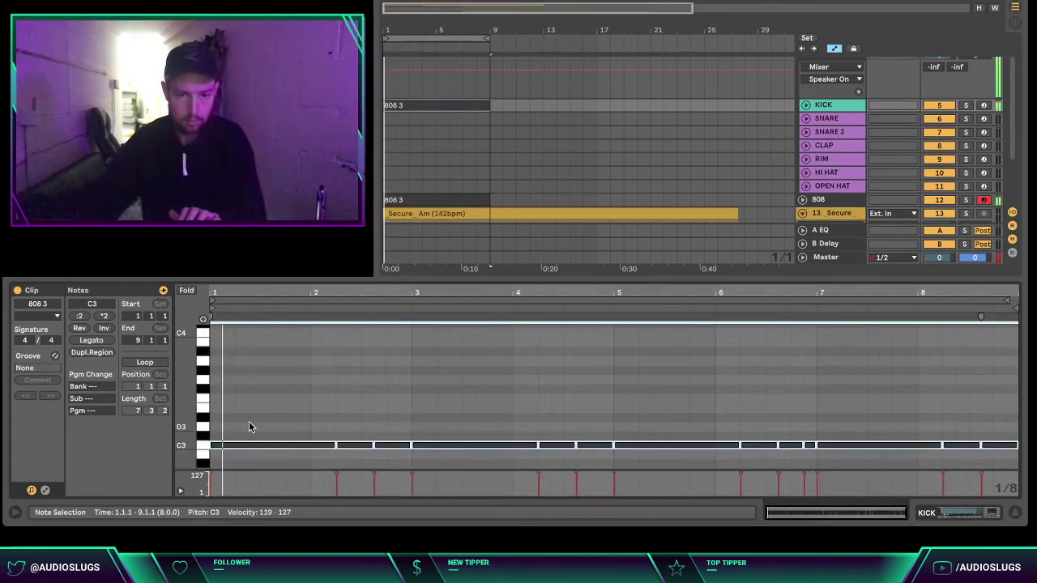
- Break up the kick clip's first long note by adding short C3 notes at 1.2.3 and 1.4.3
double_click(253, 435)
key("space")
key("space")
key("Down")
left_click(295, 445)
double_click(304, 446)
left_click(319, 398)
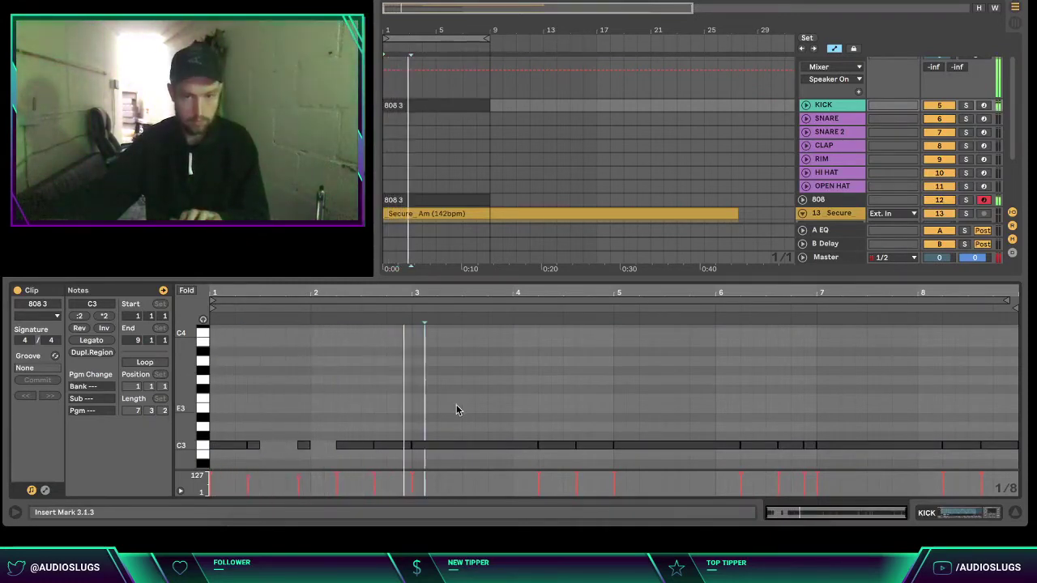
- Break up the long kick note in bar 3 with short C3 notes at 3.2.3 and 3.4.3
double_click(467, 437)
key("Down")
key("Left")
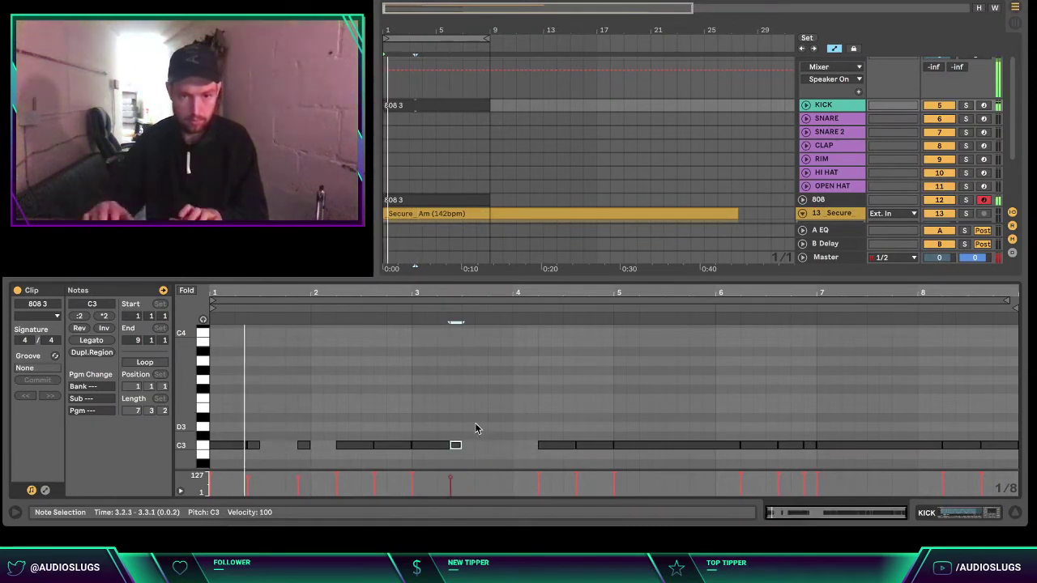
left_click(499, 432)
left_click(488, 427)
double_click(504, 438)
left_click_drag(507, 435, 506, 445)
- Duplicate the kick notes of bars 1 to 4 into bars 5 to 8
left_click(686, 419)
left_click_drag(604, 427, 254, 467)
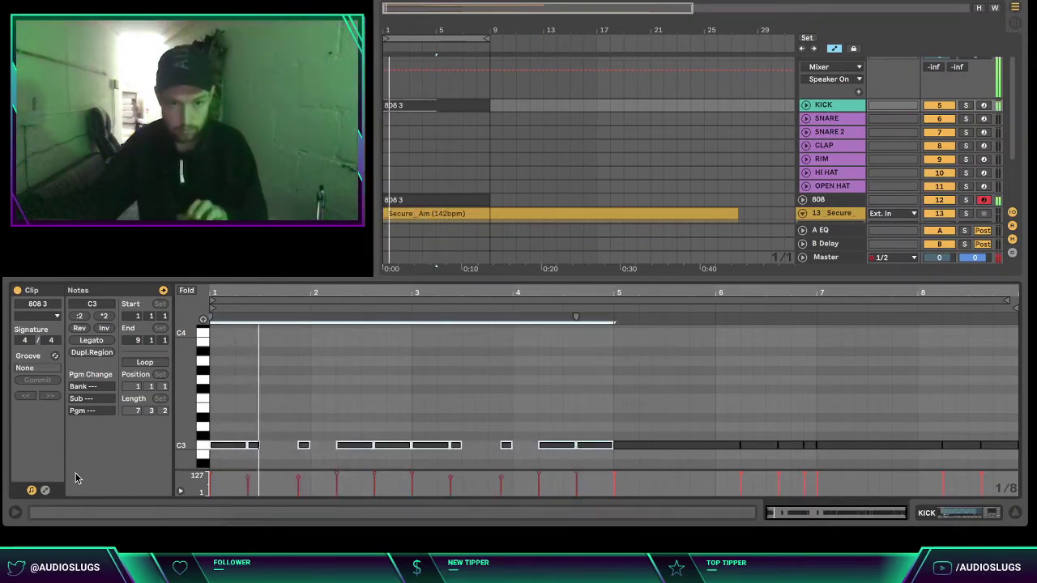
key("ctrl+d")
left_click(721, 384)
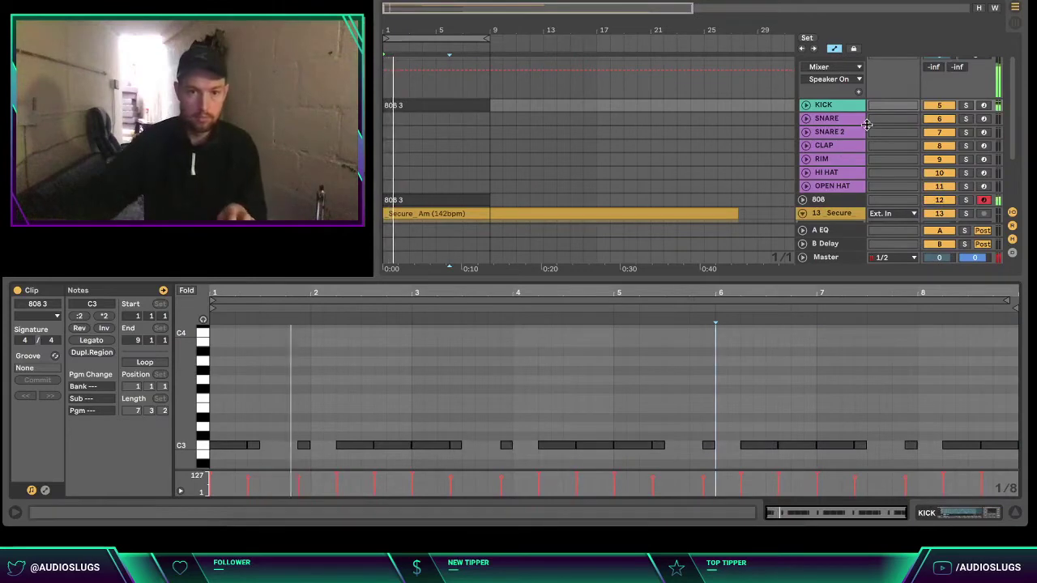
- Expand the KICK track in the arrangement and show its device chain
left_click(806, 107)
key("ctrl+a")
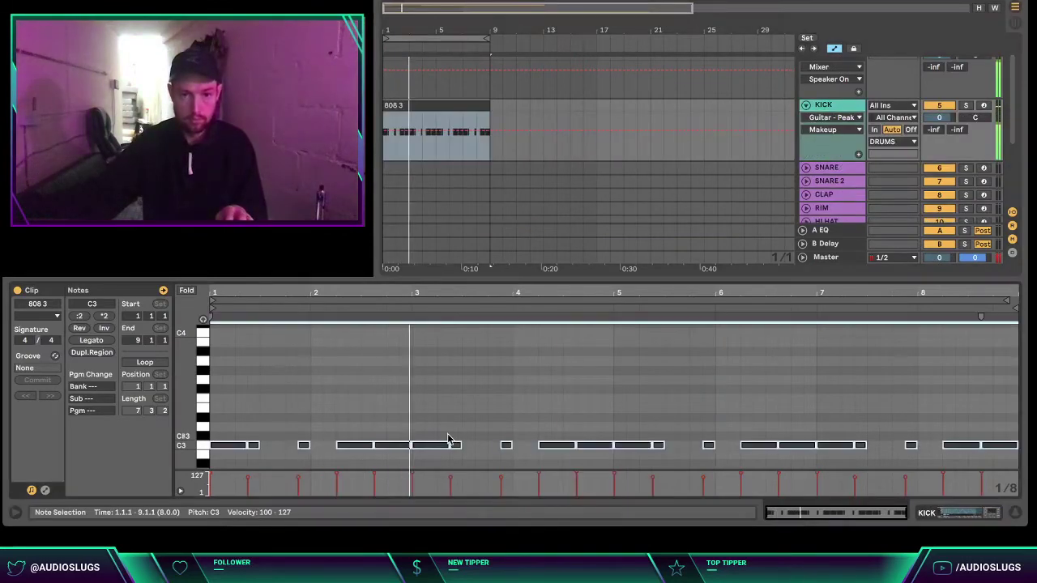
left_click(474, 399)
left_click(975, 513)
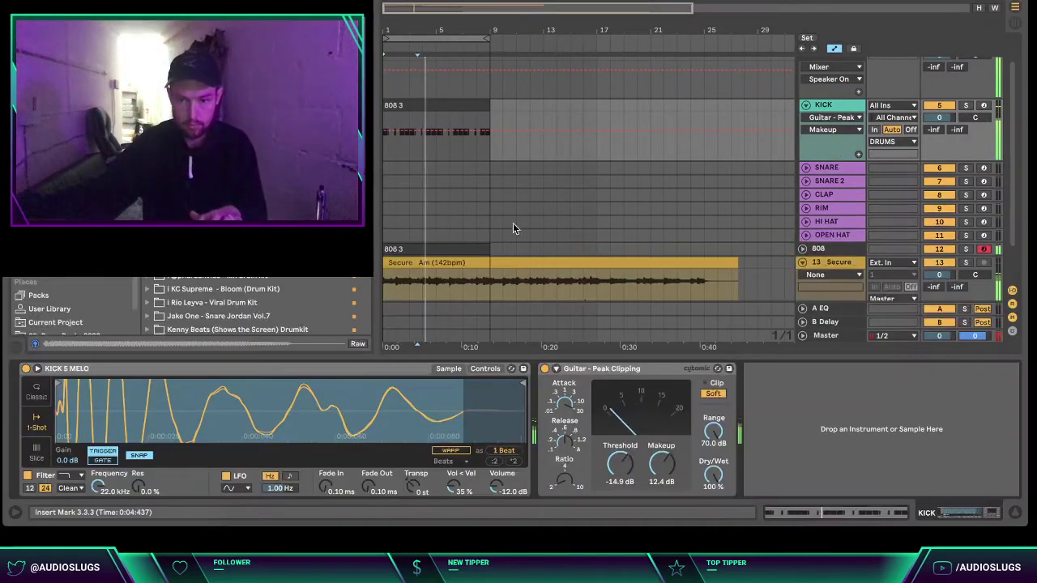
- Create an empty four-bar MIDI clip on the SNARE track over bars 1 to 4
left_click(445, 167)
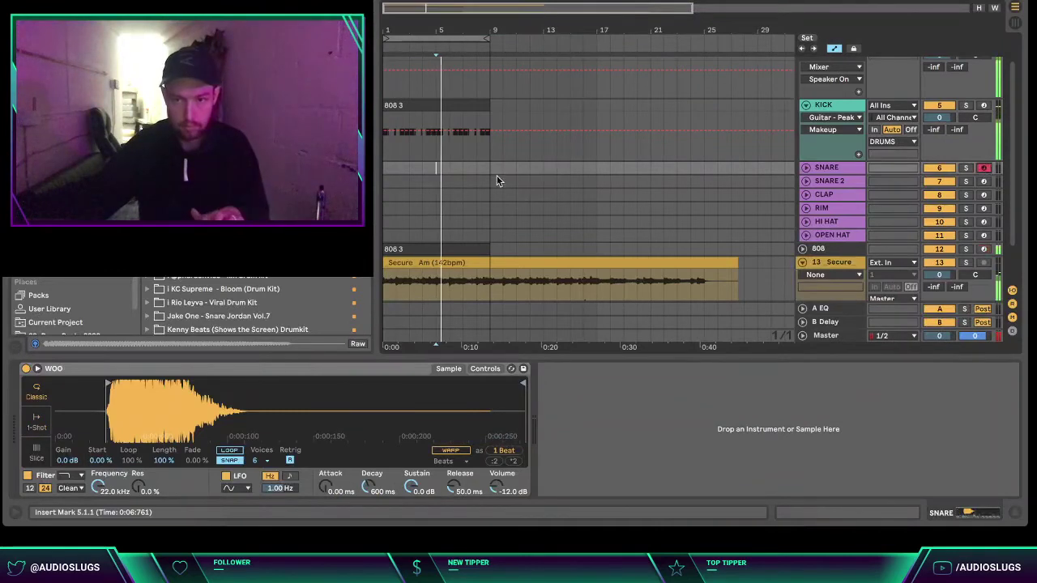
left_click_drag(433, 172, 384, 170)
key("ctrl+shift+m")
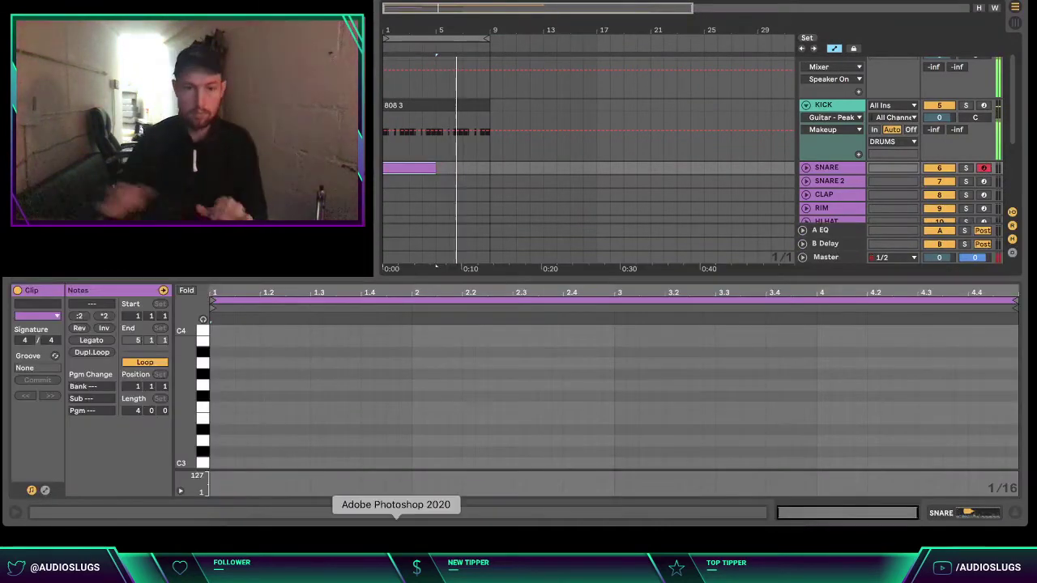
- Place 1/16 snare notes on C3 at 1.3, 2.3 and 2.4.3
double_click(316, 463)
double_click(519, 463)
left_click(602, 409)
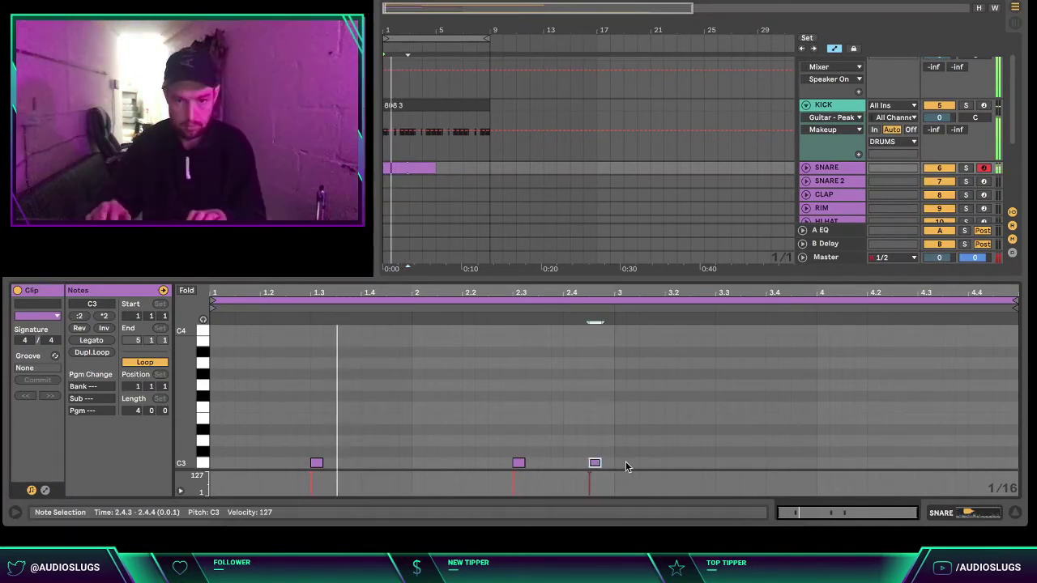
key("Left")
left_click(641, 401)
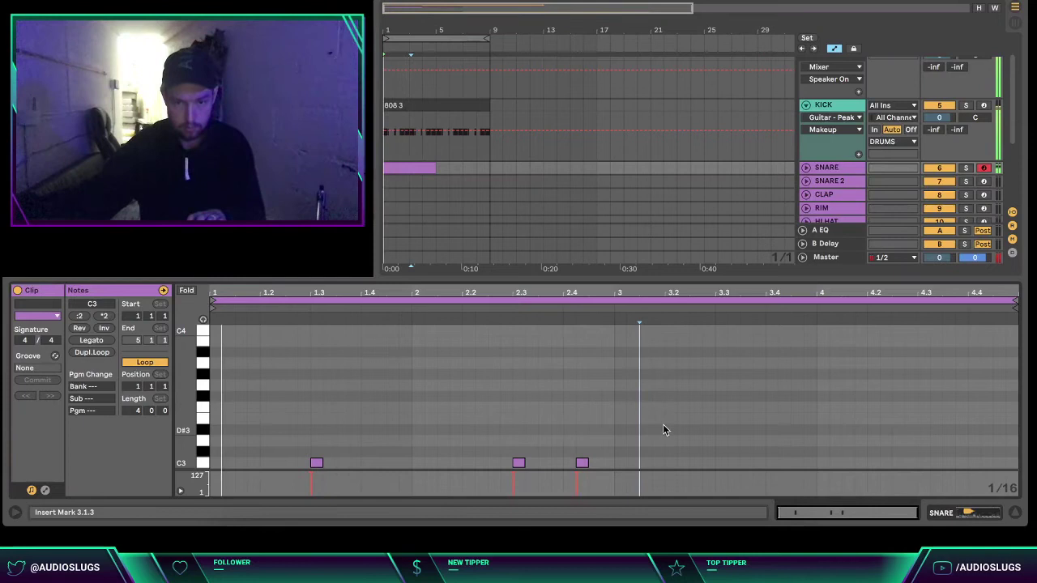
left_click(568, 464)
left_click(582, 464)
key("Right")
- Add 1/16 snare notes on C3 at 3.3 and 4.3
left_click(717, 460)
double_click(720, 462)
left_click(820, 425)
double_click(930, 461)
left_click(982, 425)
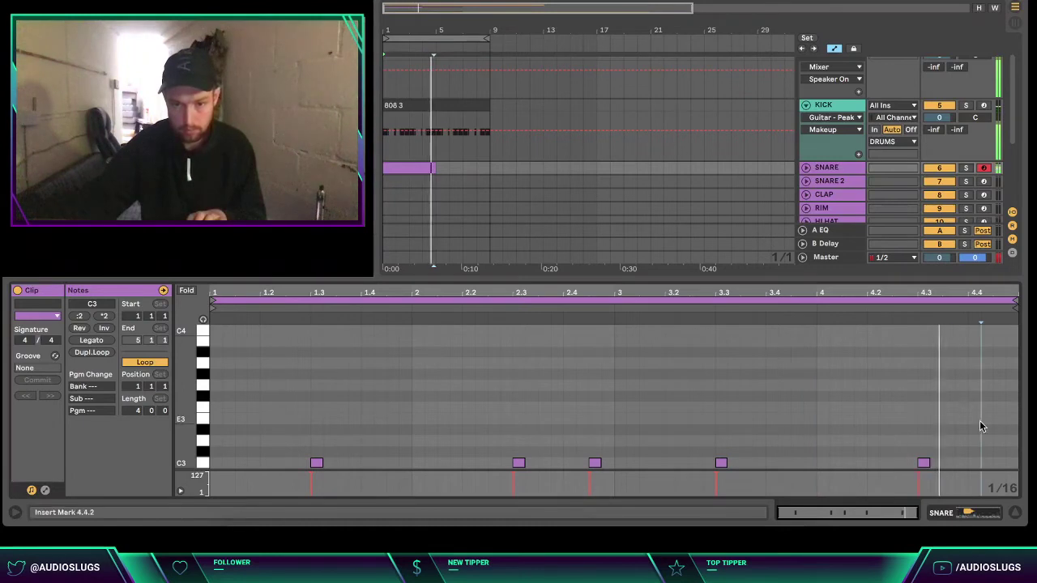
- Duplicate the snare clip to fill eight bars and copy both clips onto the SNARE 2 and RIM tracks
left_click(1014, 513)
left_click(417, 202)
key("ctrl+d")
left_click(415, 202, "shift")
left_click_drag(414, 202, 419, 245)
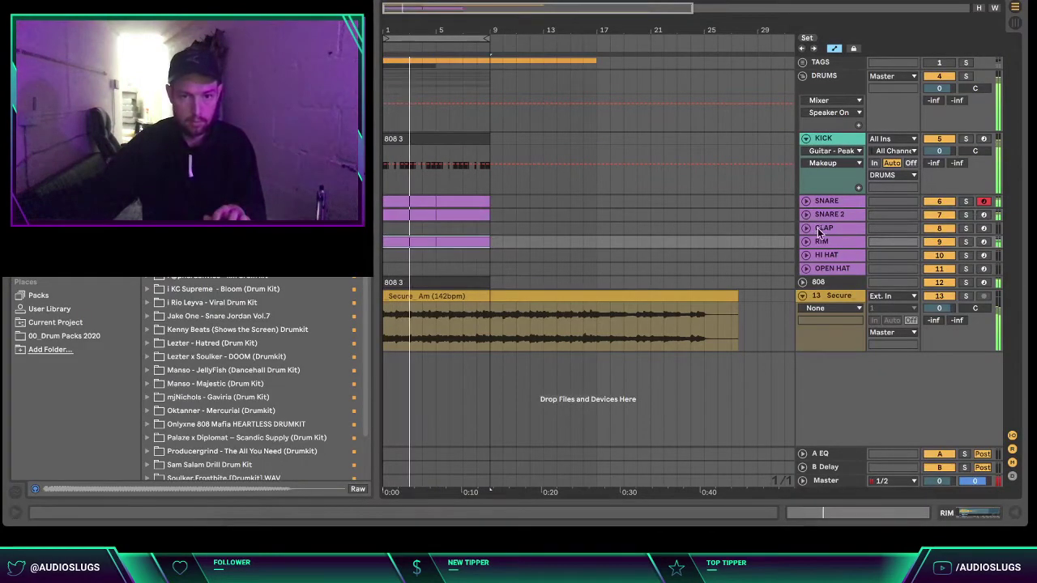
- Delete the CLAP track from the DRUMS group
left_click(824, 228)
key("Delete")
- Expand the HI HAT track and create an empty MIDI clip on it over bars 1 to 4
left_click(828, 244)
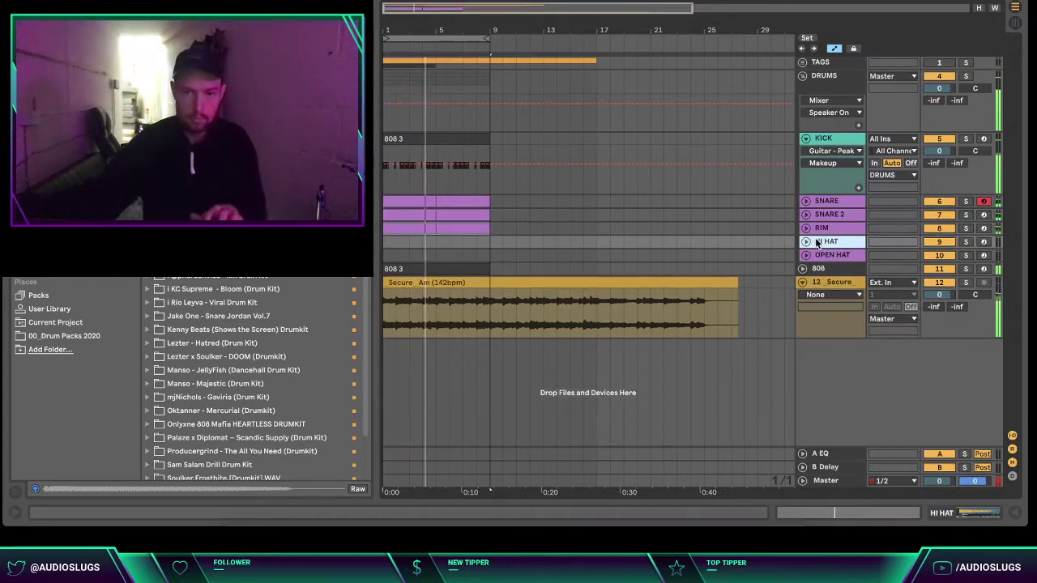
left_click(806, 241)
left_click_drag(434, 246, 381, 246)
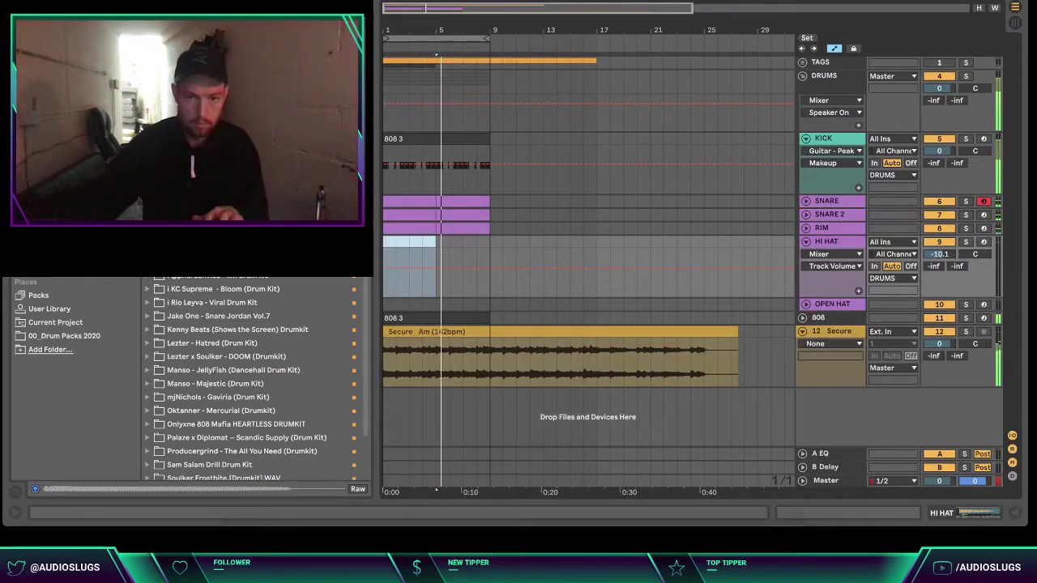
key("ctrl+shift+m")
- Place 1/16 hi-hat notes on C3 at 1.1.1, 1.1.3 and 1.2.3, leaving beat 1.2 empty
double_click(214, 462)
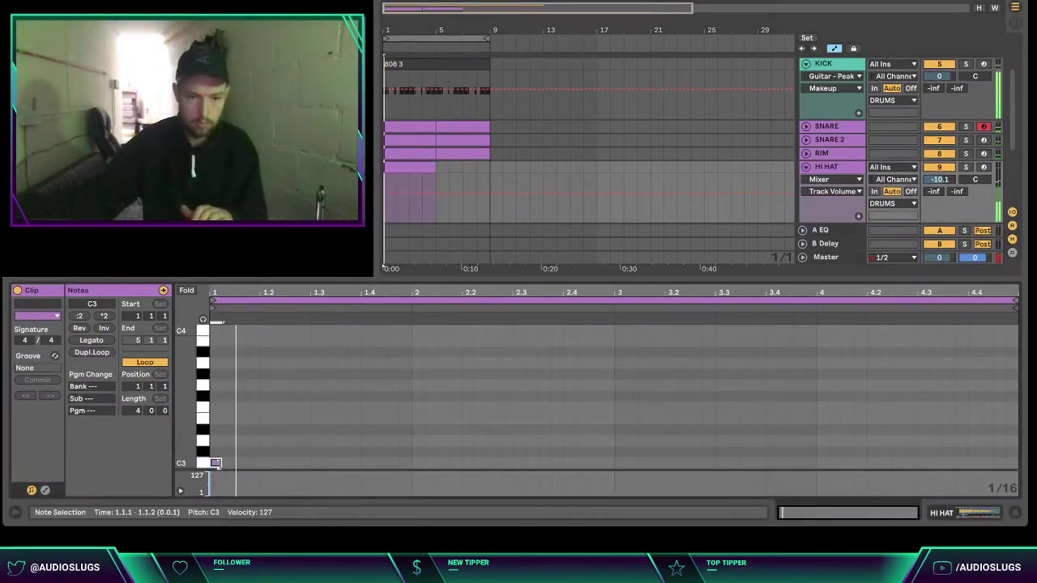
key("Right")
left_click_drag(240, 463, 140, 464)
key("ctrl+d")
left_click(346, 417)
key("space")
left_click(267, 462)
key("Delete")
key("space")
- Draw a roll of three consecutive 1/64 hi-hat notes on C3 starting at 1.2
left_click_drag(259, 290, 289, 400)
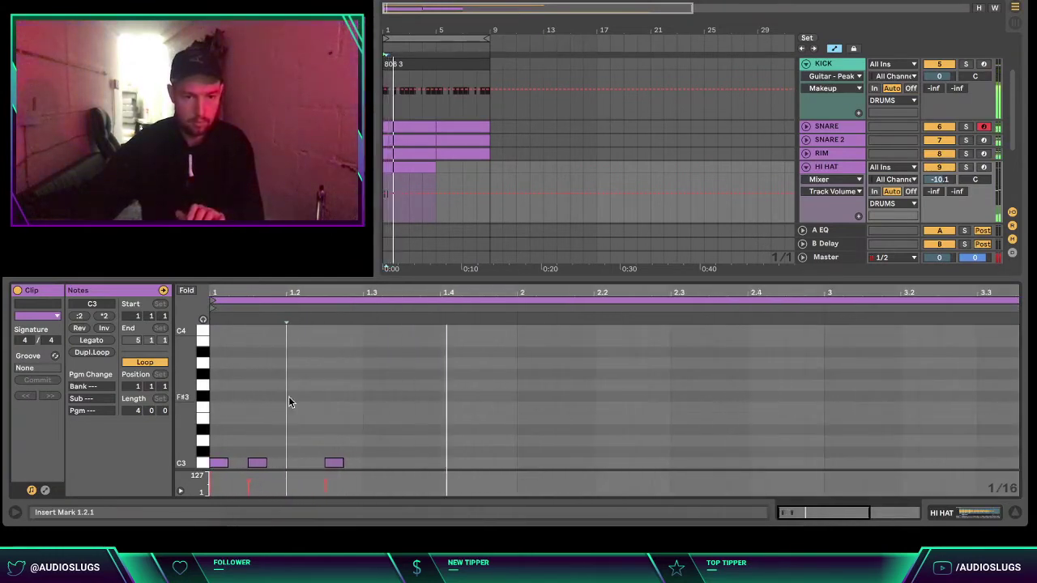
scroll(294, 440, "down", 2)
left_click_drag(284, 302, 284, 291)
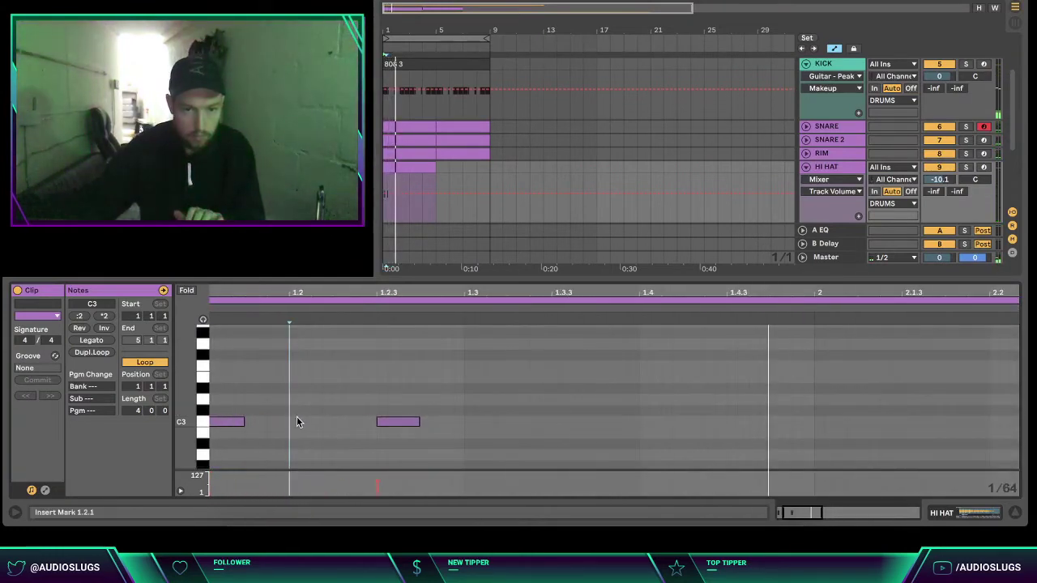
left_click(353, 387)
key("space")
left_click(364, 397)
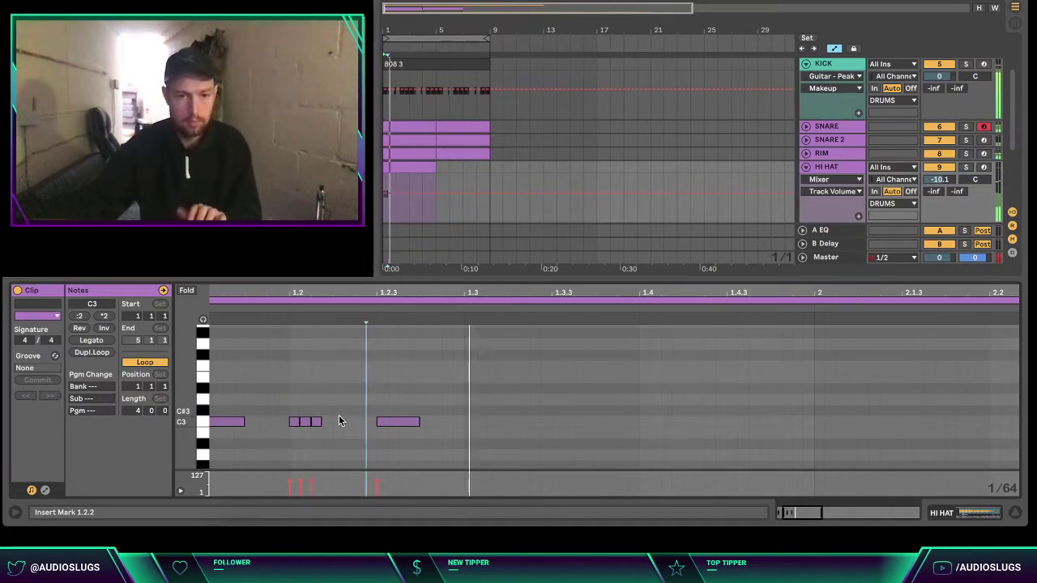
left_click(335, 409)
- Add 1/16 hi-hat notes at 1.3 and 1.3.3, the offbeat at velocity 91, and duplicate the pattern through 2.2.3
left_click_drag(337, 291, 275, 279)
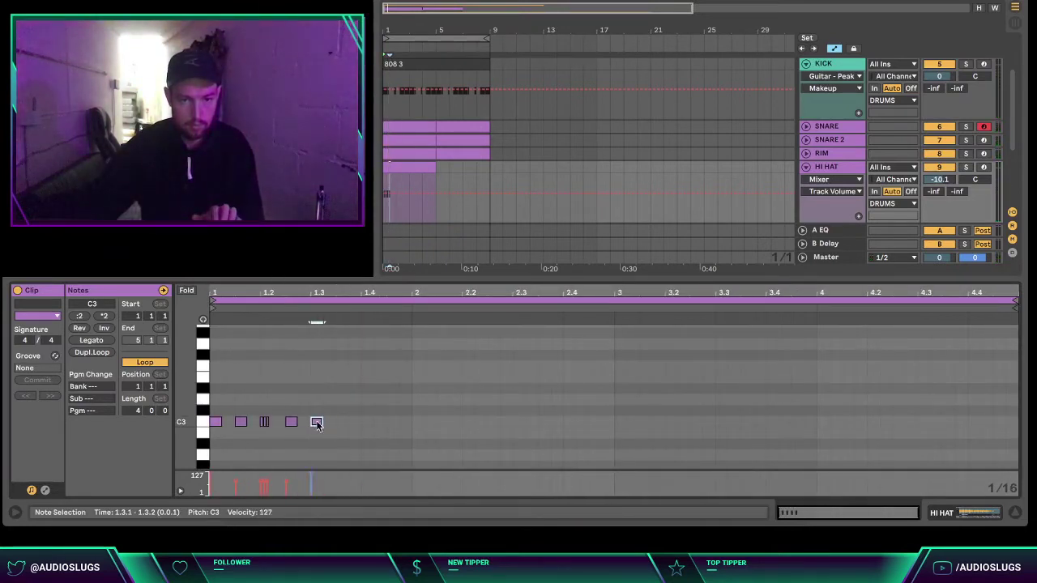
double_click(341, 422)
left_click_drag(364, 426, 302, 419)
key("ctrl+d")
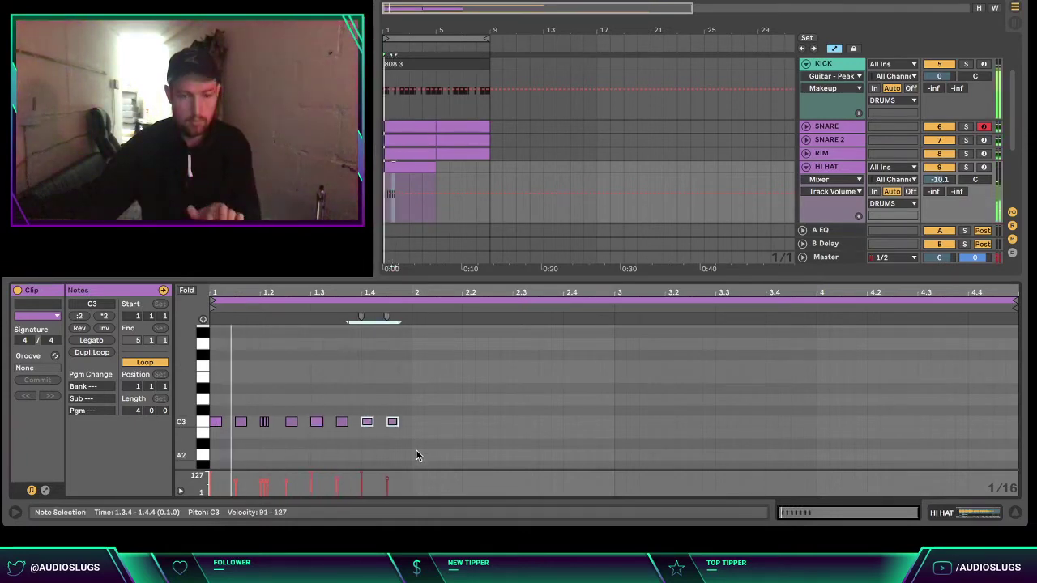
left_click_drag(398, 436, 324, 417)
key("ctrl+d")
key("Right")
left_click(438, 438)
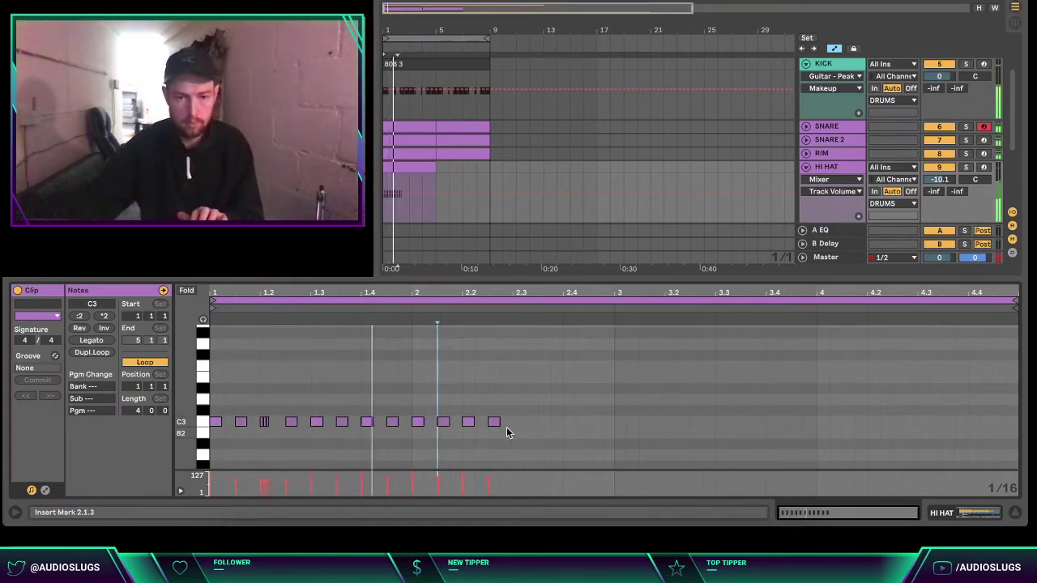
- Duplicate the hi-hat notes on the first two beats of bar 2 repeatedly to fill the clip through bar 4
left_click_drag(505, 413, 415, 431)
key("ctrl+d")
key("ctrl+d")
key("ctrl+d")
key("ctrl+d")
key("ctrl+d")
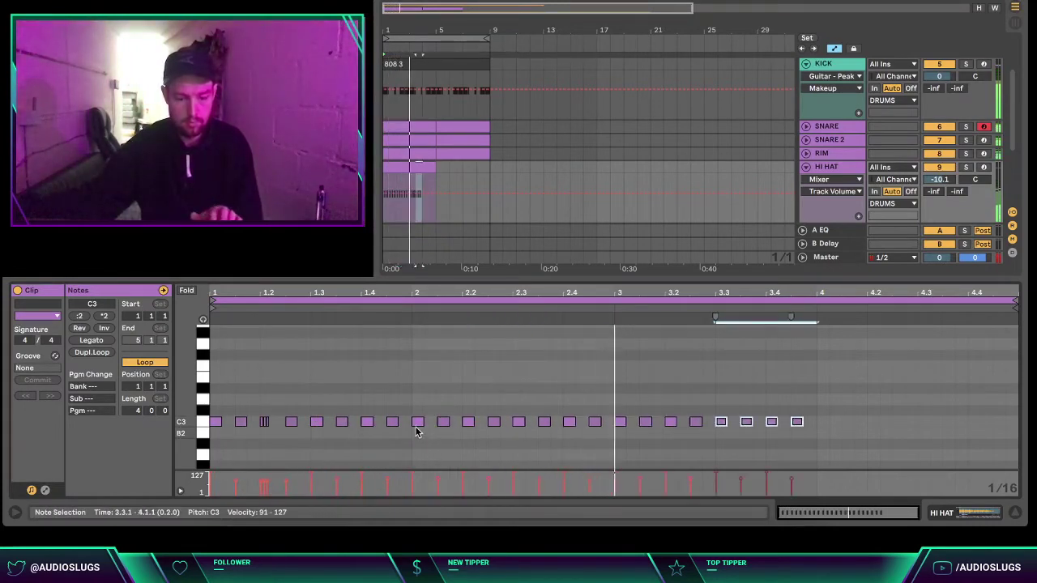
left_click(839, 398)
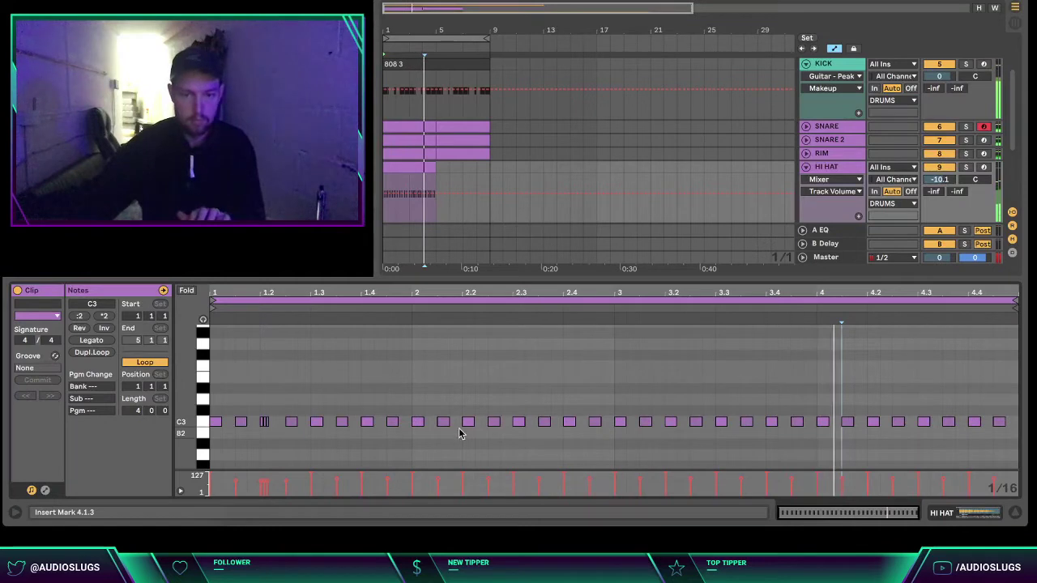
- Add a 1/16 hi-hat note on B2 at 2.1.4 and a roll of four 1/32 B2 notes starting at 2.3.3
double_click(454, 430)
left_click(489, 383)
left_click(526, 383)
scroll(557, 382, "up", 3)
left_click(557, 428)
double_click(557, 433)
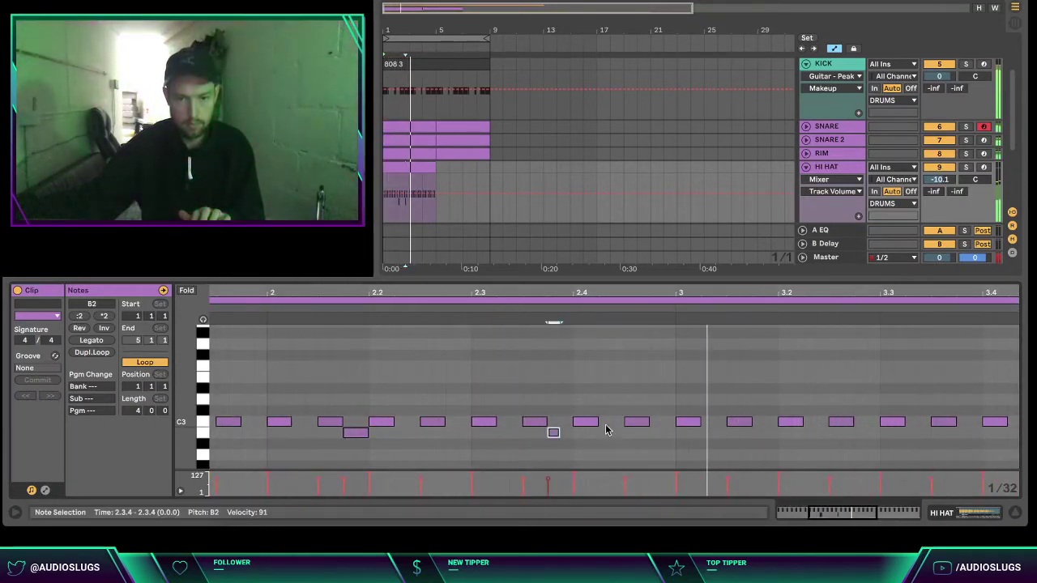
left_click_drag(558, 433, 566, 433)
double_click(532, 432)
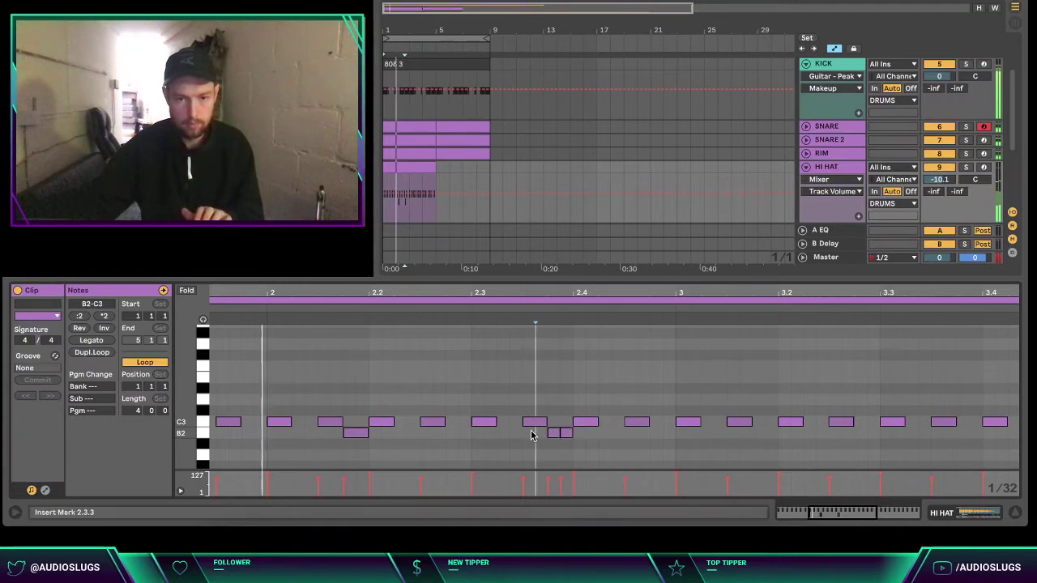
key("super+d")
left_click(591, 393)
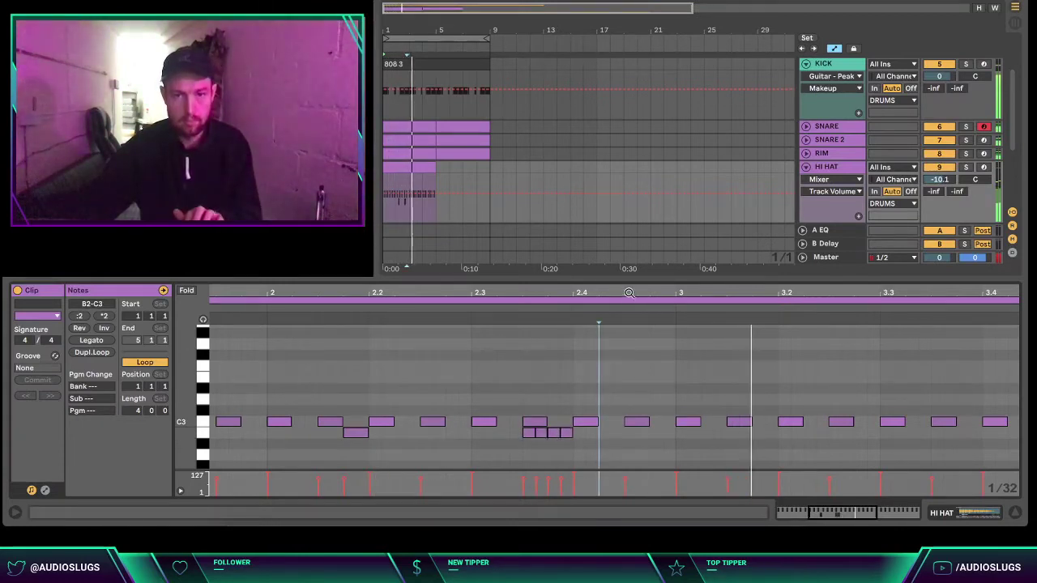
- Add short hi-hat rolls, each one sixteenth long, on A2 at 3.4.3 and on G2 at the start of bar 4
left_click_drag(628, 294, 627, 251)
left_click(669, 397)
left_click_drag(822, 292, 824, 336)
scroll(801, 410, "down", 3)
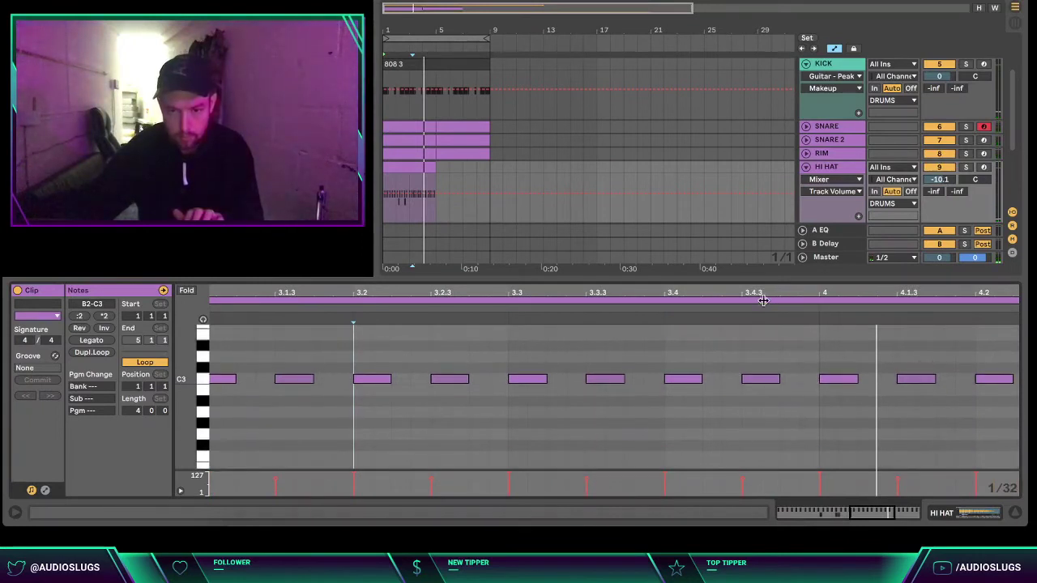
left_click_drag(763, 300, 874, 442)
left_click(739, 414)
left_click_drag(860, 289, 816, 252)
left_click(897, 409)
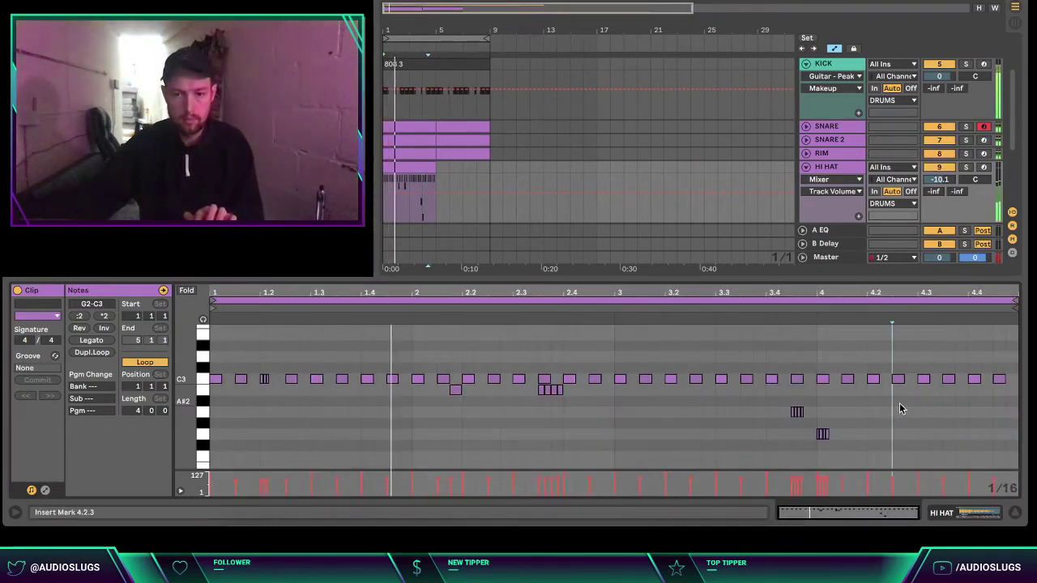
left_click(859, 428)
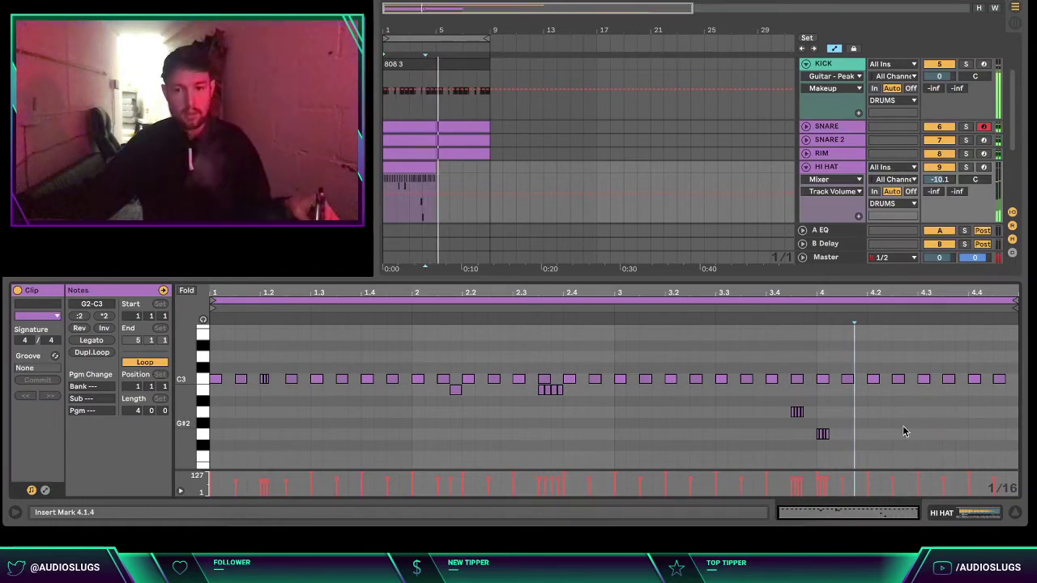
- Place descending 1/16 hi-hat notes on B2 at 4.3.4, A#2 at 4.4.2 and A2 at 4.4.4
double_click(1012, 391)
double_click(962, 392)
left_click_drag(1015, 392, 991, 405)
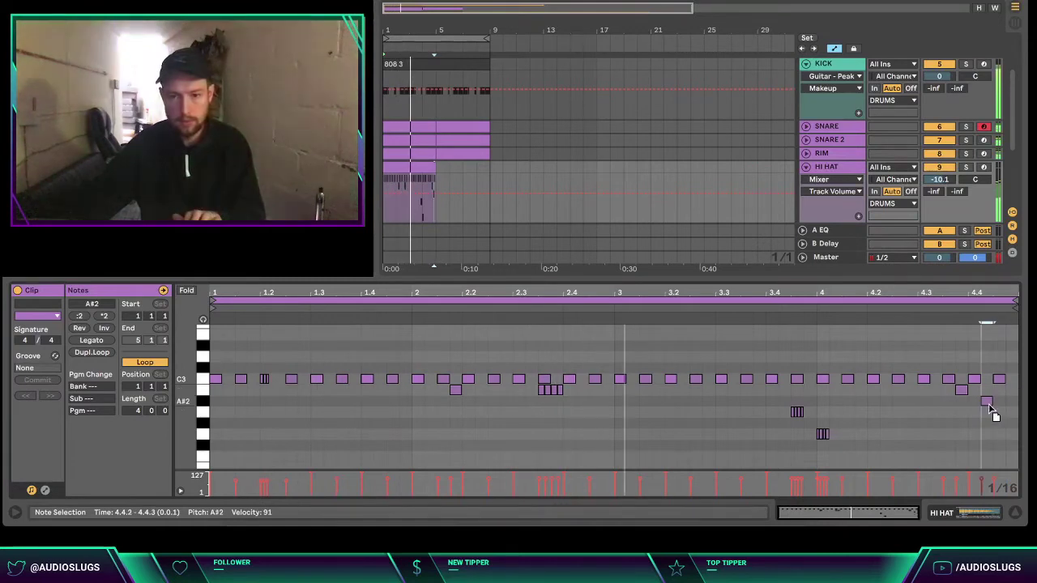
double_click(1011, 414)
left_click(1007, 458)
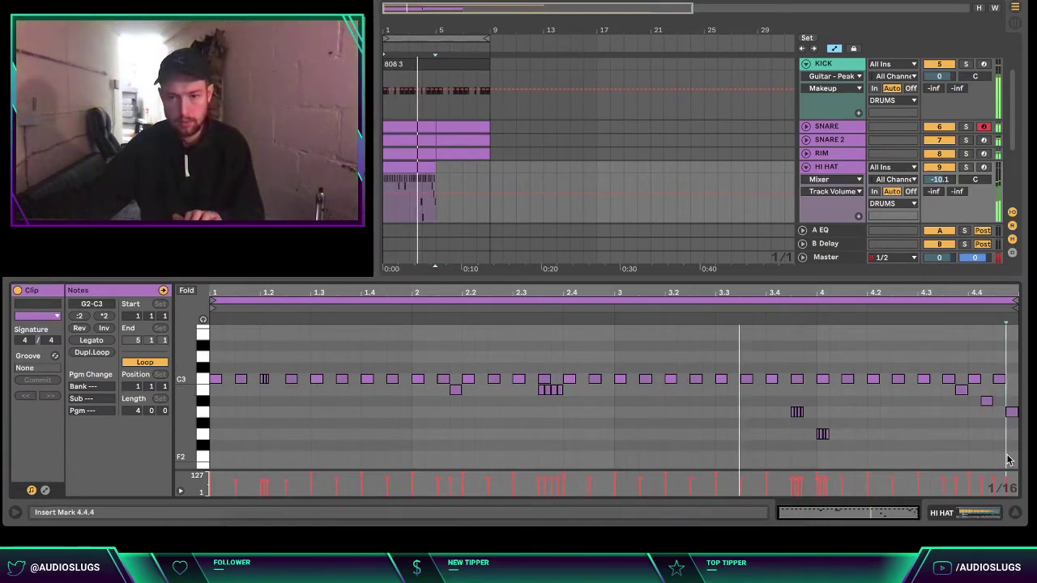
- Duplicate the four-bar hi-hat clip and consolidate both copies into one eight-bar clip
left_click(420, 171)
left_click(421, 171, "shift")
key("ctrl+j")
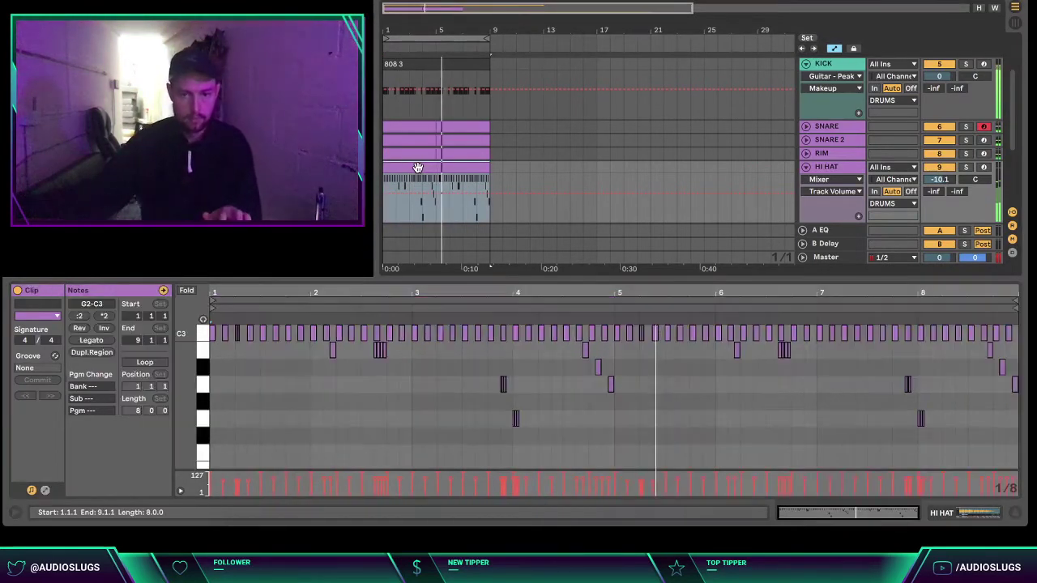
- Expand the OPEN HAT track and create an empty MIDI clip on it over bars 1 to 8
left_click(1016, 513)
left_click(826, 242)
key("u")
left_click(806, 254)
left_click_drag(488, 283, 375, 284)
key("ctrl+shift+m")
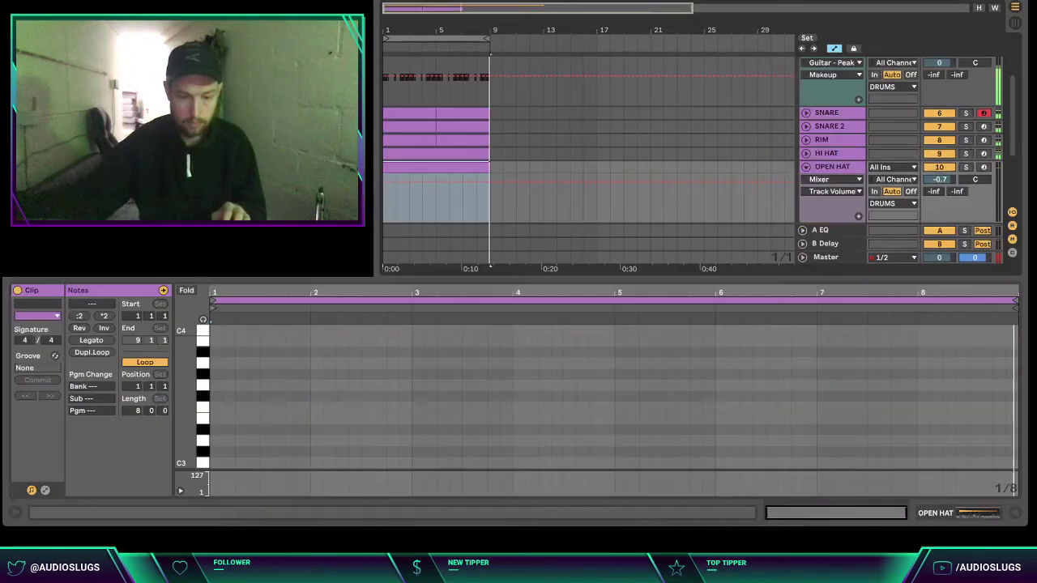
- Place 1/8 open hat notes on C3 at 1.2.3, 2.3, 3.2.3, 4.3 and 4.4.3
double_click(250, 462)
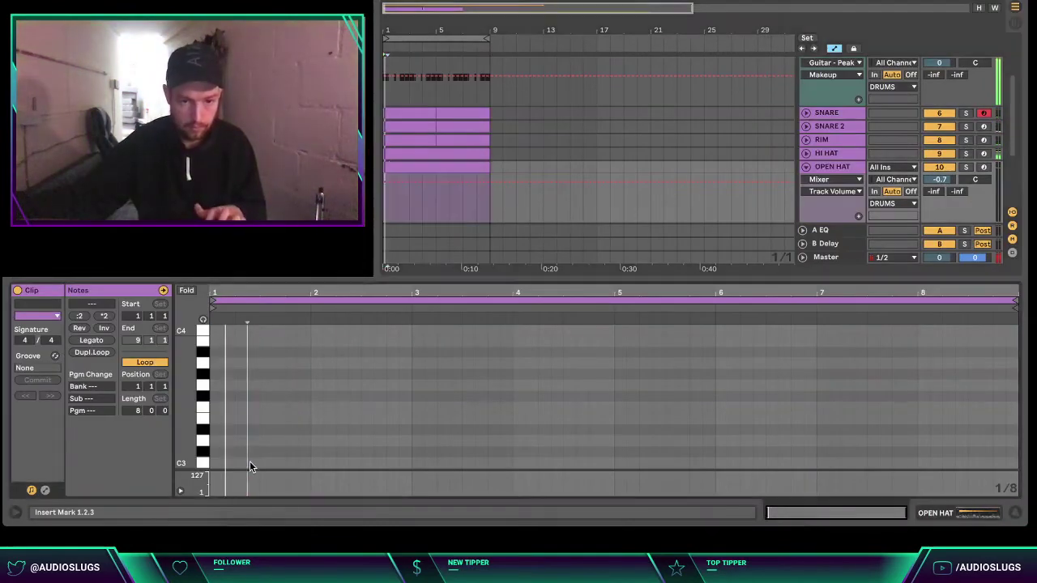
left_click(402, 459)
double_click(366, 462)
left_click(430, 460)
double_click(456, 462)
left_click(499, 440)
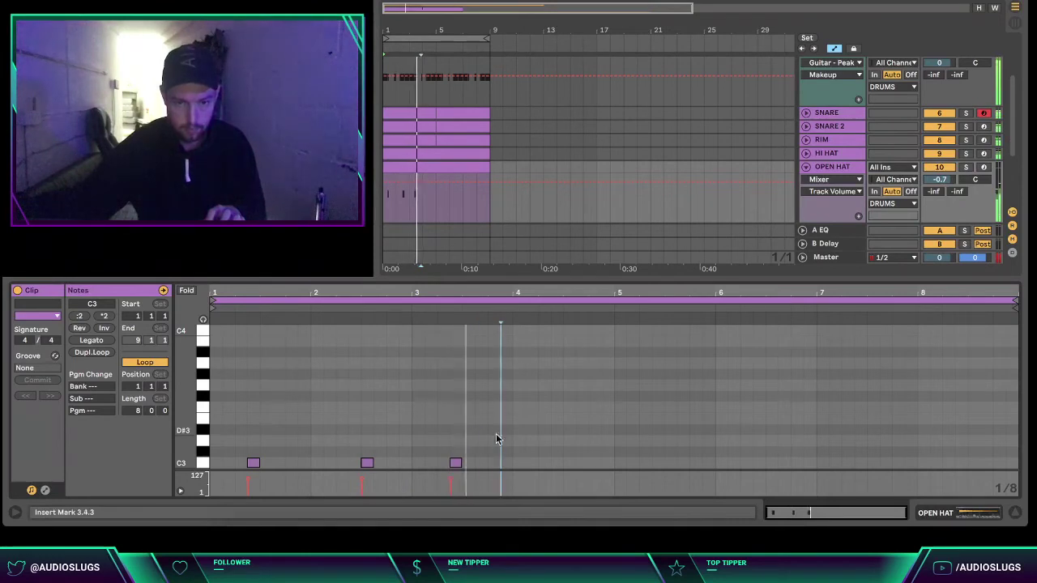
double_click(568, 461)
double_click(608, 463)
left_click(616, 436)
- Duplicate bars 1 to 4 of the open hat clip into bars 5 to 8 and set the track volume to -3.4 dB
left_click_drag(438, 195, 385, 196)
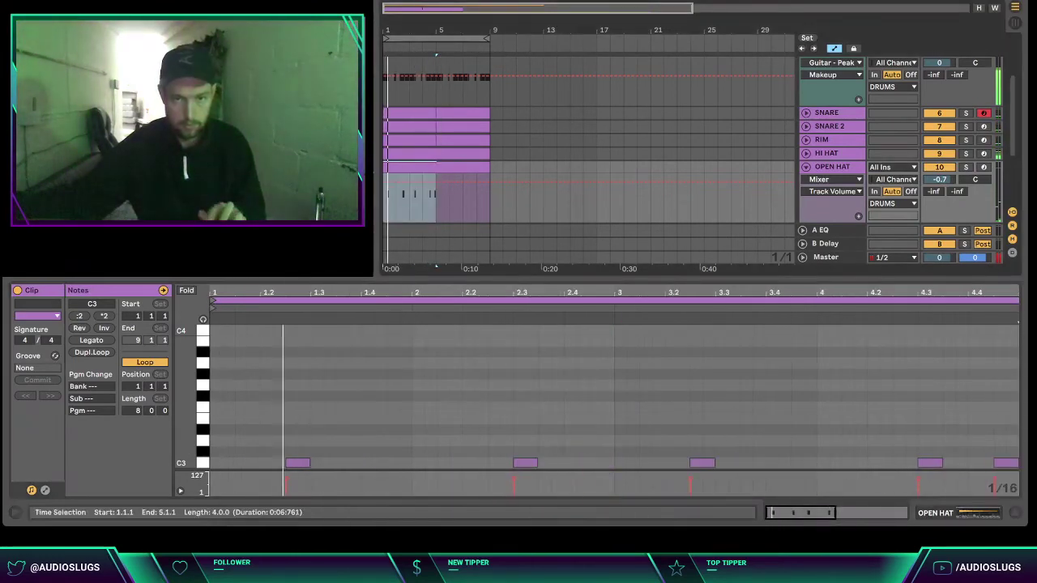
key("ctrl+d")
left_click_drag(940, 180, 940, 192)
- Fold the expanded drum tracks, collapse the DRUMS group and select the Secure melody track
left_click(863, 169)
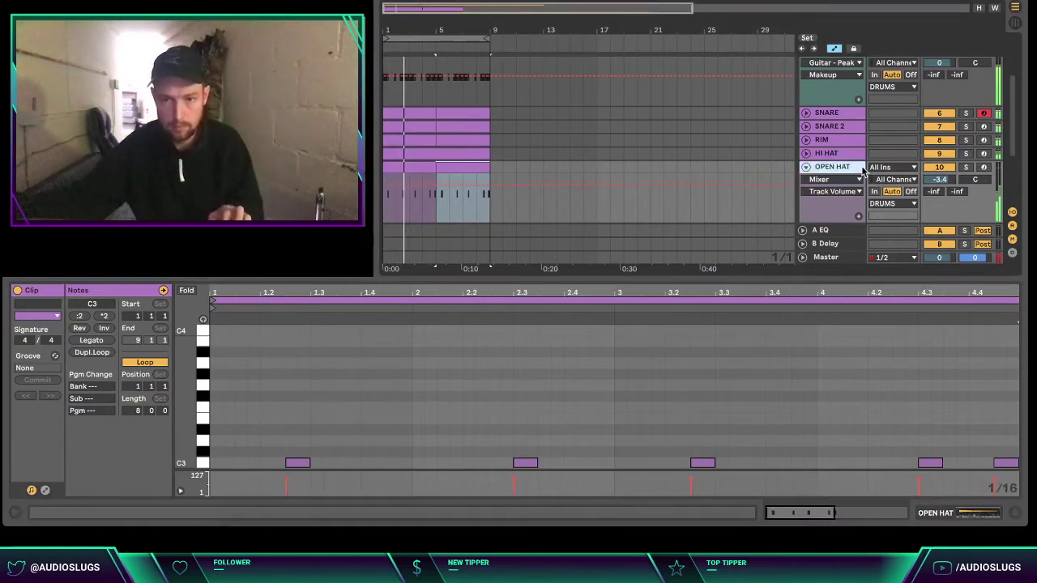
key("Left")
key("Up")
key("Up")
key("Up")
key("Up")
key("Up")
key("Left")
key("Up")
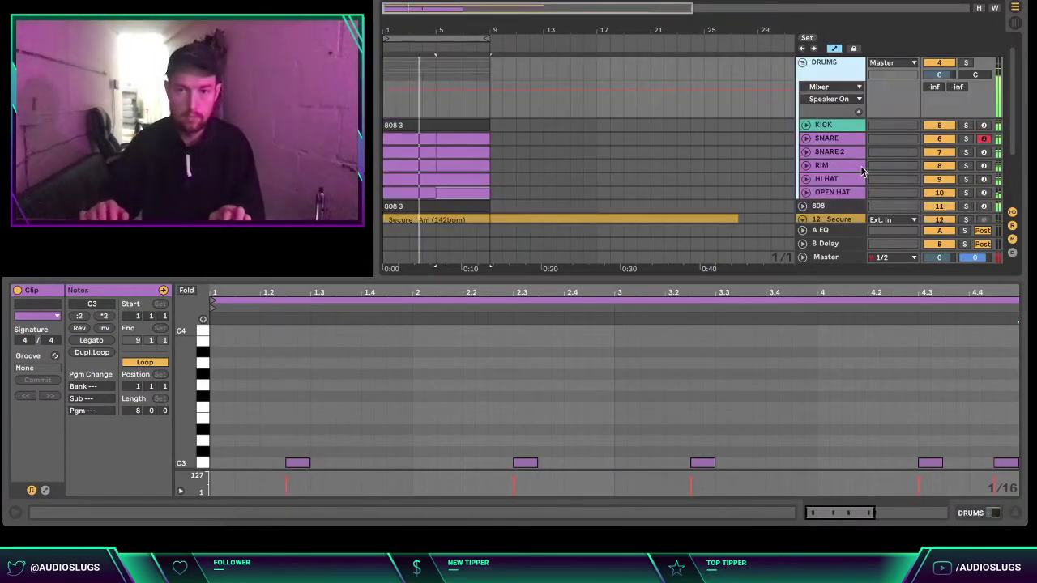
key("Left")
key("Down")
key("Down")
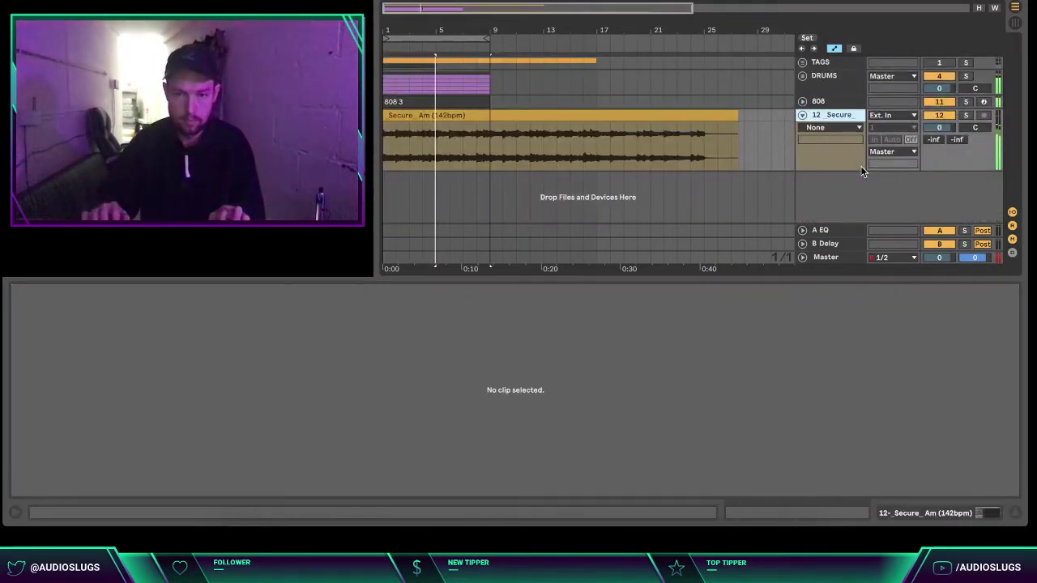
- Browse the one-shot kit's plucks folder and audition its nico pluck samples
left_click(1015, 513)
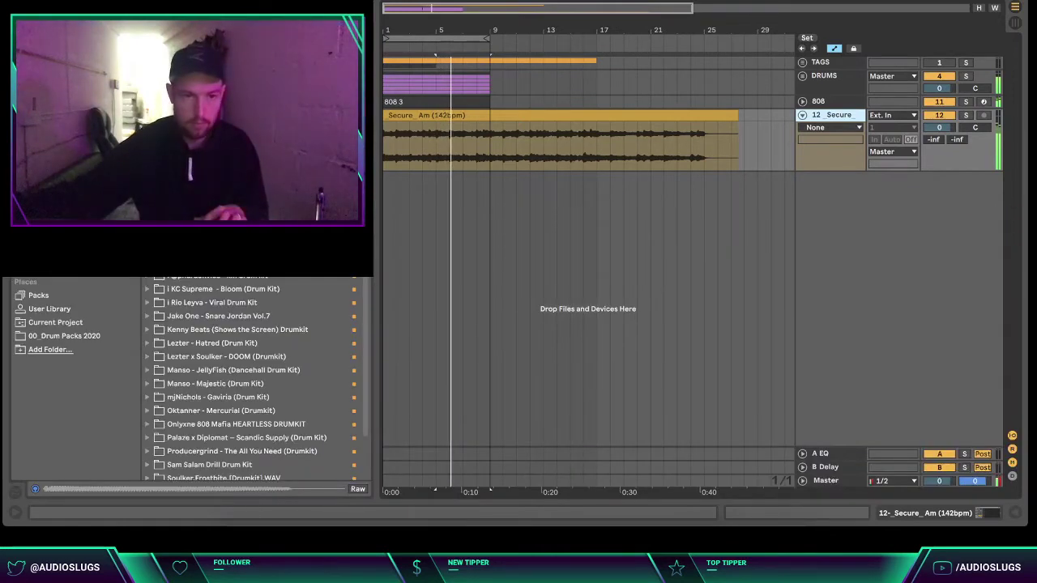
key("ctrl+f")
key("BackSpace")
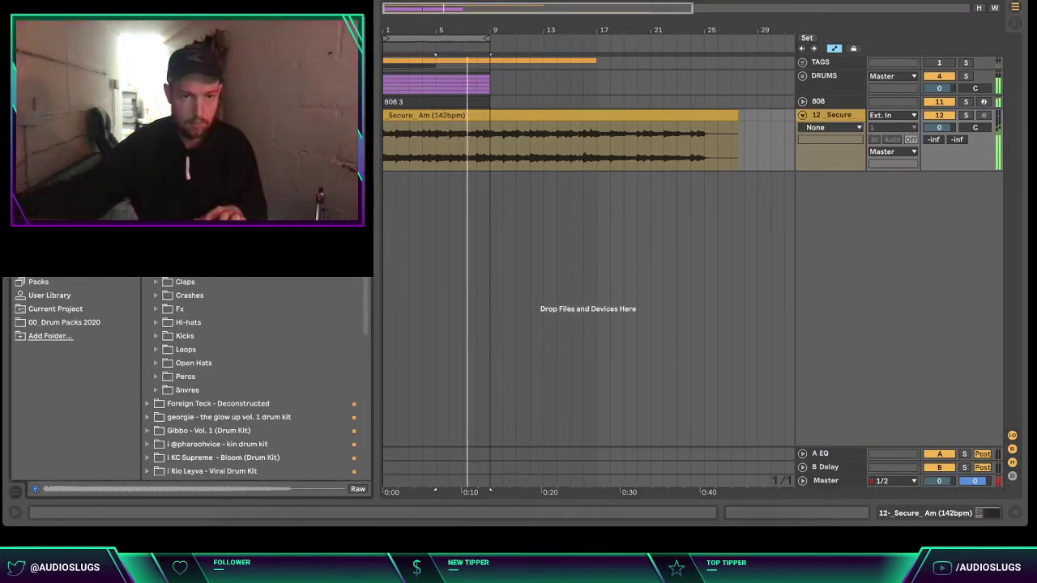
left_click(48, 220)
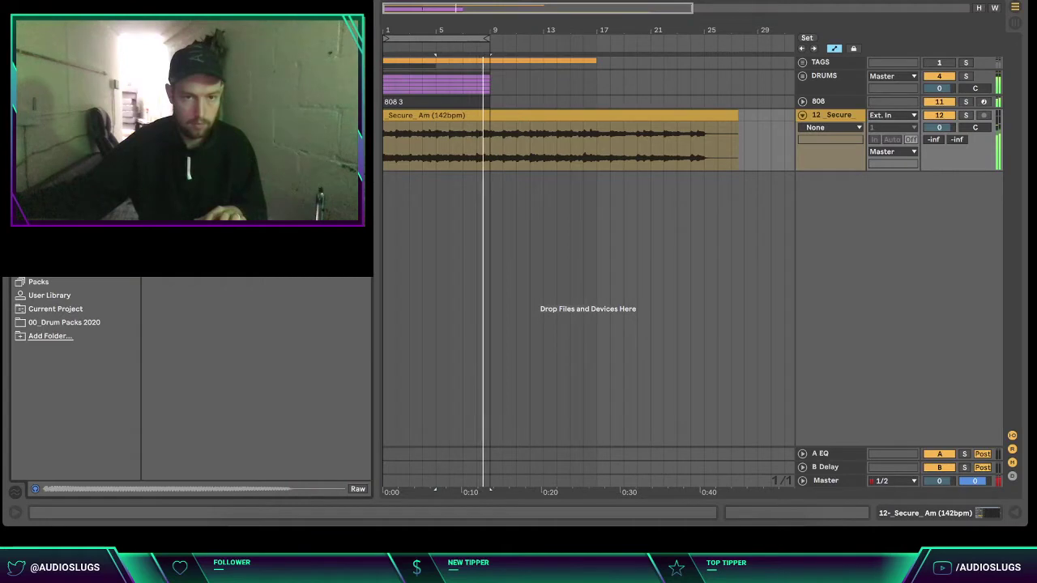
left_click(149, 213)
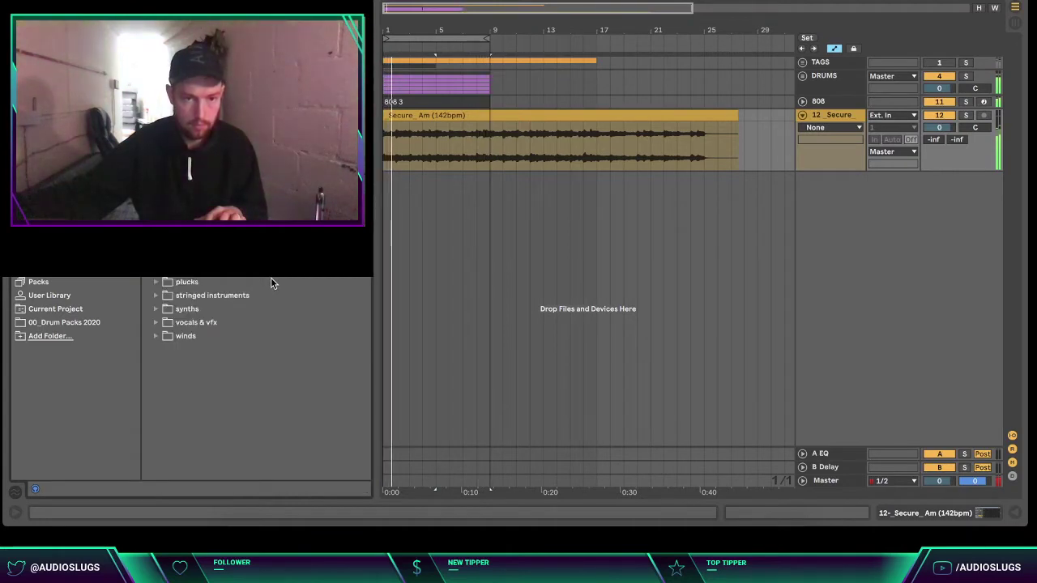
left_click(195, 282)
key("Down")
key("Down")
key("Down")
key("Down")
key("Down")
key("Down")
key("Down")
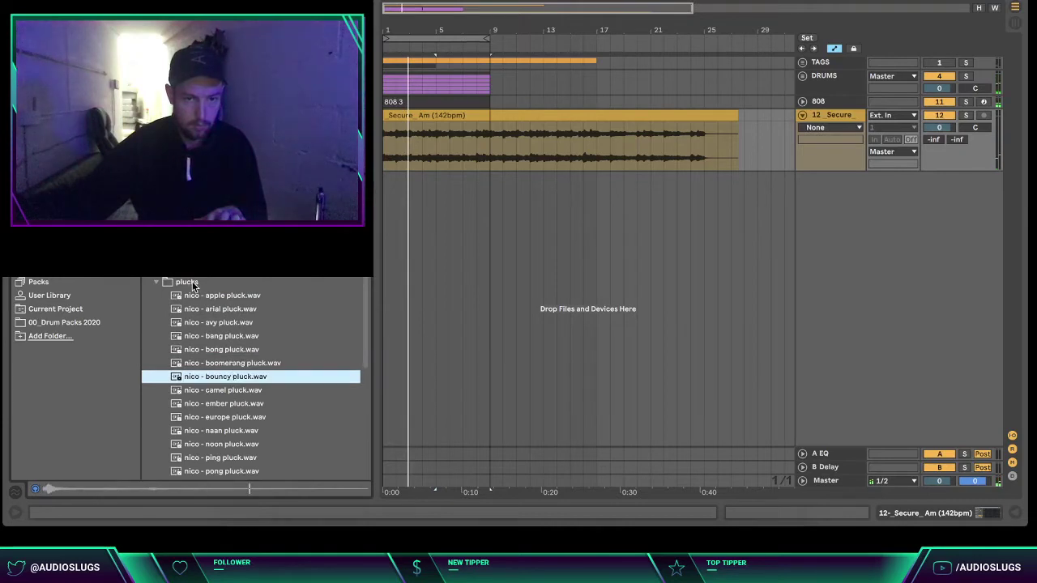
left_click(193, 284)
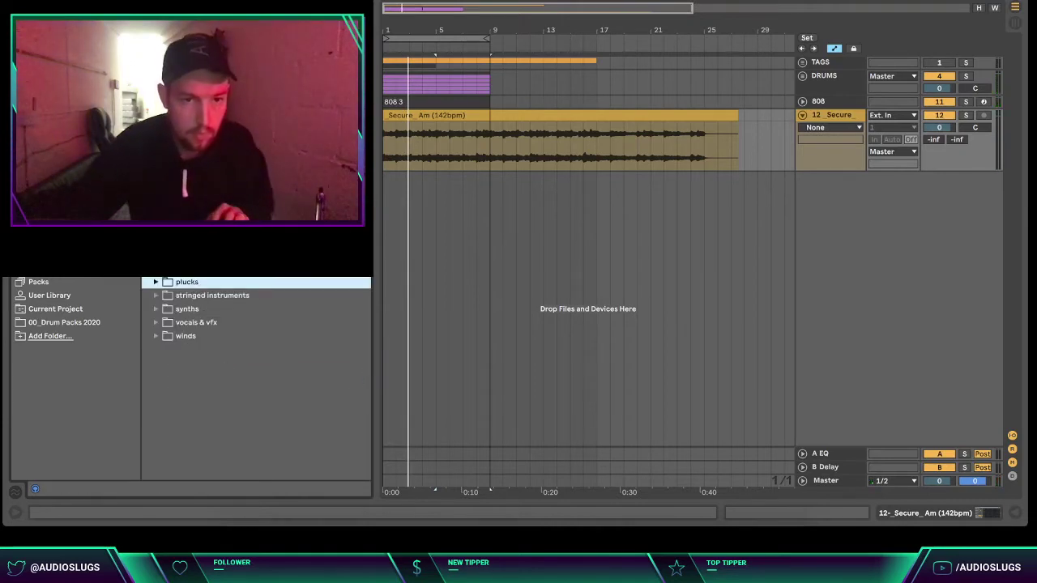
- Audition bell samples from the one-shot kit, including nico - gunshot bell.wav
left_click(193, 188)
key("Down")
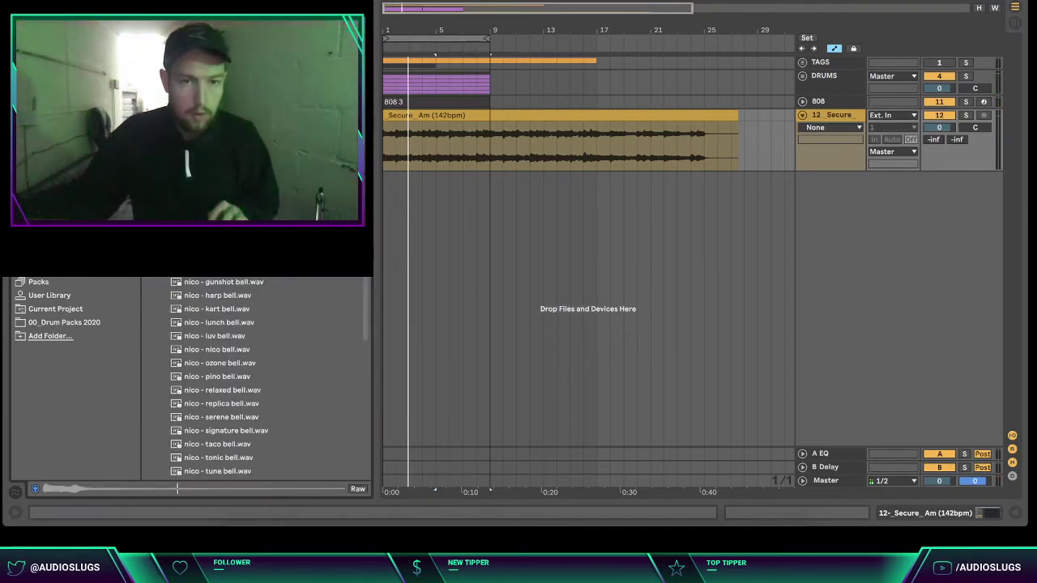
left_click(235, 286)
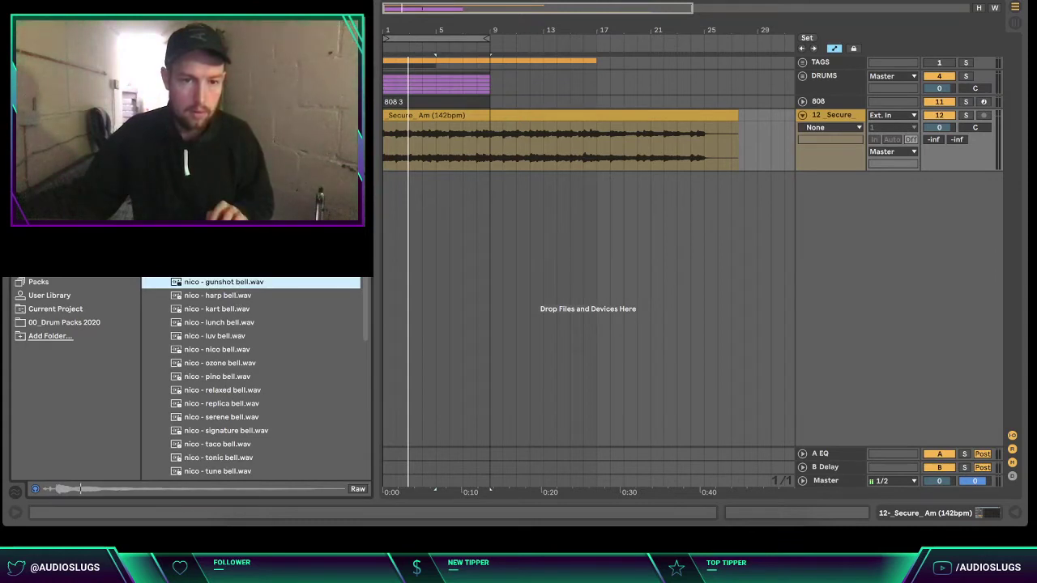
- Add an empty Simpler instrument on a new MIDI track below the Secure melody
left_click(55, 172)
left_click(48, 213)
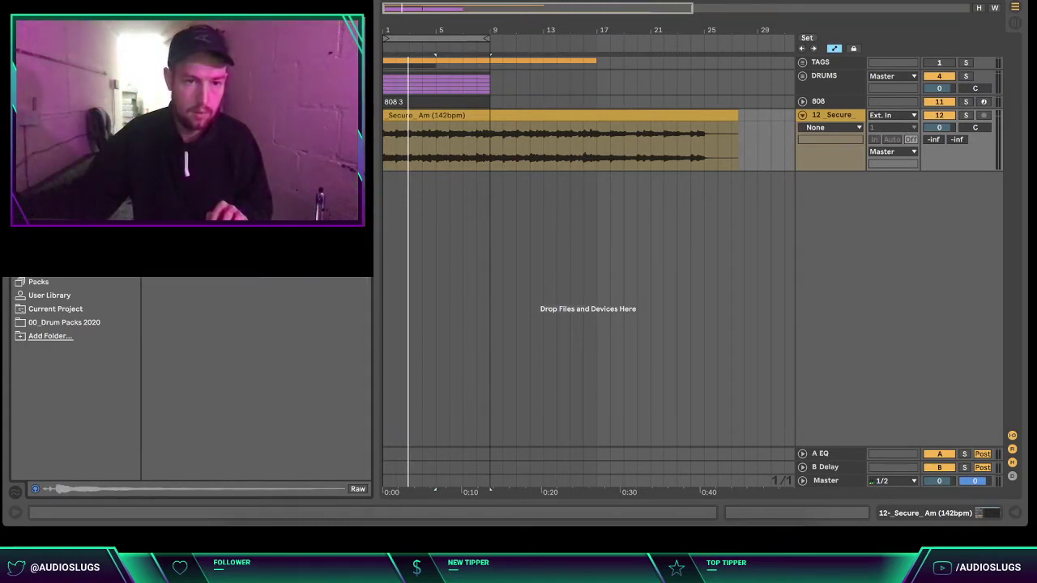
left_click_drag(503, 275, 527, 284)
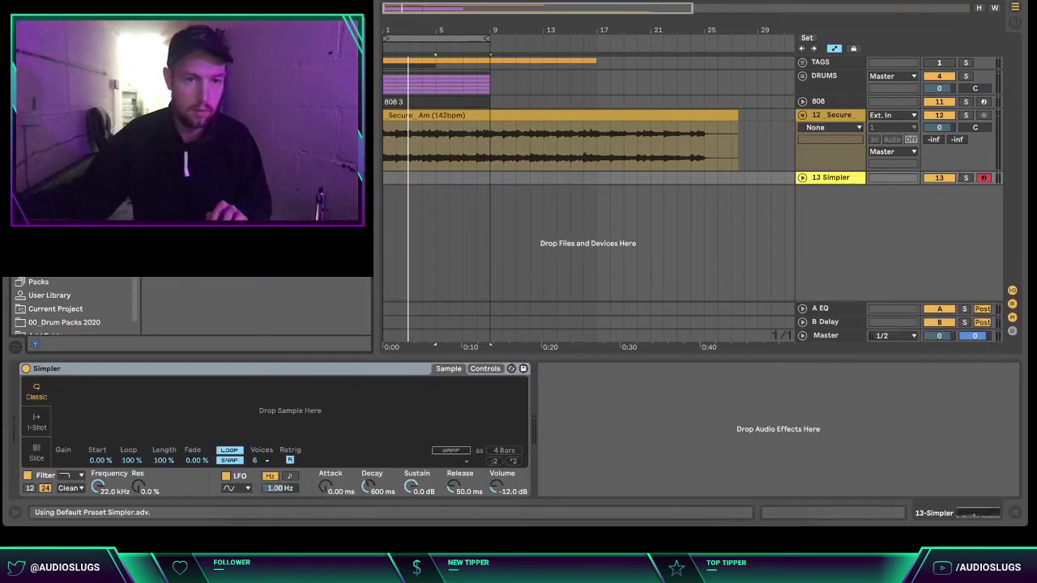
- Audition the bell one-shots and load nico - tunishia bell.wav into the Simpler
left_click(55, 97)
left_click(243, 273)
scroll(254, 302, "down", 2)
left_click(252, 315)
scroll(250, 315, "down", 2)
left_click(241, 308)
left_click(241, 298)
left_click(241, 310)
key("Down")
key("Down")
key("Down")
key("Down")
key("Down")
key("Down")
key("Down")
key("Down")
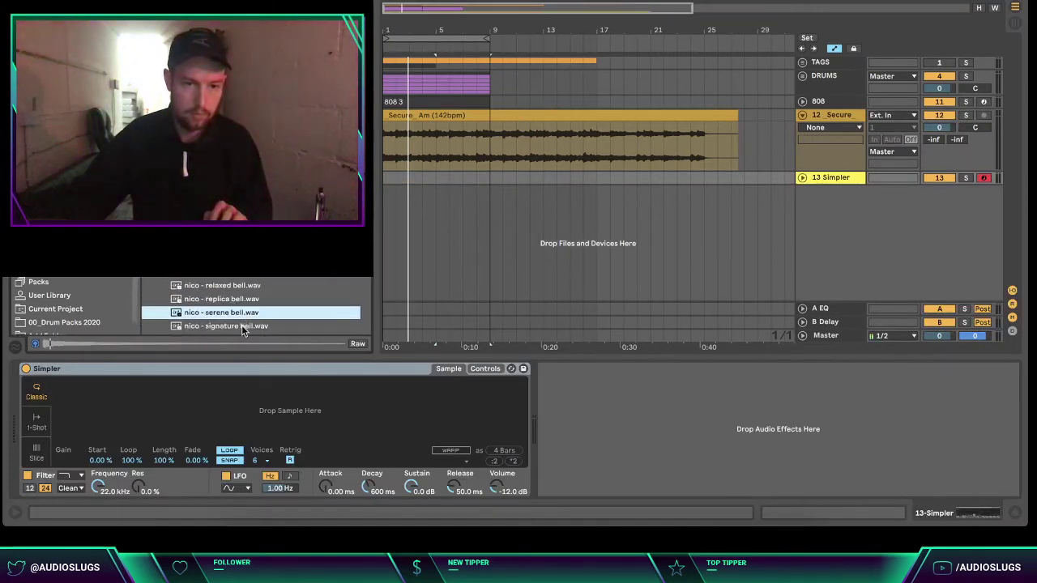
key("Down")
left_click_drag(222, 303, 159, 367)
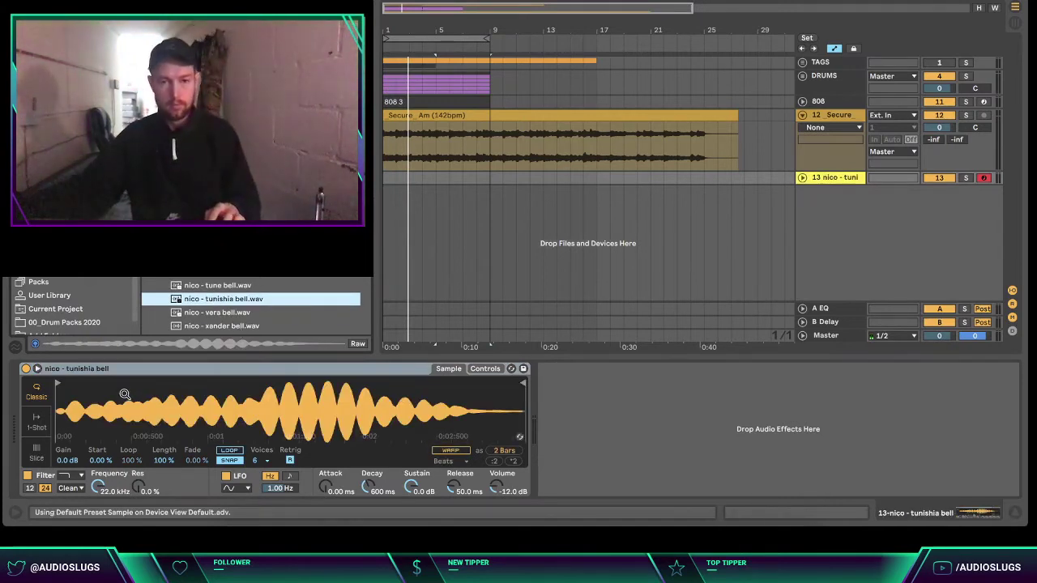
- Rehearse over the loop, record a bell melody on the tunishia bell track over bars 1 to 8, and open its clip
key("space")
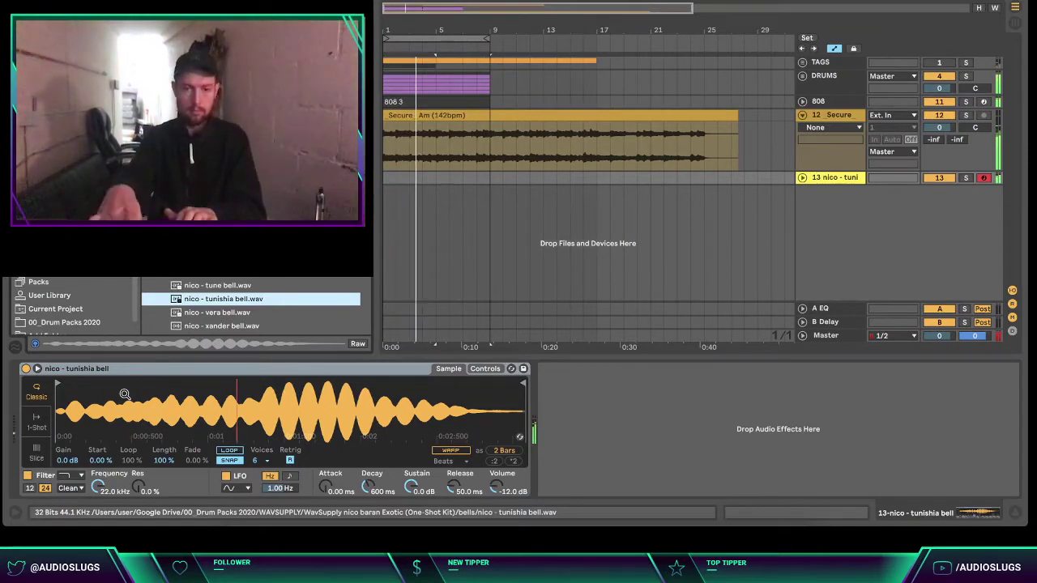
key("space")
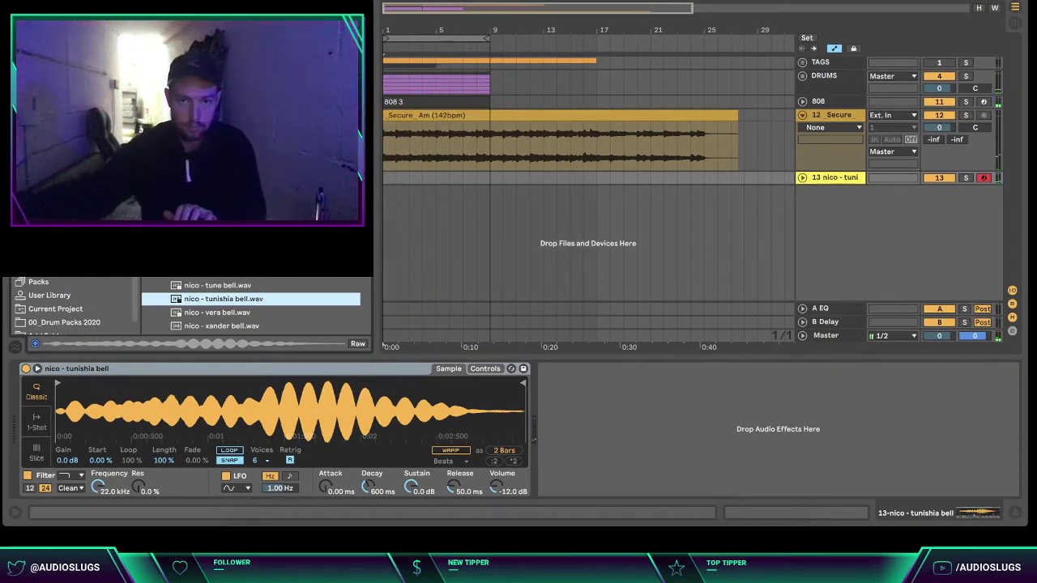
key("F9")
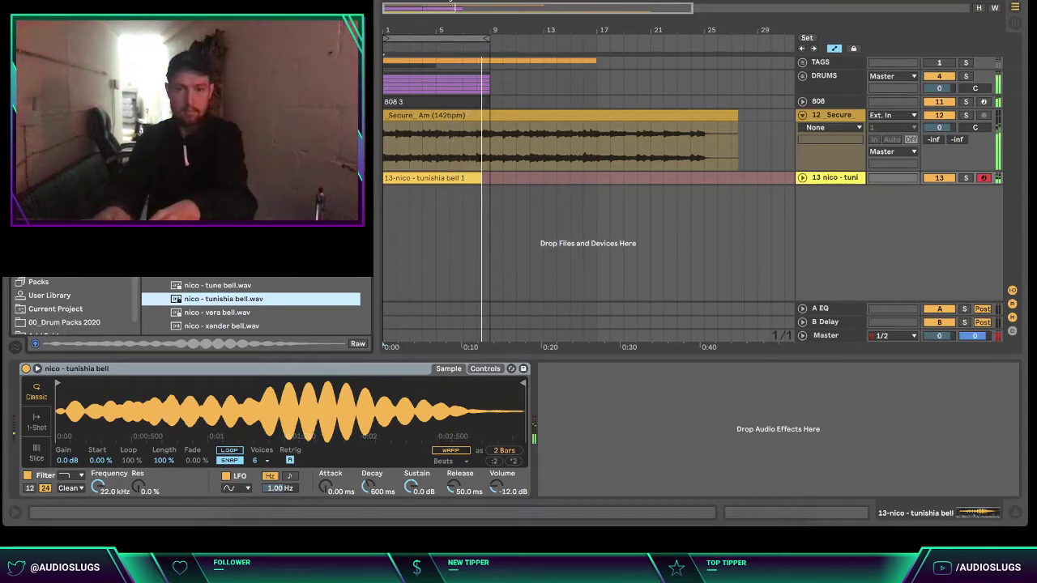
key("space")
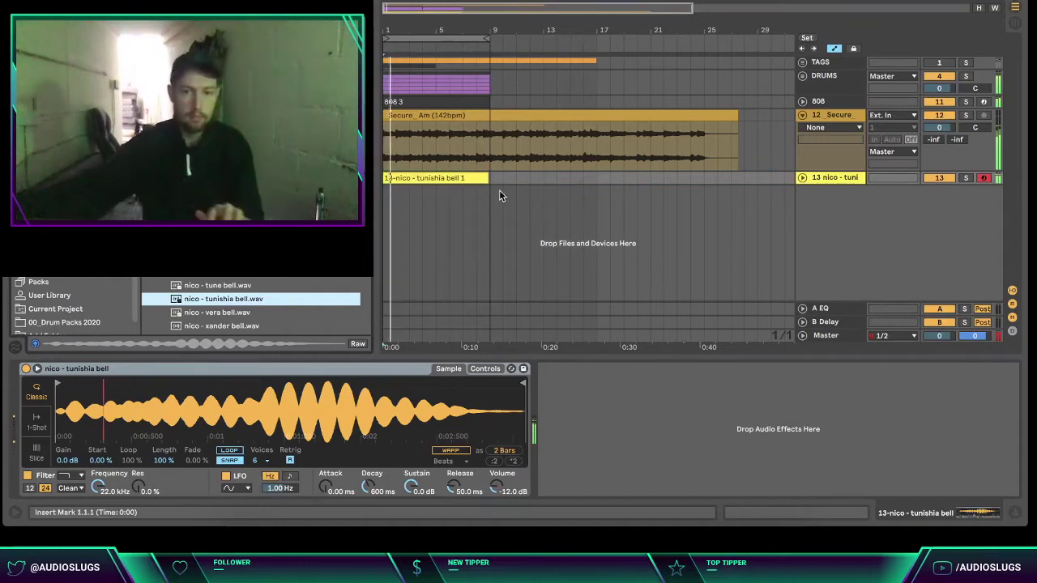
double_click(480, 178)
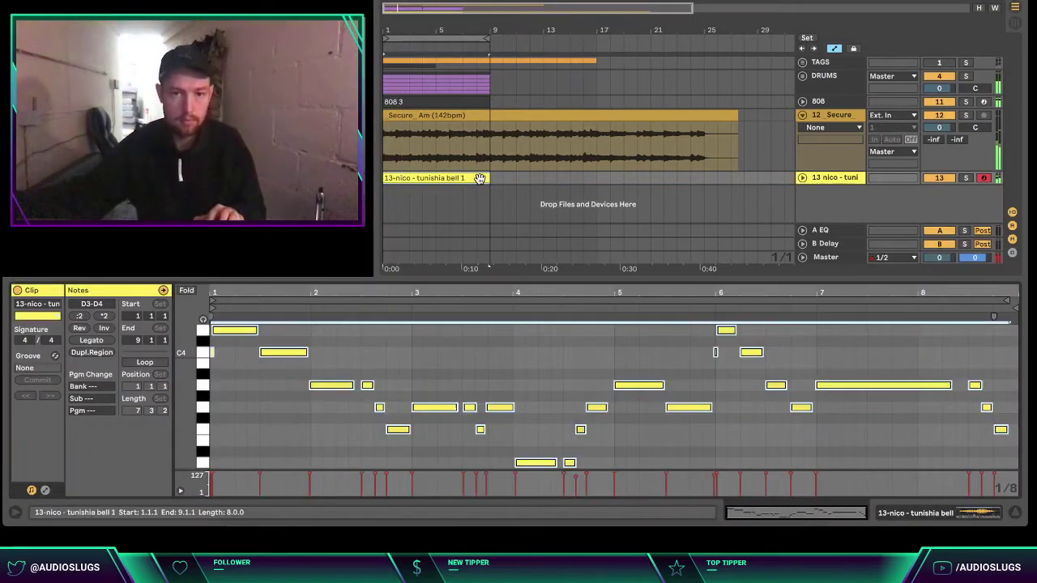
- Delete the stray short C4 notes at bars 1 and 6 of the bell clip and apply Legato to the melody
key("space")
left_click(427, 375)
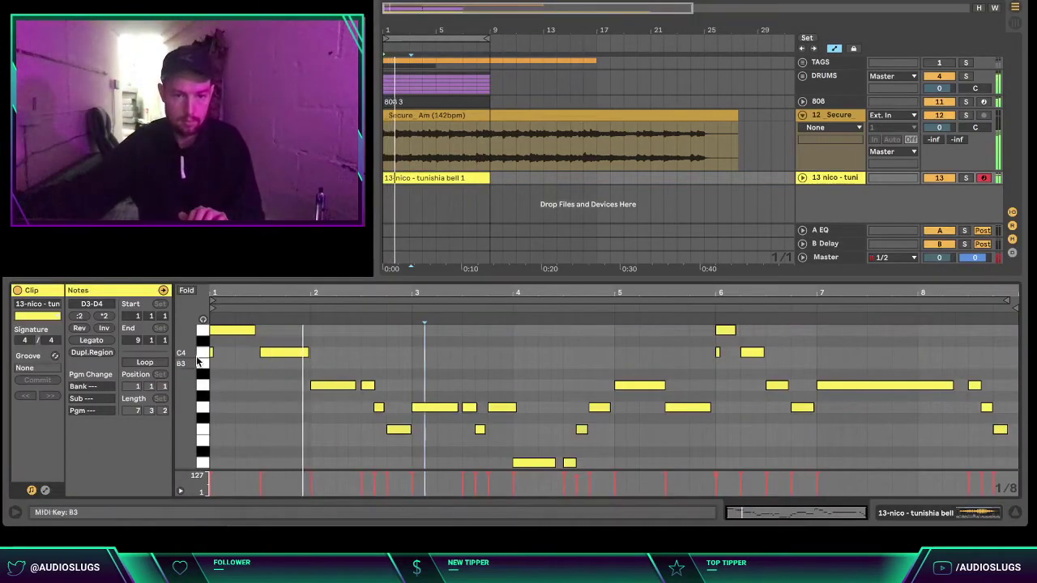
left_click_drag(705, 355, 717, 351)
left_click(718, 352)
key("Delete")
left_click(652, 361)
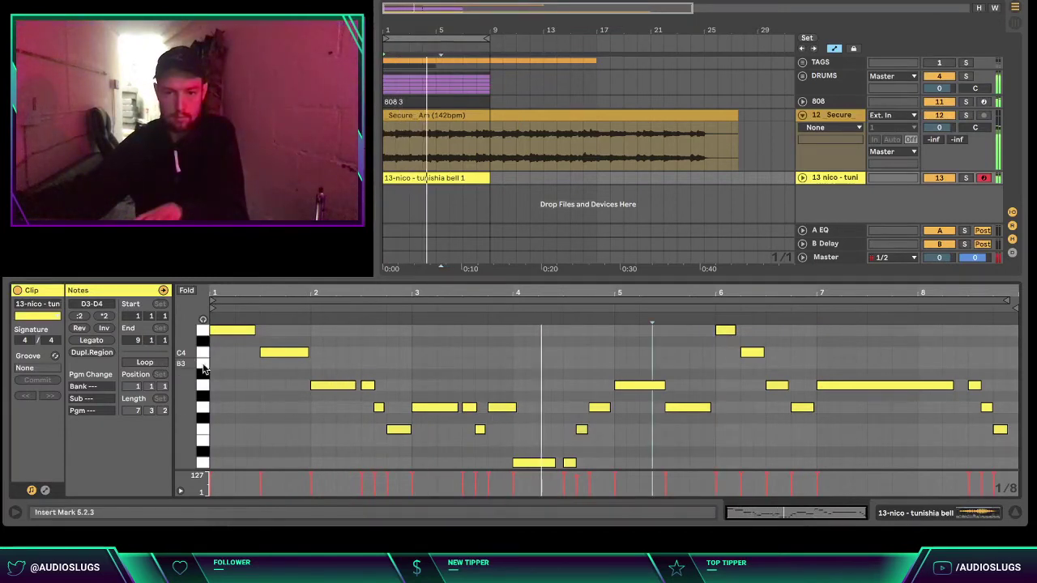
left_click(85, 341)
left_click(566, 356)
- Return to the tunishia bell's Simpler and look through the other bell one-shots
left_click(898, 515)
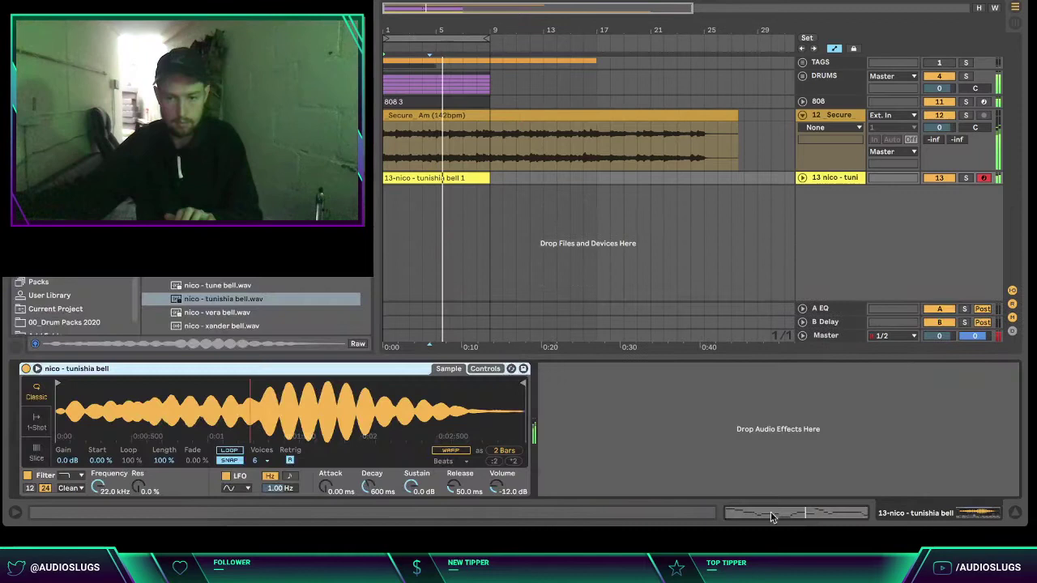
left_click(243, 252)
scroll(243, 253, "up", 4)
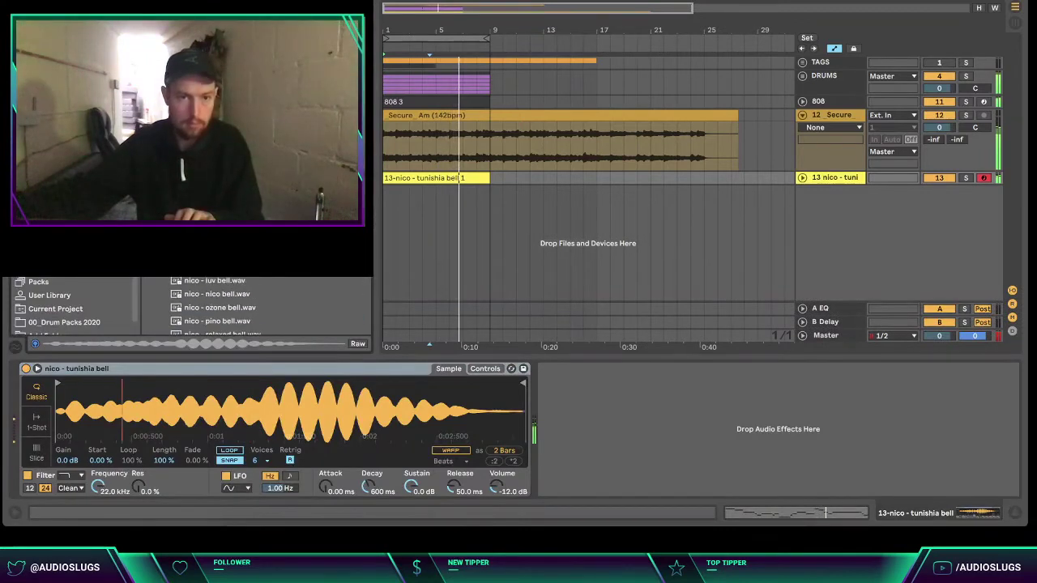
- Unfold the bell track and duplicate all the clip's notes an octave higher, offset an eighth note later
left_click(821, 178)
left_click(802, 178)
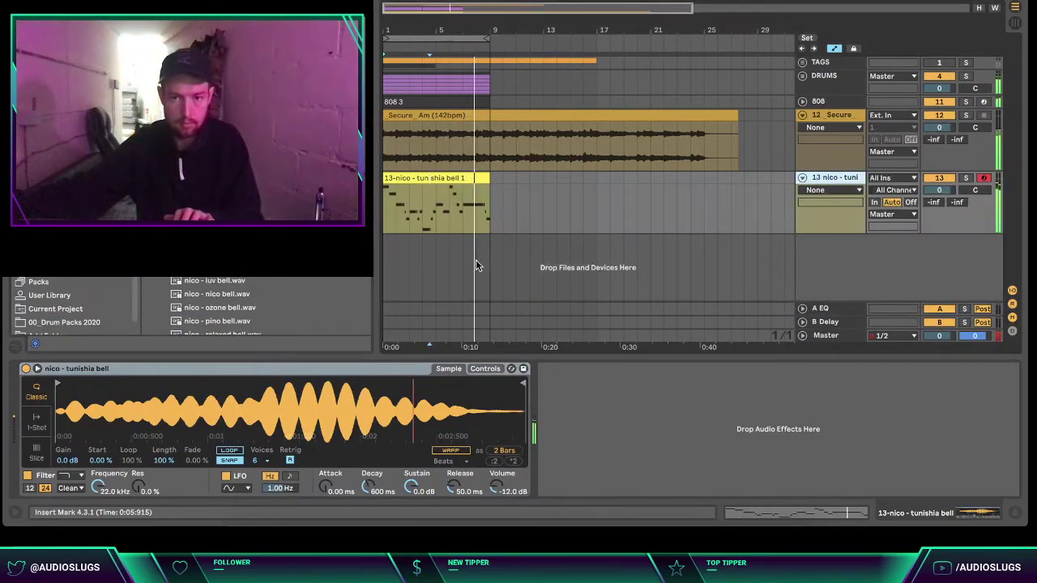
double_click(459, 197)
left_click(470, 358)
key("super+a")
key("super+c")
key("super+v")
key("shift+Up")
key("Right")
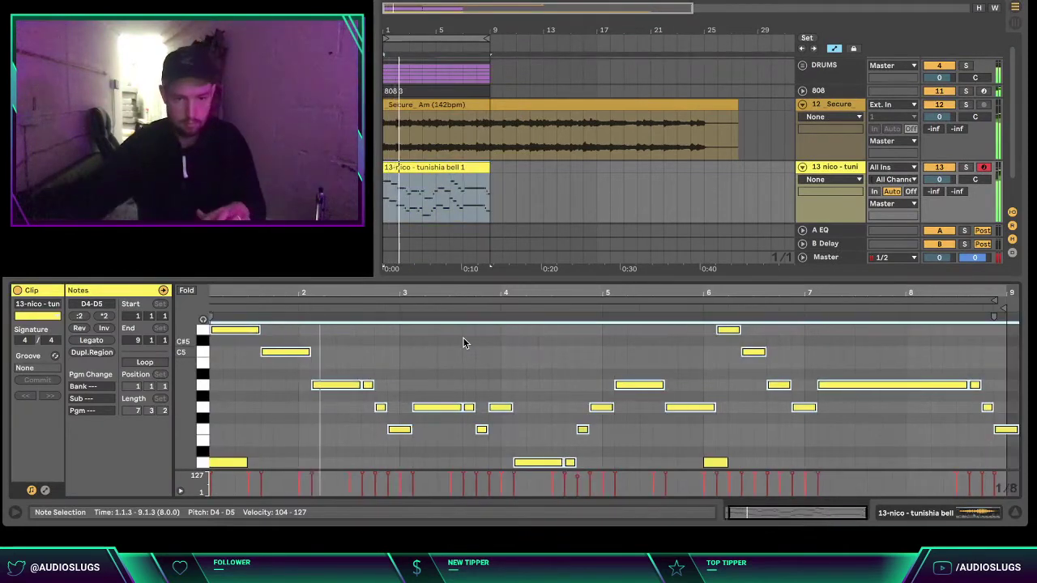
left_click(539, 358)
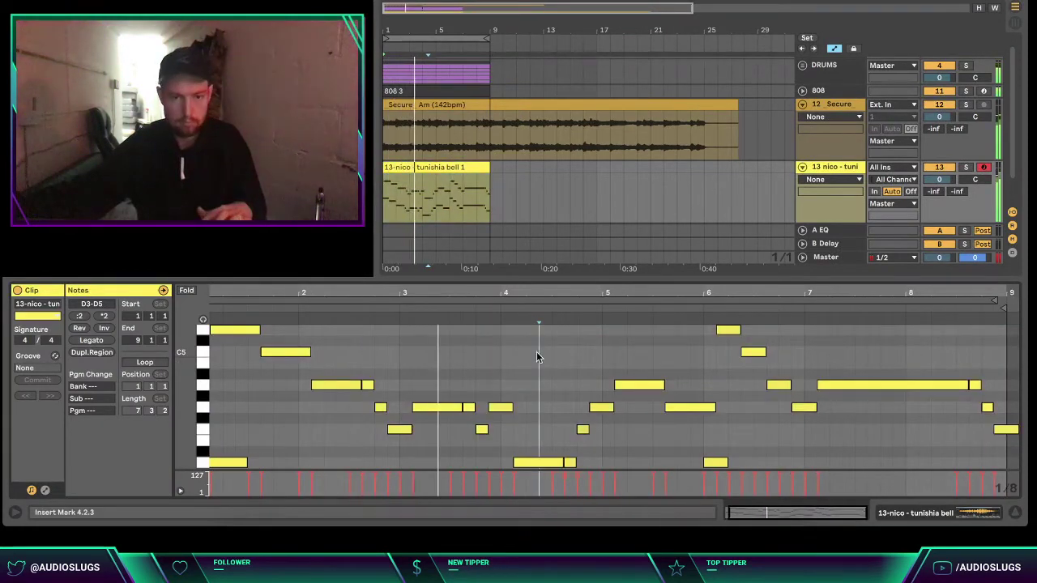
- Transpose all the bell notes in the clip down one octave
key("ctrl+a")
key("Left")
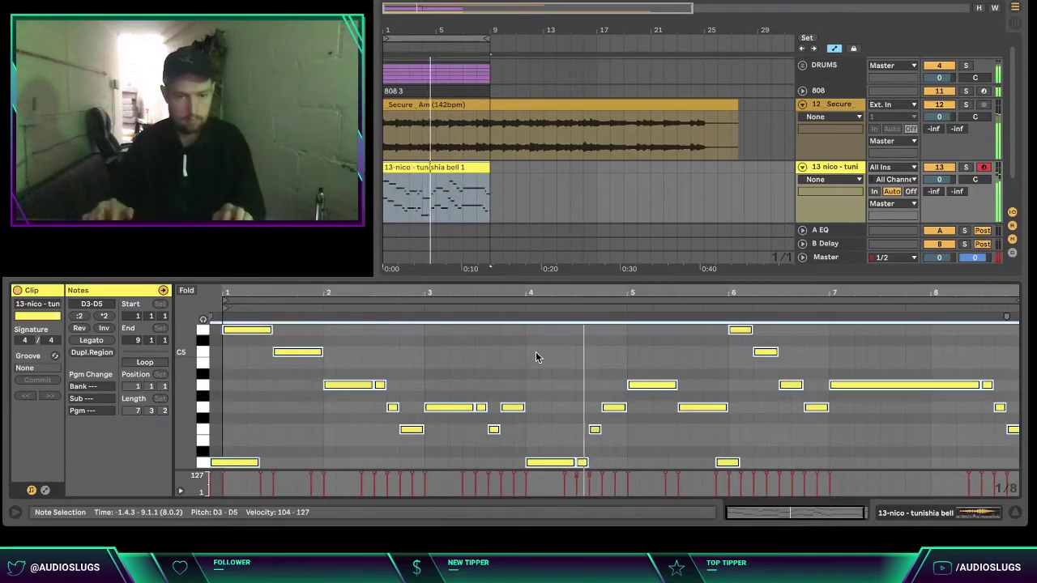
key("shift+Down")
key("Right")
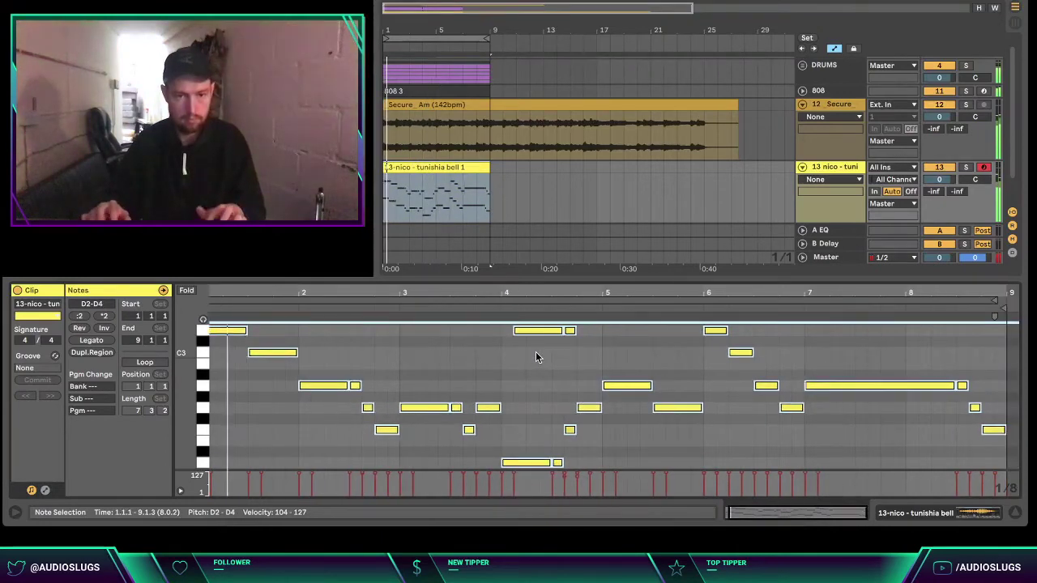
key("space")
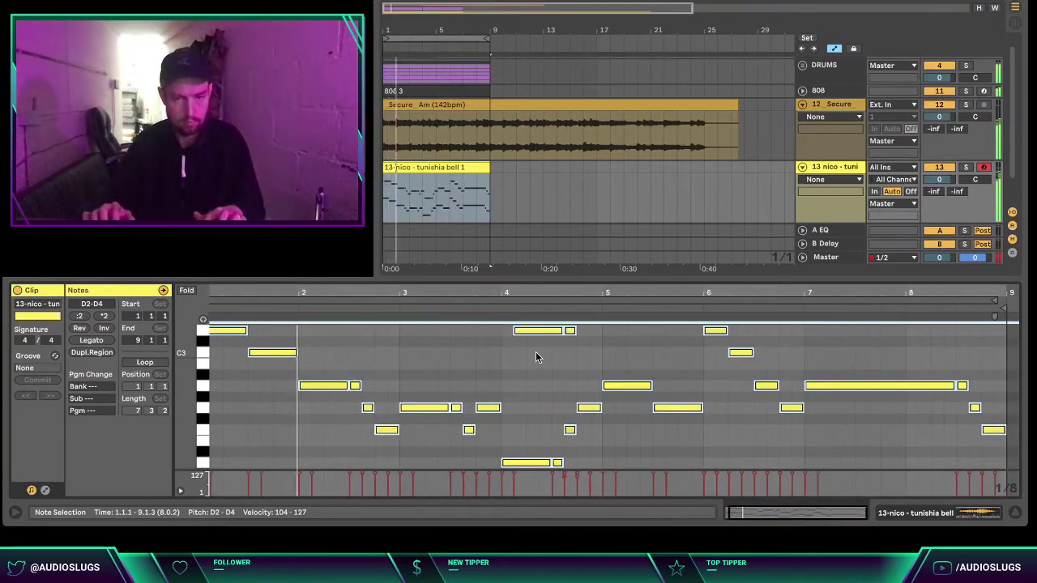
left_click_drag(582, 293, 583, 265)
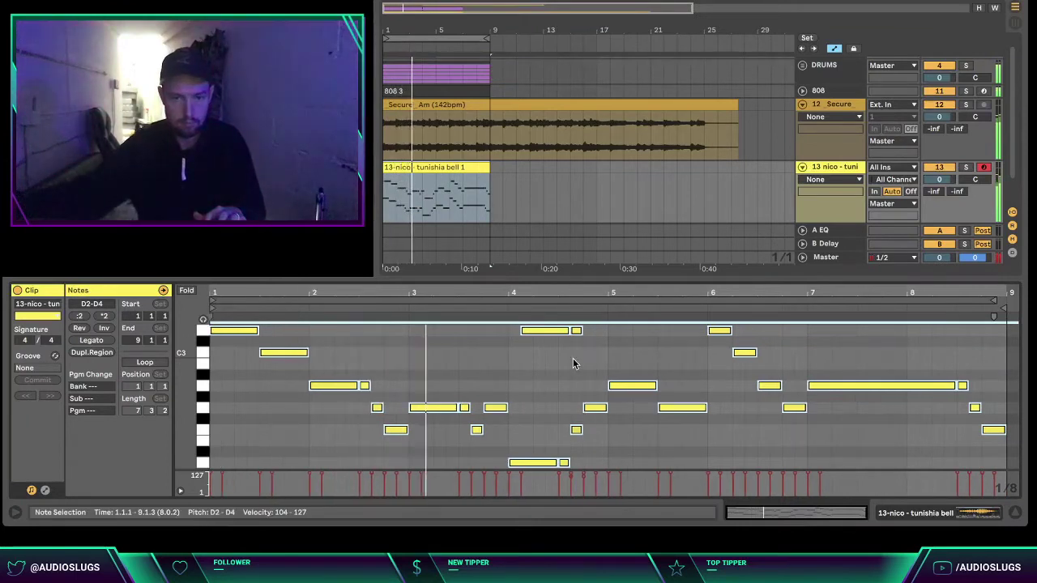
- Fold the note editor to used pitches and move the upper-octave notes from F3 to D4 an eighth note earlier
scroll(572, 349, "up", 3)
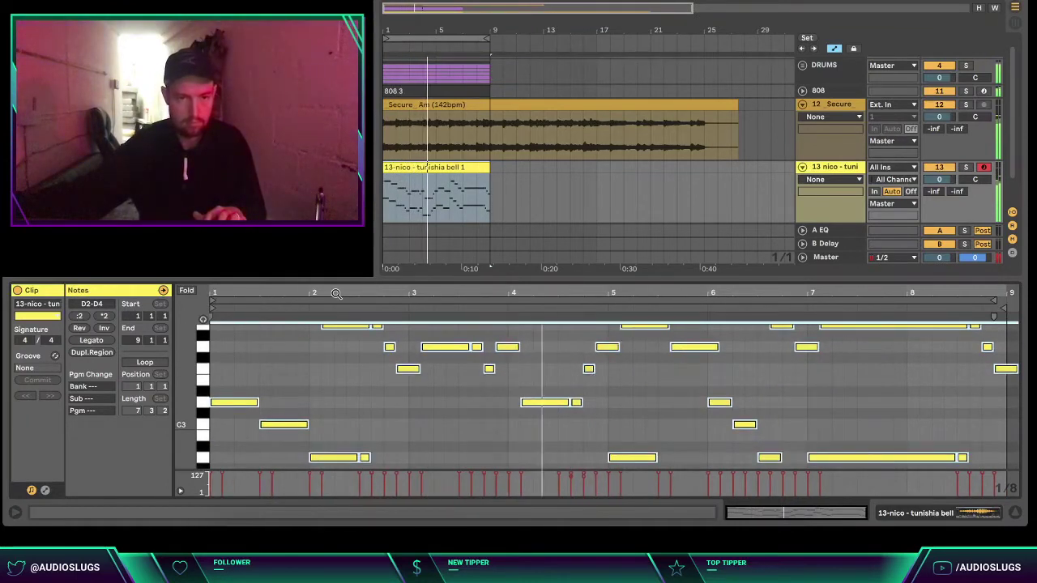
scroll(310, 368, "up", 5)
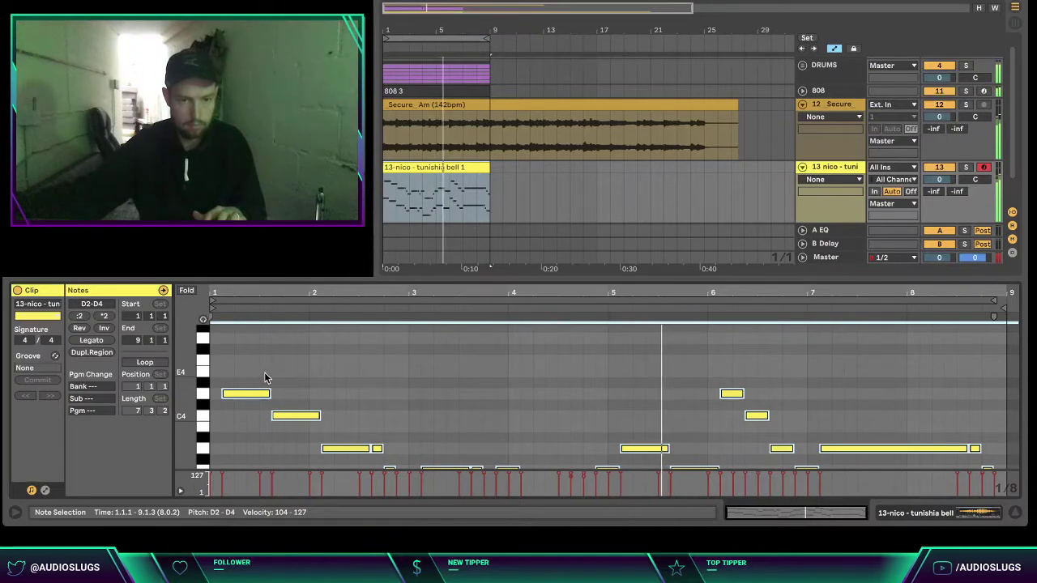
scroll(280, 370, "down", 3)
key("f")
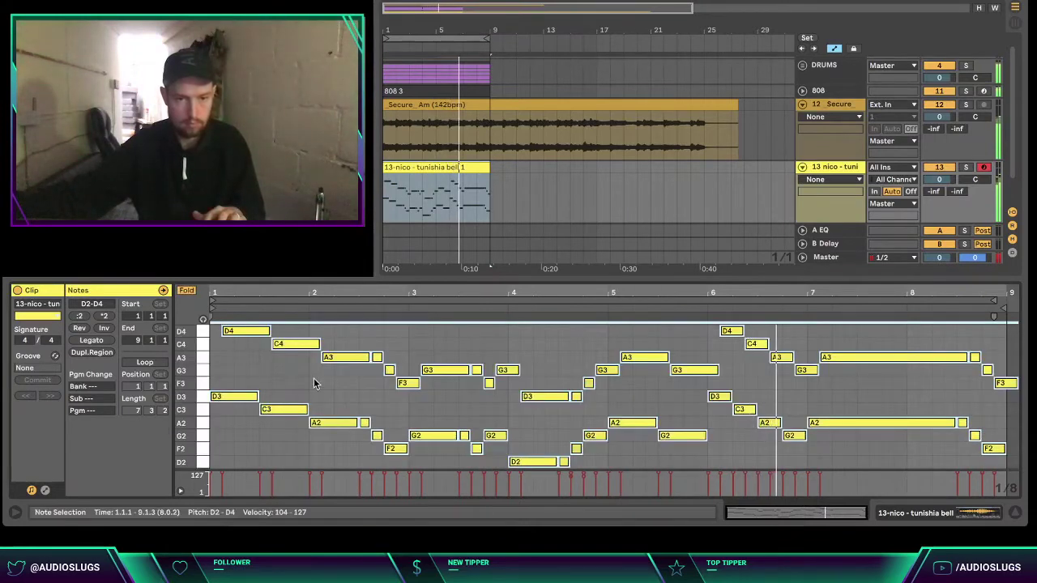
left_click_drag(217, 332, 1009, 409)
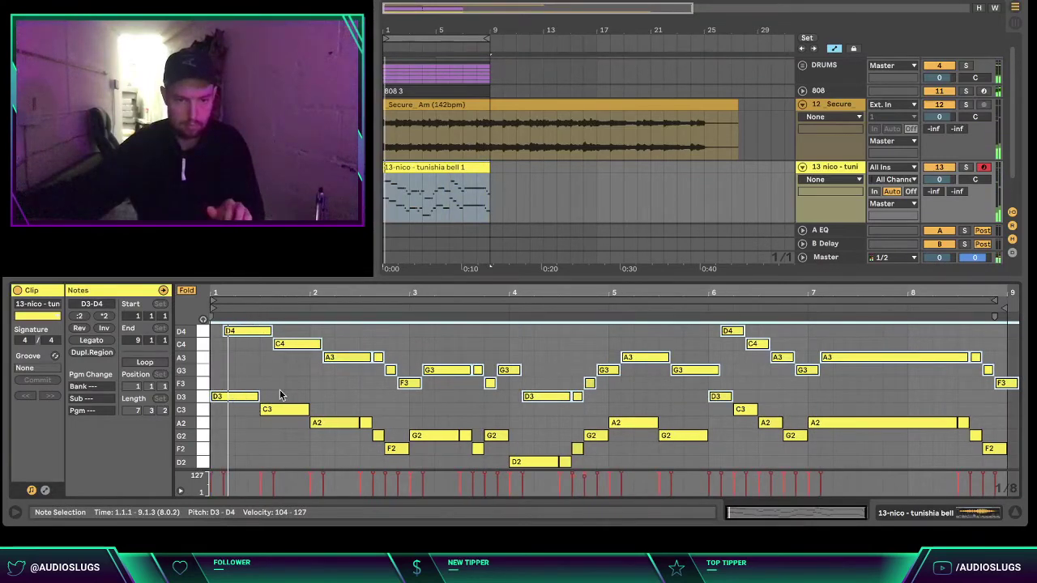
left_click(233, 395)
left_click_drag(225, 362, 1023, 288)
left_click_drag(1017, 397, 227, 314)
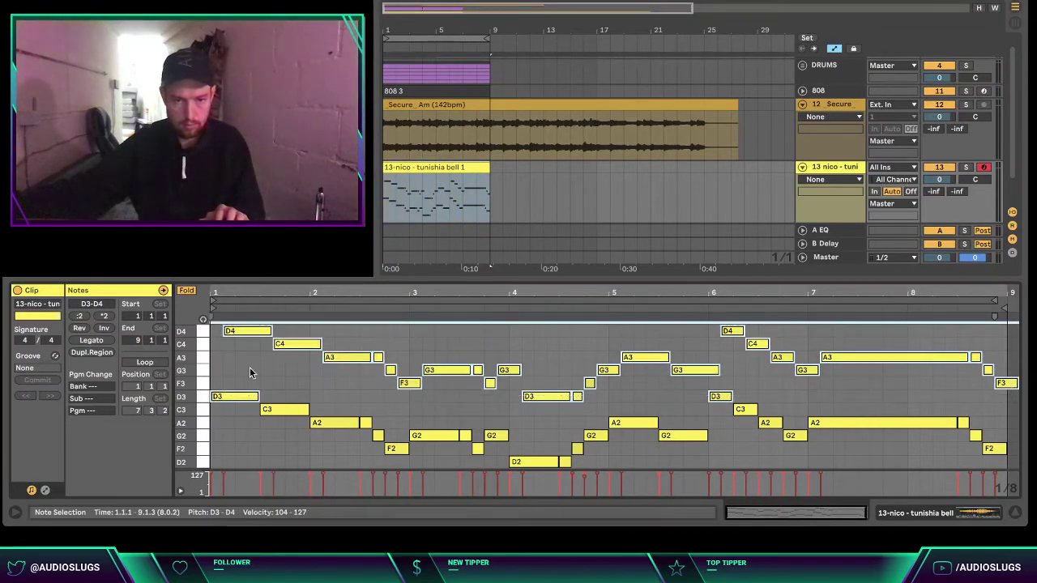
left_click(198, 399, "shift")
key("Left")
key("space")
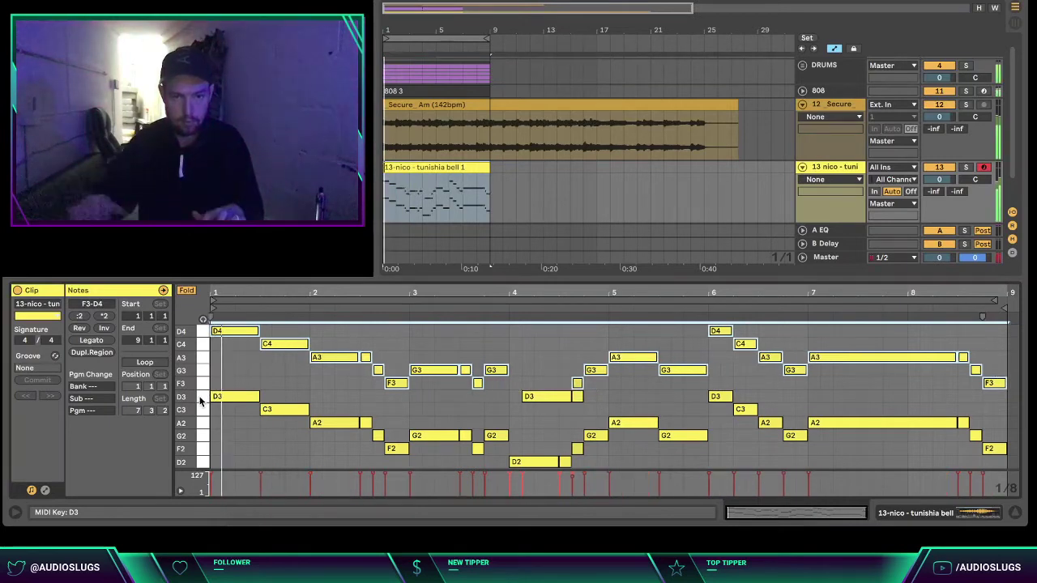
- Add Reverb to the bell track with High quality, 2.52 s decay time and 36% dry/wet
left_click(1016, 513)
left_click(844, 179)
left_click(53, 180)
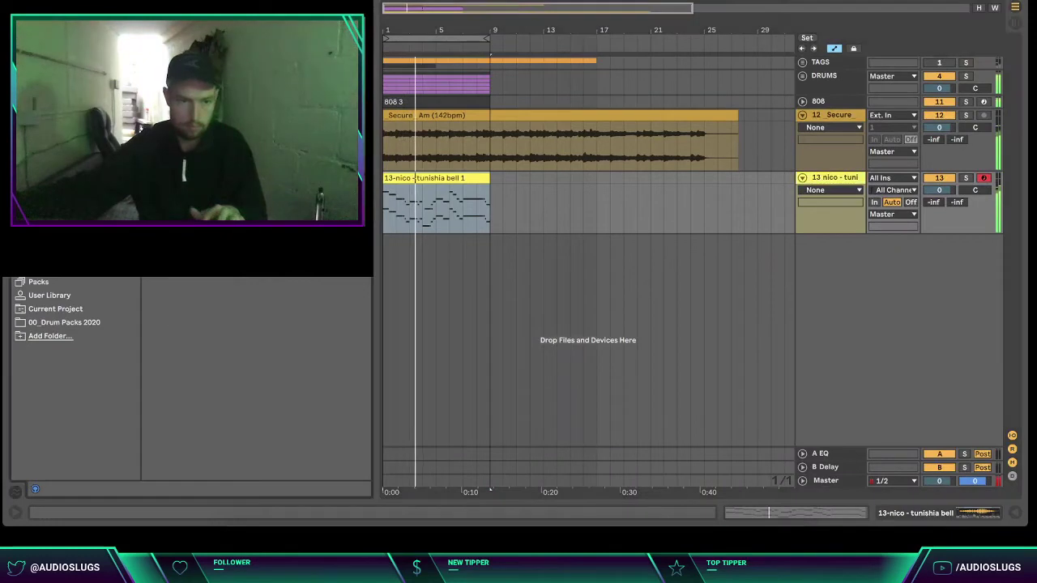
double_click(180, 392)
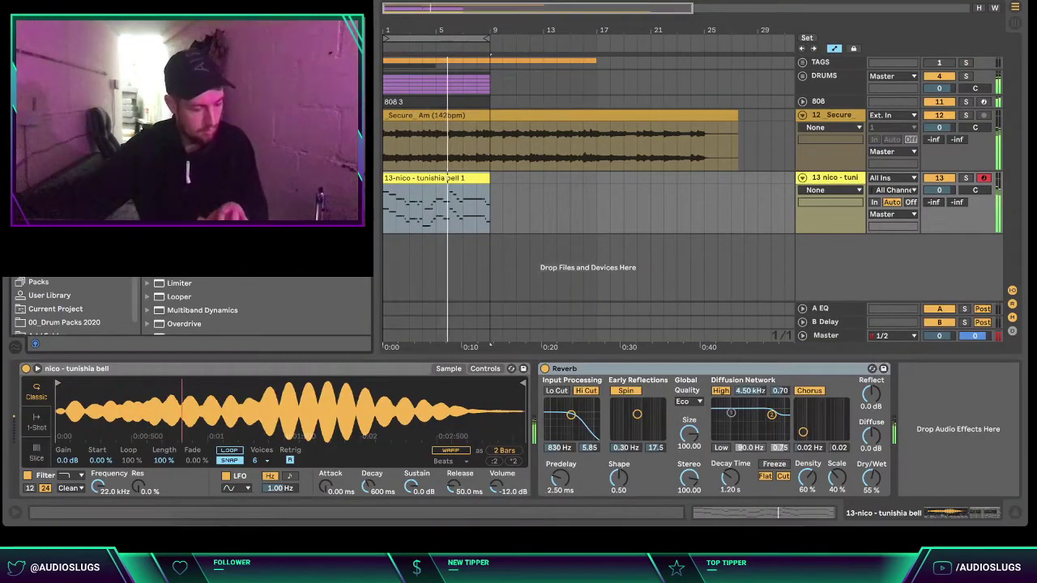
left_click(688, 402)
left_click(684, 433)
left_click_drag(730, 478, 730, 454)
left_click_drag(864, 478, 873, 479)
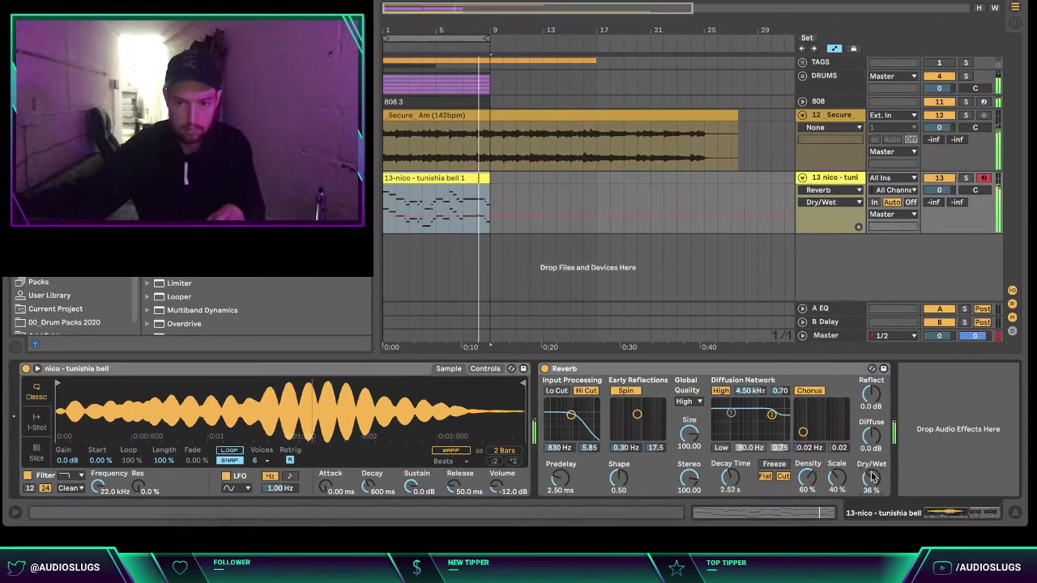
- Add Chorus and Delay to the bell track, with linked delay times of 2 sixteenths and 23% delay dry/wet
left_click(57, 168)
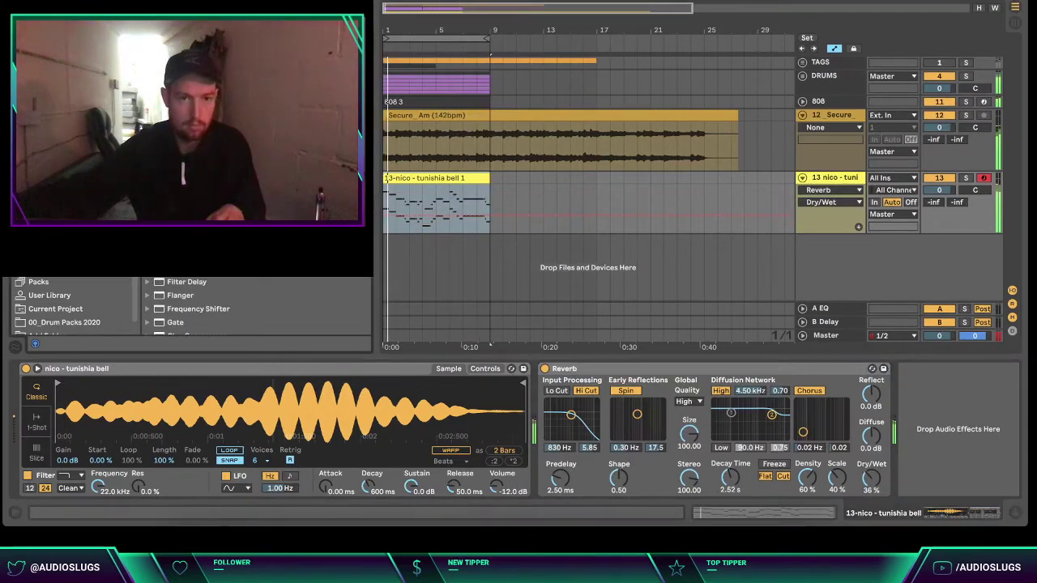
double_click(180, 134)
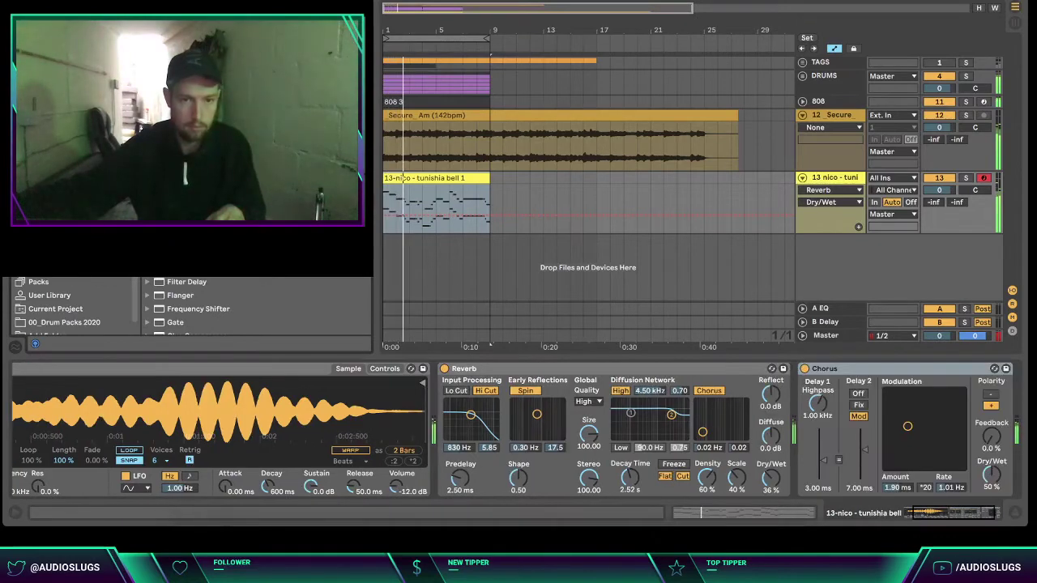
scroll(251, 308, "down", 2)
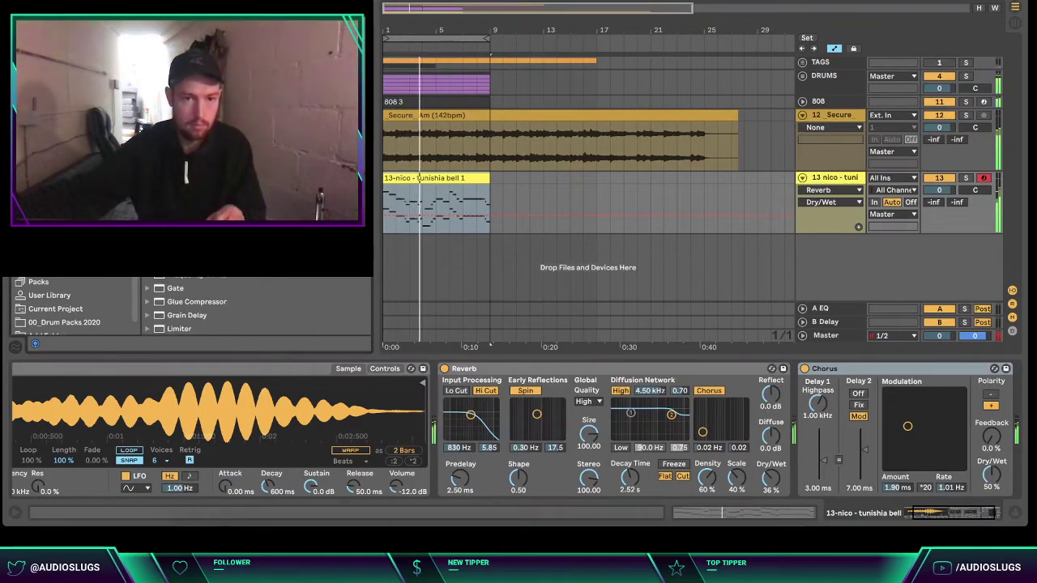
double_click(179, 140)
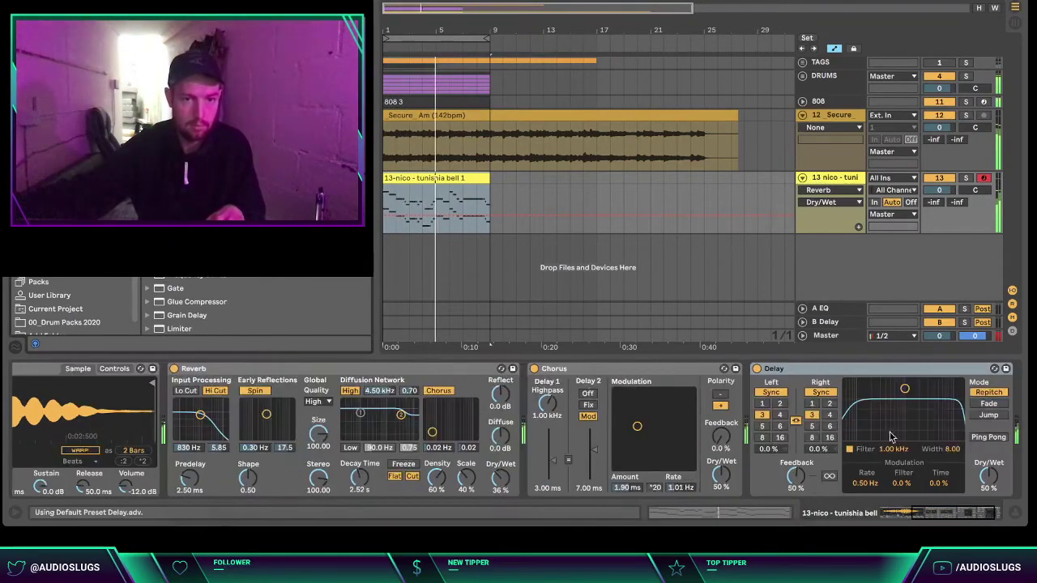
left_click(829, 404)
left_click_drag(989, 476, 989, 495)
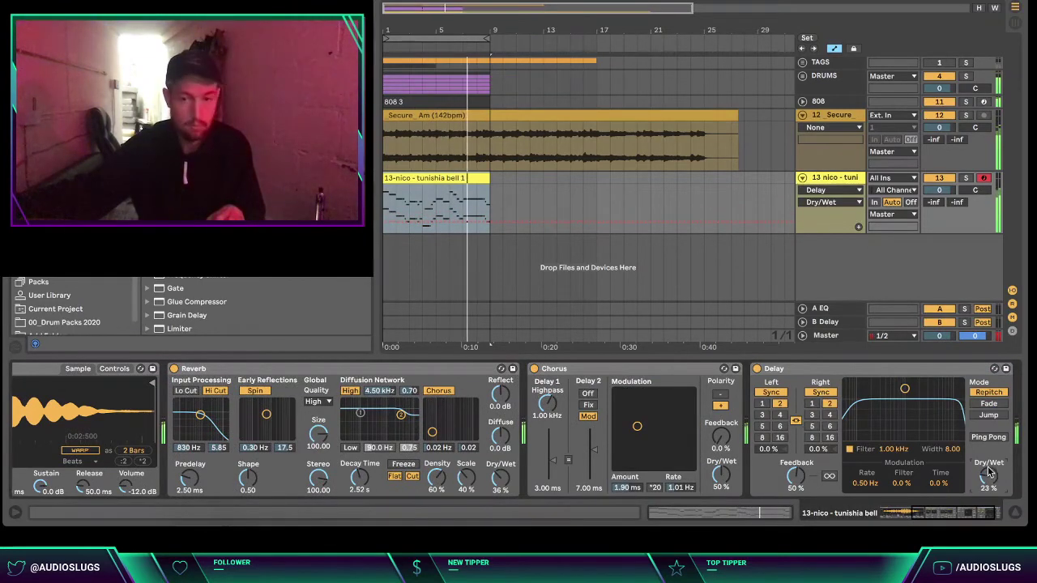
- Lower the bell track's volume to -4.6 dB and fold the track
left_click_drag(940, 190, 940, 196)
left_click(856, 179)
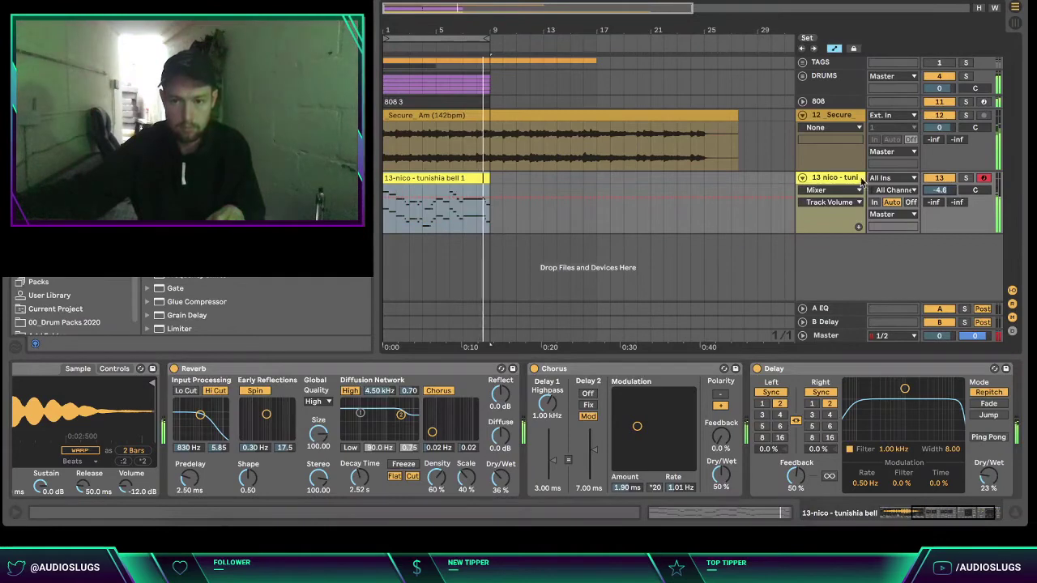
key("Left")
- Add EQ Eight to the Secure melody with a low cut and a 2.11 dB high-shelf boost at 5.16 kHz
key("Up")
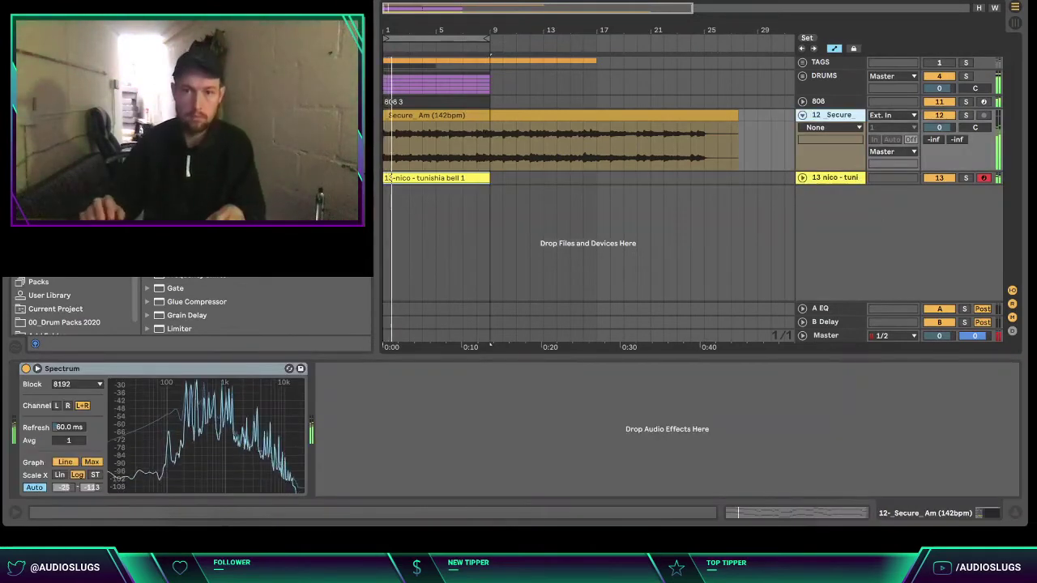
left_click(186, 195)
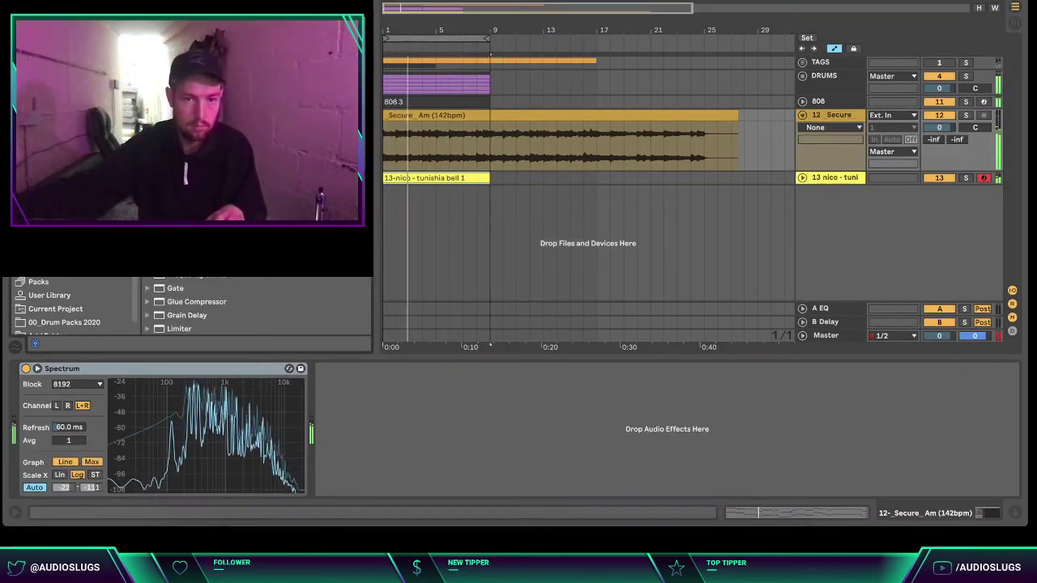
double_click(186, 195)
left_click(376, 479)
left_click(369, 490)
left_click_drag(398, 423, 566, 417)
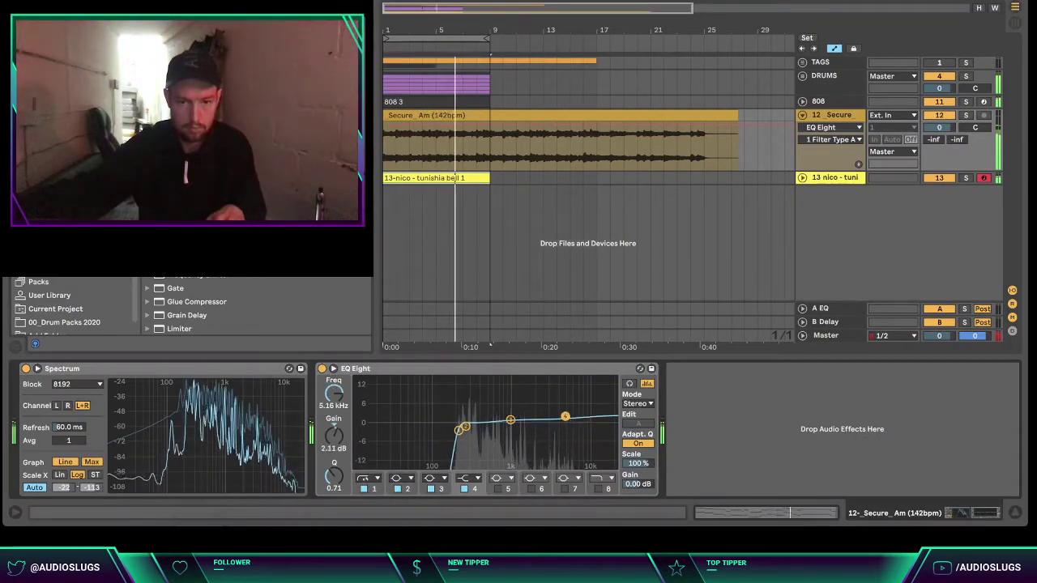
- Fold the Secure melody track and add the Arcade instrument on a new MIDI track below the bell
left_click(1015, 513)
left_click(841, 115)
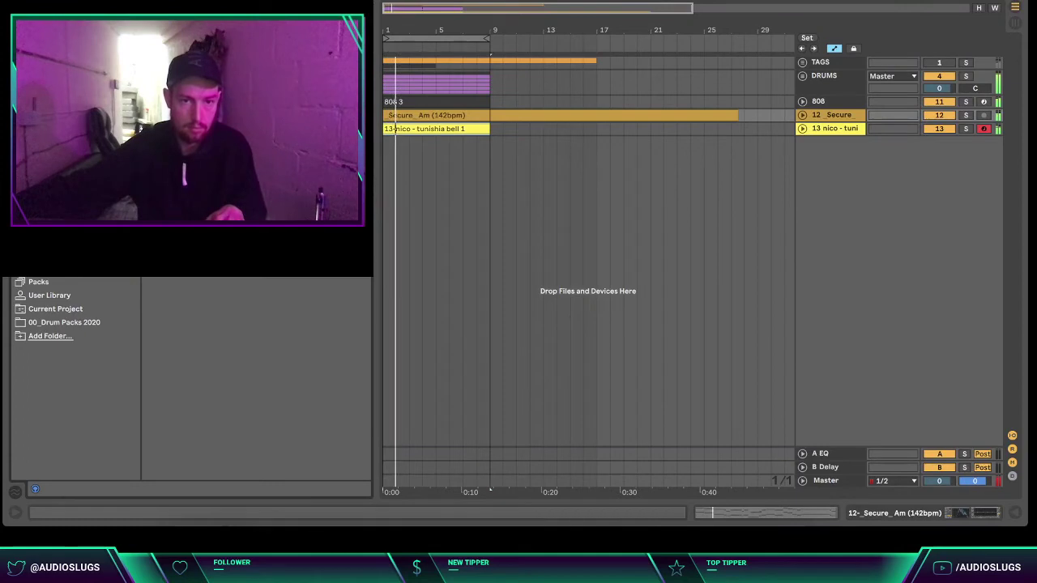
left_click_drag(420, 168, 420, 169)
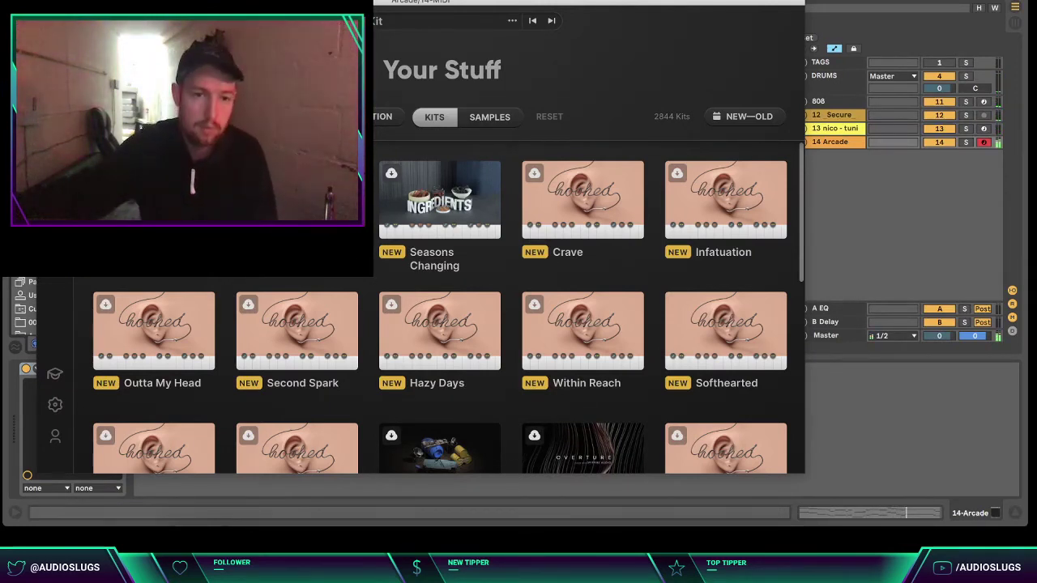
- Preview, download and load the Outta My Head kit in Arcade
mouse_move(132, 318)
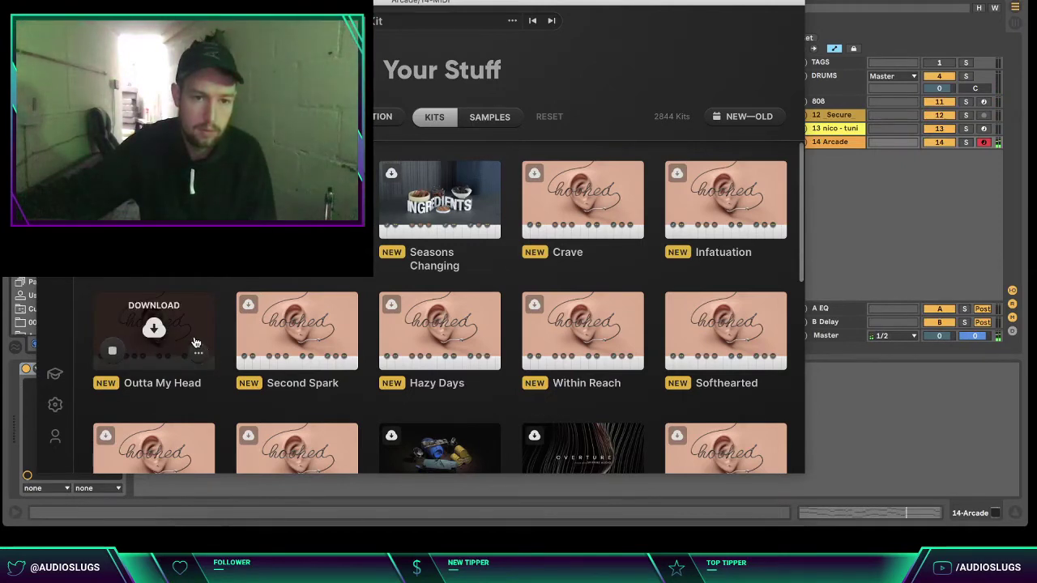
left_click(155, 328)
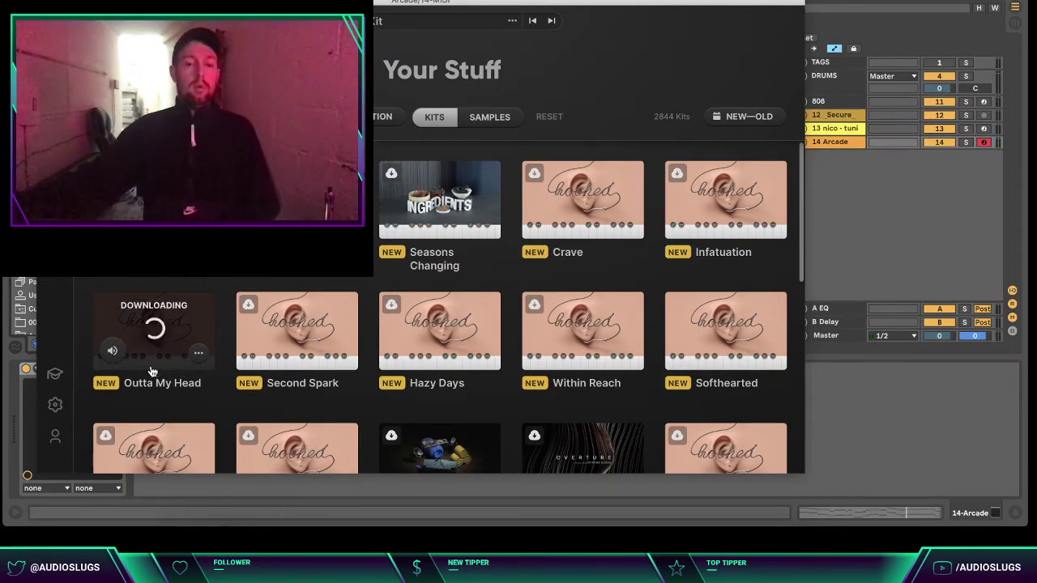
left_click(151, 336)
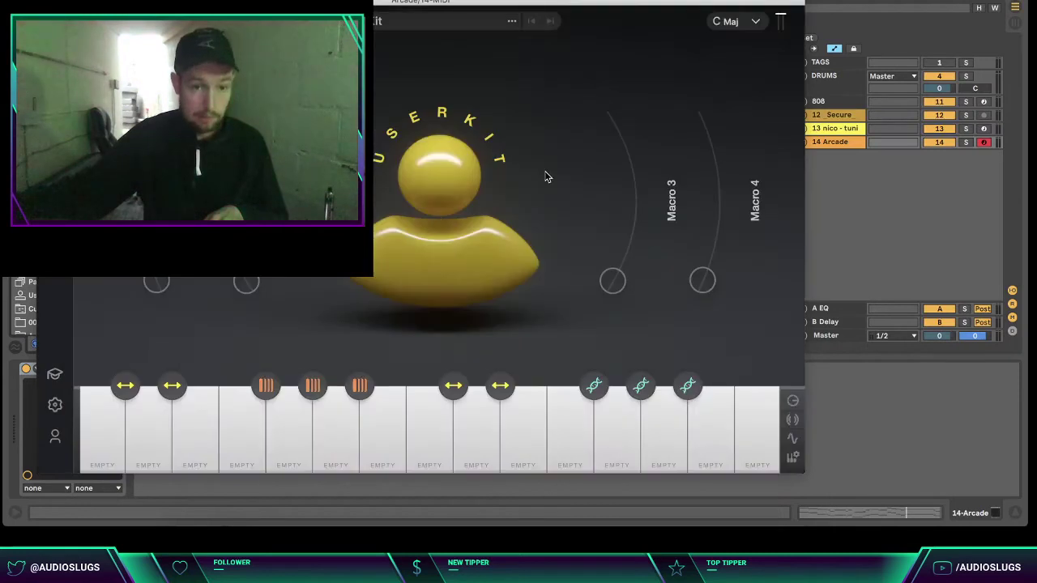
- Set Arcade's session key to A Maj
left_click(753, 24)
left_click(754, 101)
left_click(734, 99)
left_click(714, 275)
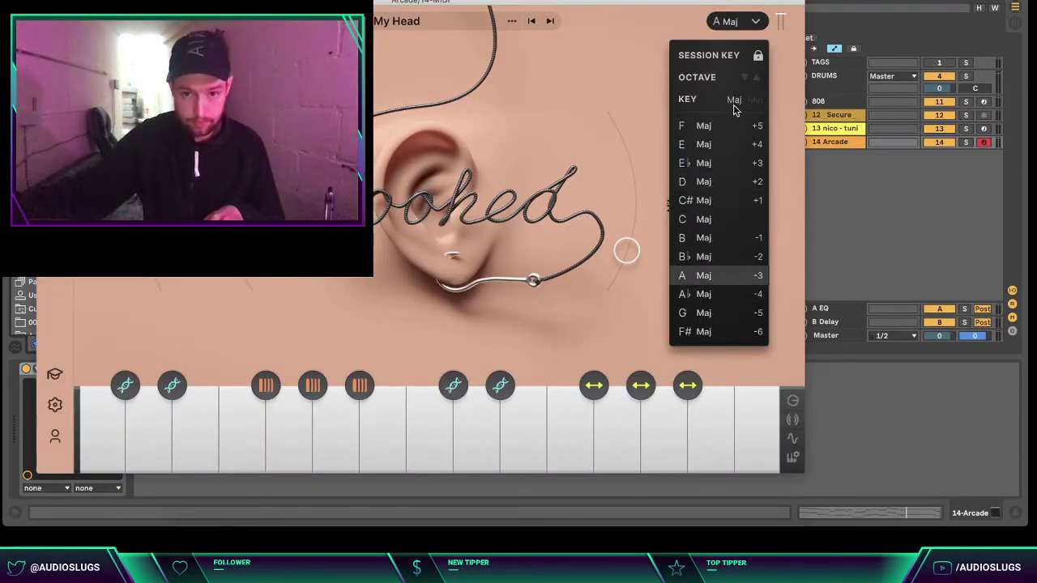
- Audition Arcade's Outta My Head kit over the beat in the F# min, D min, D Maj and F Maj session keys
key("space")
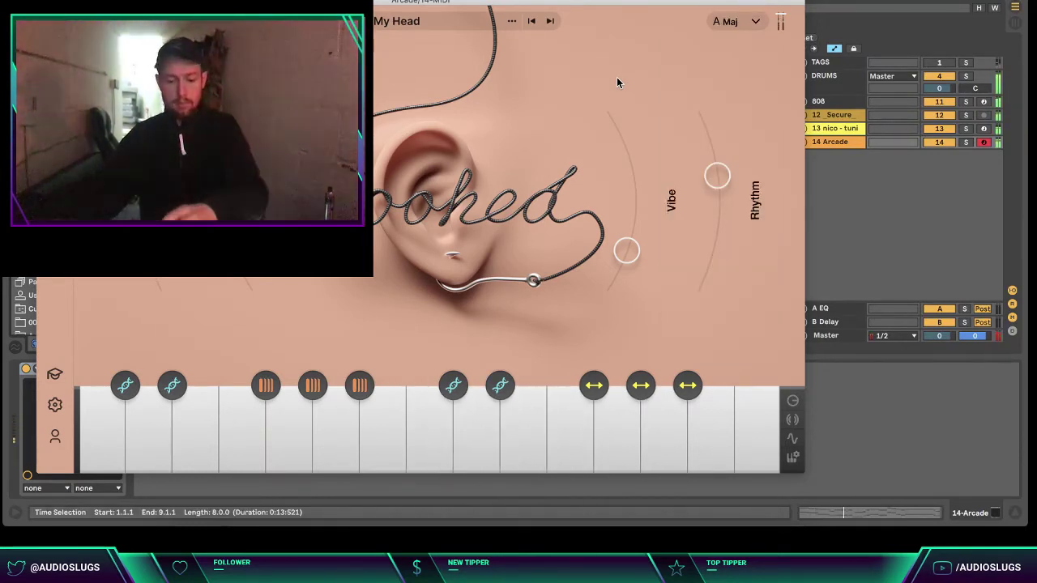
left_click(755, 22)
left_click(752, 102)
left_click(757, 79)
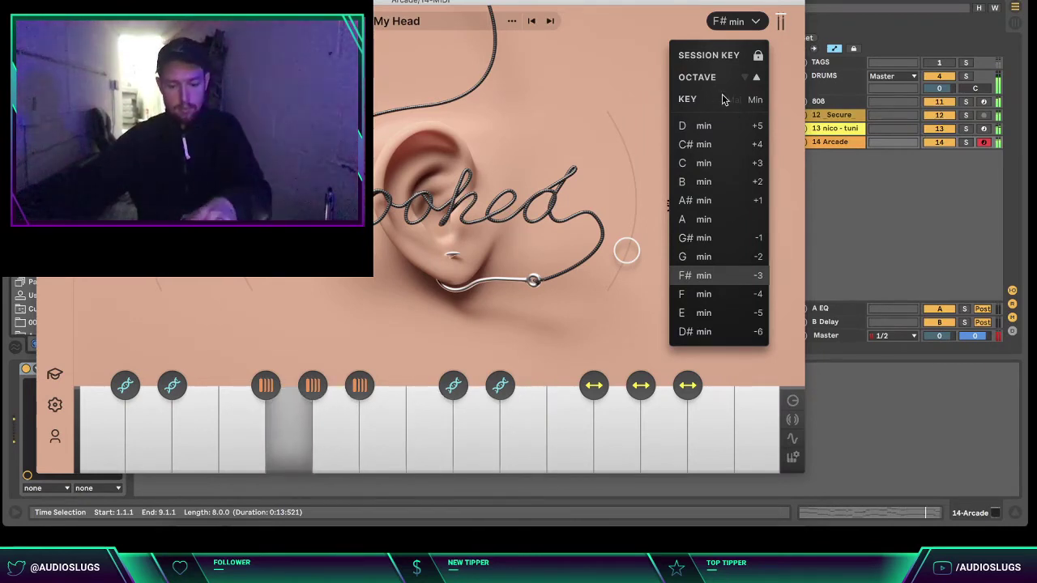
left_click(704, 127)
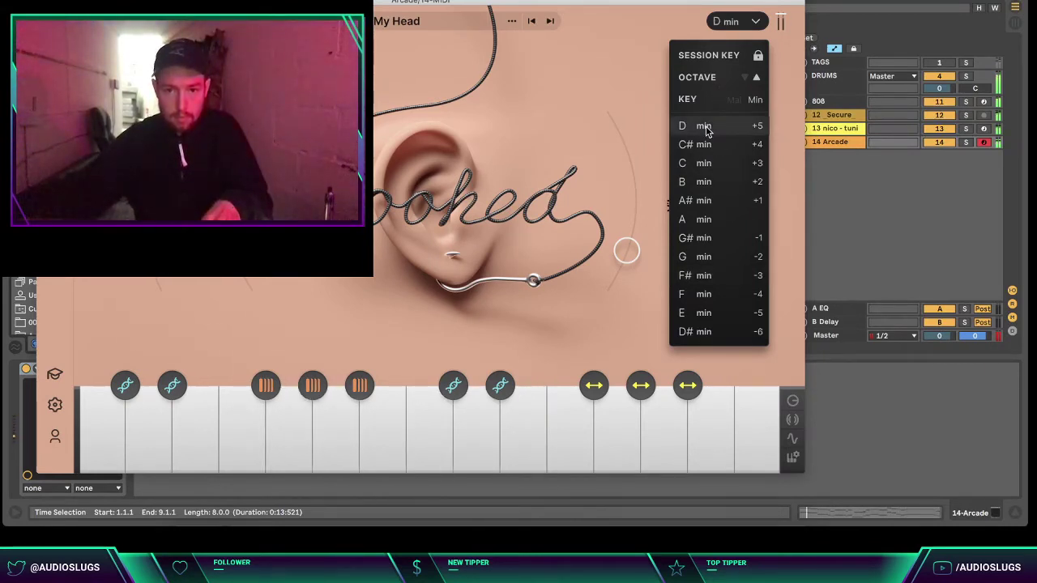
left_click(734, 99)
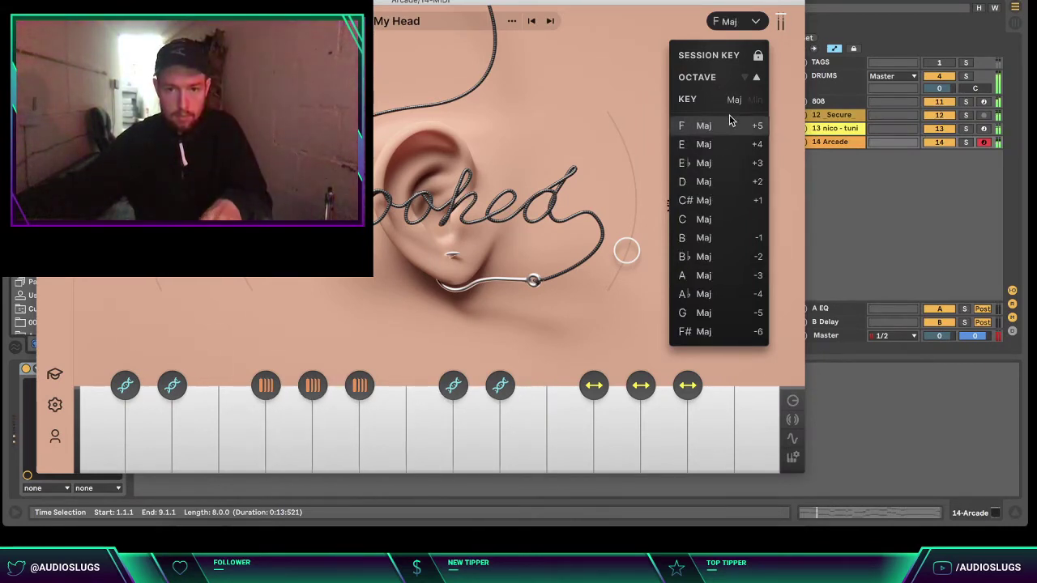
left_click(706, 182)
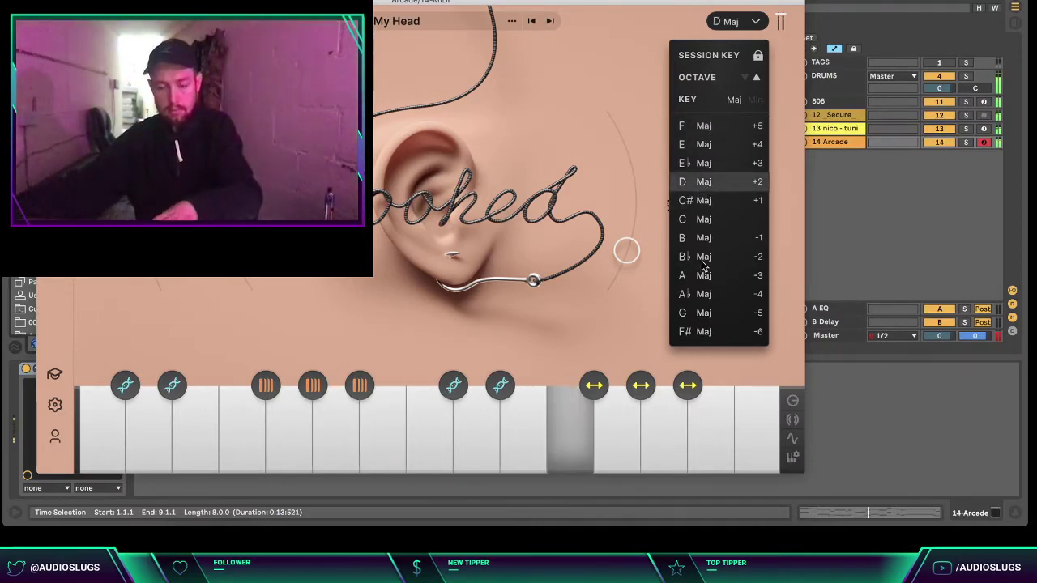
left_click(701, 128)
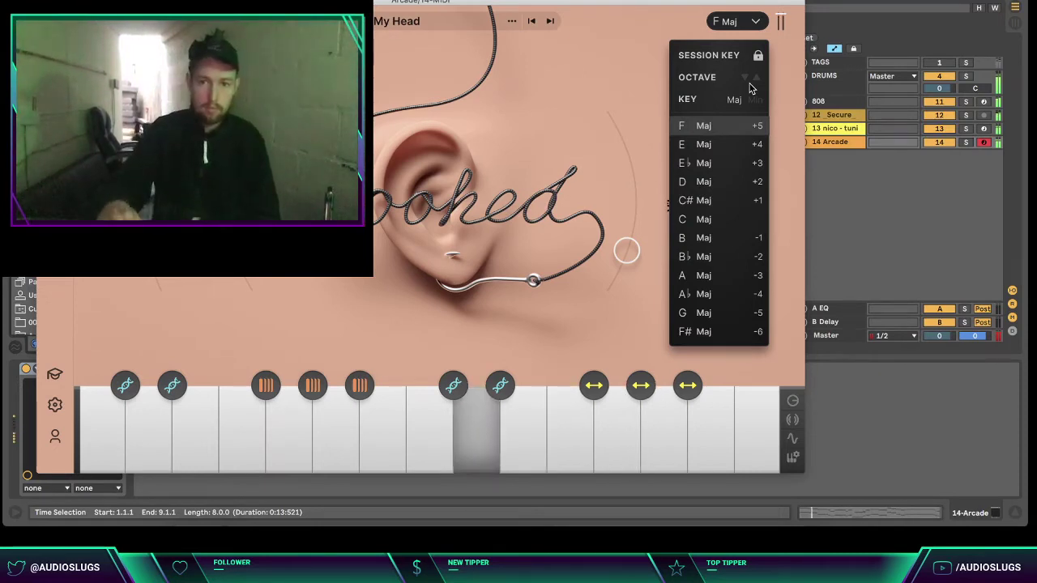
- Switch Arcade's session key to minor and set it to A min
left_click(755, 99)
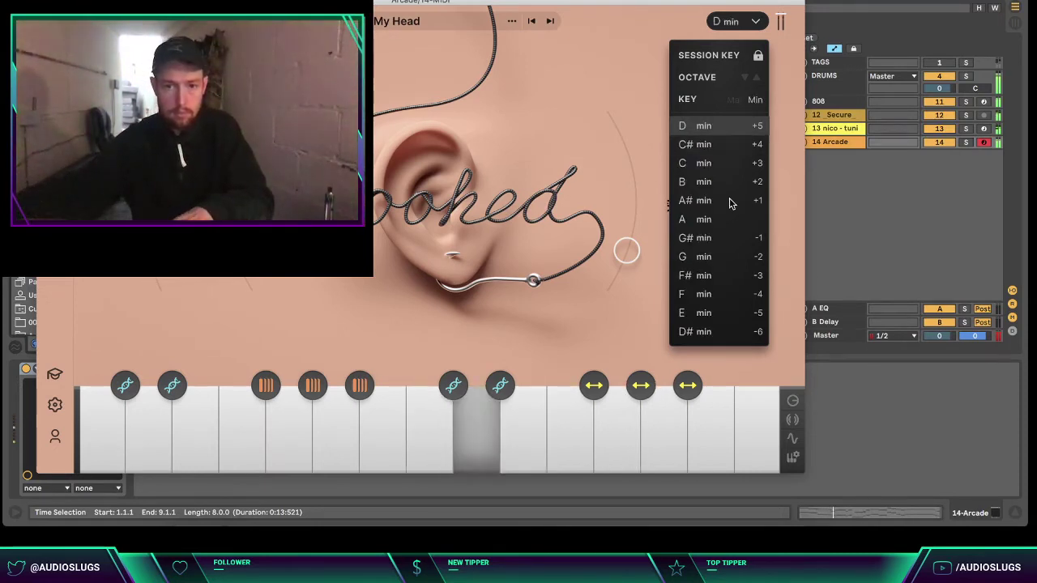
left_click(703, 294)
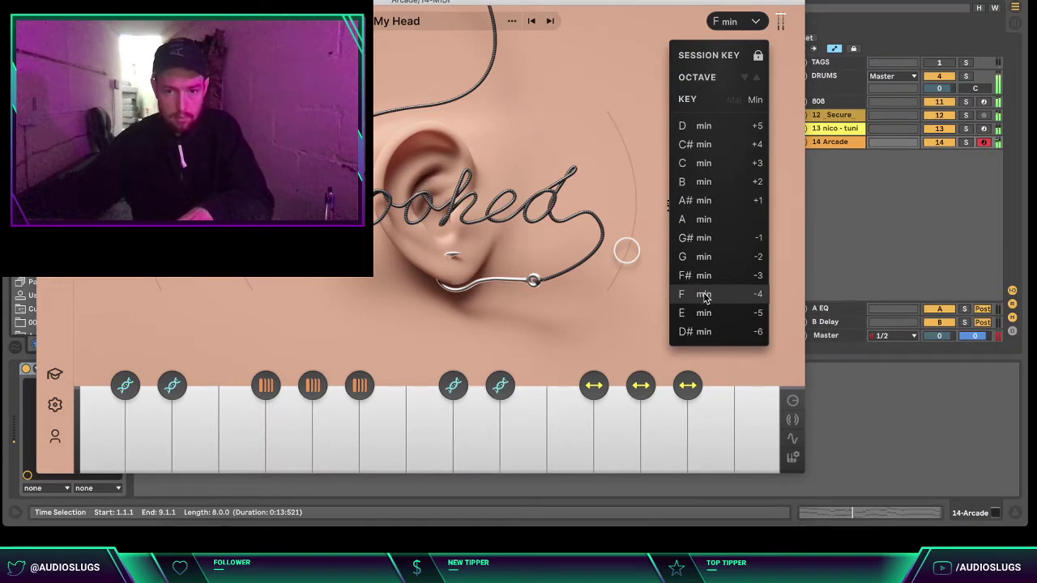
left_click(693, 220)
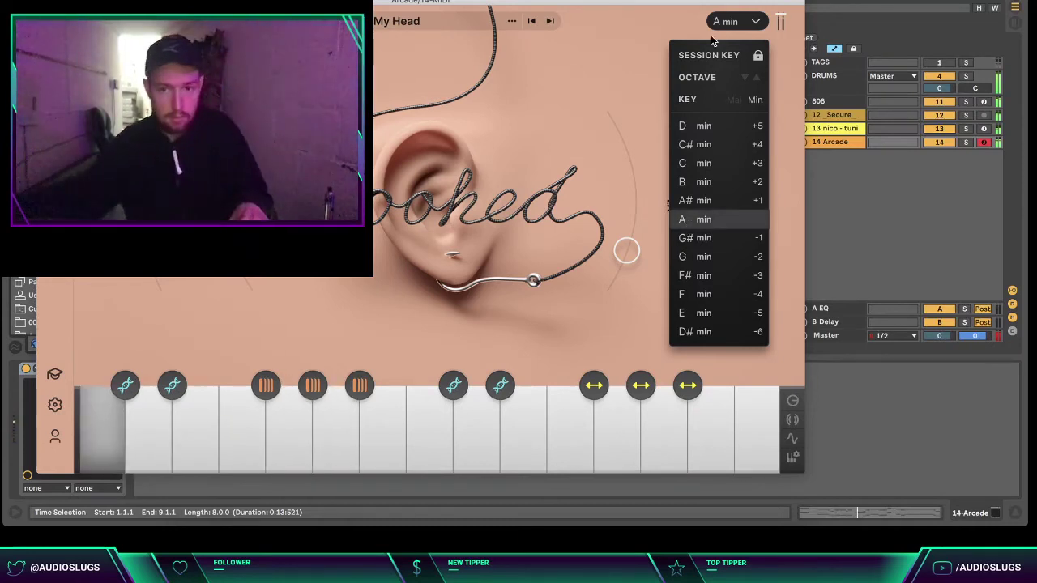
- Preview the Crave and Infatuation kits in Arcade's browser, and download and load Infatuation
left_click(587, 57)
left_click(56, 22)
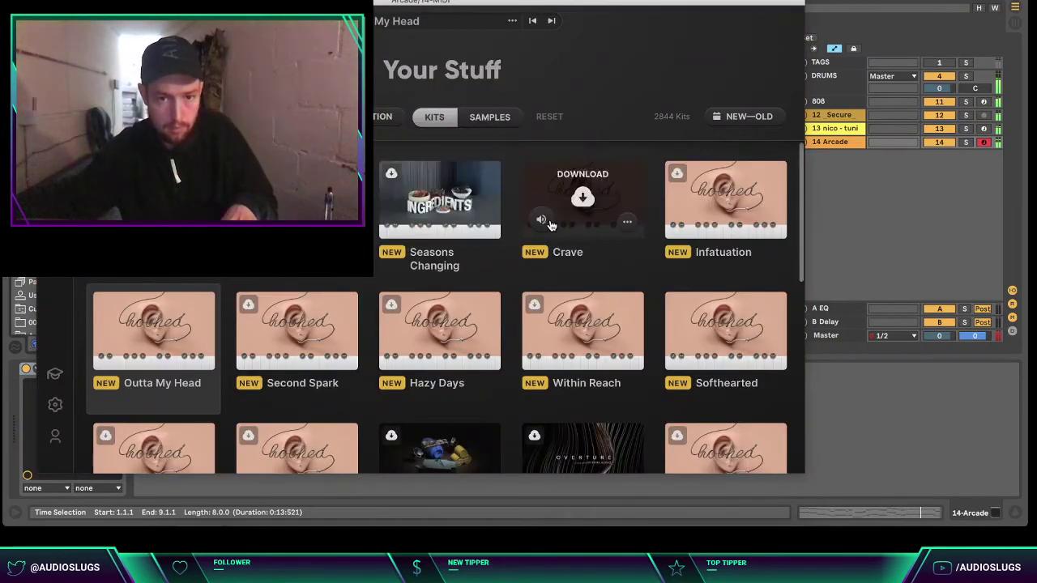
left_click(545, 222)
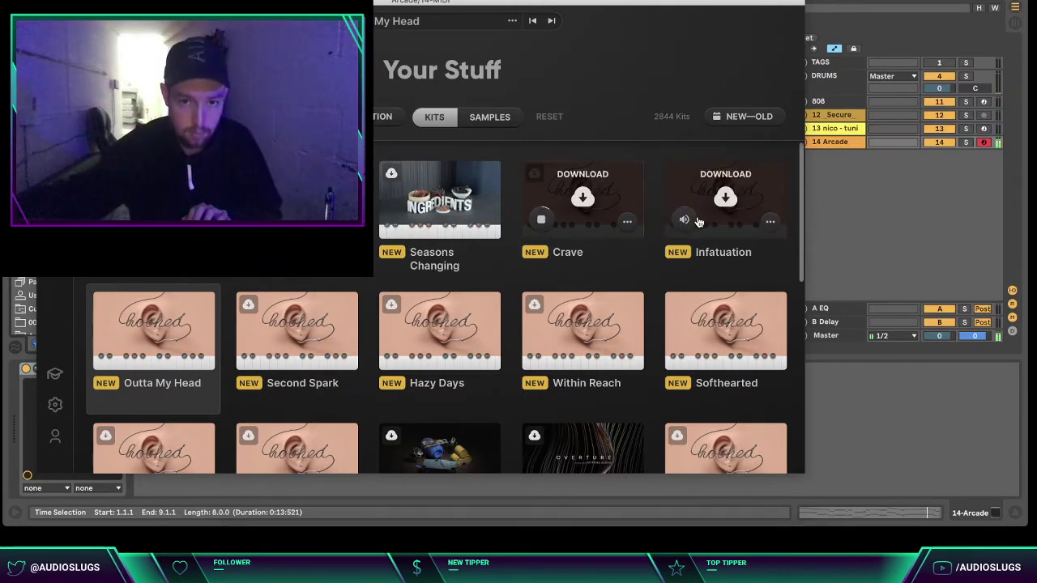
left_click(689, 221)
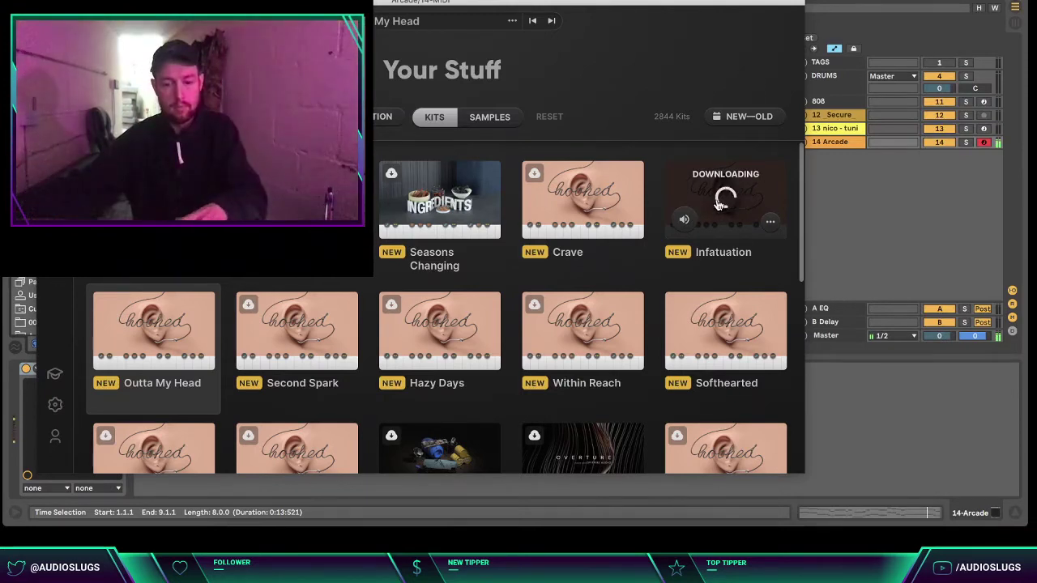
left_click(718, 198)
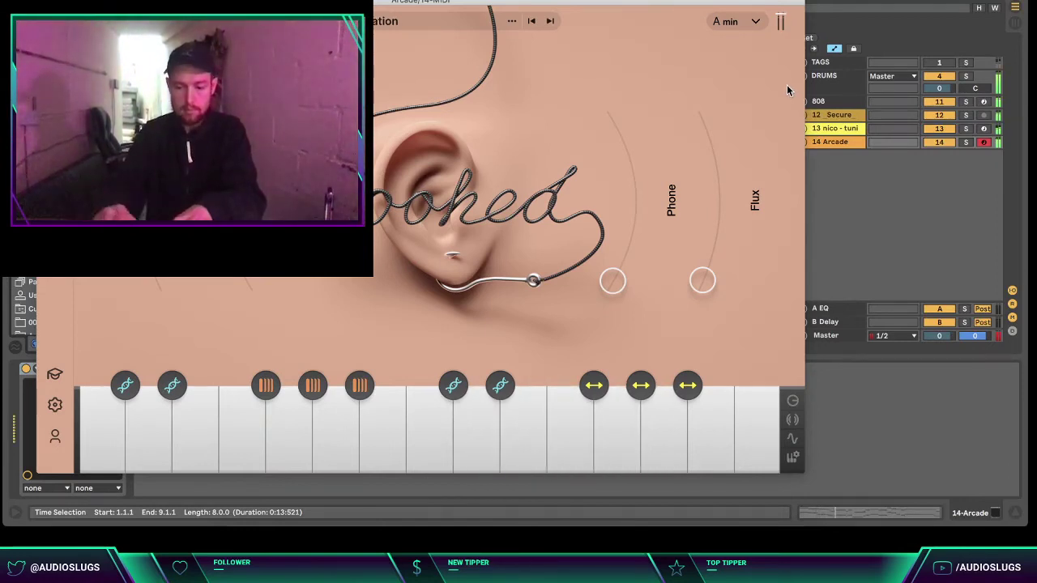
left_click(752, 21)
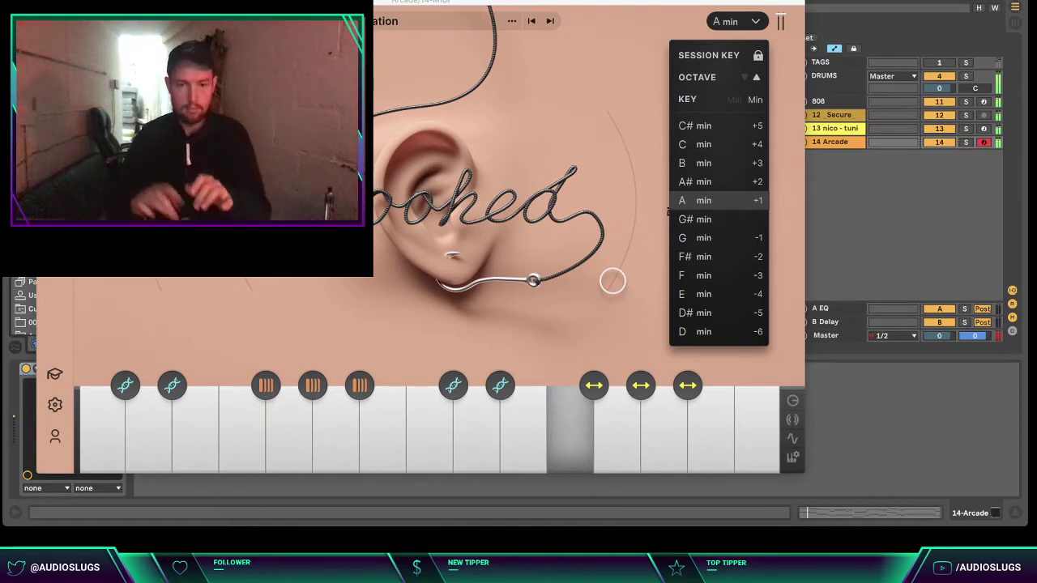
key("Escape")
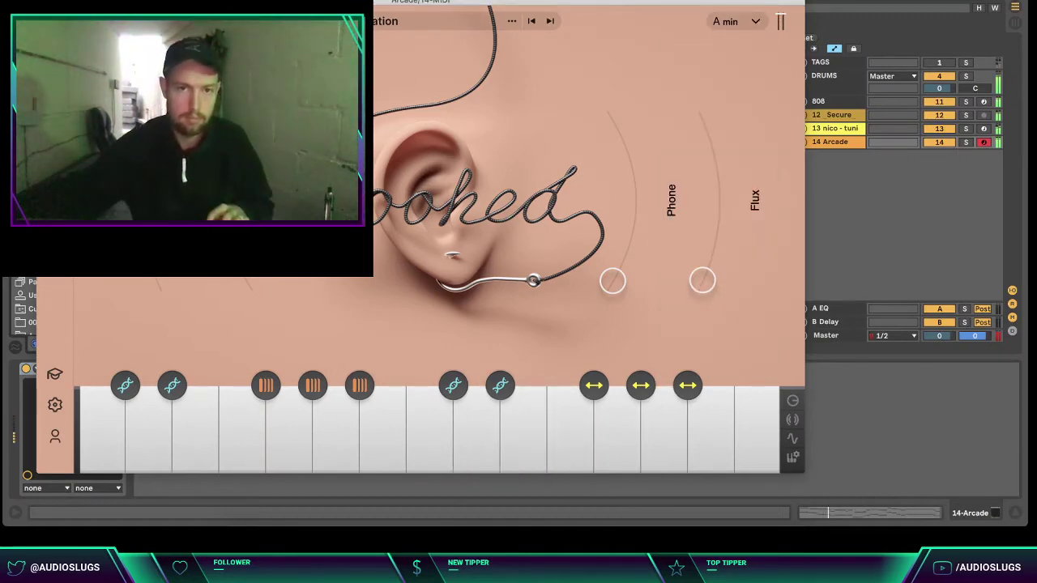
- Open the recorded Arcade clip's notes and set the Arcade track volume to -5.7
key("super+w")
double_click(425, 143)
key("super+a")
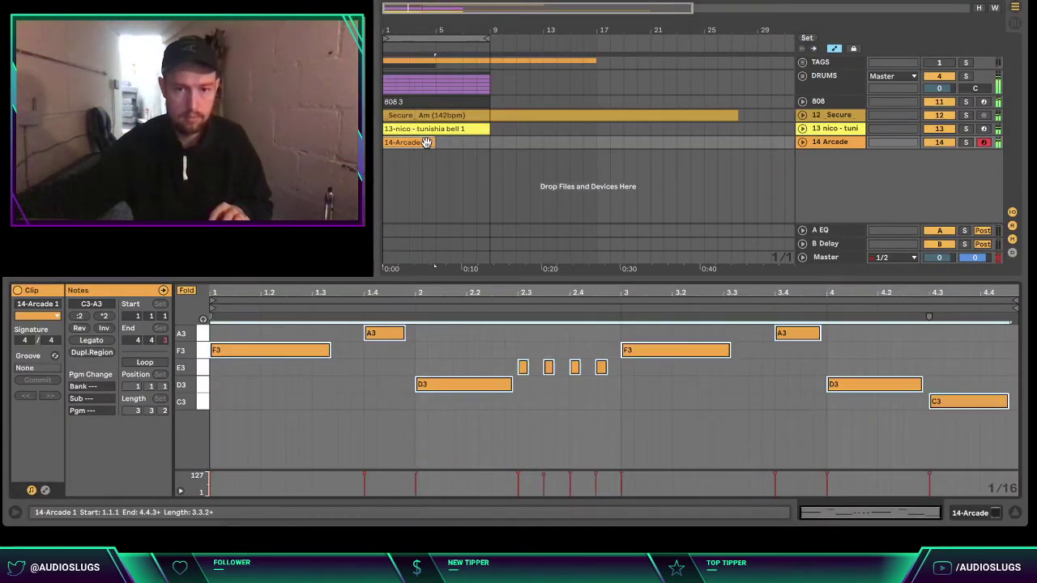
key("space")
left_click(803, 142)
left_click_drag(930, 154, 930, 167)
- Extend the Arcade clip to bar 5 and double it into one consolidated eight-bar clip
left_click_drag(434, 143, 438, 143)
key("ctrl+d")
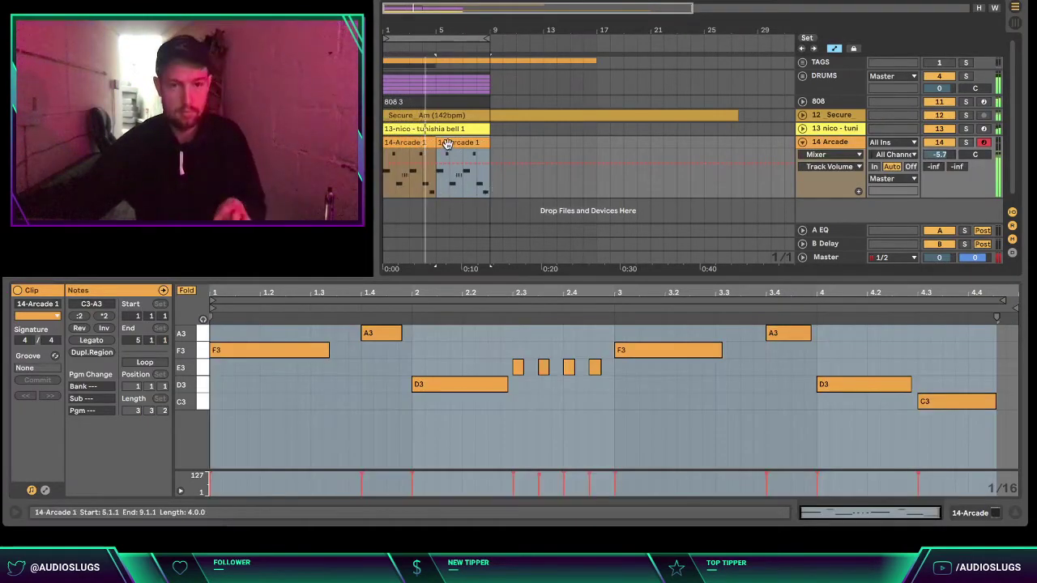
left_click(424, 143, "shift")
key("ctrl+j")
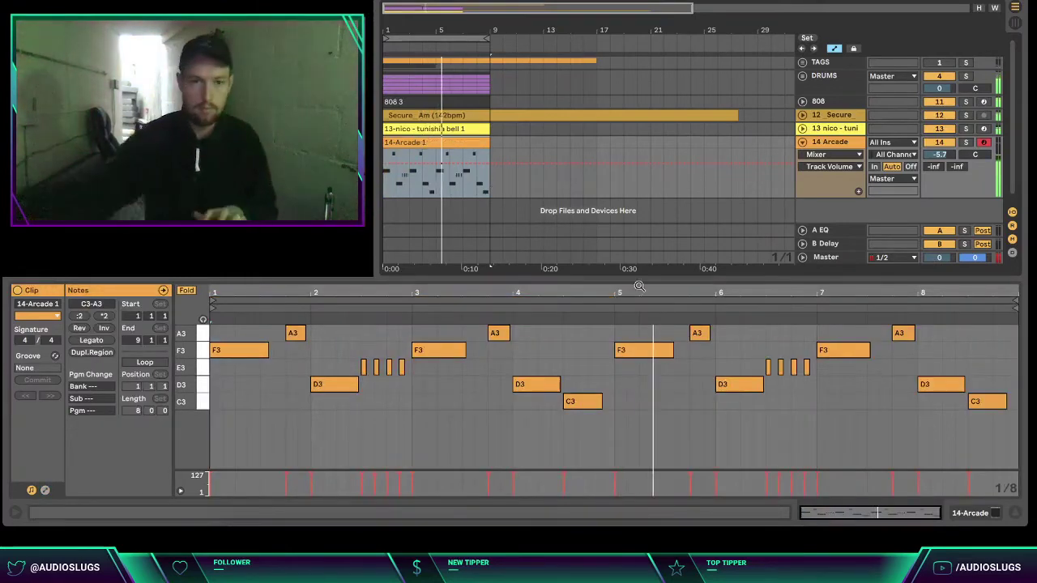
- Reopen the Arcade instrument and raise its Phone macro to about mid-range and its Flux macro slightly
left_click(979, 517)
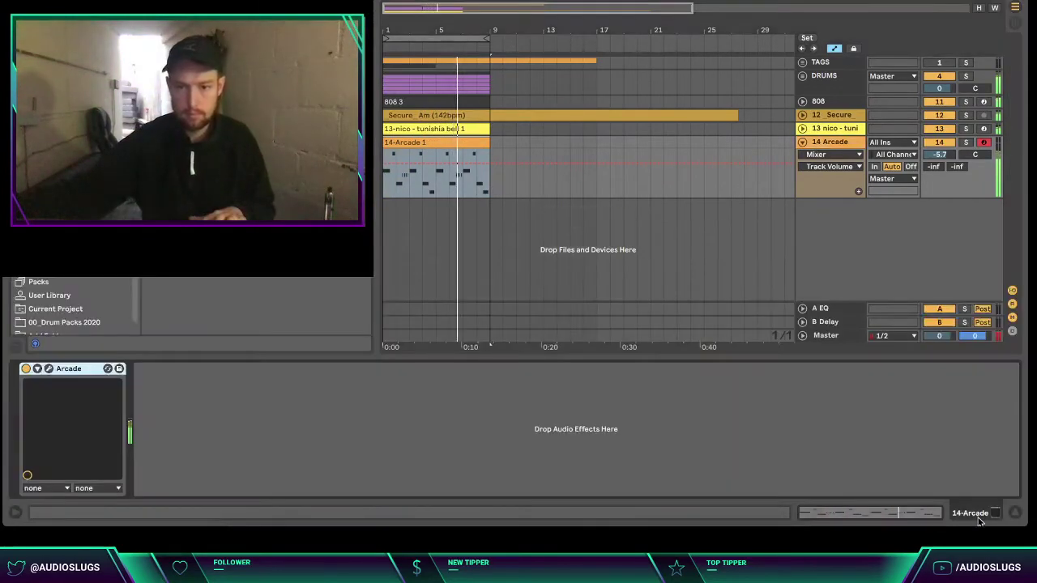
left_click(49, 368)
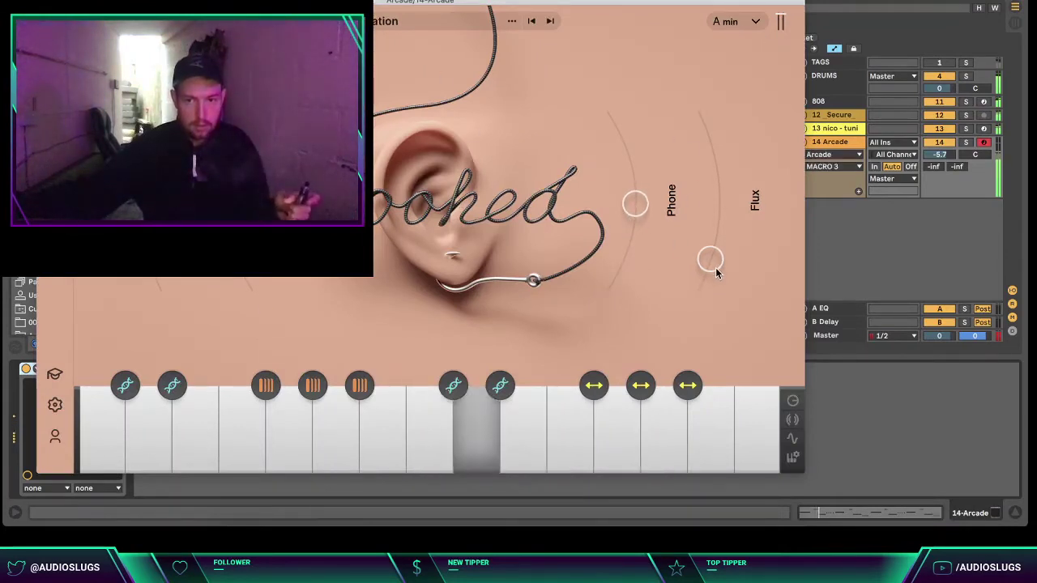
left_click_drag(720, 252, 718, 260)
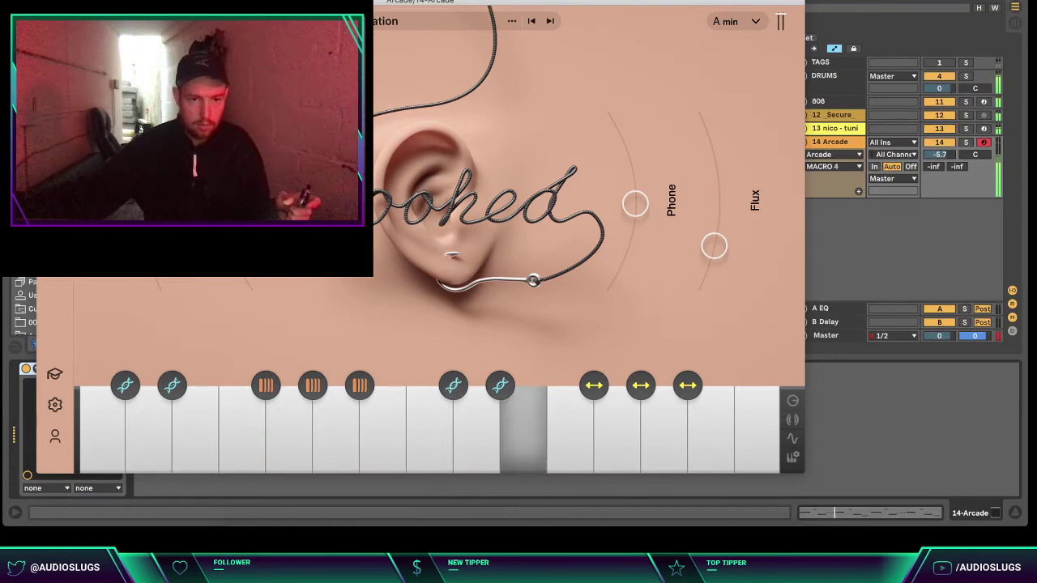
- Raise the Arcade track volume to about 0.8 and fold the track
mouse_move(945, 154)
left_mouse_down()
mouse_move(945, 142)
mouse_move(944, 159)
left_mouse_up()
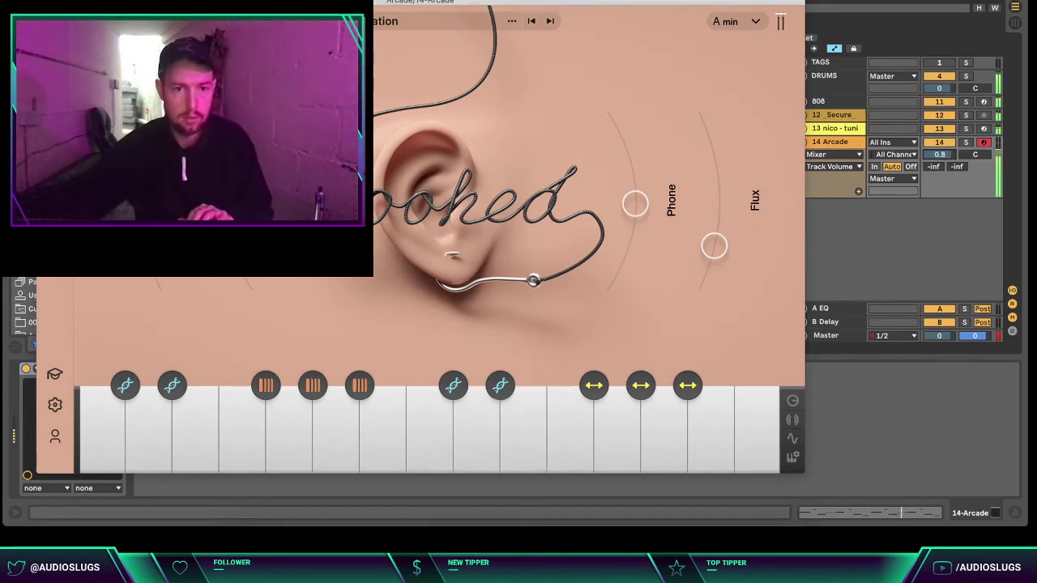
left_click(44, 2)
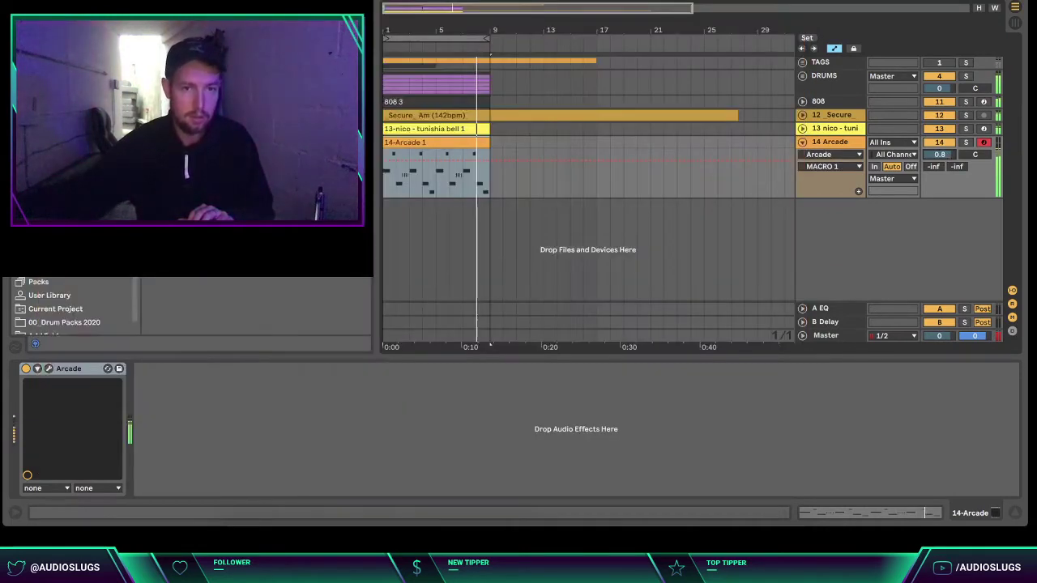
left_click(540, 269)
left_click_drag(949, 154, 949, 155)
left_click(839, 144)
key("Left")
key("Down")
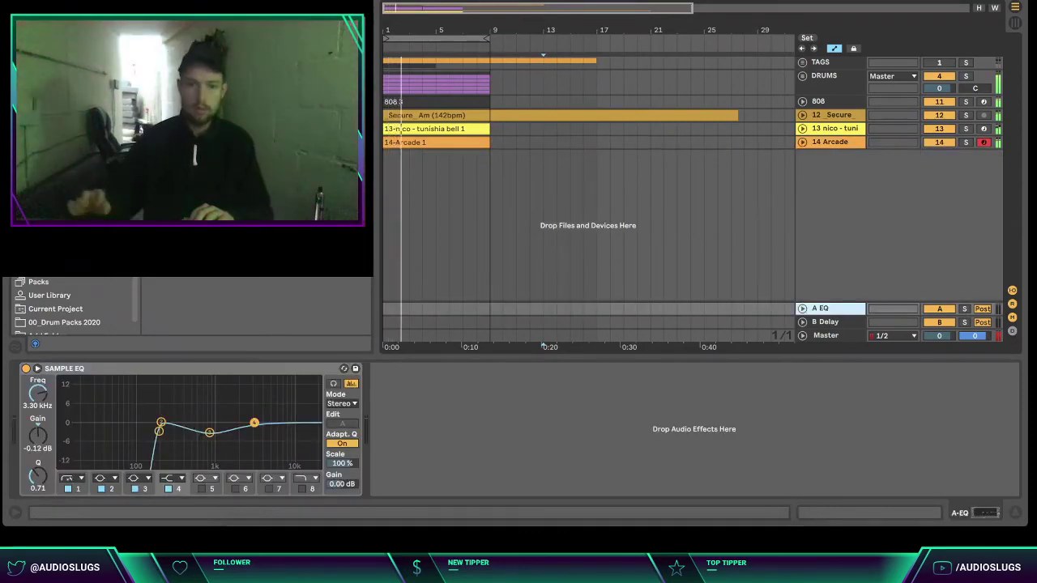
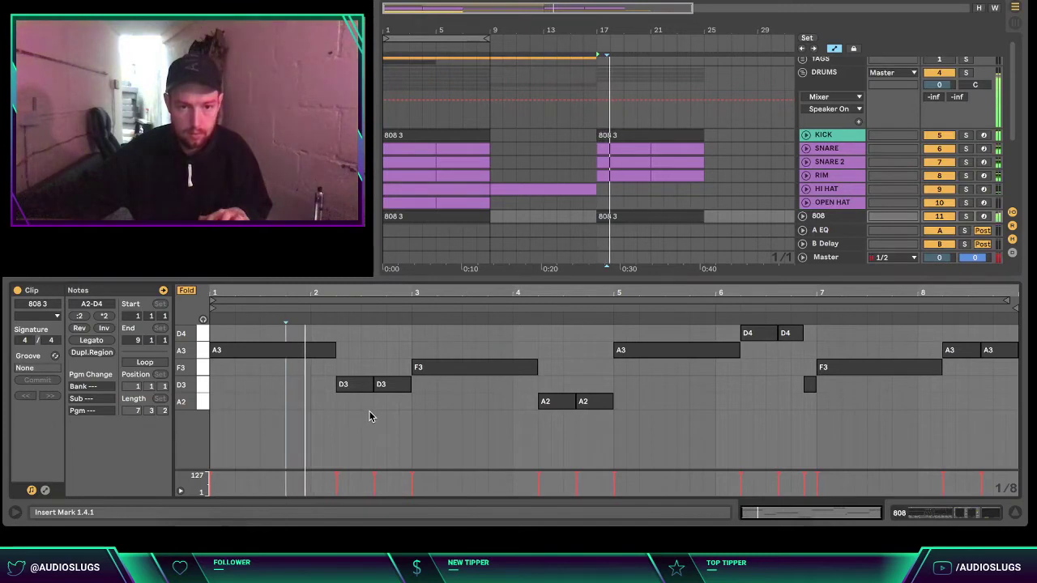
- Try to duplicate the first four bars of the 808 clip at bar 17 onto bar 21
left_click(439, 416)
left_click(718, 404)
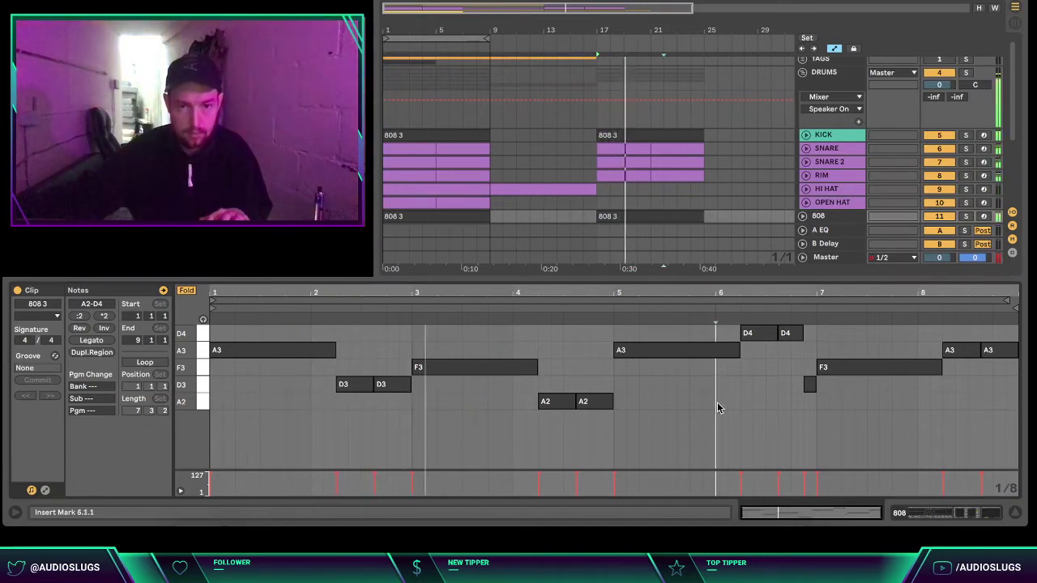
left_click(803, 217)
left_click_drag(651, 198, 598, 190)
key("ctrl+d")
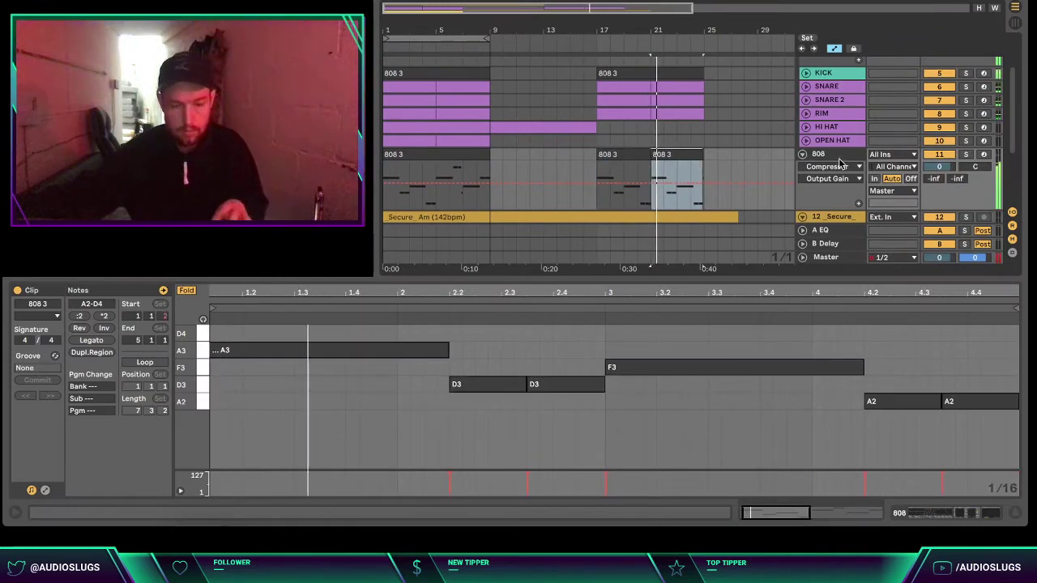
left_click(731, 169)
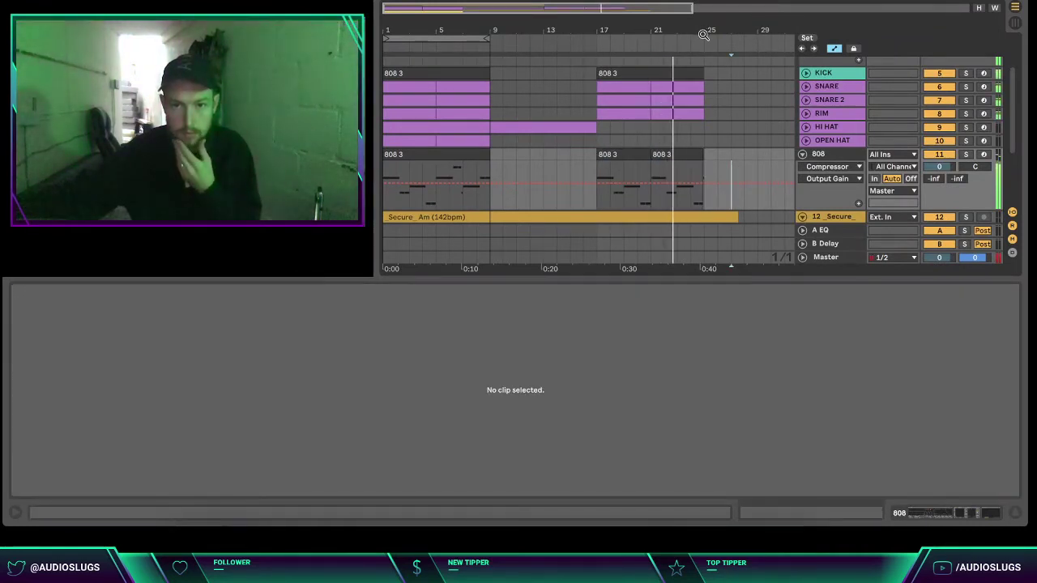
key("ctrl+z")
- Split the second 808 clip at bar 21 and duplicate its first four bars over bars 21 to 25
left_click_drag(641, 33, 660, 81)
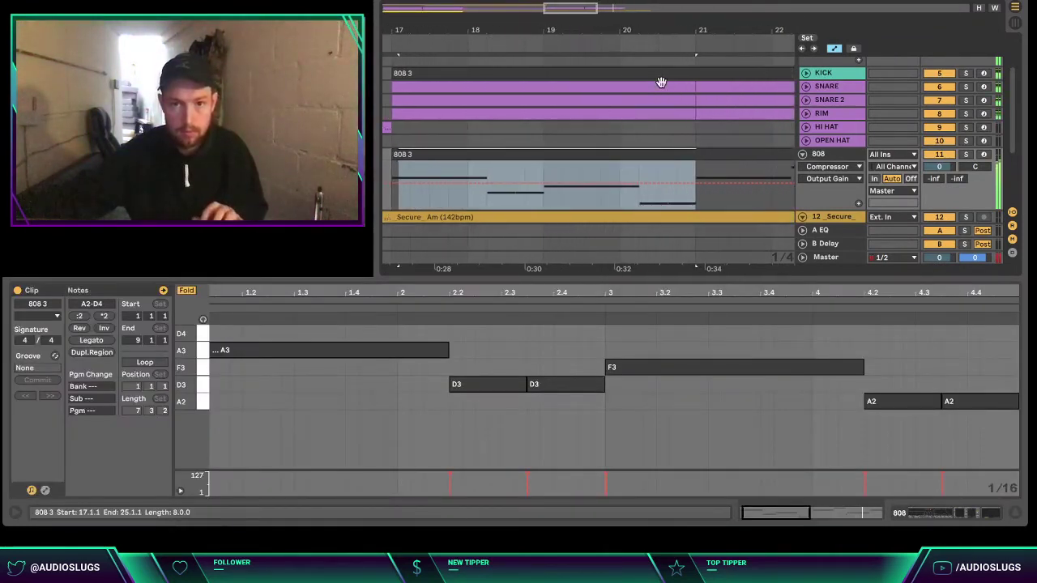
left_click(694, 209)
left_click(694, 204)
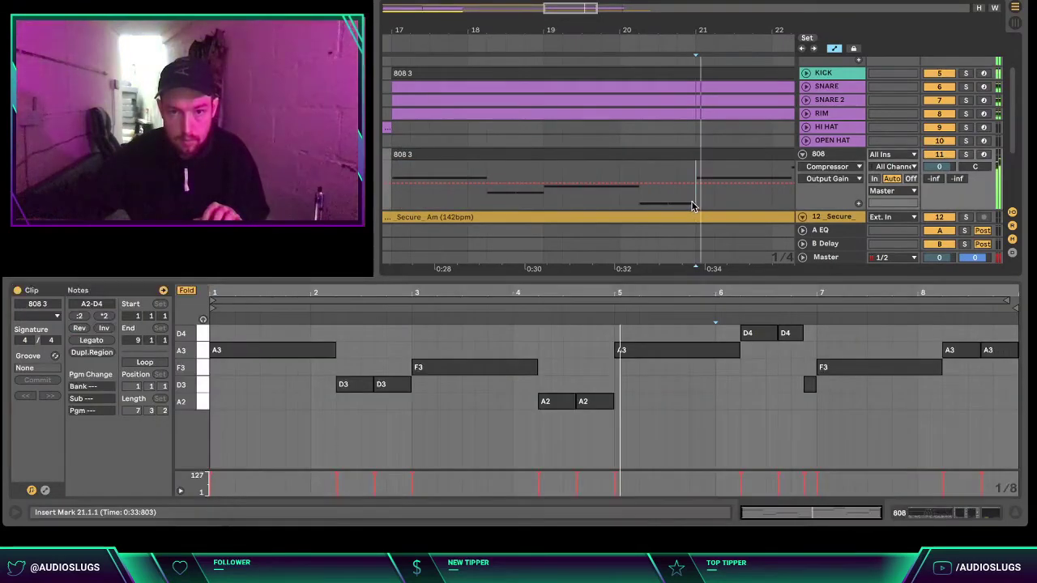
key("ctrl+e")
left_click(655, 156)
key("ctrl+d")
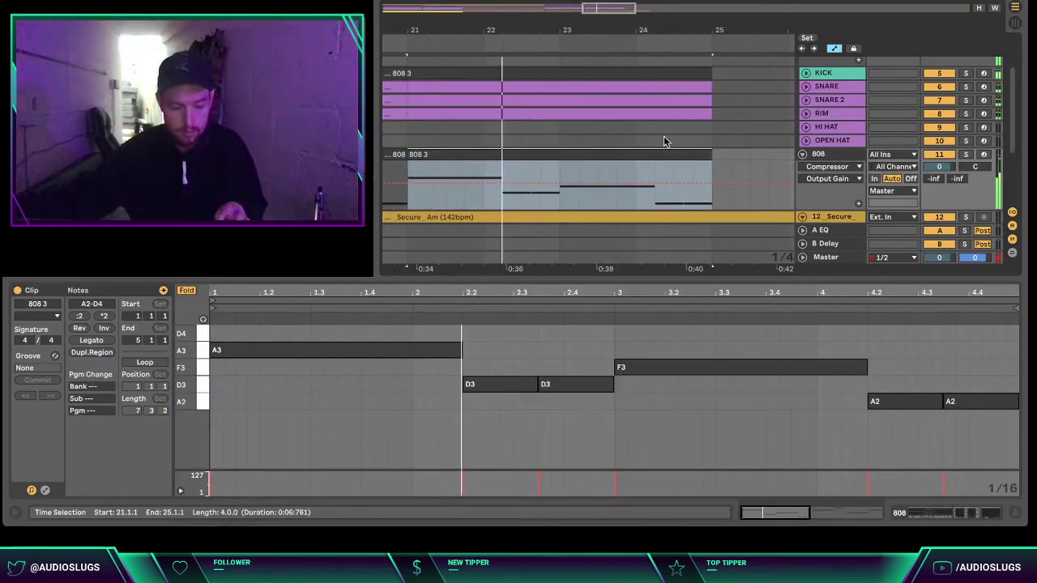
- Fold the 808 track and the DRUMS group in the arrangement
left_click(661, 141)
left_click_drag(619, 22, 640, 89)
left_click(649, 127)
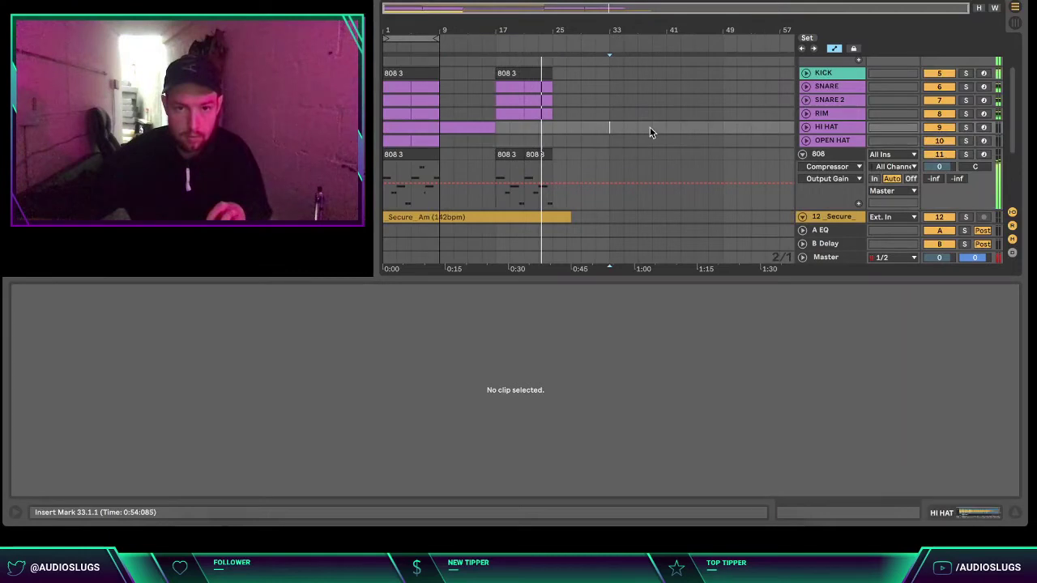
left_click(816, 159)
left_click(803, 154)
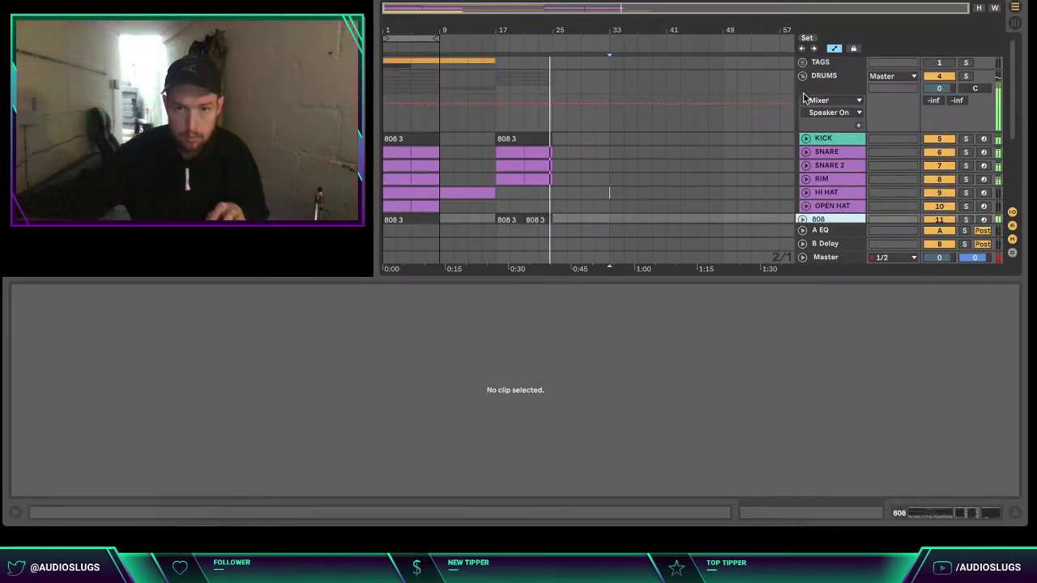
left_click(803, 75)
key("space")
- Trim the Secure melody clip to end at bar 25 and transpose its opening eight-bar section to -12 st
left_click_drag(570, 117, 552, 117)
left_click_drag(437, 197, 411, 115)
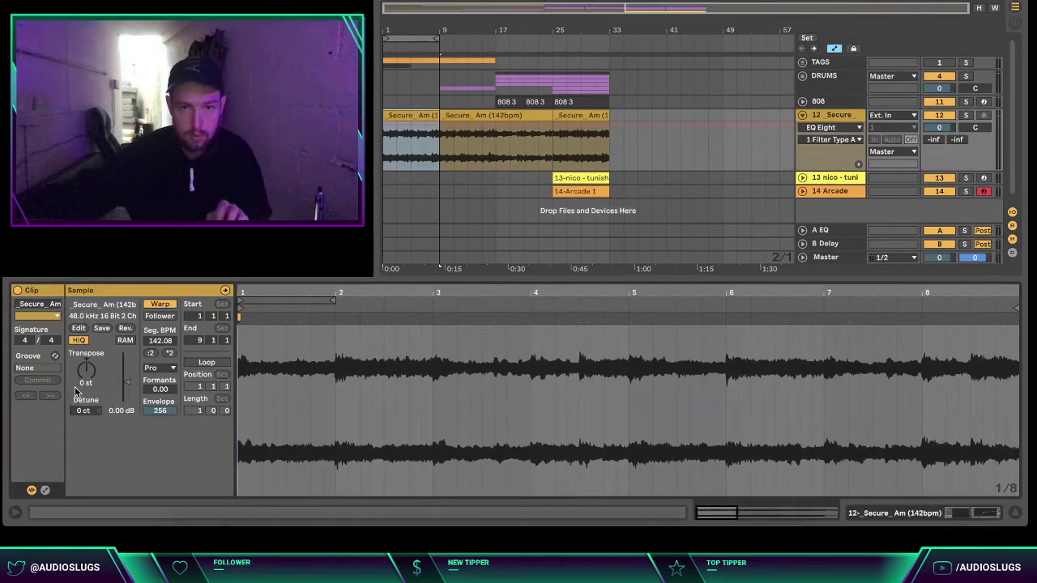
type("-12")
key("Return")
key("space")
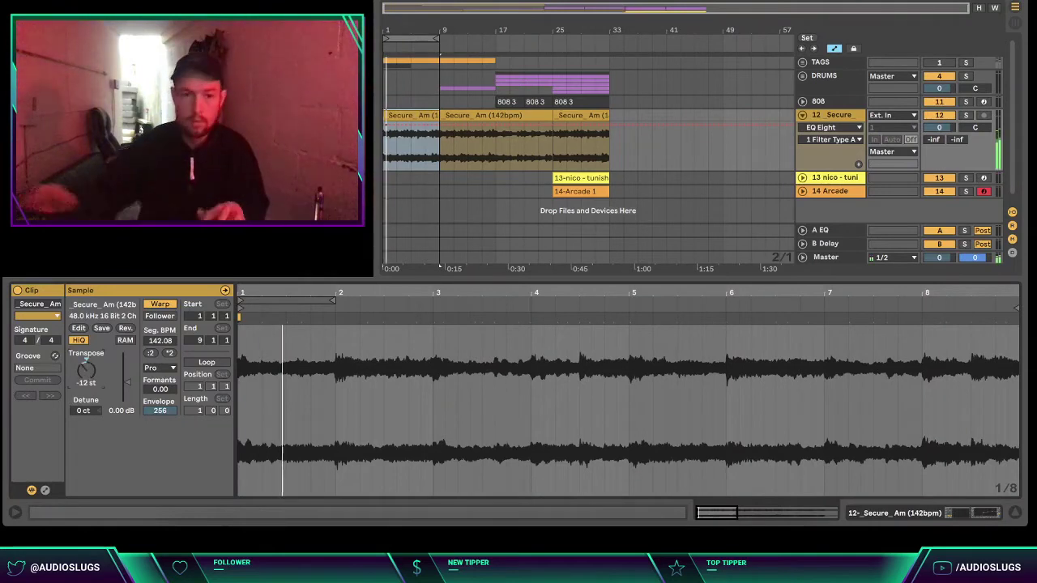
- Turn off the loop over the first eight bars and fold the Secure melody track
left_click(938, 62)
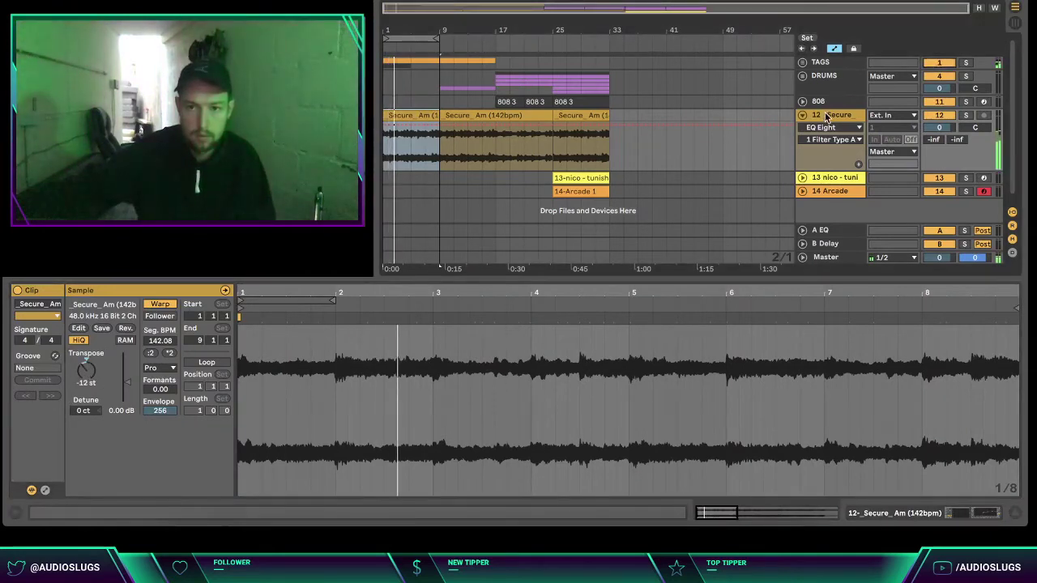
left_click(828, 115)
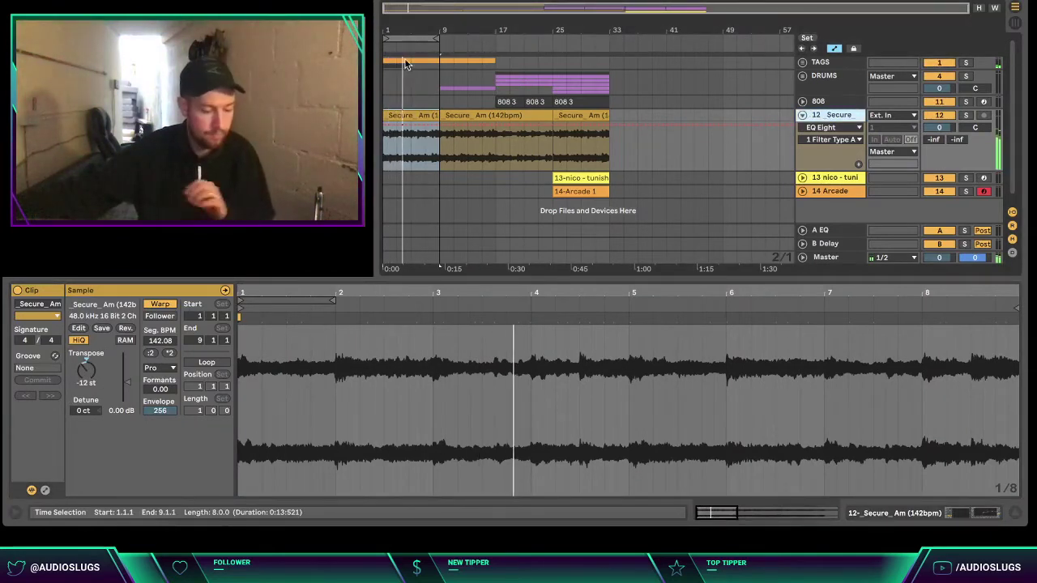
left_click(422, 40)
left_click(454, 180)
left_click(437, 166)
left_click(803, 116)
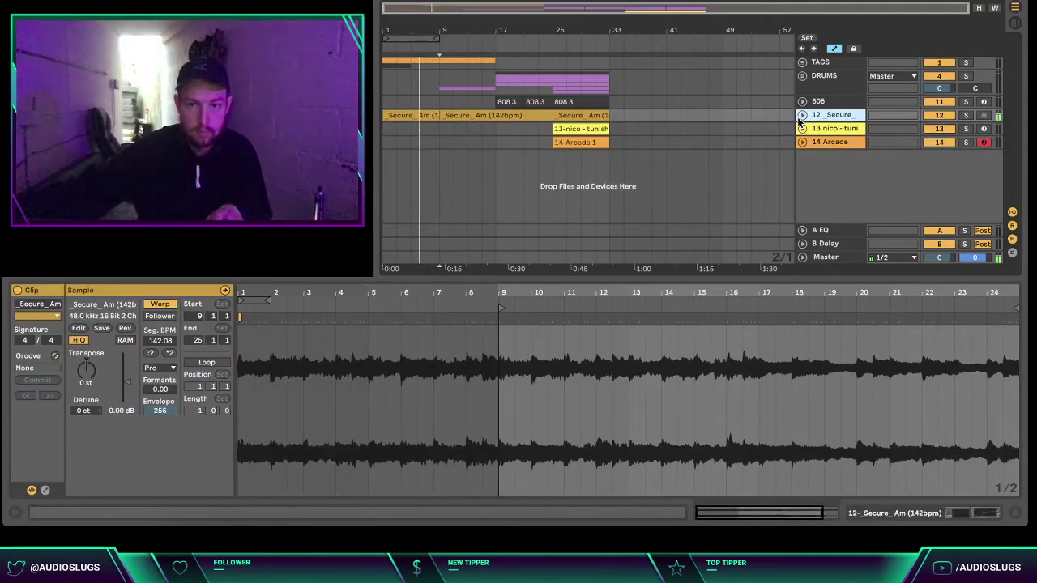
- Unfold the DRUMS group and copy the four-bar SNARE, SNARE 2 and RIM clips from bar 17 to bar 13
left_click(803, 77)
left_click(509, 175)
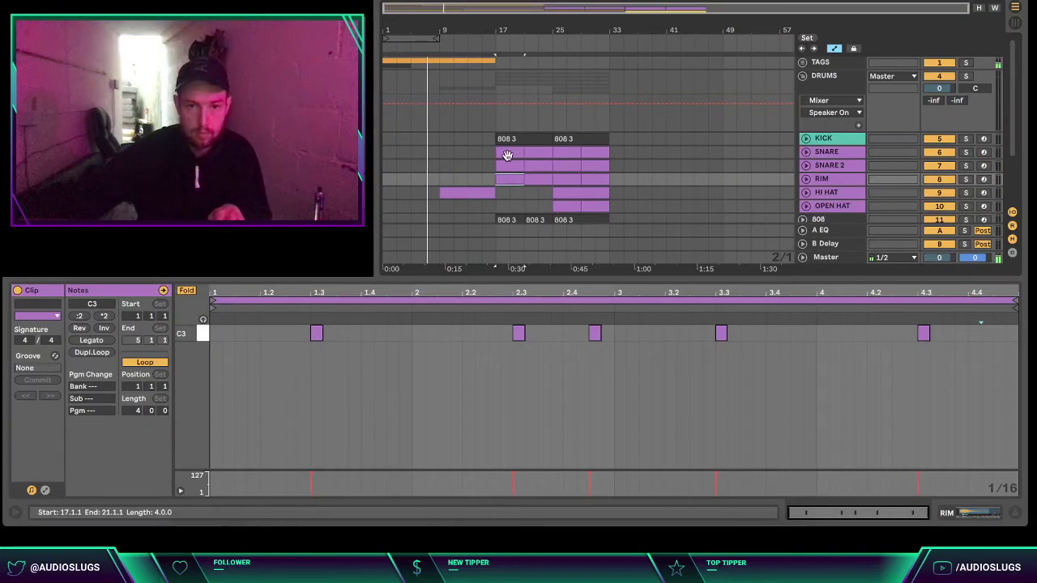
left_click(508, 155, "shift")
left_click_drag(508, 155, 468, 166)
left_click(842, 143)
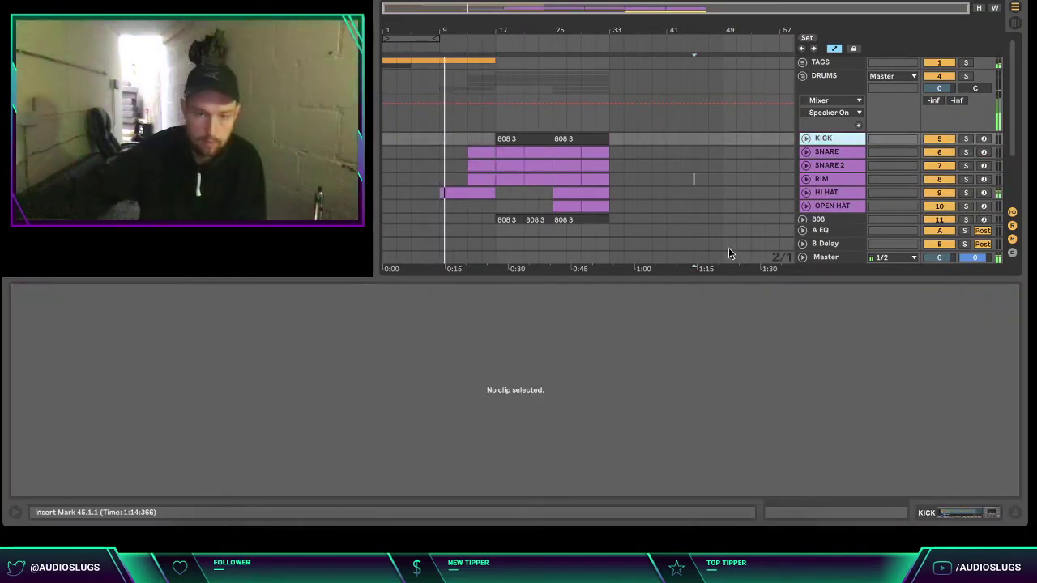
- Hide the clip detail view and split the Secure melody clip at bar 17
left_click(1015, 512)
left_click(648, 405)
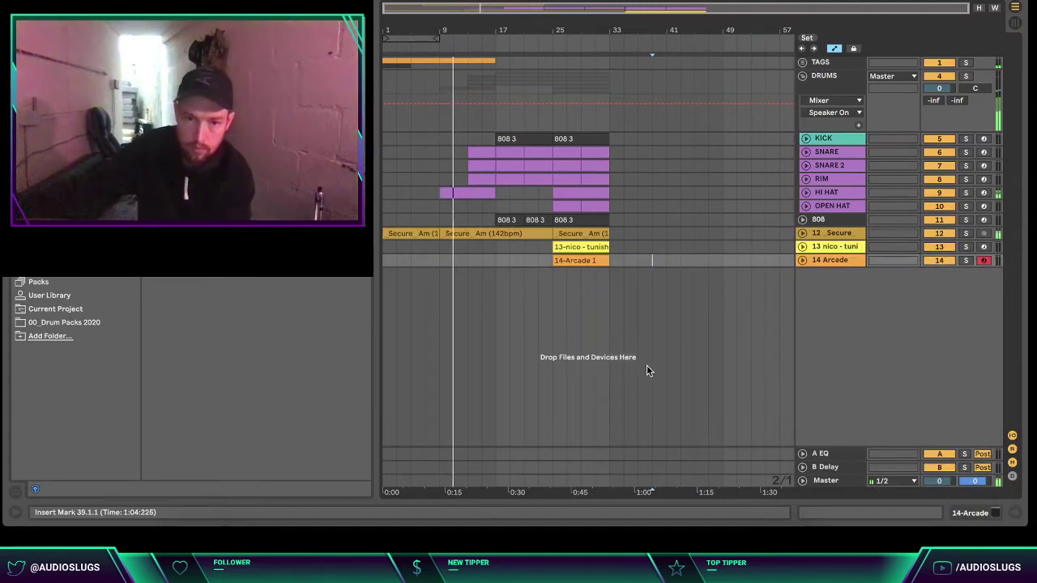
left_click(496, 248)
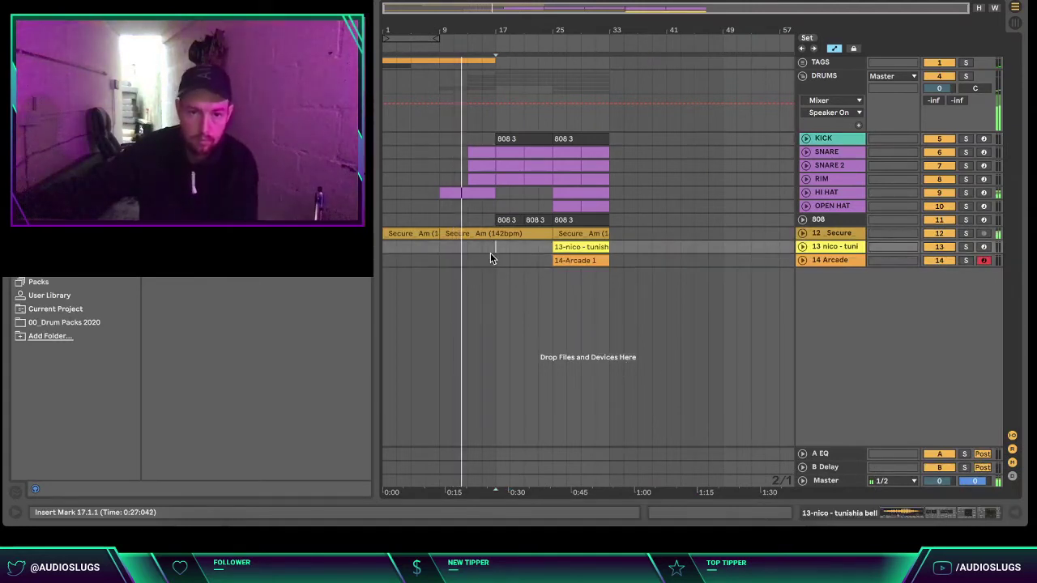
left_click(495, 236)
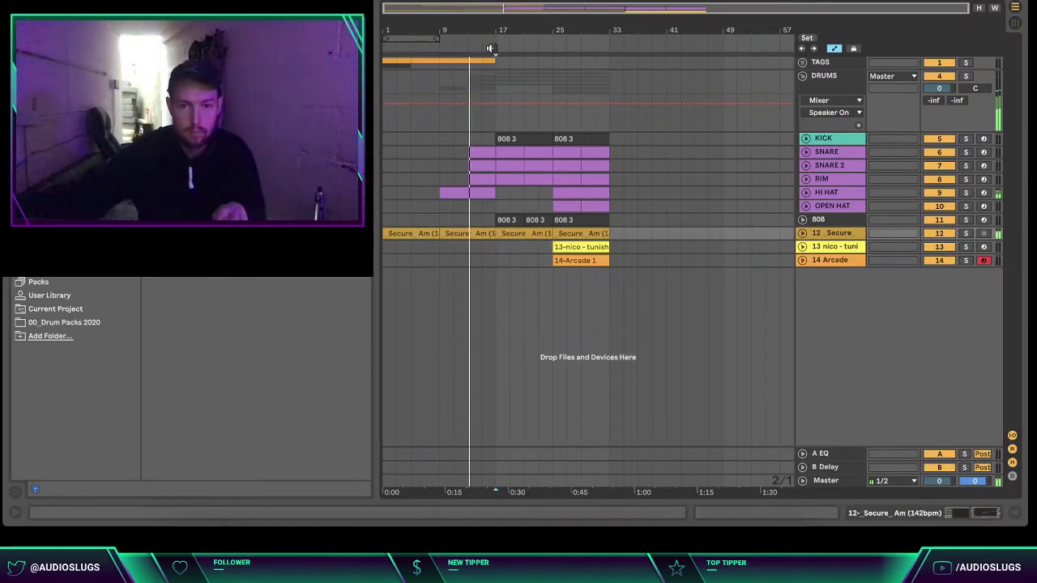
- Split off bar 16 of the Secure melody as a separate one-bar clip and open its clip details
key("plus")
left_click_drag(488, 30, 488, 57)
left_click_drag(502, 245, 524, 233)
key("super+e")
double_click(520, 232)
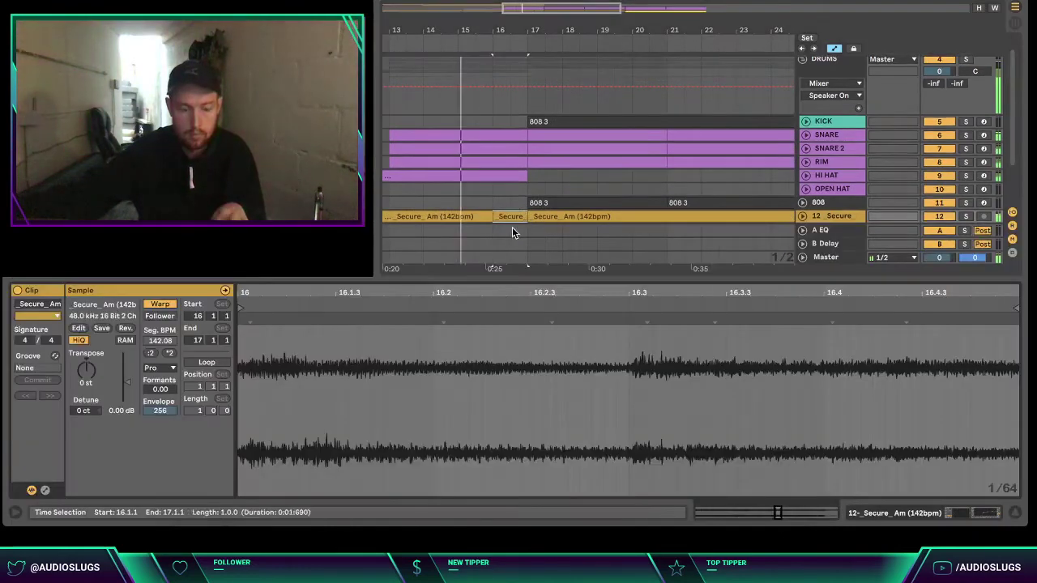
- Draw a Transpose envelope on the bar 16 Secure clip, falling from 0 to -12 st over about its last beat
left_click(45, 490)
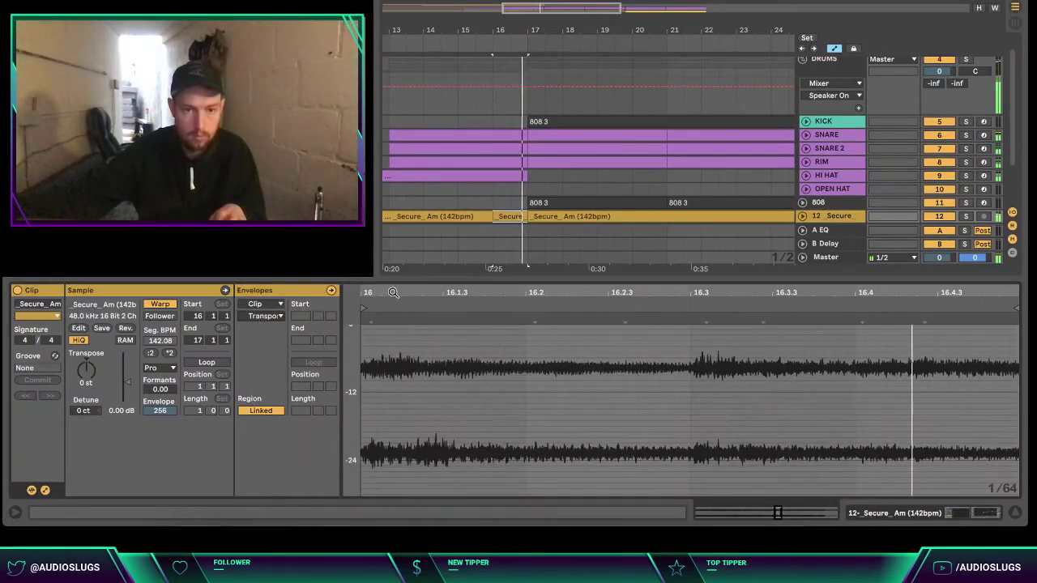
left_click_drag(392, 293, 476, 292)
scroll(496, 400, "up", 5)
left_click(490, 469)
left_click_drag(509, 468, 523, 495)
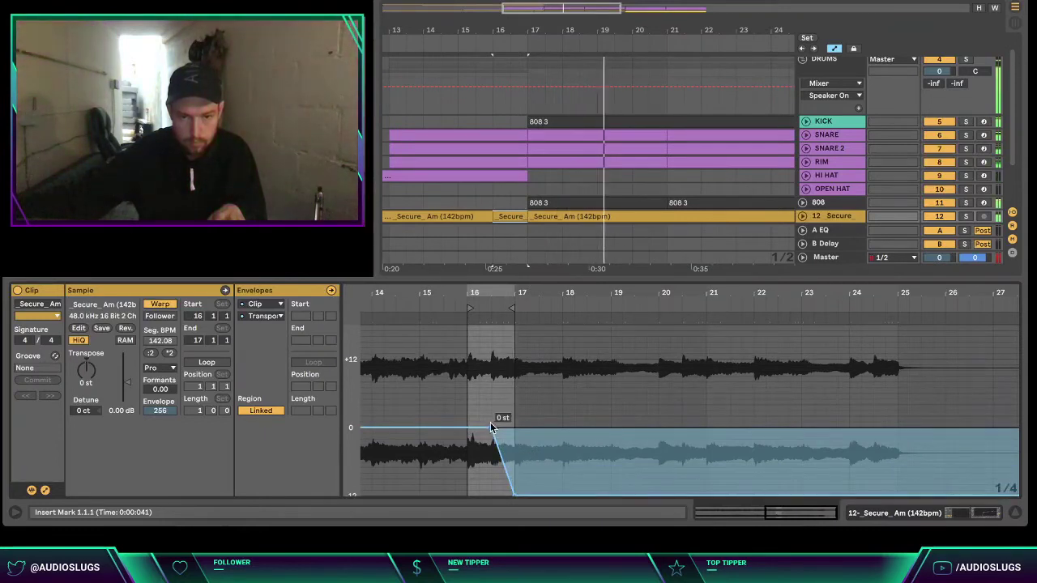
left_click_drag(491, 427, 504, 427)
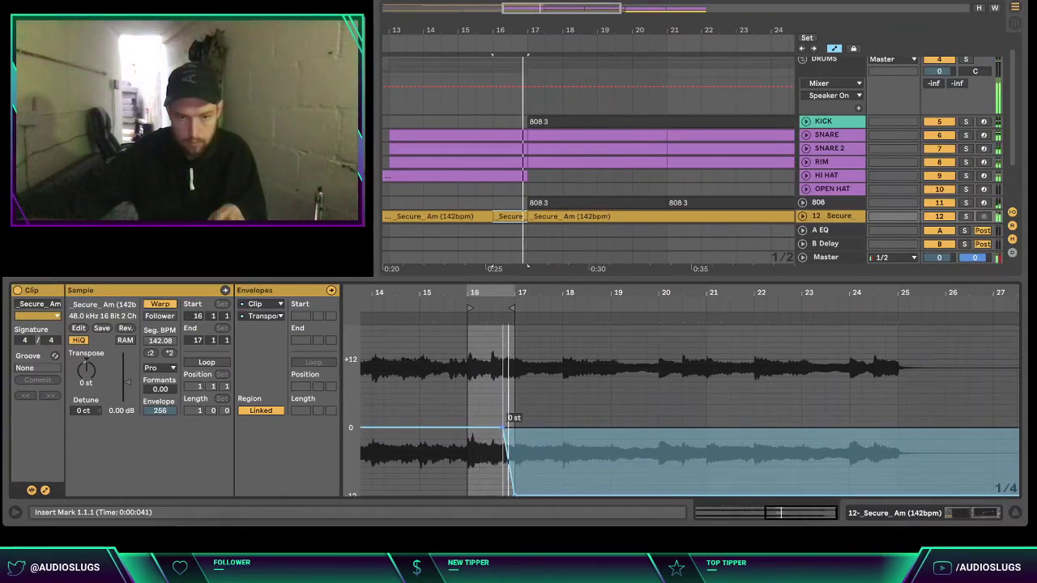
- Close the clip details and duplicate the HI HAT clip at bar 9 over bars 17 to 25
left_click(1016, 512)
left_click(668, 260)
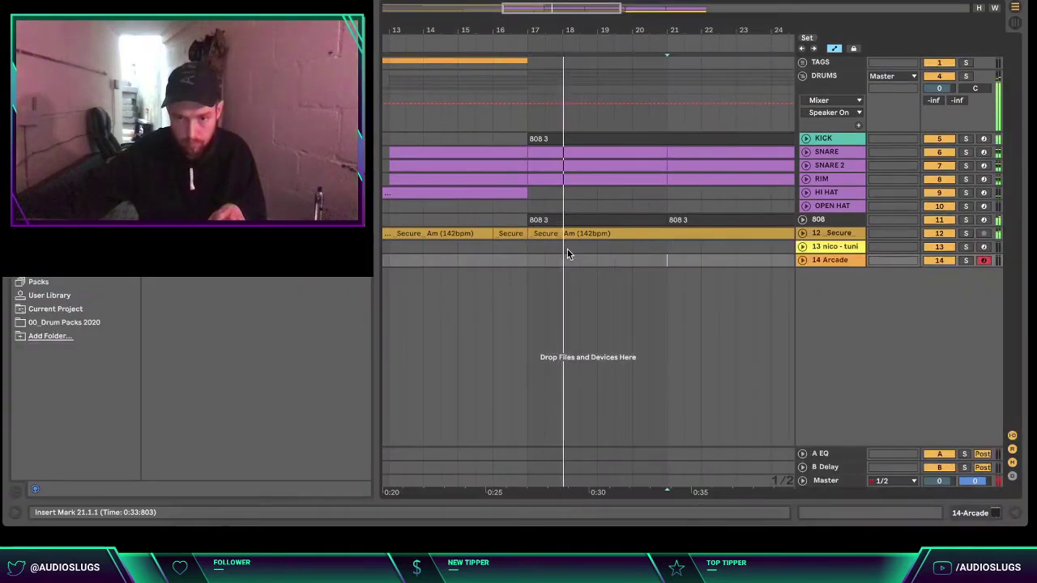
left_click_drag(524, 31, 496, 28)
left_click(608, 261)
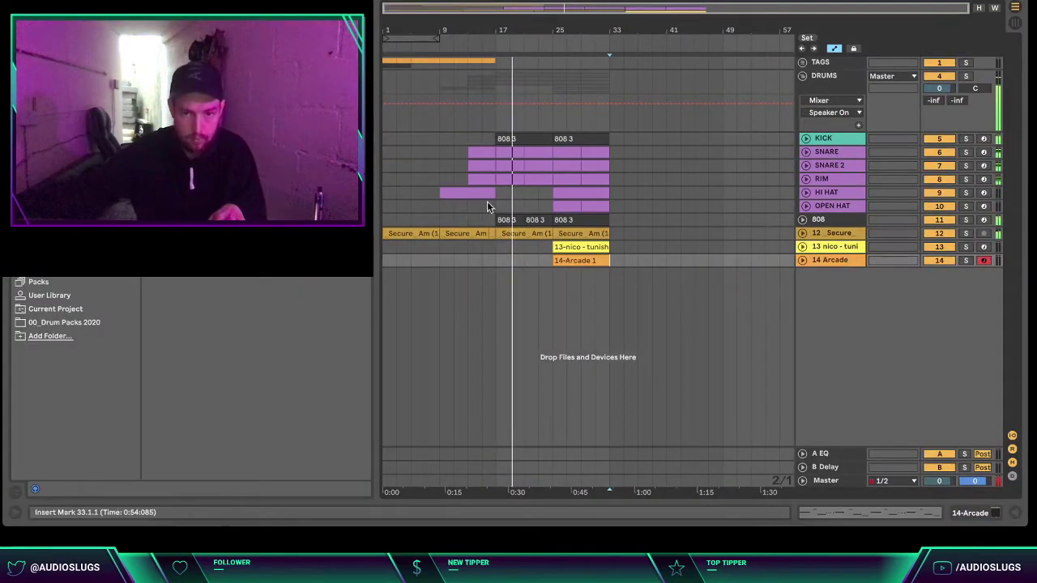
left_click(476, 192)
key("super+d")
left_click(527, 324)
- Copy the four-bar OPEN HAT clip from bar 25 to bar 17 and repeat it up to bar 25
left_click(569, 211)
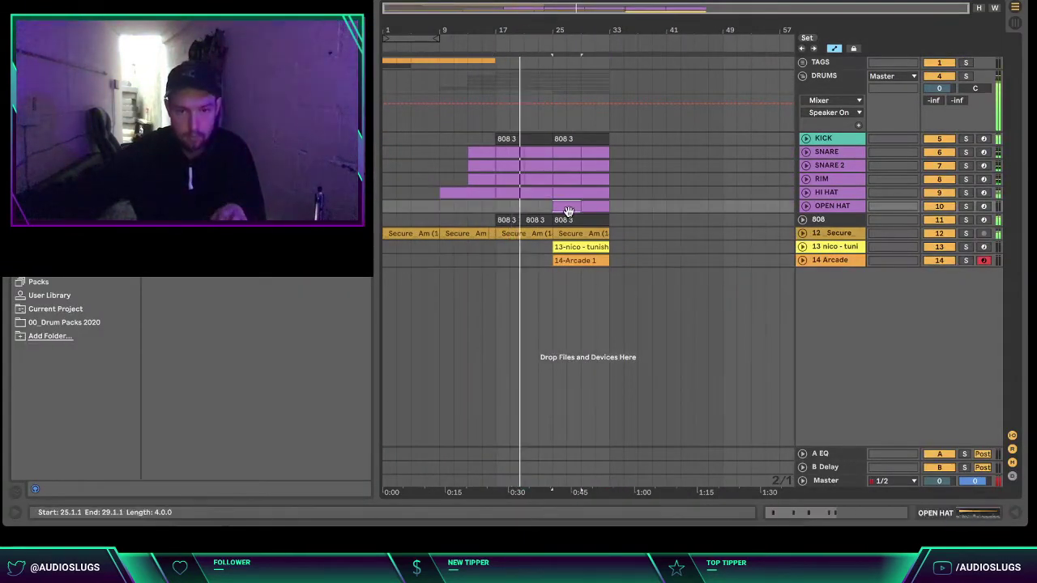
left_click(570, 312)
left_click_drag(566, 208, 516, 204)
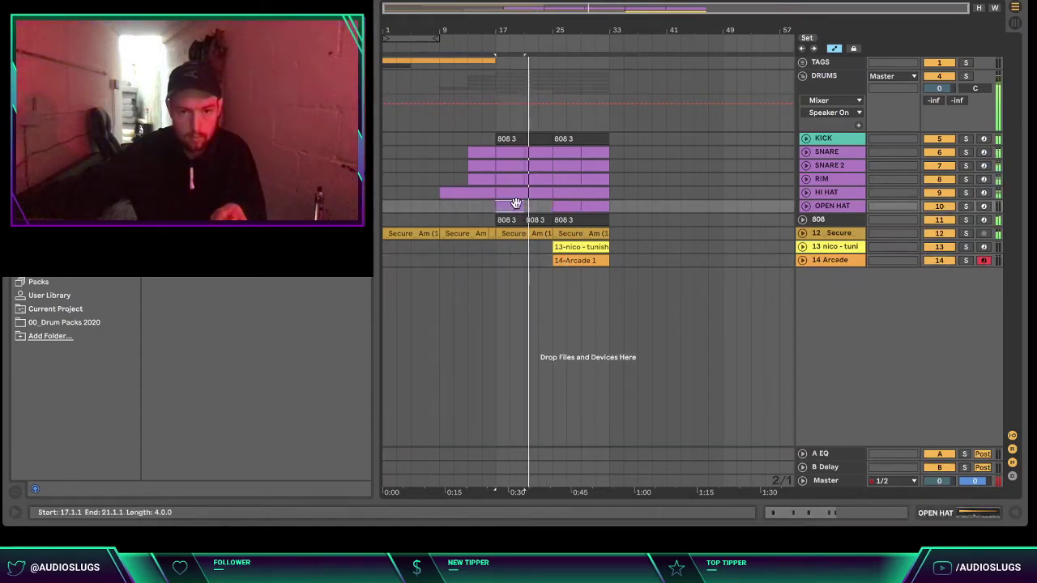
left_click(567, 260)
- Extend the arrangement loop to end at bar 33 and turn it on
left_click_drag(434, 38, 606, 38)
right_click(606, 37)
left_click(618, 45)
left_click(628, 349)
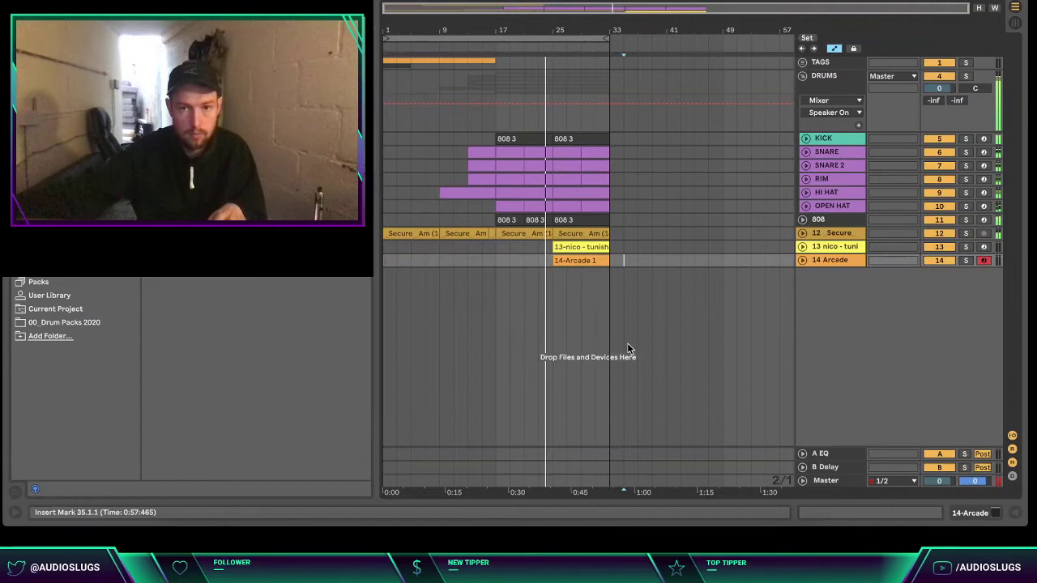
left_click(709, 357)
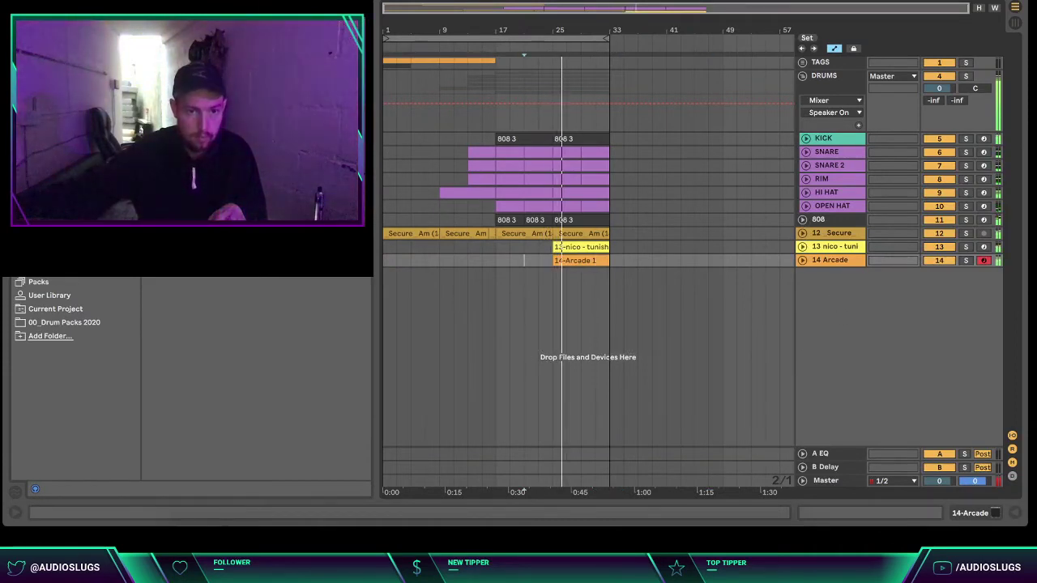
- Cut alternating sixteenth-note gaps across all tracks through bar 24 to create a stutter, and play the result
left_click_drag(541, 30, 404, 147)
left_click_drag(576, 259, 584, 138)
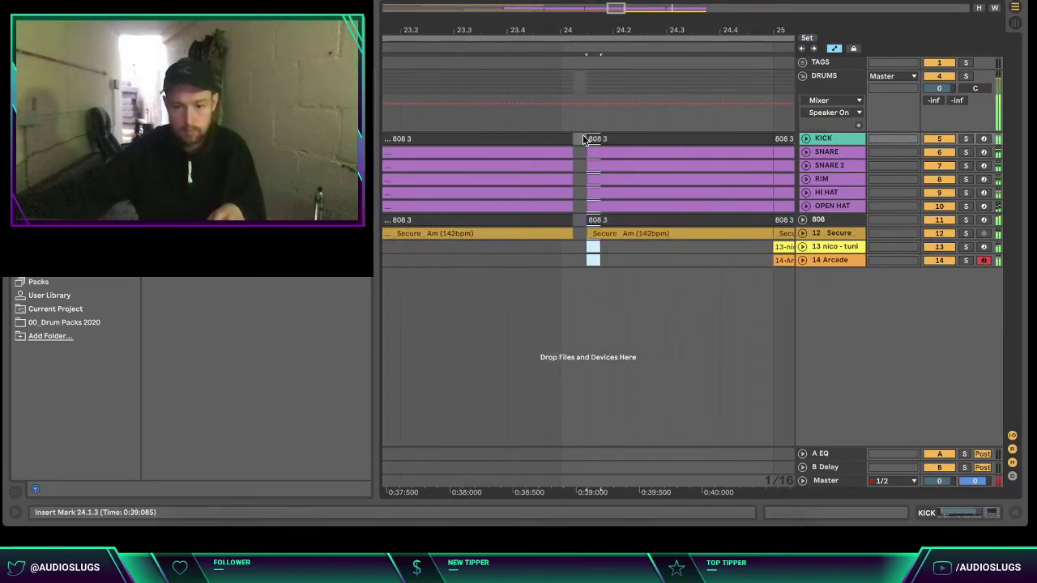
key("ctrl+d")
key("ctrl+d")
key("ctrl+d")
key("ctrl+d")
key("ctrl+d")
key("ctrl+d")
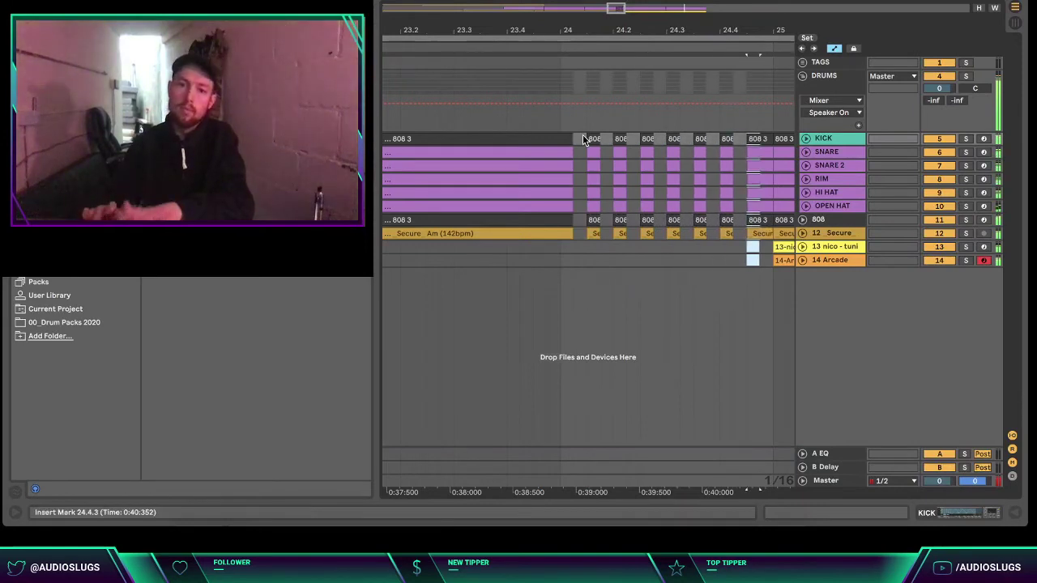
left_click(507, 258)
key("space")
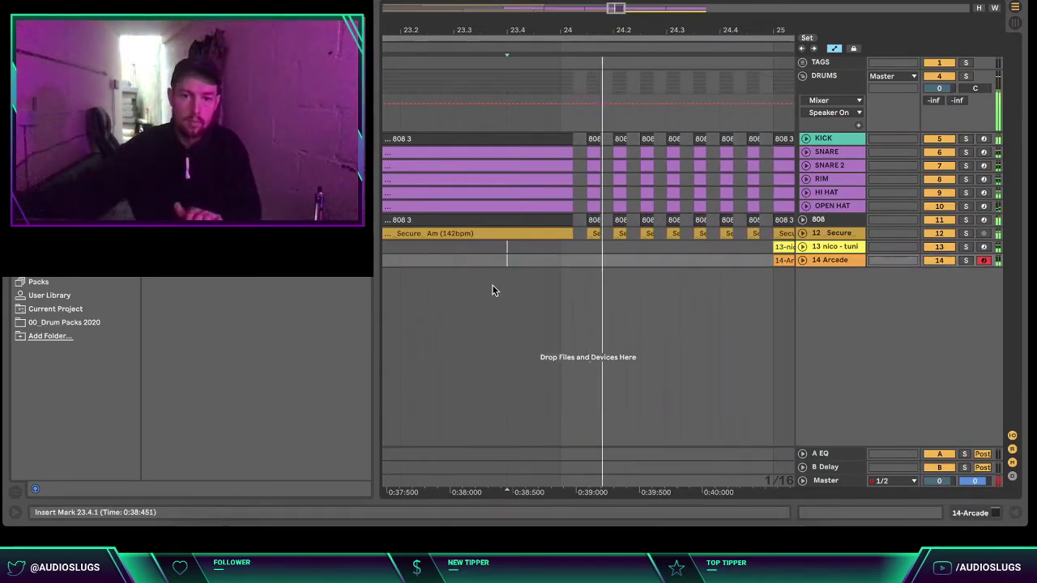
left_click_drag(594, 30, 595, 3)
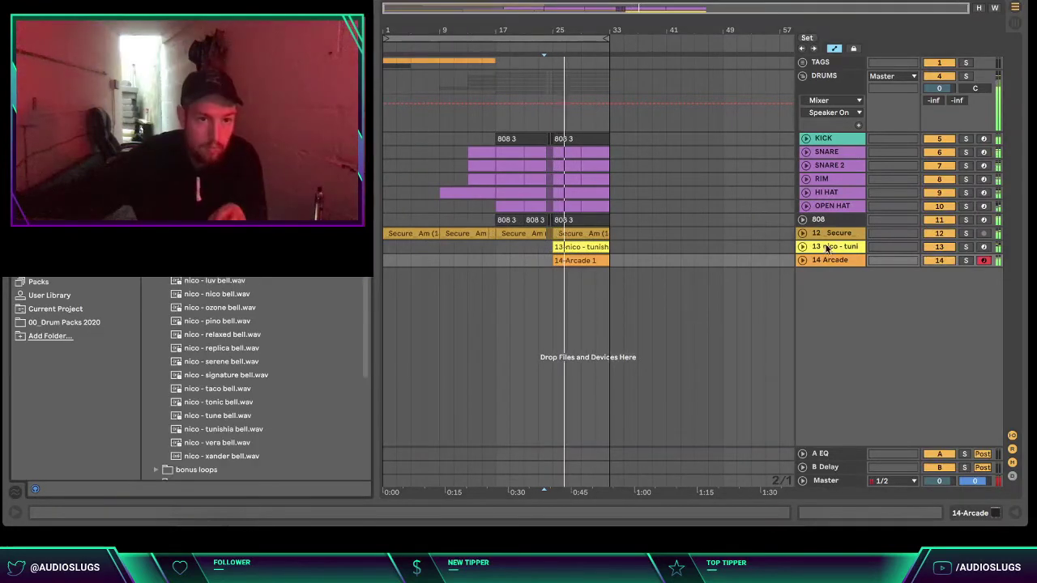
- Set the Arcade track's volume to -2.6 dB and fold the track again
left_click(802, 260)
left_click_drag(940, 273, 940, 274)
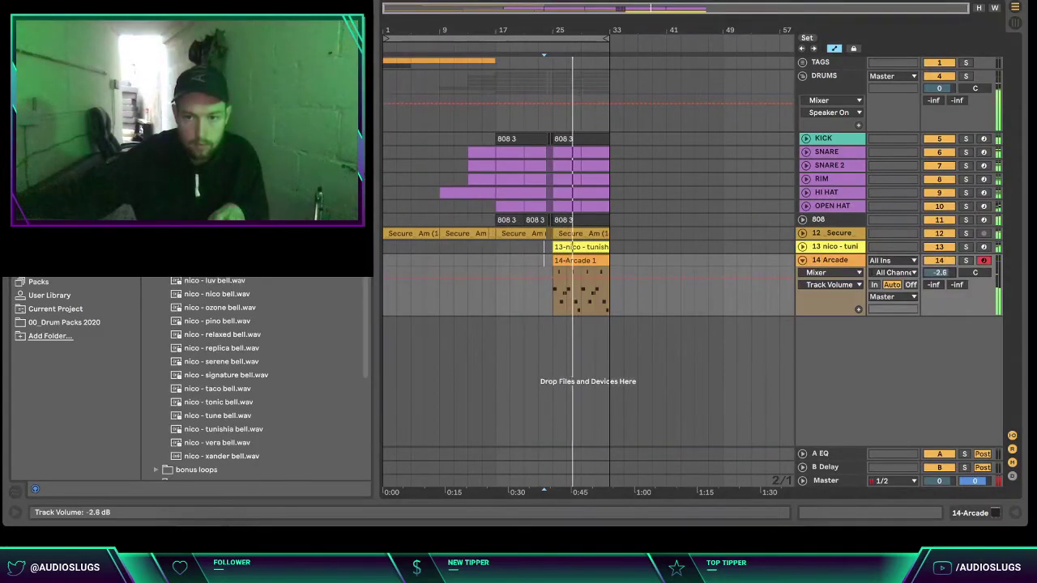
left_click(802, 260)
- Duplicate the Secure clip from bar 25 to bar 33, extend the loop to bar 41, and trim the copy to end at bar 37
left_click(584, 246)
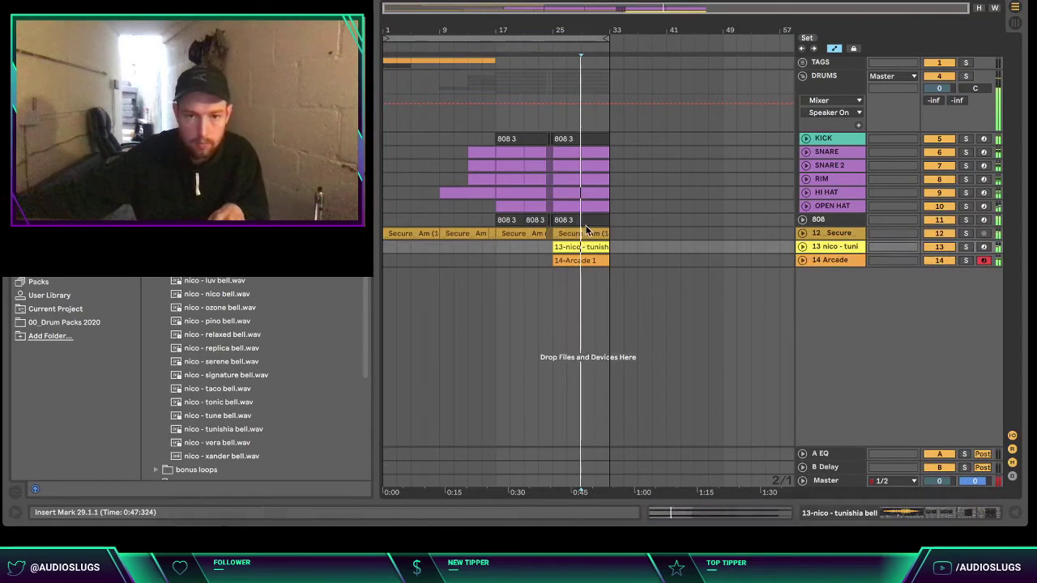
left_click(587, 234)
key("ctrl+d")
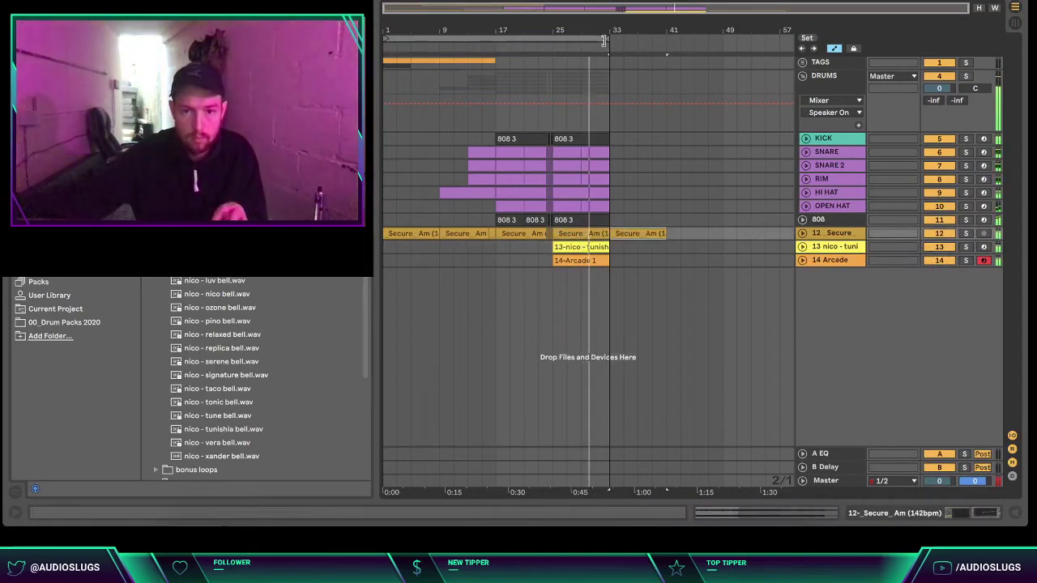
left_click(652, 205)
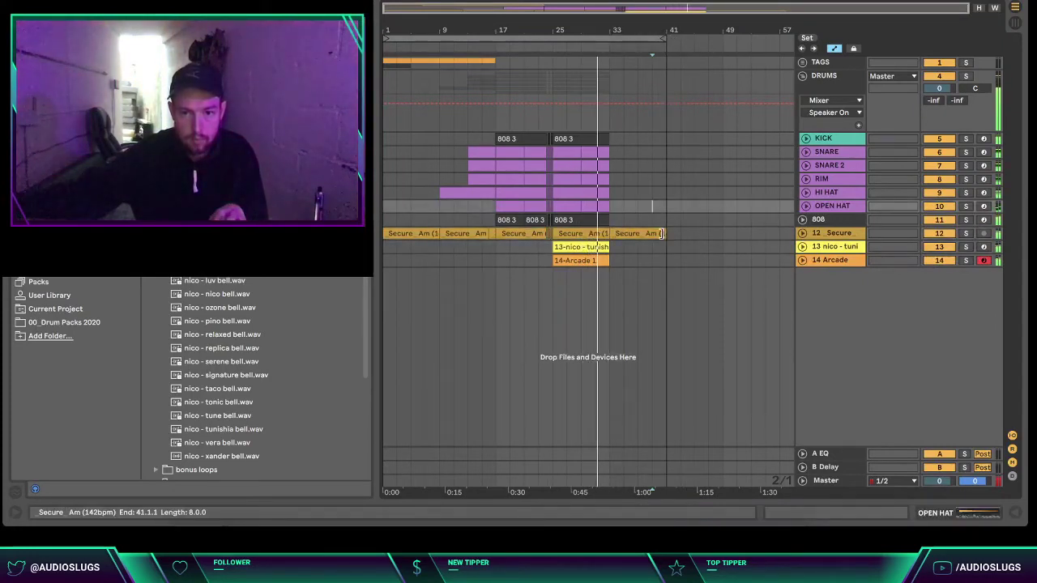
left_click_drag(661, 233, 638, 234)
left_click(652, 246)
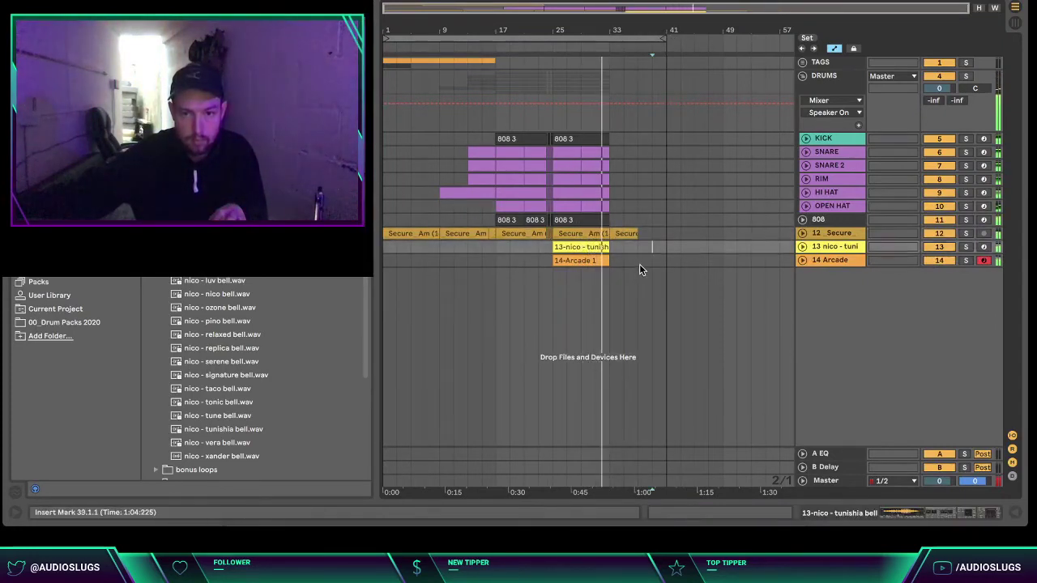
- Duplicate the bars 13 to 33 section of all tracks so that the copy starts at bar 37
left_click(681, 260)
left_click_drag(610, 274, 648, 159)
left_click(655, 323)
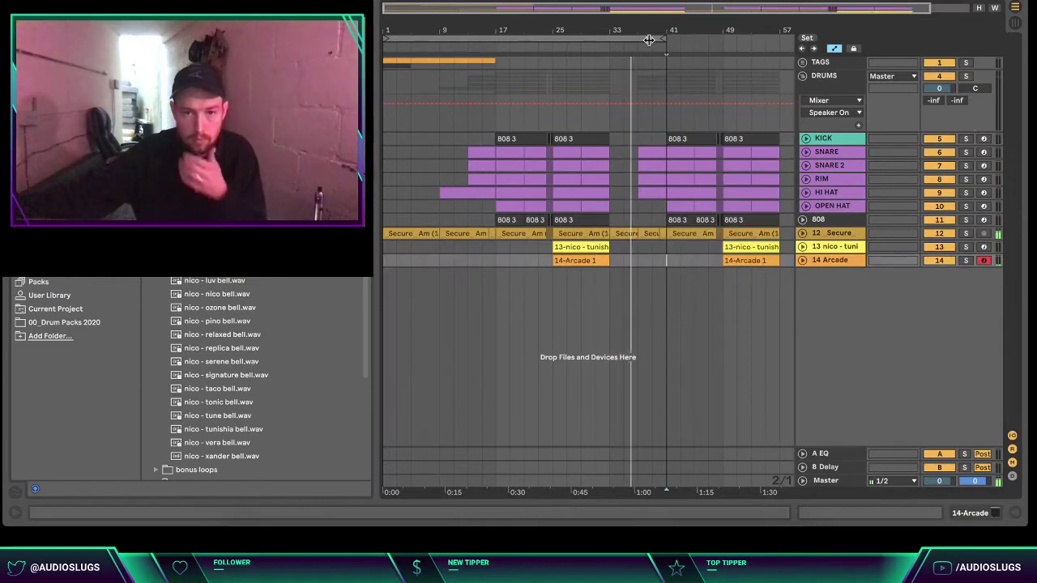
- Extend the arrangement loop to end at bar 57 and leave it turned on
right_click(651, 40)
left_click(596, 298)
left_click(652, 332)
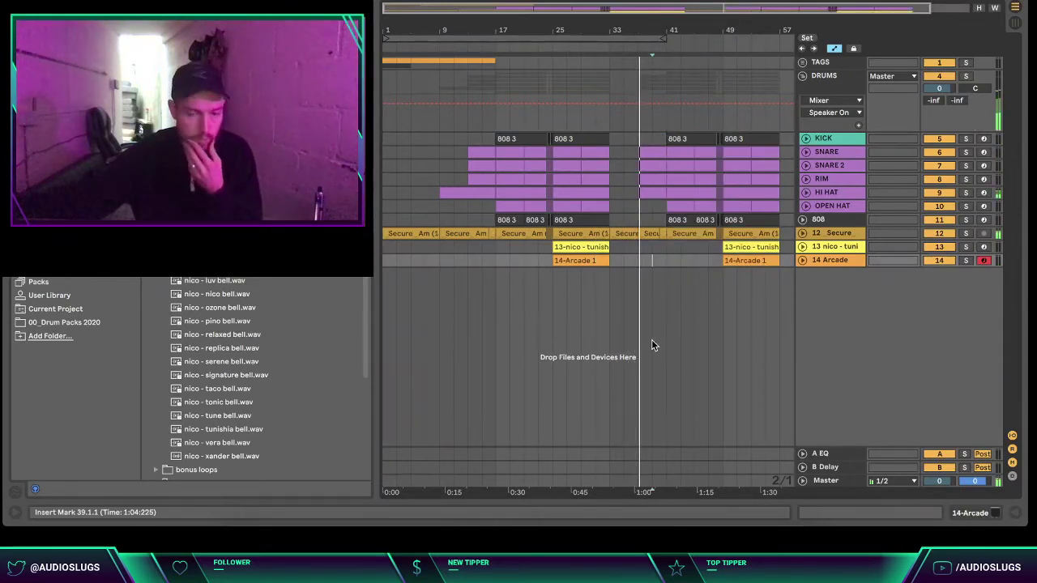
left_click(679, 337)
left_click_drag(663, 37, 775, 38)
right_click(774, 38)
left_click(783, 45)
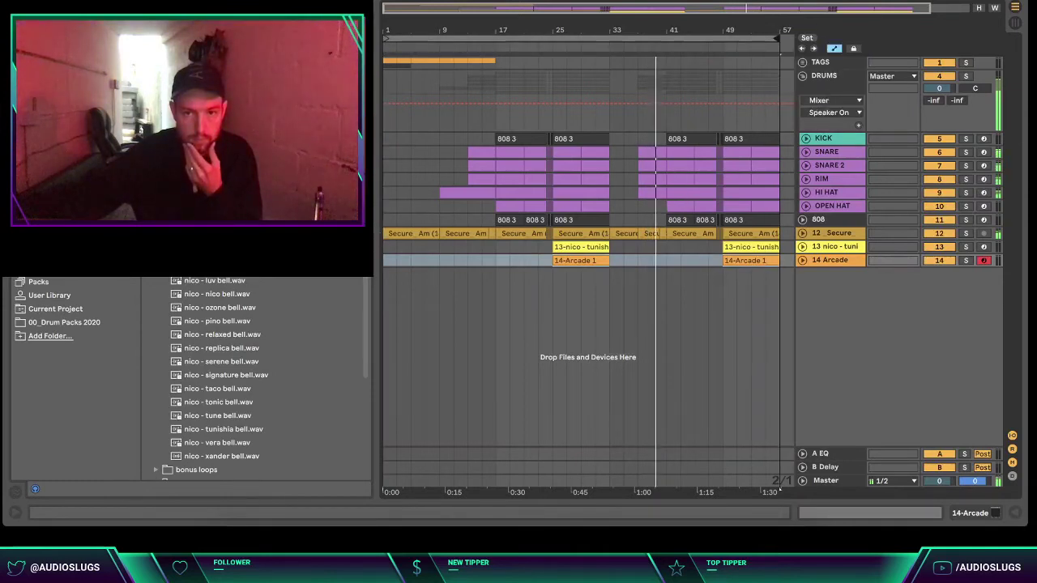
- Show the DRUMS group's devices and turn on its API-2500 compressor
left_click(829, 91)
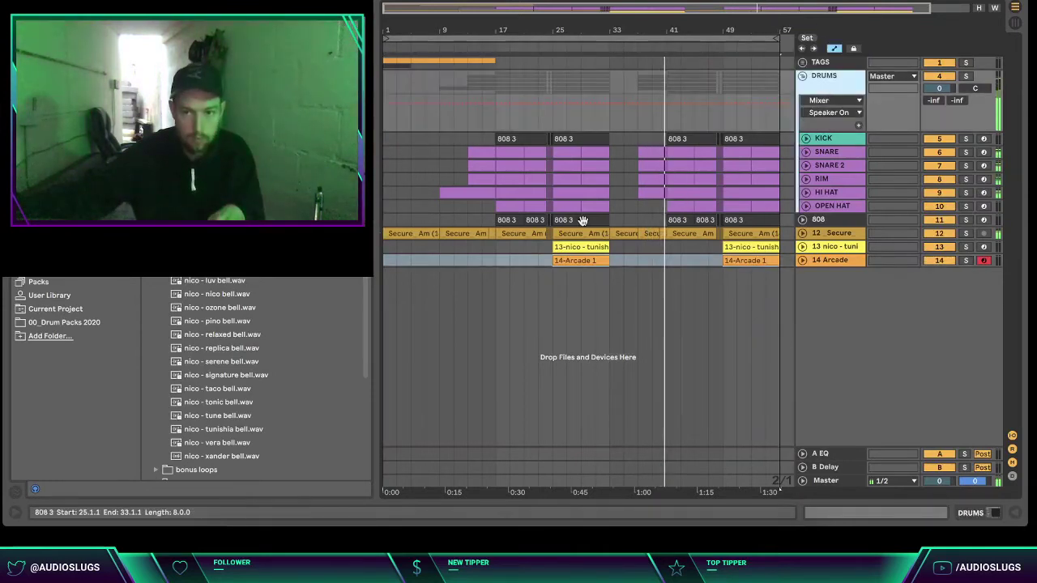
left_click(486, 153)
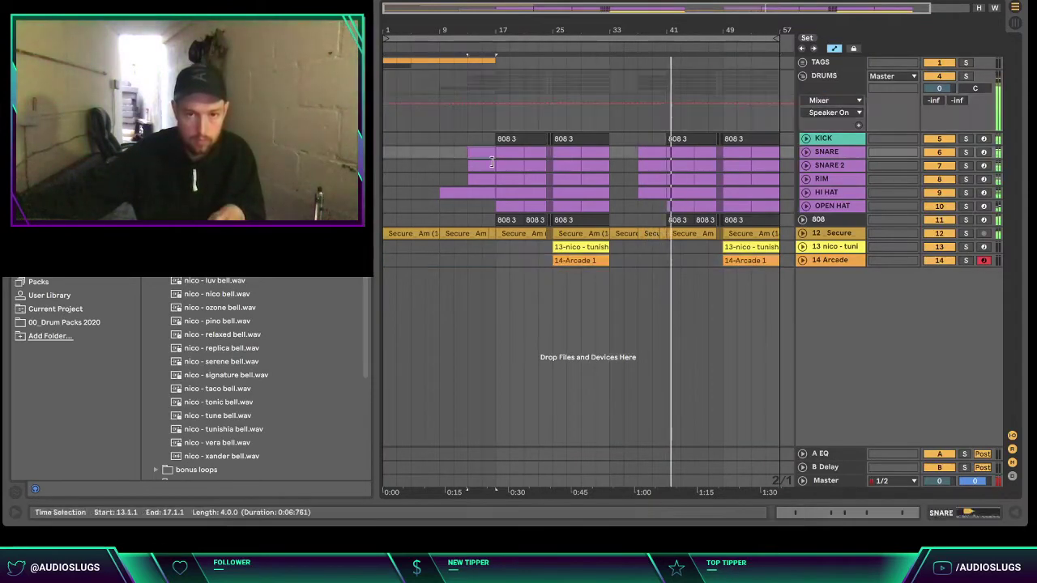
left_click(831, 88)
left_click(971, 511)
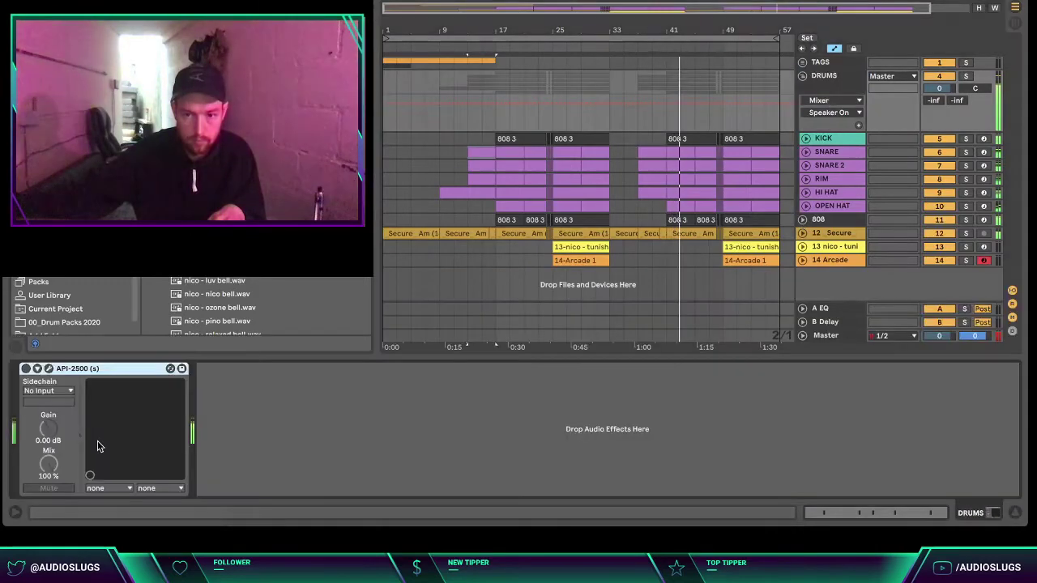
left_click(26, 370)
- Load the Drum Kit 2 preset in the DRUMS group's API-2500 compressor and set its output to 1.3
left_click(50, 369)
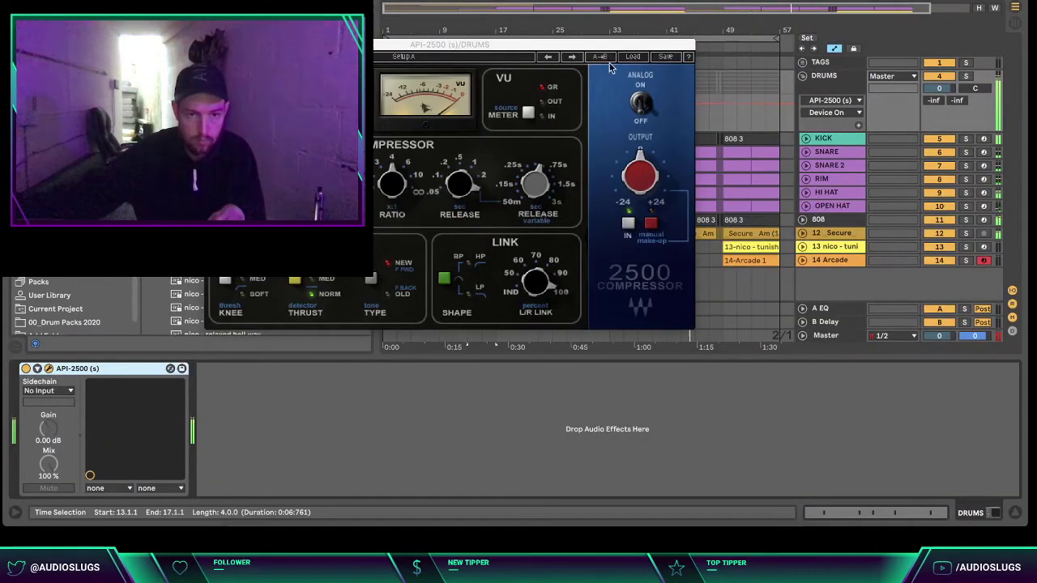
left_click(633, 57)
mouse_move(689, 151)
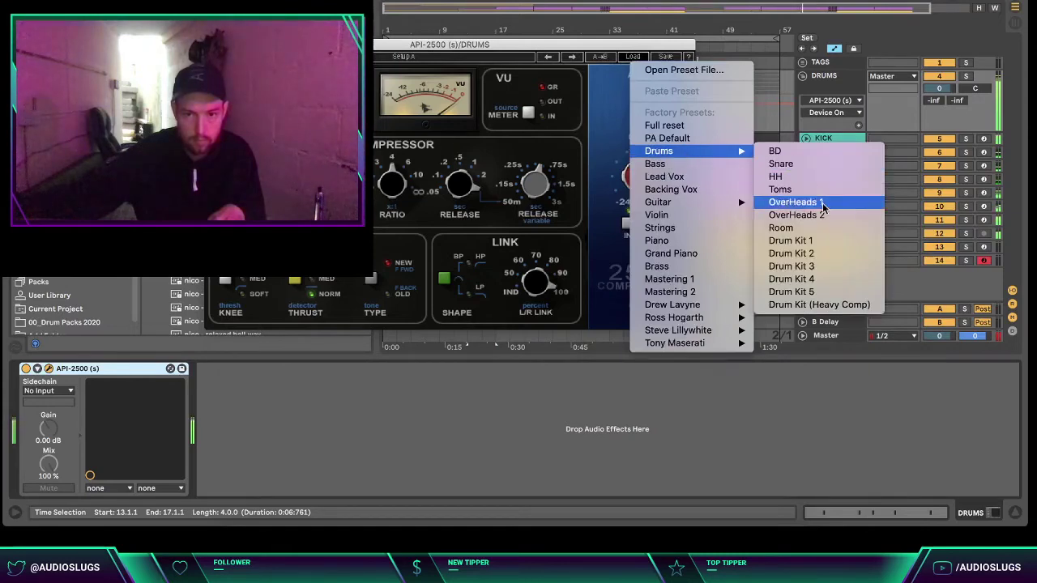
left_click(822, 258)
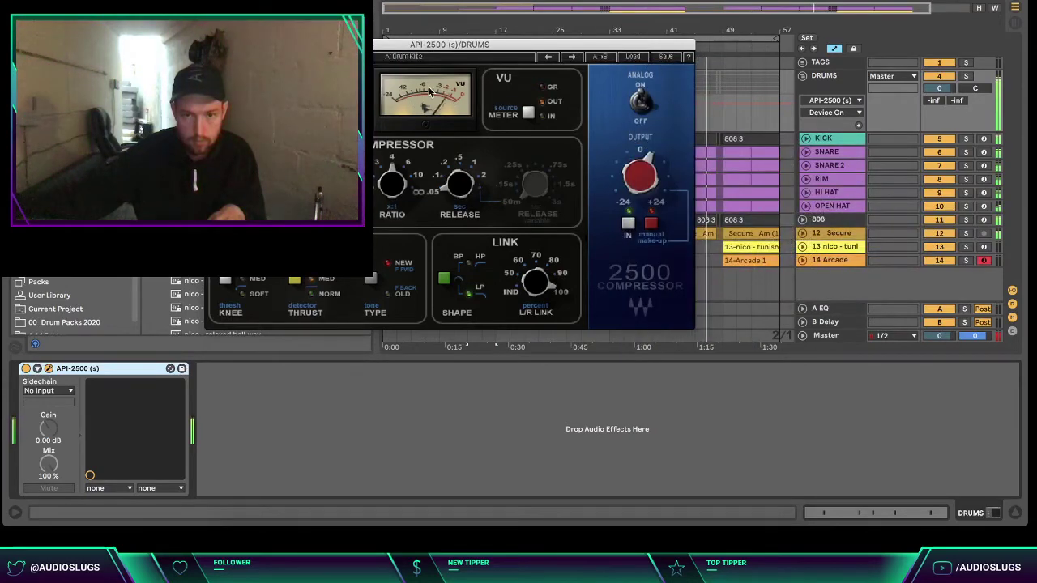
left_click_drag(617, 166, 618, 160)
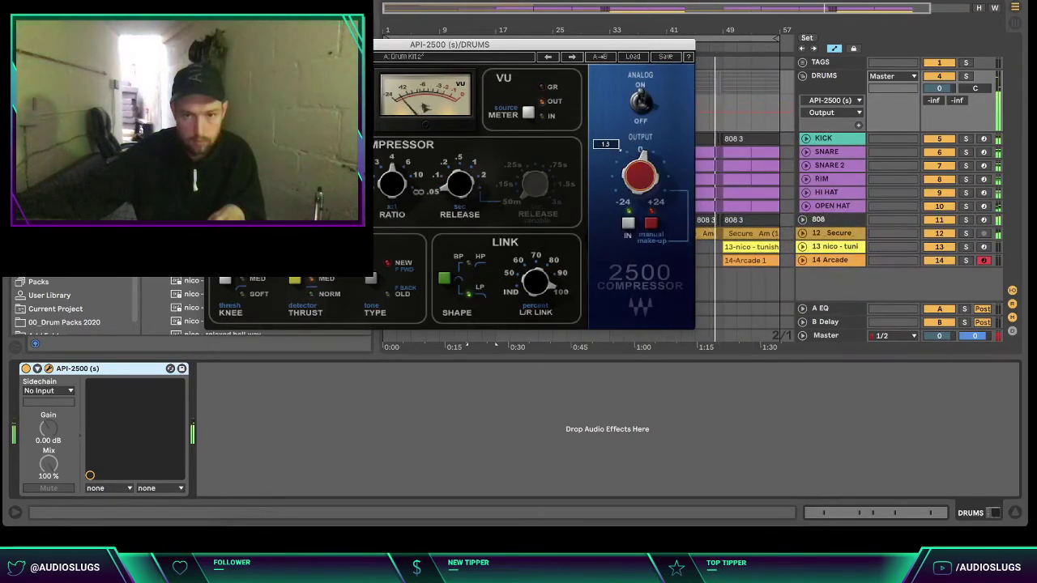
- Copy the API-2500 compressor from the DRUMS group to the end of the 808 track's device chain
left_click(814, 220)
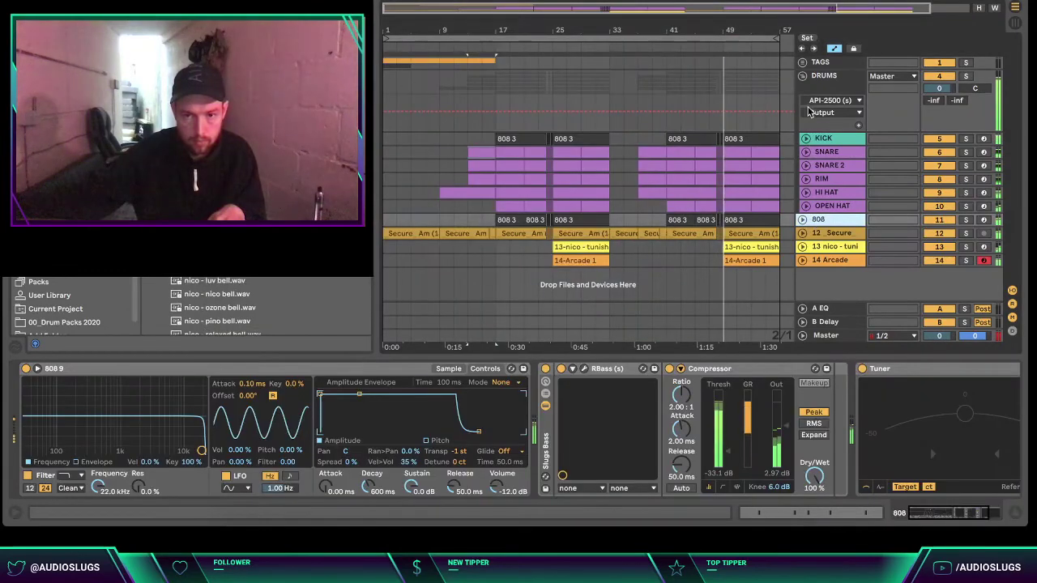
left_click(801, 92)
left_click_drag(103, 371, 825, 218)
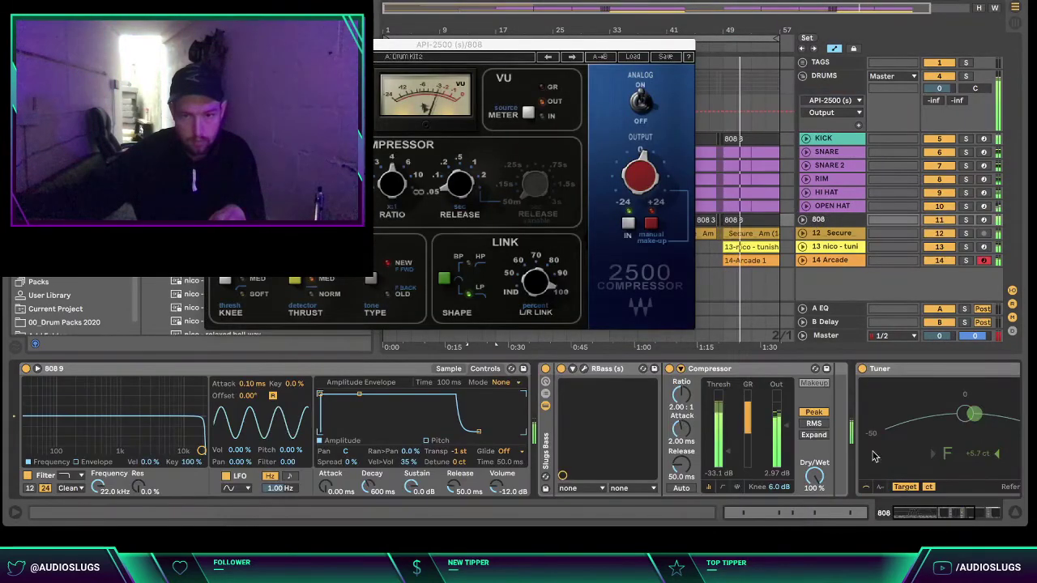
- Load the Bass preset in the 808 track's API-2500, set its output to -5.8, and close the plug-in window
left_click(995, 508)
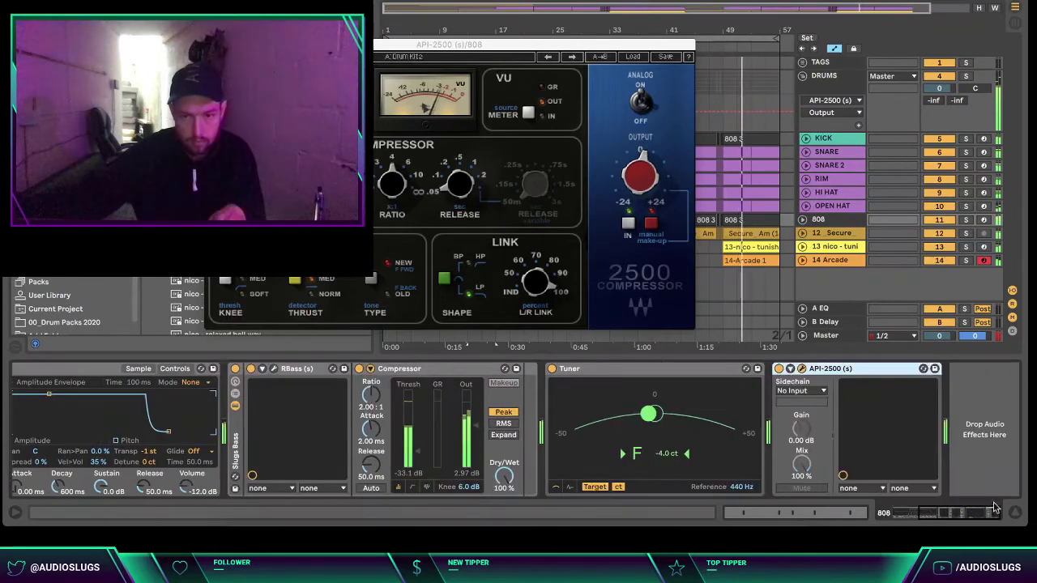
left_click(634, 57)
left_click(661, 161)
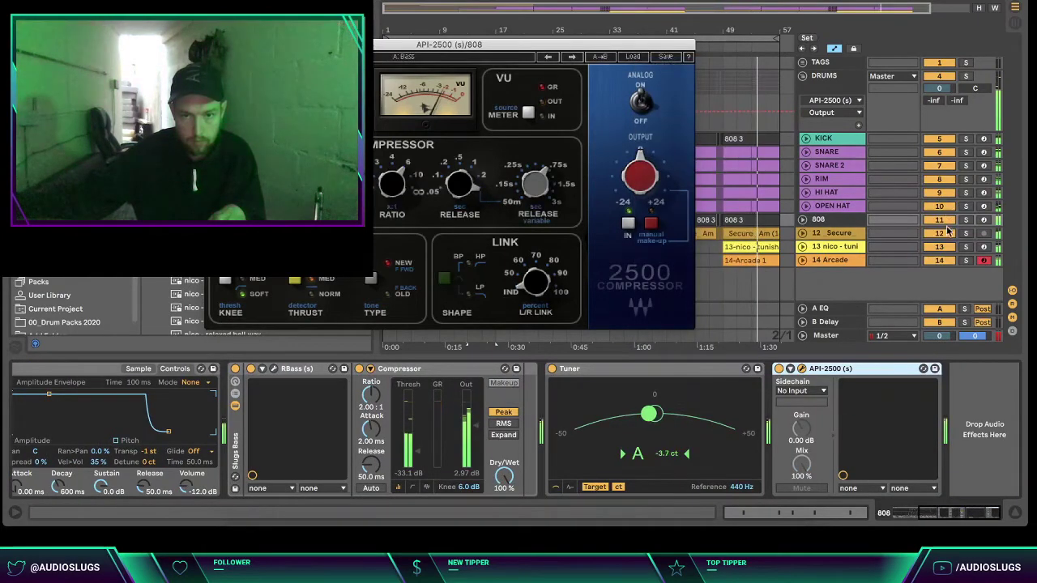
left_click_drag(641, 176, 640, 182)
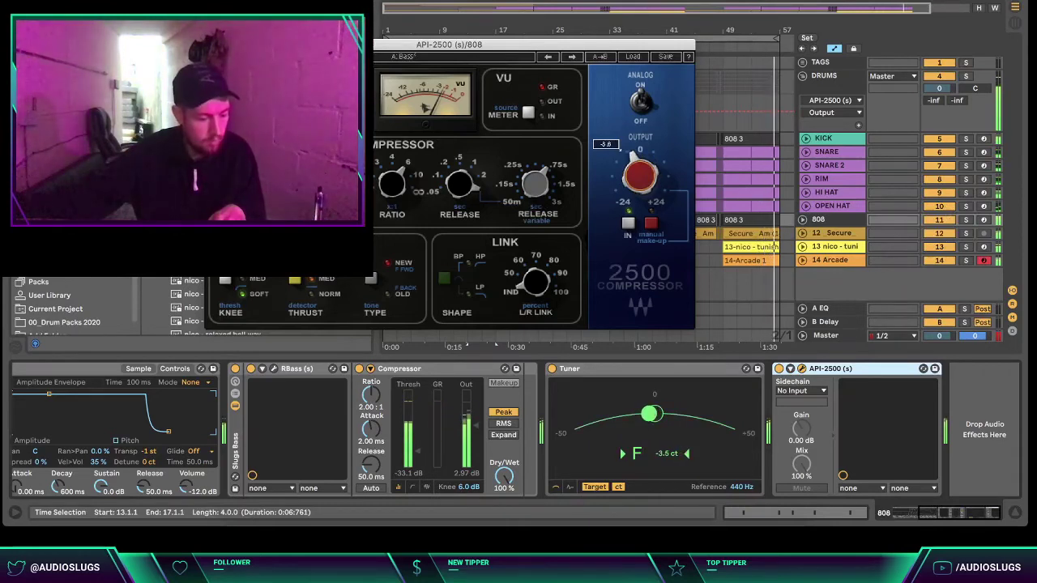
left_click(211, 45)
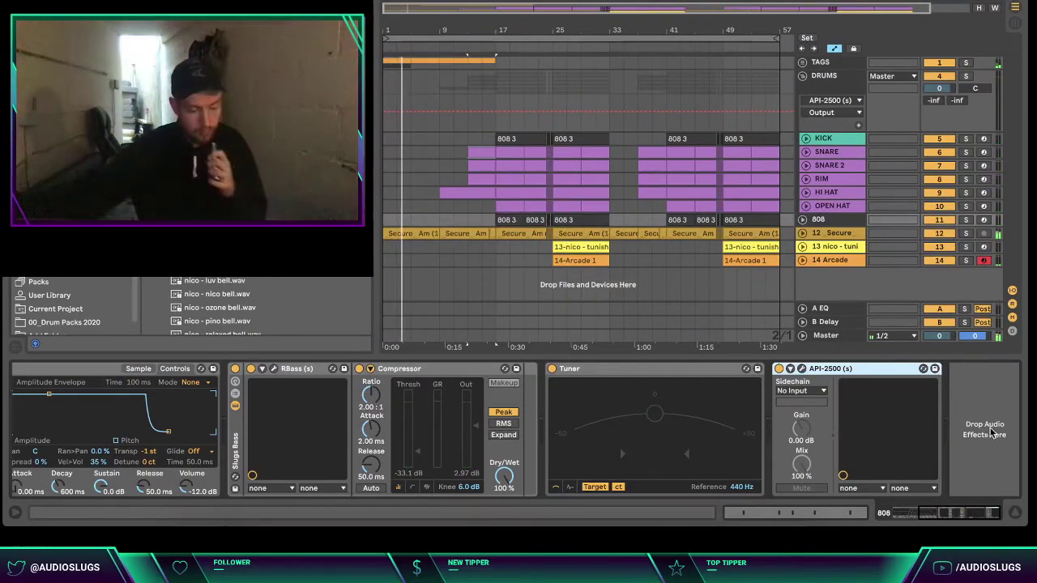
left_click(1018, 512)
left_click(695, 260)
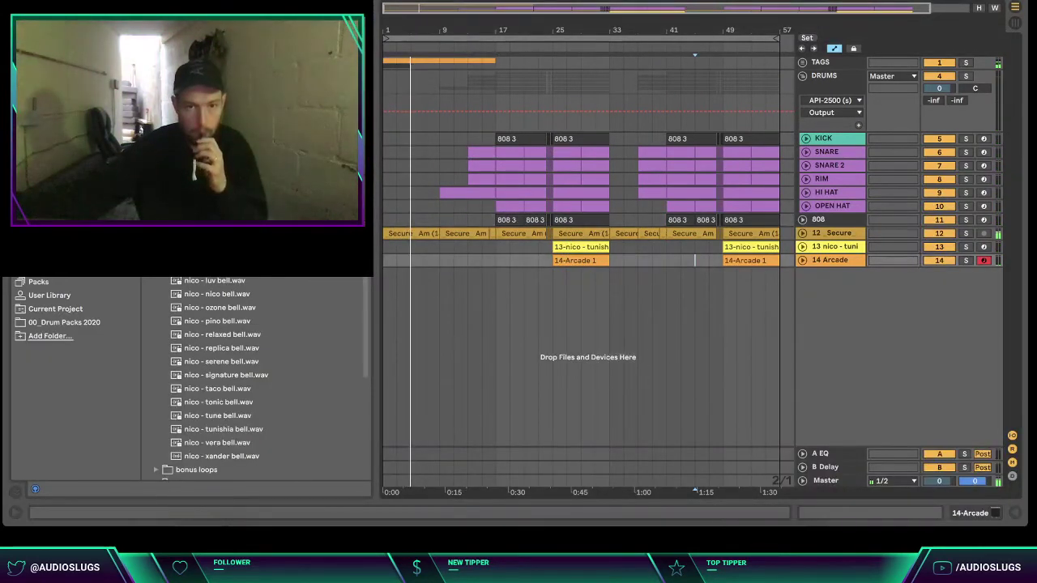
left_click(43, 220)
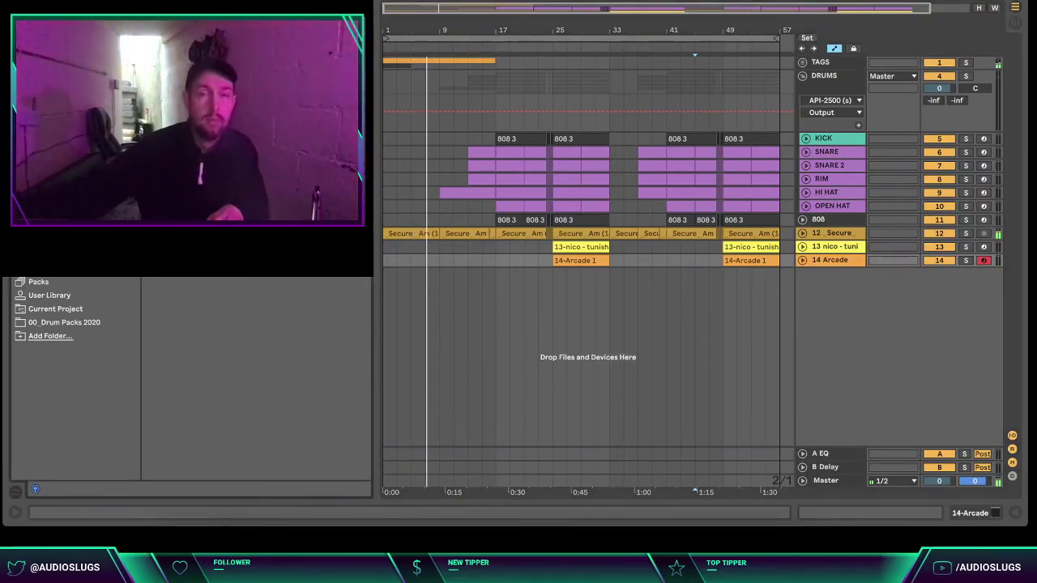
left_click(1015, 512)
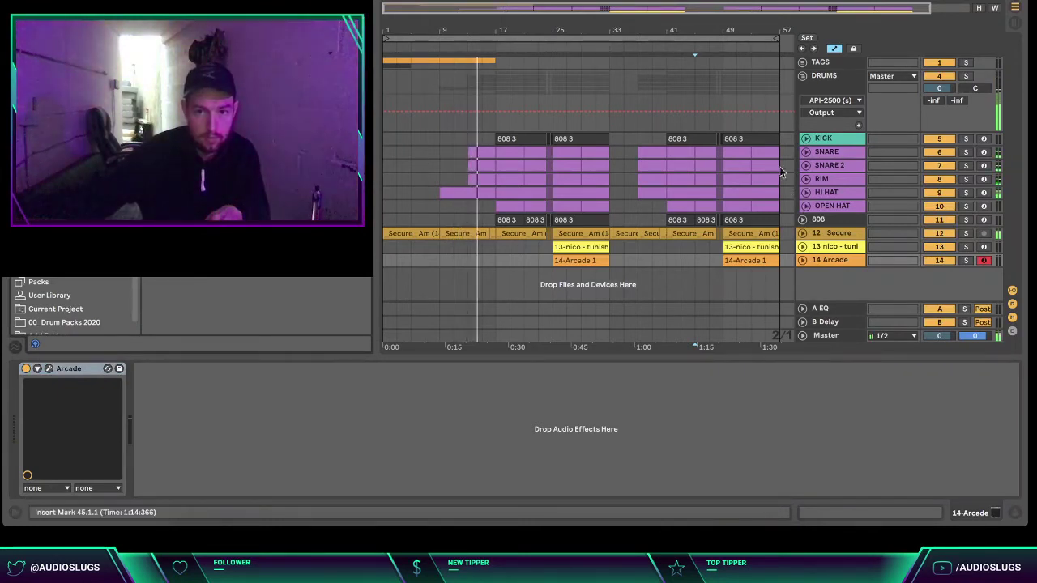
- Browse the drum kit's FX samples and place Cxdy - Fx Transition (1)_2 on a new audio track at bar 17
left_click(737, 185)
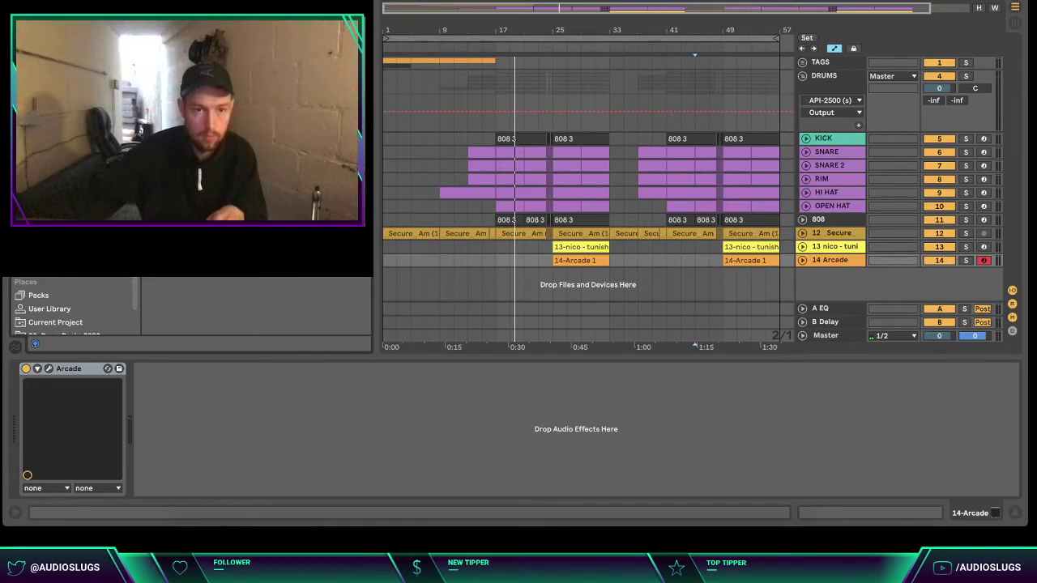
key("Right")
key("Down")
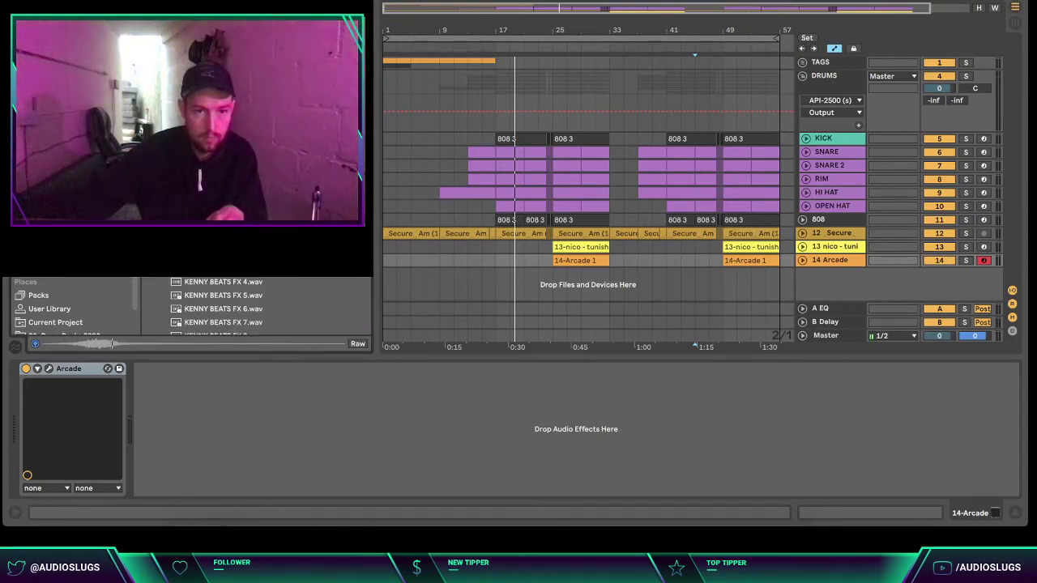
left_click_drag(223, 242, 498, 262)
left_click(525, 295)
left_click_drag(224, 241, 502, 295)
left_click_drag(495, 33, 507, 121)
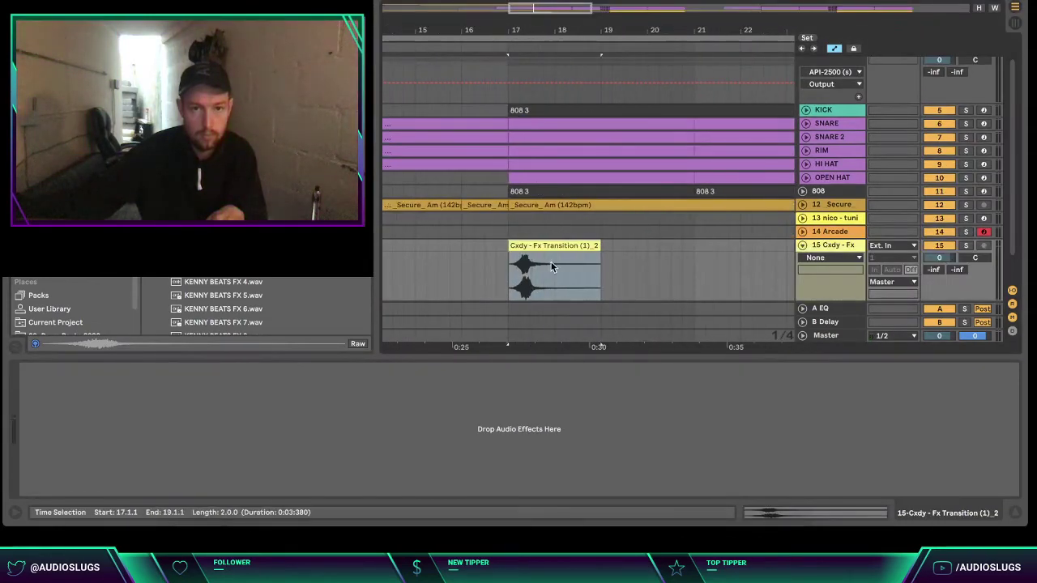
- Move the Cxdy transition clip one beat earlier, then set its warp mode to Pro and its gain to -1.18 dB
left_click_drag(538, 244, 525, 245)
double_click(523, 243)
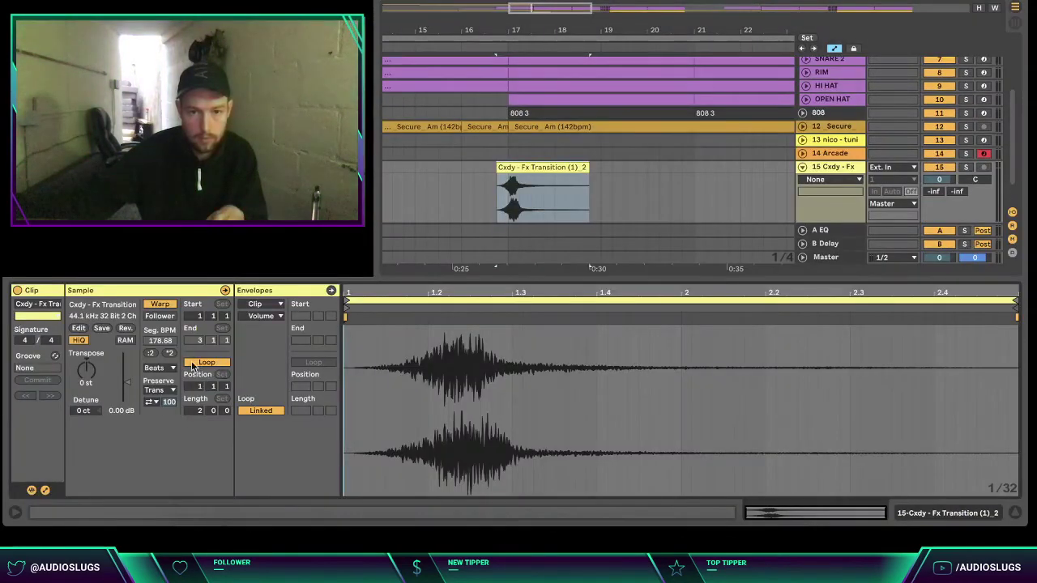
left_click(166, 368)
left_click(179, 433)
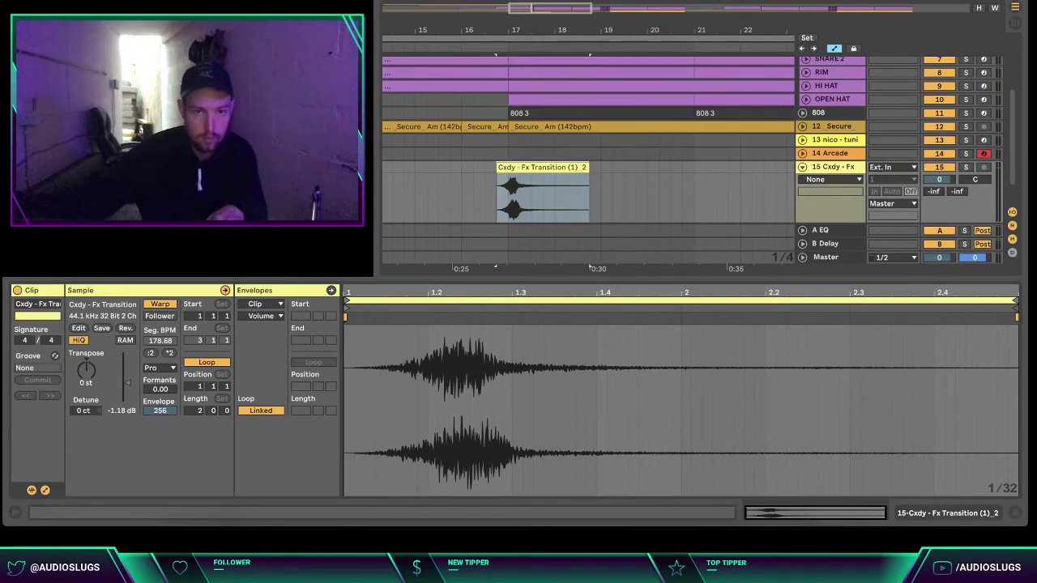
- Add EQ Eight to the Cxdy transition track and high-pass it at 417 Hz during playback
double_click(187, 194)
left_click(80, 478)
left_click(101, 443)
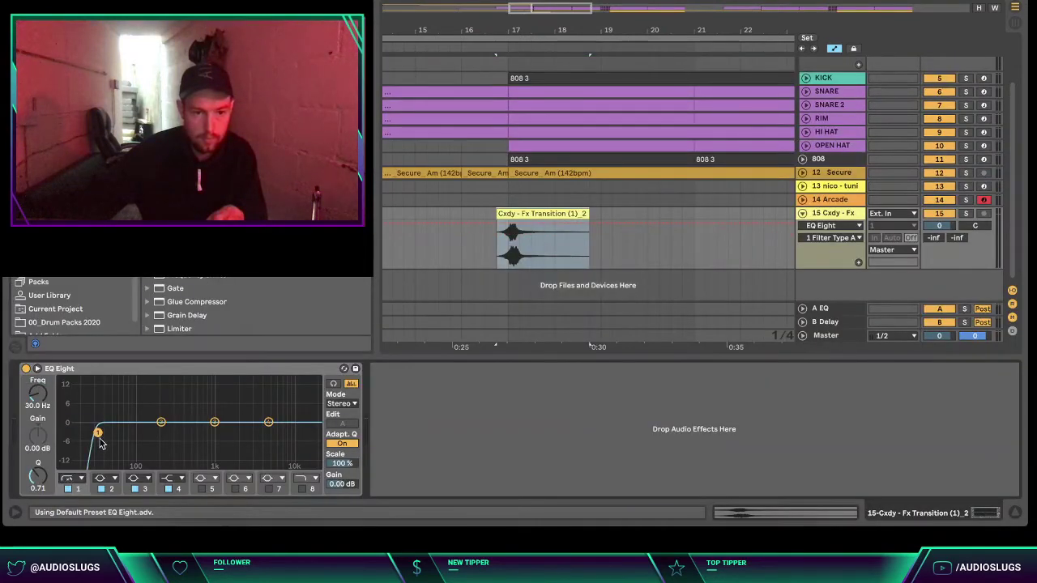
key("space")
left_click_drag(163, 436, 186, 435)
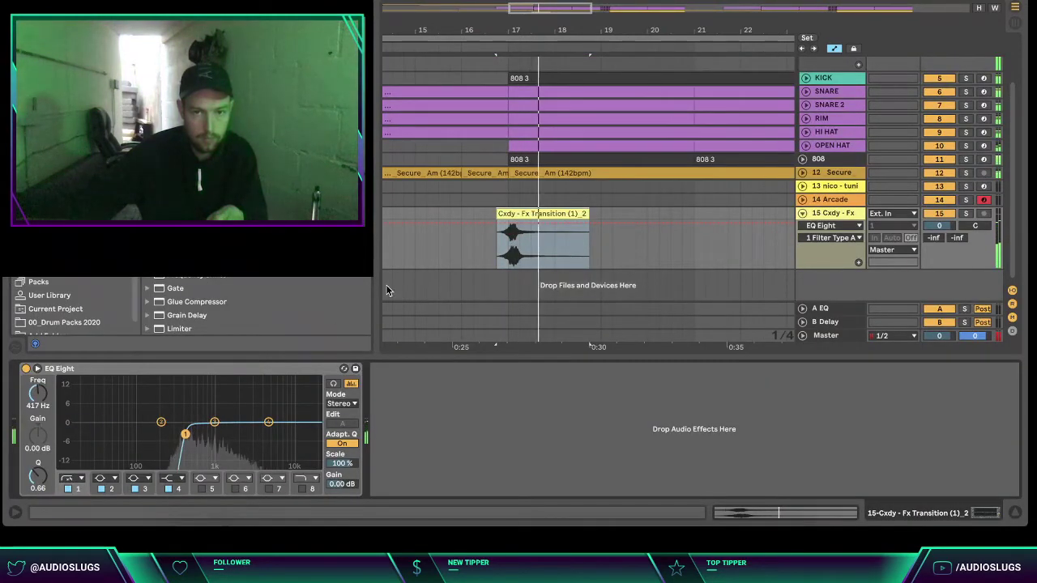
- Split the Cxdy transition clip at bar 17, delete the part after the split, and audition it from bar 16
left_click(507, 243)
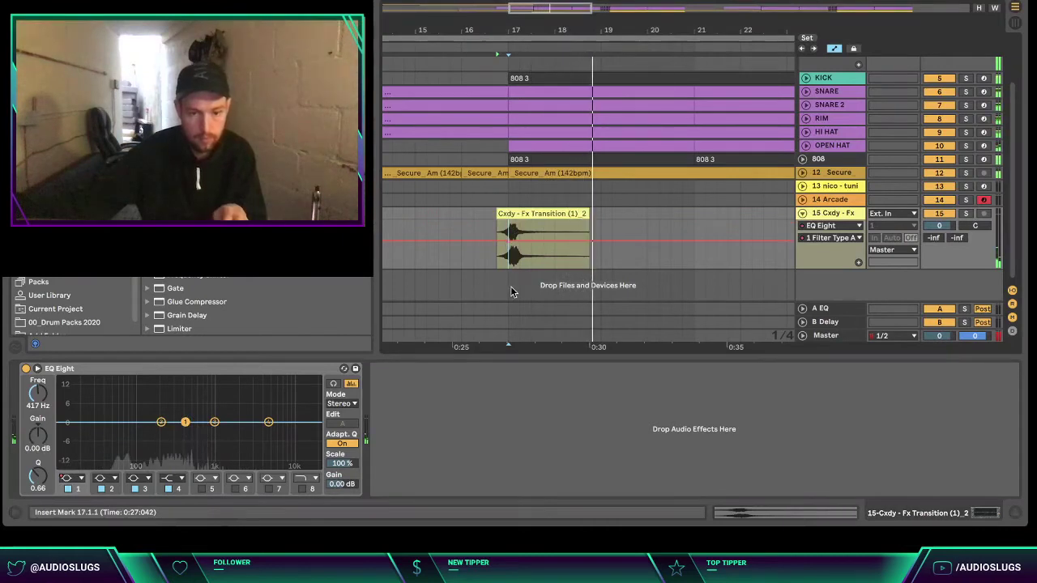
key("ctrl+e")
left_click(537, 213)
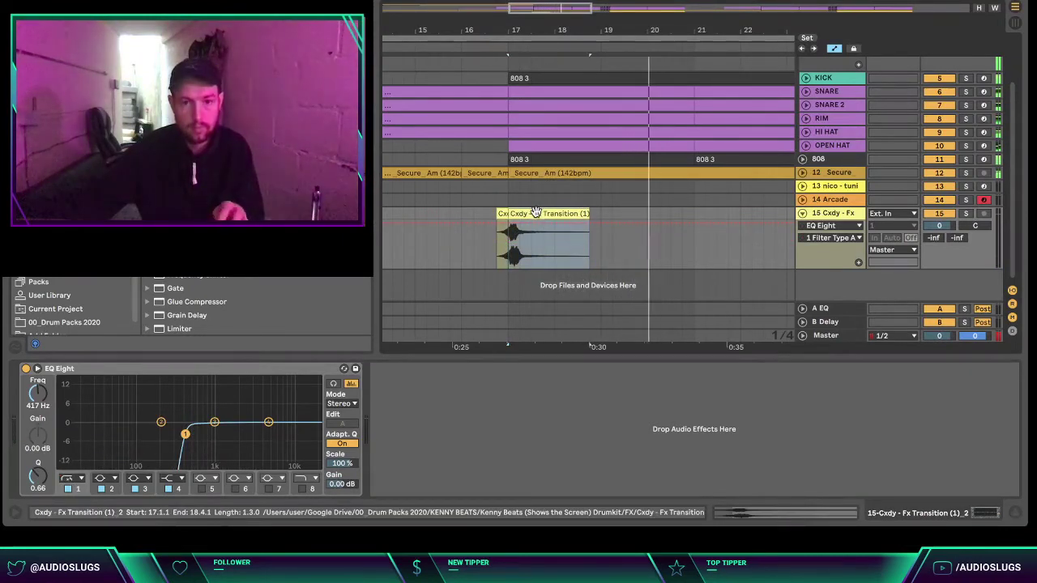
key("Delete")
left_click(462, 256)
key("space")
key("space")
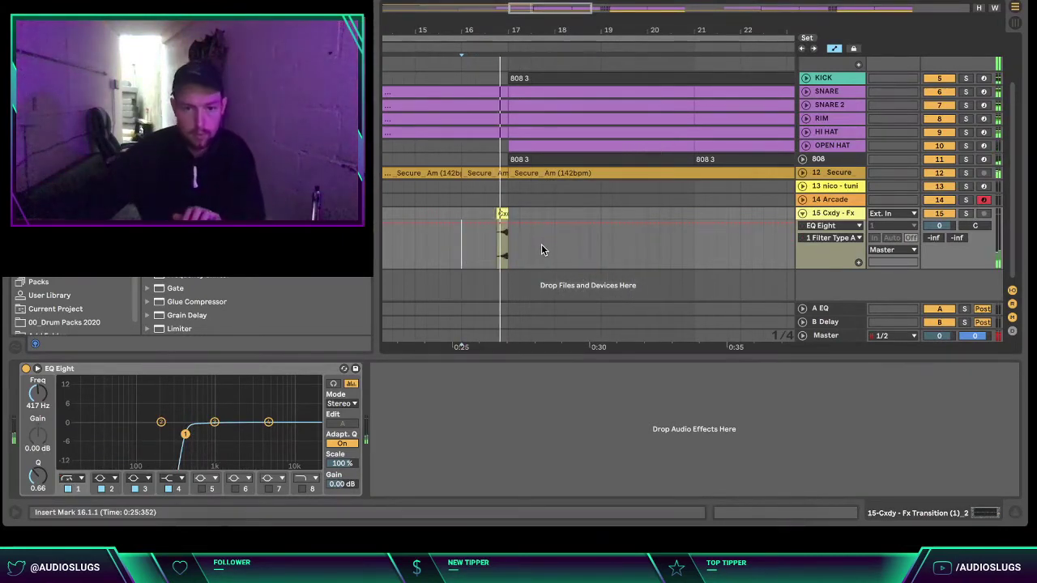
- Adjust the trimmed Cxdy transition clip to span 16.3.1 to 17.1.1 and audition it
mouse_move(502, 213)
left_mouse_down()
mouse_move(491, 213)
mouse_move(507, 215)
left_mouse_up()
key("space")
key("space")
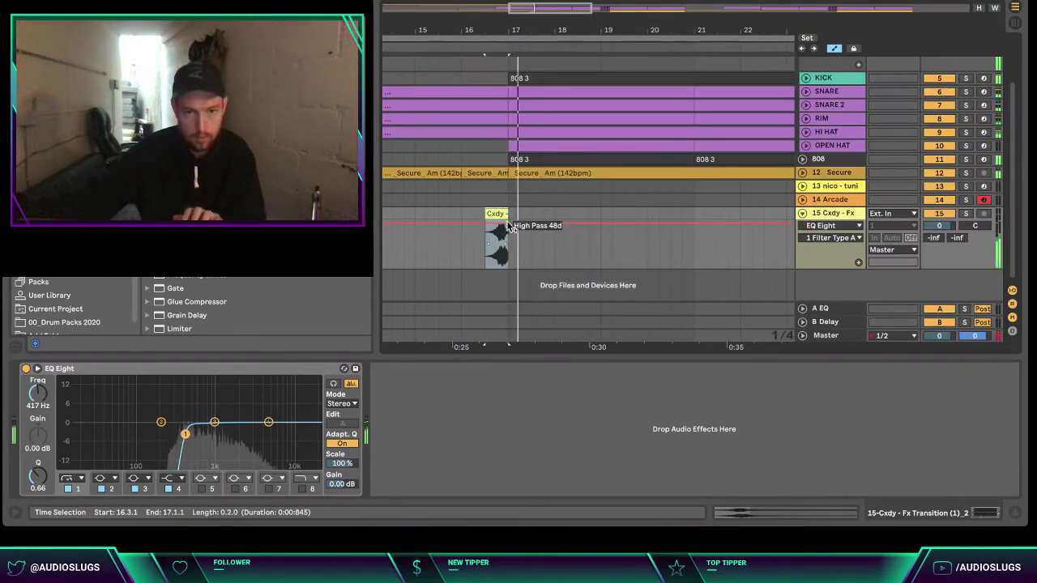
- Double the transition clip's segment BPM to 357.36 and raise its gain to 3.31 dB
double_click(498, 213)
left_click(169, 355)
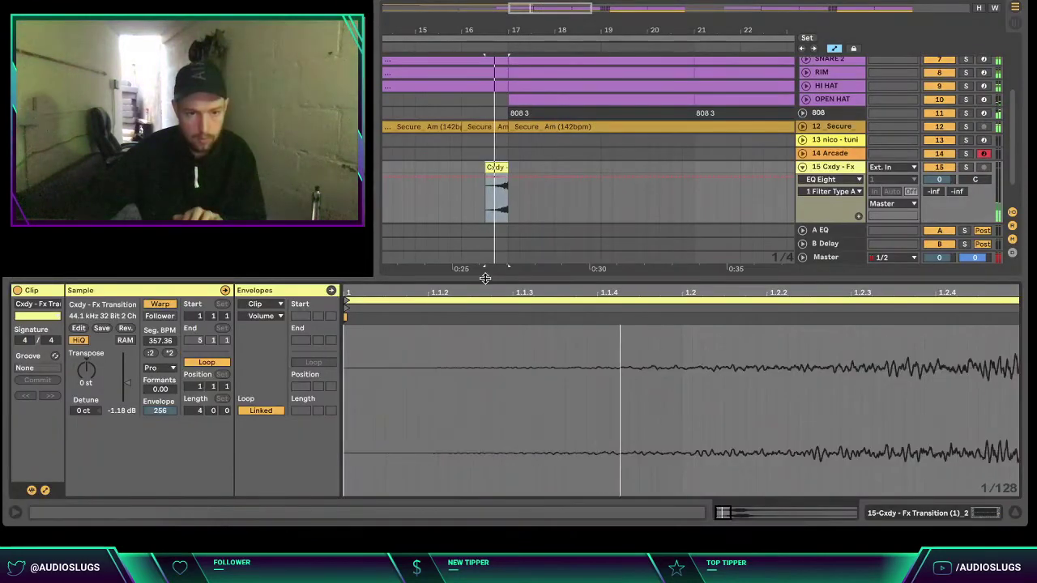
key("space")
key("space")
left_click_drag(127, 383, 127, 378)
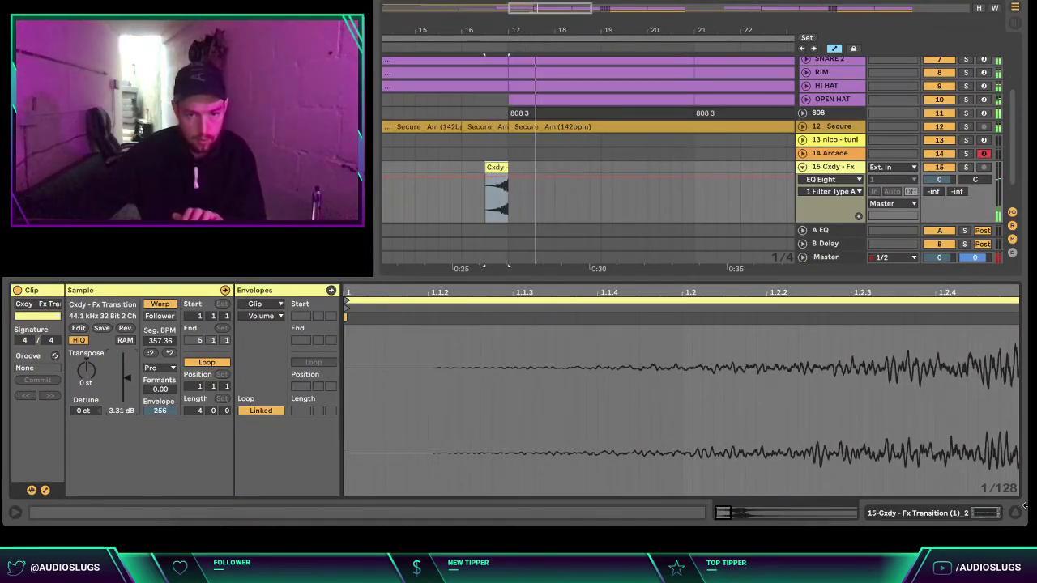
- Raise the high-pass cutoff in the transition track's EQ Eight to somewhat below 1 kHz and audition the result
left_click(1016, 512)
left_click(521, 302)
double_click(497, 275)
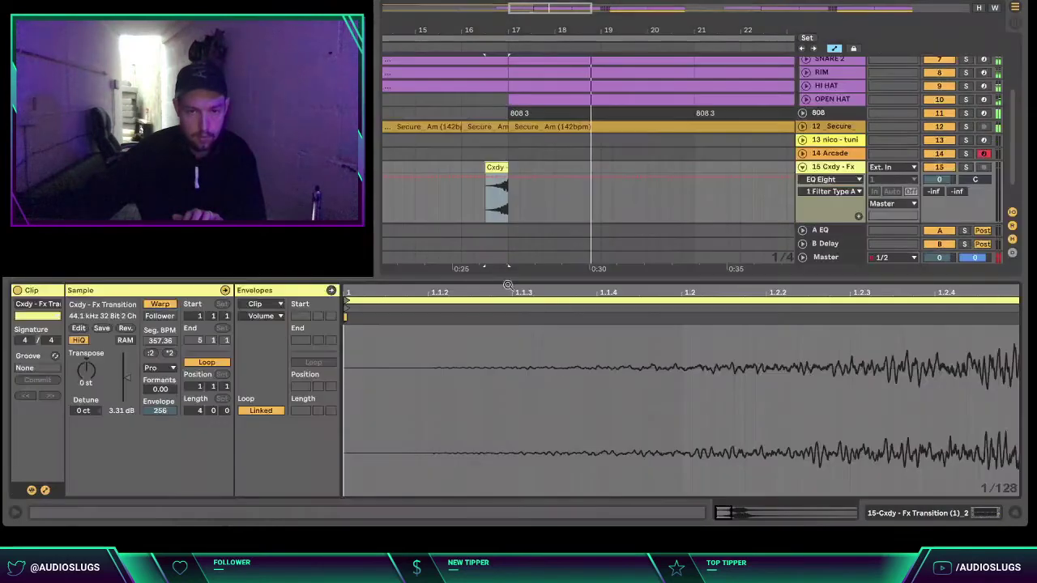
left_click(963, 515)
left_click_drag(186, 433, 202, 432)
key("space")
key("space")
- Boost the transition EQ's high shelf by 7.56 dB at 5.27 kHz, then set the track volume to 1.0 dB and fold the track
left_click_drag(269, 423, 270, 401)
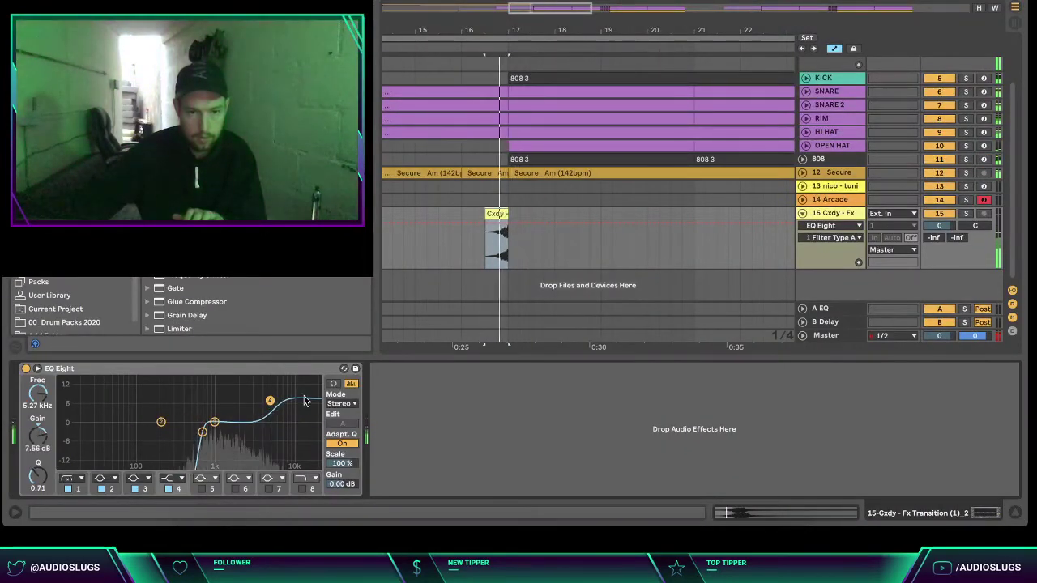
left_click_drag(935, 227, 935, 221)
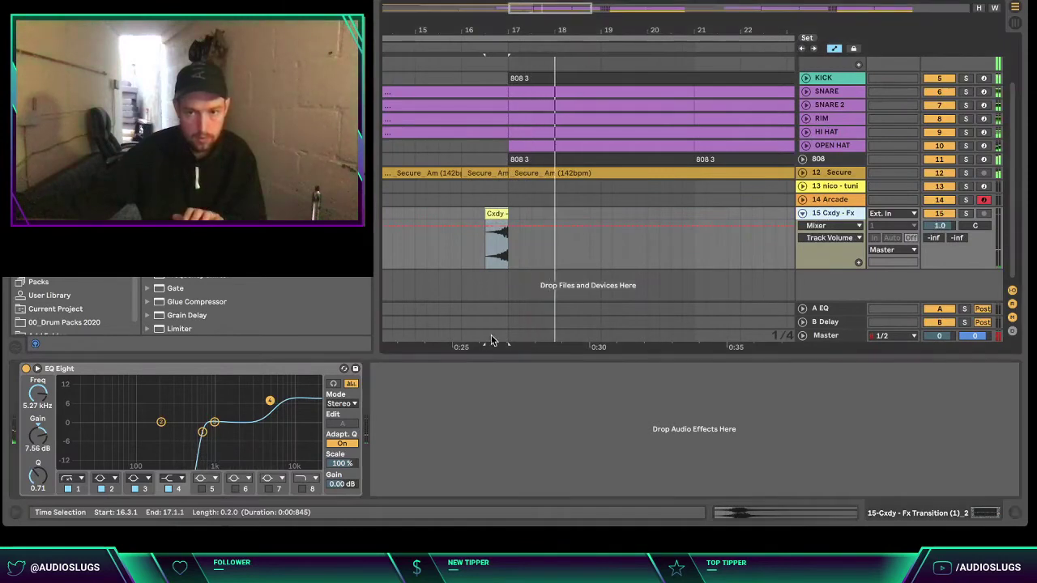
key("u")
- Browse the FX samples and place FX - Kenny Stomp on a new audio track at bar 17
left_click(45, 89)
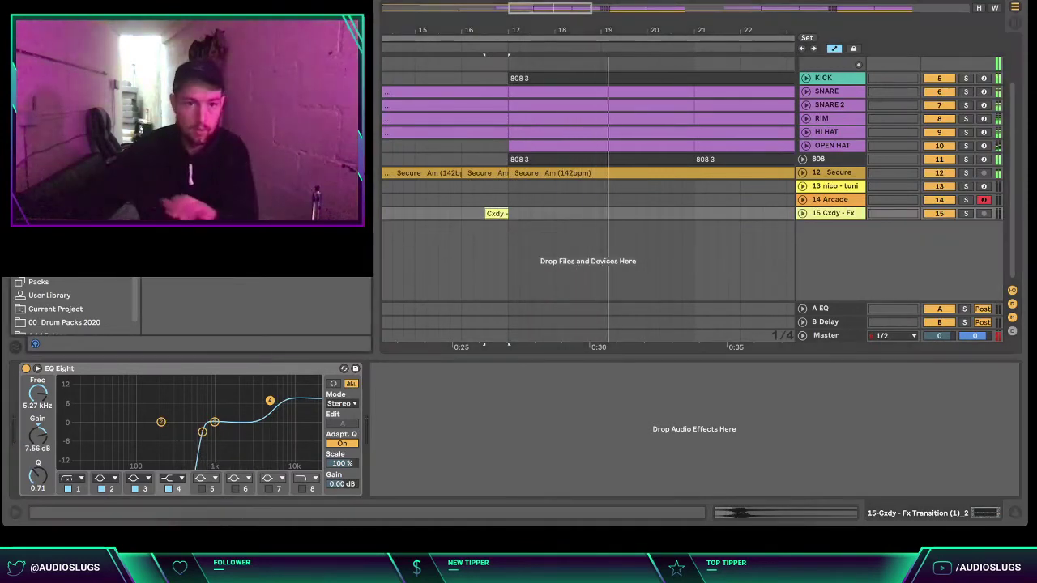
scroll(255, 307, "down", 5)
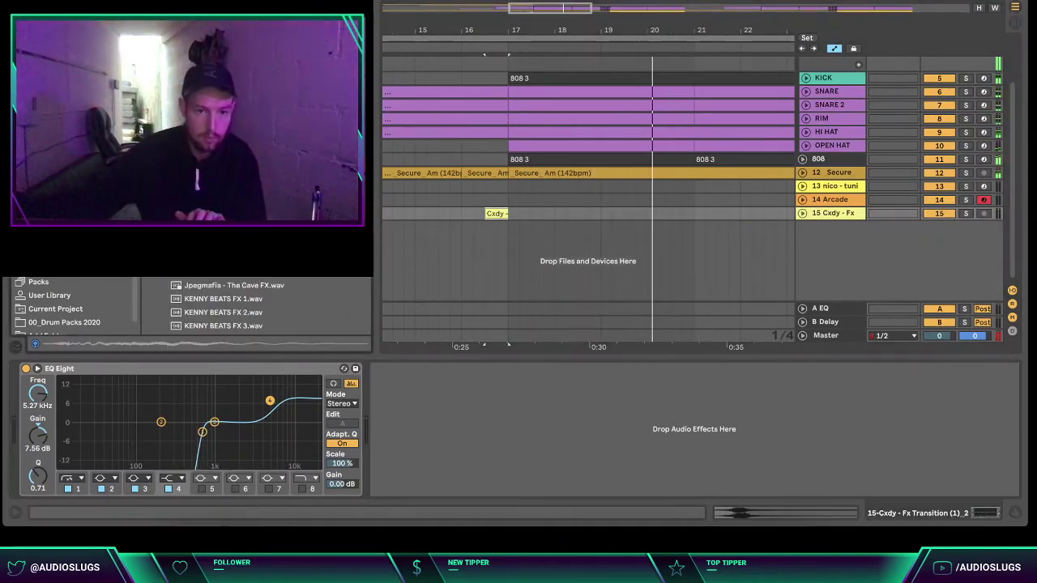
left_click_drag(223, 312, 511, 229)
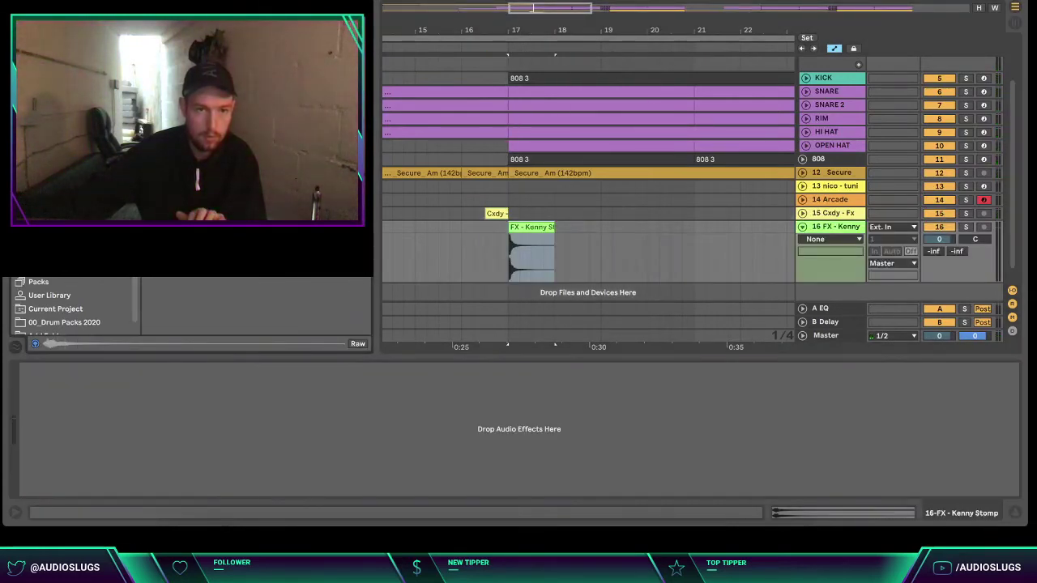
- Add a Delay with Ping Pong on and 29% dry/wet to the Kenny Stomp track, and set the track volume to -4.0 dB
scroll(192, 307, "up", 1)
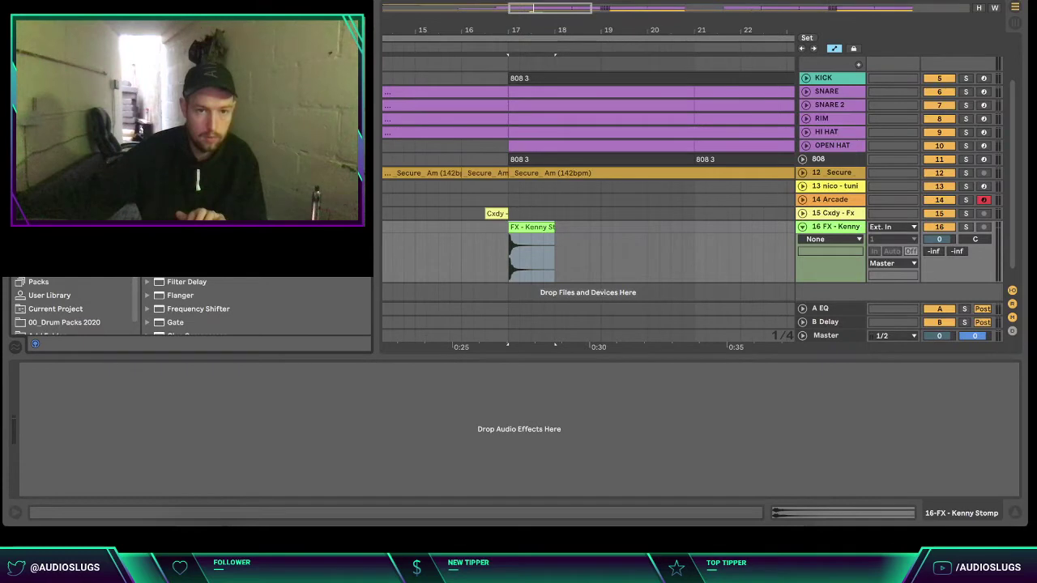
double_click(180, 175)
left_click(99, 417)
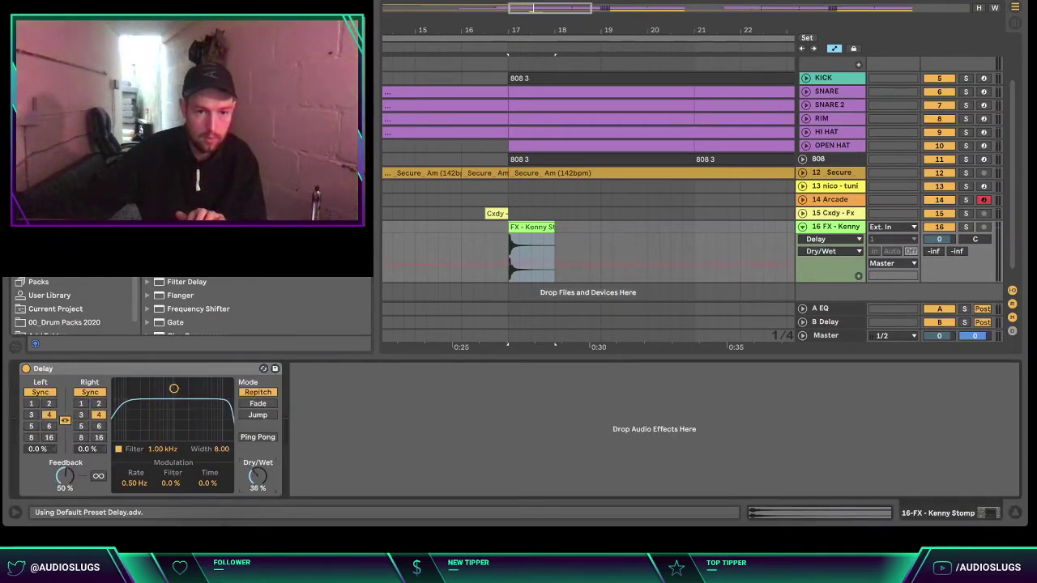
left_click(262, 438)
key("space")
left_click_drag(940, 240, 941, 259)
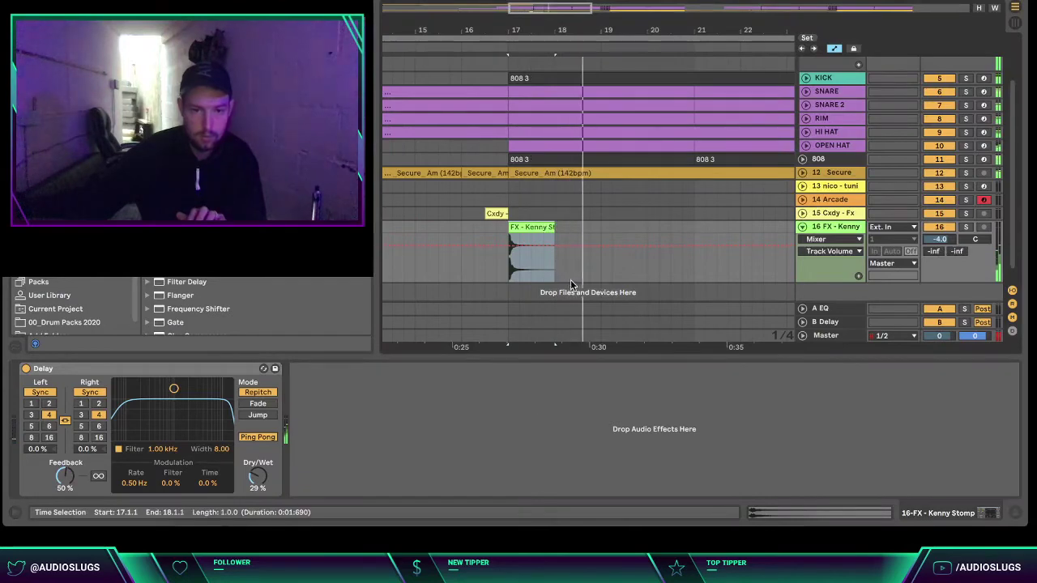
- Copy the Kenny Stomp clip to bars 25, 29, 41, 49 and 53, and fold its track
left_click_drag(528, 30, 519, 7)
mouse_move(514, 224)
left_mouse_down()
mouse_move(491, 212)
mouse_move(580, 217)
mouse_move(573, 230)
mouse_move(532, 215)
left_mouse_up()
key("ctrl+d")
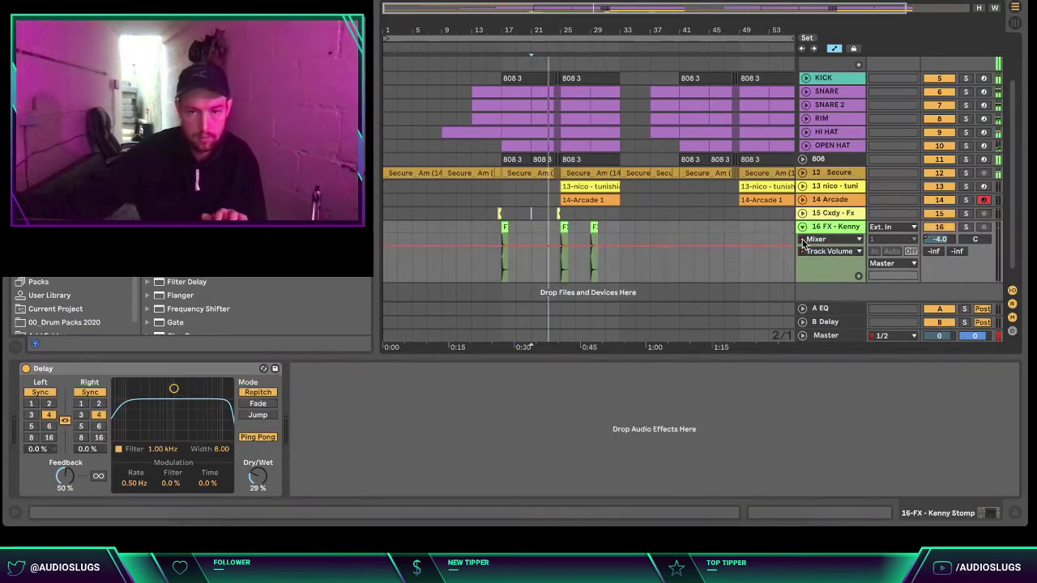
mouse_move(615, 277)
left_mouse_down()
mouse_move(544, 225)
mouse_move(457, 194)
mouse_move(469, 213)
mouse_move(585, 243)
mouse_move(606, 272)
mouse_move(619, 268)
left_mouse_up()
left_click_drag(593, 227, 767, 240)
left_click(742, 265)
left_click(802, 227)
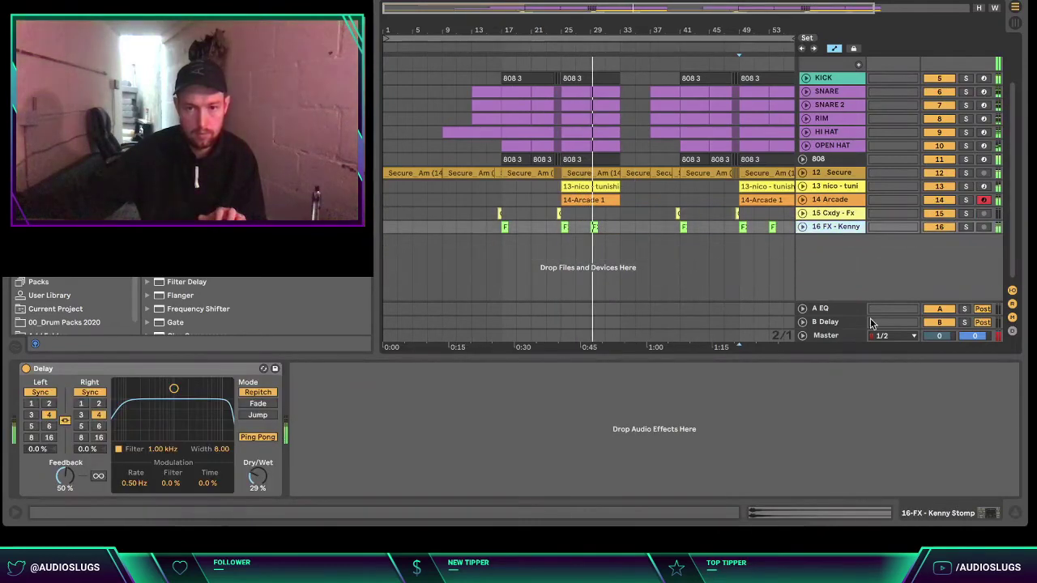
- Find KENNY BEATS CRASH 3 in the drum packs folder and place it on a new audio track at bar 25
left_click(1010, 513)
left_click(64, 322)
key("ctrl+f")
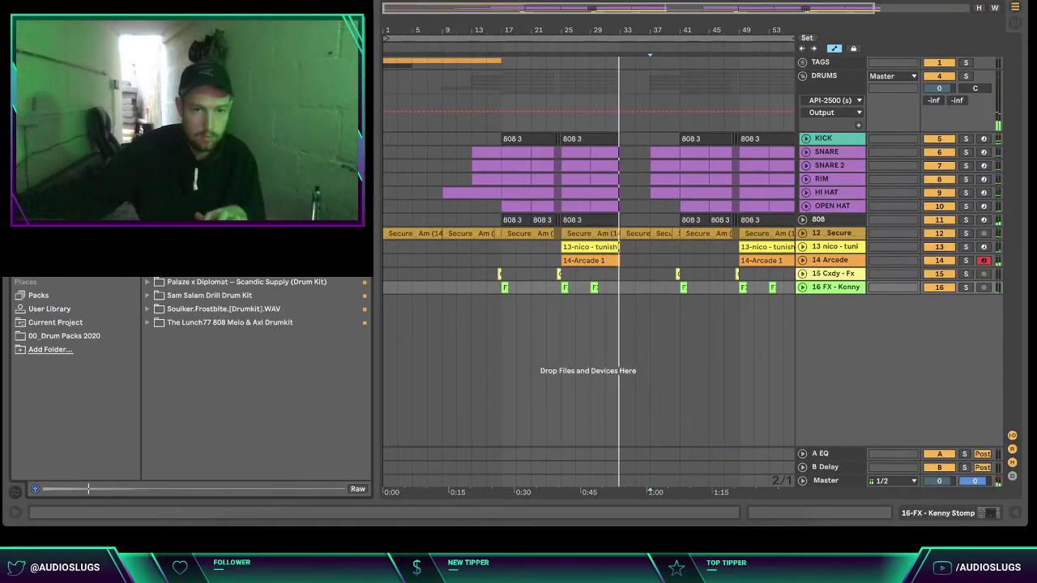
left_click(577, 341)
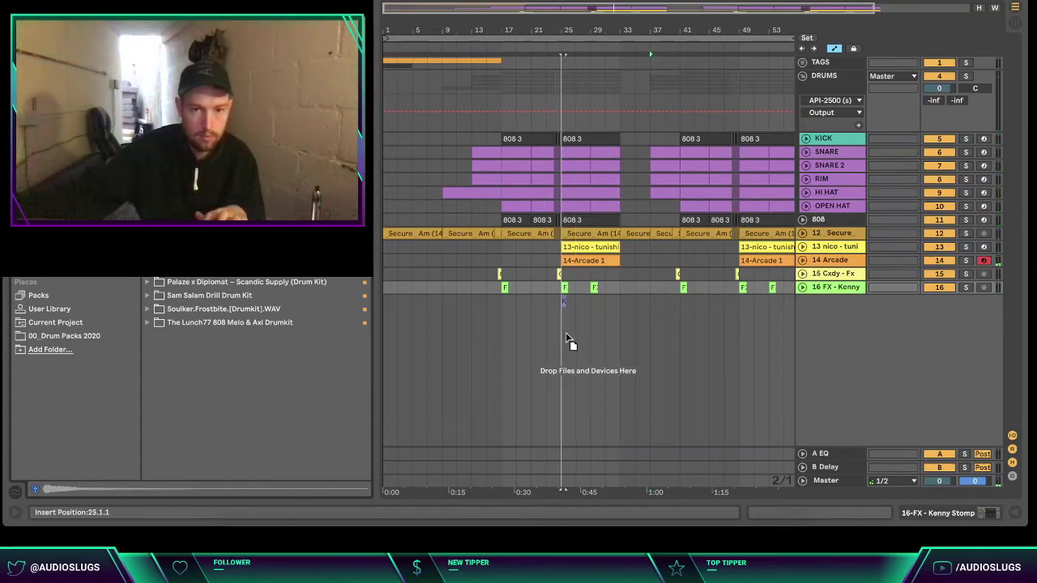
left_click_drag(566, 338, 568, 339)
key("space")
- Repeat the crash clip every half bar from bar 25 up to bar 33
left_click_drag(566, 31, 567, 122)
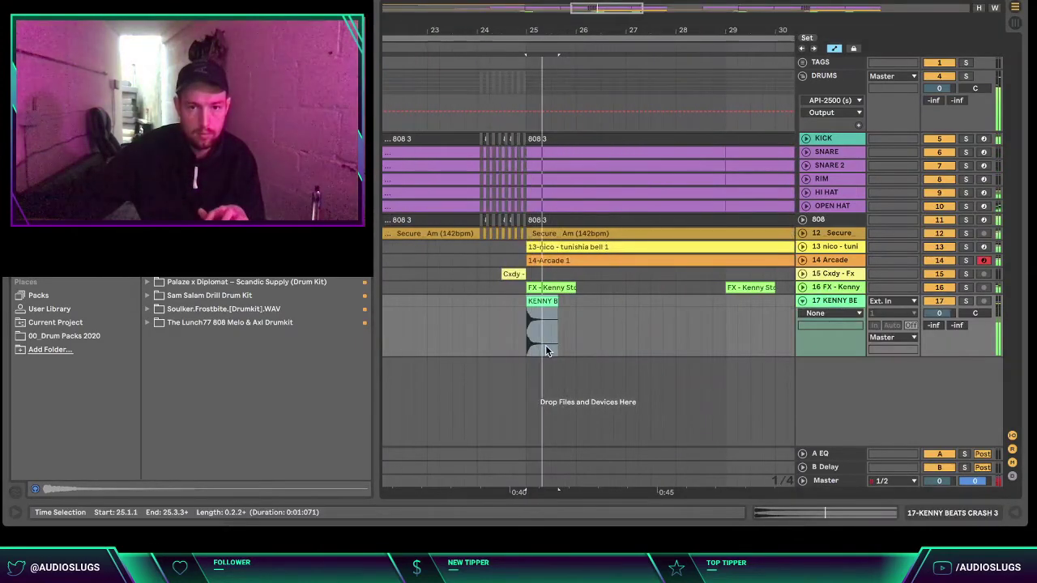
key("ctrl+d")
key("ctrl+d")
key("ctrl+d")
key("ctrl+d")
key("ctrl+d")
key("ctrl+d")
key("ctrl+d")
key("ctrl+d")
key("ctrl+d")
key("ctrl+d")
key("ctrl+d")
key("ctrl+d")
key("ctrl+d")
key("ctrl+d")
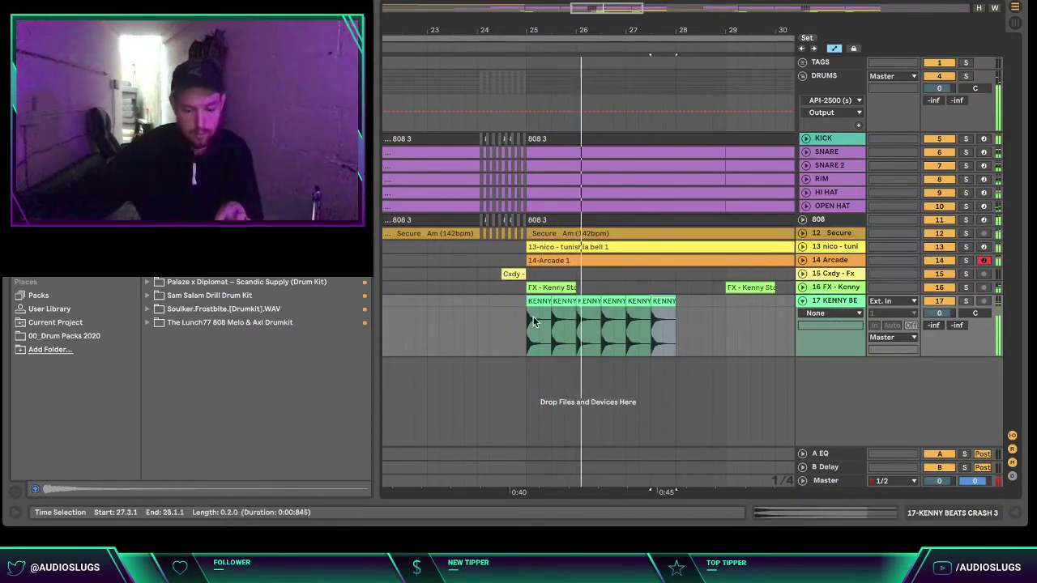
key("ctrl+d")
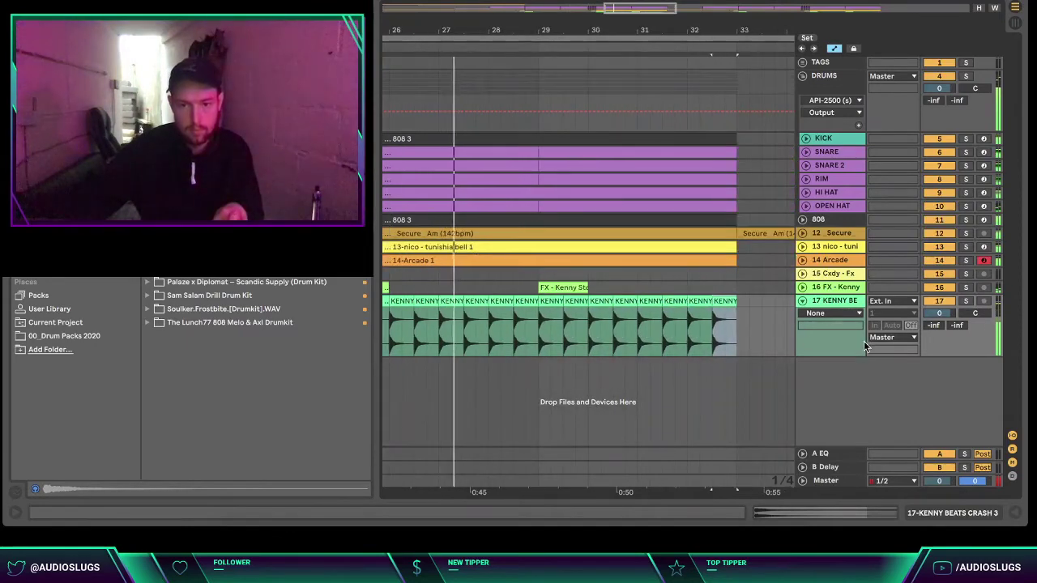
- Set the crash track's volume to -9.8 dB, copy its clips to the second drop at bar 49, and fold the track
left_click_drag(939, 313, 939, 330)
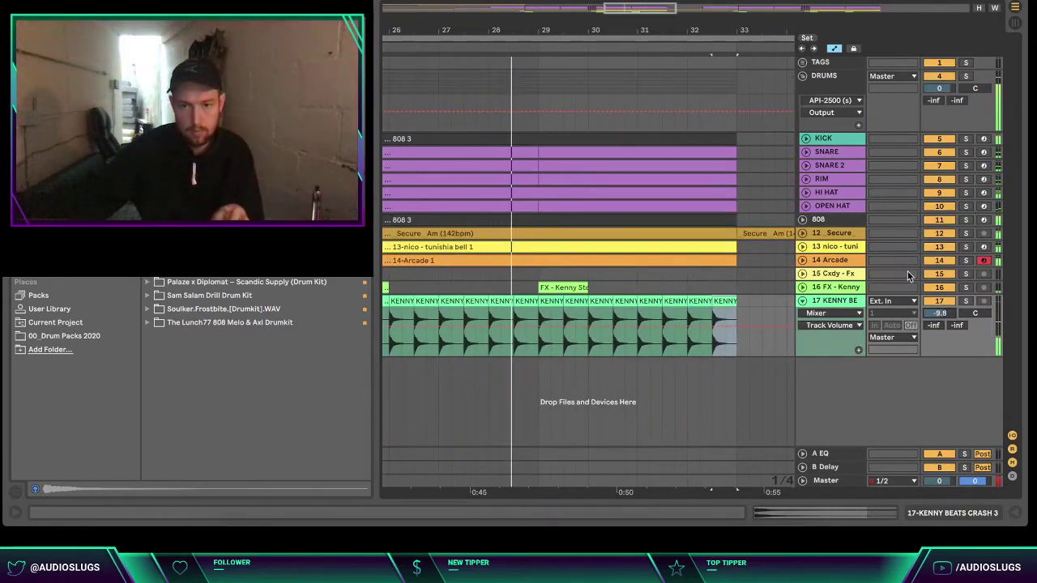
left_click_drag(659, 31, 594, 4)
left_click_drag(540, 299, 702, 302)
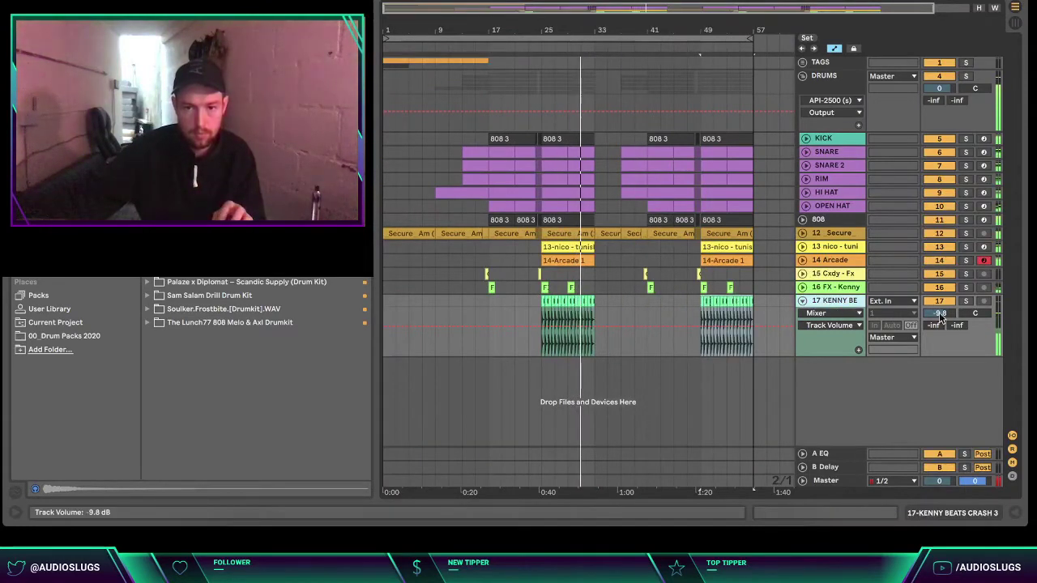
double_click(838, 302)
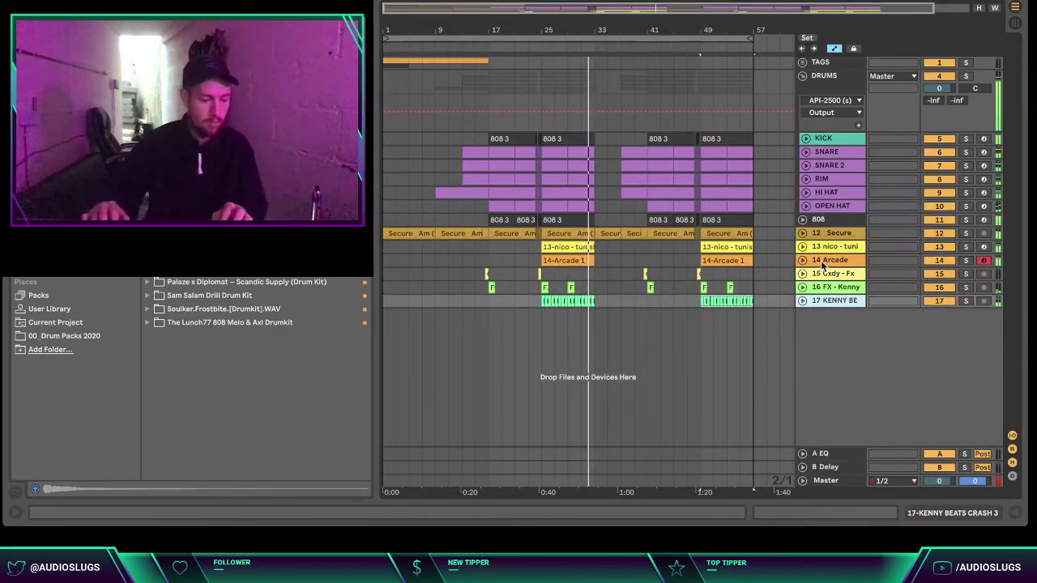
- Fold the DRUMS group, close its API-2500 compressor window, and audition the arrangement
left_click(572, 289)
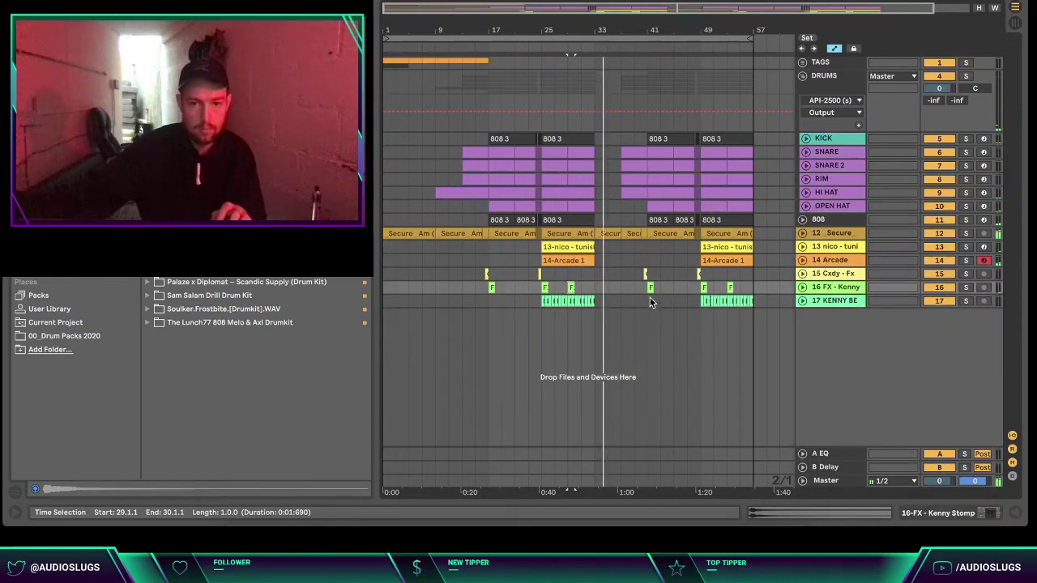
left_click(622, 302)
left_click_drag(622, 34, 622, 30)
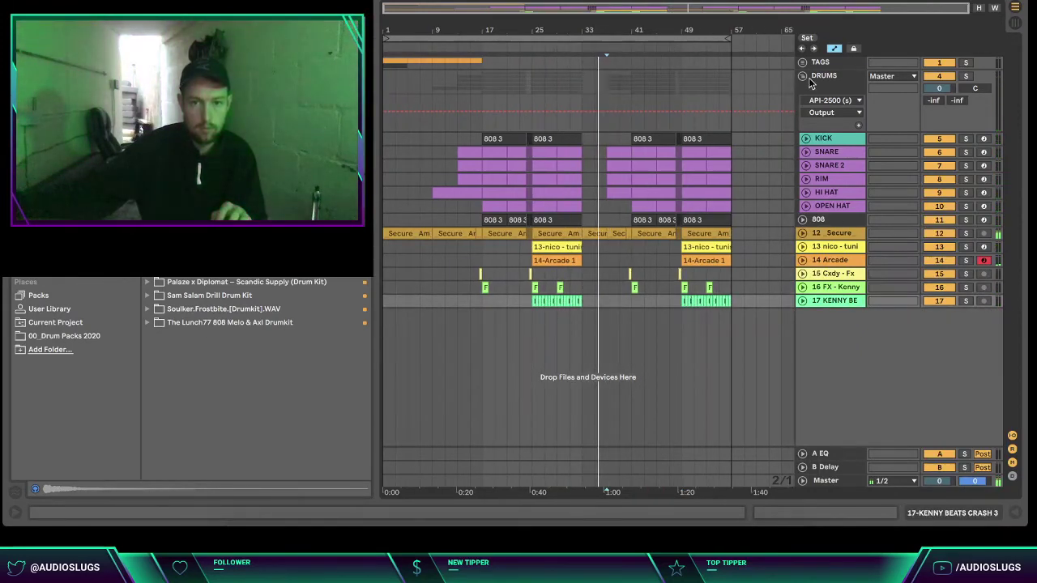
left_click(803, 77)
left_click(212, 44)
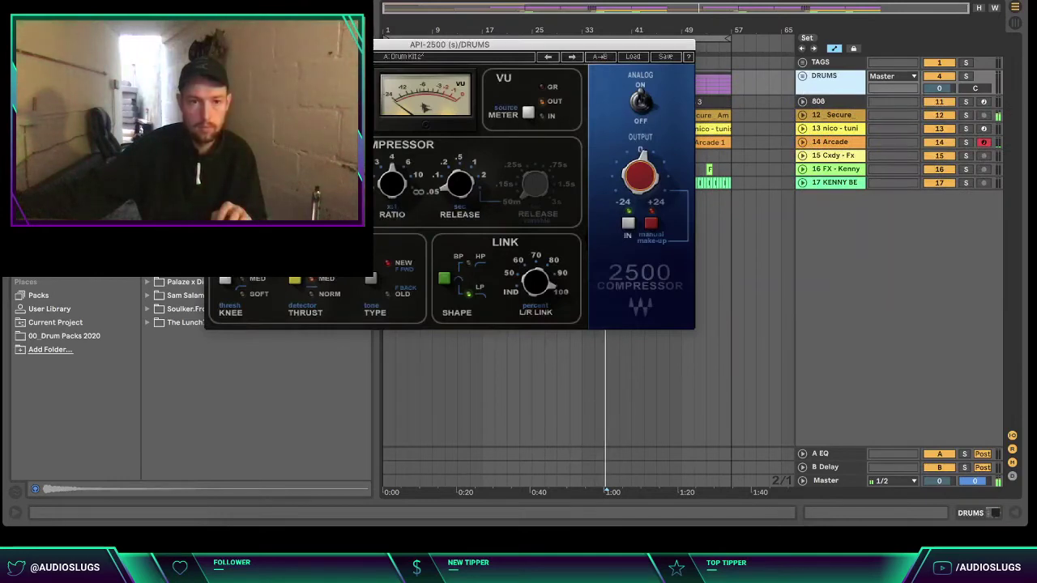
left_click(641, 262)
left_click(1015, 514)
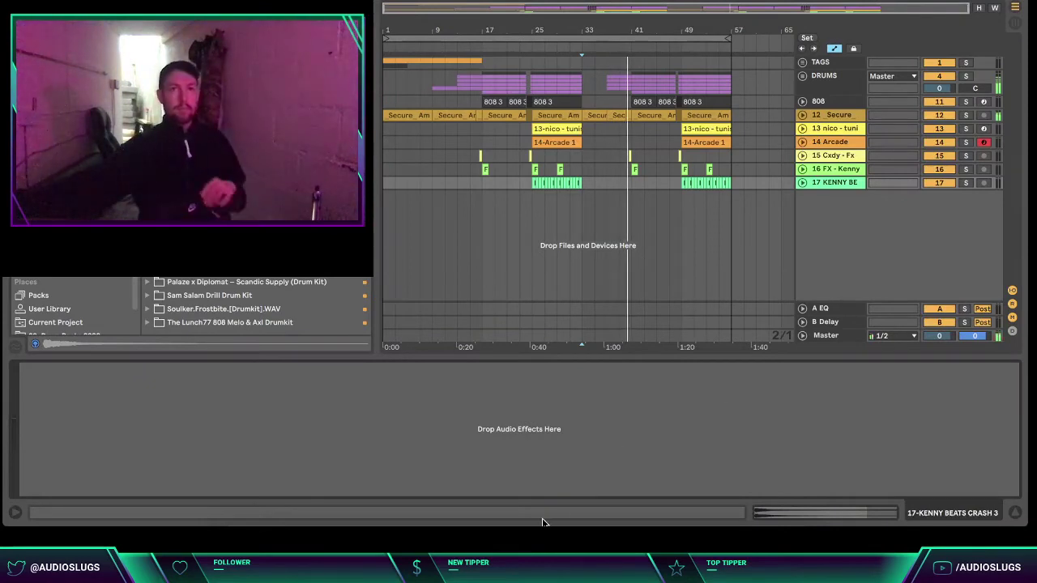
left_click(634, 288)
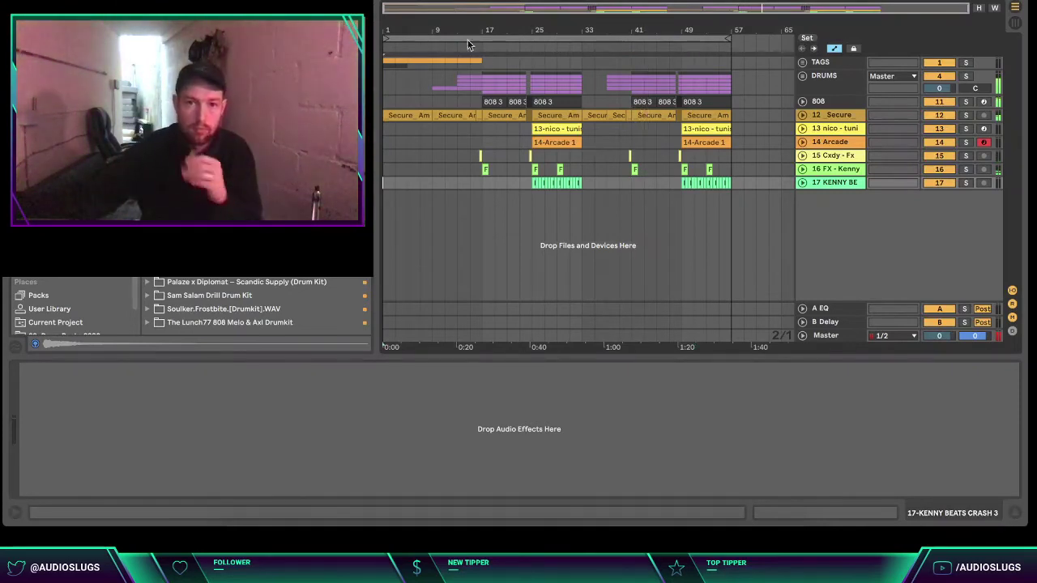
- Save the Live Set as "Audio Sluygs x ProdByMorts - Higher (142BPM)" in the Ableton Project (Aug 2020>) folder
key("super+s")
left_click(526, 124)
left_click(531, 139)
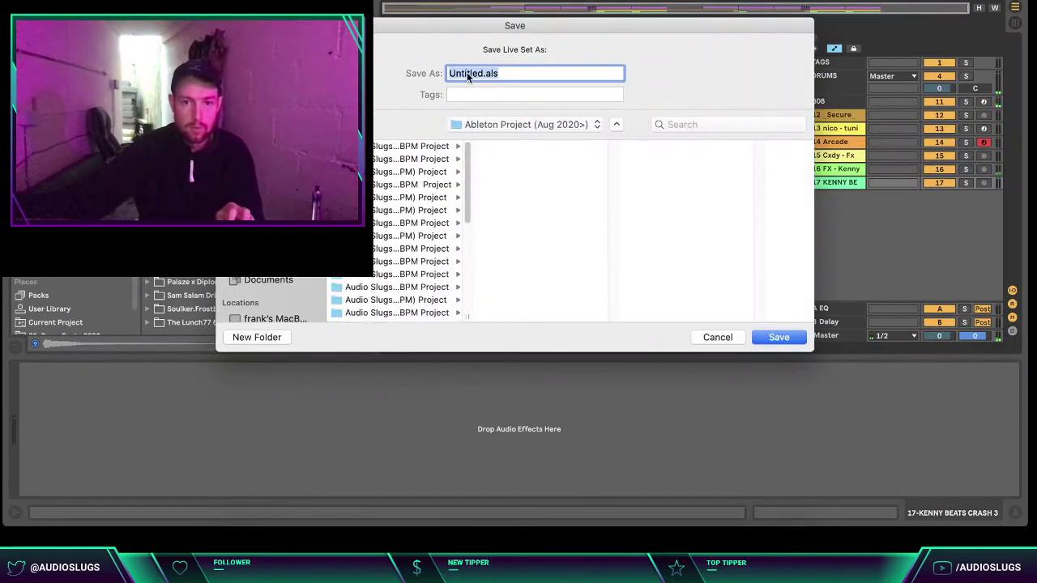
type("Audio Sluygs x ProdByMorts")
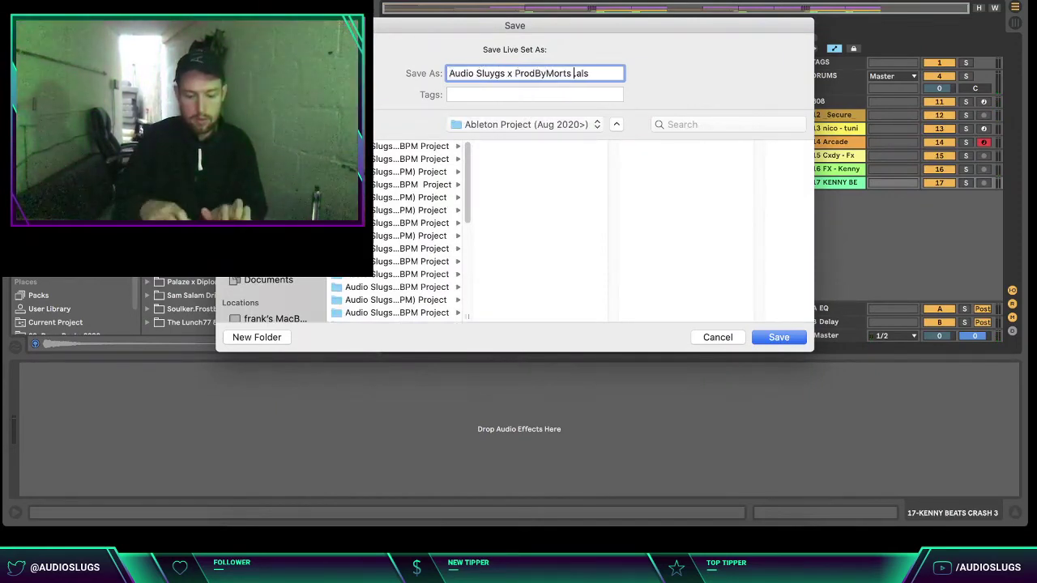
type("- Higher")
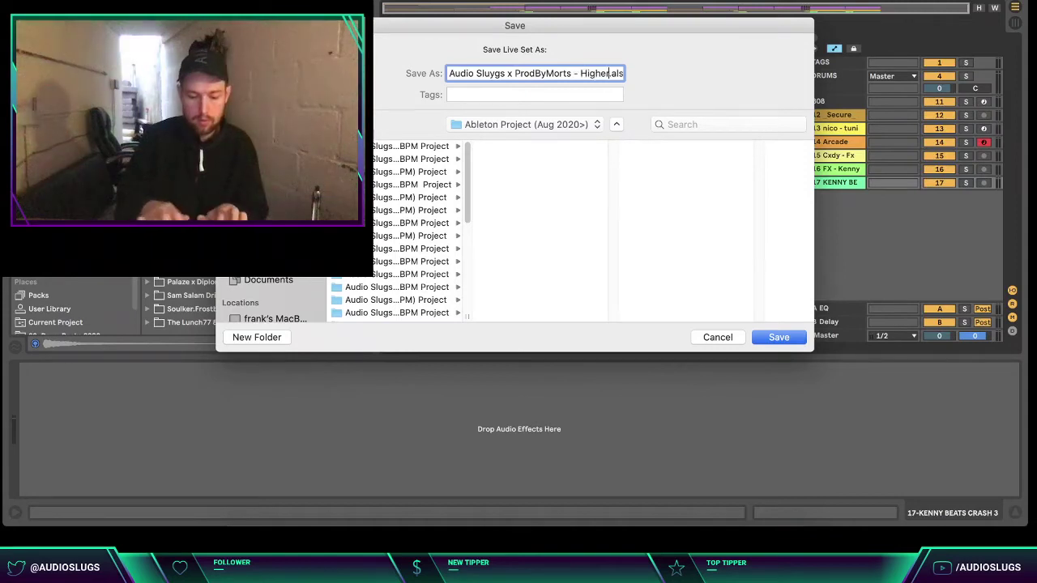
type(" (142BPM)")
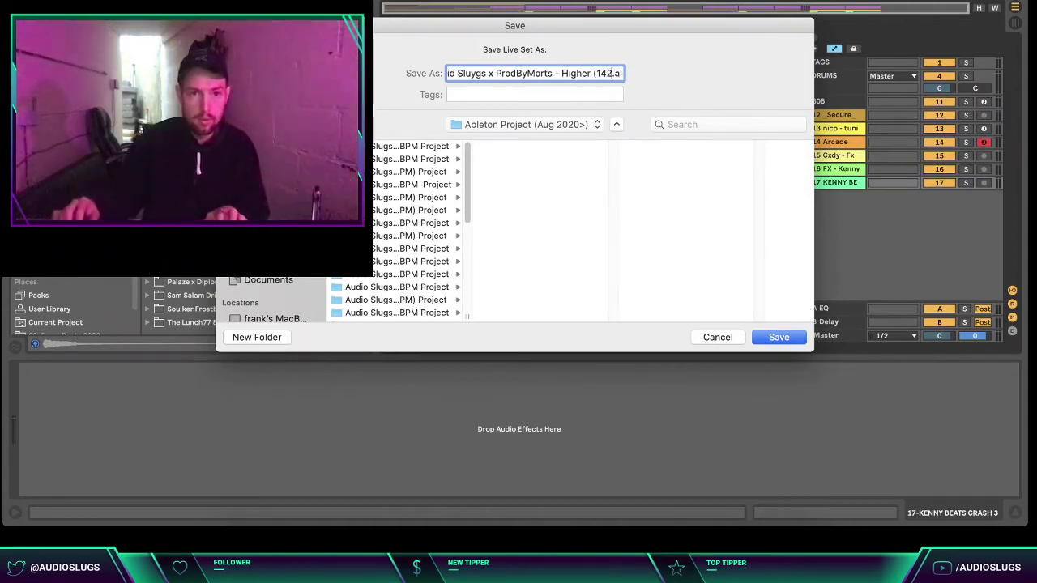
key("Return")
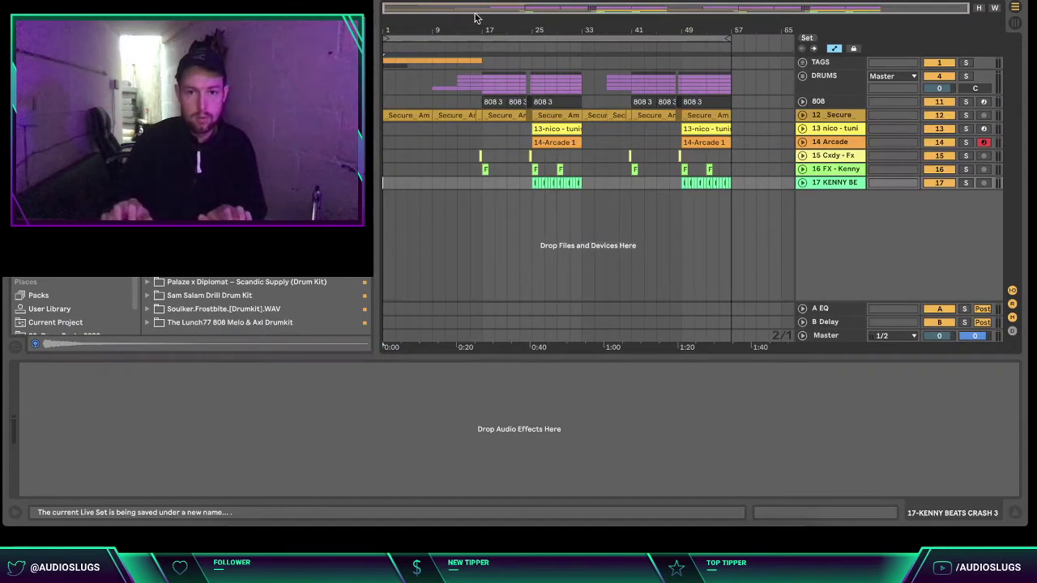
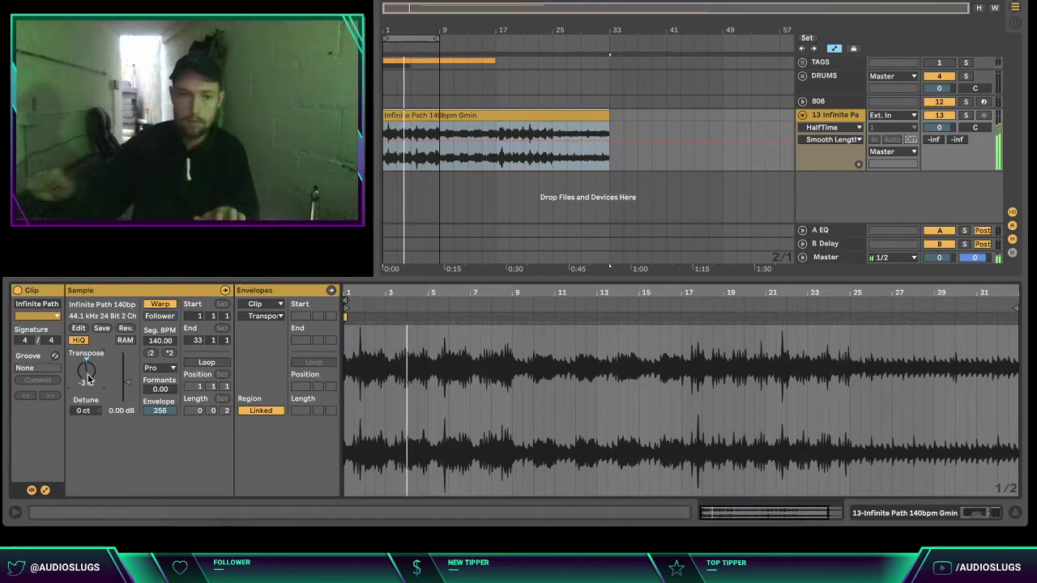
- Set the Infinite Path clip's transpose to 9 st and its gain to 0.50 dB
left_click_drag(128, 382, 127, 379)
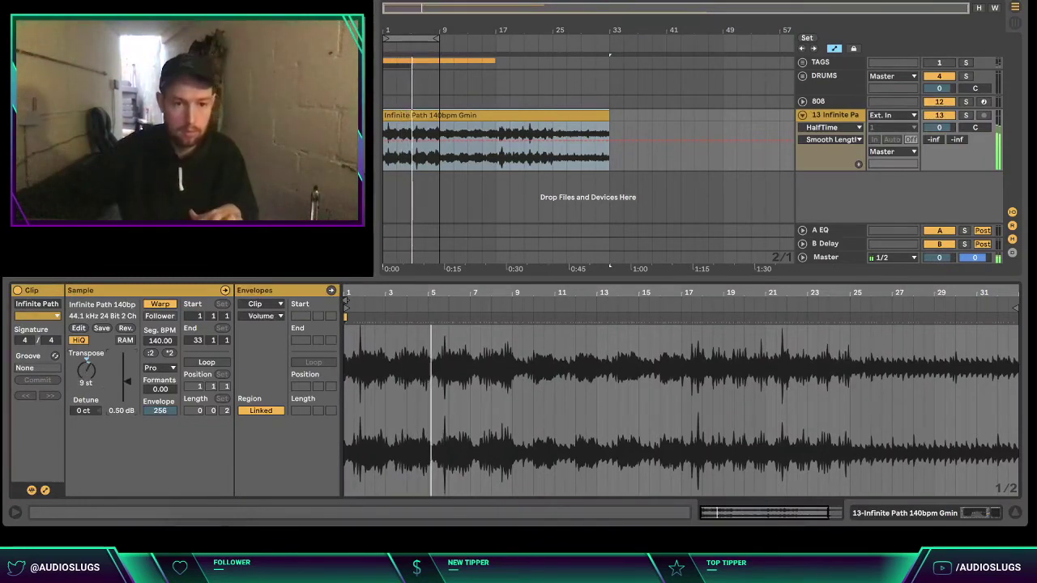
left_click(1017, 514)
left_click(859, 127)
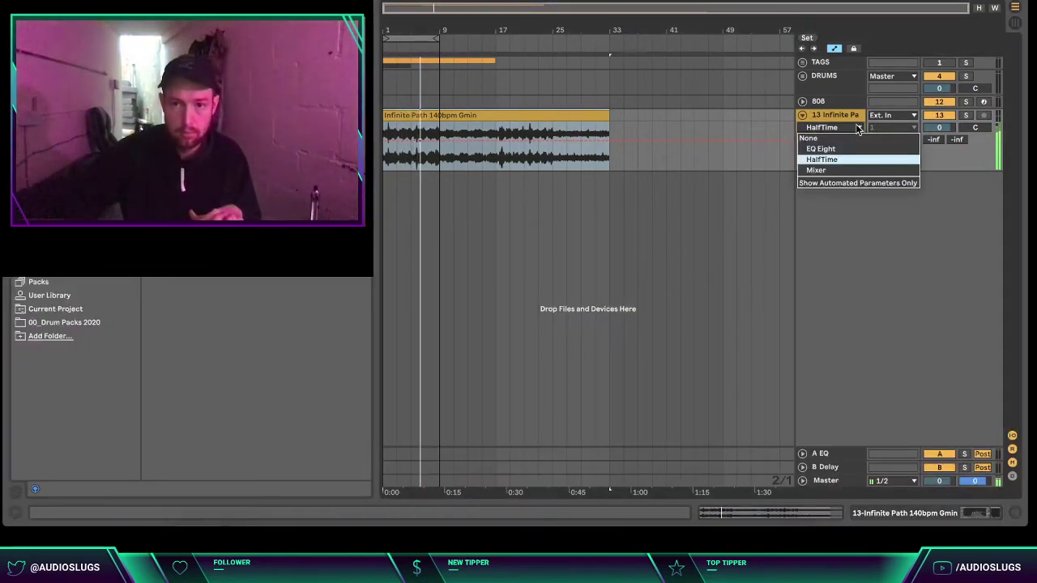
left_click(853, 119)
double_click(450, 116)
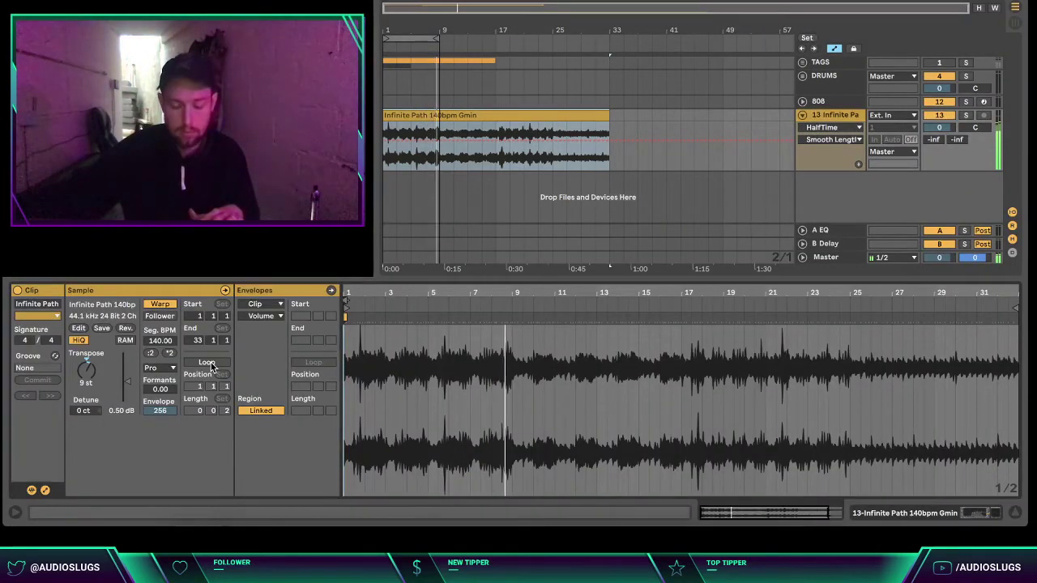
- Arm the 808 track and rehearse a bass part over the looped Infinite Path melody
key("space")
key("space")
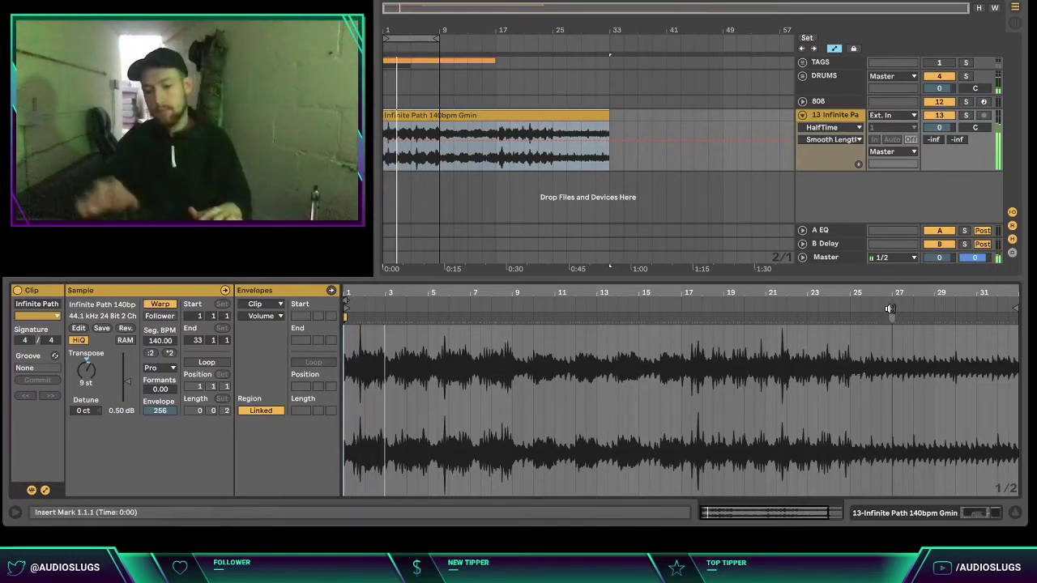
left_click(983, 103)
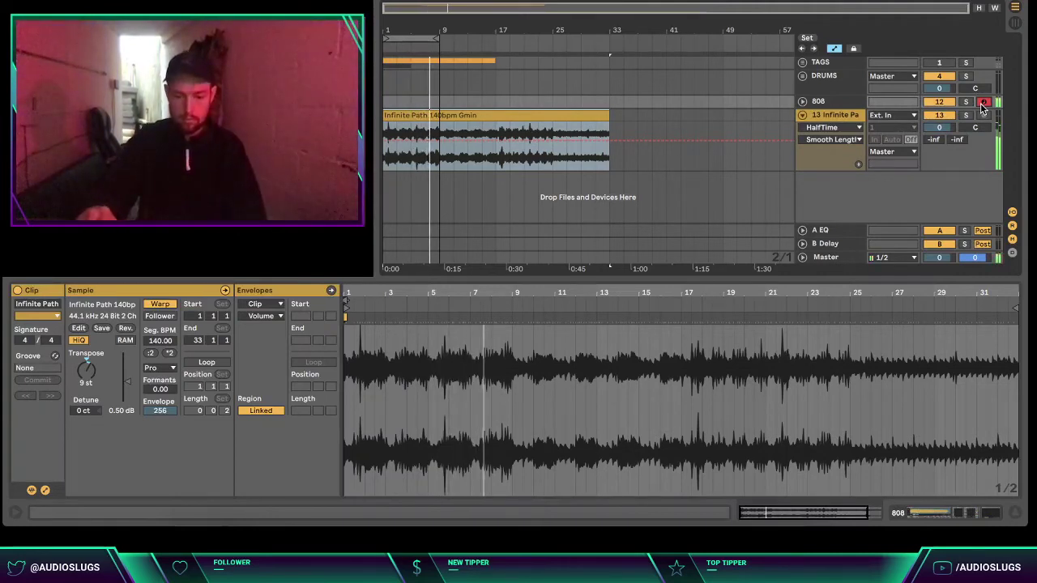
key("space")
key("space")
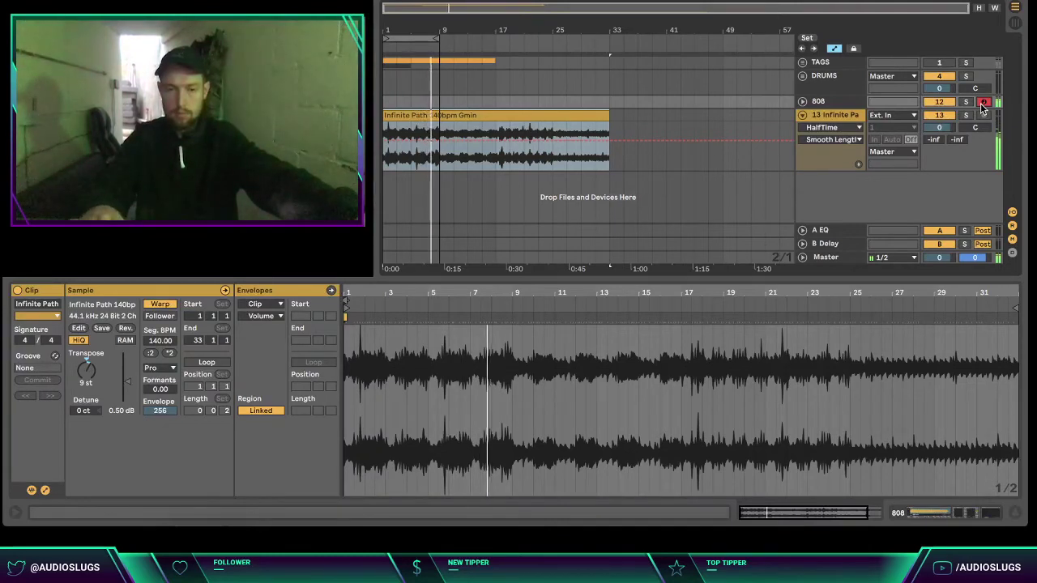
key("space")
key("space")
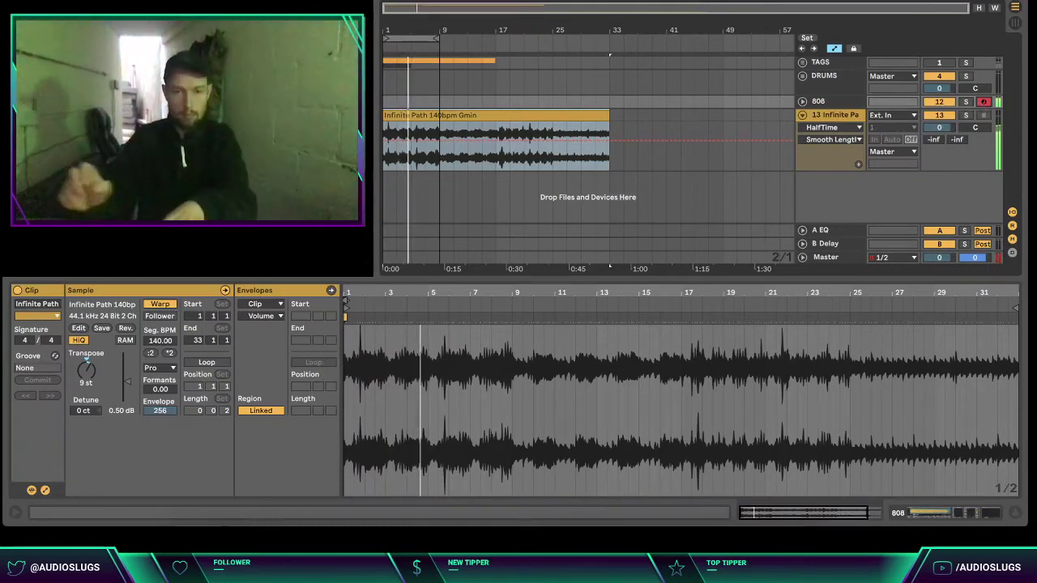
- Record an eight-bar 808 part over the Infinite Path loop from bar 1, and end the recording
key("space")
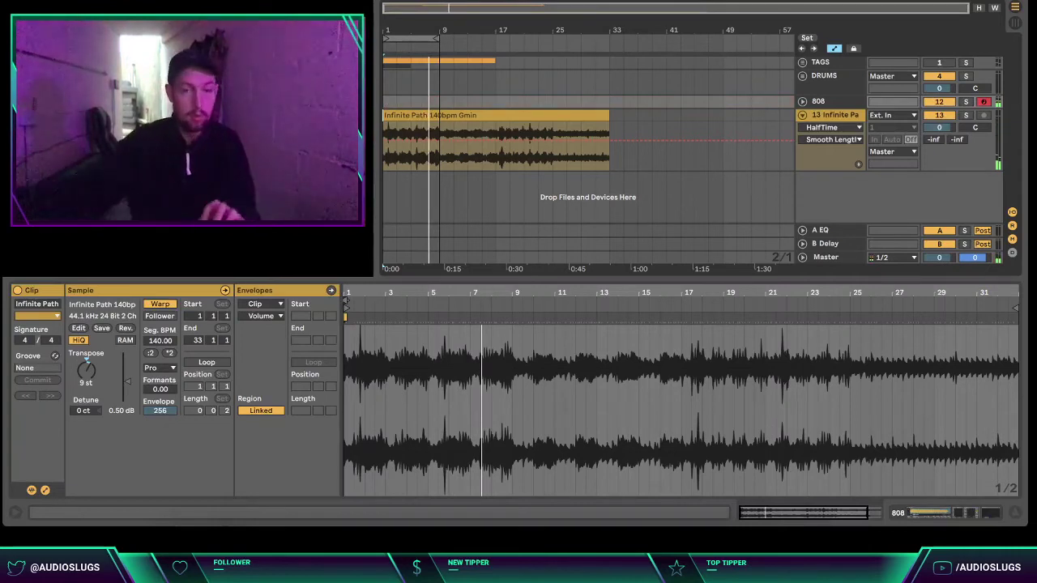
key("space")
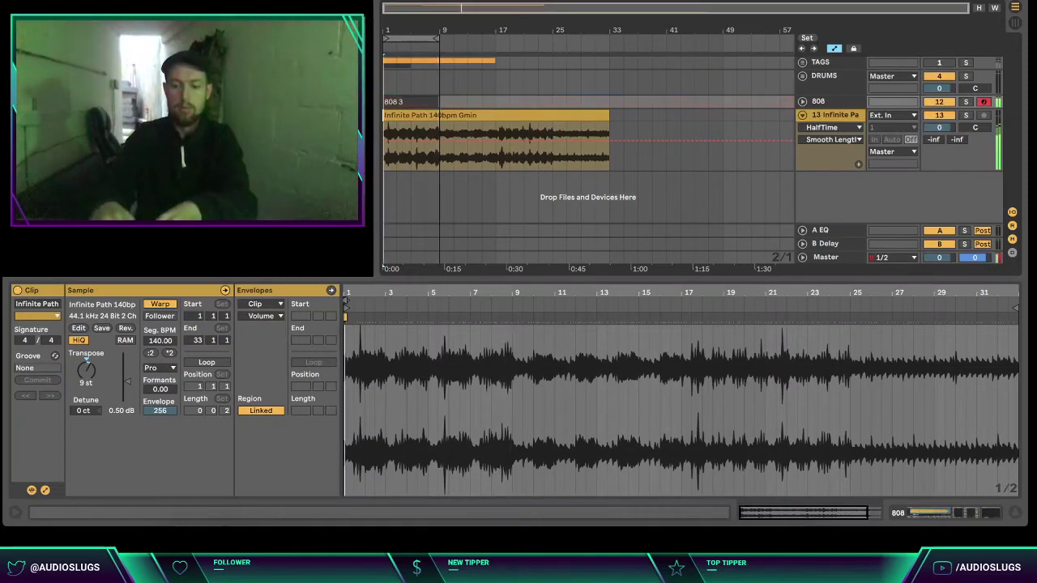
key("F9")
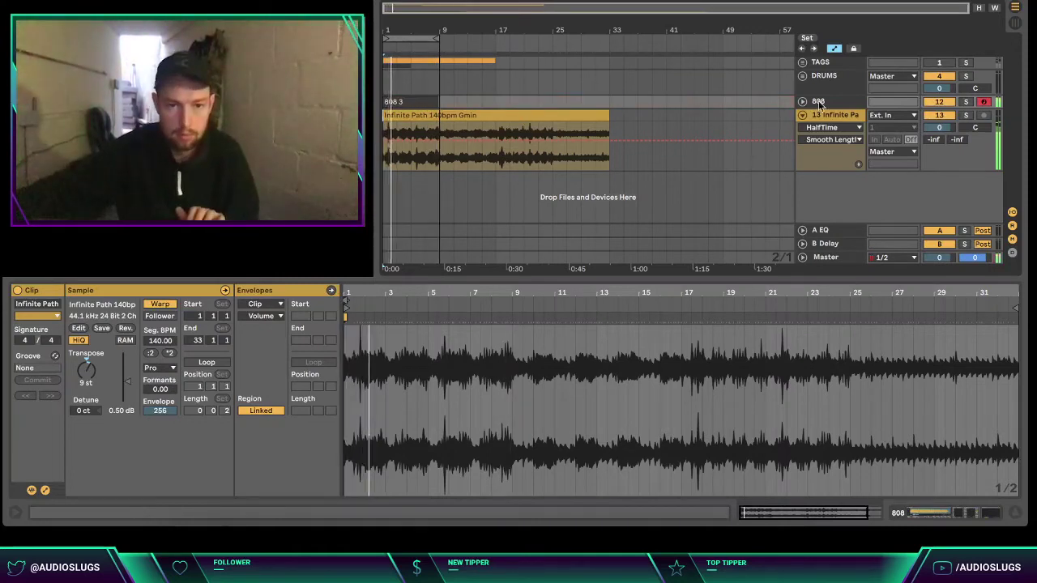
- Unfold the 808 track, open the recorded clip, and apply Legato to all its notes
left_click(802, 101)
left_click(408, 114)
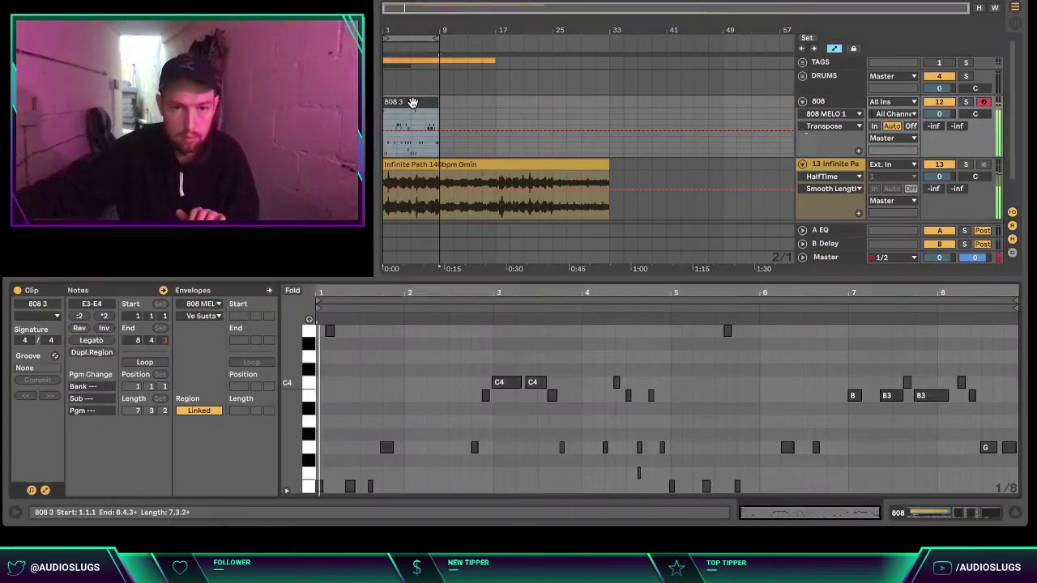
left_click(93, 341)
- Nudge the two E3 notes in the middle of bar 1 slightly later, and reapply Legato to all notes
left_click(392, 364)
left_click(352, 424)
left_click_drag(380, 485, 331, 493)
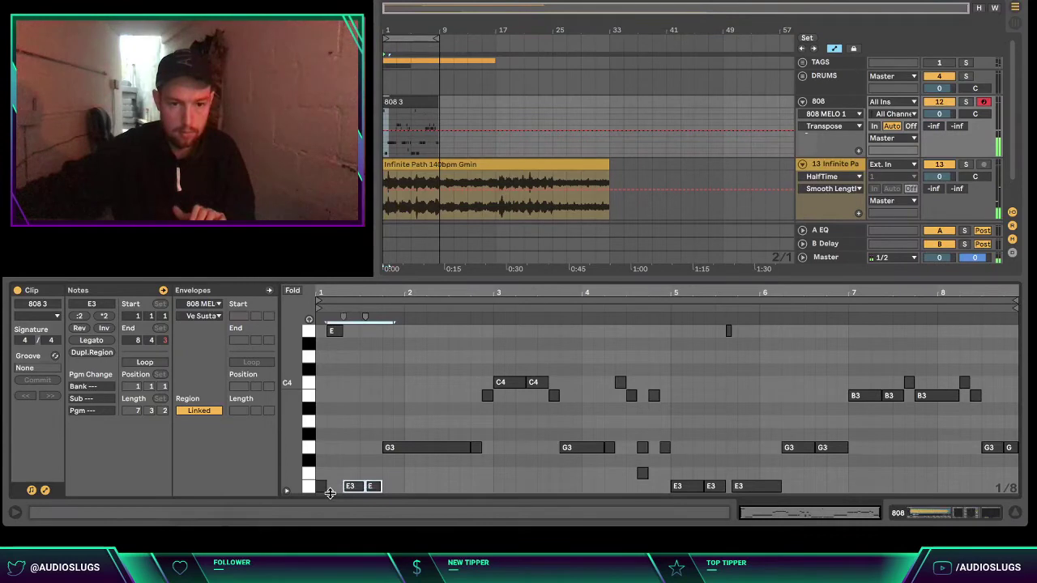
key("Right")
left_click(461, 477)
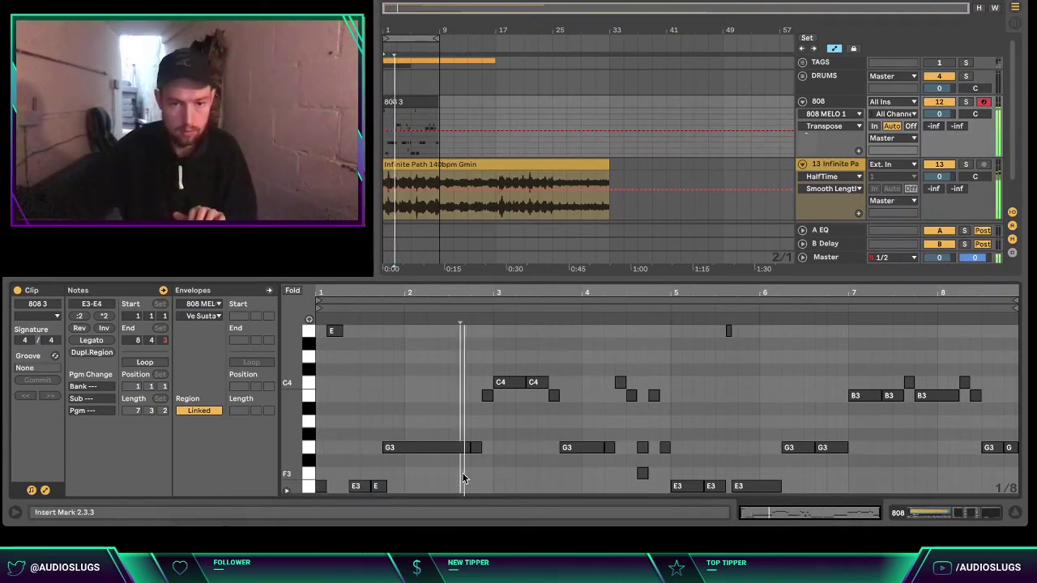
key("ctrl+a")
left_click(93, 341)
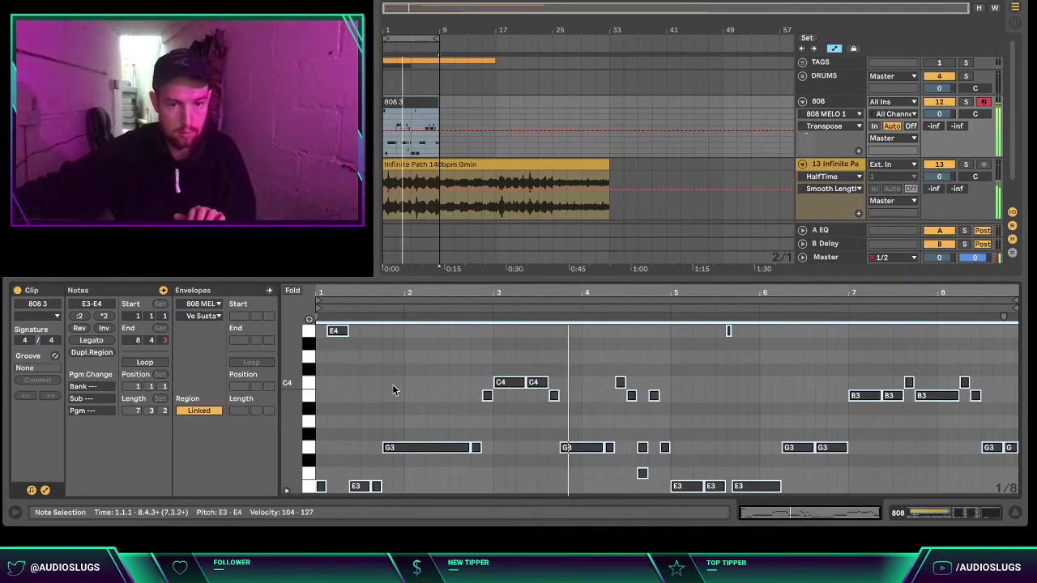
- Delete the F3 note near the end of bar 4 in the 808 clip
left_click(395, 390)
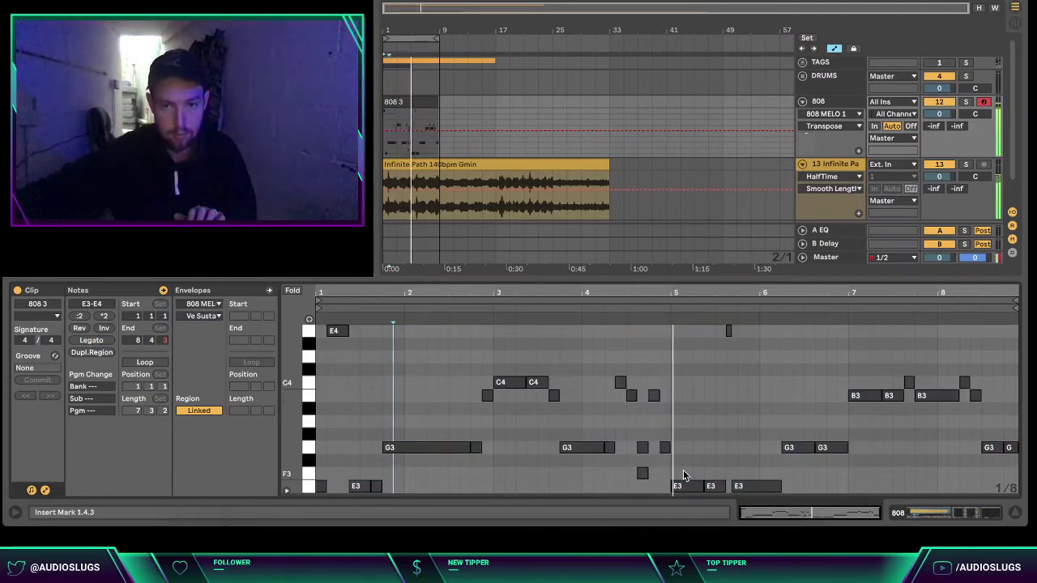
left_click(641, 474)
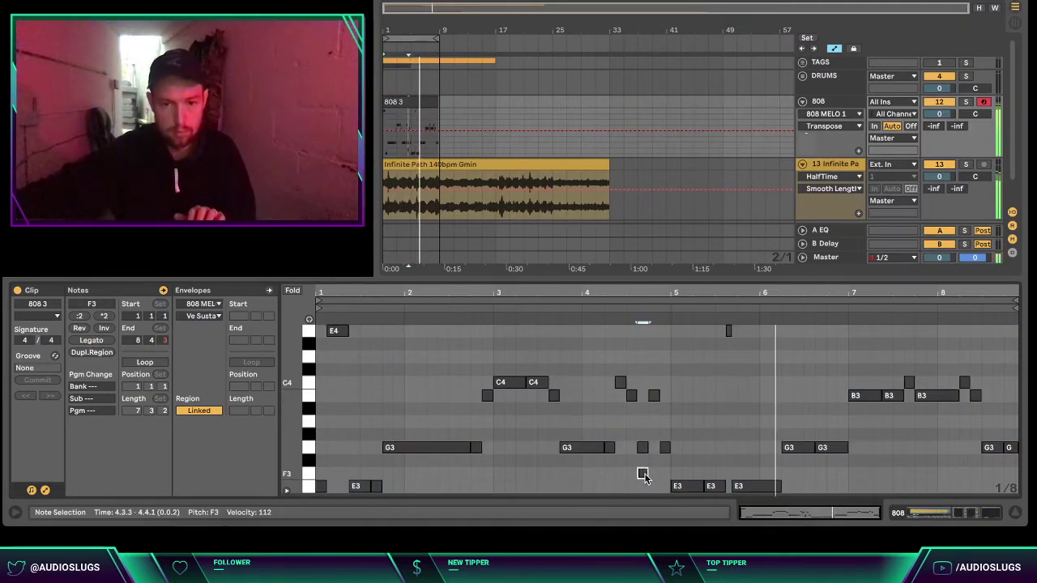
key("Delete")
- Nudge the long E3 note at the end of bar 5 slightly later, and reapply Legato to all notes
left_click(756, 487)
key("Right")
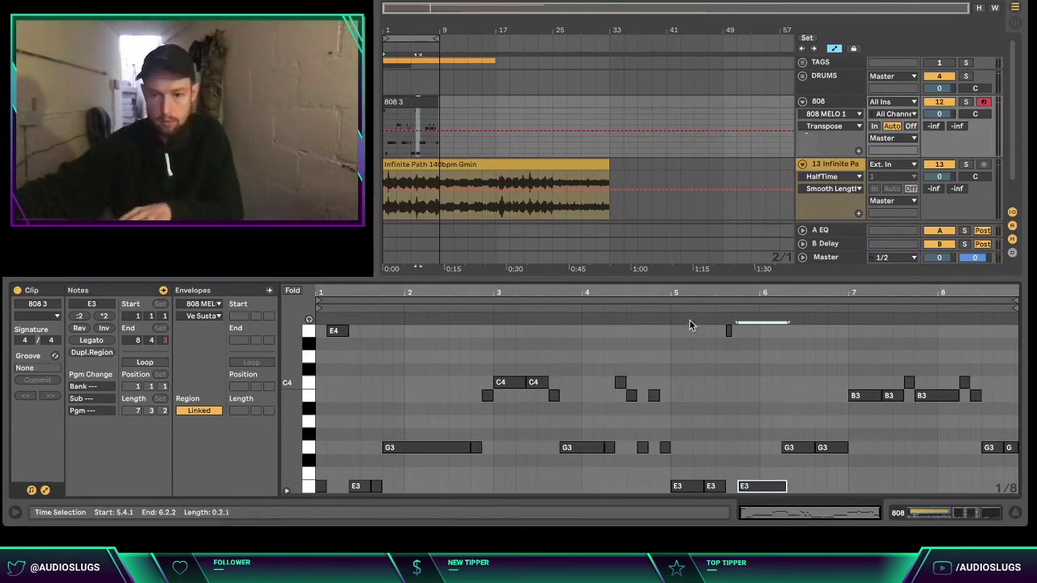
left_click(749, 365)
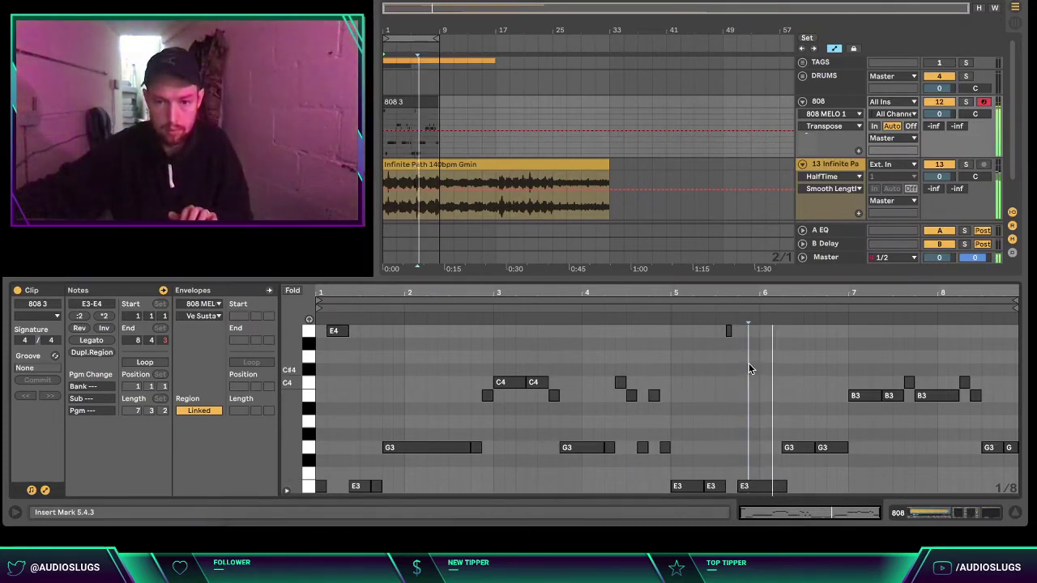
left_click(94, 341)
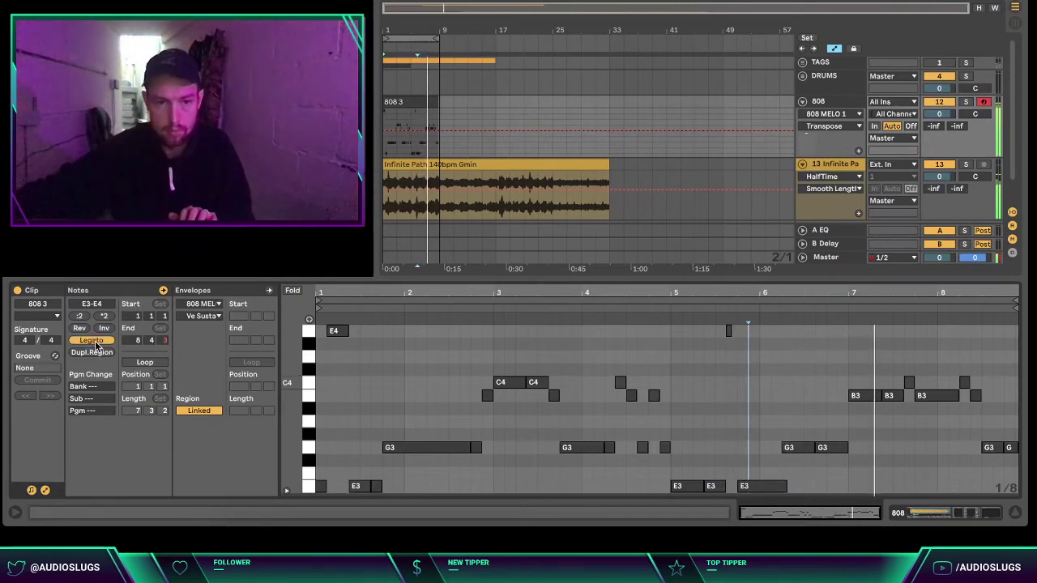
left_click(753, 409)
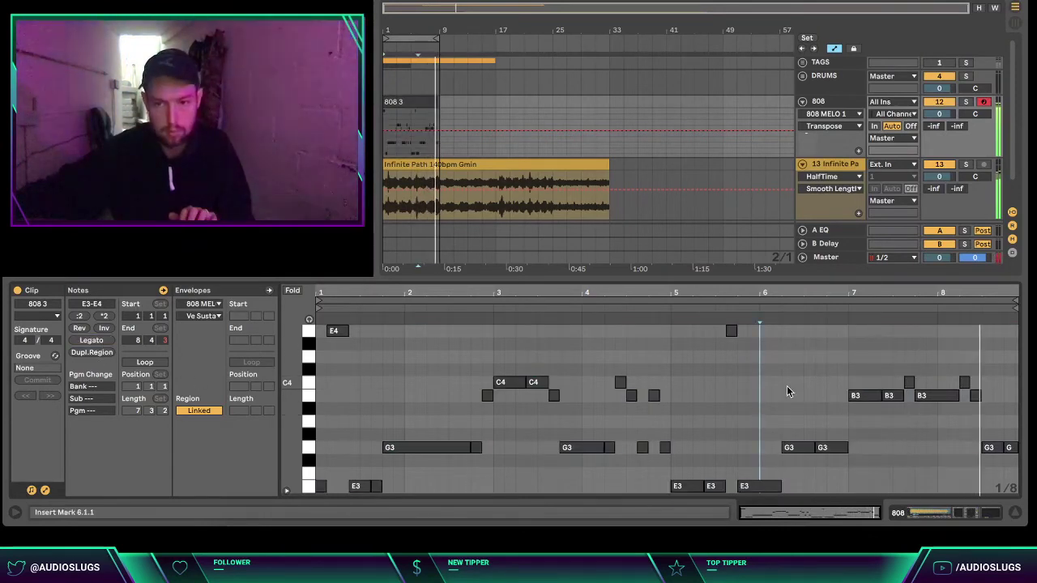
- Split the 808 clip at bar 5, lengthen its second half, and cut it off exactly at bar 9
left_click(423, 118)
key("ctrl+e")
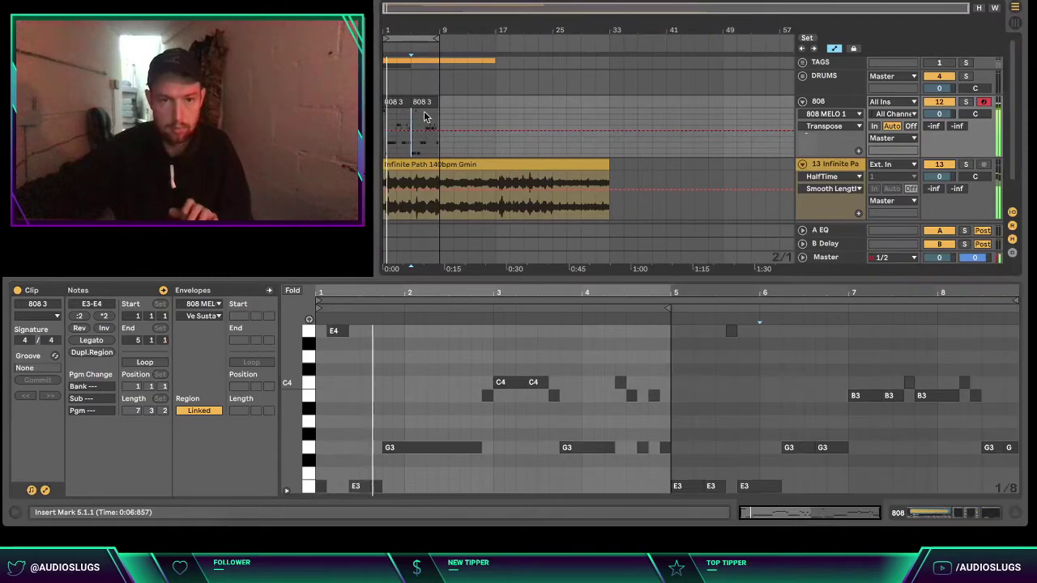
left_click(430, 102)
left_click_drag(439, 102, 452, 103)
left_click(438, 113)
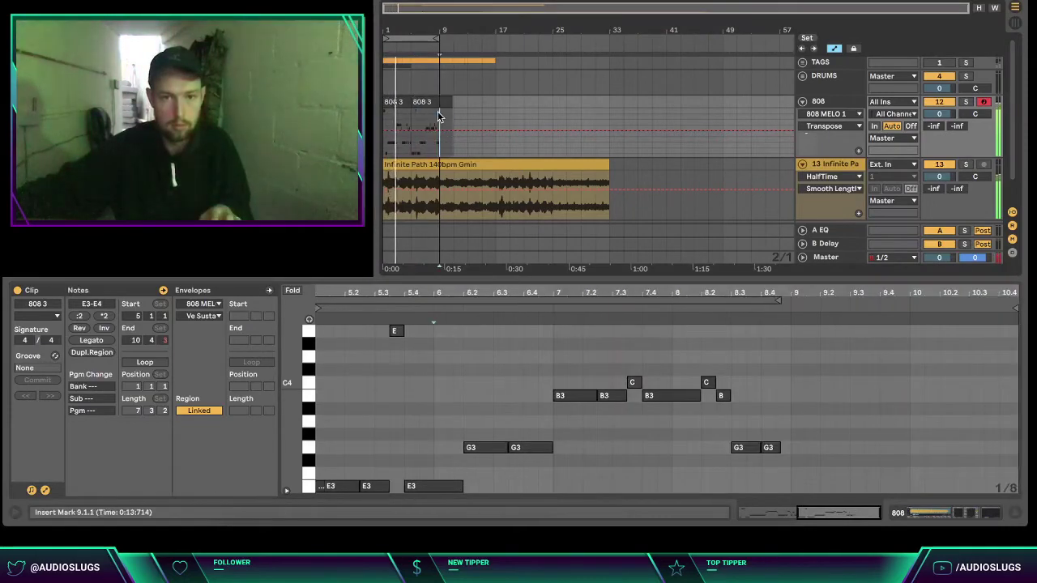
key("ctrl+e")
left_click(456, 118)
- Rearrange the two four-bar 808 clips so the former second half starts at bar 1
left_click_drag(459, 110, 405, 110)
left_click(428, 103, "shift")
left_click_drag(512, 103, 523, 103)
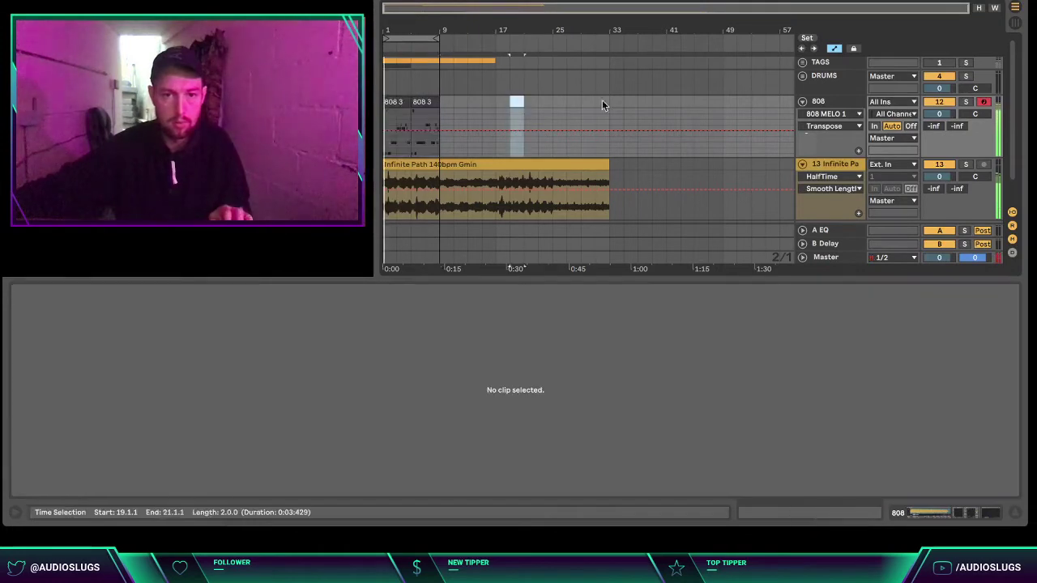
- Load the rio - area51 808 sample into the 808 track and listen to it with the melody
left_click(816, 103)
key("space")
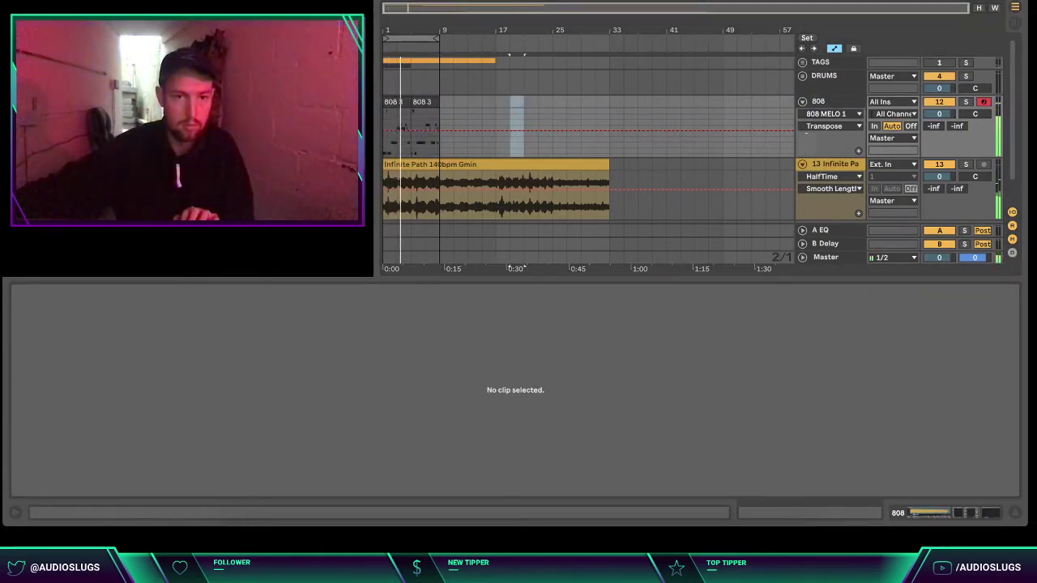
left_click(843, 107)
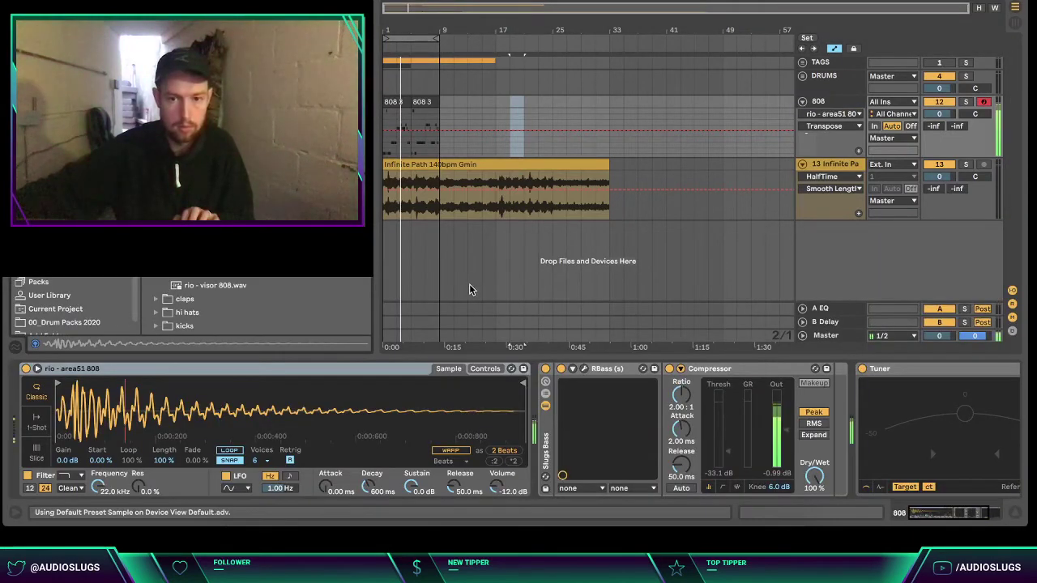
key("space")
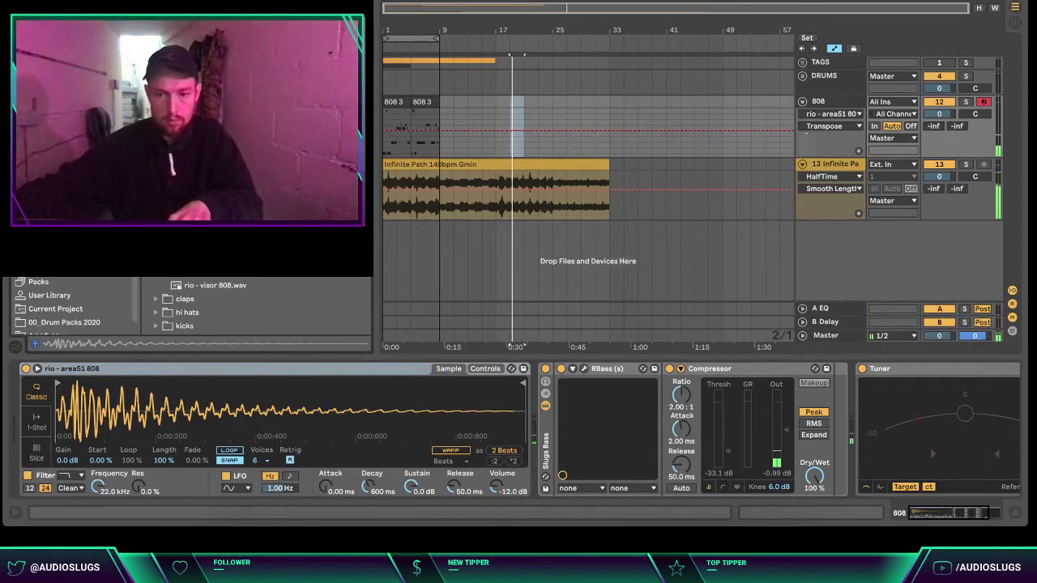
key("space")
key("Home")
key("space")
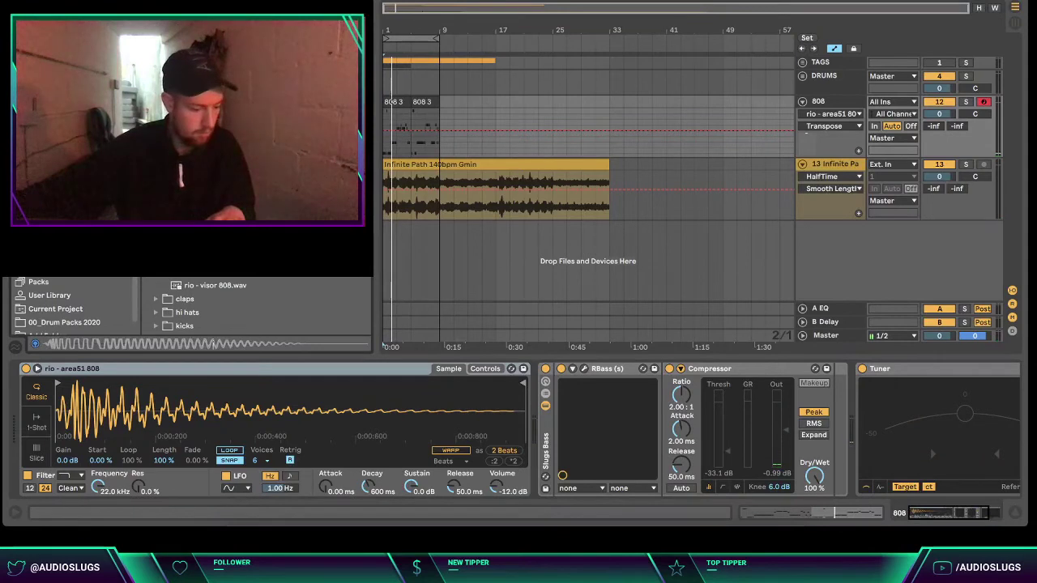
- Browse another drum kit's 808 samples and load 808 (Dama) into the 808 track
key("Left")
scroll(251, 306, "up", 5)
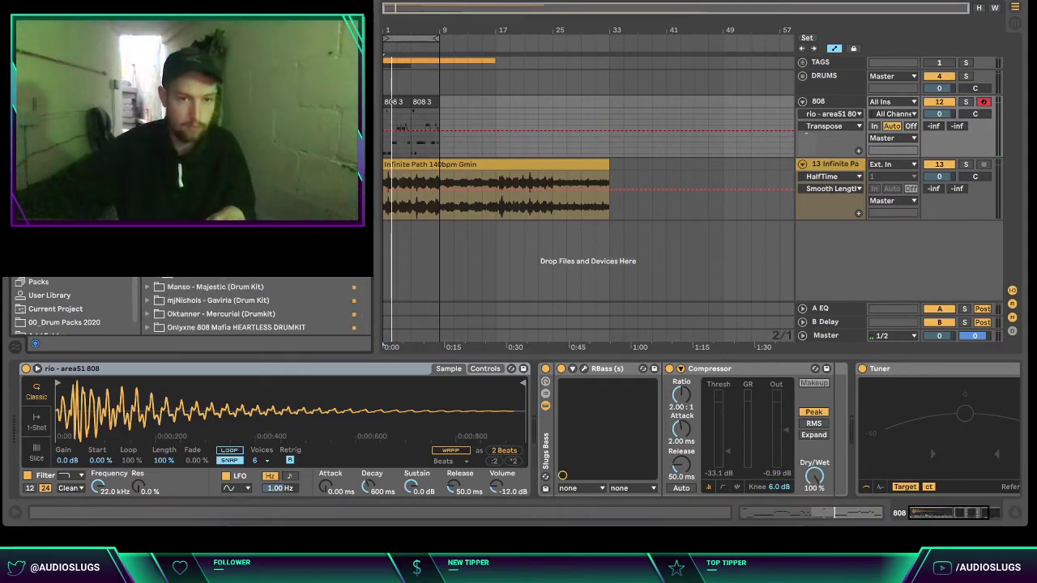
key("Right")
key("Down")
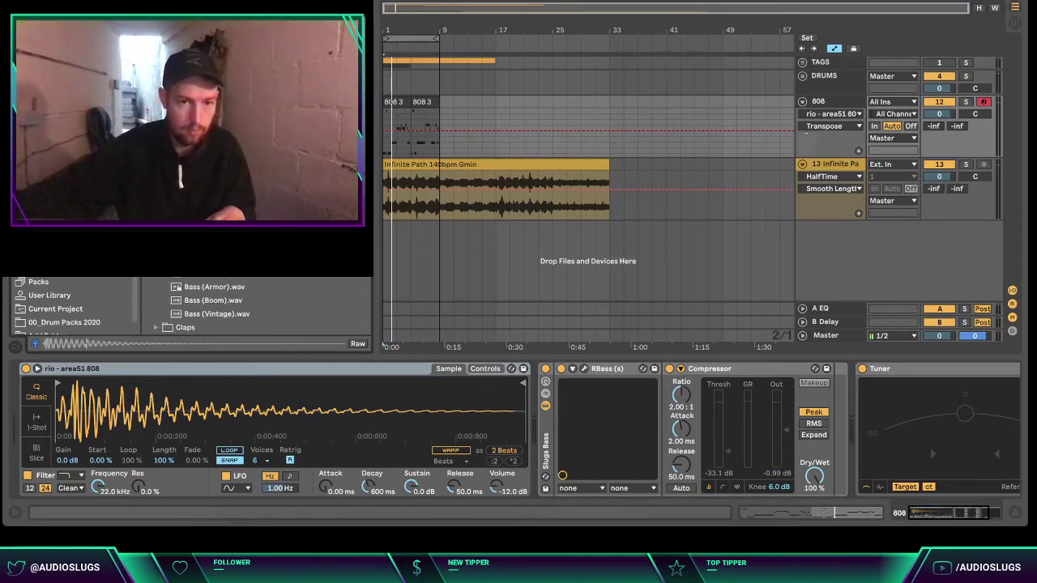
key("Return")
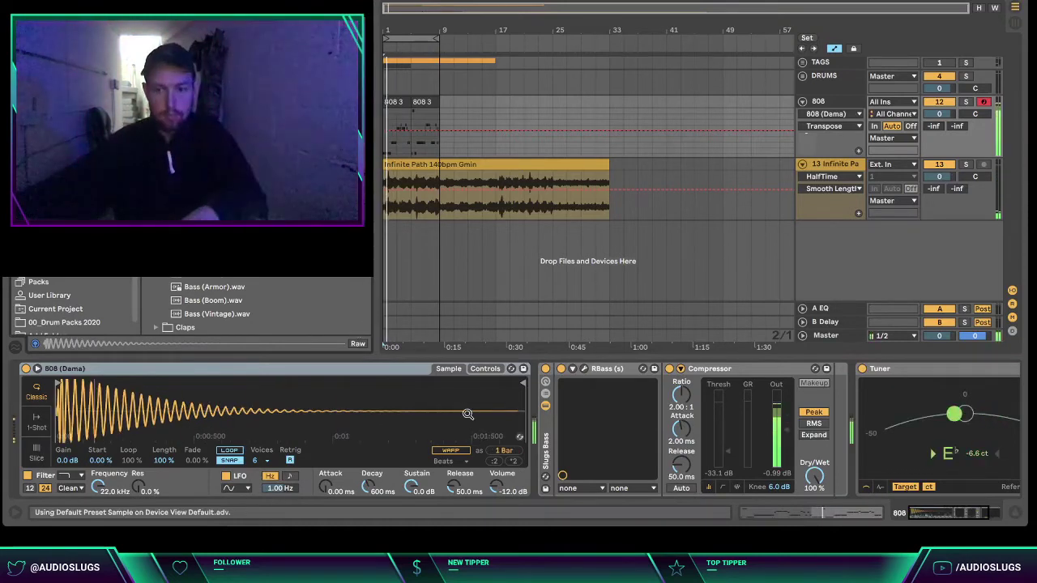
- Set the 808 (Dama) sampler's detune to -13 ct
left_click(485, 369)
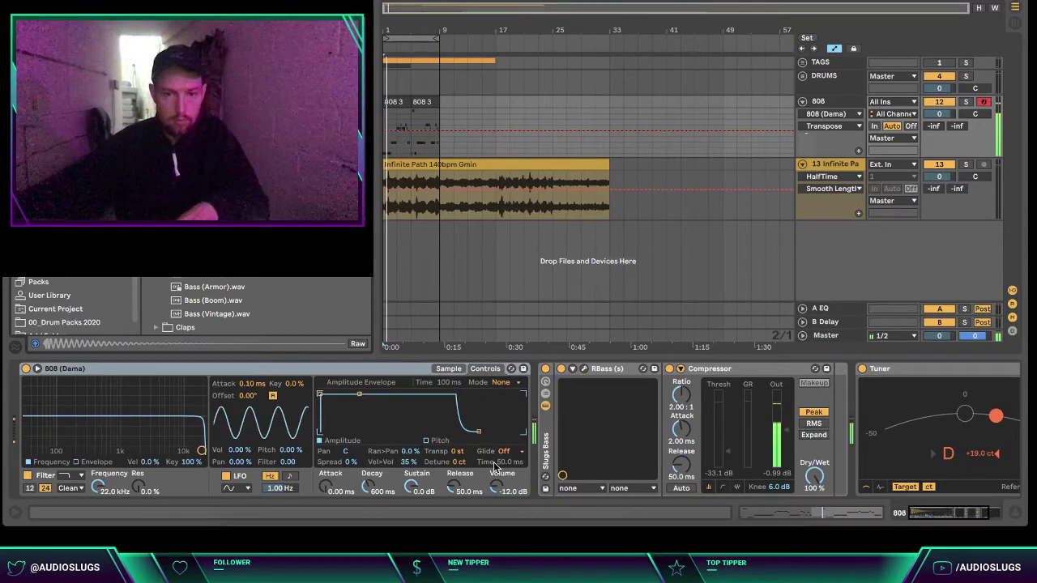
left_click_drag(459, 462, 458, 473)
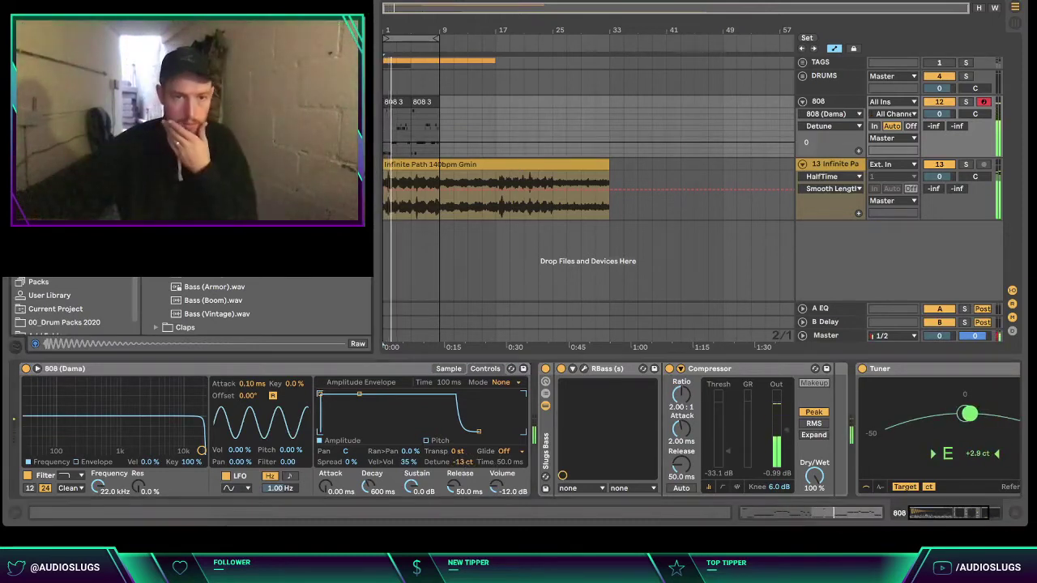
left_click(148, 243)
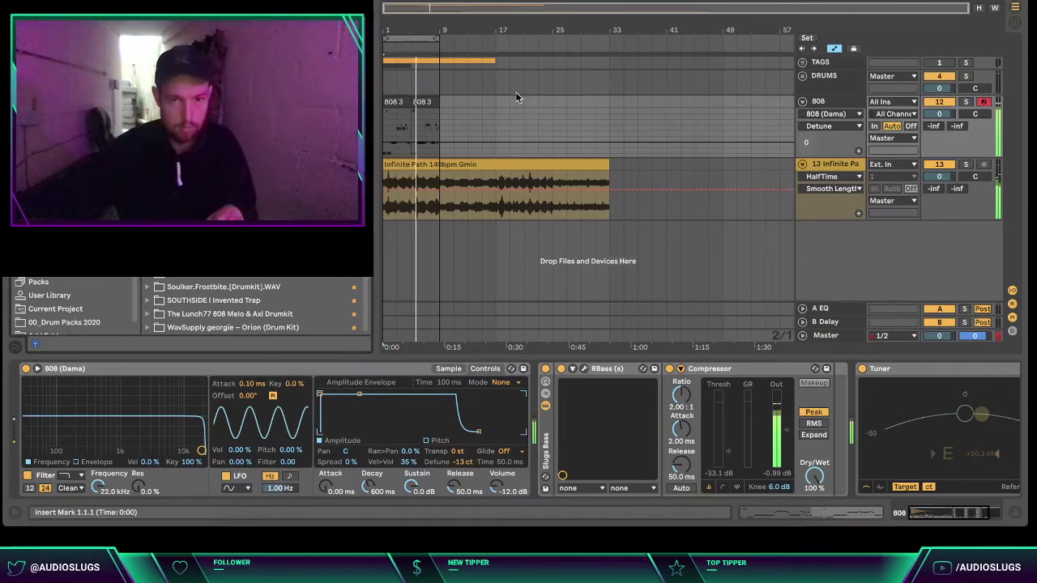
- Fold the 808 and Infinite Path tracks, expand the DRUMS group, and arm the KICK track
left_click(802, 103)
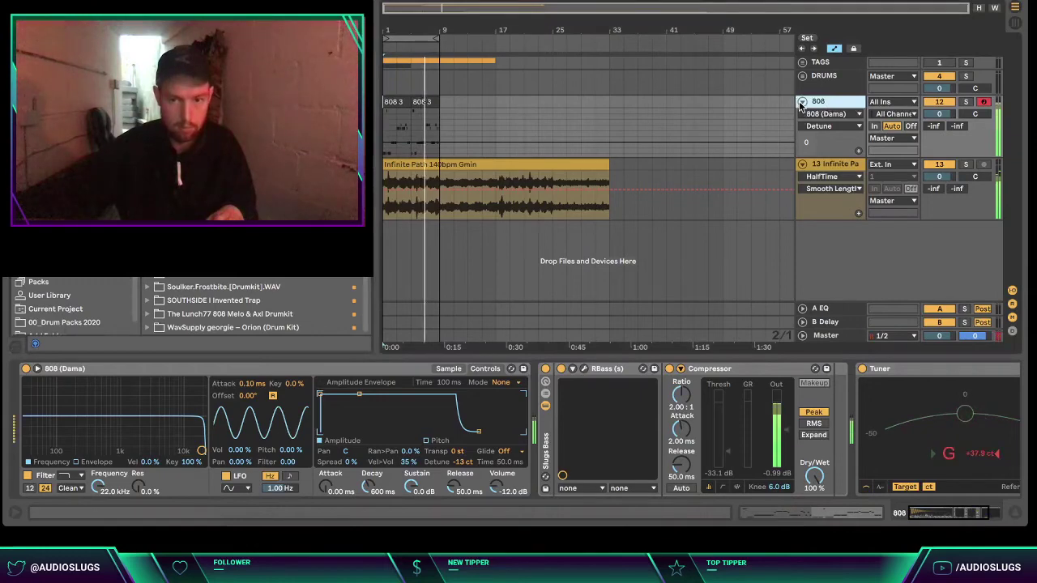
left_click(803, 102)
left_click(802, 115)
left_click(803, 76)
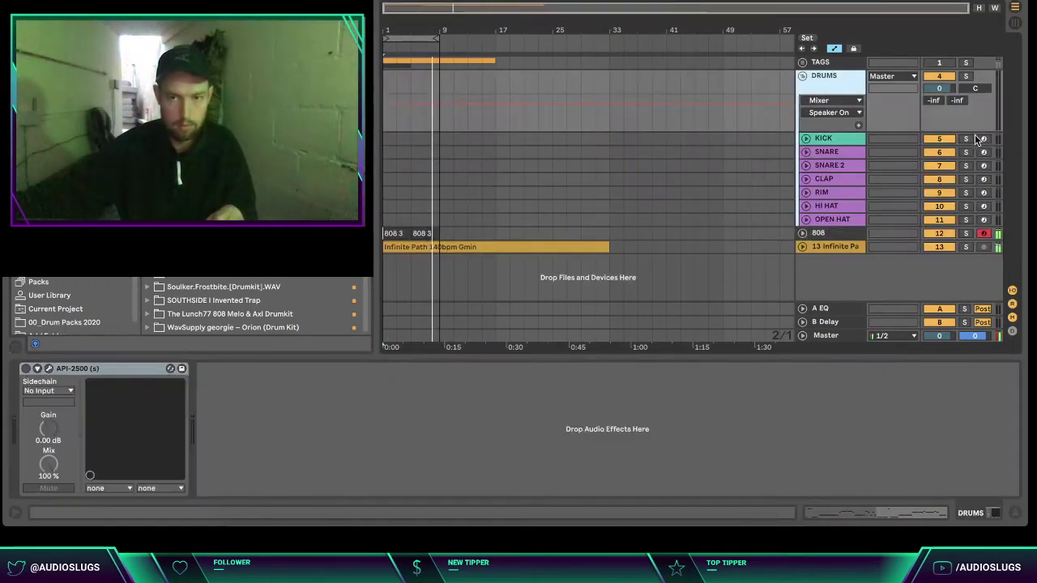
left_click(978, 139)
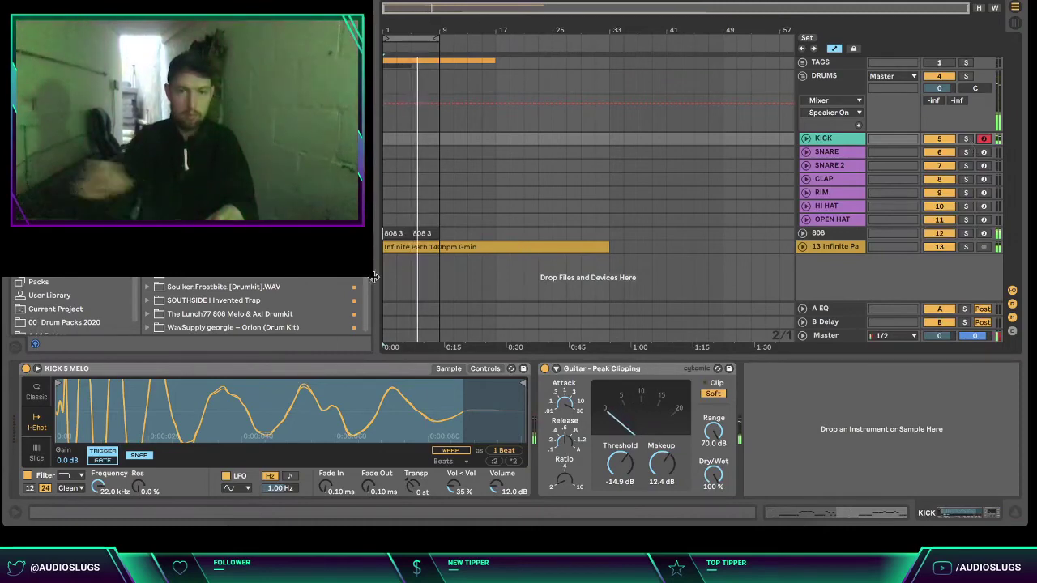
- Copy the first four-bar 808 clip onto the KICK track at bar 1, and open the copy
key("space")
left_click(391, 244)
left_click_drag(394, 233, 396, 141)
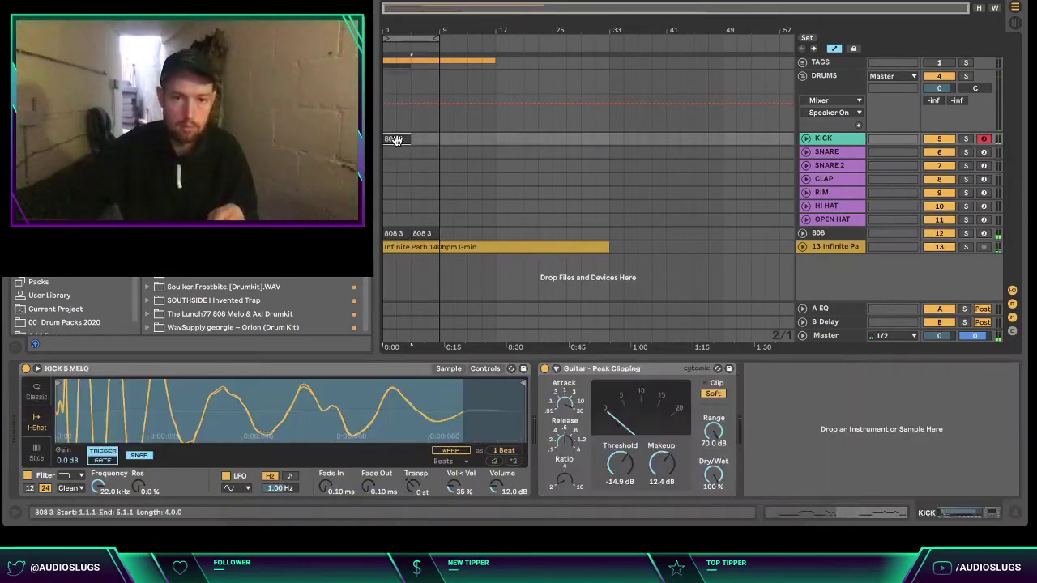
double_click(395, 139)
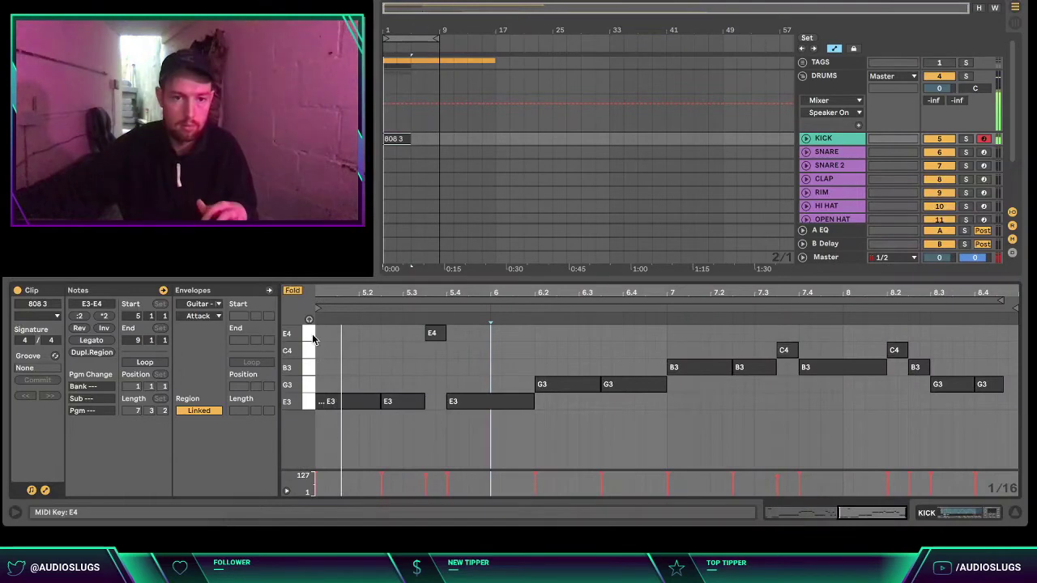
- Move every E4, G3, B3 and C4 note in the KICK clip down to E3
left_click(309, 333)
key("Down")
key("Down")
left_click(308, 385)
key("Down")
key("Down")
key("Down")
left_click(309, 367)
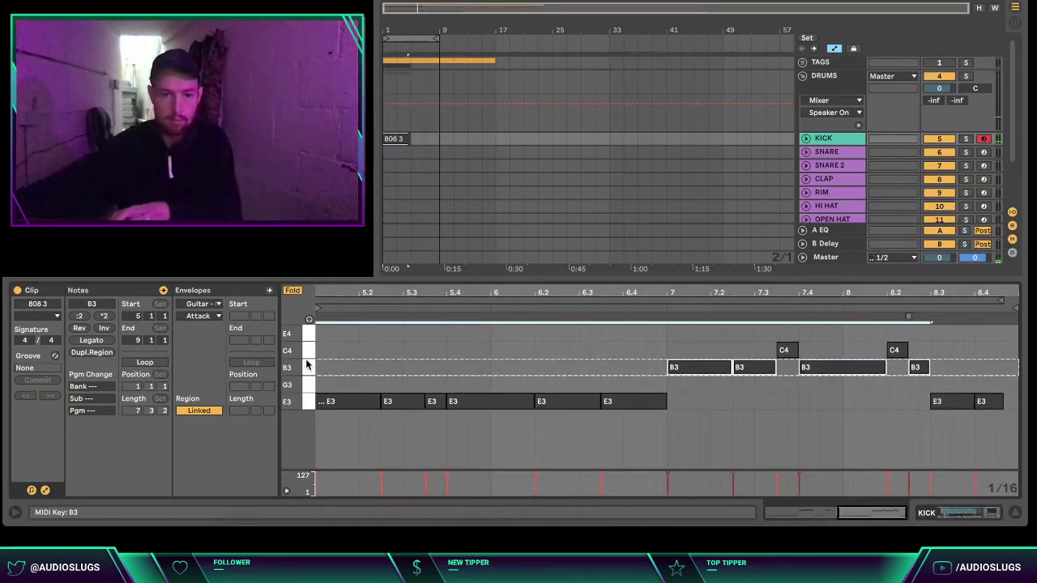
key("Down")
key("Down")
key("Down")
key("Down")
key("Down")
key("Down")
key("Down")
left_click(309, 350)
key("Down")
key("Down")
key("Down")
key("Down")
key("Down")
key("Down")
key("Down")
key("Down")
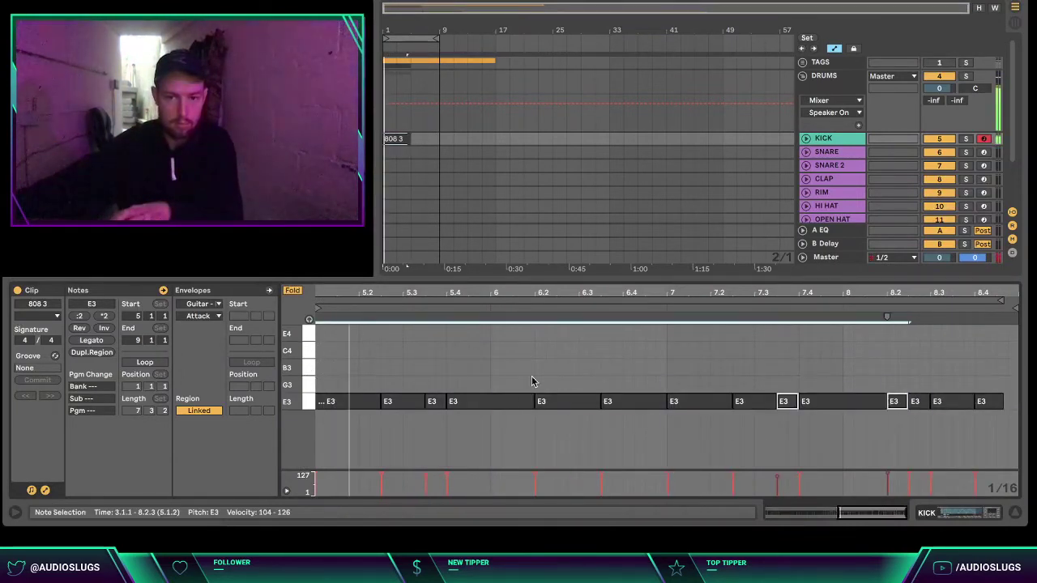
- Turn off Fold and transpose all the kick notes down to C3
left_click(523, 374)
key("ctrl+a")
left_click(292, 291)
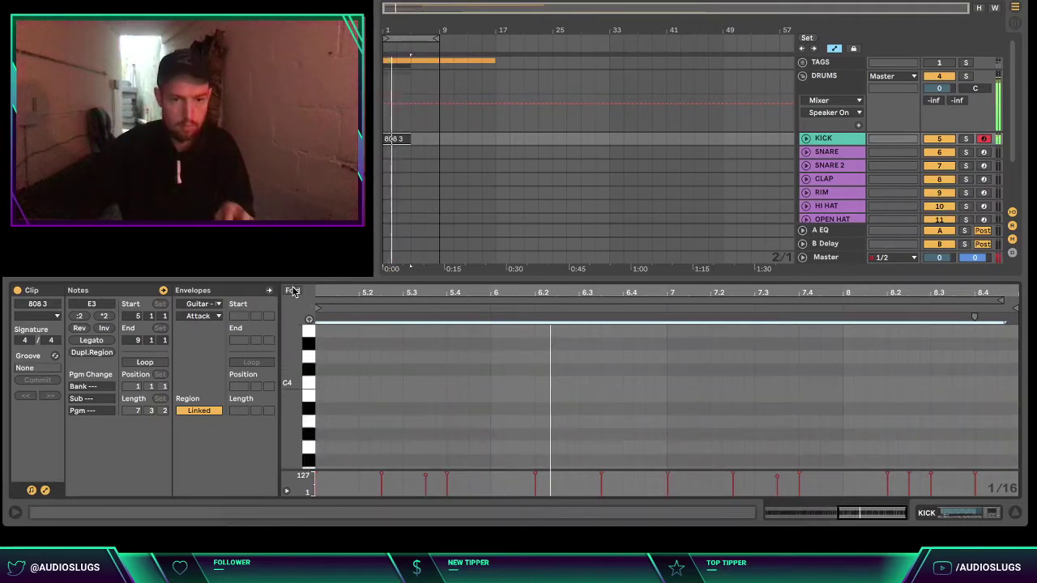
key("Down")
key("Down")
key("Down")
key("Down")
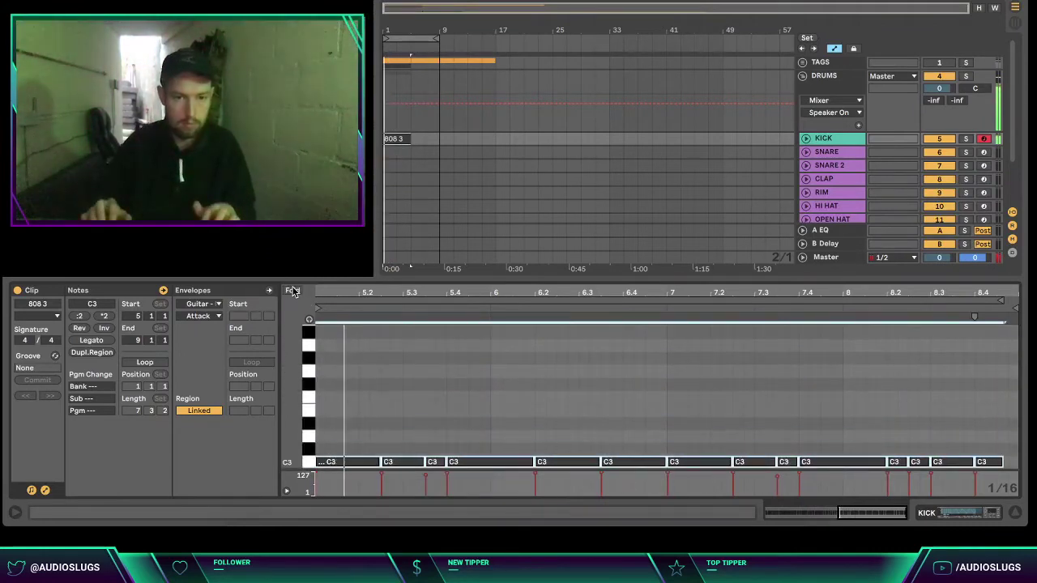
left_click(490, 386)
- Audition the kc 808 samples in the KC Supreme - Bloom drum kit, including kc - tactic 808.wav
left_click(1018, 516)
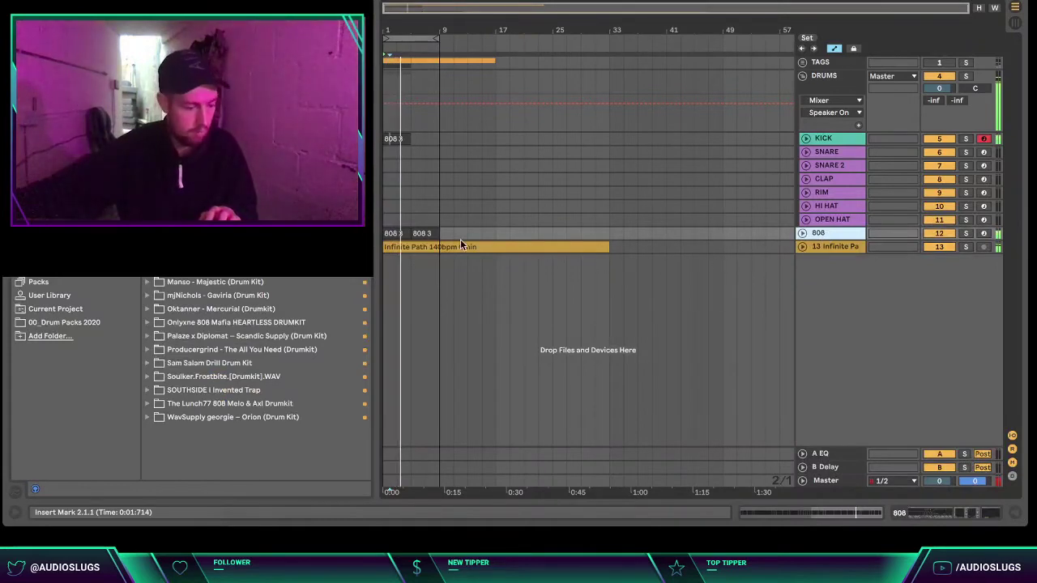
left_click(55, 177)
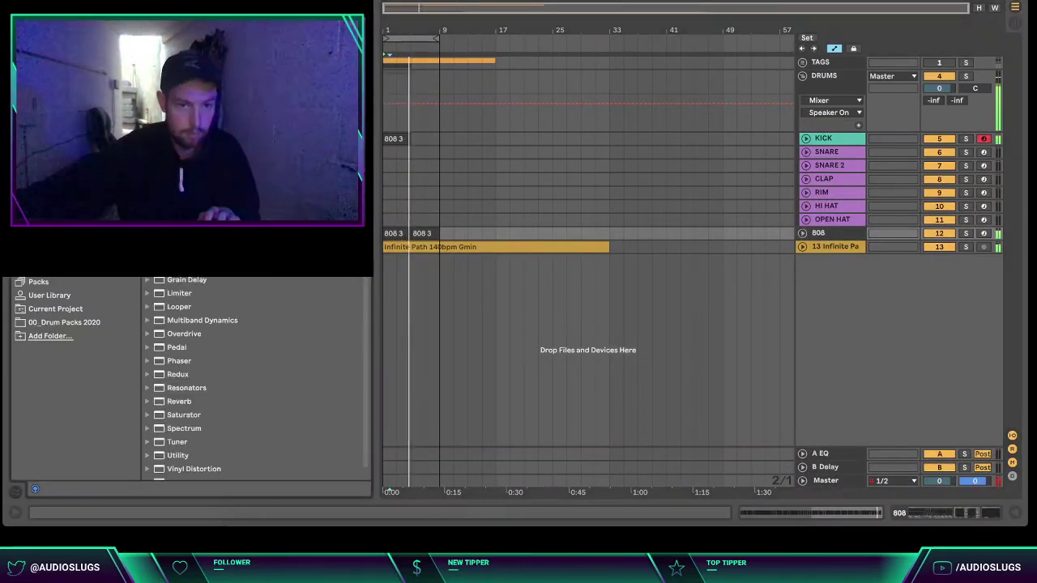
left_click(50, 76)
left_click(148, 188)
left_click(156, 201)
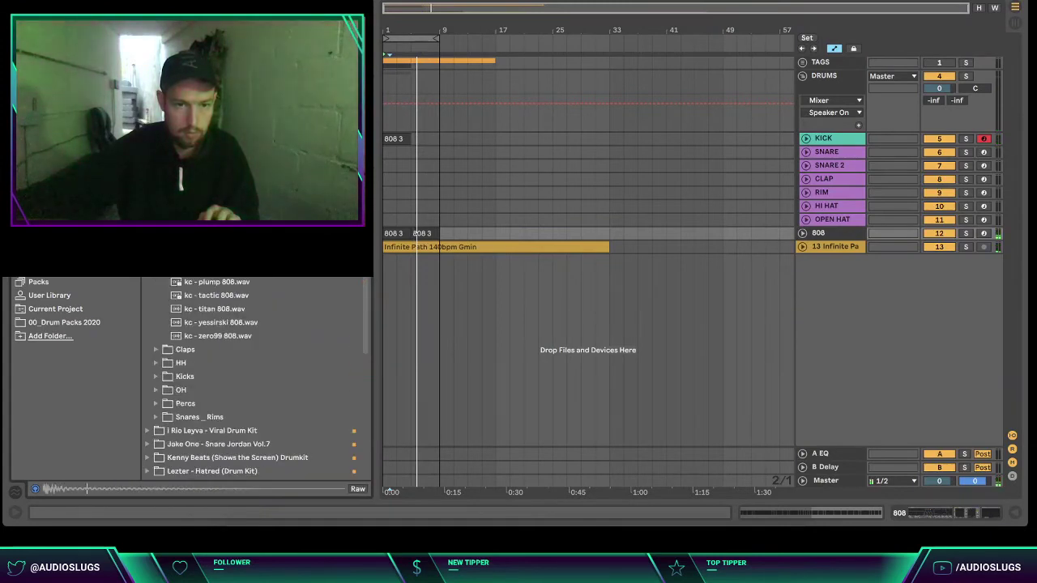
left_click(225, 268)
left_click(222, 296)
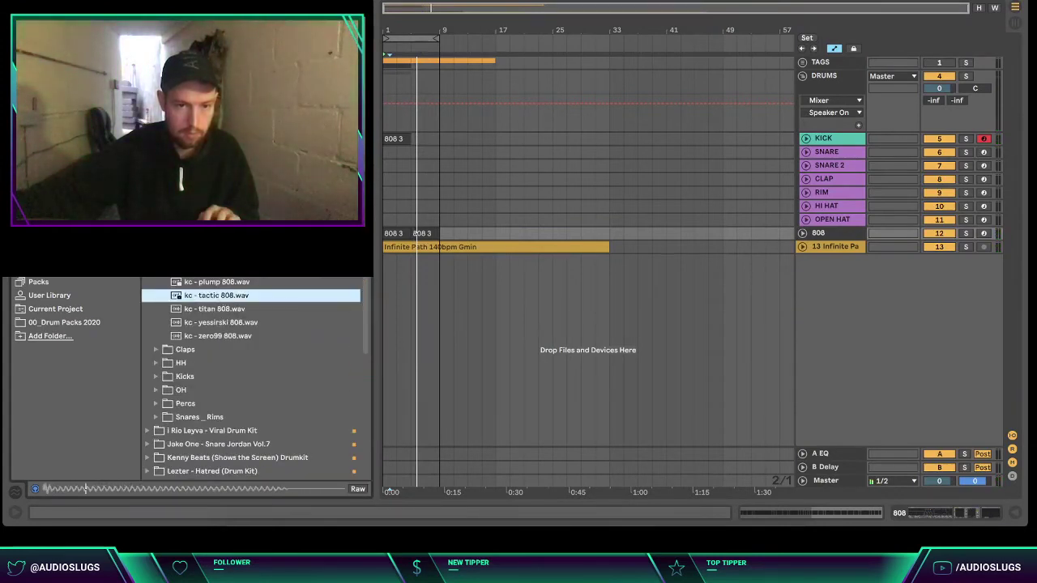
left_click(148, 187)
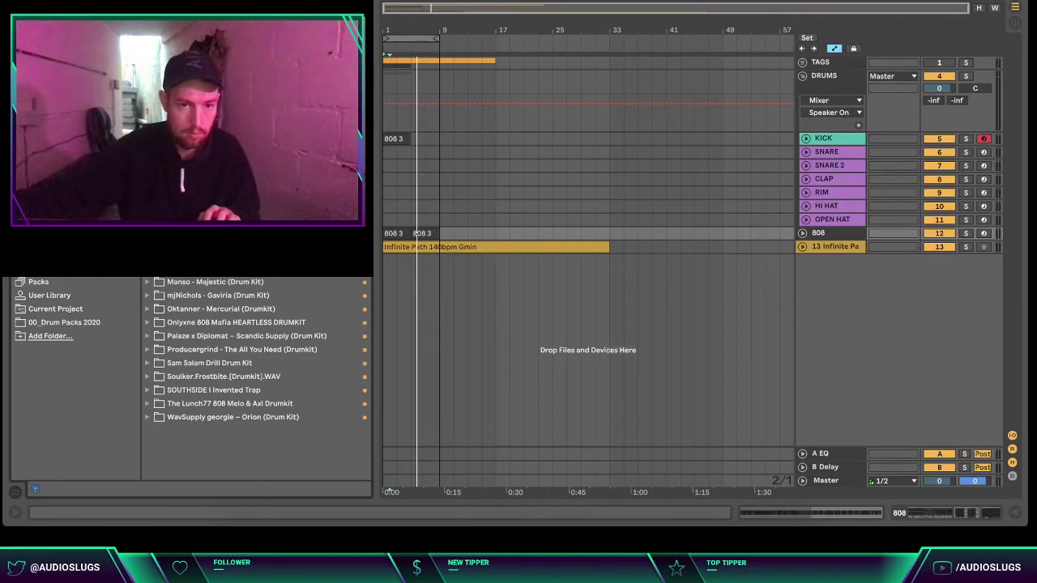
- Load the Blindfold (808) sample from another drum kit into the 808 track
scroll(251, 377, "up", 3)
key("Right")
key("Down")
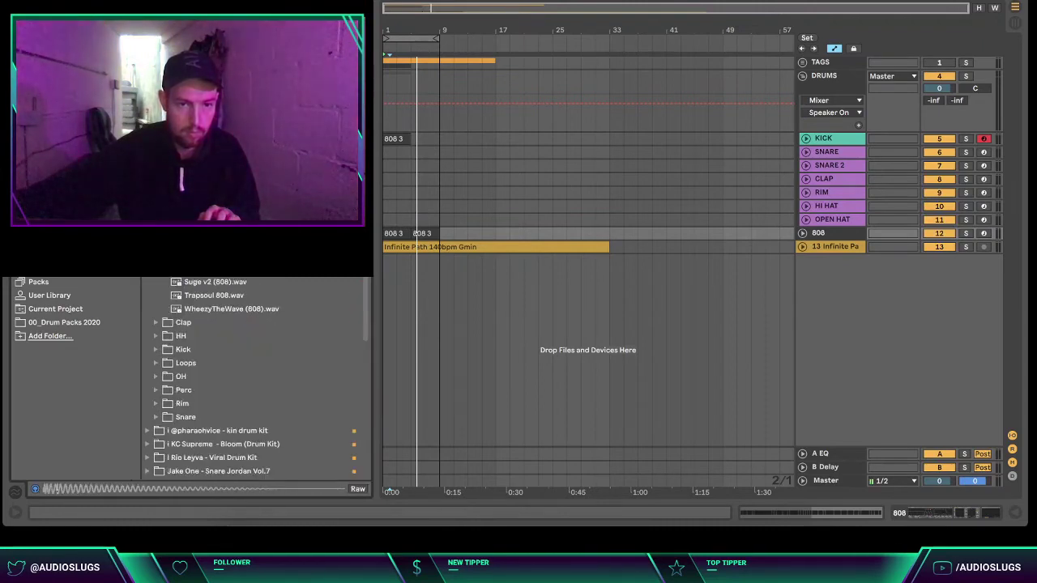
key("Return")
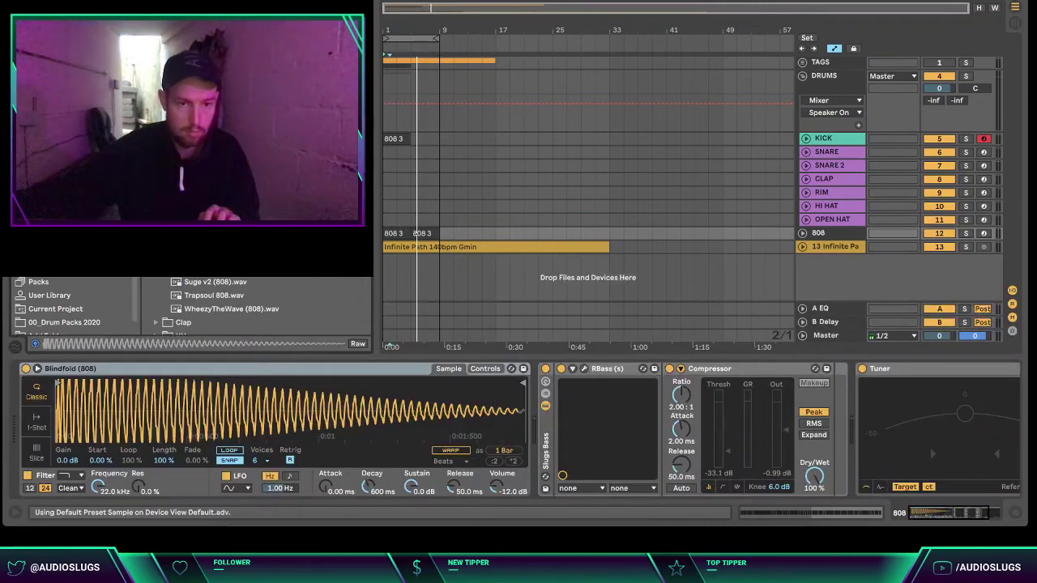
- Arm the 808 track and play the loop from the start with the Blindfold (808) sample
left_click(985, 233)
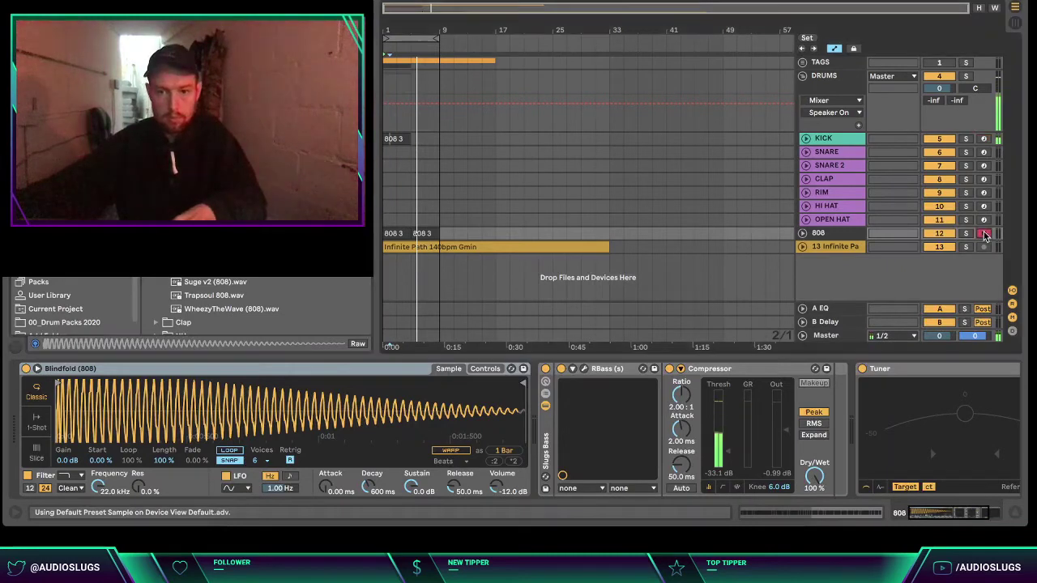
key("space")
key("space")
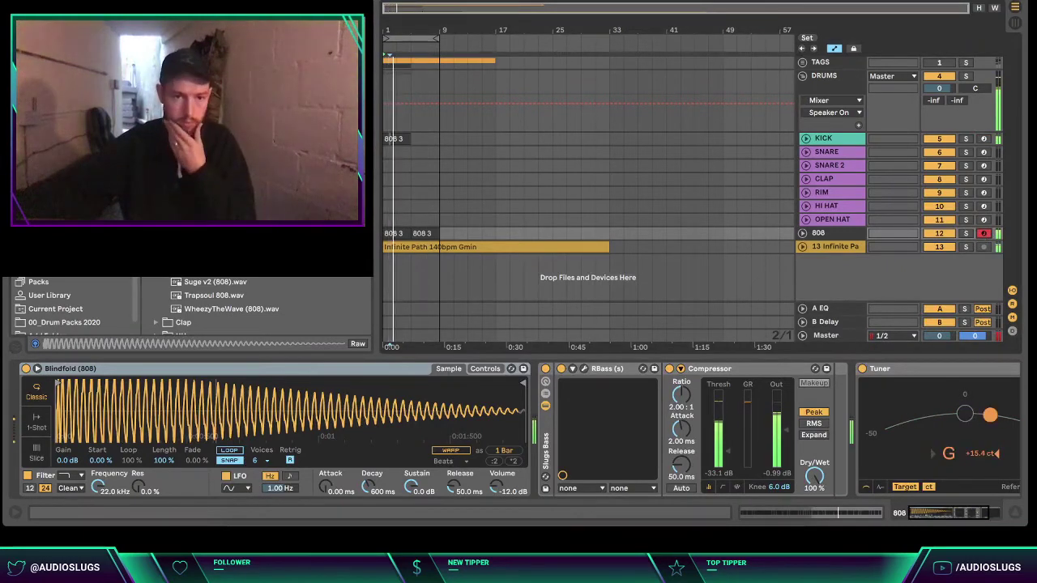
- Try the LamborghiniBoys (808) sample on the 808 track, detuned to -12 ct
key("Down")
key("Down")
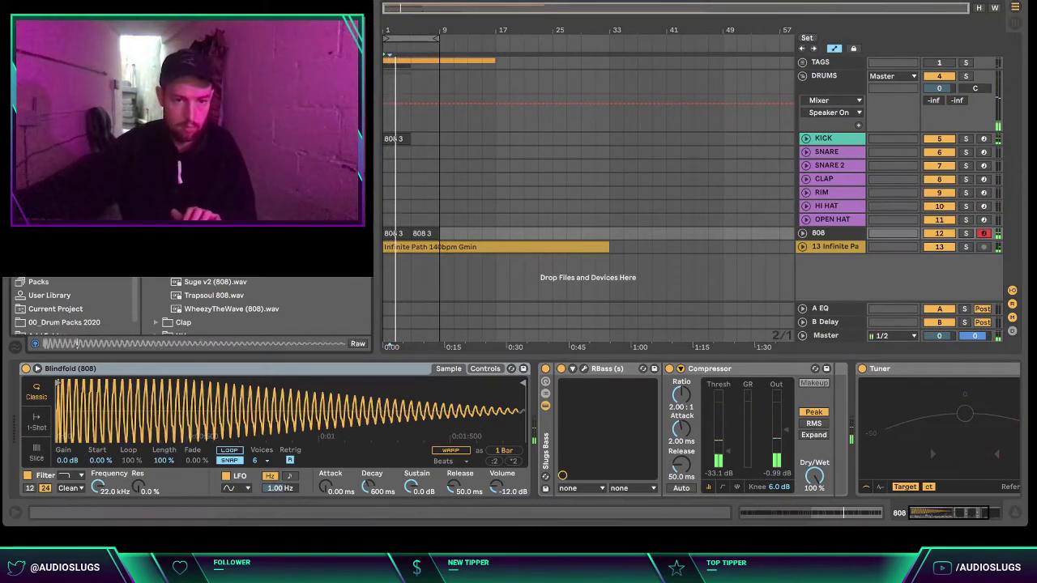
key("Return")
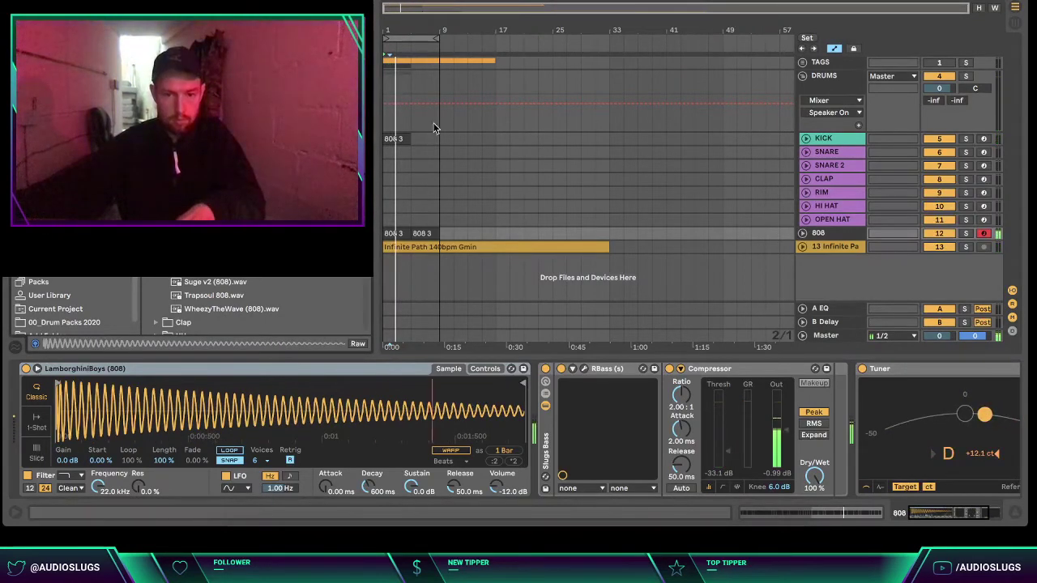
left_click(485, 369)
left_click_drag(459, 462, 460, 467)
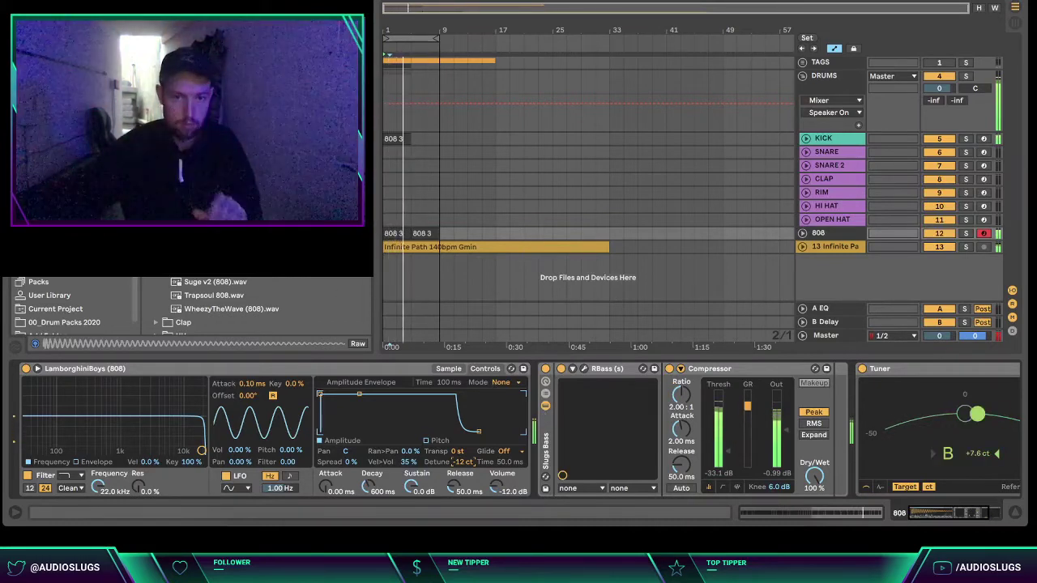
- Load the Short Spinz 808 sample into the 808 track, detune it to -14 ct and play the loop
double_click(214, 271)
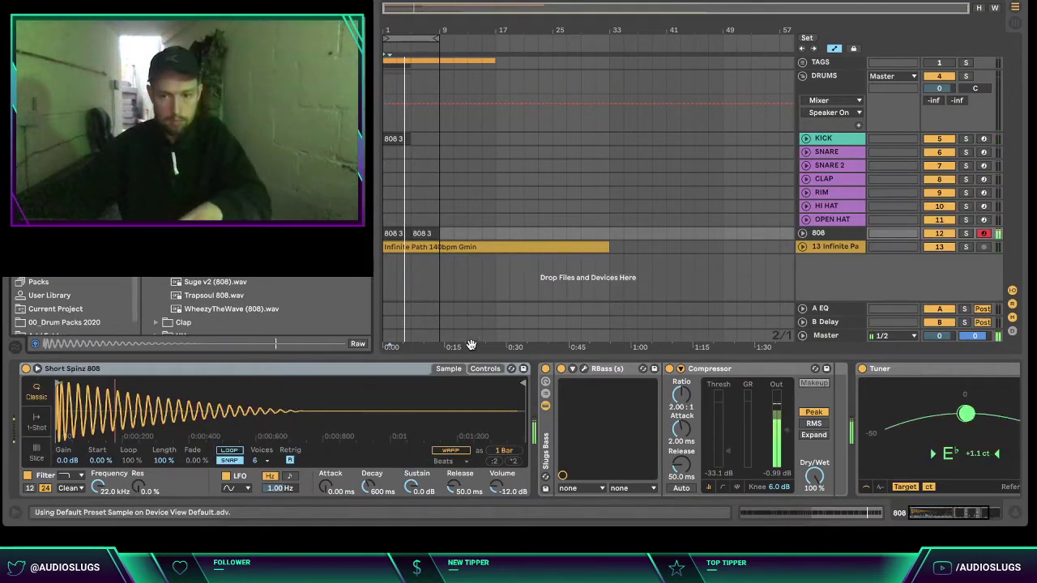
left_click(485, 369)
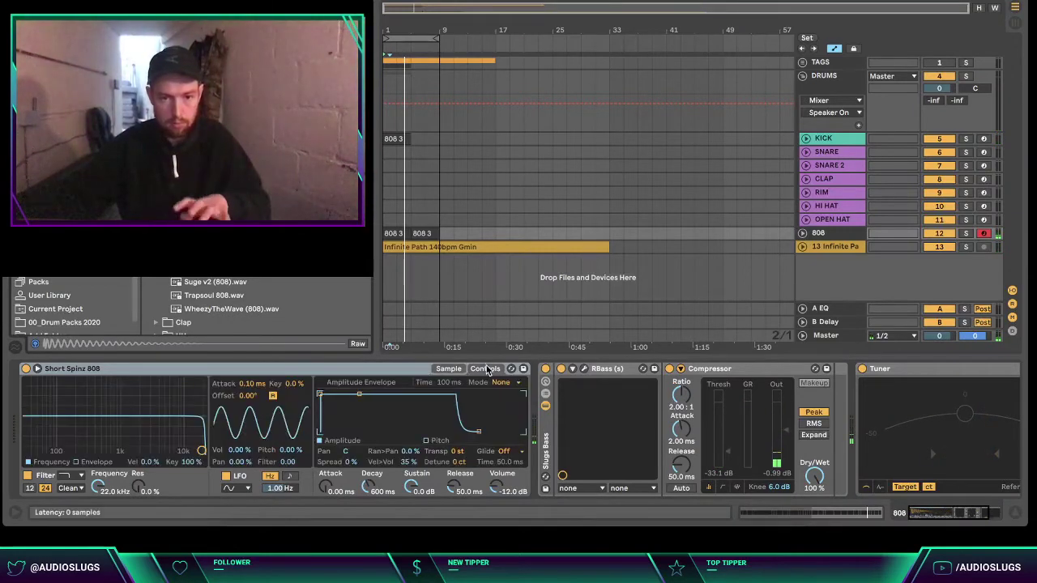
left_click_drag(460, 462, 459, 466)
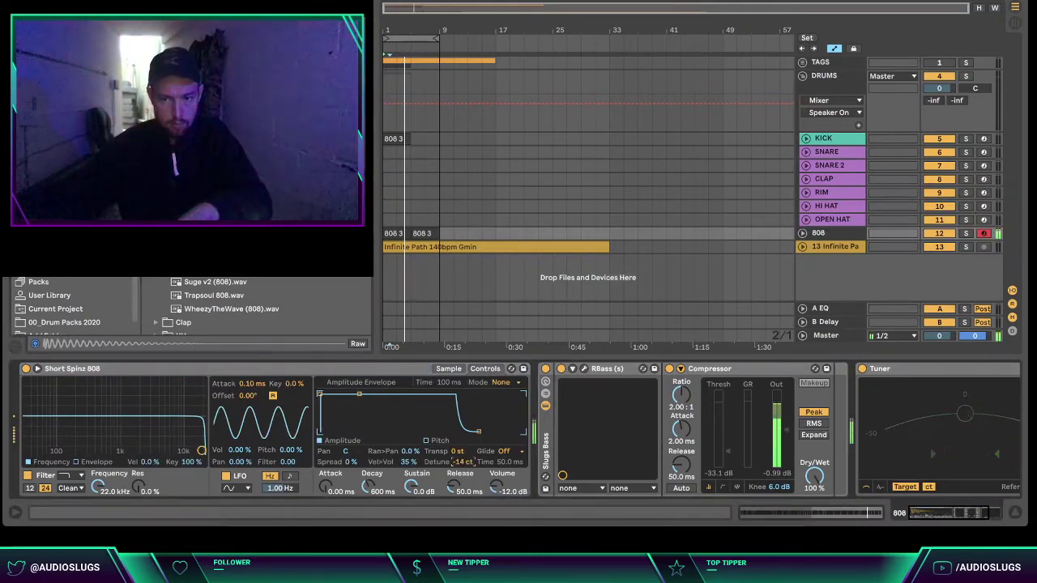
key("space")
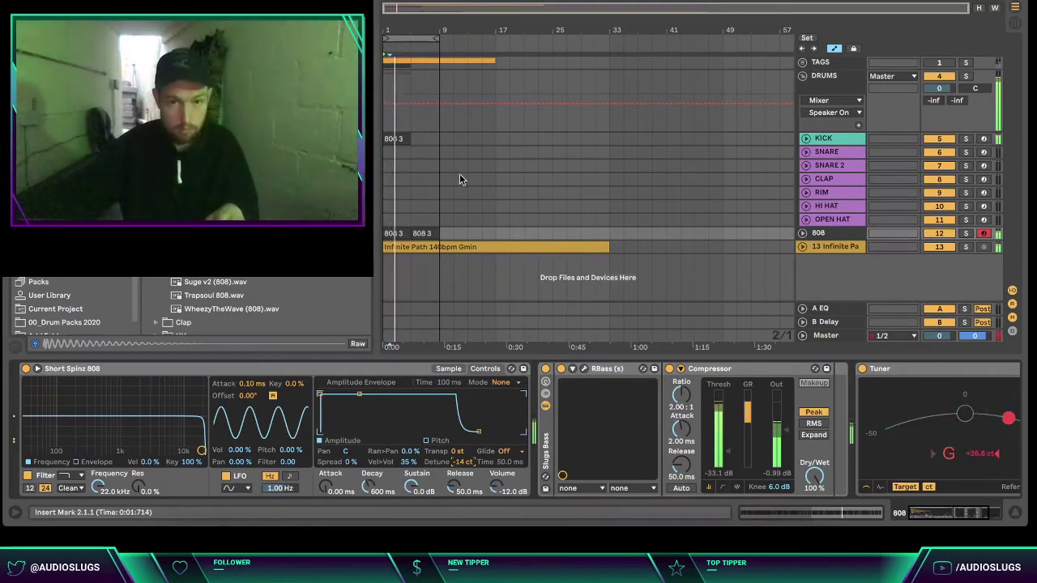
- Duplicate the four-bar KICK clip so the kick pattern also fills bars 5 to 8
left_click(411, 152)
left_click(398, 139)
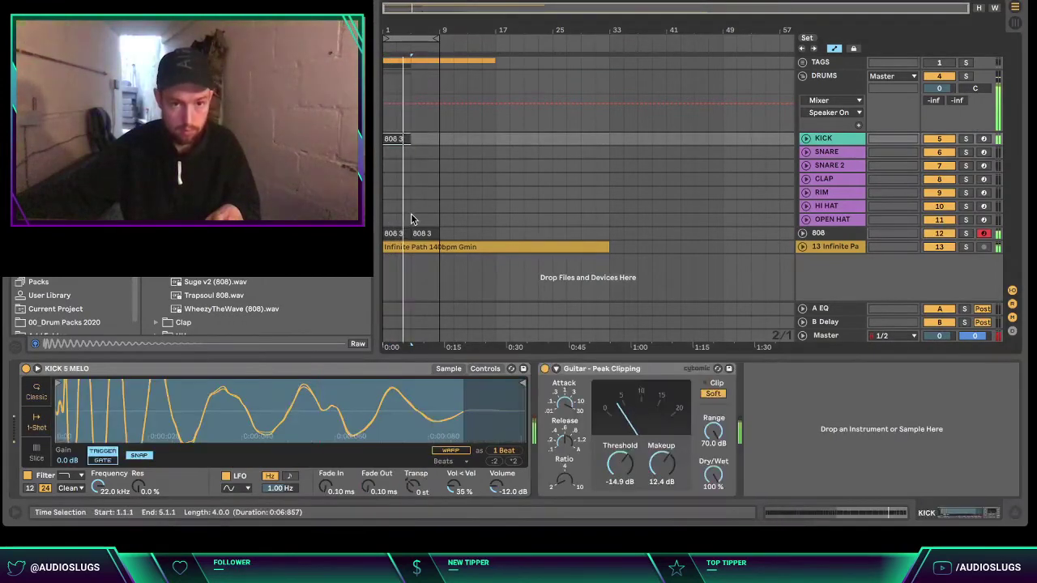
key("super+d")
left_click(414, 162)
left_click(422, 140)
- Create a four-bar MIDI clip on SNARE with C3 notes at 1.3, 2.3, 3.3, 4.3 and 4.4.3
left_click_drag(413, 154, 387, 154)
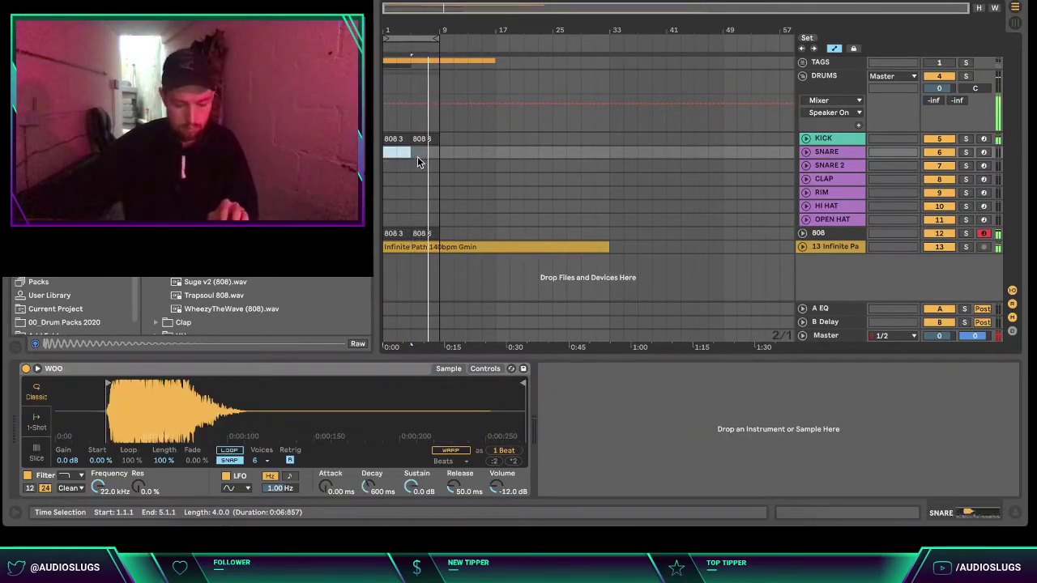
key("ctrl+shift+m")
double_click(409, 462)
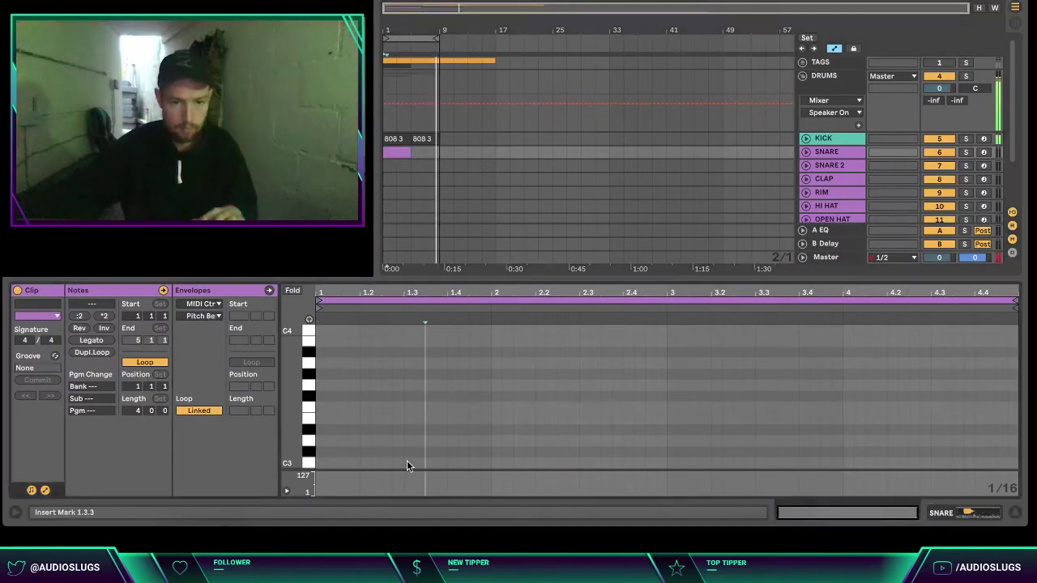
key("ctrl+c")
left_click(633, 444)
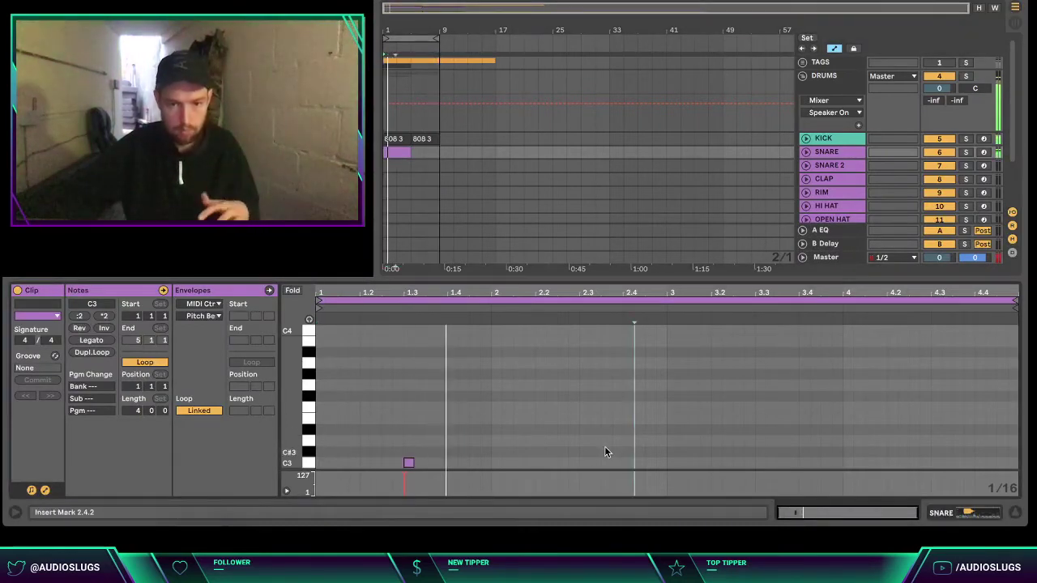
double_click(585, 463)
left_click(821, 439)
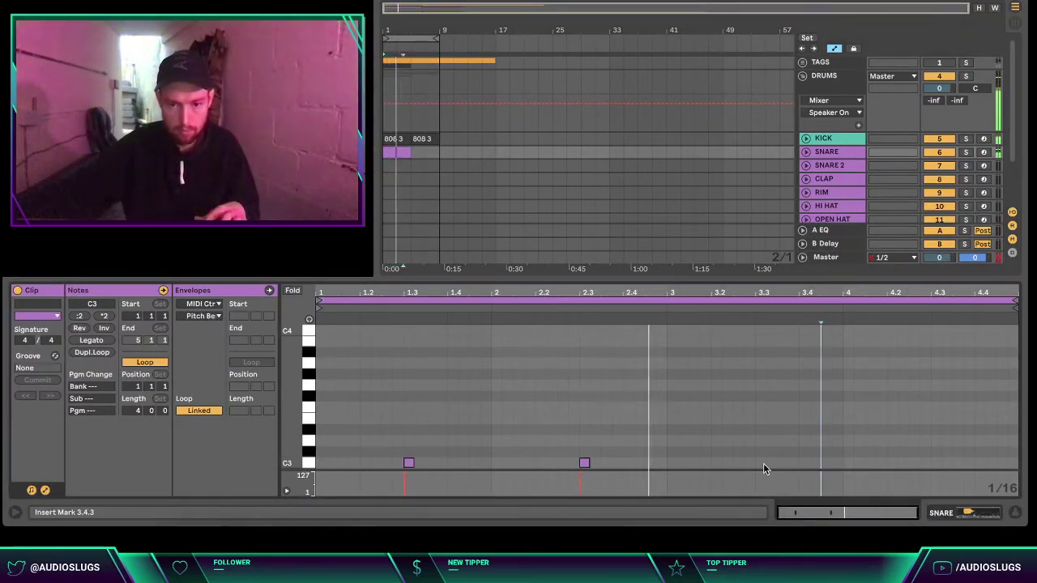
double_click(762, 464)
left_click(798, 441)
double_click(933, 462)
left_click(954, 452)
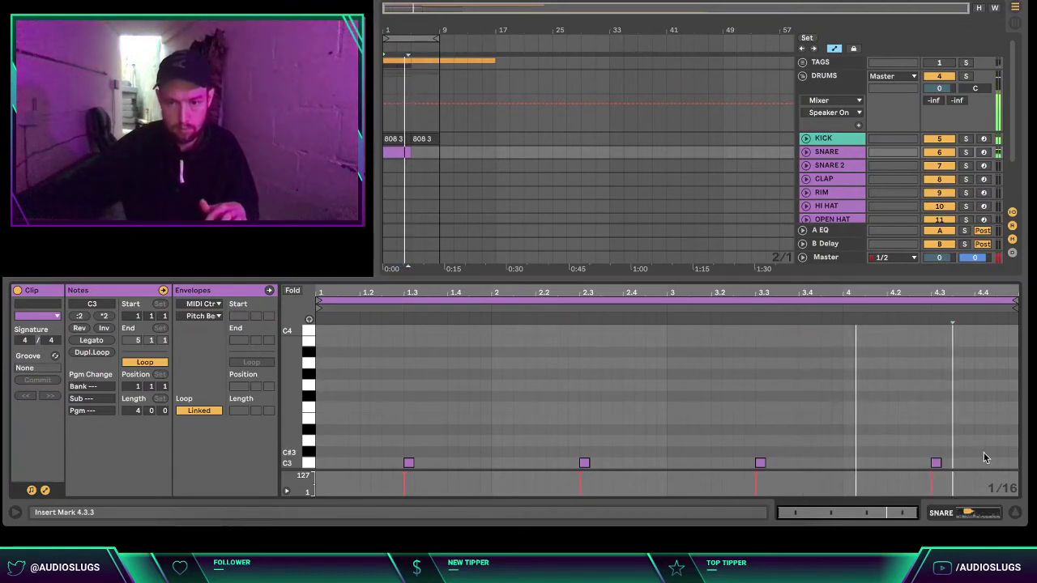
double_click(1003, 463)
left_click(1003, 427)
- Duplicate the snare clip into bars 5 to 8 and copy both clips onto the SNARE 2 and RIM tracks
left_click(400, 152)
key("super+d")
left_click(400, 153, "shift")
left_click_drag(401, 153, 398, 191)
- Delete the CLAP track and unfold the HI HAT track
left_click(855, 180)
key("Delete")
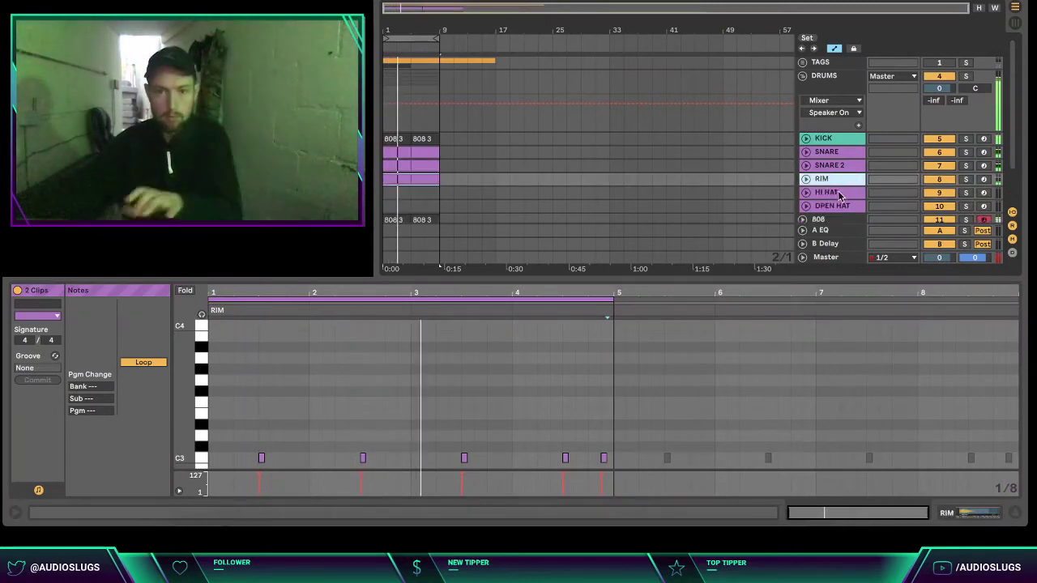
left_click(827, 193)
key("u")
- Place a four-bar hi-hat MIDI pattern at bar 1 of HI HAT and duplicate it into bars 5 to 8
left_click(442, 197)
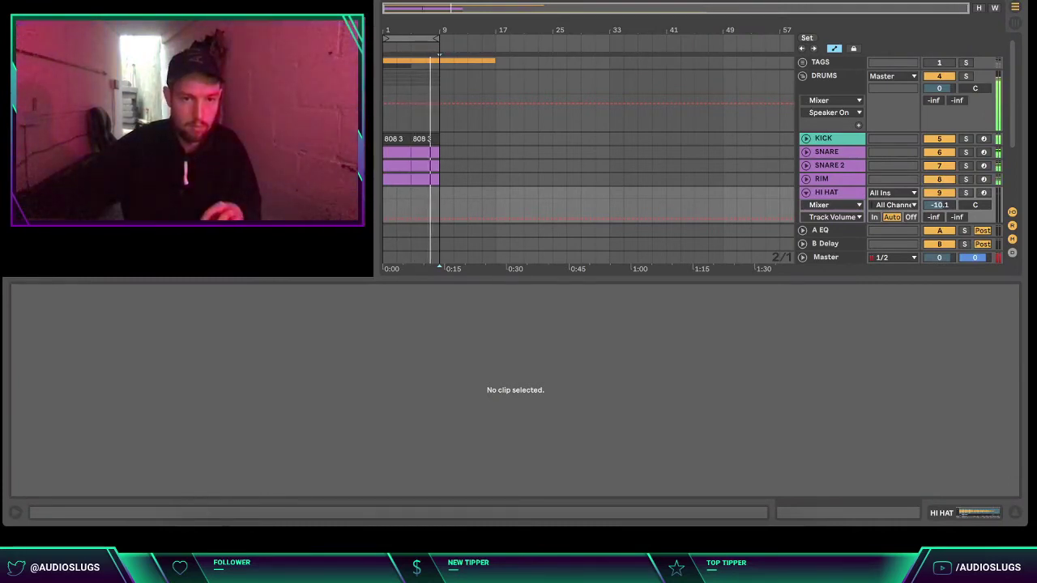
left_click_drag(374, 218, 393, 208)
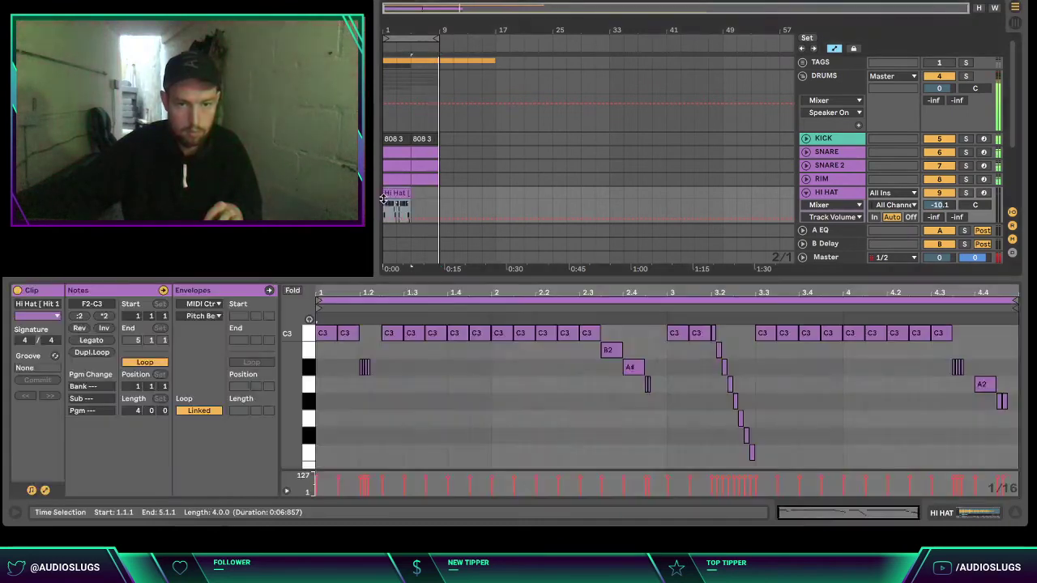
key("ctrl+d")
left_click(638, 182)
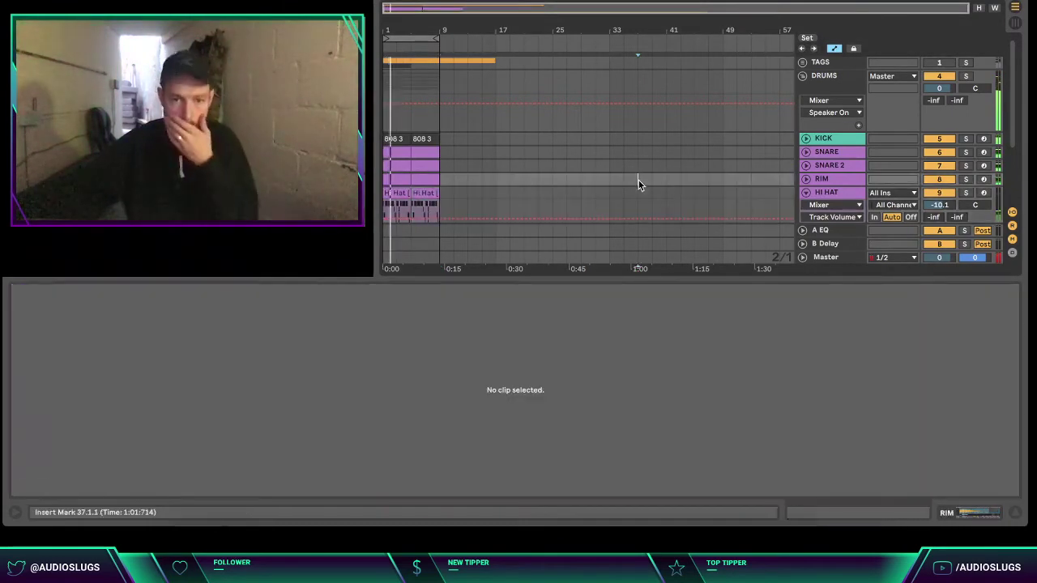
- Fold HI HAT, unfold OPEN HAT and create an eight-bar MIDI clip on OPEN HAT from bar 1
left_click(1016, 517)
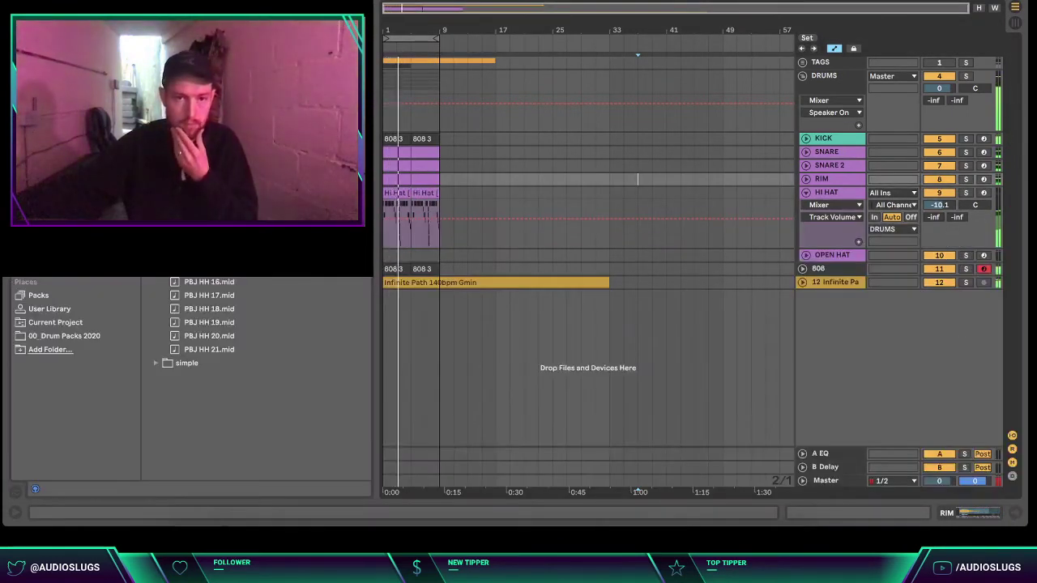
left_click(832, 181)
left_click(819, 193)
left_click(806, 193)
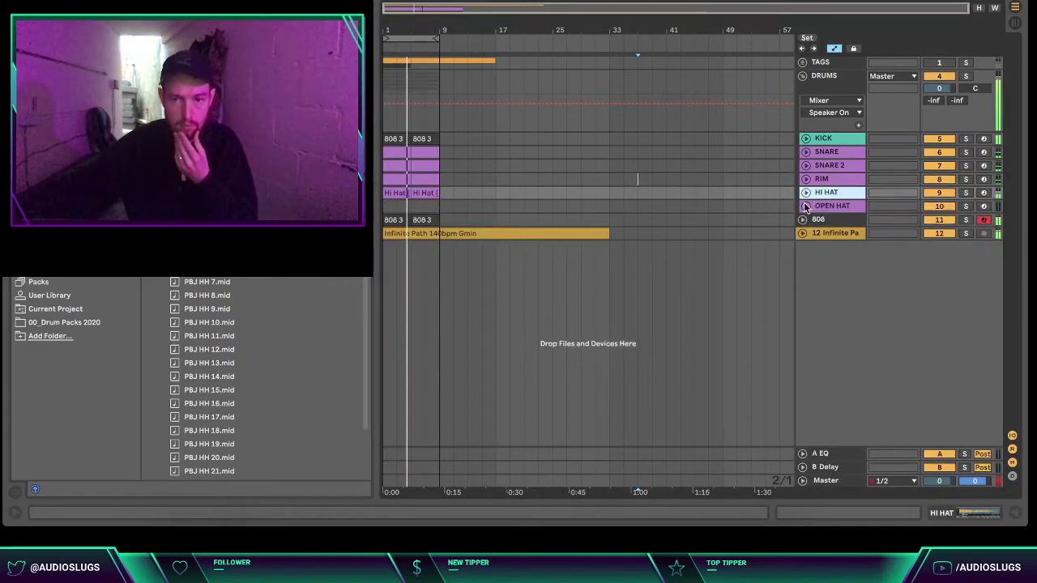
left_click(806, 206)
left_click_drag(433, 251, 375, 231)
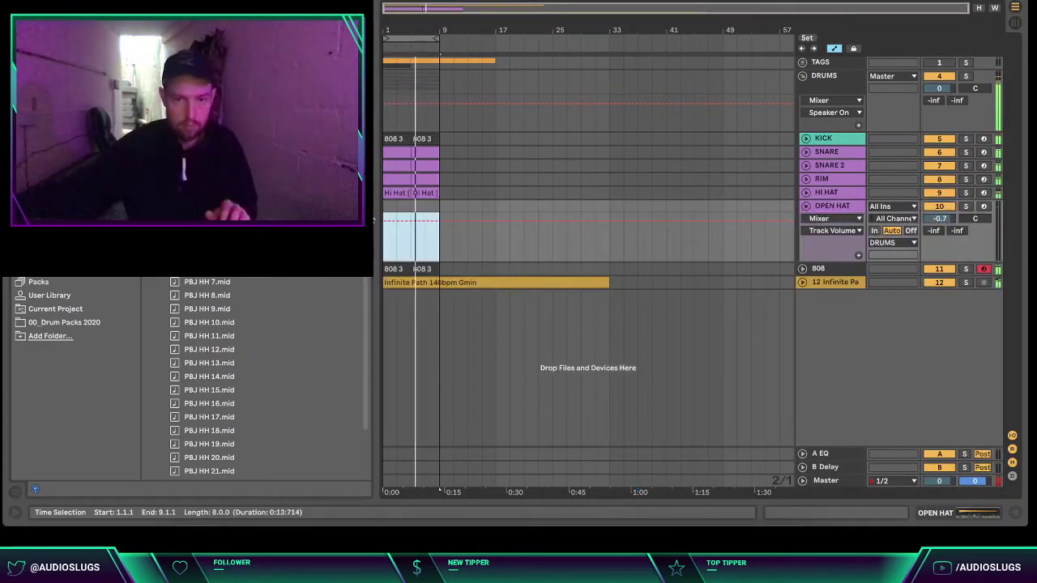
key("ctrl+shift+m")
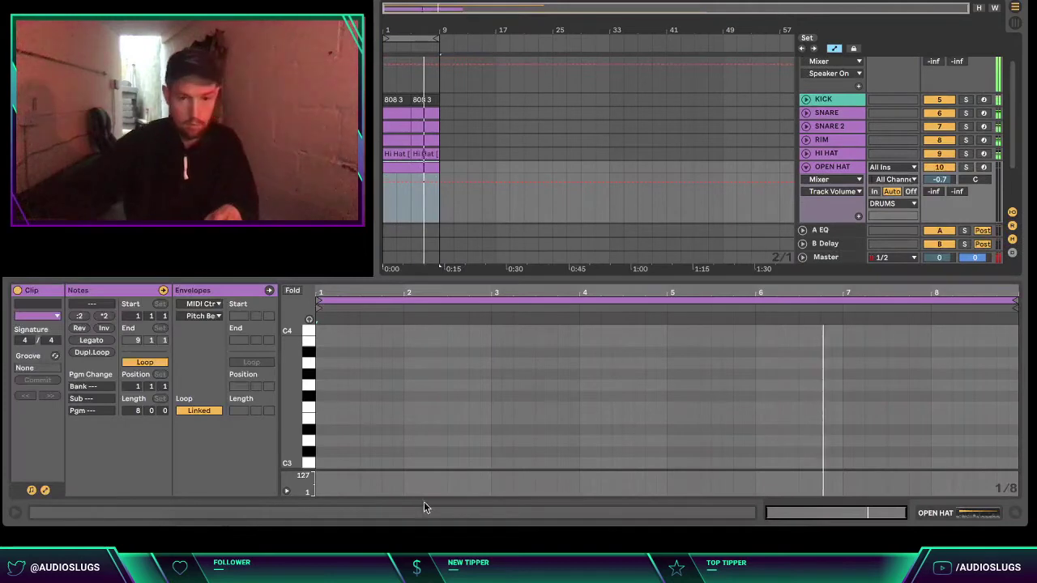
- Add open hat notes C3 at 1.3, D3 at 2.3, C3 at 3.3 and A2 at 4.3
double_click(365, 462)
left_click(393, 456)
double_click(454, 440)
left_click(404, 453)
left_click(546, 461)
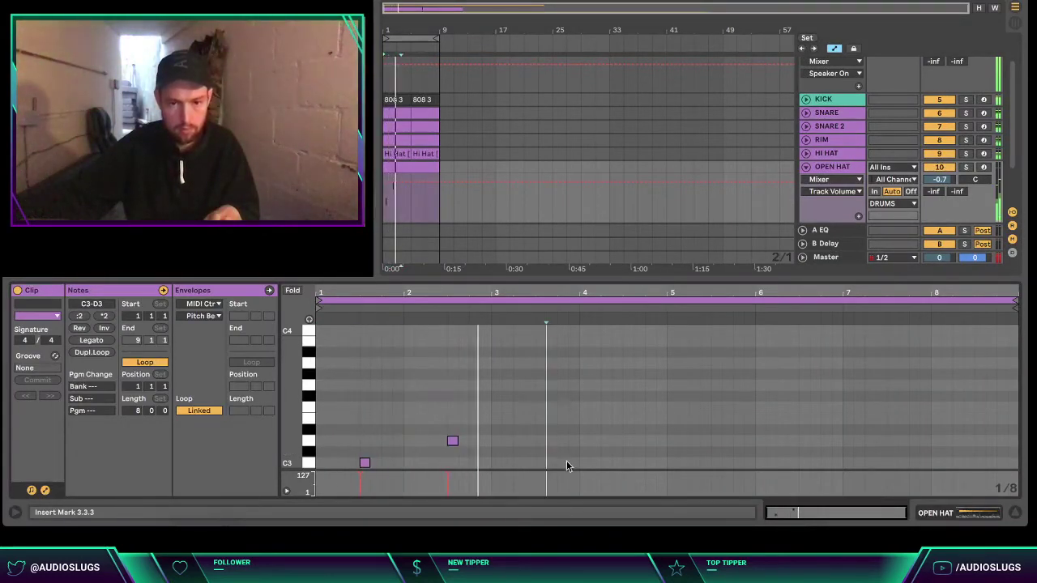
double_click(546, 461)
left_click(654, 455)
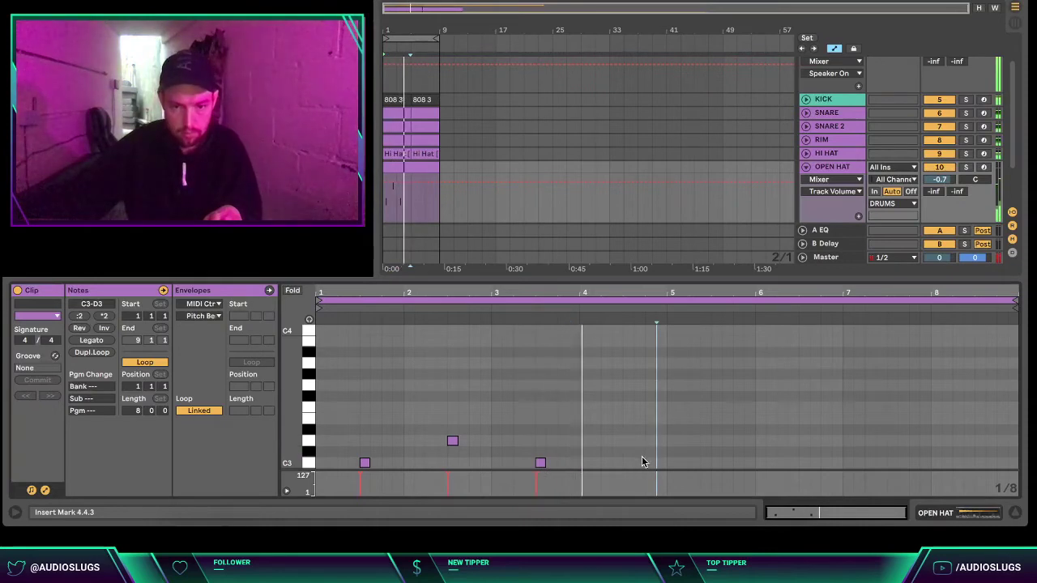
scroll(640, 465, "up", 2)
double_click(637, 466)
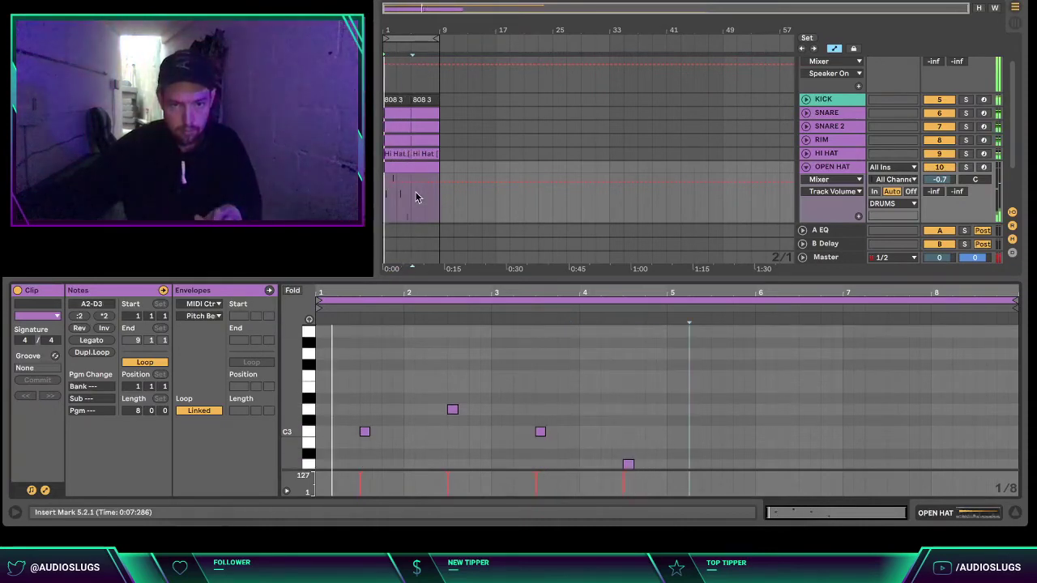
- Repeat the first four bars of the OPEN HAT pattern in bars 5 to 8 and lower the track volume to -3.6 dB
left_click_drag(417, 197, 396, 189)
left_click(390, 187)
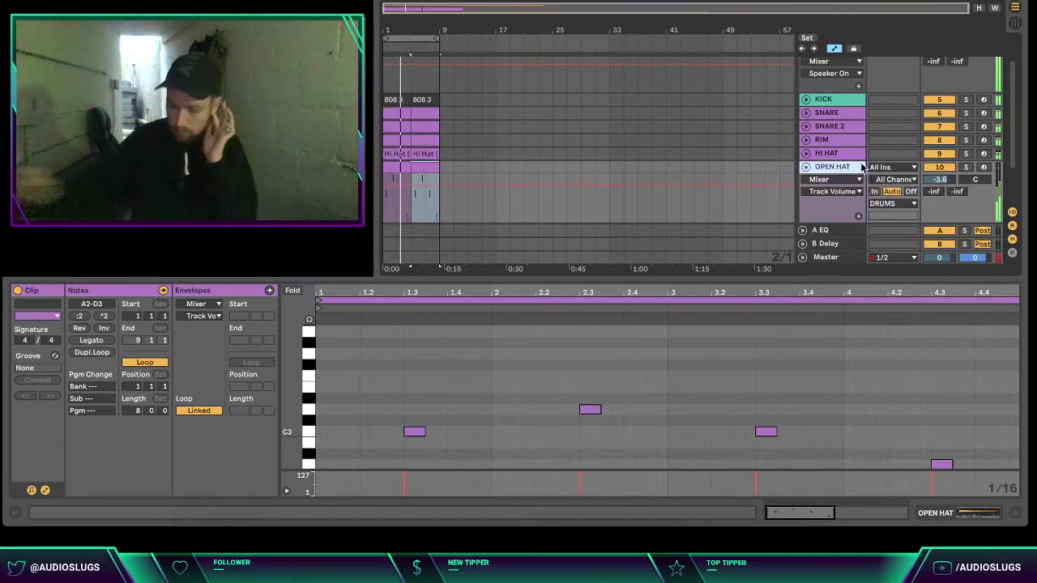
- Fold the OPEN HAT track and the DRUMS group, and unfold the 808 track
key("Left")
key("Up")
key("Up")
key("Up")
key("Up")
key("Up")
key("Up")
key("Left")
key("Down")
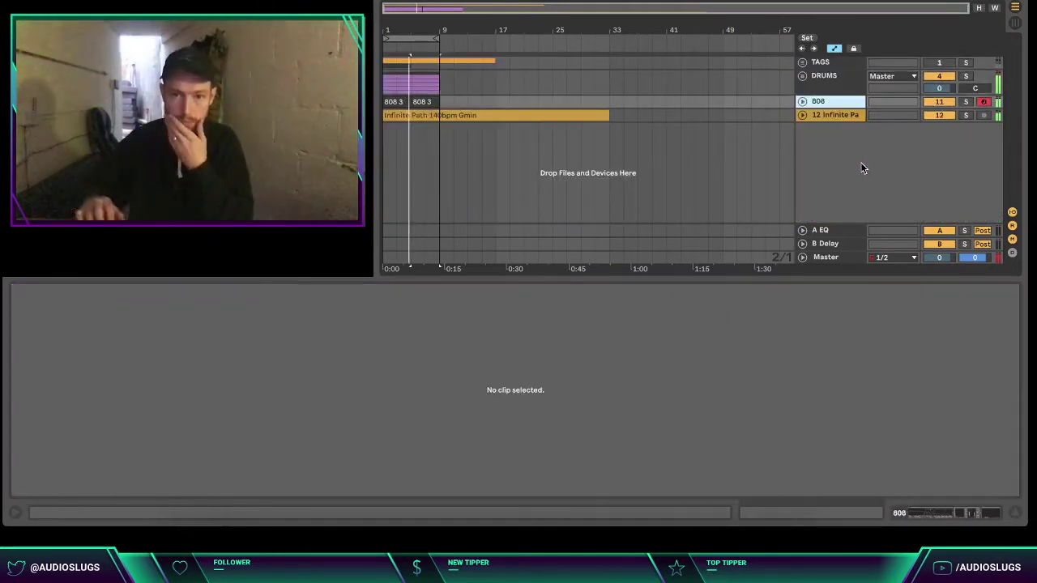
left_click(802, 101)
- Remove the HalfTime effect from the Infinite Path track, keeping EQ Eight
left_click(852, 165)
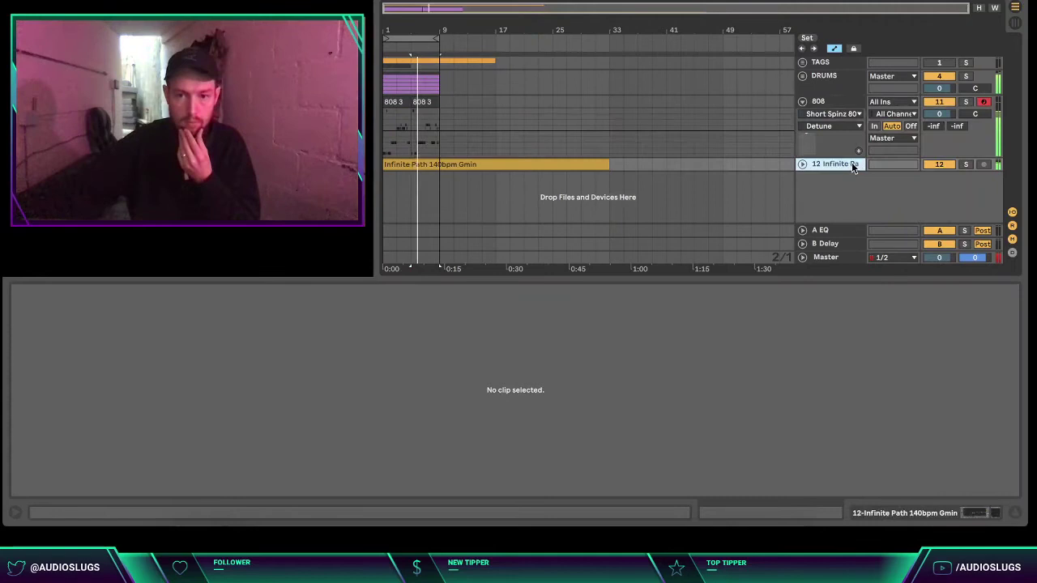
left_click(942, 513)
right_click(438, 373)
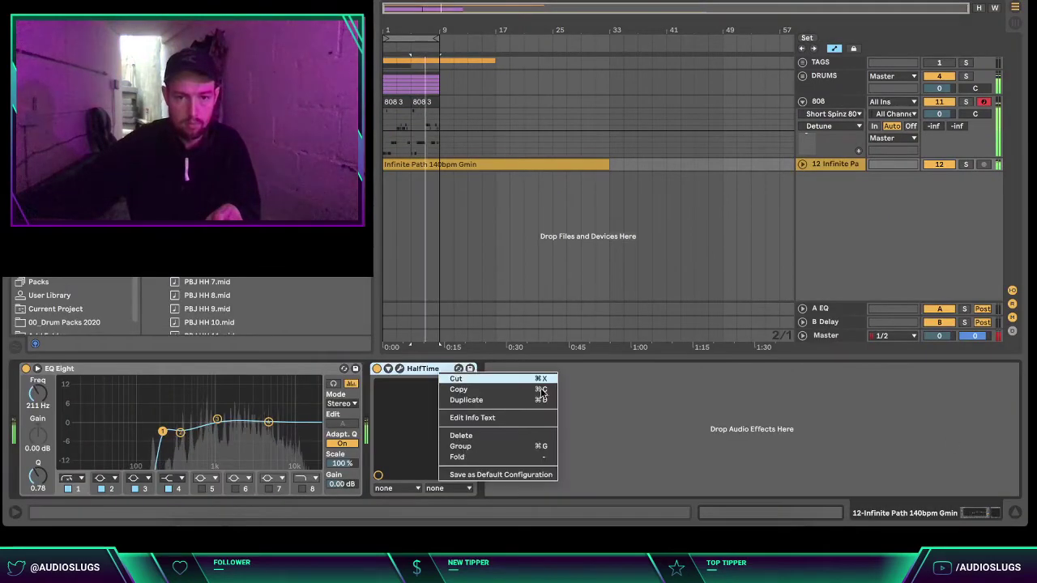
left_click(540, 379)
left_click(646, 397)
- Fold the 808 track, unfold the Infinite Path track and lower its volume to -3.0 dB
left_click(664, 197)
left_click(818, 164)
double_click(814, 102)
left_click(835, 115)
left_click(803, 115)
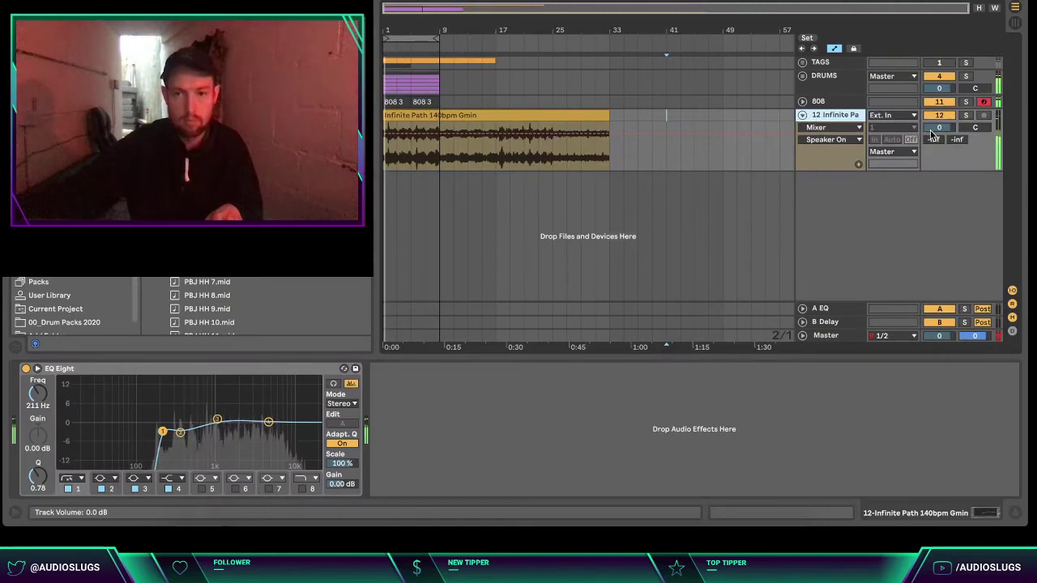
left_click_drag(940, 127, 940, 124)
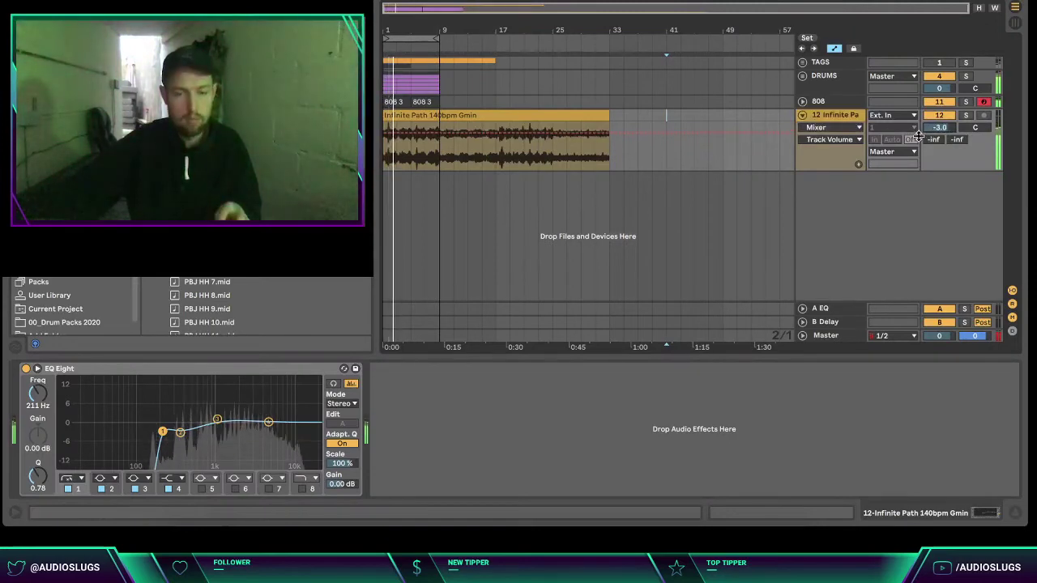
- Transpose the Infinite Path clip to -3 st and play the beat back with the clip details hidden
double_click(548, 117)
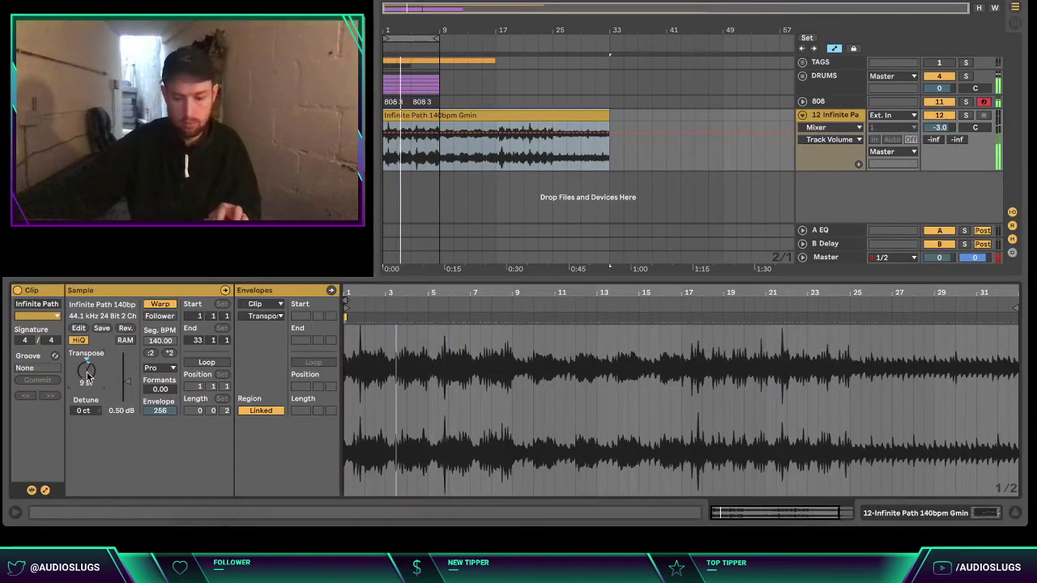
key("space")
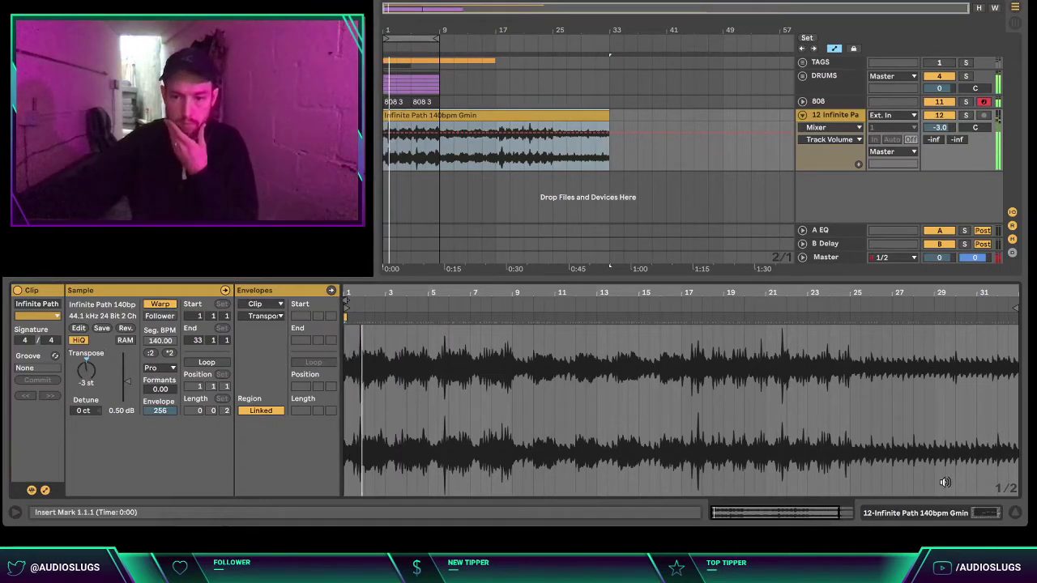
left_click(1020, 515)
left_click(474, 258)
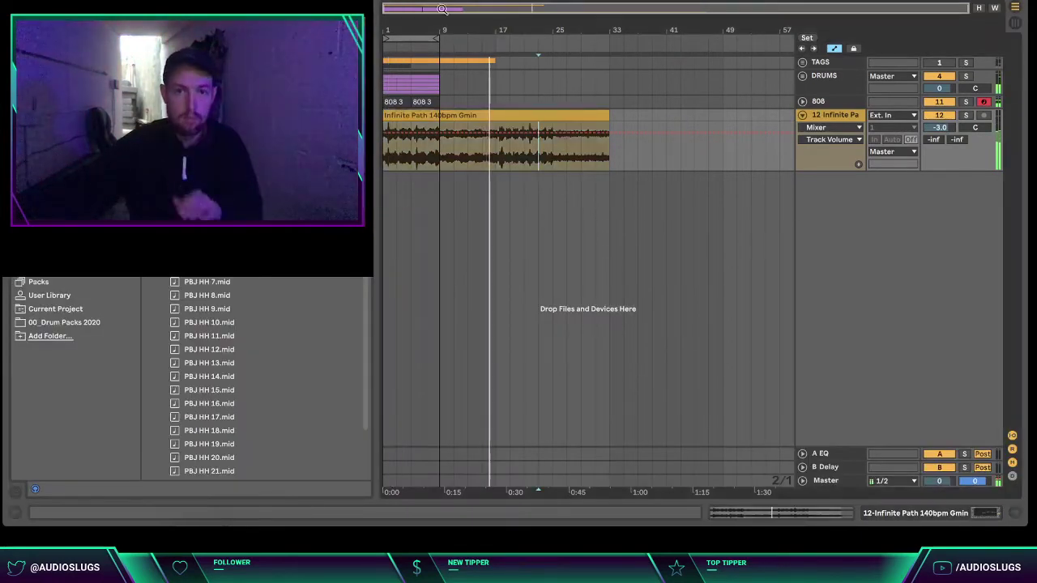
- Fold the Infinite Path track while the beat plays
left_click(453, 153)
left_click(836, 116)
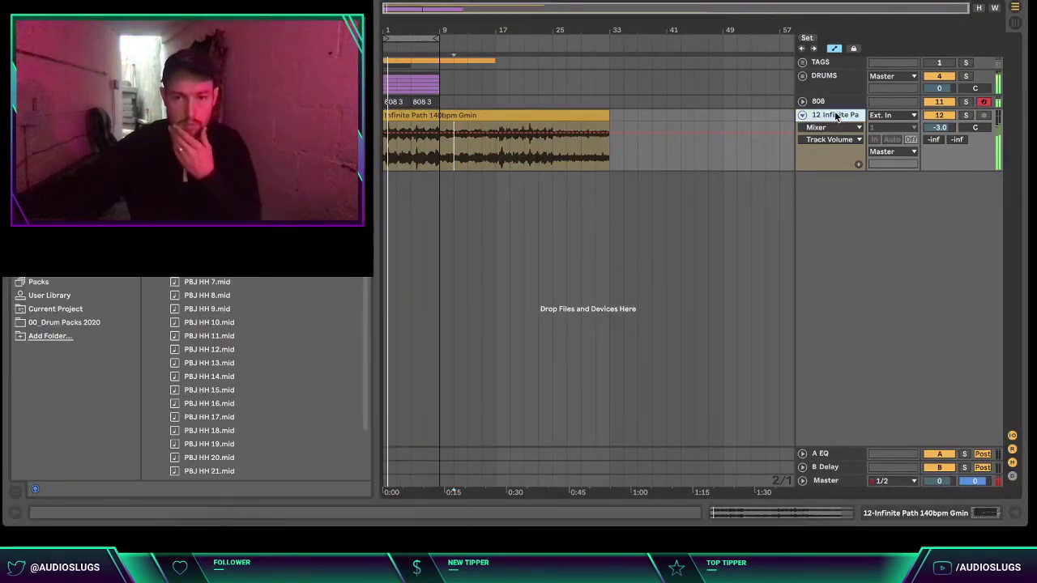
left_click(802, 115)
left_click(510, 171)
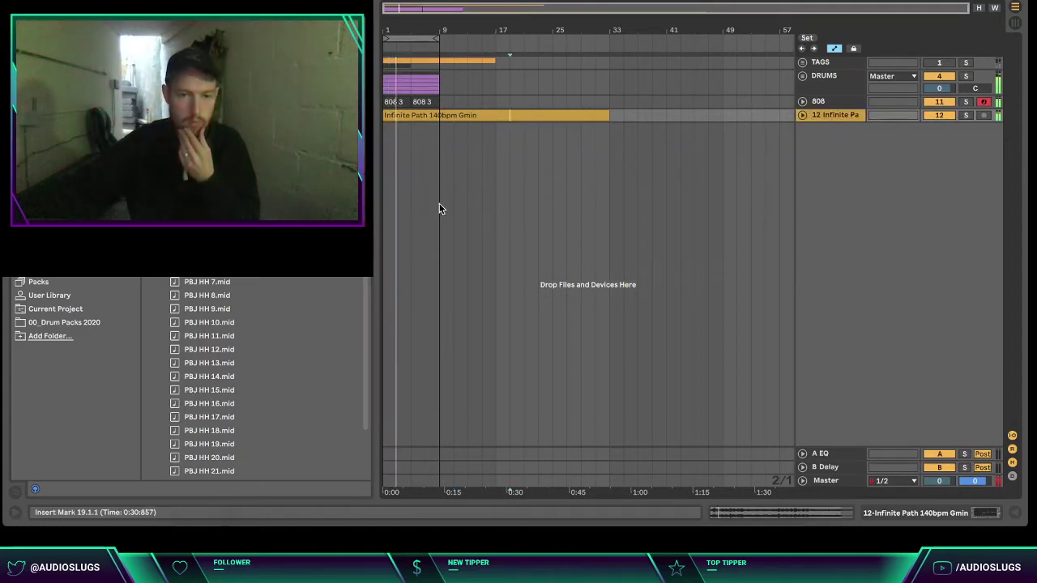
left_click(41, 51)
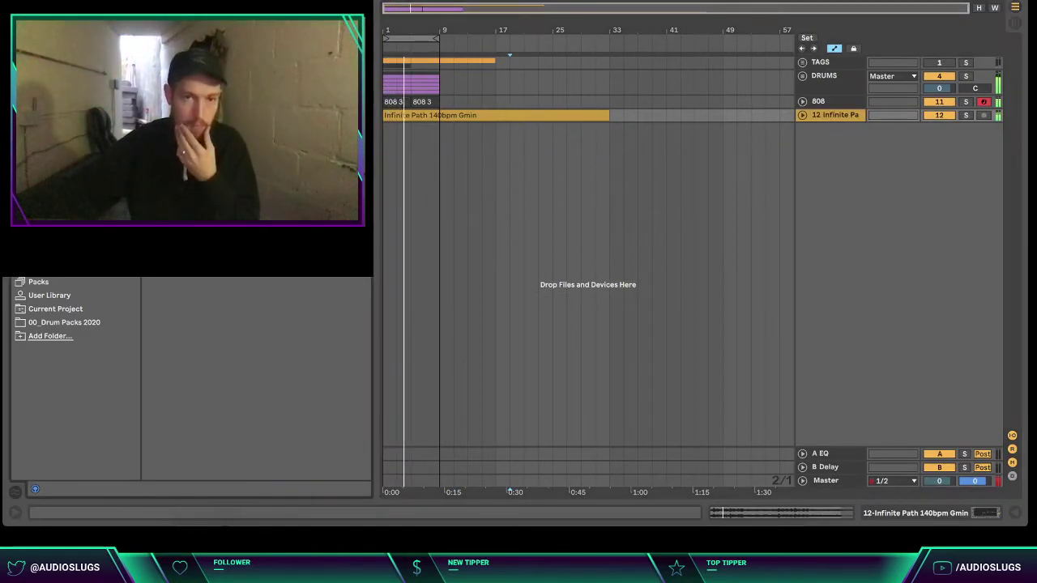
left_click(40, 64)
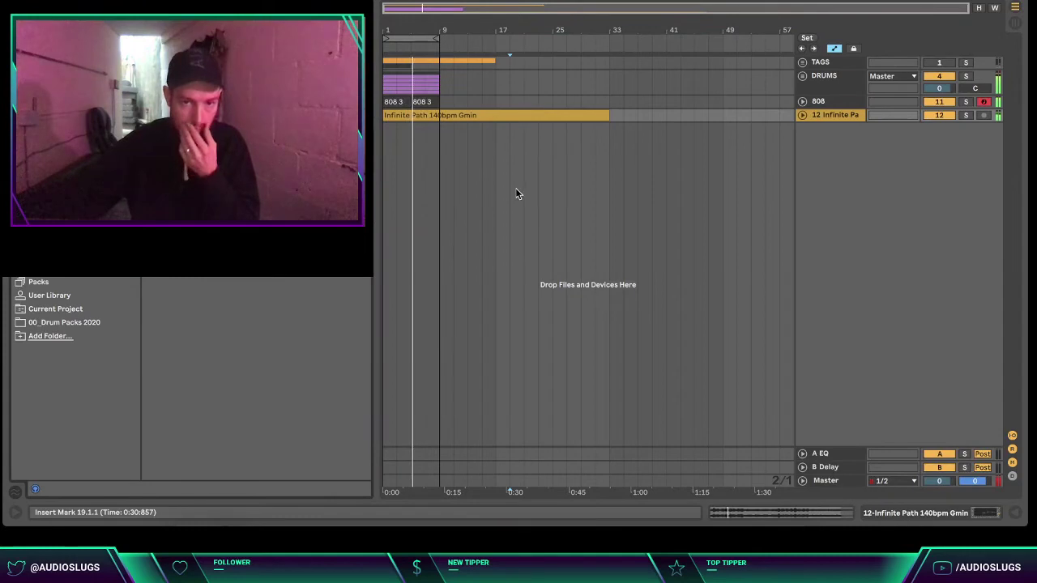
left_click(805, 116)
left_click(452, 116)
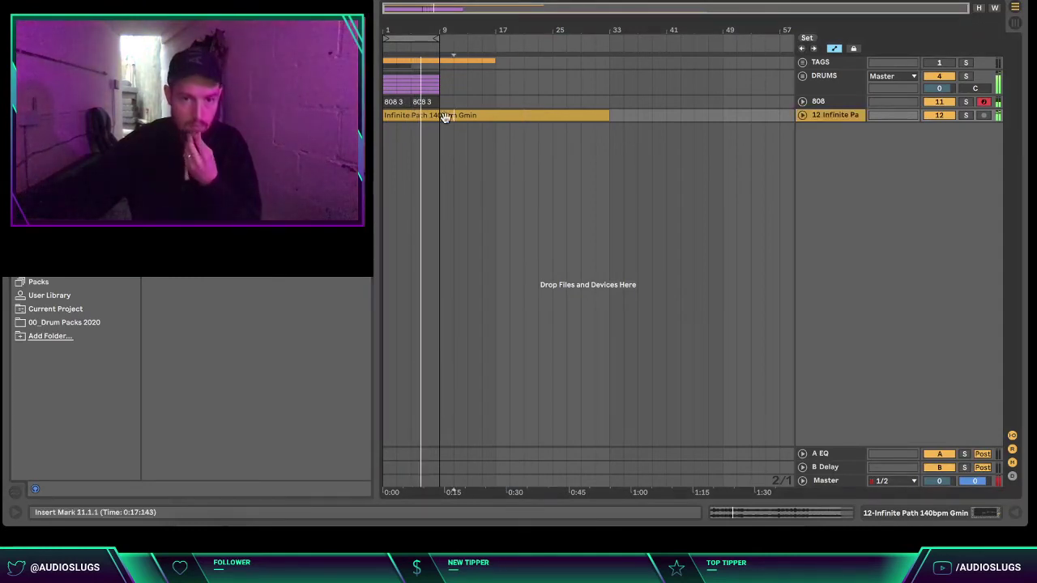
- Duplicate the eight-bar drum and 808 clips to bar 9 and extend the loop to bar 17
left_click_drag(438, 102, 382, 84)
key("super+d")
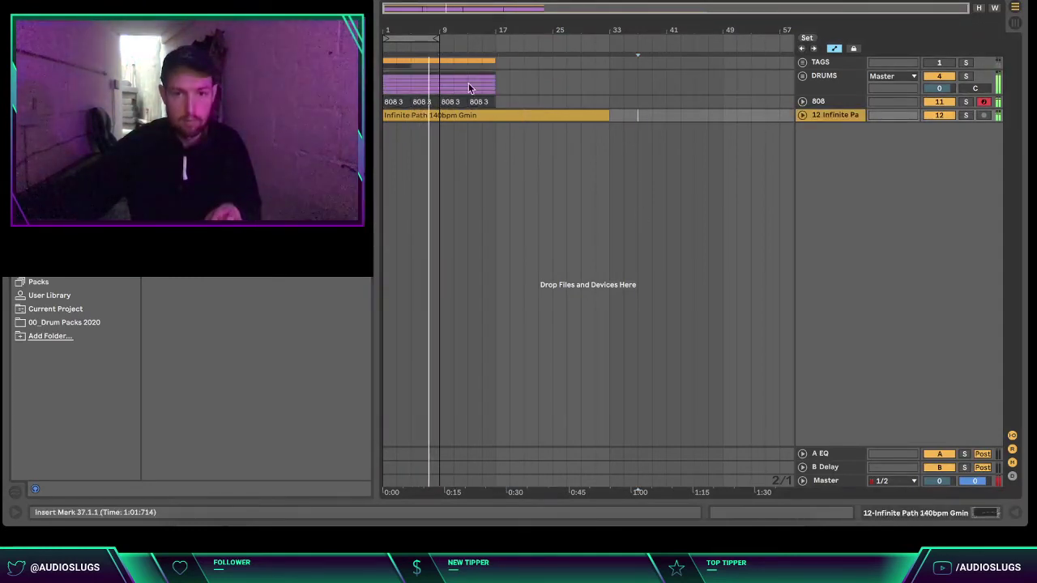
left_click_drag(438, 38, 489, 37)
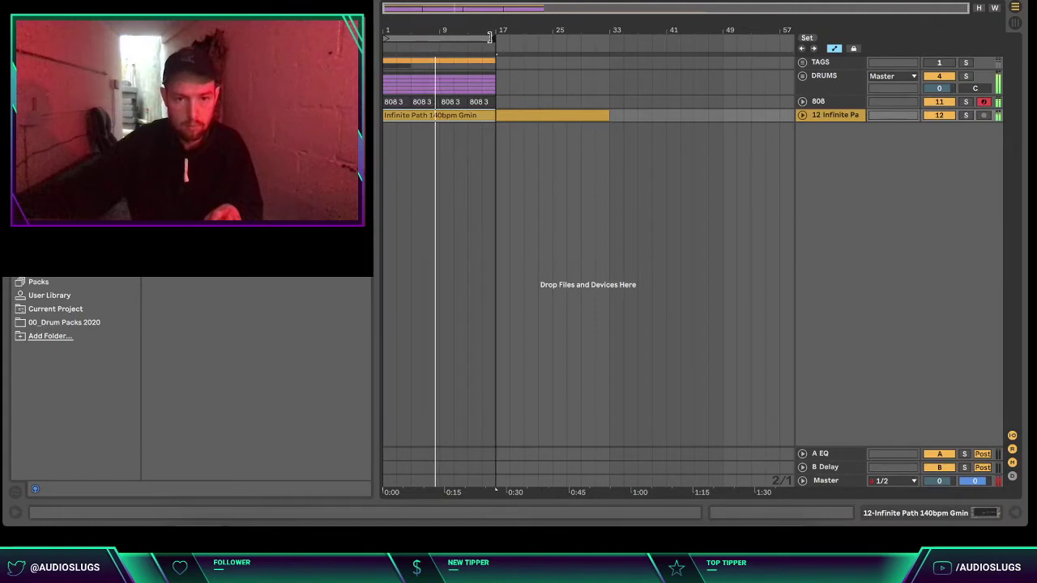
- Unfold the DRUMS group and the 808 and Infinite Path tracks to review the arrangement during playback
left_click(802, 115)
left_click(802, 101)
left_click(802, 77)
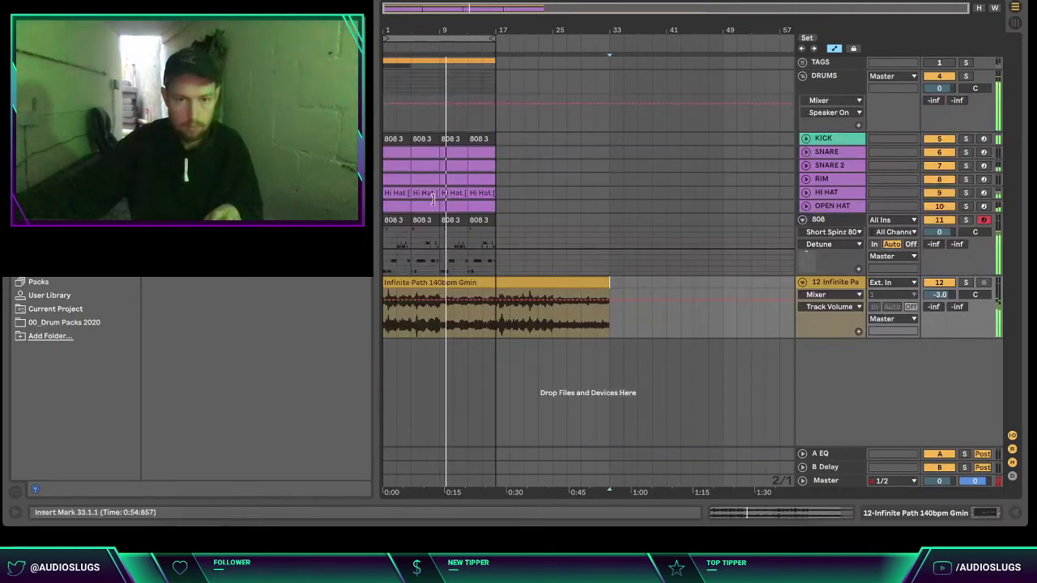
left_click(457, 241)
left_click(498, 205)
left_click(726, 203)
left_click(619, 223)
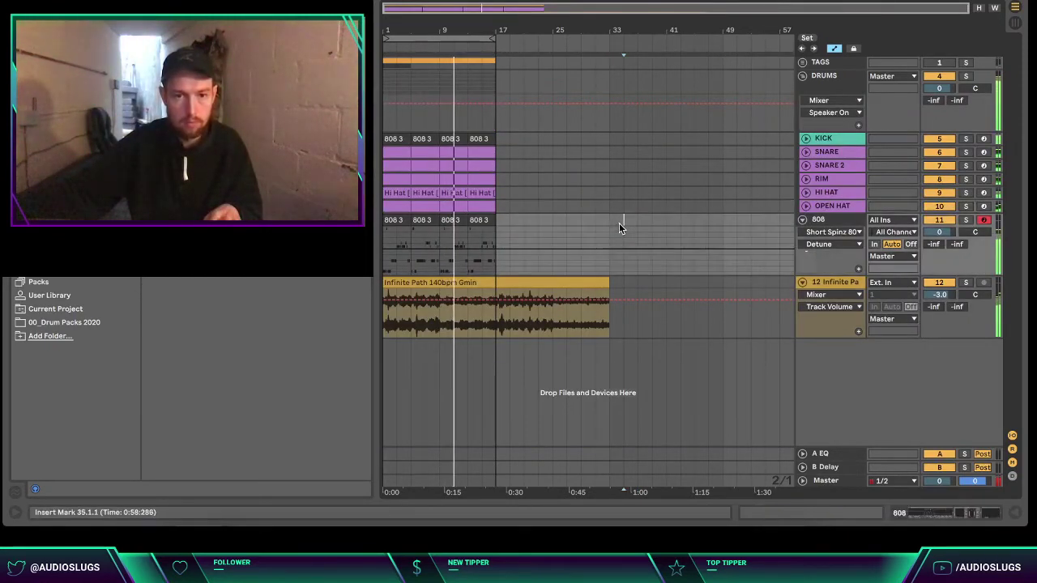
left_click(523, 228)
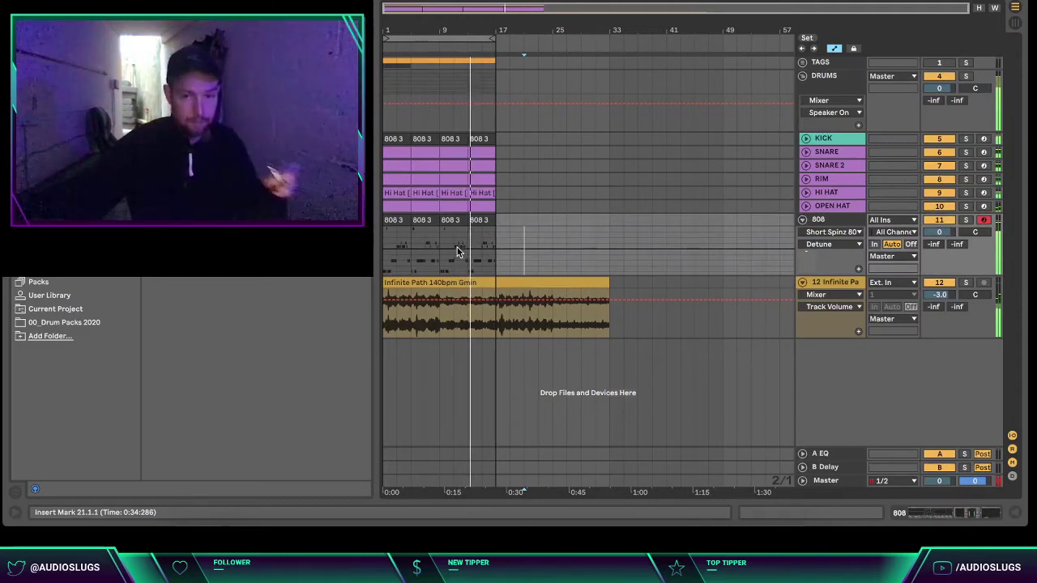
left_click(608, 231)
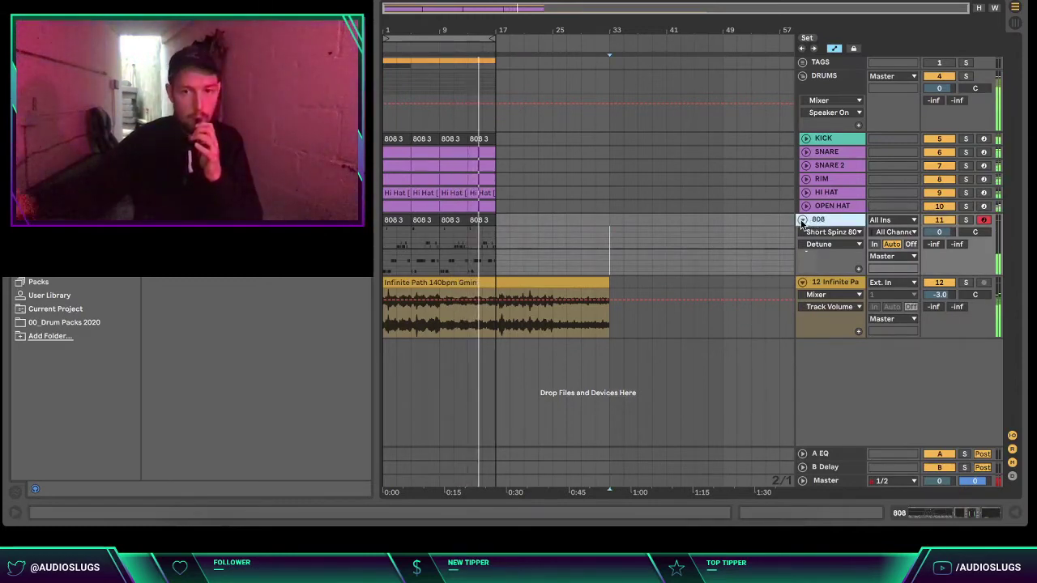
- Fold the DRUMS group and the 808 and Infinite Path tracks
left_click(803, 220)
key("Left")
key("Down")
key("Down")
key("Down")
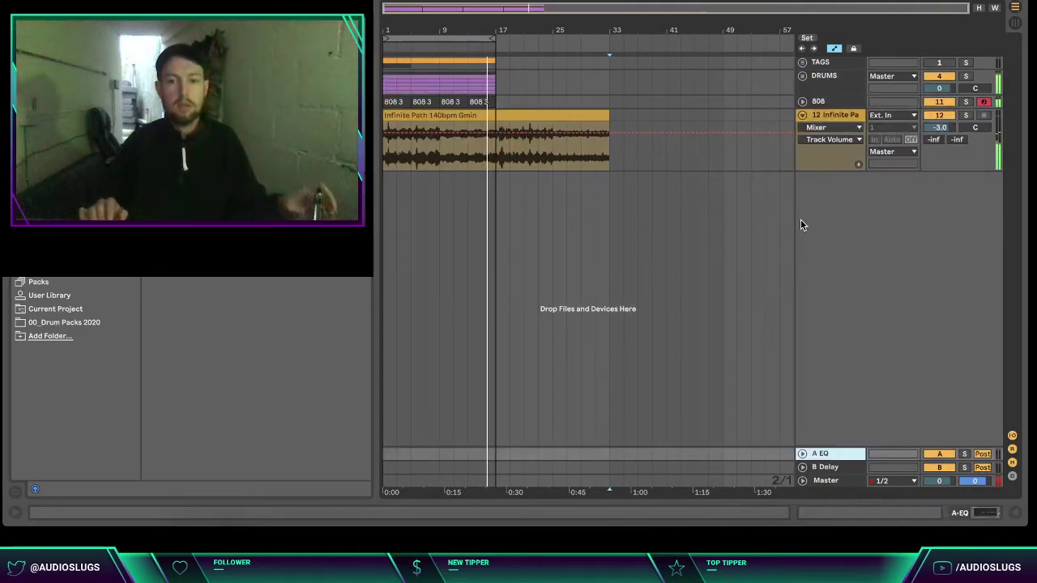
key("Up")
key("Left")
left_click(535, 257)
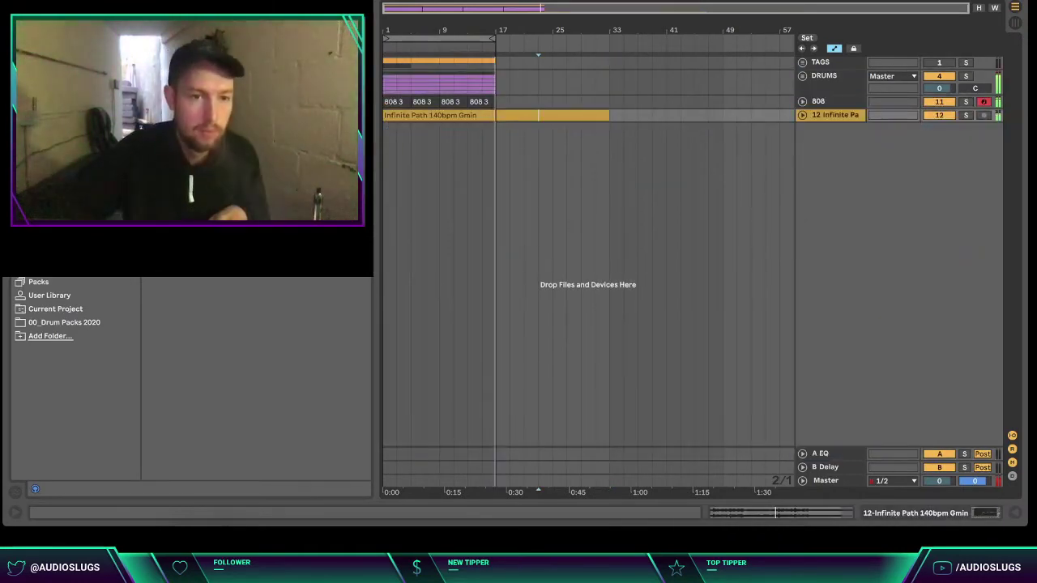
- Unfold the Infinite Path track and move all drum and 808 clips to start at bar 9
left_click(445, 222)
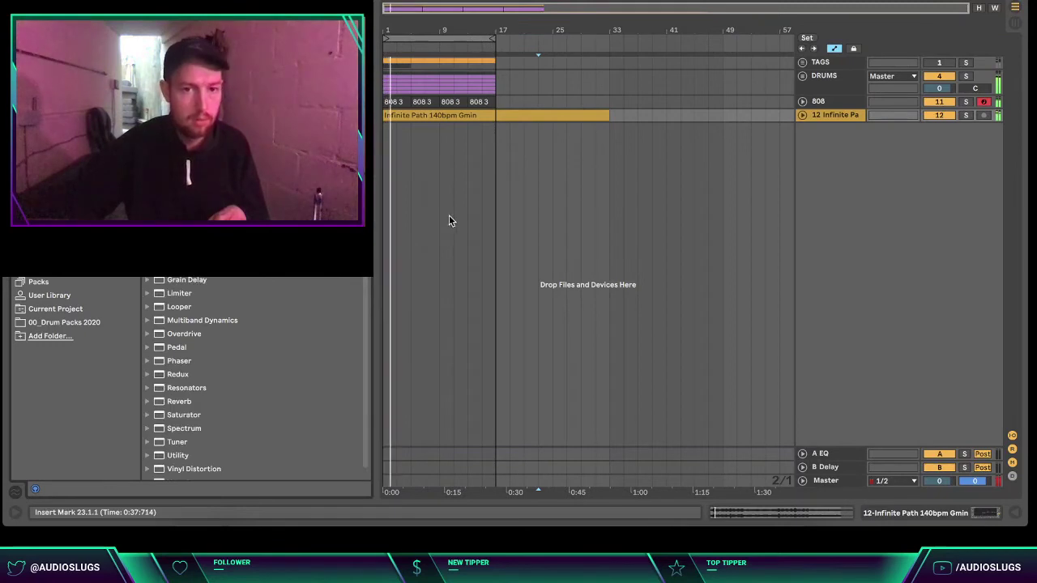
left_click(801, 115)
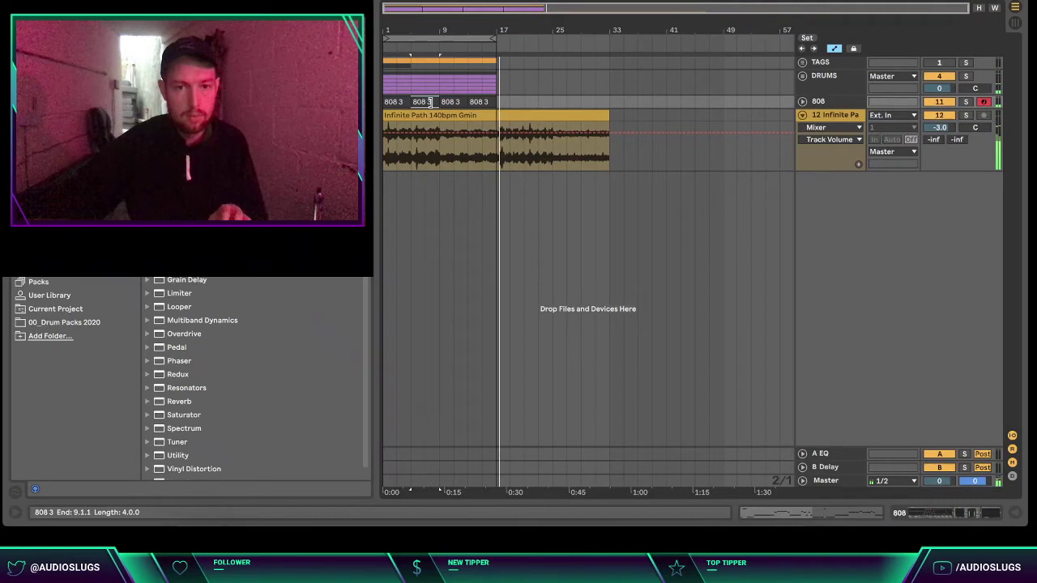
left_click_drag(431, 101, 487, 101)
- Split the Infinite Path clip at bar 25 and at bar 9
left_click(570, 170)
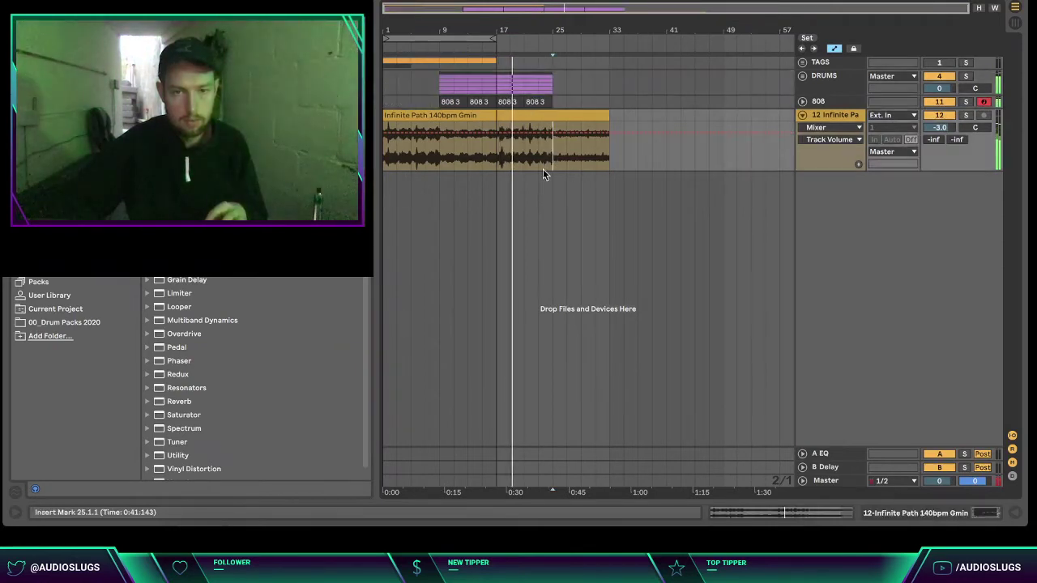
left_click_drag(549, 159, 609, 159)
key("ctrl+e")
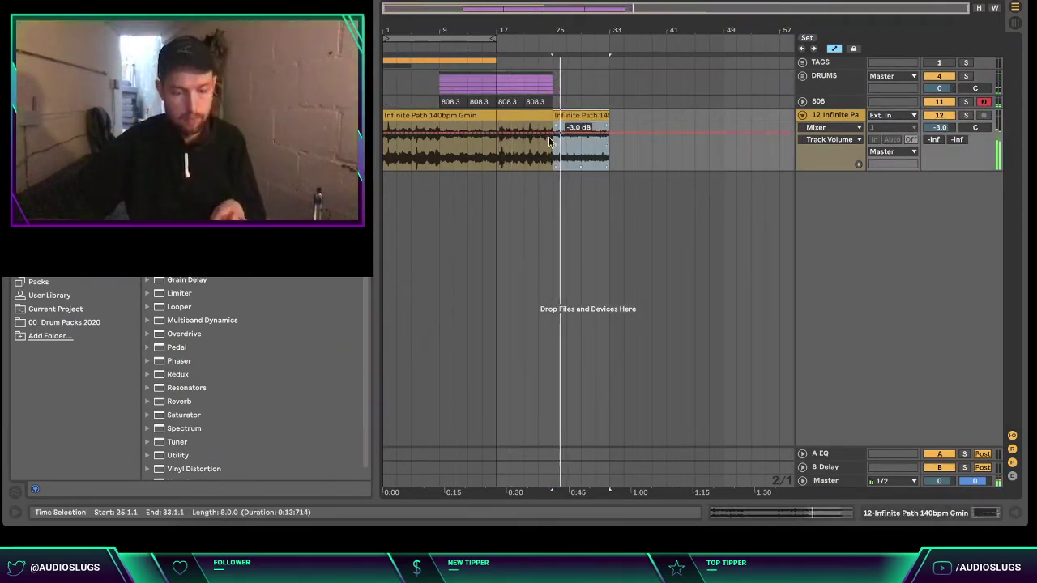
left_click(440, 132)
key("super+e")
- Copy the first eight-bar Infinite Path clip over the section from bar 25 to bar 33
left_click_drag(421, 118, 631, 121)
left_click(433, 128)
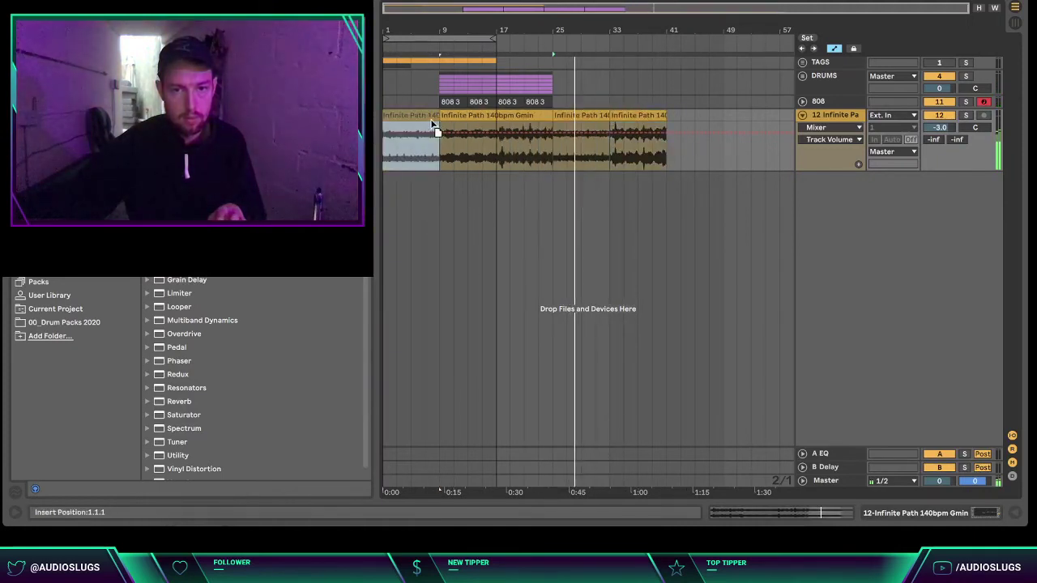
left_click(634, 132)
left_click_drag(635, 130, 578, 129)
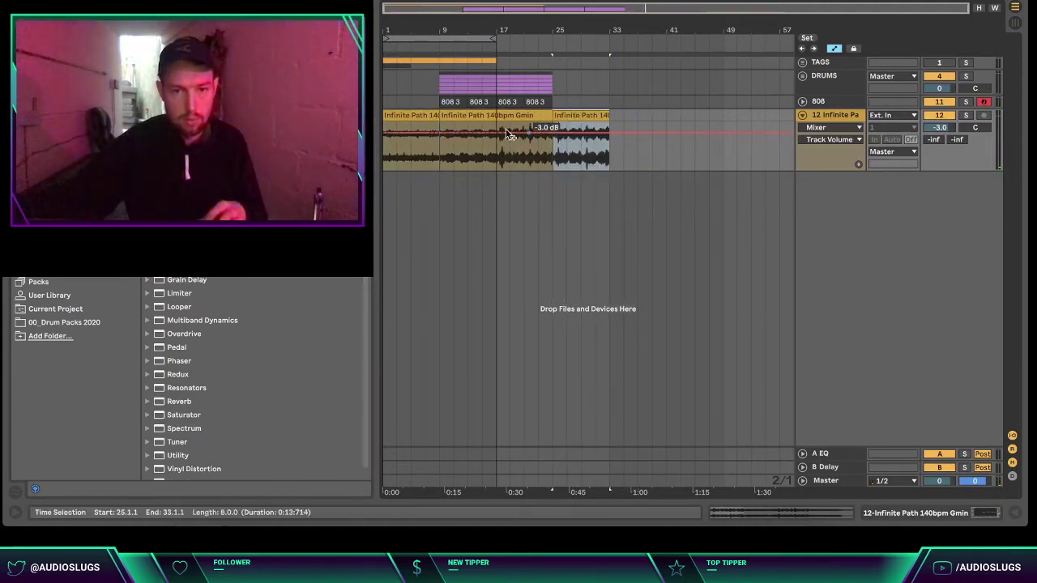
- Add the HalfTime effect after EQ Eight on the Infinite Path track and start playback
left_click(412, 118)
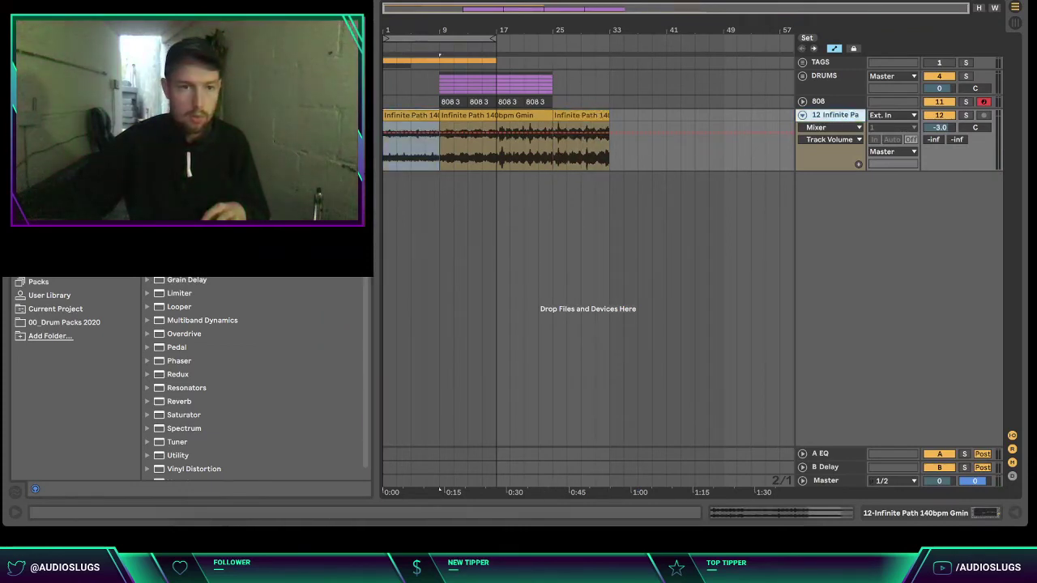
left_click(49, 36)
left_click(49, 50)
left_click(49, 63)
left_click(49, 76)
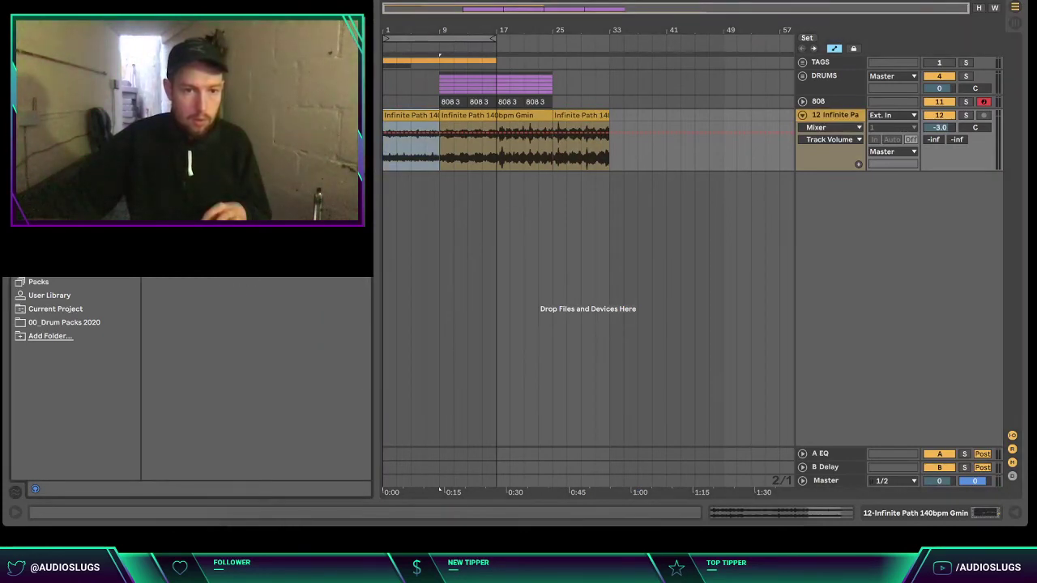
key("Return")
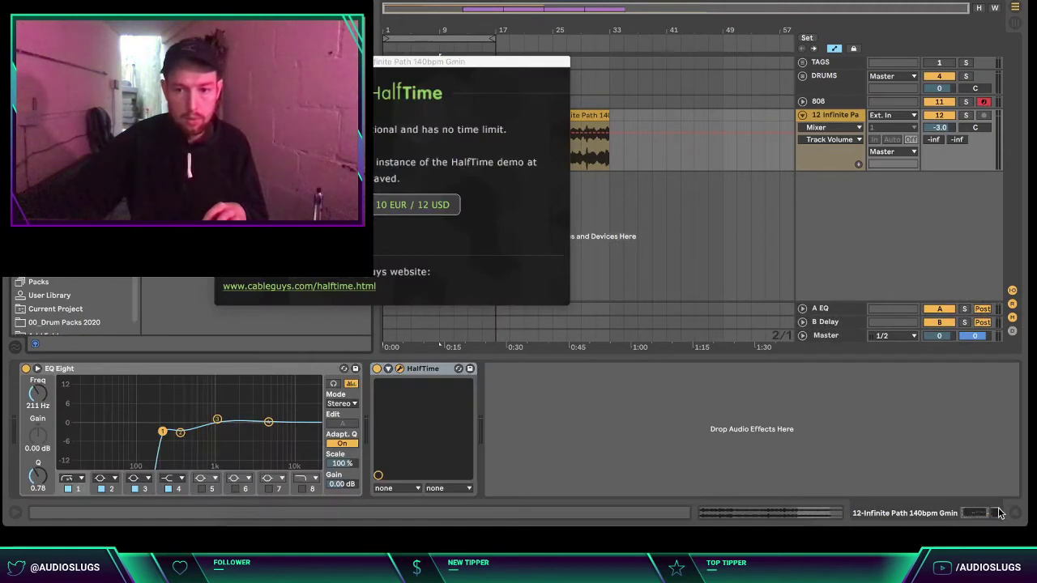
key("space")
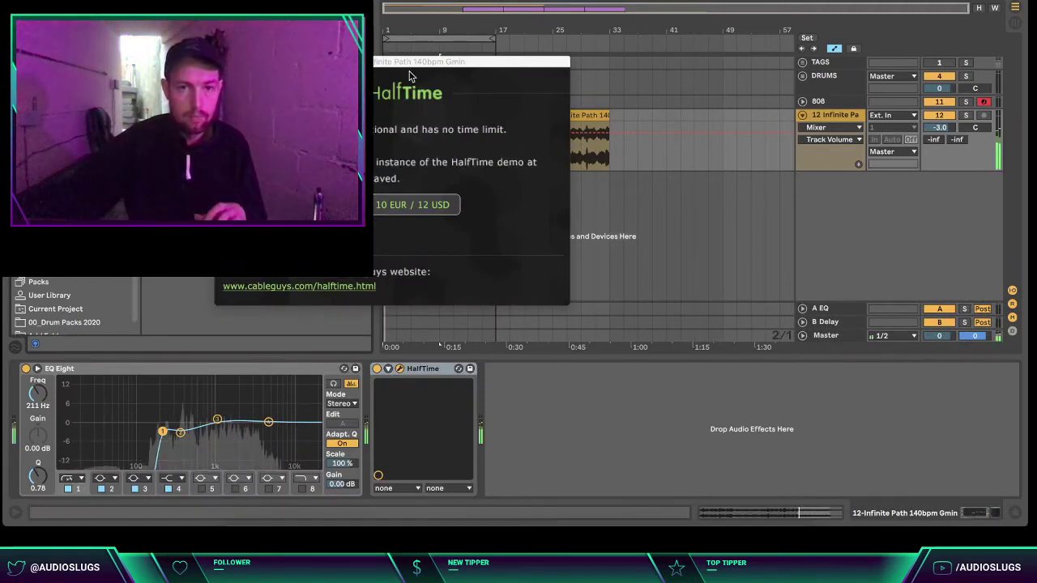
- Close the HalfTime plug-in window and automate HalfTime's Device On on the Infinite Path track so it switches off from bar 9
left_click_drag(325, 61, 326, 62)
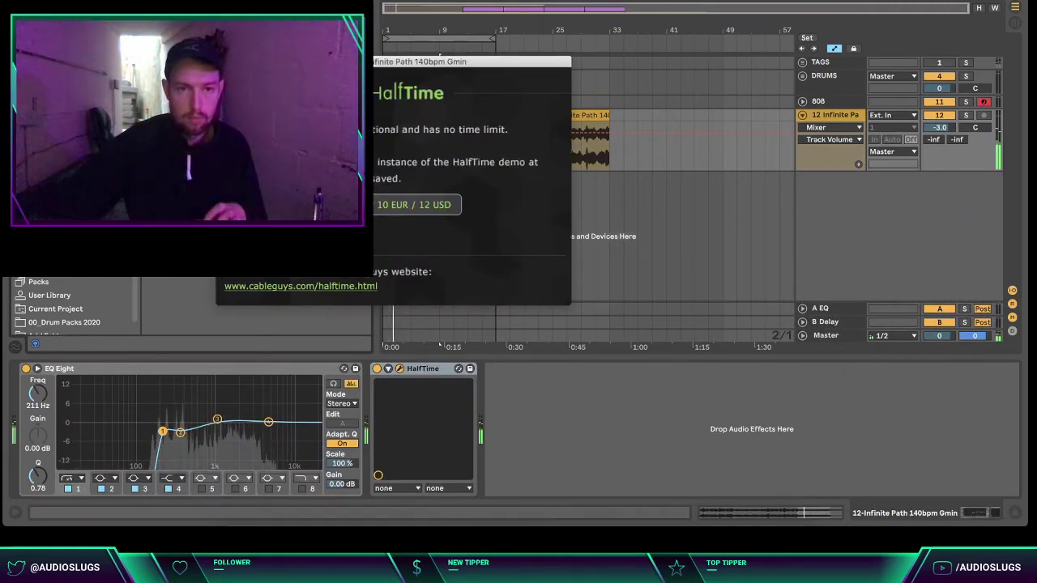
left_click(223, 62)
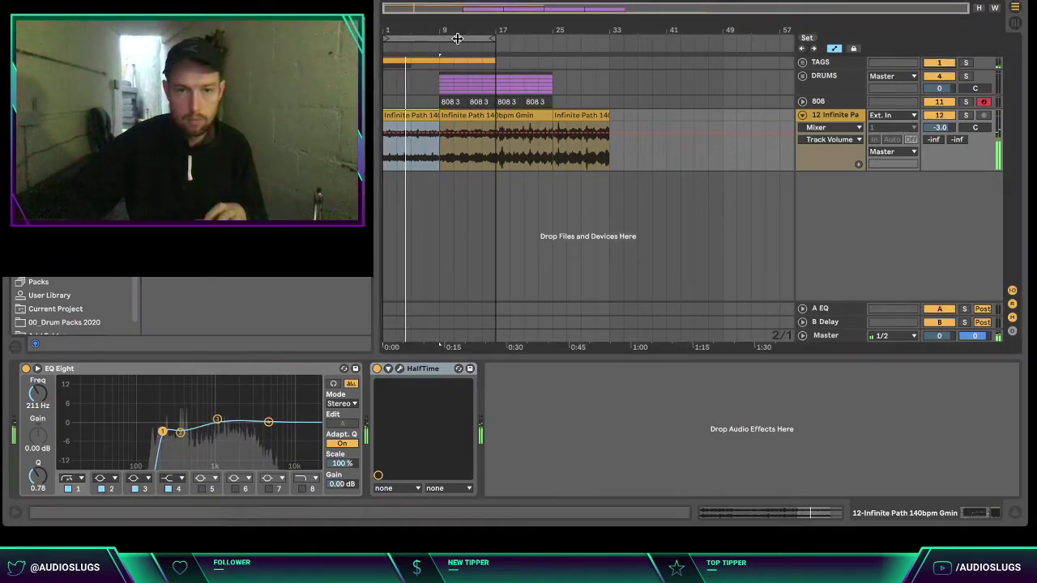
left_click(845, 129)
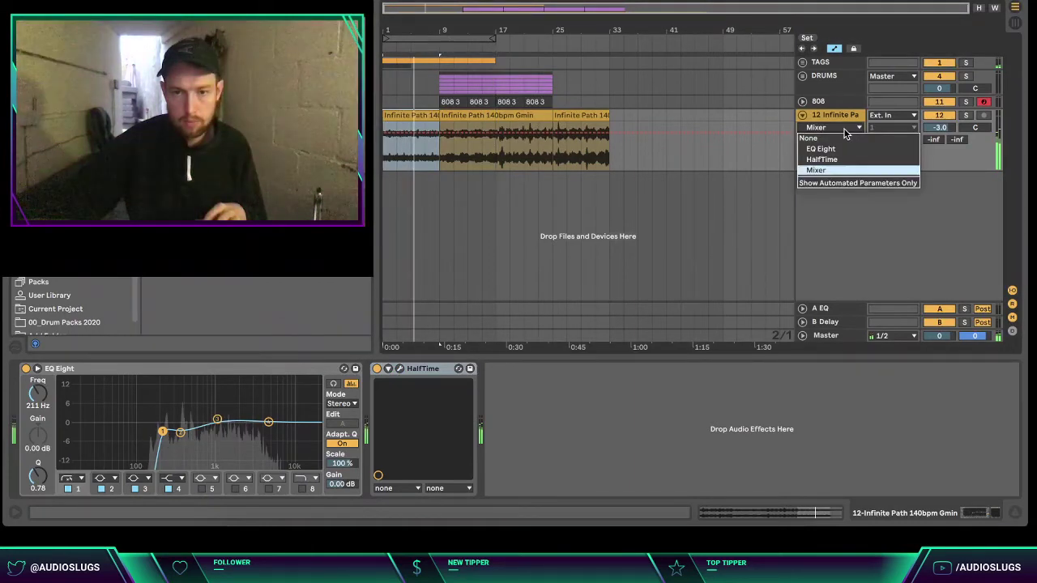
left_click(822, 160)
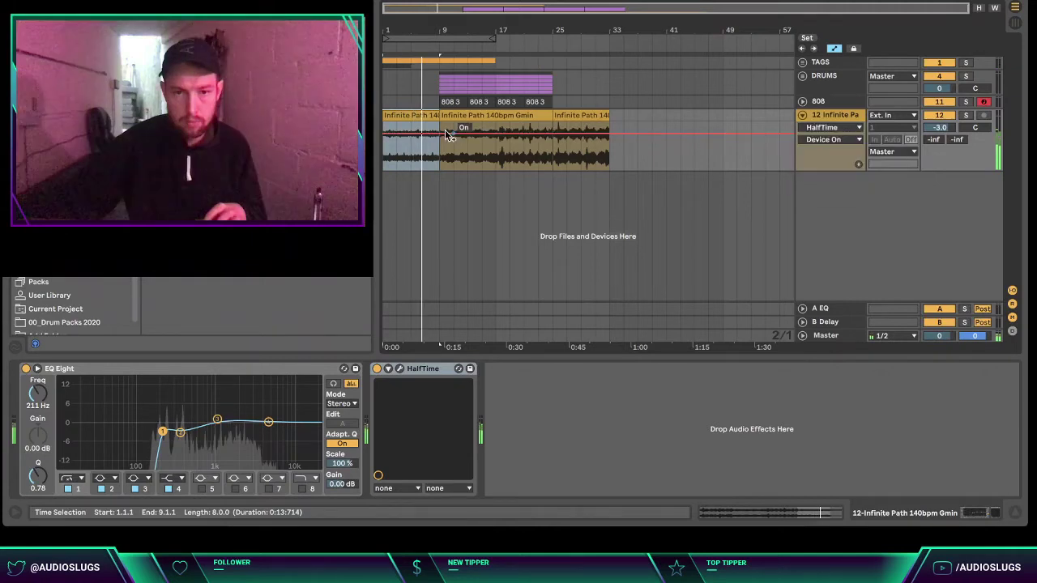
left_click_drag(448, 135, 504, 193)
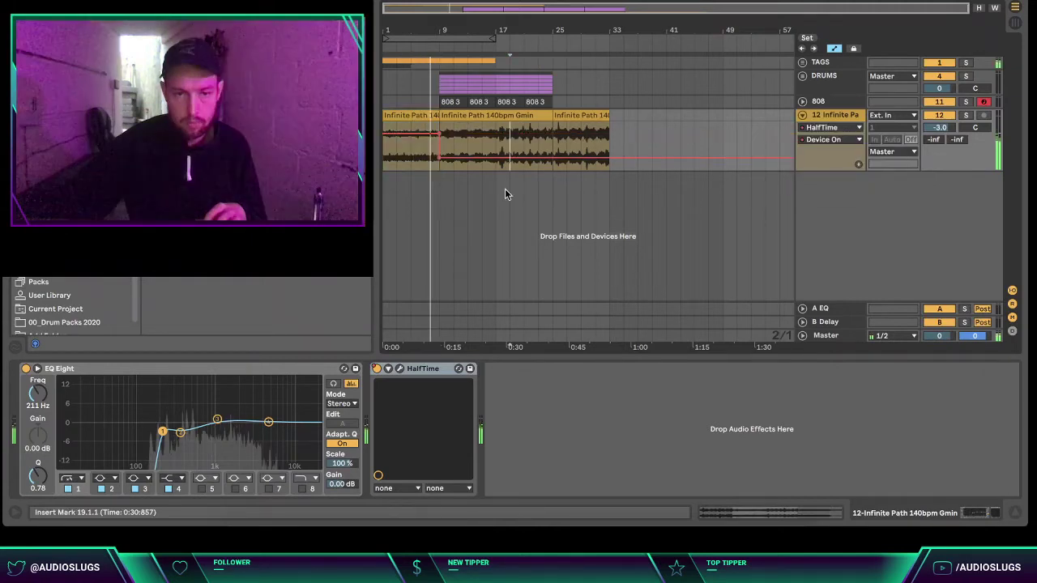
left_click(461, 208)
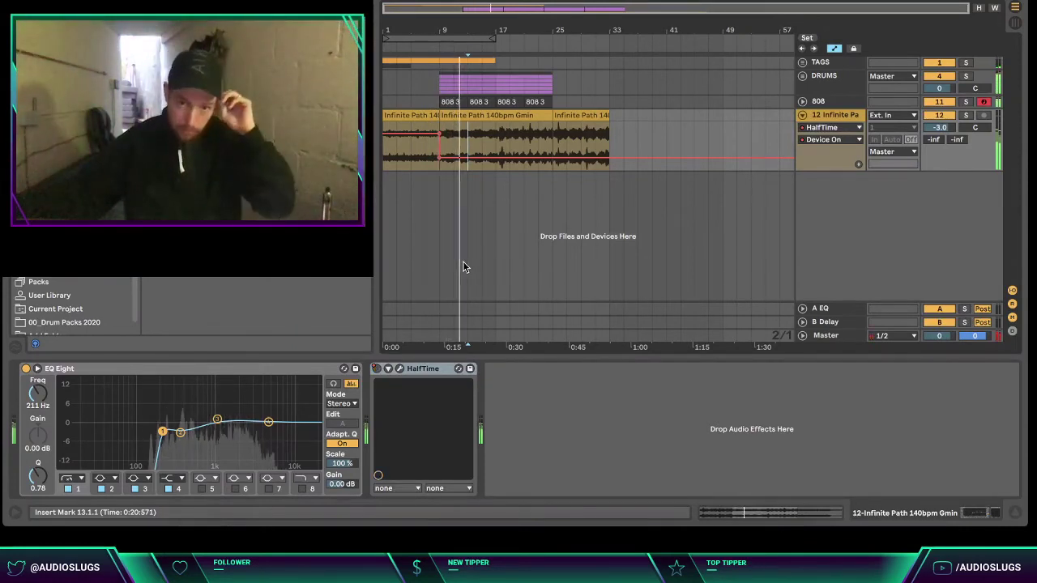
left_click(496, 224)
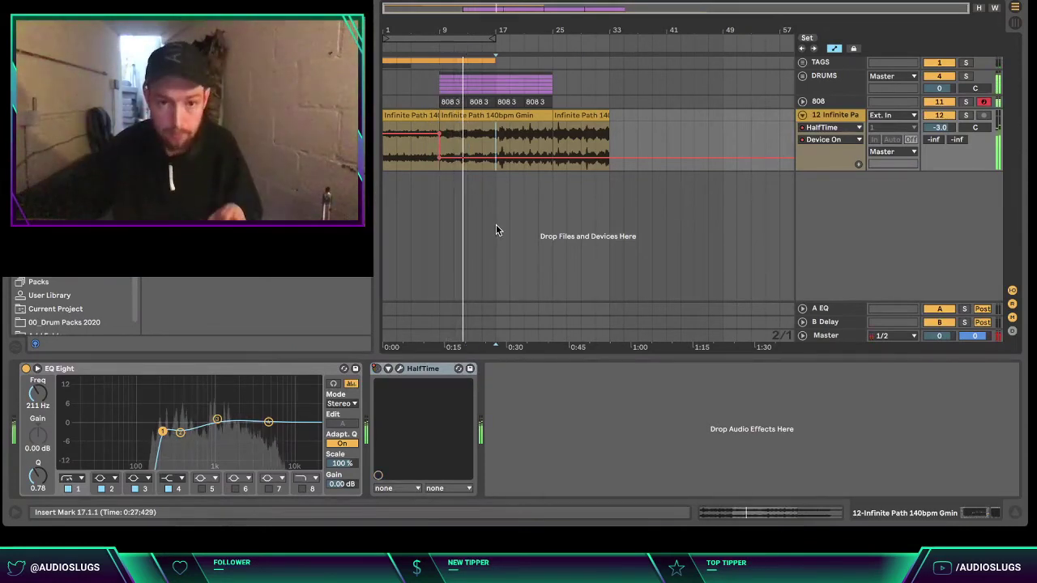
left_click(811, 117)
left_click(802, 116)
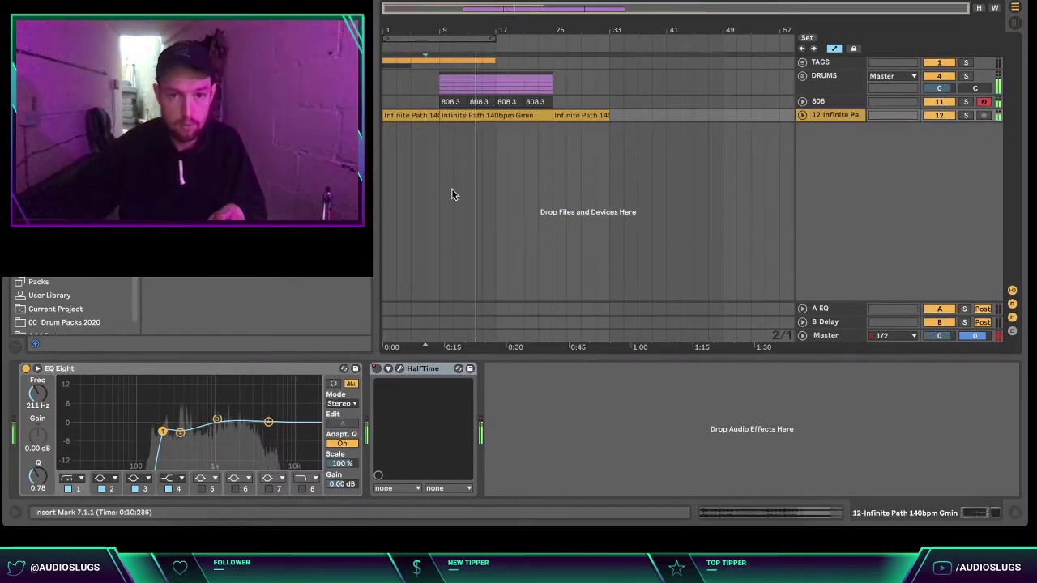
- Split the drum, 808 and Infinite Path clips around the last beat before bar 17
left_click_drag(493, 31, 507, 160)
left_click_drag(500, 116, 504, 85)
key("ctrl+e")
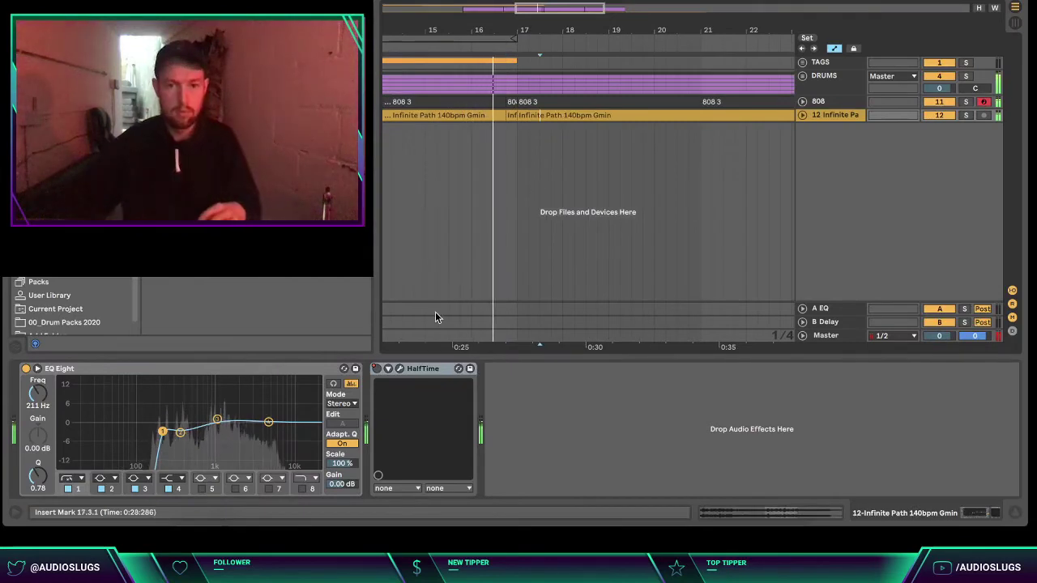
- Set the arrangement loop to span bars 9 to 25 and collapse the DRUMS group
left_click(565, 231)
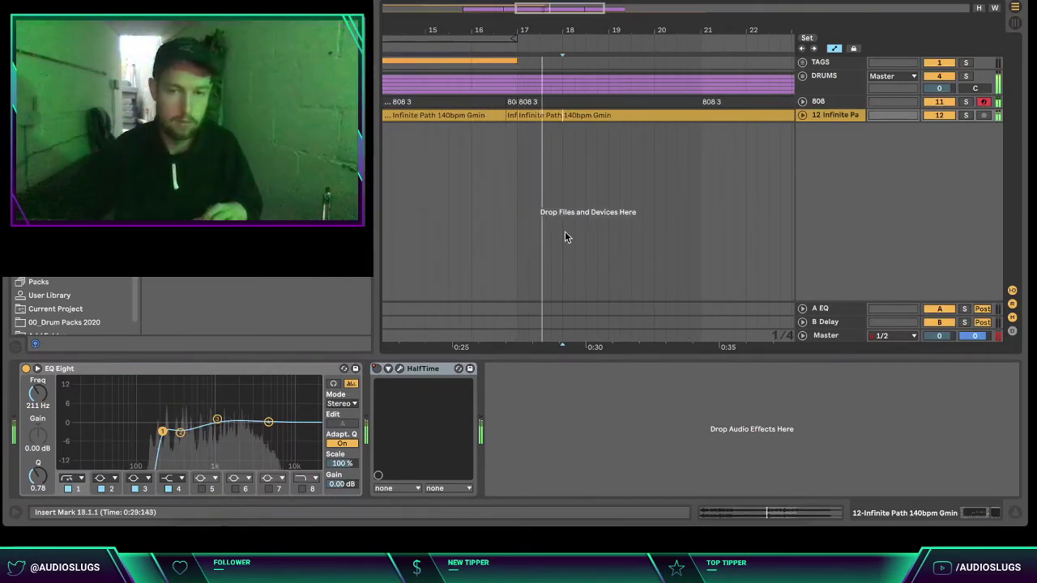
left_click_drag(533, 30, 533, 21)
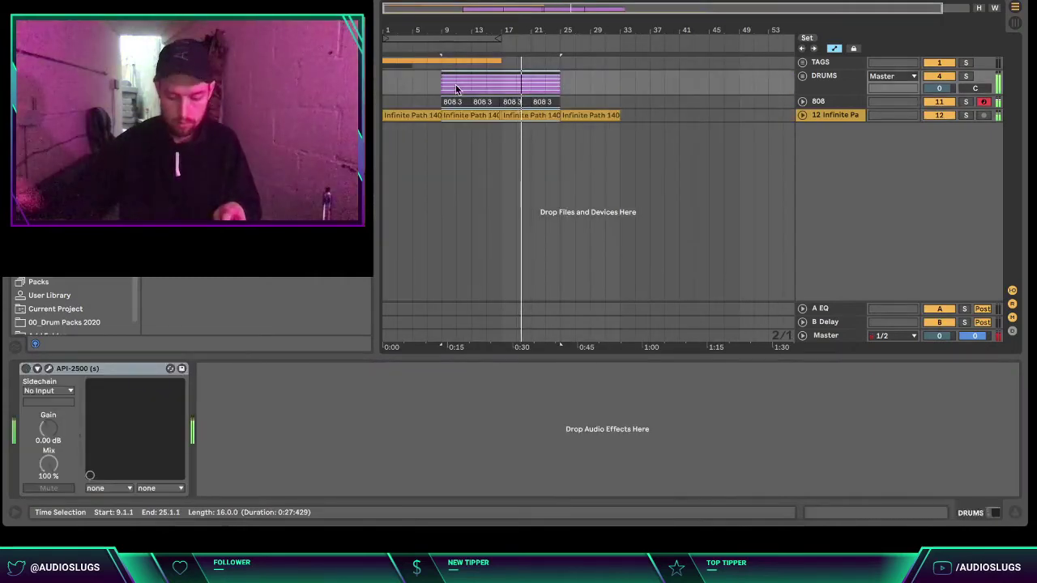
key("ctrl+l")
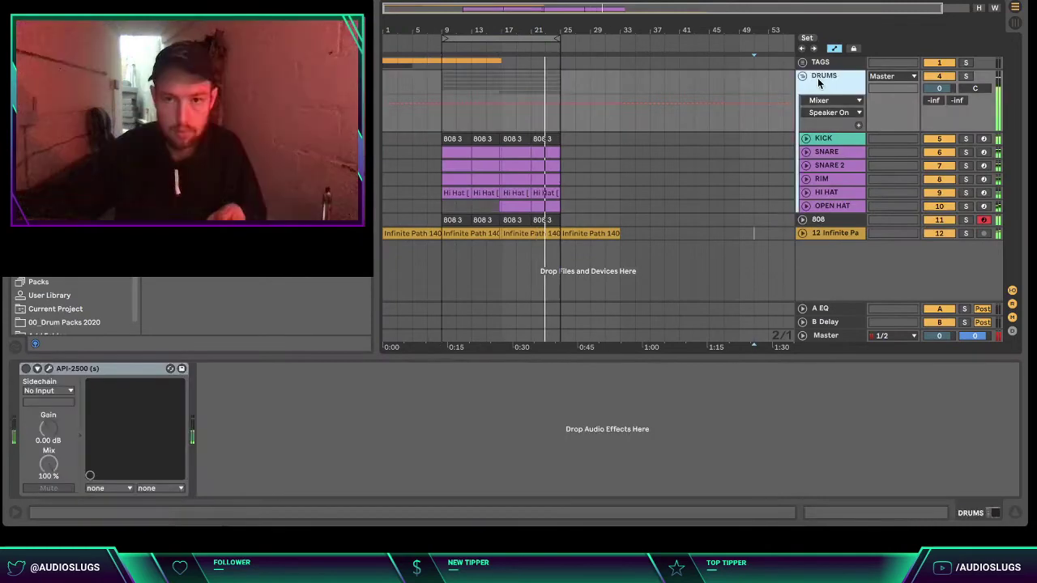
left_click(803, 76)
left_click(606, 204)
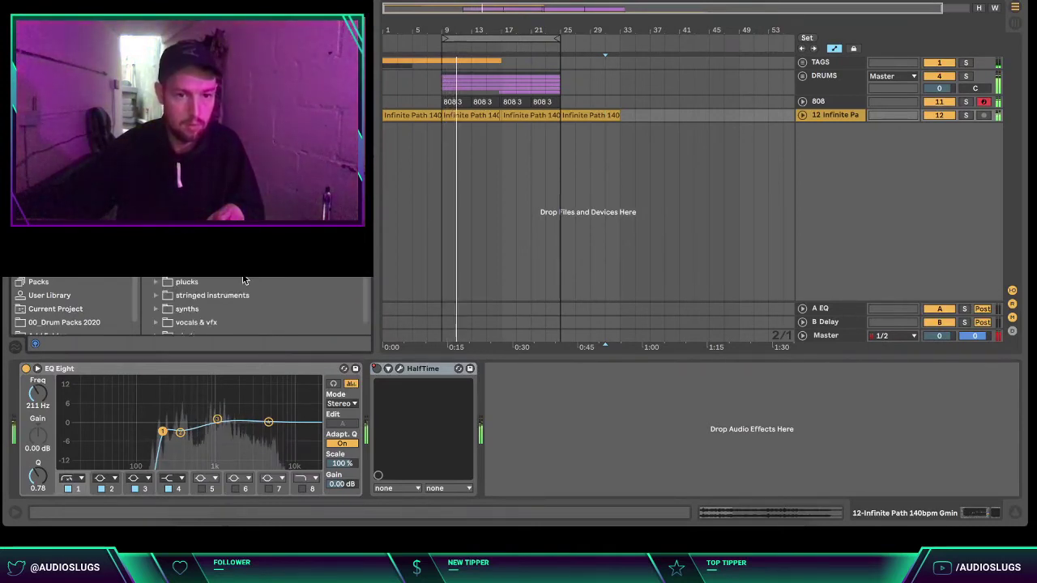
- Browse the loop kits and place the Time Reflection 135bpm Gbmin sample at bar 1 on a new audio track
scroll(244, 280, "down", 1)
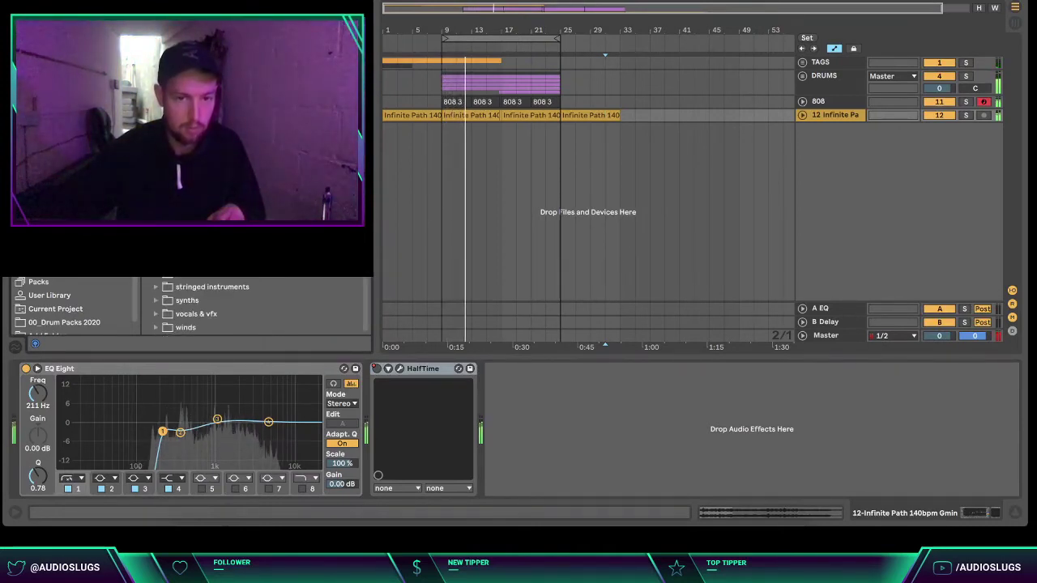
scroll(253, 300, "down", 3)
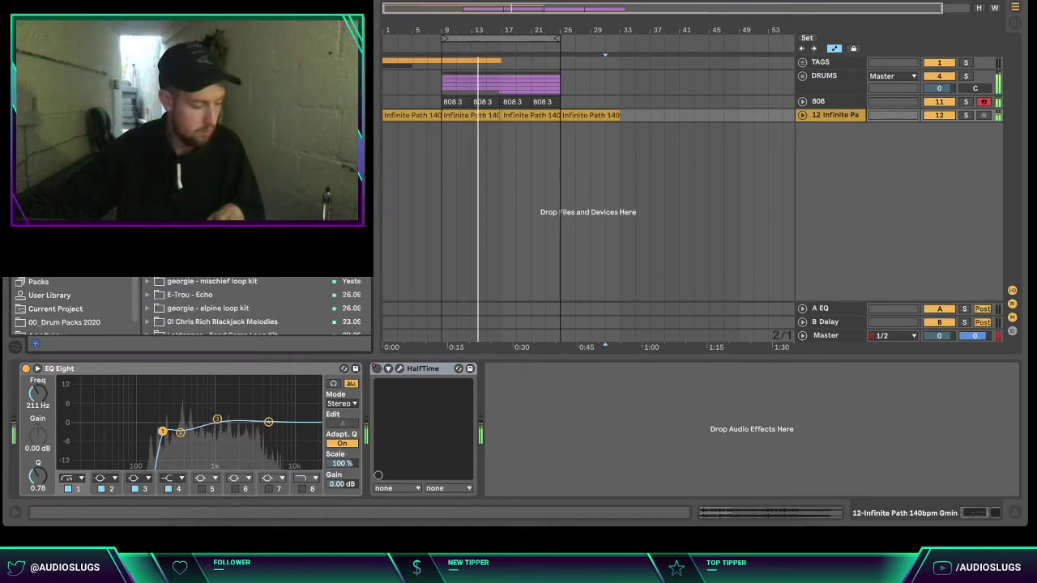
scroll(243, 308, "up", 5)
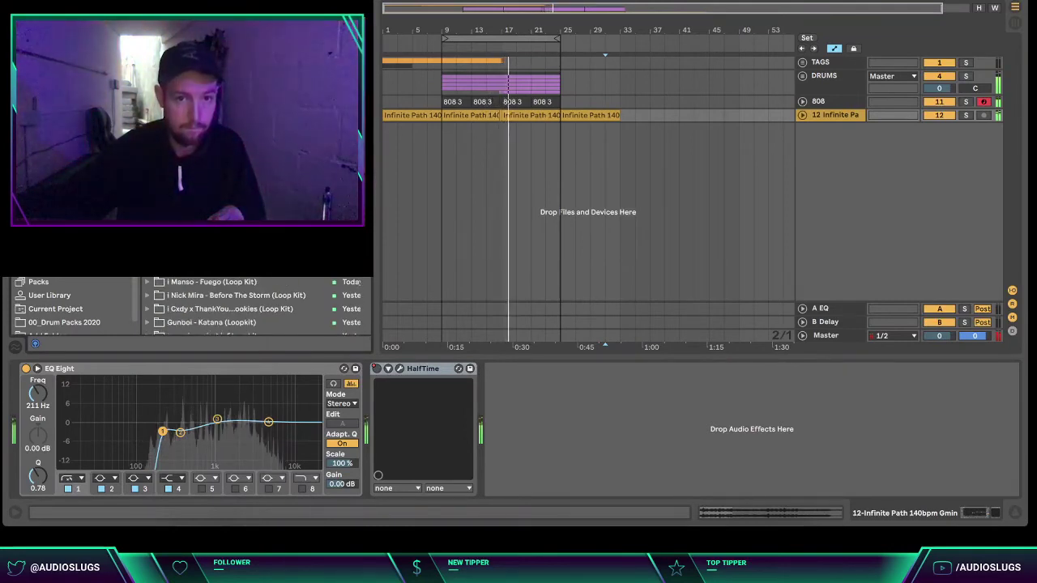
key("space")
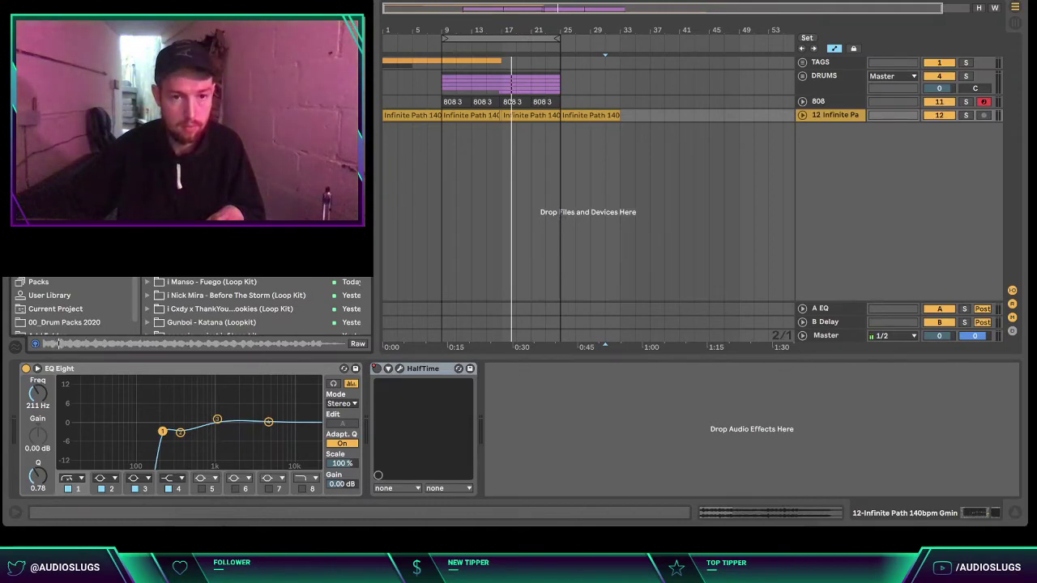
left_click_drag(377, 172, 387, 150)
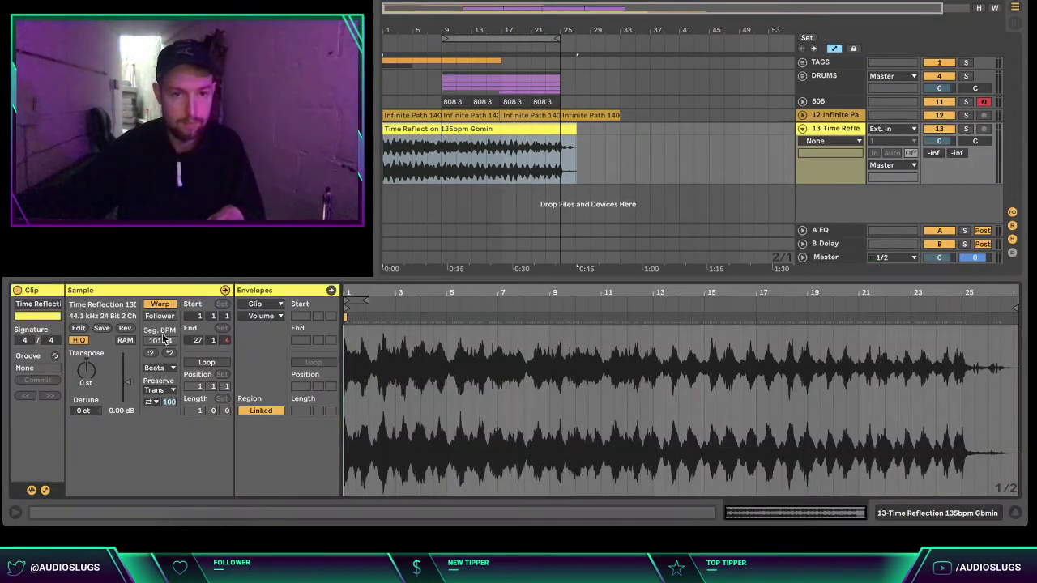
- Warp the Time Reflection clip with a segment tempo of 135 BPM and the Complex Pro warp mode
double_click(166, 305)
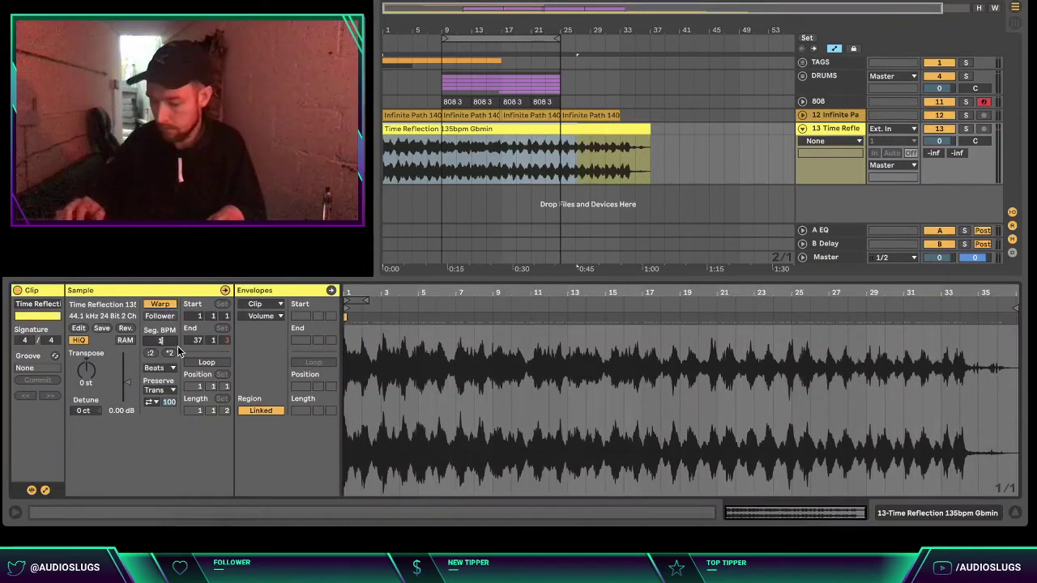
type("135")
key("Return")
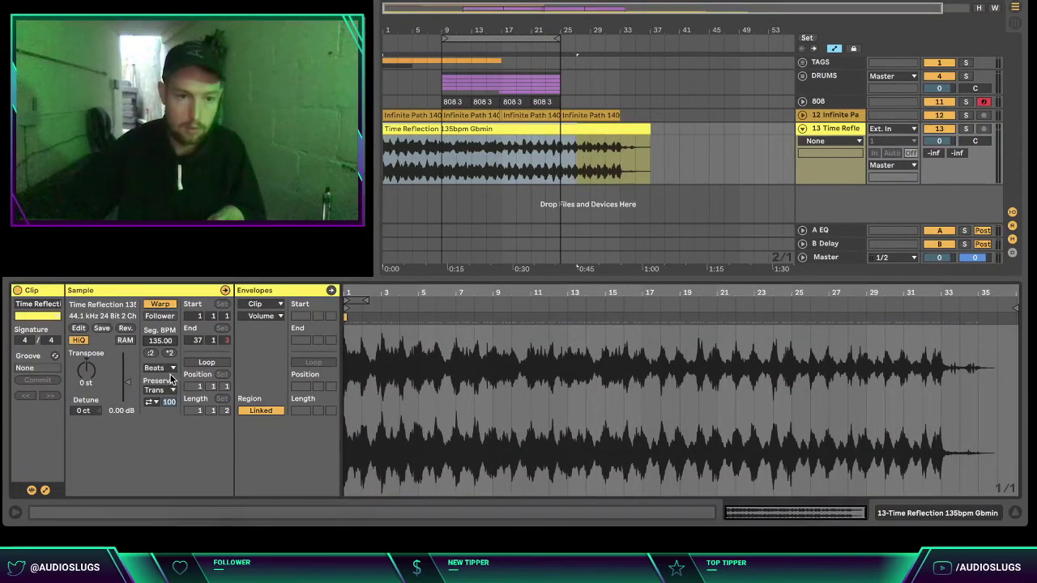
left_click(168, 371)
left_click(162, 394)
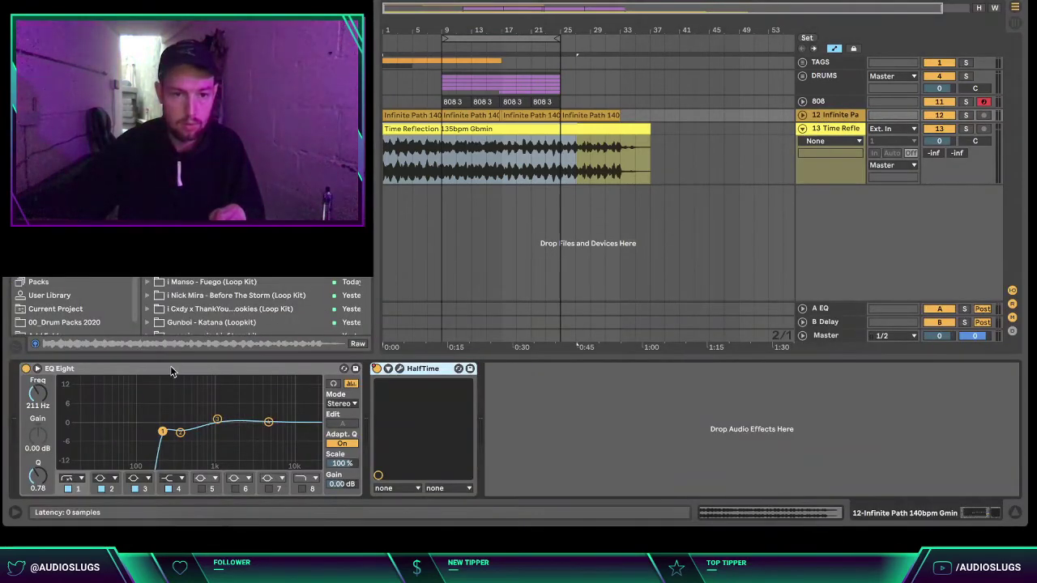
- Copy the EQ Eight from the Infinite Path track to the Time Reflection track and start playback
left_click(171, 371)
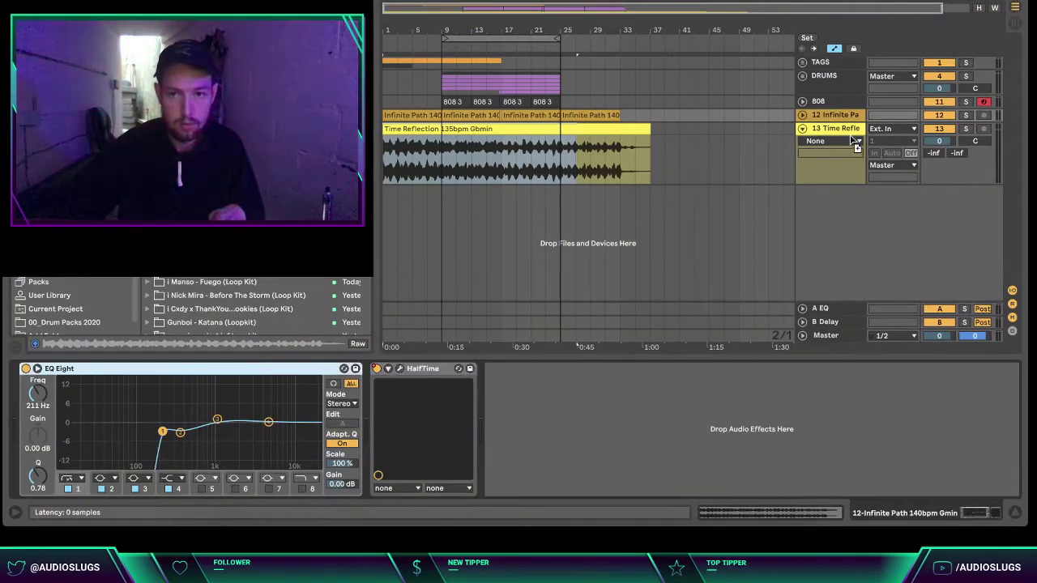
left_click(762, 171)
key("space")
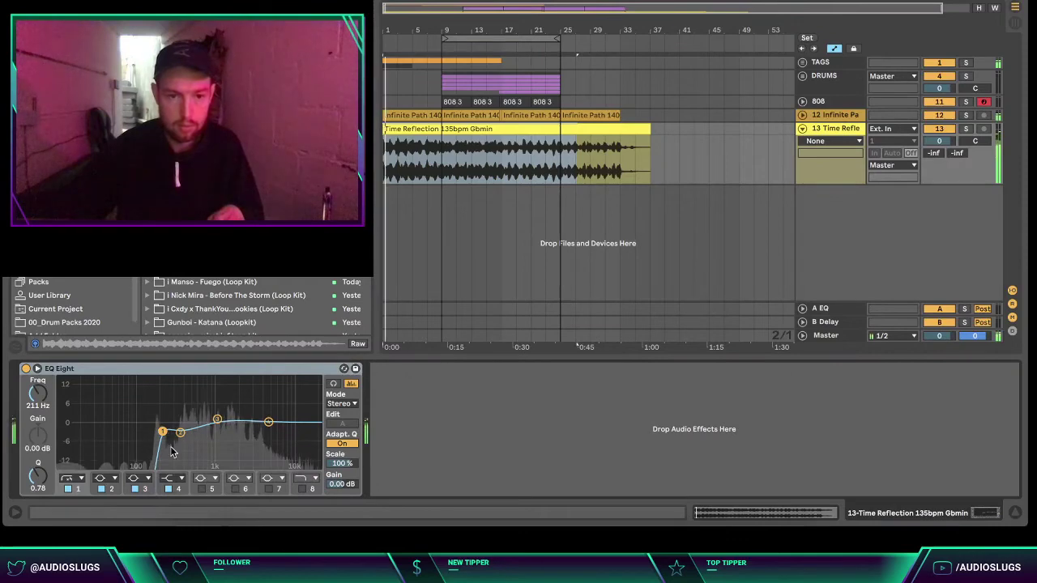
- Transpose the Time Reflection clip up 8 semitones and lower its clip gain to -6.72 dB
double_click(419, 129)
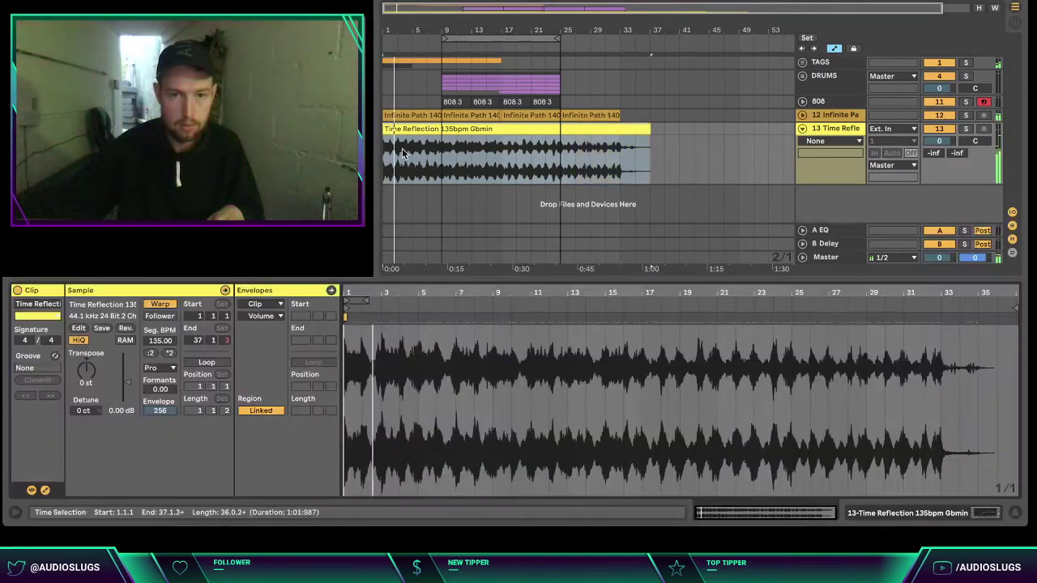
left_click(90, 372)
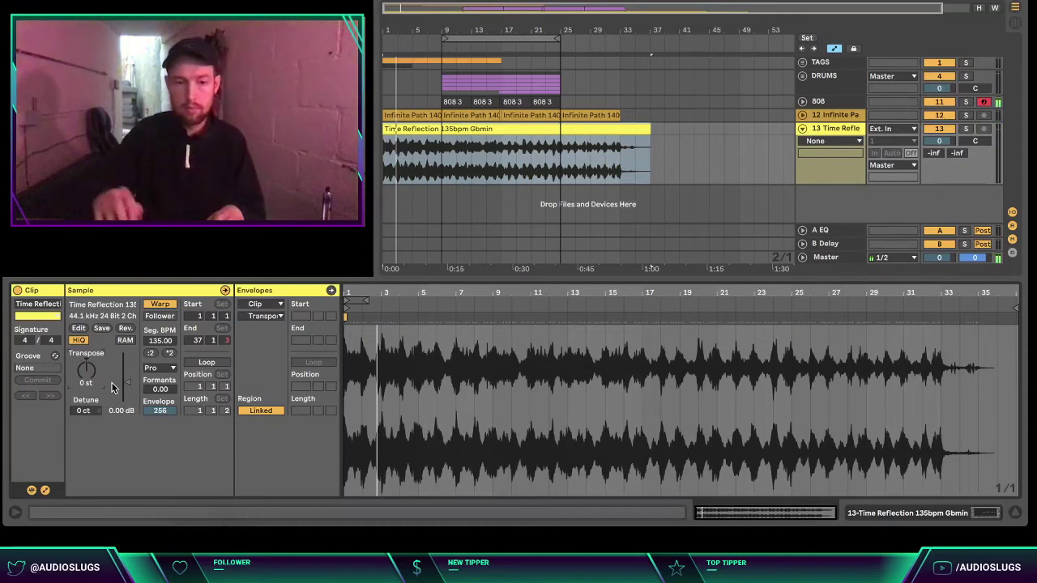
key("Up")
key("Up")
key("Up")
key("Up")
key("Up")
key("Up")
key("Up")
key("Up")
key("Up")
key("Up")
key("Up")
key("space")
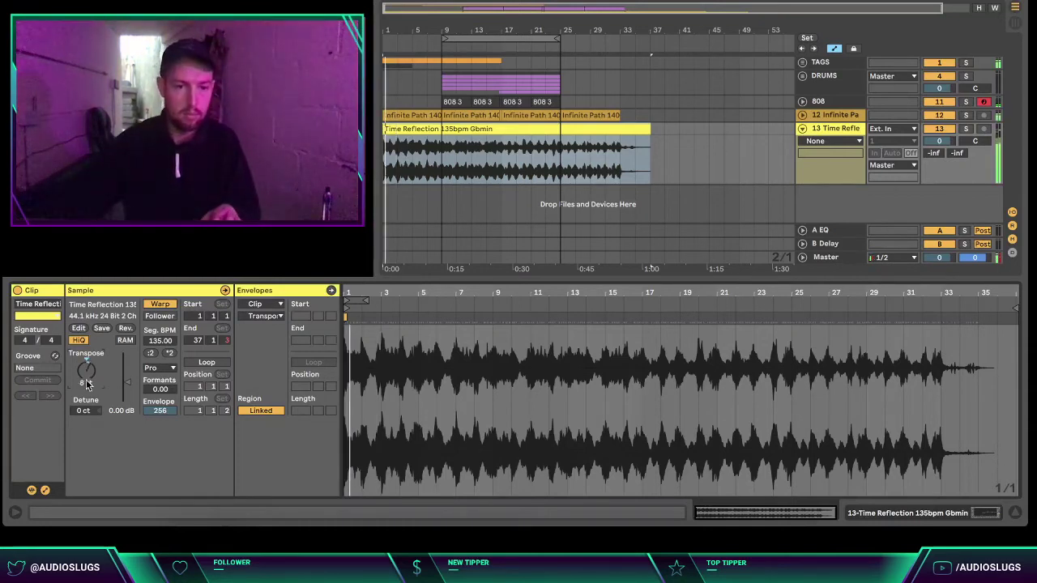
left_click_drag(125, 387, 126, 398)
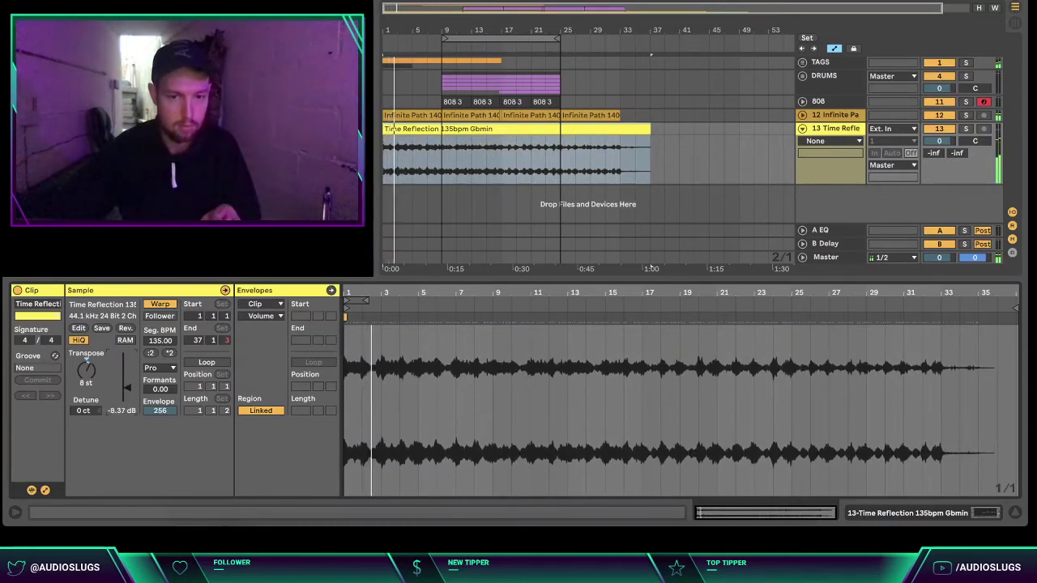
- Audition the Time Reflection loop in solo, split it into eight-bar sections, and move the bars 17–25 section to bar 1
left_click(562, 158)
key("space")
key("space")
left_click(965, 130)
left_click(592, 169)
left_click(502, 159)
left_click_drag(502, 159, 413, 134)
left_click(965, 129)
key("space")
key("space")
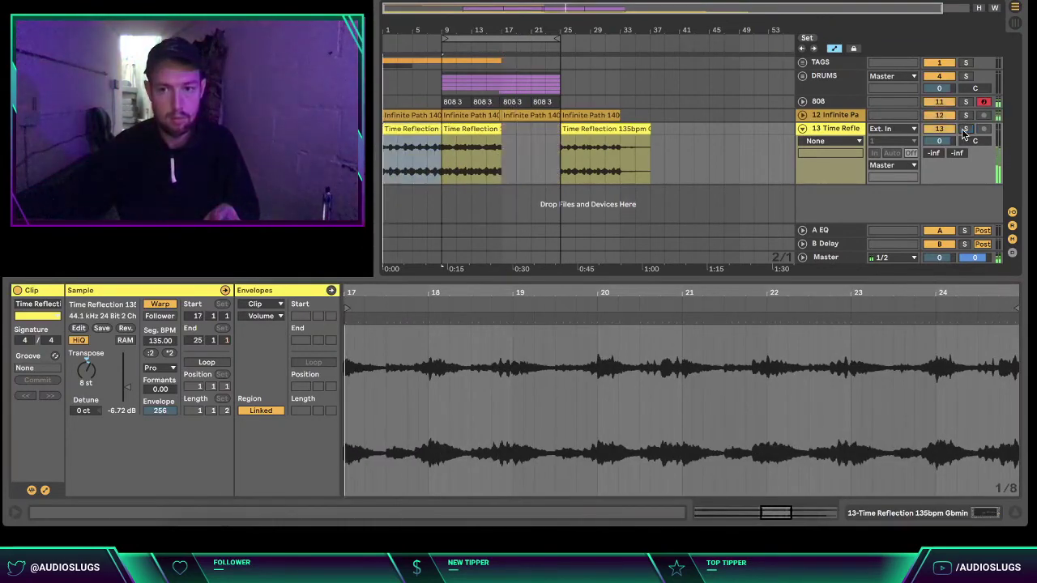
- Delete the Time Reflection clips at bars 9–17 and from bar 25 onward
left_click(479, 126)
key("Delete")
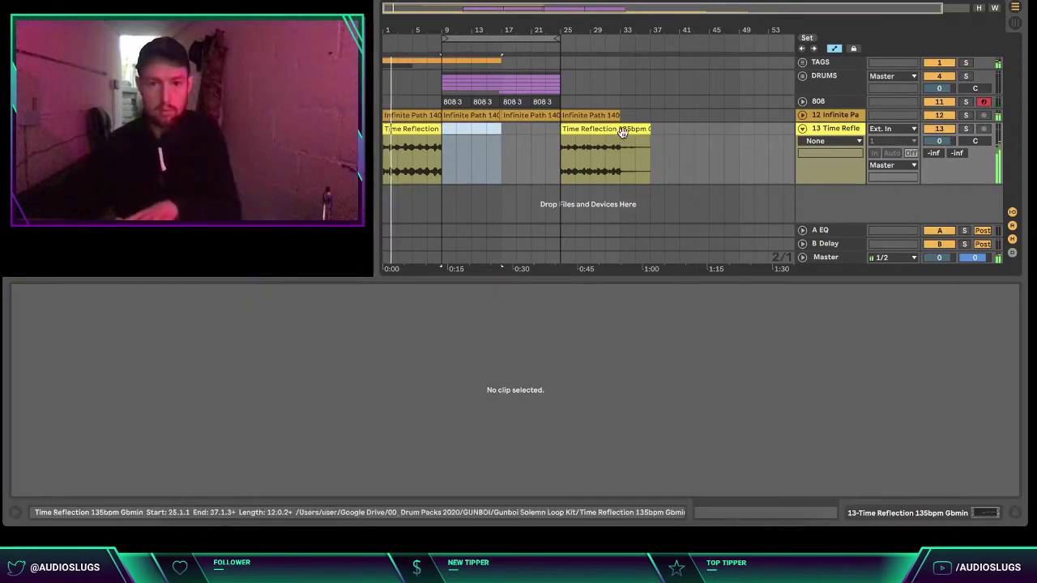
left_click(626, 130)
key("Delete")
- Delete the whole Time Reflection track
left_click(410, 129)
left_click(835, 128)
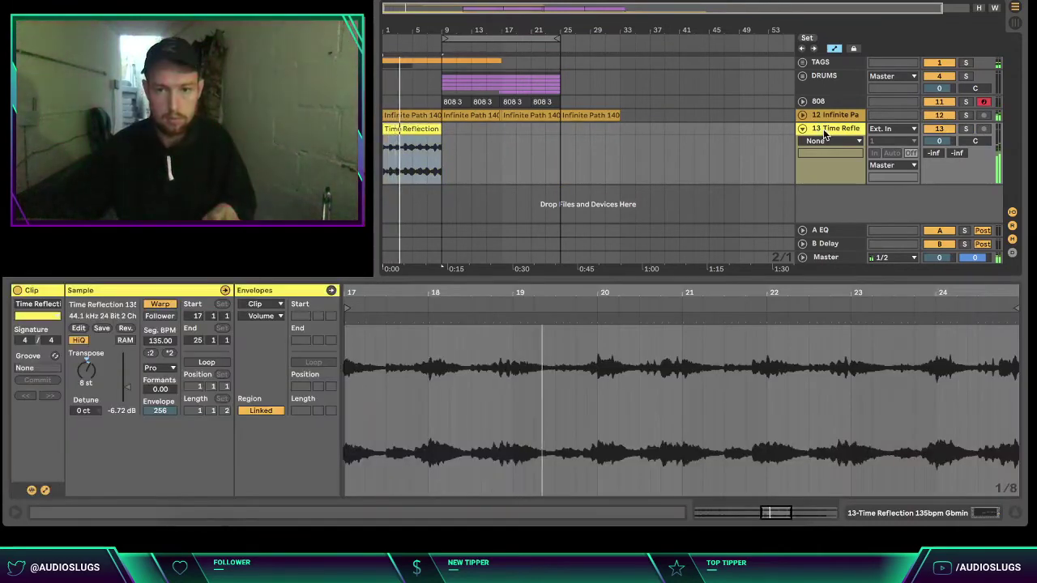
key("Delete")
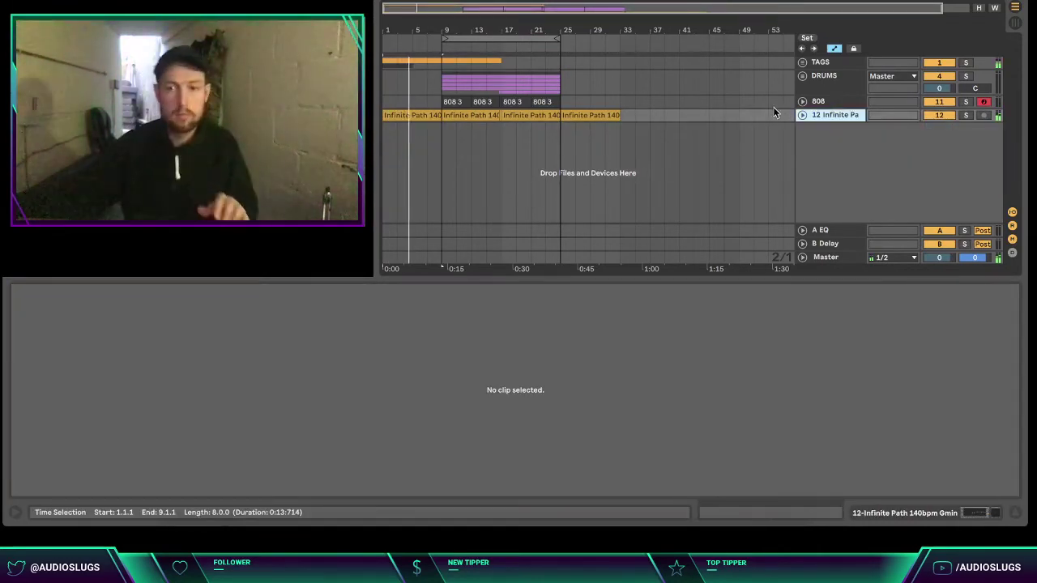
- Check the HalfTime automation on the Infinite Path track, collapse the track again and hide the clip detail view
left_click(802, 115)
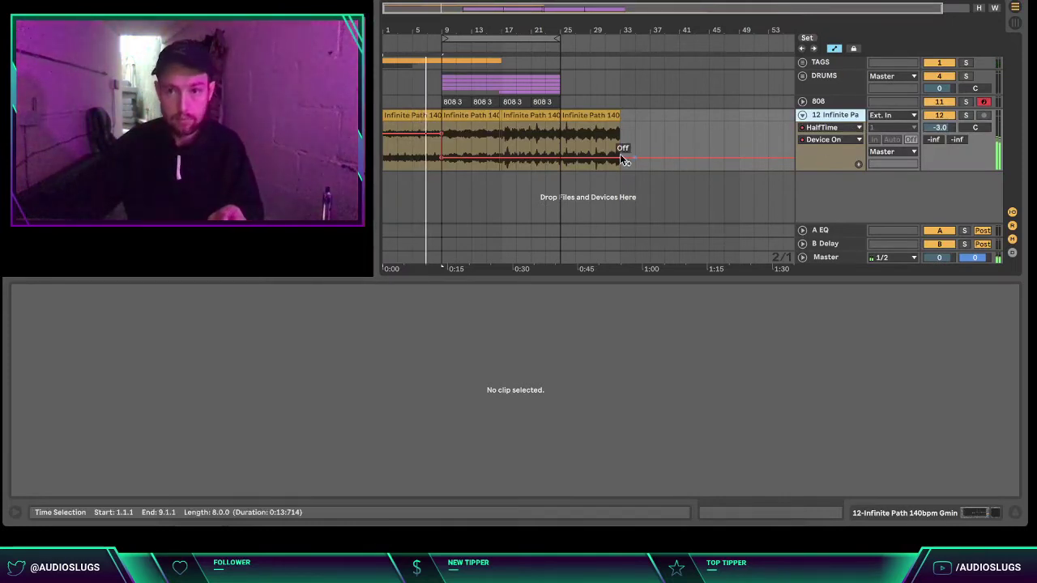
left_click(1018, 514)
left_click(802, 115)
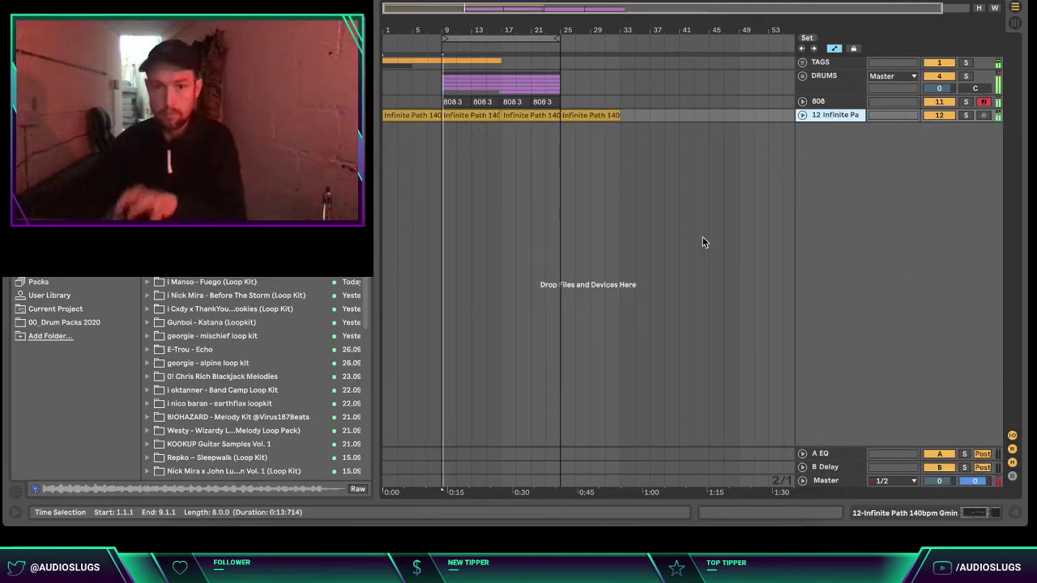
left_click(468, 172)
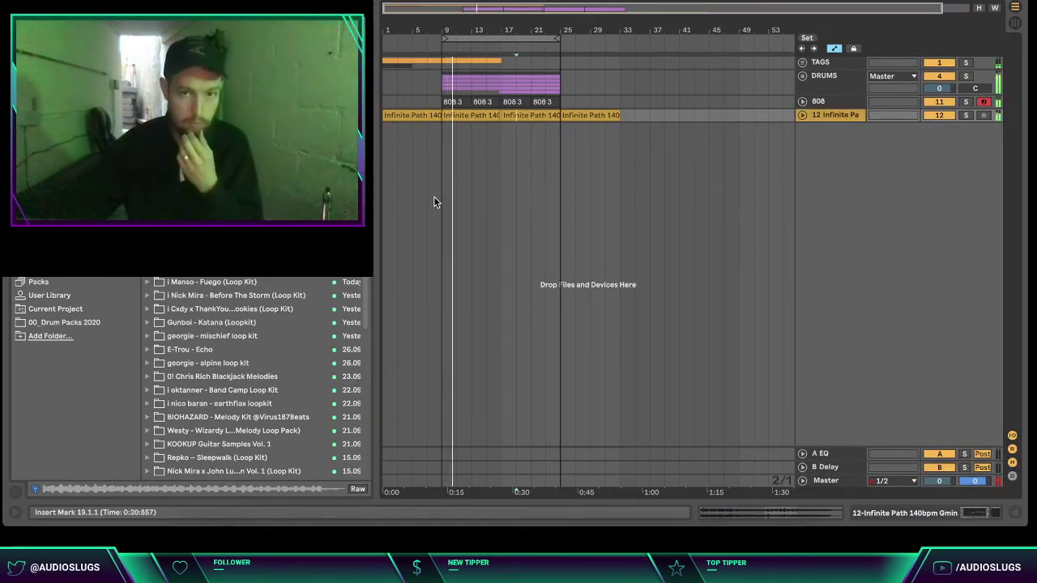
left_click_drag(432, 30, 530, 144)
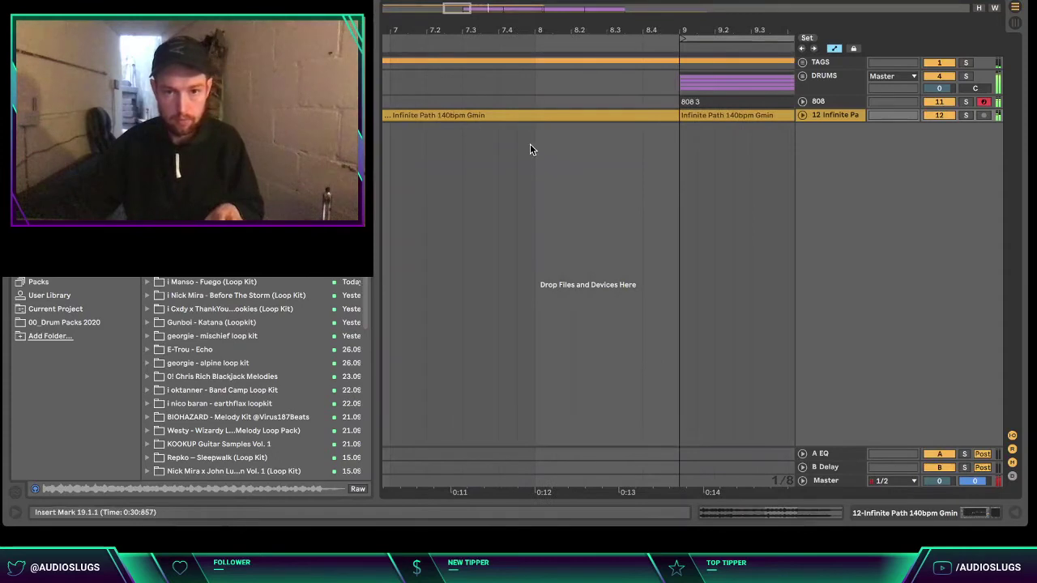
left_click(558, 116)
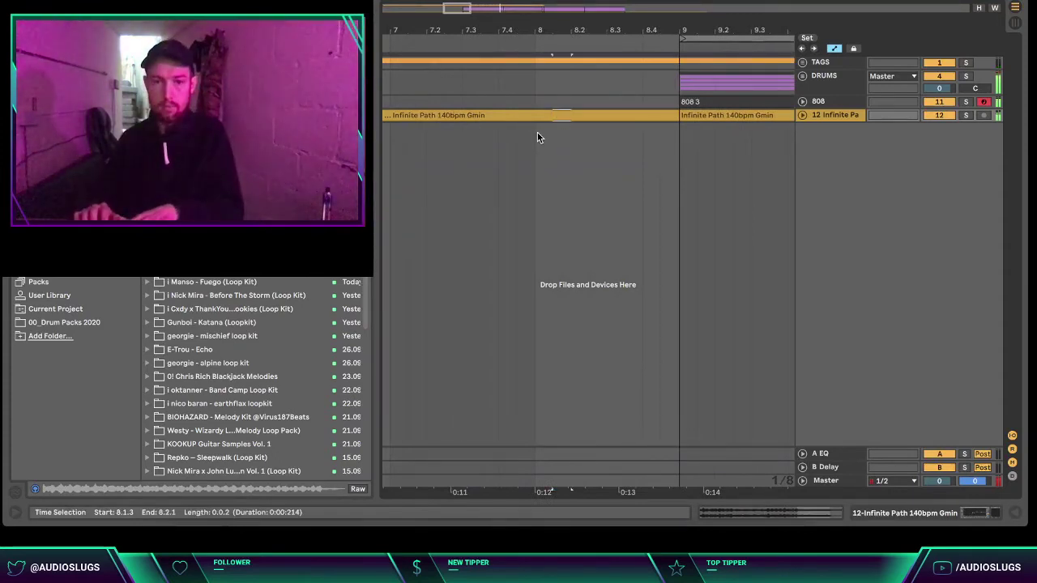
key("Delete")
key("super+z")
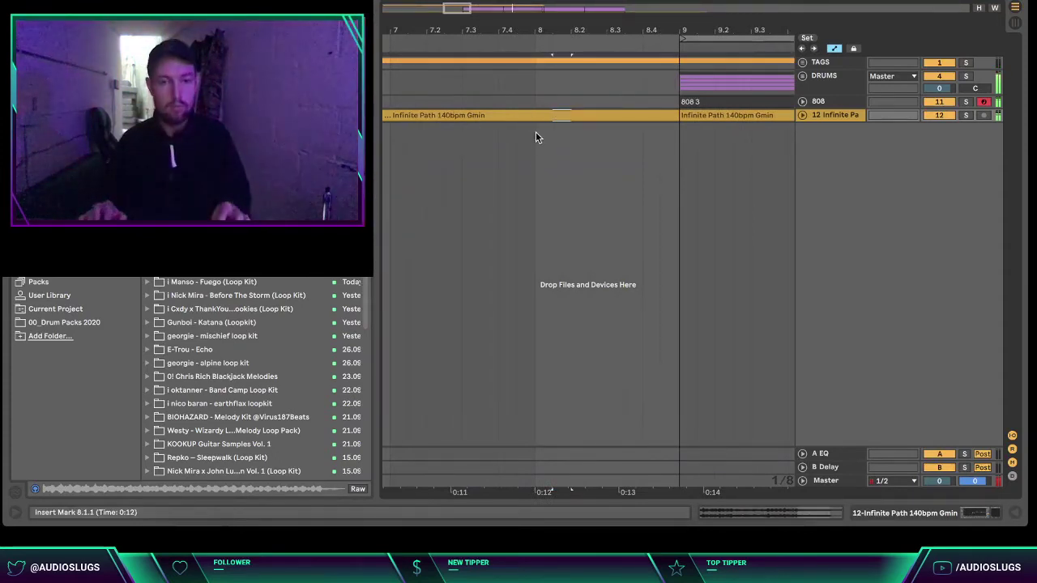
key("Right")
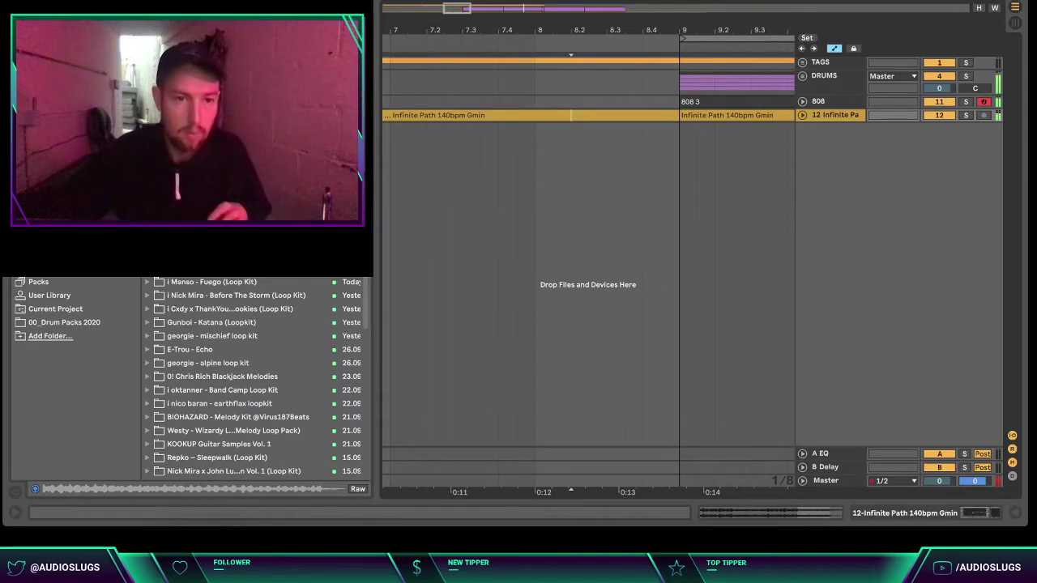
- Find the FX - DIGITALTRAP DROP sample in the drum kit folders and place it on a new audio track at bar 8
left_click(45, 59)
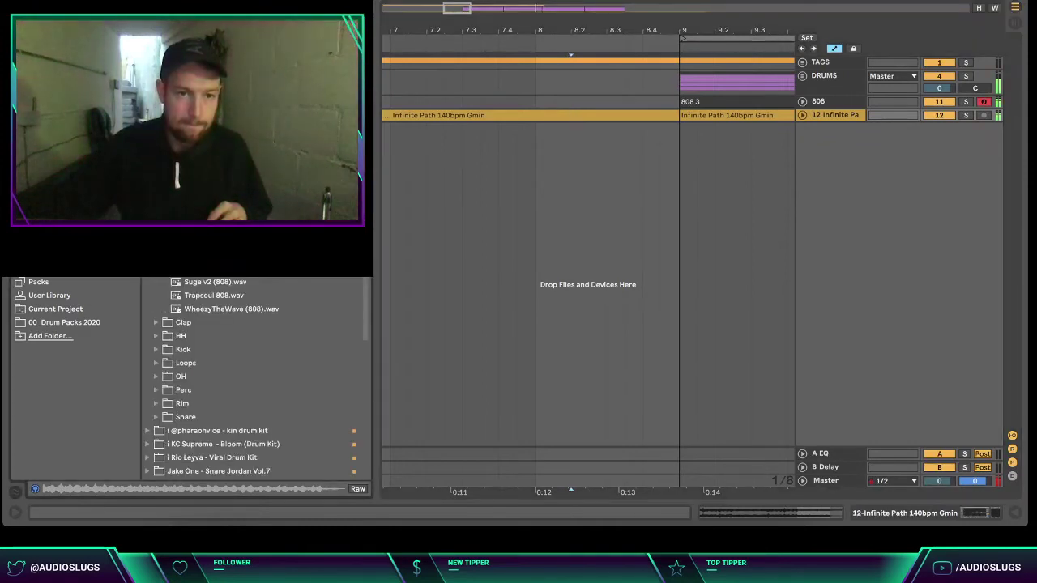
left_click(148, 174)
left_click(155, 174)
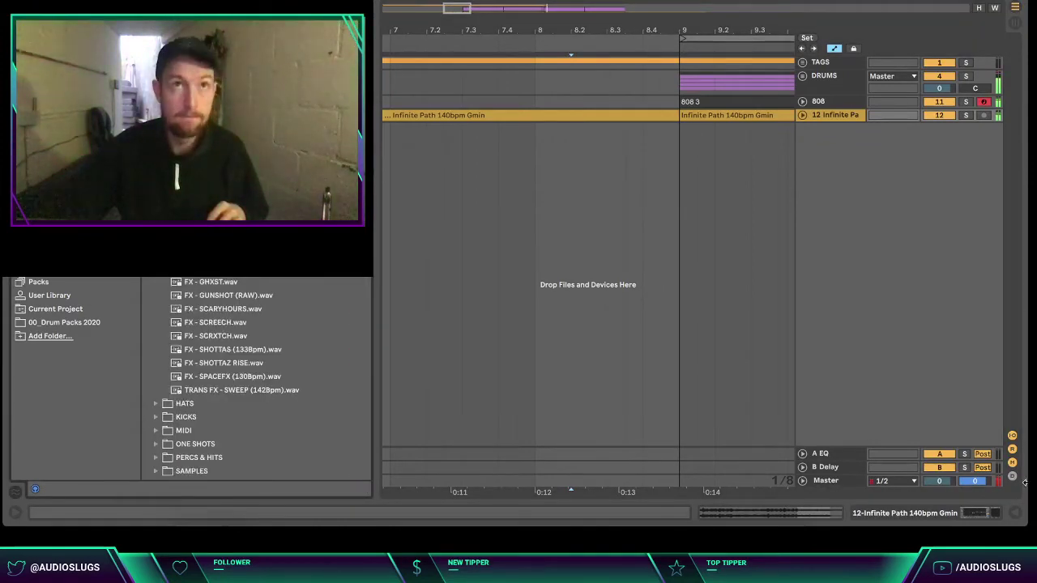
left_click(1018, 514)
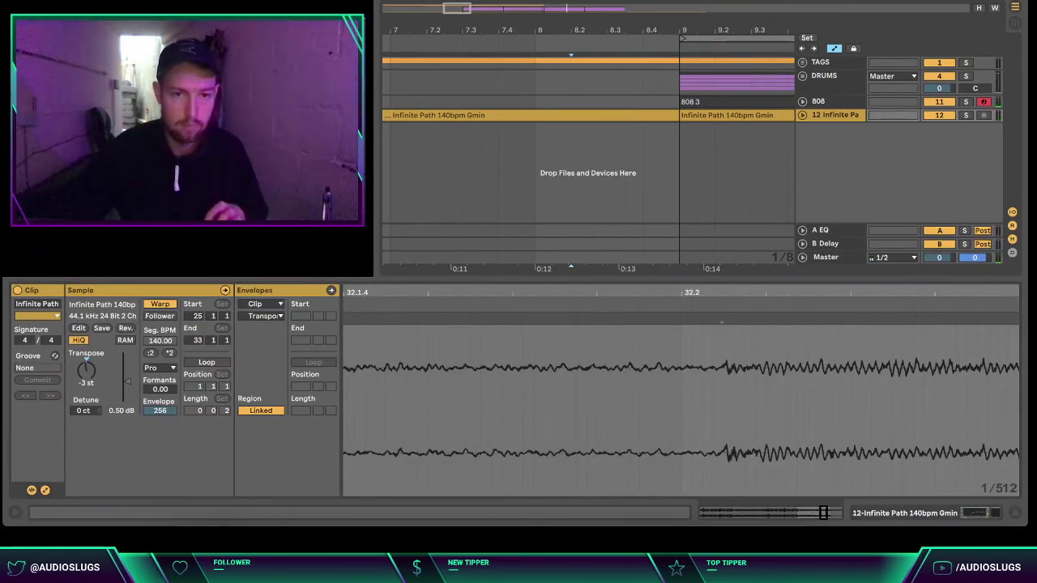
left_click_drag(683, 174, 540, 162)
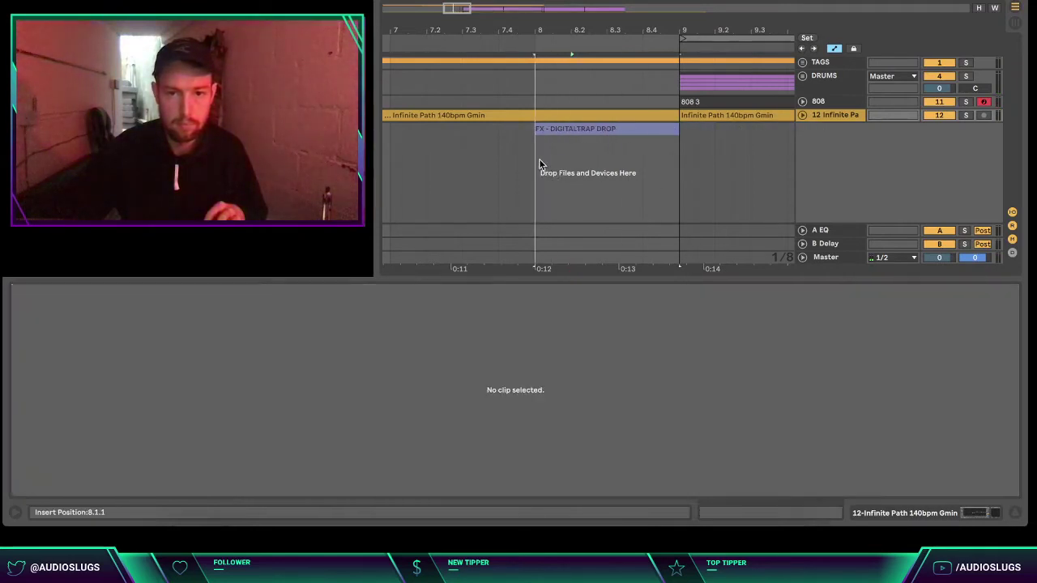
key("space")
- Set the DIGITALTRAP DROP clip to Complex Pro warping and raise its gain to 11.0 dB
left_click(158, 368)
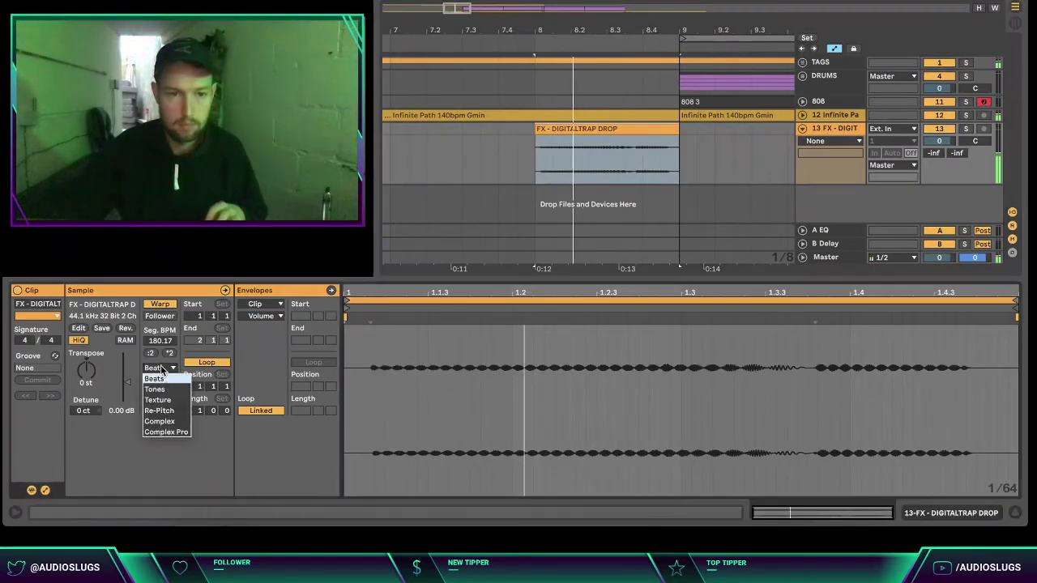
left_click(171, 433)
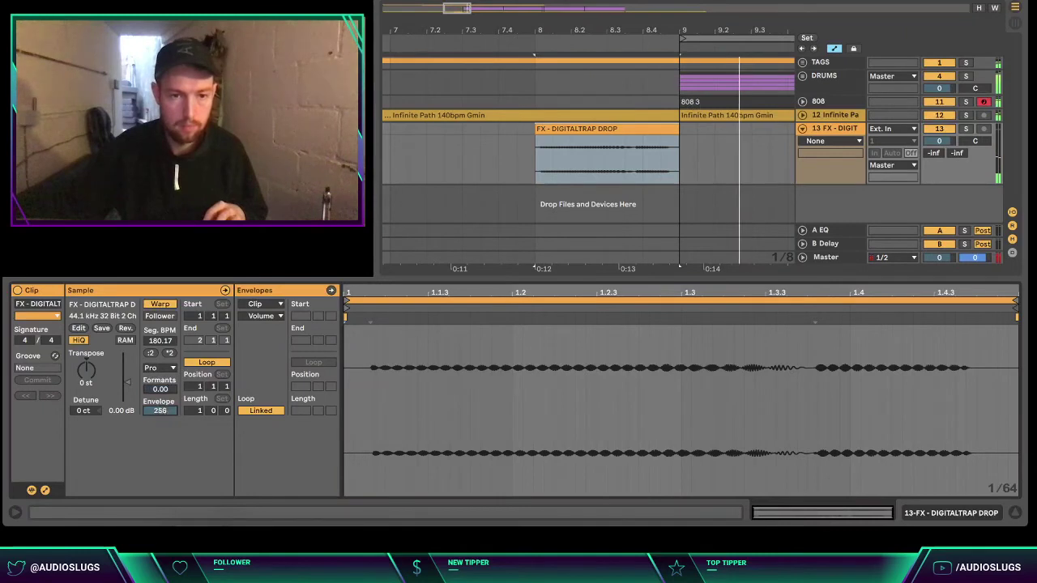
left_click_drag(124, 384, 122, 357)
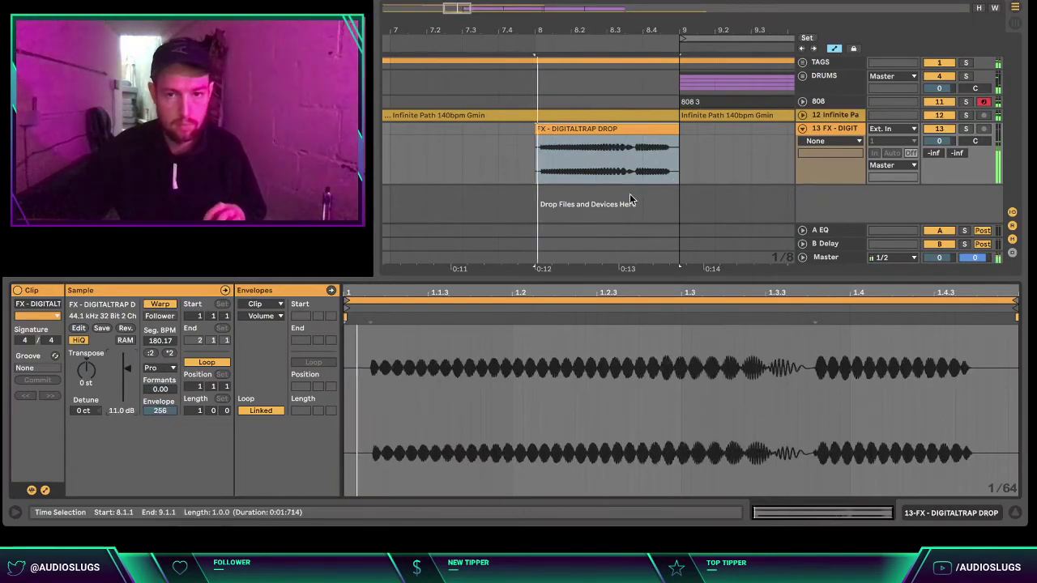
key("space")
- Shorten the effect clip to the half bar from 8.3 to 9, and trim the intro Infinite Path clip to end at 8.3
left_click(607, 154)
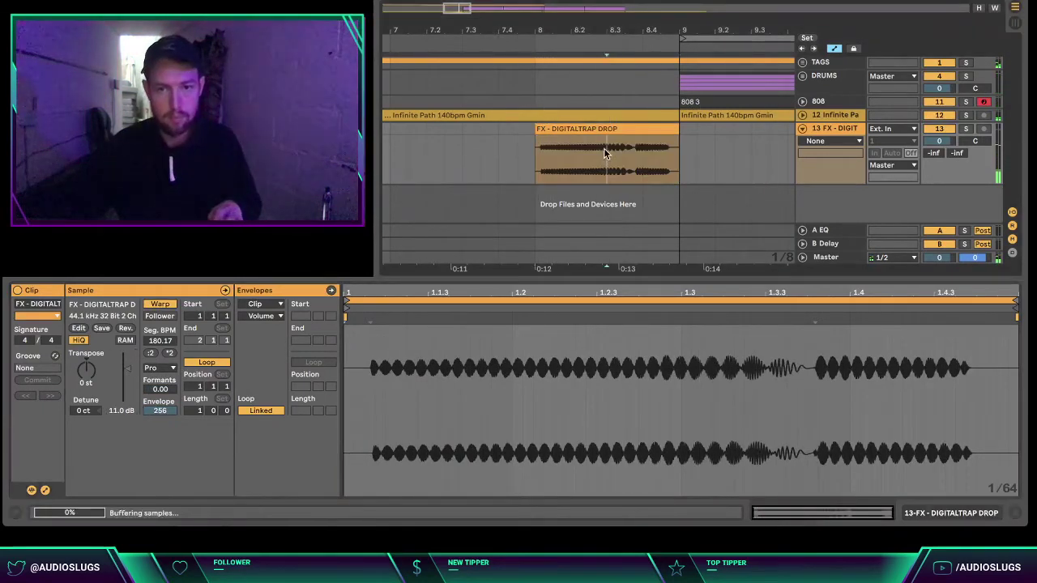
key("ctrl+e")
mouse_move(587, 130)
left_mouse_down()
mouse_move(658, 134)
mouse_move(614, 112)
left_mouse_up()
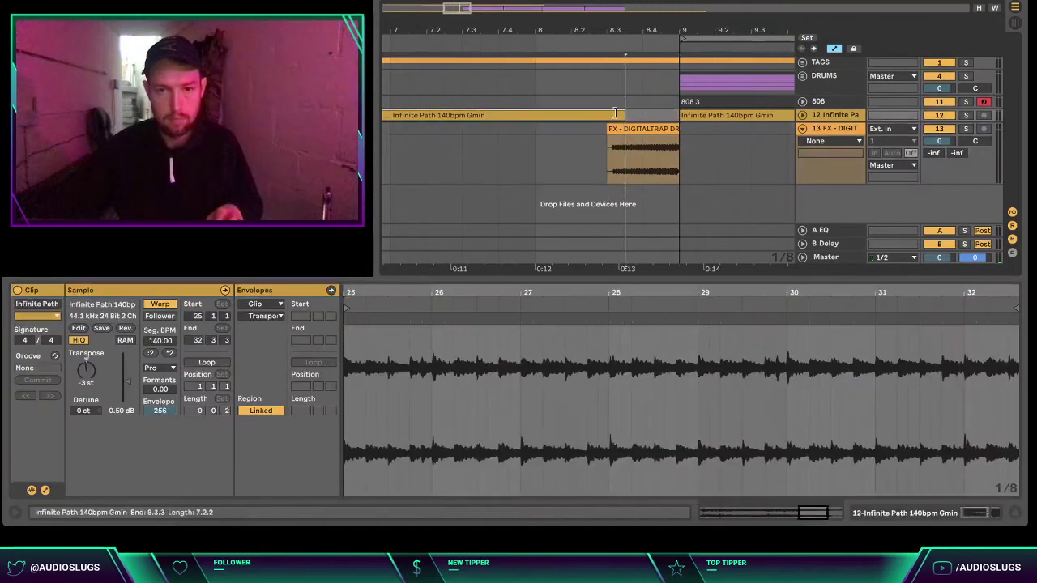
left_click(503, 165)
key("space")
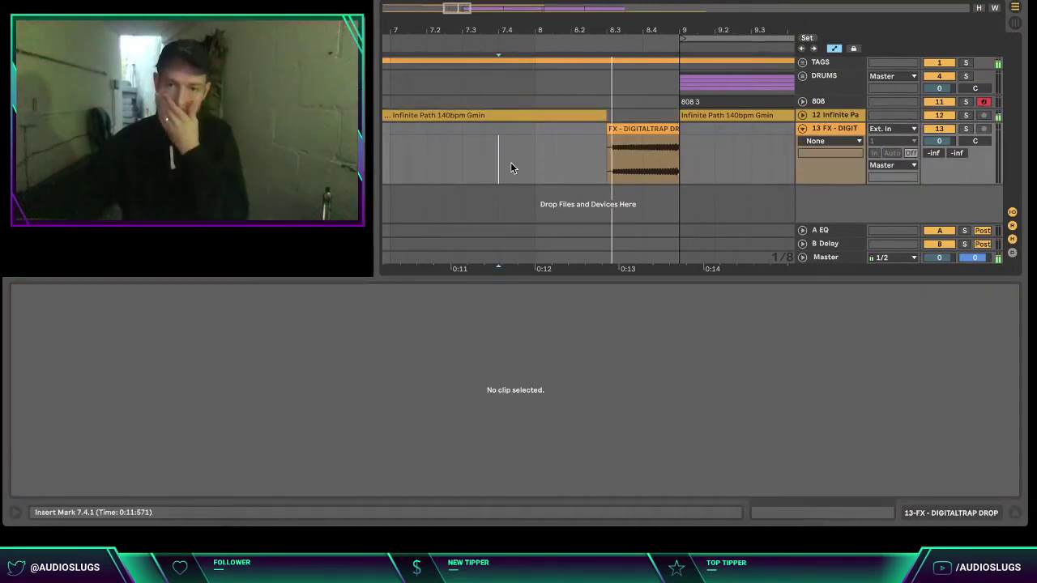
- Copy the half-bar DIGITALTRAP DROP clip to the end of the sections before bars 17 and 25
left_click_drag(646, 18, 646, 1)
left_click_drag(485, 129, 698, 131)
left_click(632, 158)
- Clear the drums and 808 from 24.3 to bar 25 under the effect, and hide the clip detail view
left_click_drag(700, 31, 701, 63)
left_click_drag(702, 102, 675, 90)
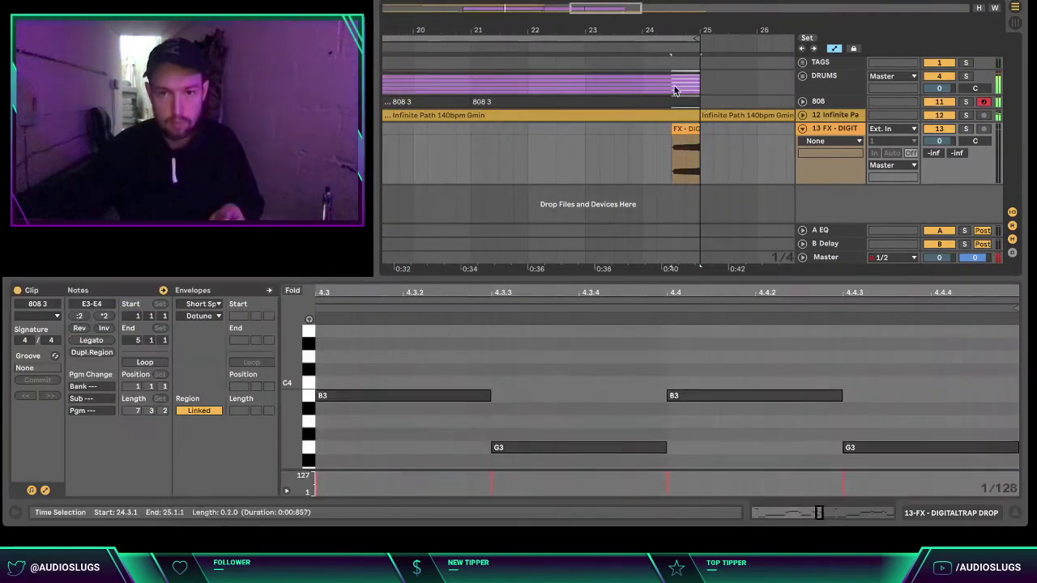
left_click(734, 96)
key("minus")
key("minus")
key("minus")
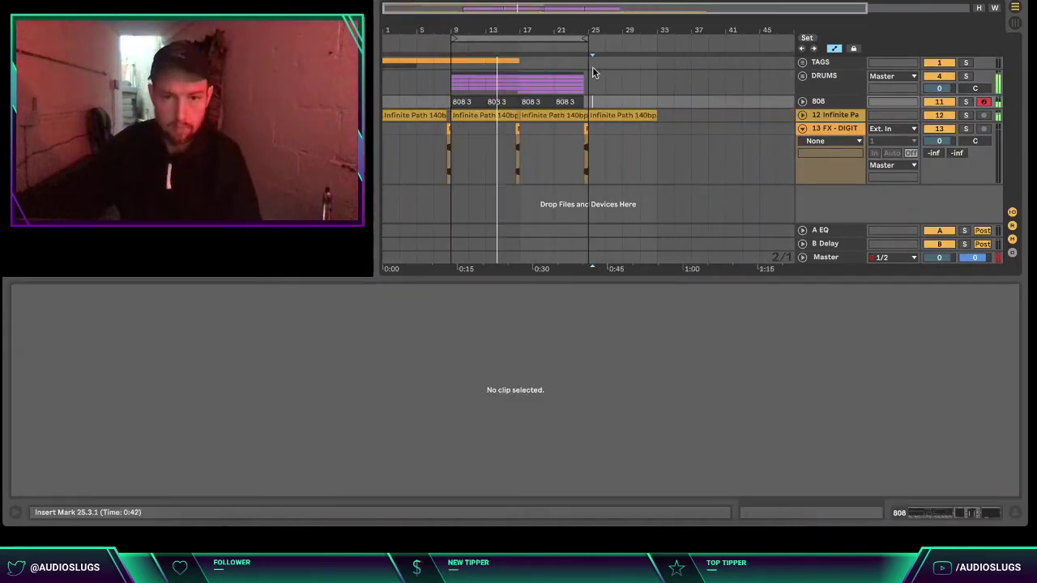
left_click(674, 139)
left_click(1018, 513)
- Turn off the arrangement loop and copy the drum and 808 clips to bars 25–33
left_click(548, 398)
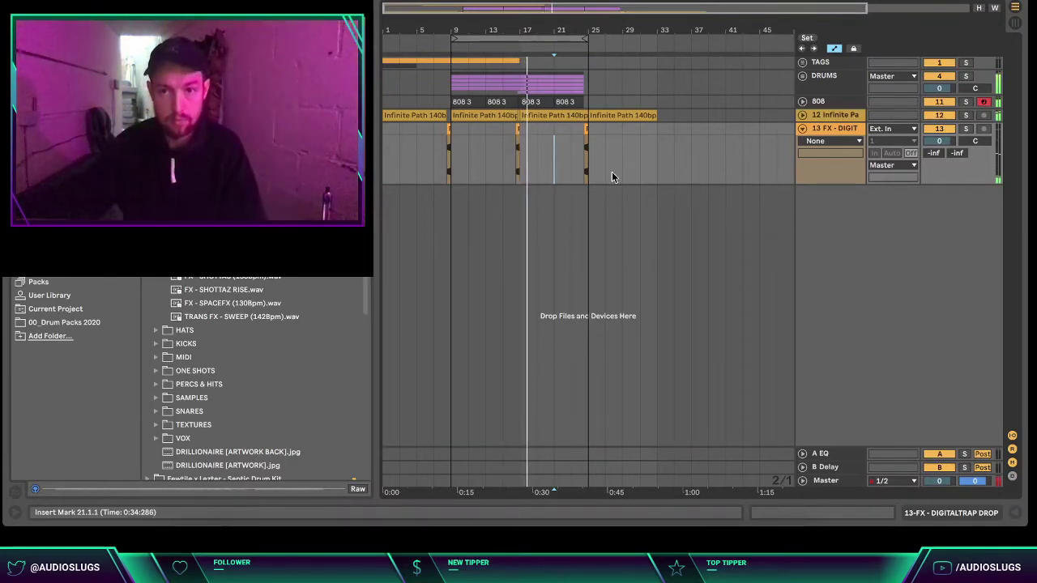
left_click(532, 142)
left_click(561, 318)
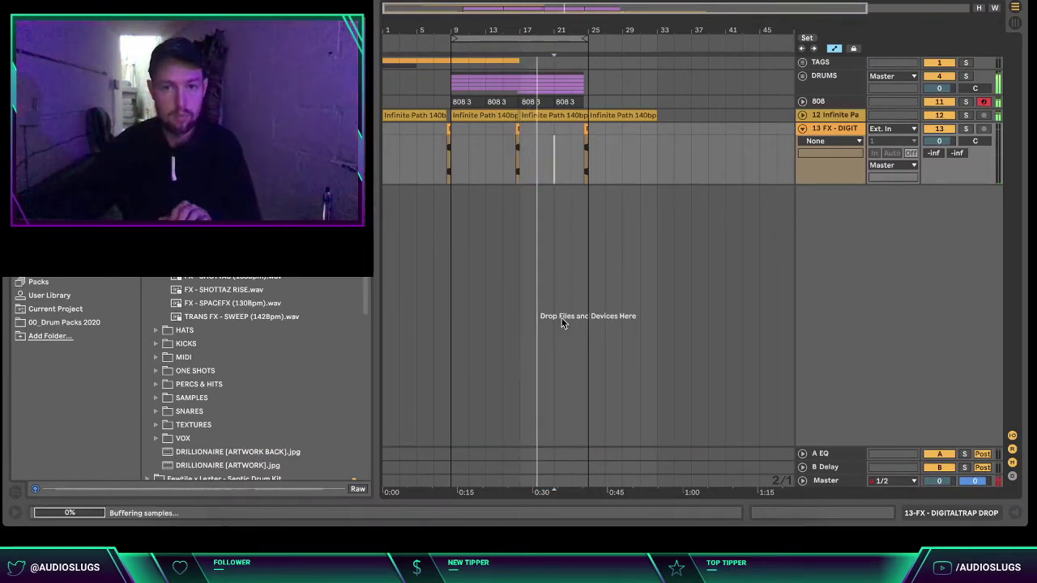
left_click(612, 272)
right_click(556, 39)
left_click(570, 45)
mouse_move(592, 100)
left_mouse_down()
mouse_move(526, 85)
mouse_move(601, 106)
left_mouse_up()
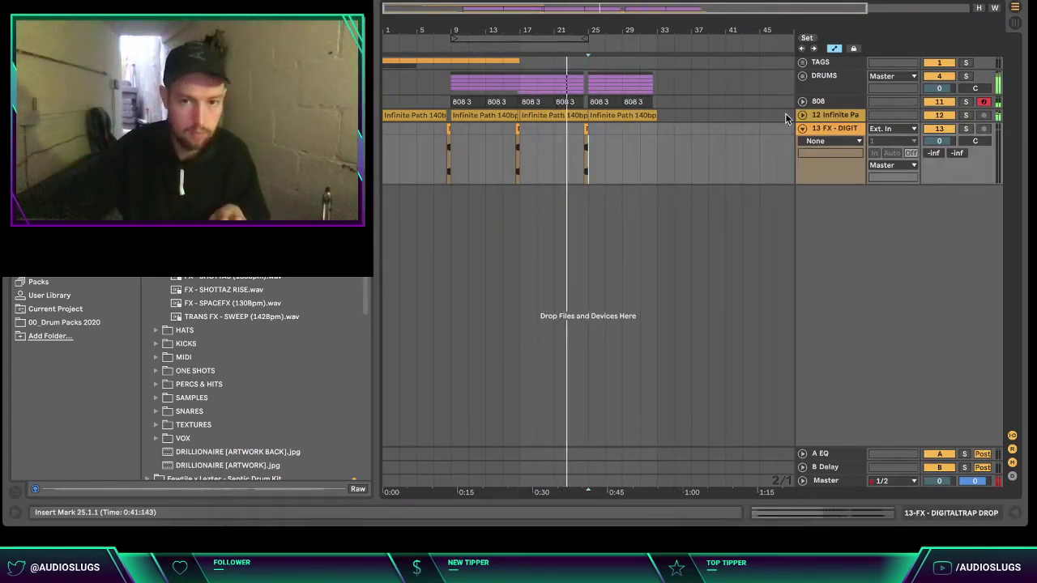
- Expand the Infinite Path track, insert an audio track beneath it and copy the bars 25–33 Infinite Path clip there
left_click(801, 116)
left_click(640, 217)
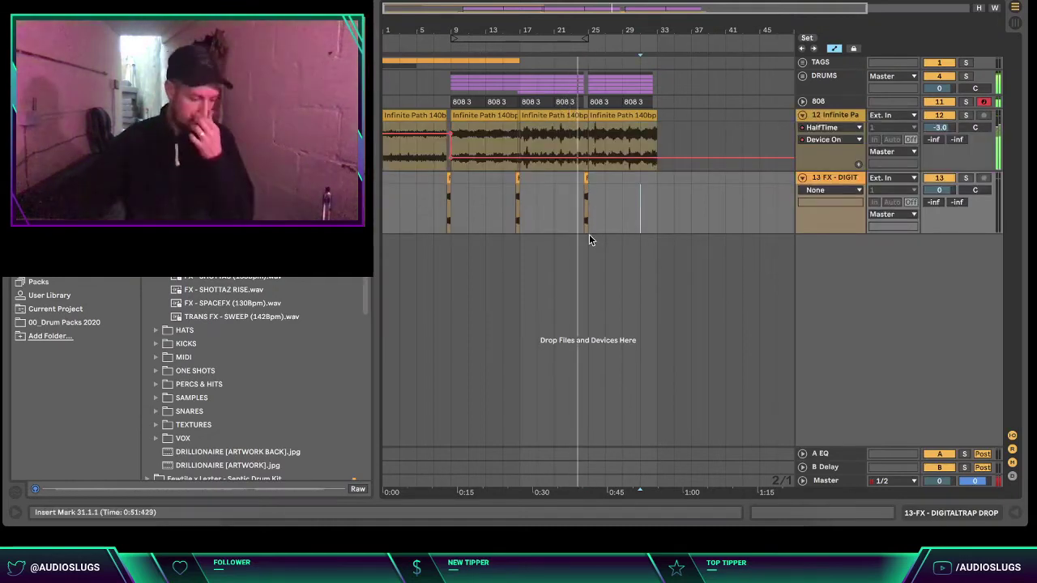
left_click(724, 162)
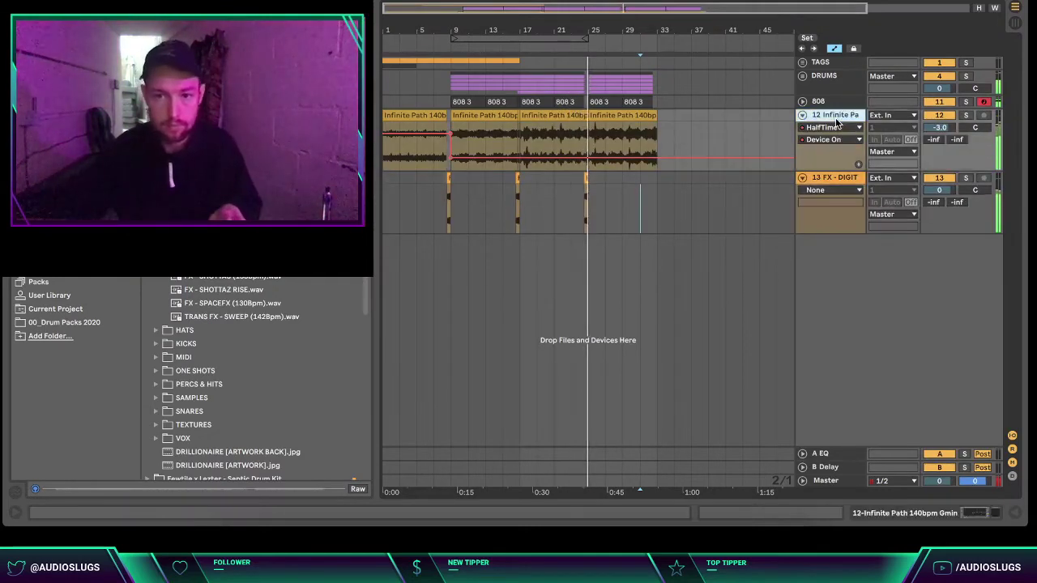
left_click(691, 214)
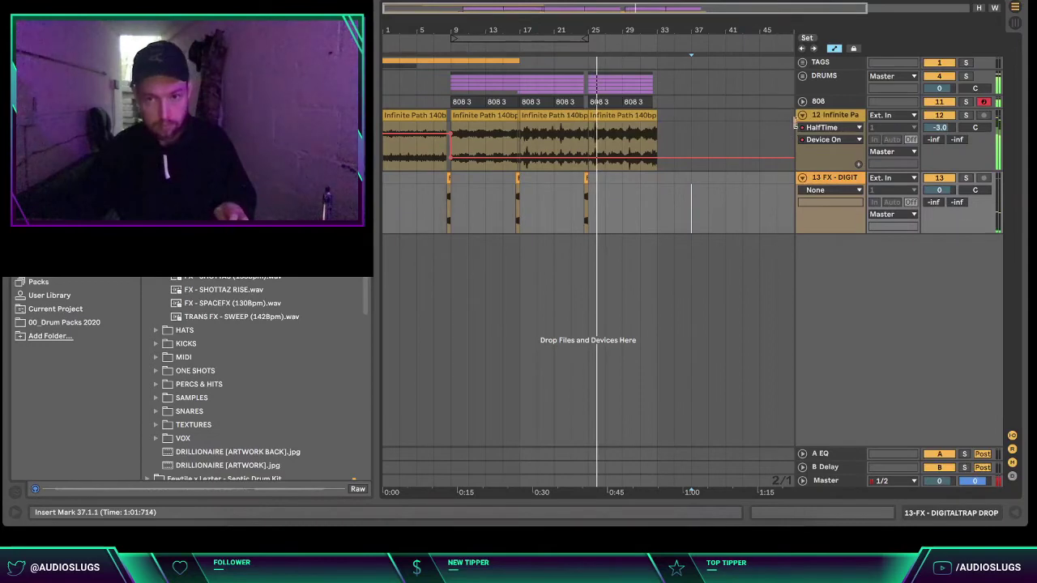
left_click(830, 116)
key("ctrl+t")
left_click(624, 166)
left_click_drag(623, 170, 622, 179)
- Transpose the copied Infinite Path clip to 9 st with Complex Pro warping and lower its gain to -4.50 dB
double_click(622, 179)
left_click(79, 377)
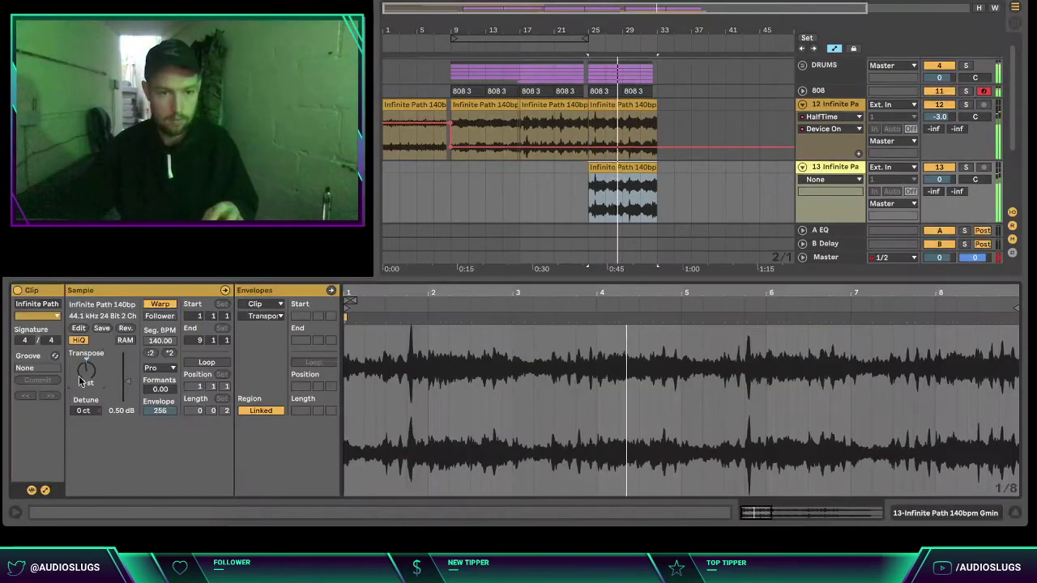
type("9")
key("Return")
left_click(160, 369)
left_click(166, 432)
left_click_drag(127, 382, 127, 386)
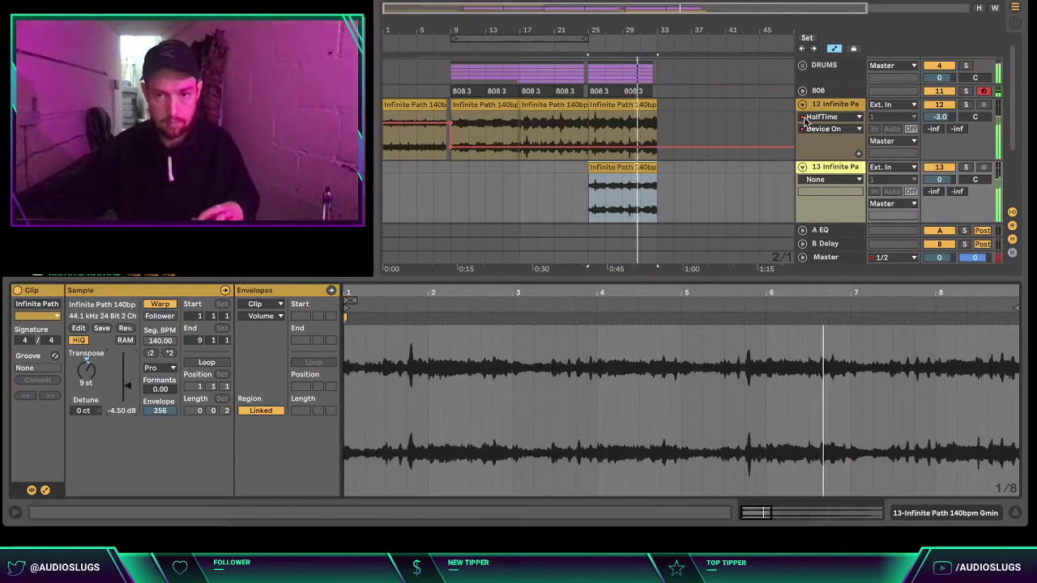
- Copy the EQ Eight from the original Infinite Path track onto the new layer's track
left_click(818, 105)
left_click(923, 513)
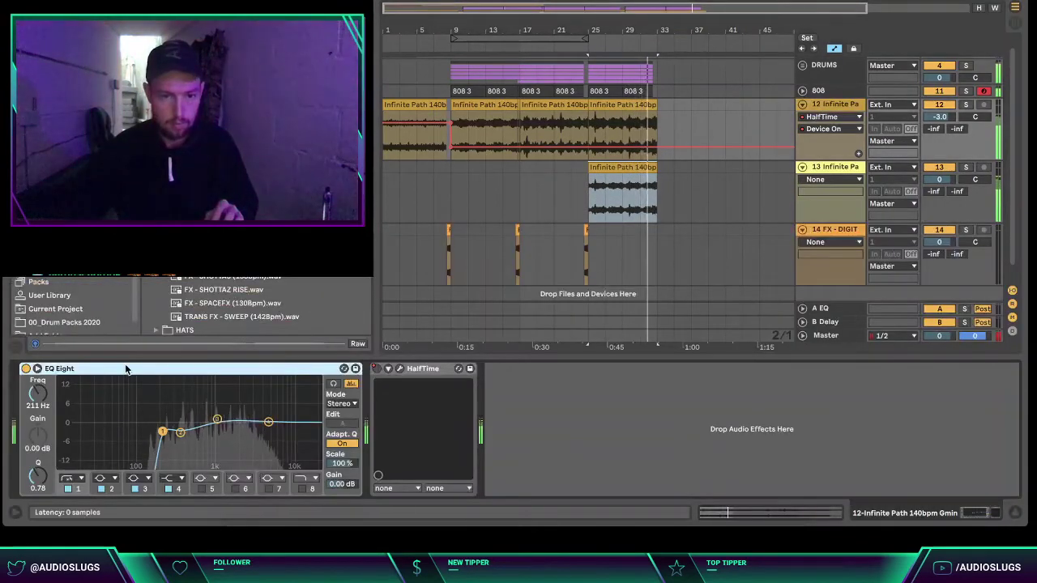
left_click(825, 165)
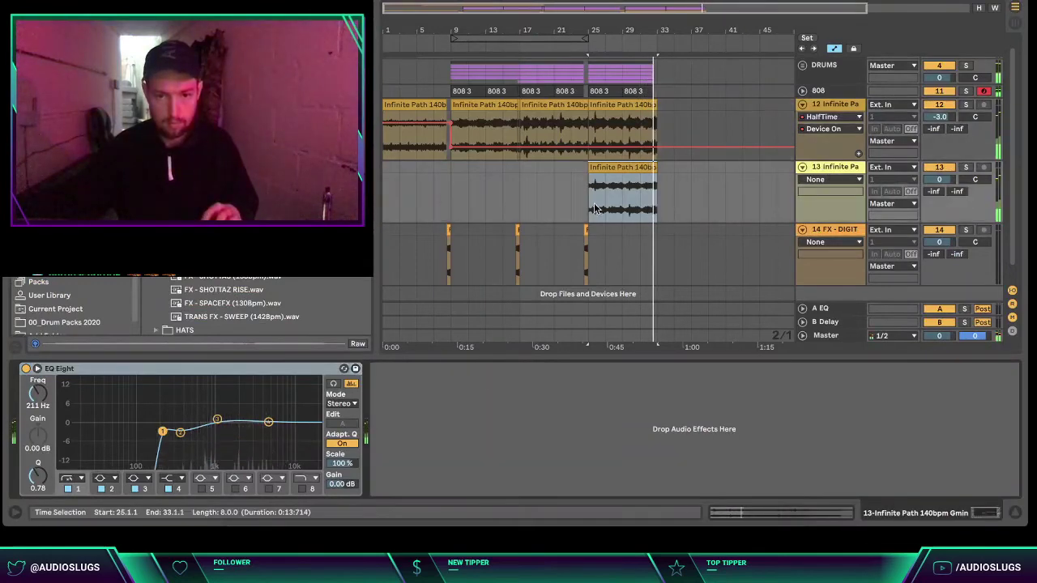
left_click(816, 171)
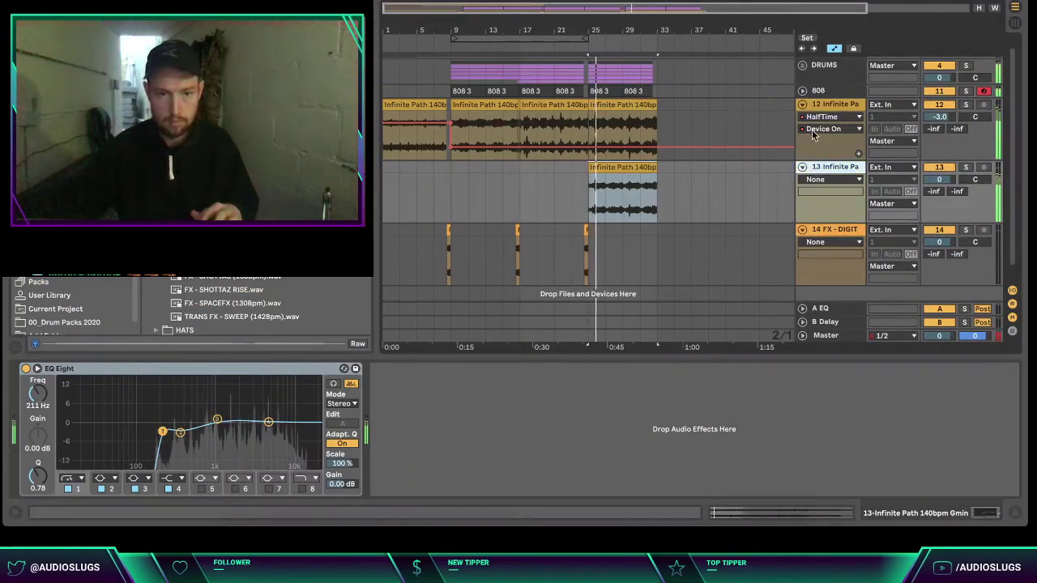
- Lower the pitched Infinite Path layer's track volume to -6.2 dB
left_click(817, 92)
left_click(816, 105)
left_click(833, 167)
left_click_drag(939, 179, 939, 180)
left_click(841, 169)
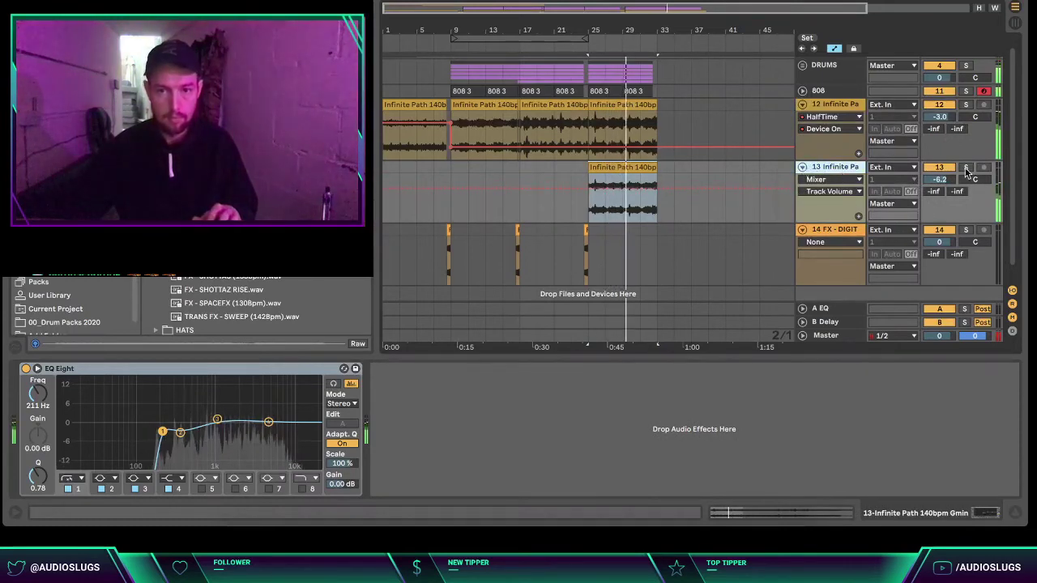
- Find the Movement plug-in in the browser and add it after the EQ Eight on the soloed pitched layer
left_click(49, 65)
left_click(49, 79)
left_click(49, 91)
scroll(252, 308, "up", 5)
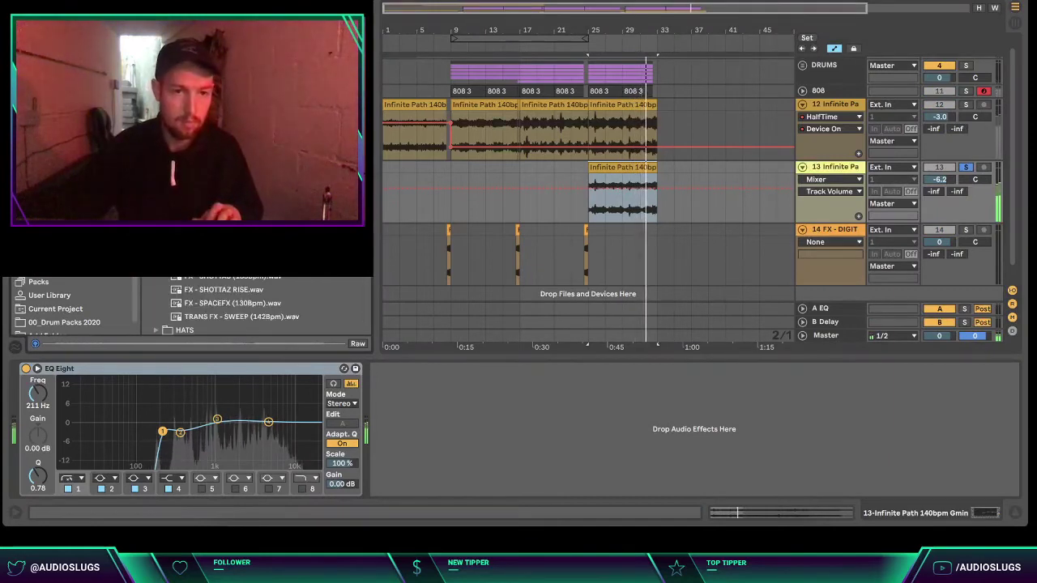
left_click(48, 220)
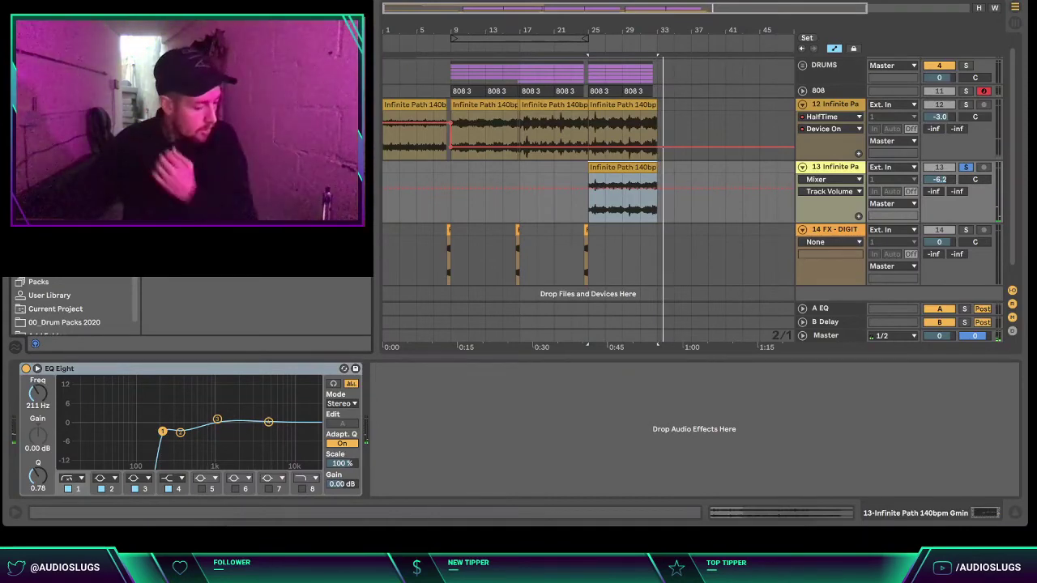
- Audition the layer with Movement against the full beat, set its track volume to -5.7 dB and close the plug-in window
key("space")
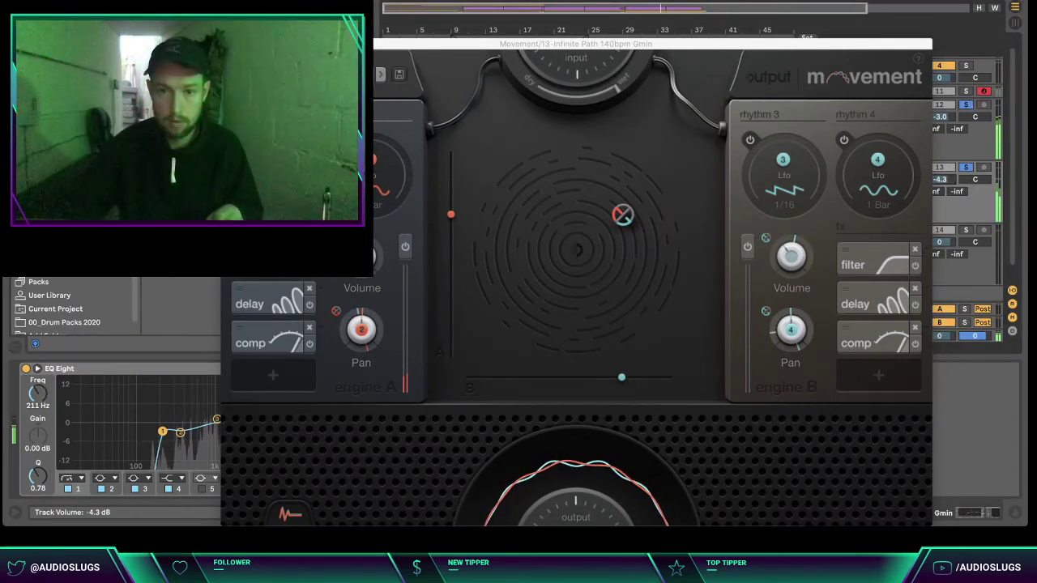
left_click_drag(940, 179, 940, 183)
key("space")
key("space")
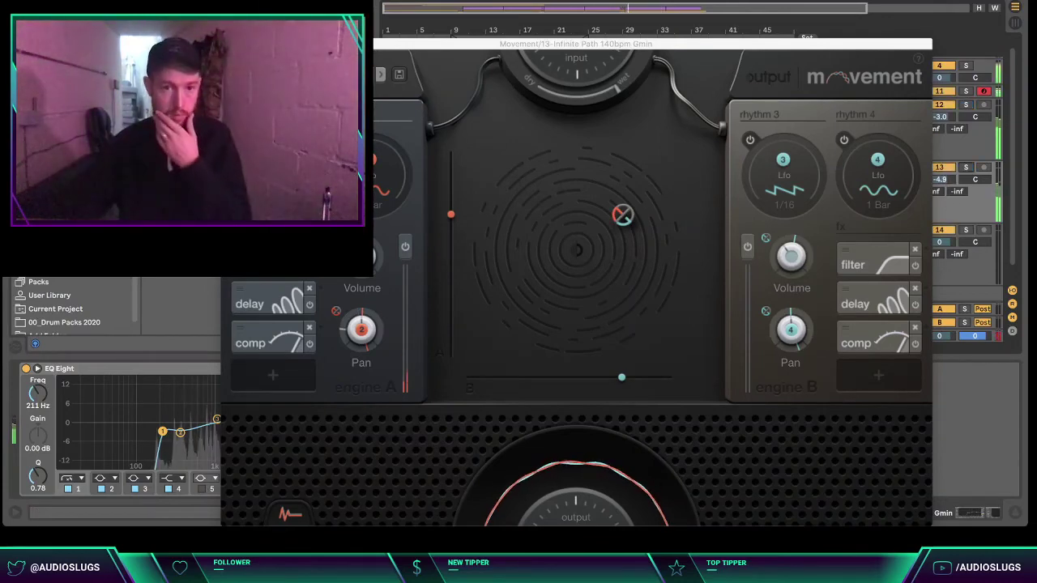
left_click(228, 44)
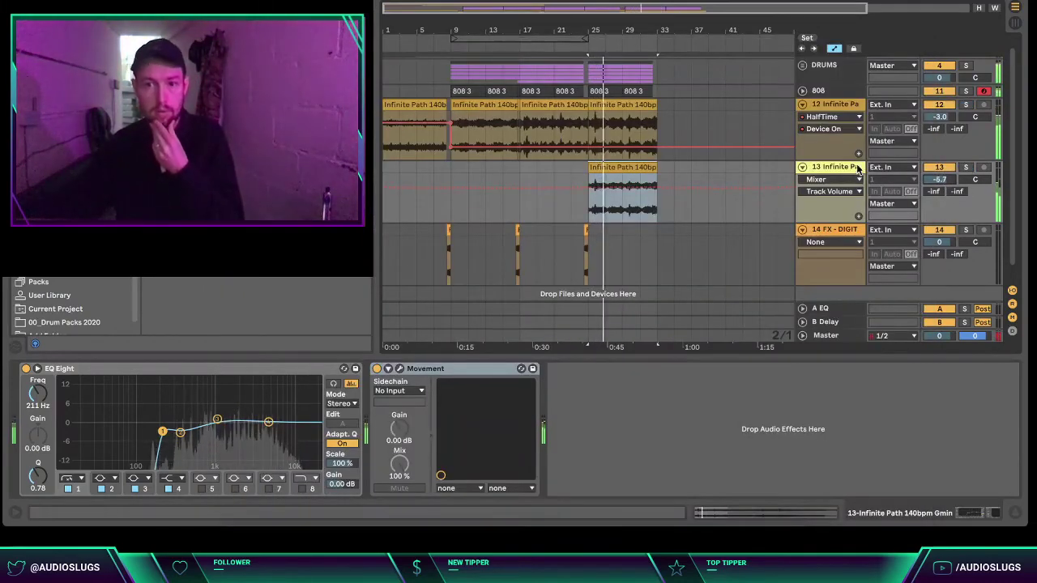
- Collapse both Infinite Path tracks and the DIGITALTRAP DROP track in the arrangement
key("Left")
key("Down")
key("Left")
key("Up")
key("Up")
key("Left")
key("Down")
key("Down")
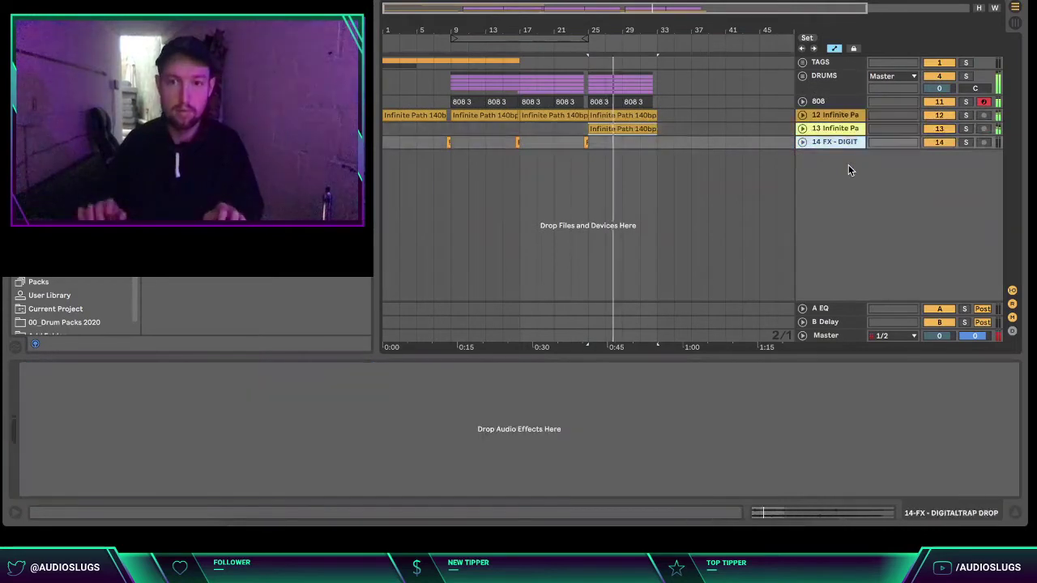
- Set the pitched Infinite Path layer's track volume to -6.4 dB, fold the track and audition the end of the section
left_click(640, 237)
key("Up")
key("Right")
key("Up")
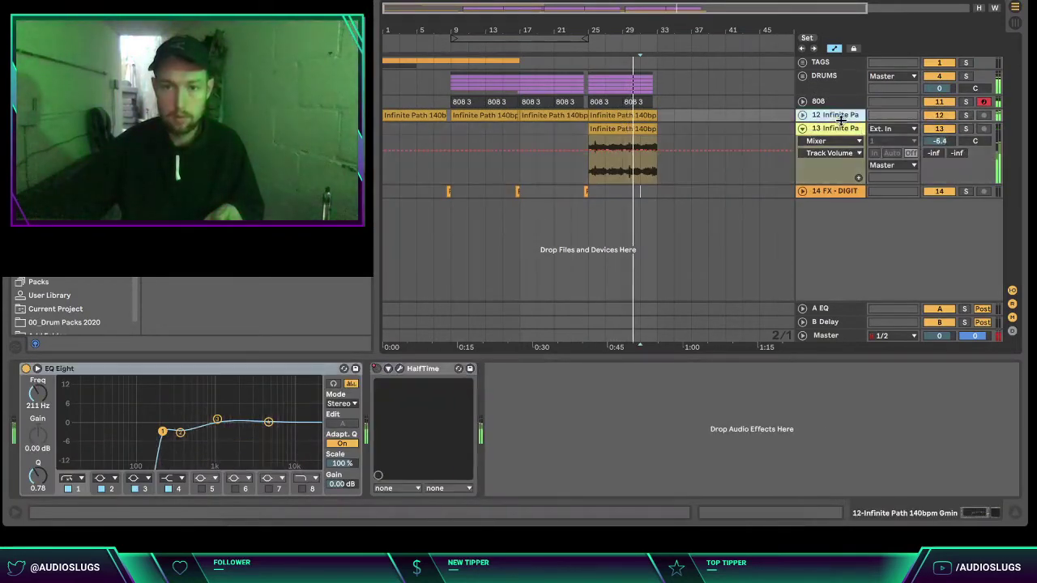
key("Down")
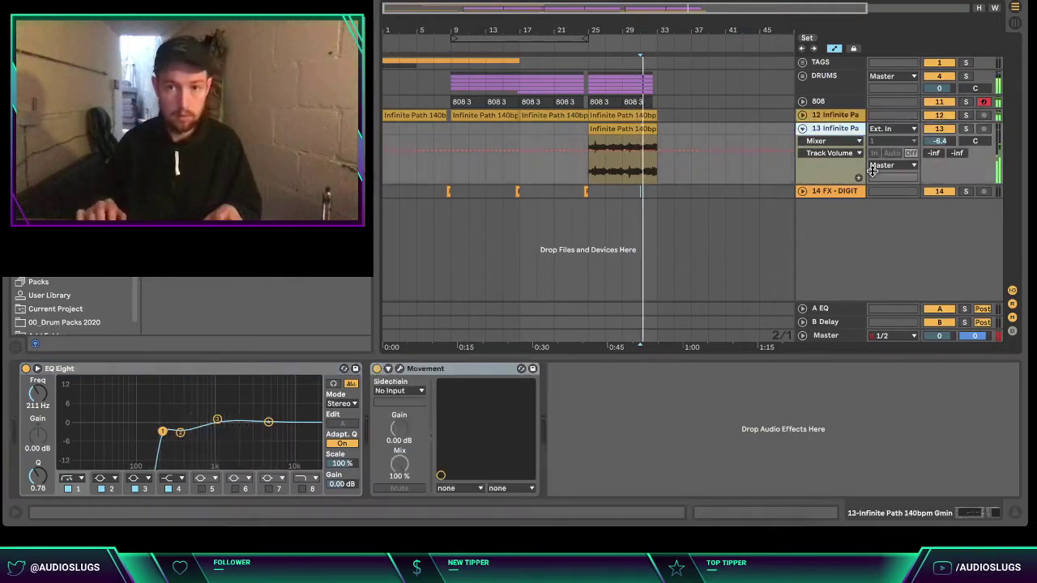
key("Left")
left_click(653, 195)
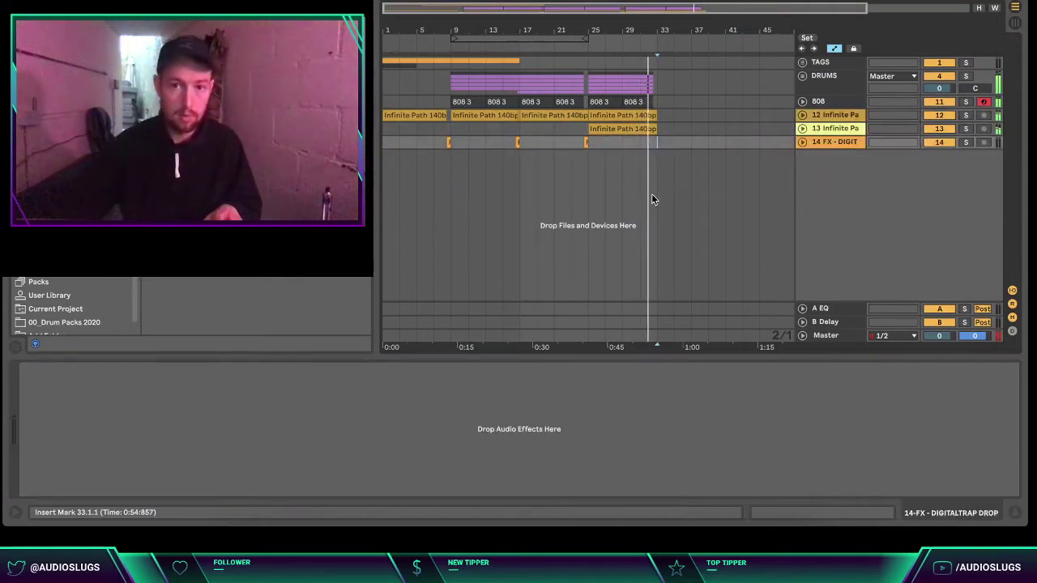
- Copy the DIGITALTRAP DROP clip that ends at bar 25 so that it ends at bar 33, leading out of the section
left_click(582, 143)
mouse_move(585, 143)
left_mouse_down()
mouse_move(648, 144)
mouse_move(597, 153)
mouse_move(600, 143)
left_mouse_up()
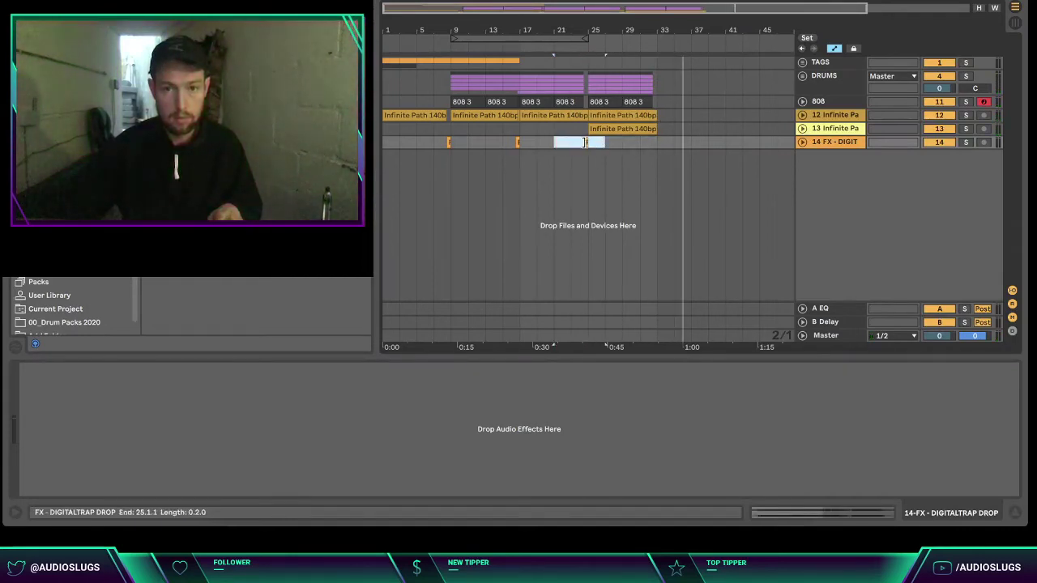
left_click_drag(585, 143, 651, 144)
left_click(628, 144)
key("space")
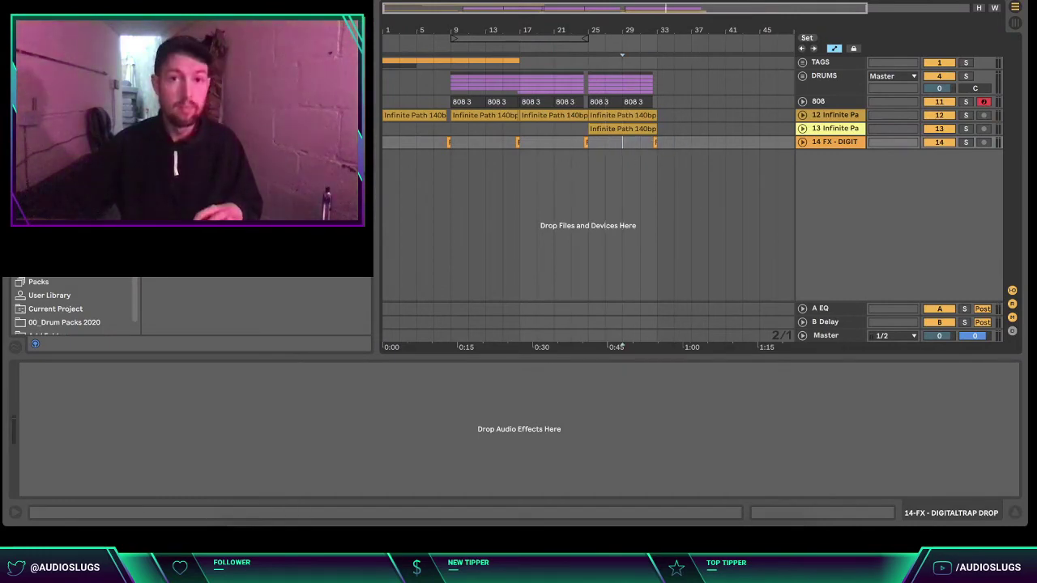
- Preview effects samples from the drum kits and place Lezter Hatred Slam on a new track at bar 25, with track volume -2.5 dB
key("space")
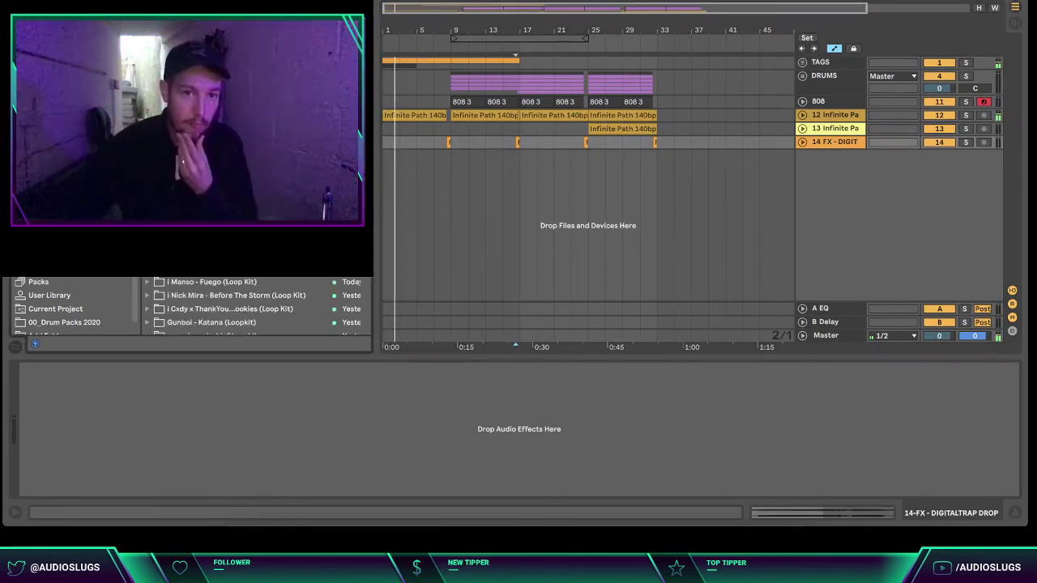
scroll(255, 306, "down", 10)
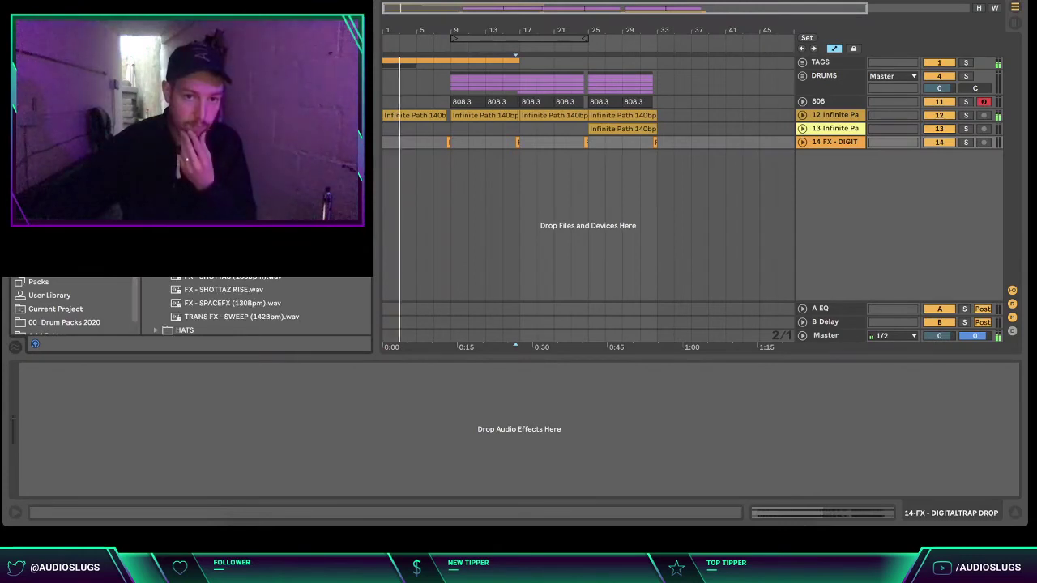
key("Down")
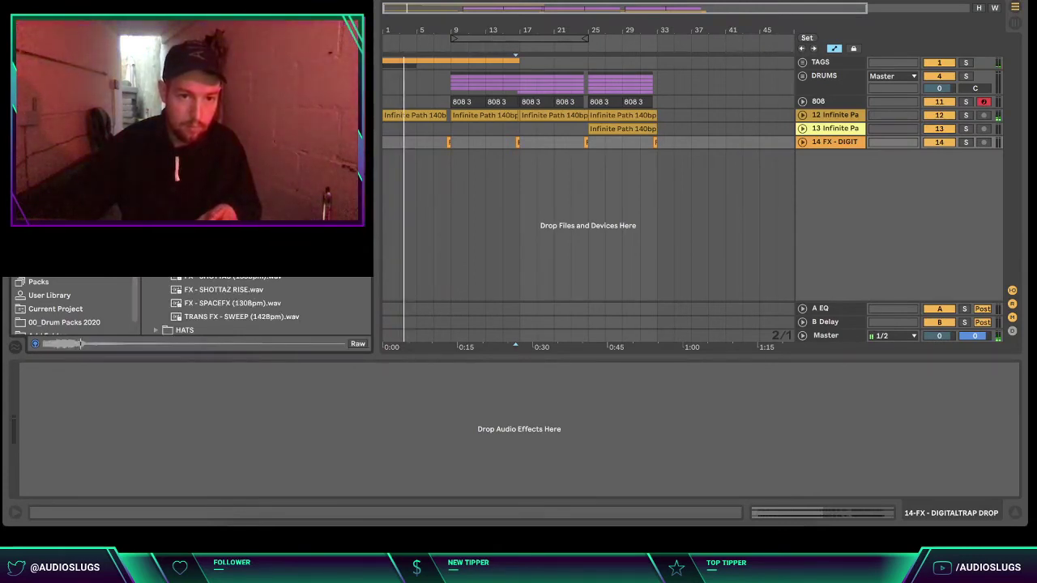
scroll(252, 304, "down", 5)
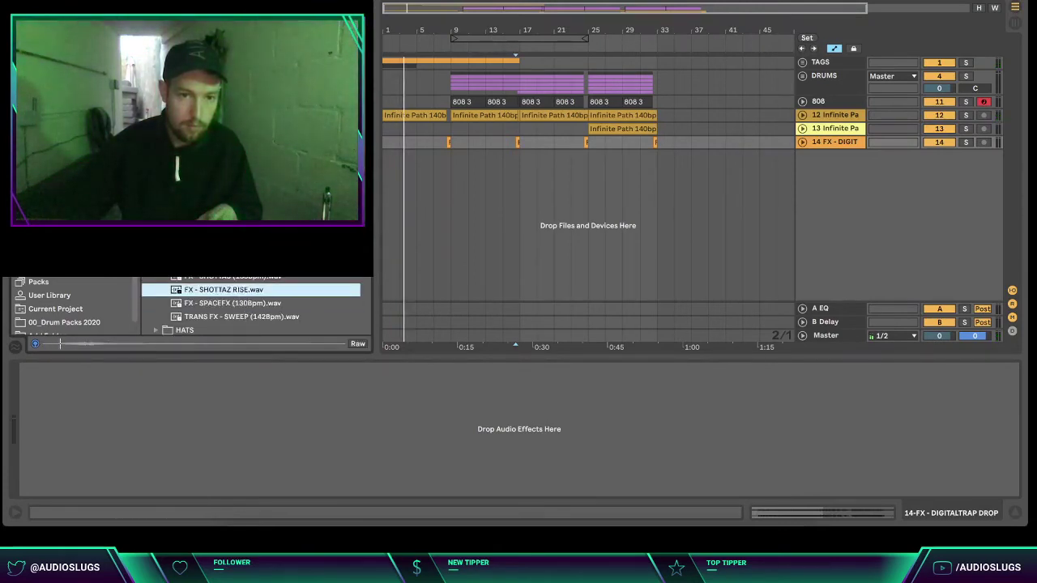
key("ctrl+f")
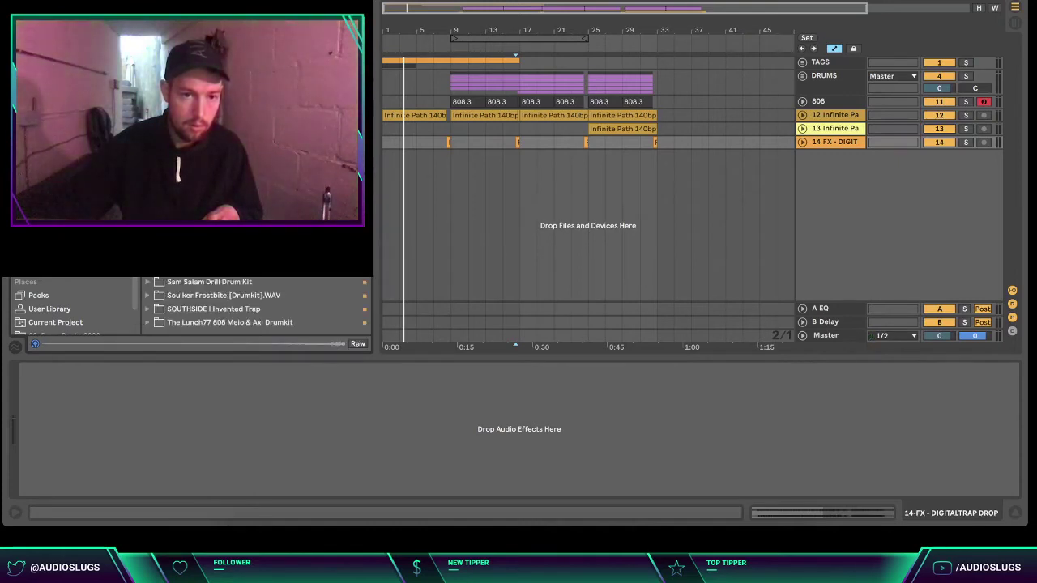
left_click_drag(405, 190, 590, 174)
left_click_drag(946, 169, 946, 173)
- Add Delay to the Lezter Hatred Slam track with a synced time of 4, Ping Pong on and Dry/Wet at 28%
key("ctrl+f")
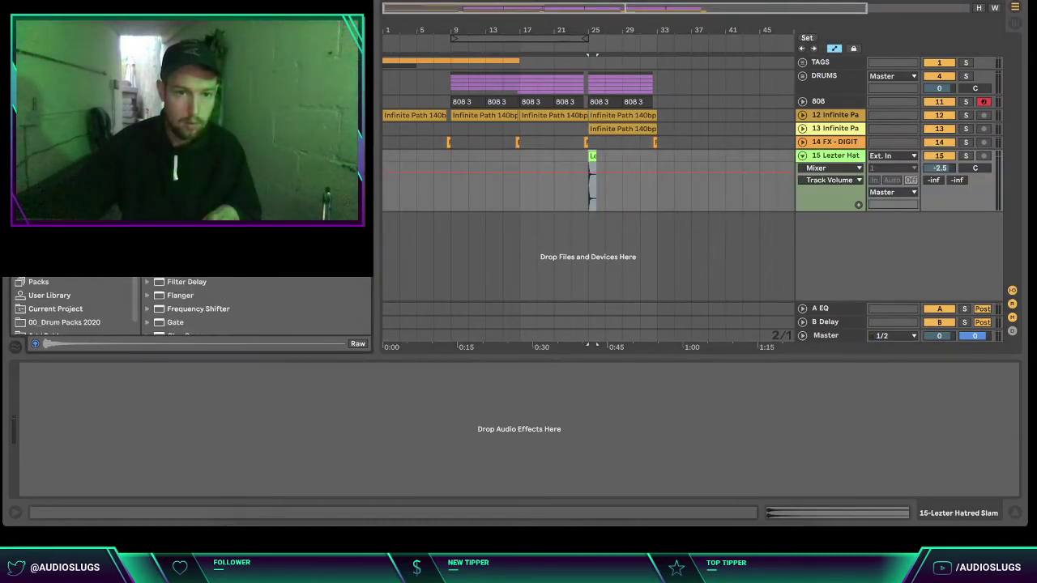
double_click(176, 175)
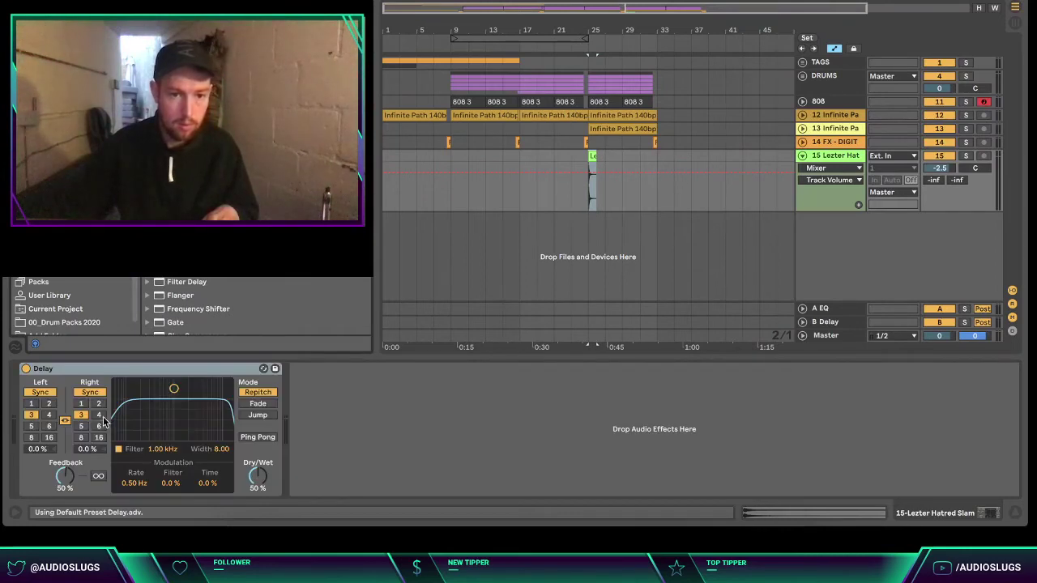
left_click(99, 415)
left_click(260, 441)
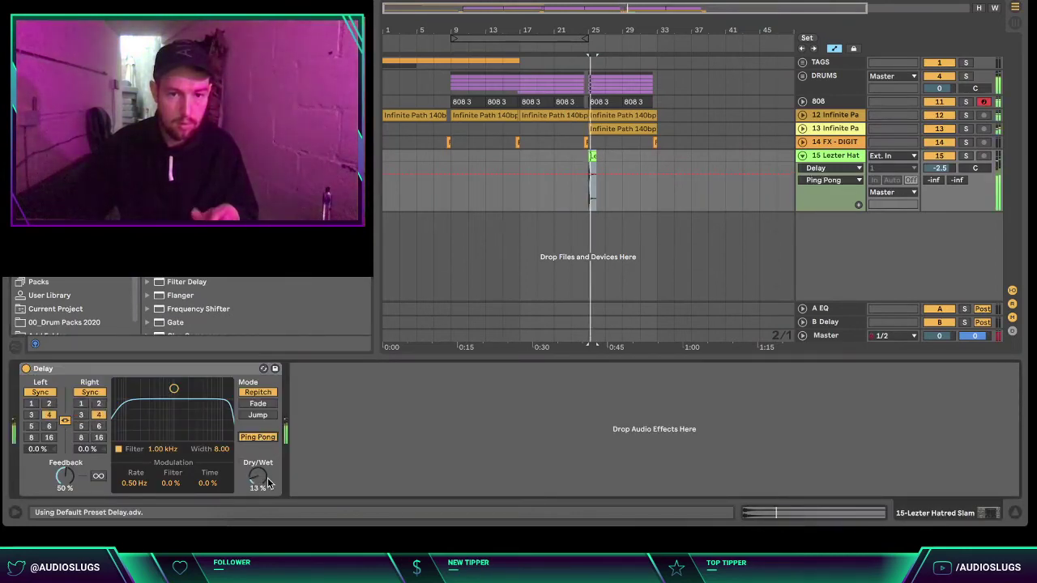
left_click_drag(258, 478, 258, 468)
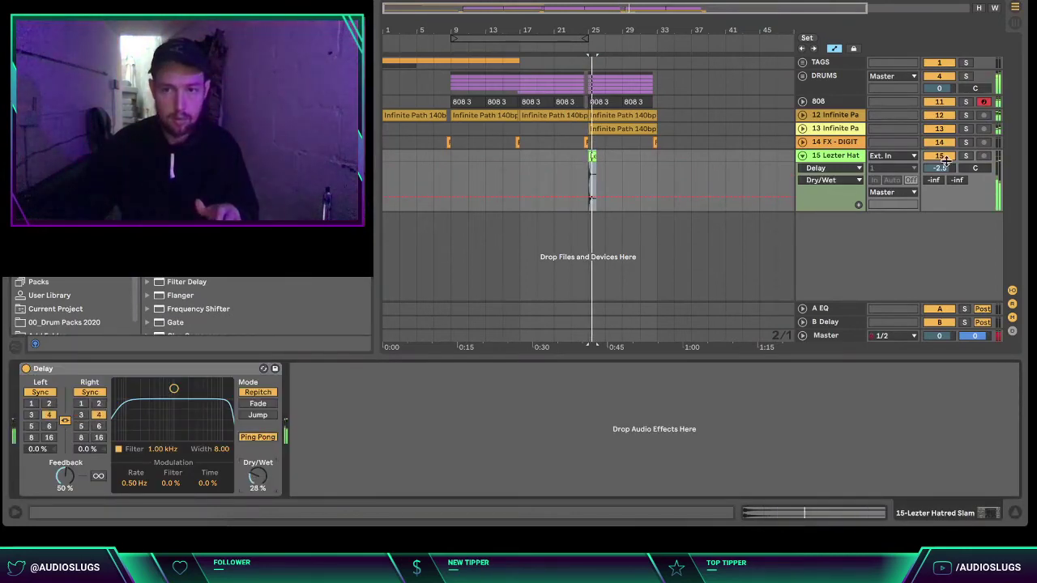
- Lower the Lezter Hatred Slam track volume to -4.9 dB, copy its clip to bar 29 and fold the track
left_click_drag(940, 168, 940, 180)
left_click(804, 158)
left_click_drag(624, 156, 593, 156)
key("ctrl+d")
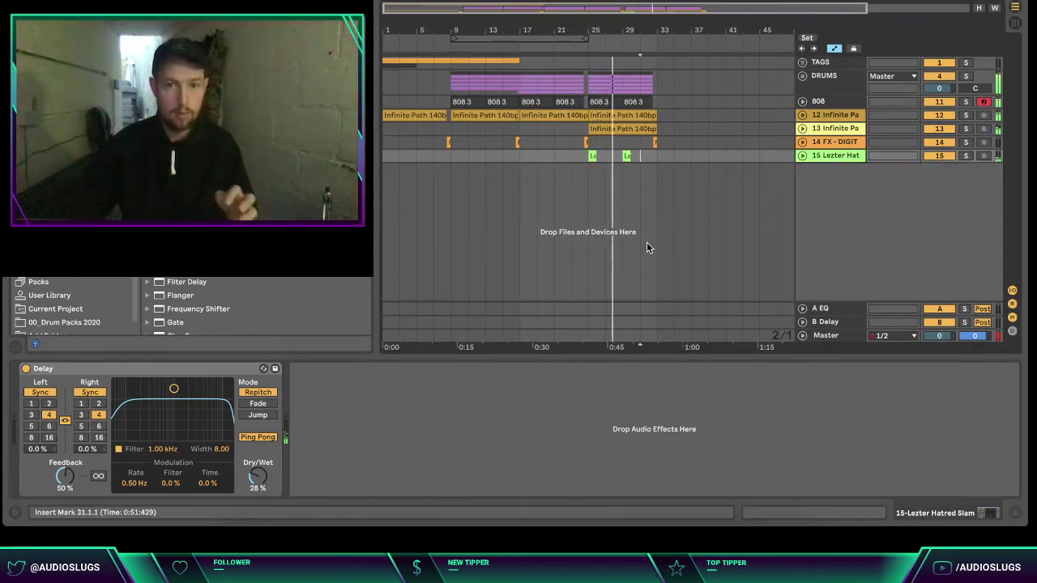
left_click(803, 156)
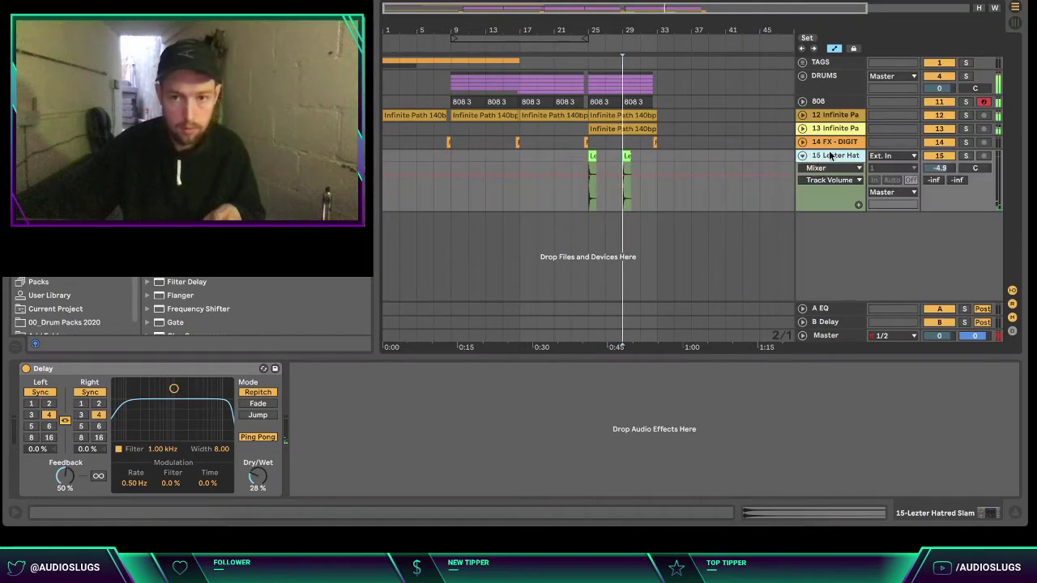
left_click(803, 155)
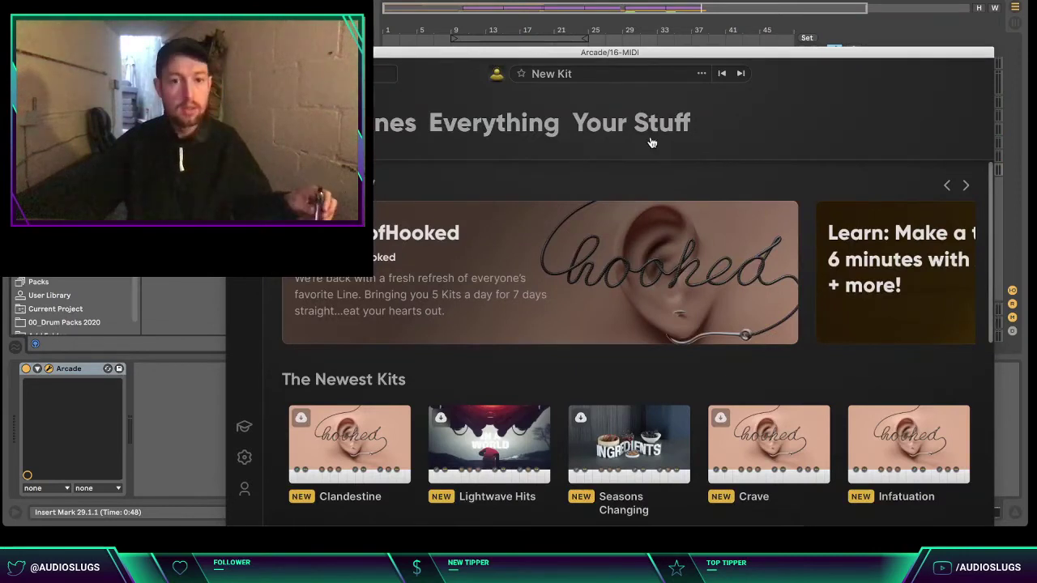
- Load the Give and Take kit from Your Stuff in Arcade, set the session key to E min and audition its samples over the beat
left_click(650, 140)
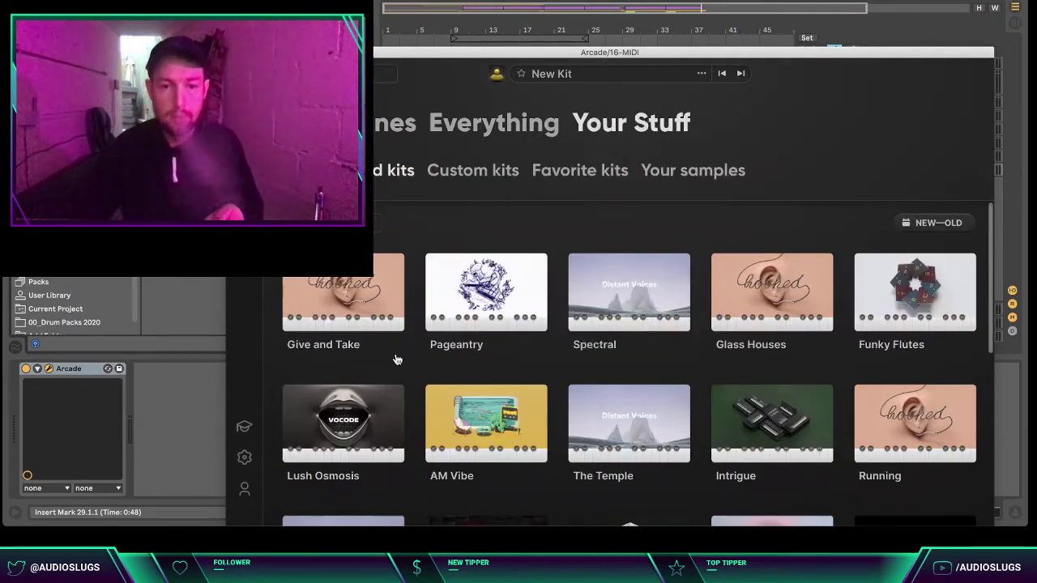
left_click(302, 313)
left_click(306, 322)
left_click(916, 76)
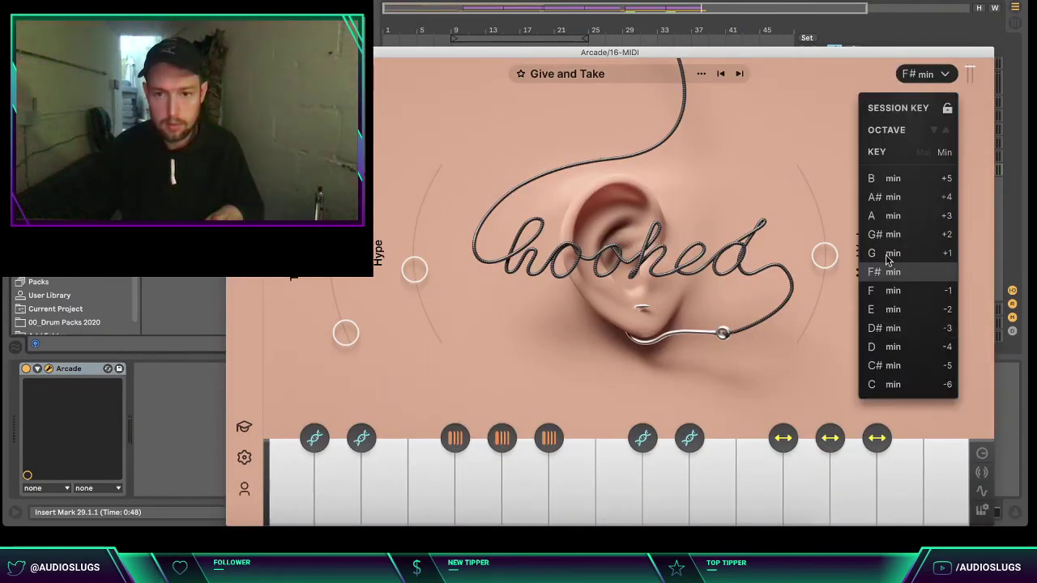
left_click(891, 309)
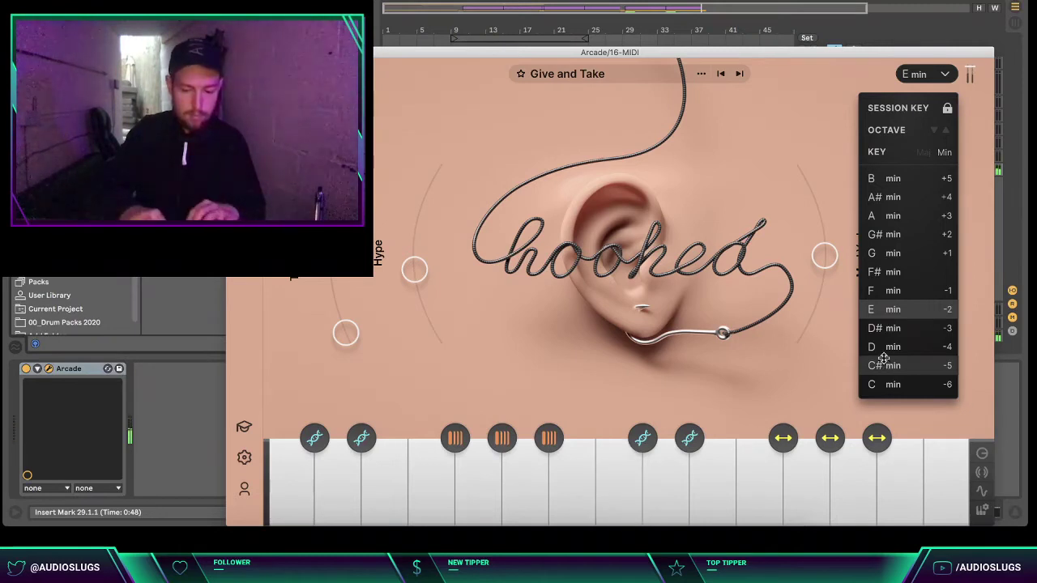
key("space")
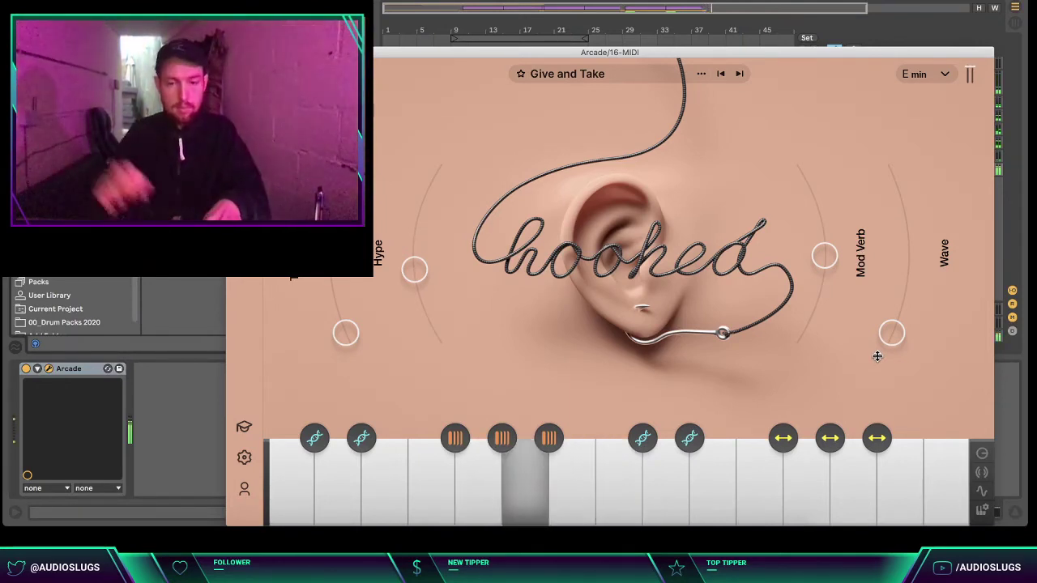
left_click(905, 74)
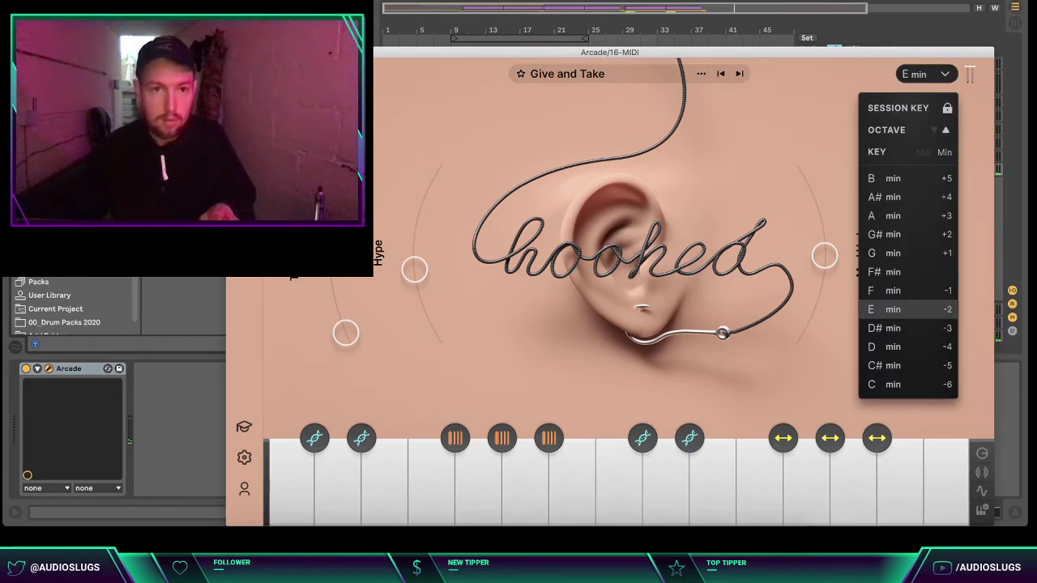
left_click(235, 52)
- Loop bars 25 to 33, rehearse the Arcade part over it and record a roughly four-bar take from bar 25
left_click(619, 130)
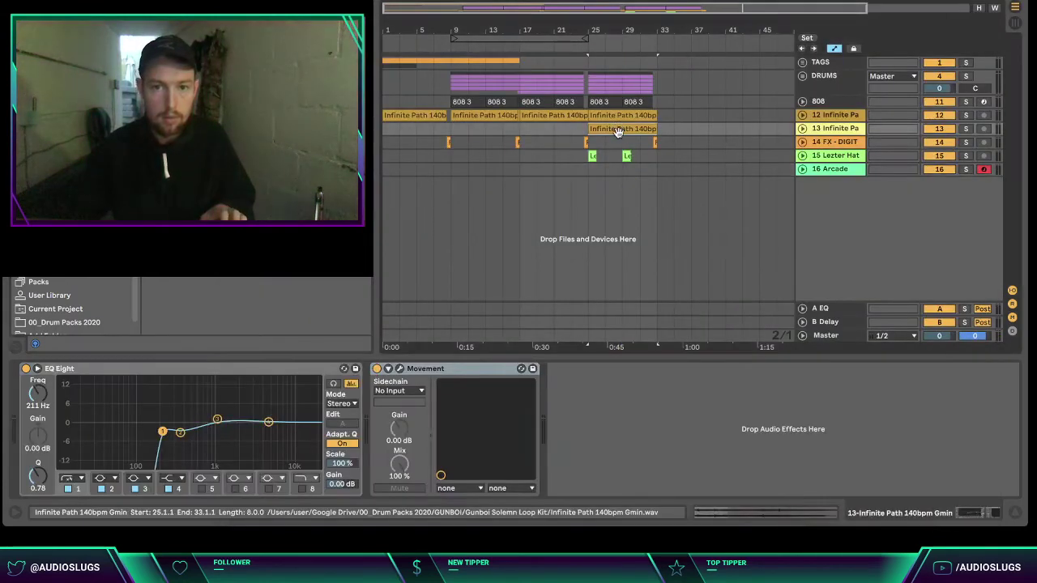
key("ctrl+l")
key("space")
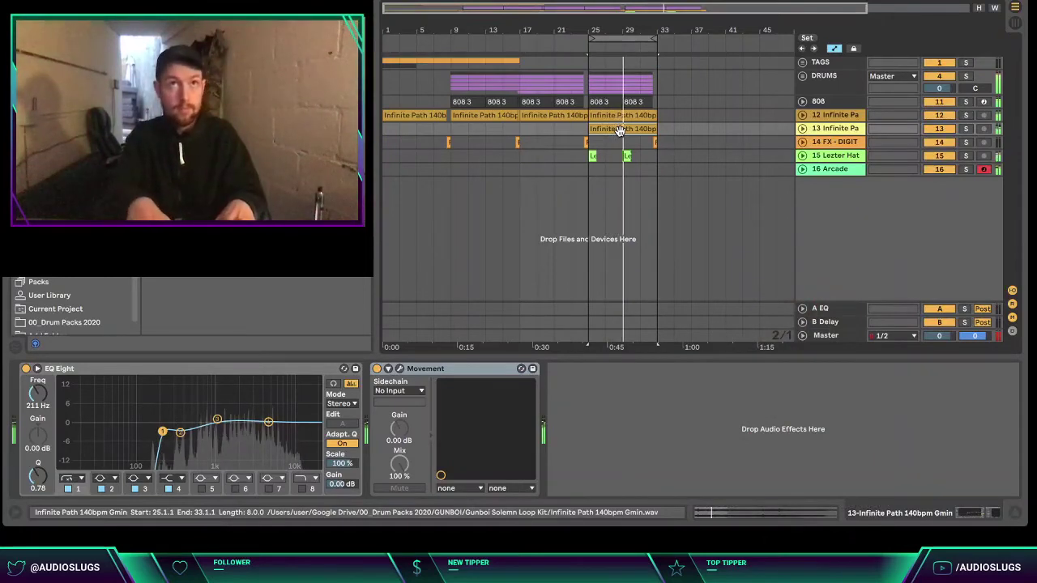
key("space")
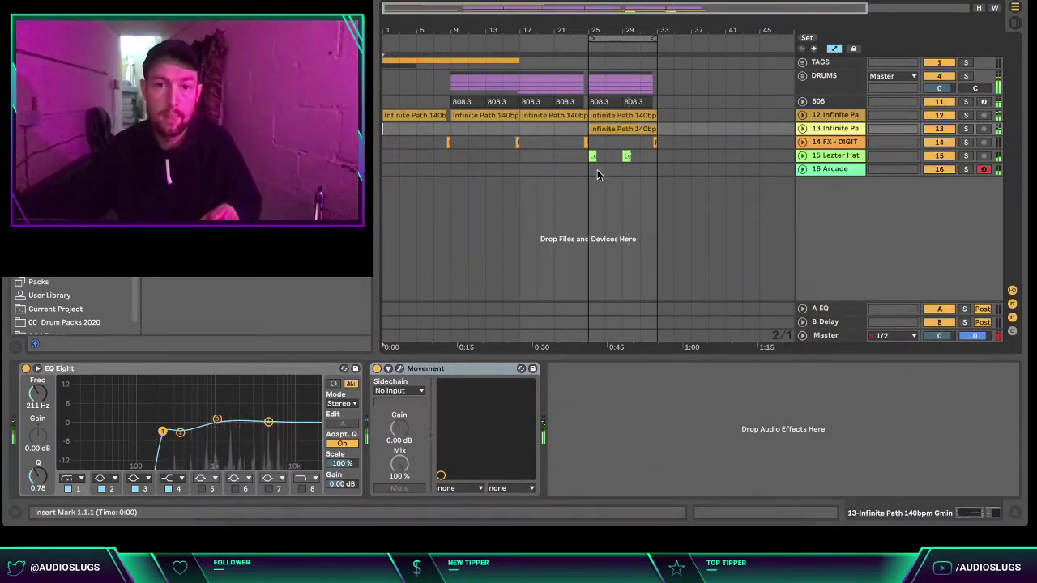
left_click(590, 169)
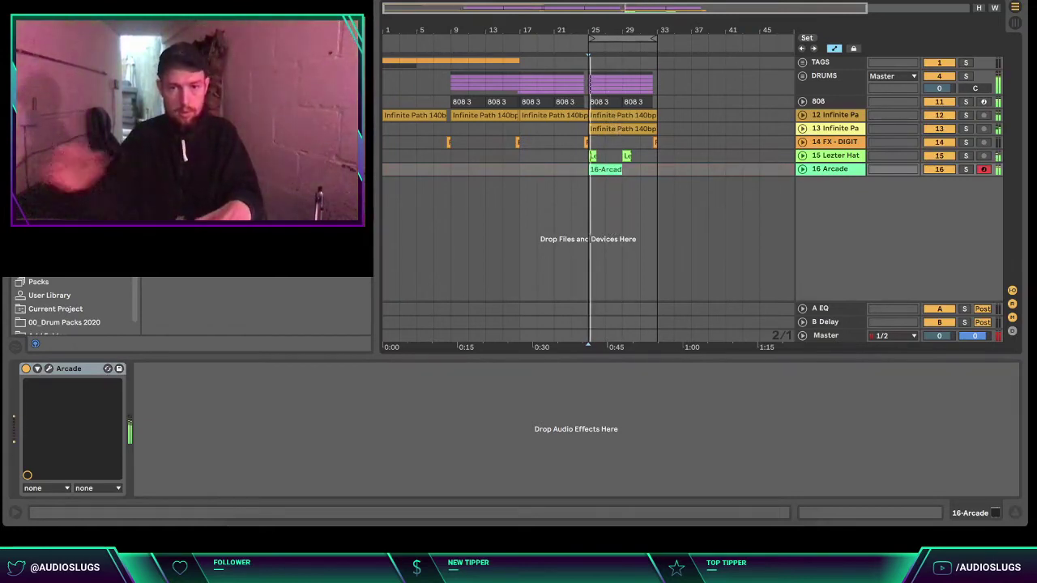
- Open the recorded Arcade clip and quantize its notes to the grid
double_click(604, 170)
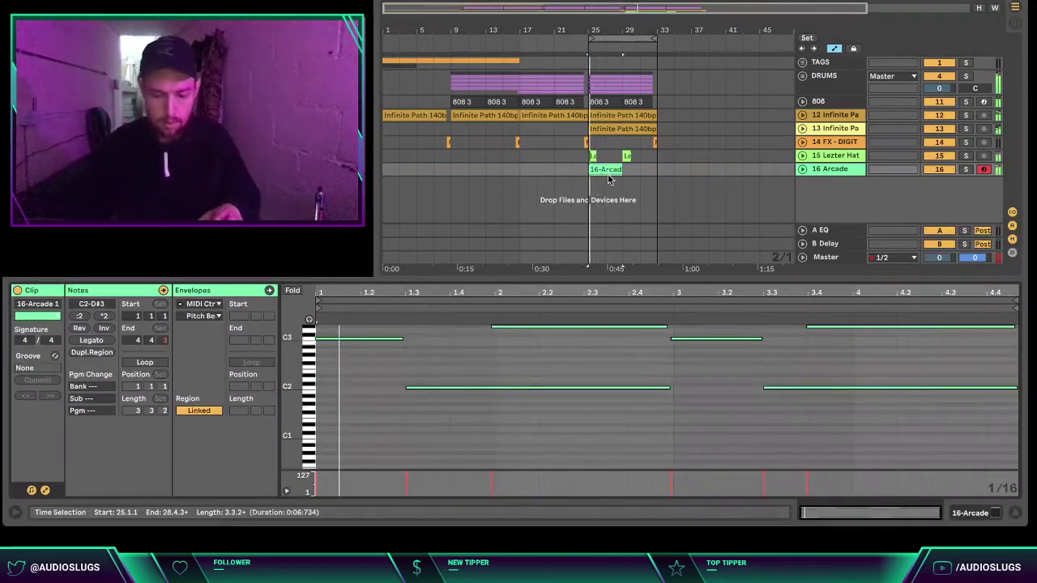
left_click(663, 427)
left_click(744, 413)
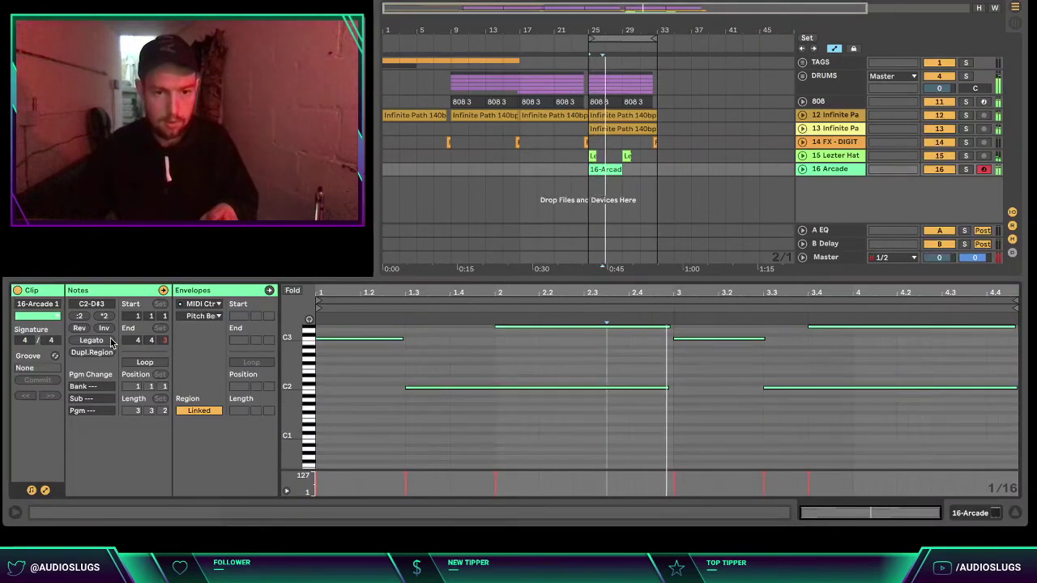
left_click(610, 411)
left_click(675, 385)
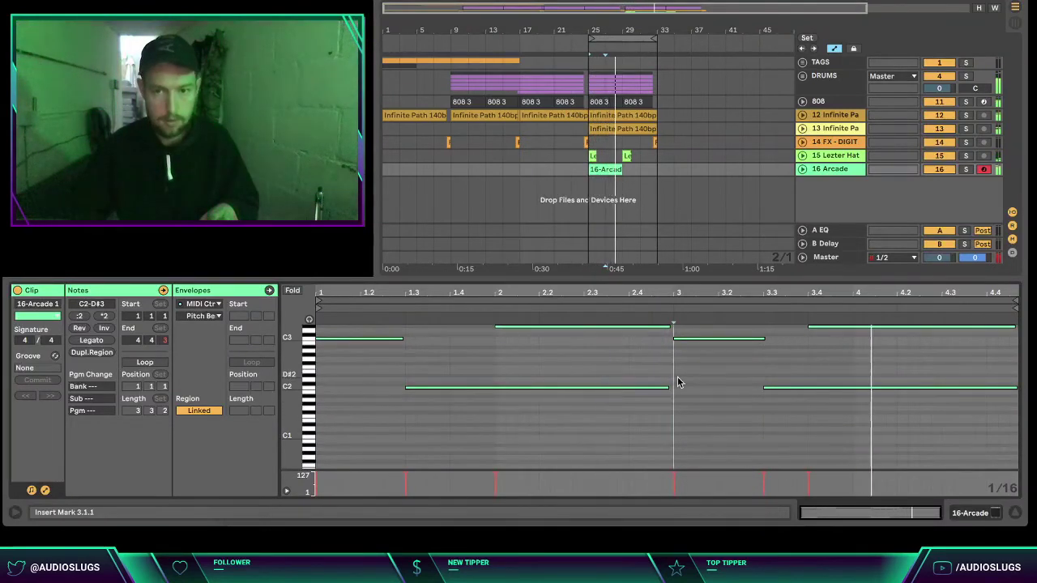
- Transpose the Arcade clip's two D#3 notes down two semitones to C#3 and hide the clip editor
left_click(601, 326)
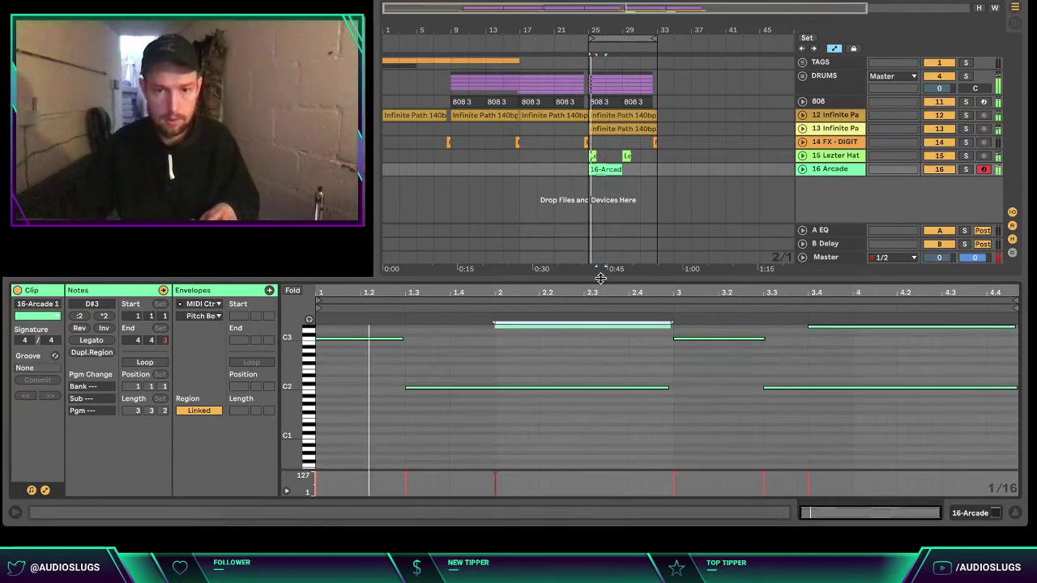
key("Down")
key("Down")
left_click(862, 327)
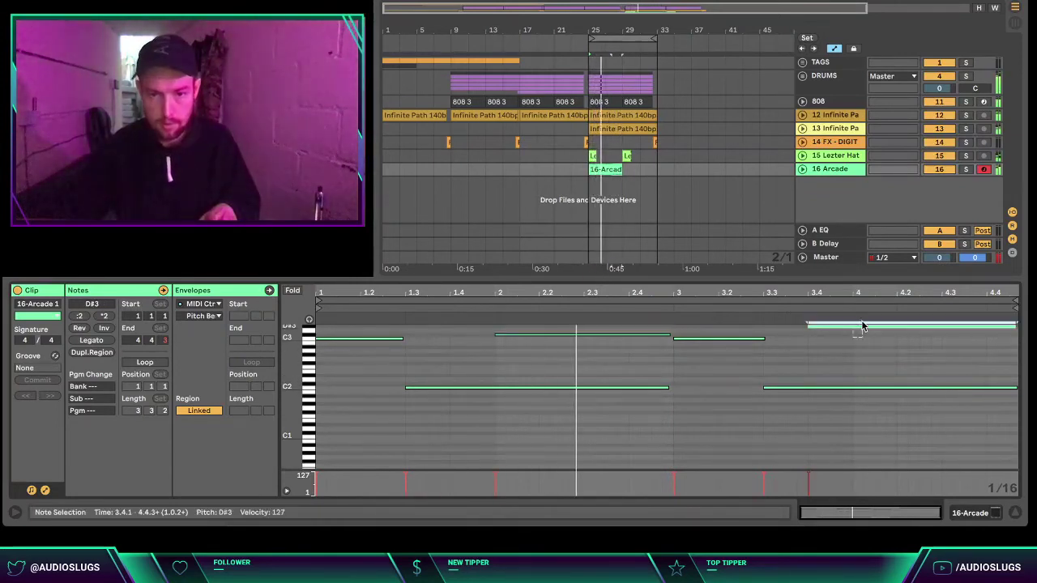
left_click(787, 437)
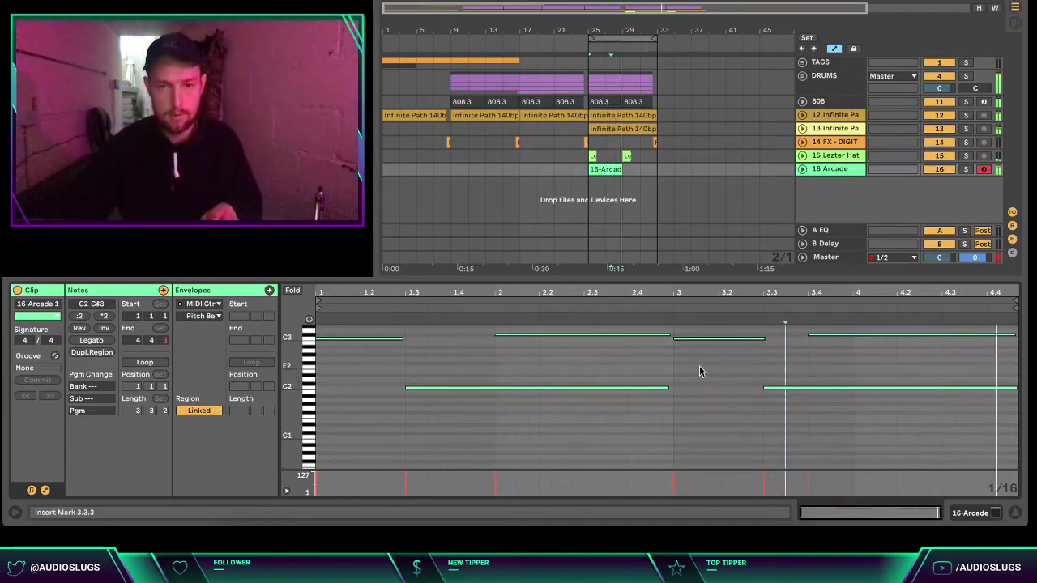
key("ctrl+a")
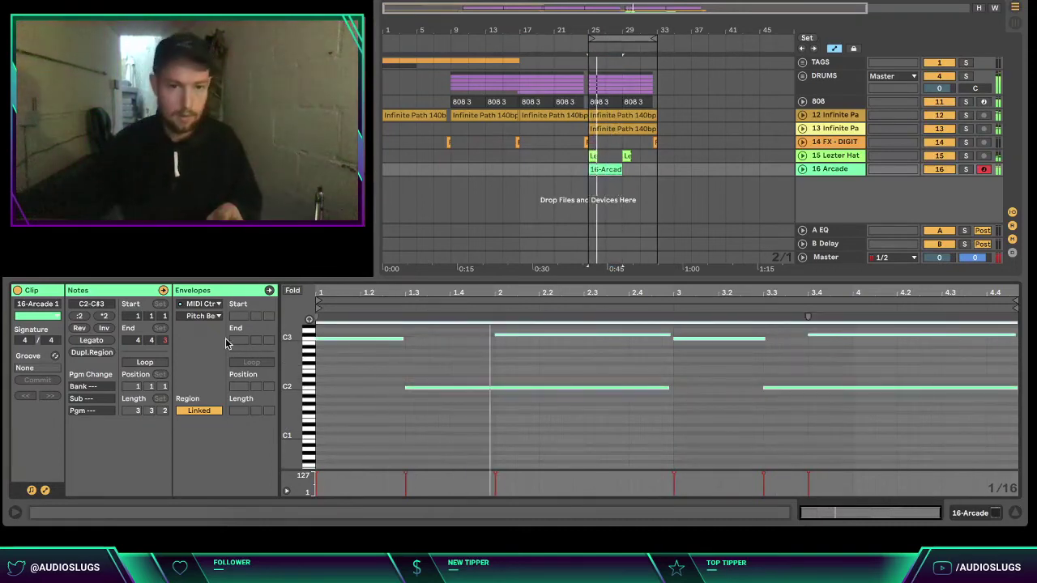
left_click(1016, 513)
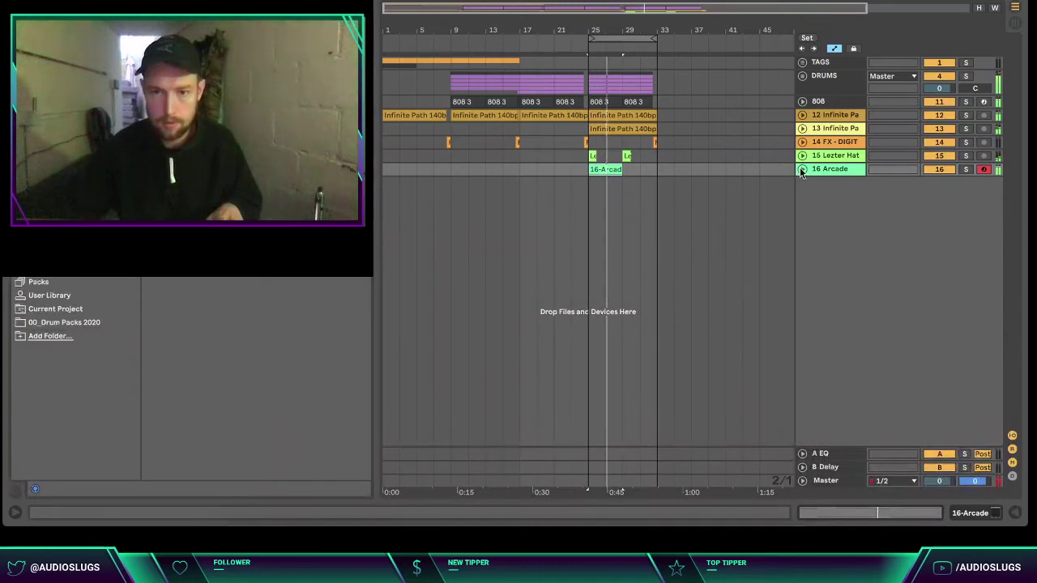
- Set the Arcade track volume to -3.6 dB and extend its clip to end at 29.1.1, making it four bars long
left_click(802, 169)
left_click_drag(939, 181, 940, 175)
left_click_drag(617, 31, 617, 109)
left_click_drag(670, 167, 676, 166)
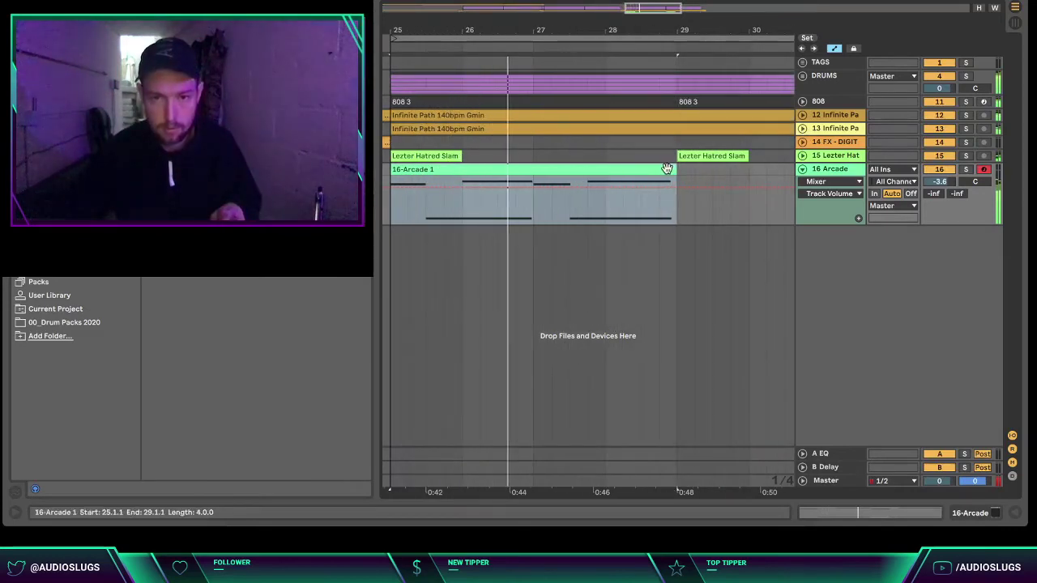
- Duplicate the Arcade clip to fill bars 29 to 33, set the track volume to -7.9 dB and fold the track
key("ctrl+d")
left_click_drag(590, 31, 590, 3)
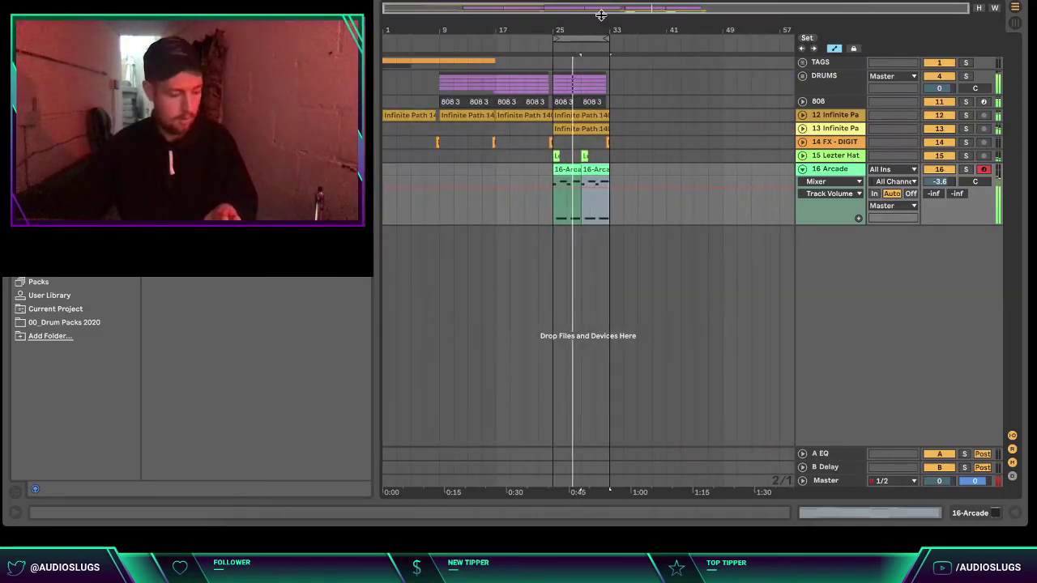
left_click_drag(939, 183, 940, 181)
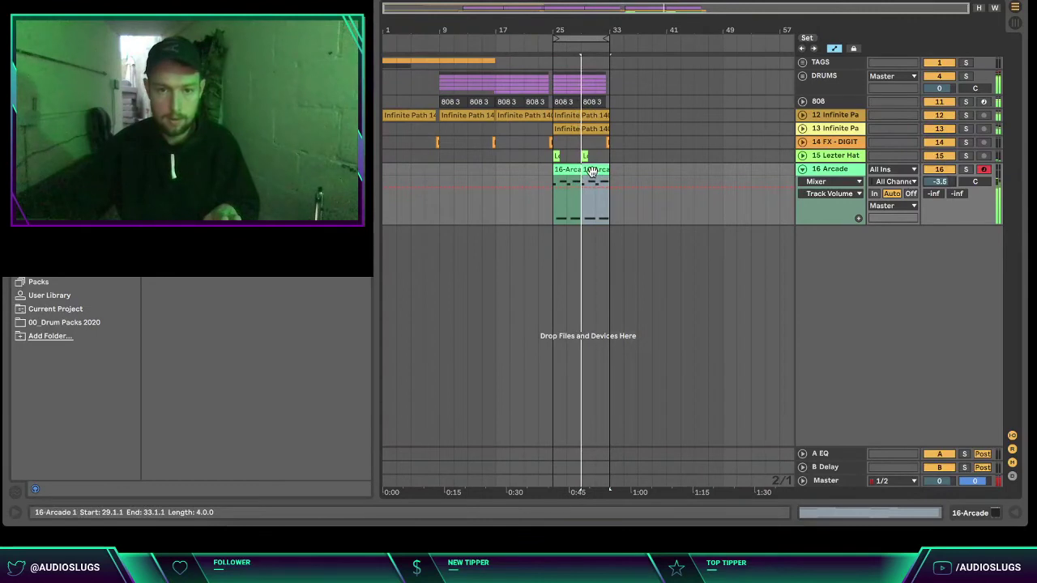
left_click(638, 202)
left_click_drag(938, 186, 938, 211)
left_click(828, 169)
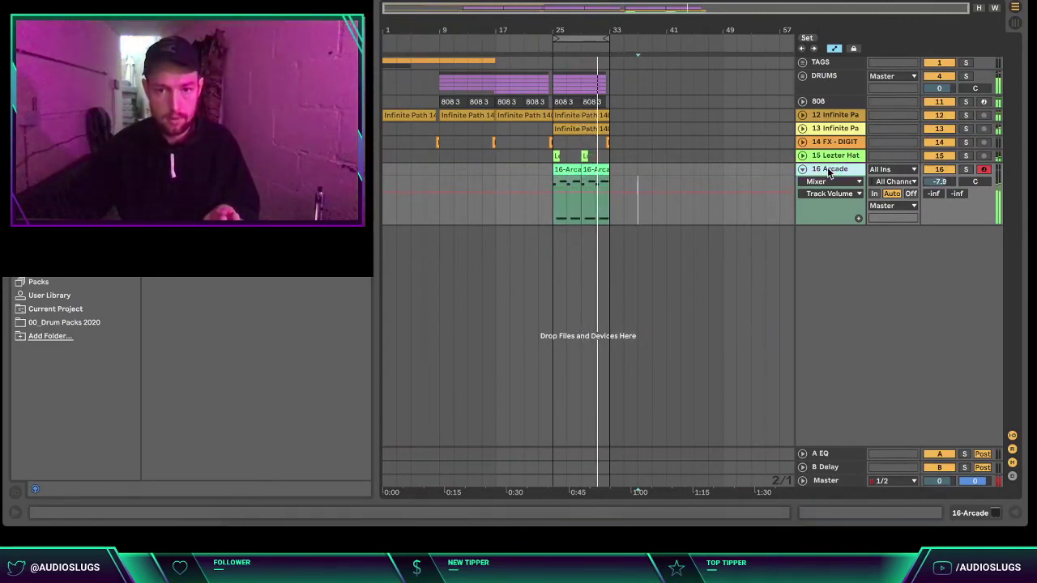
key("u")
key("space")
key("space")
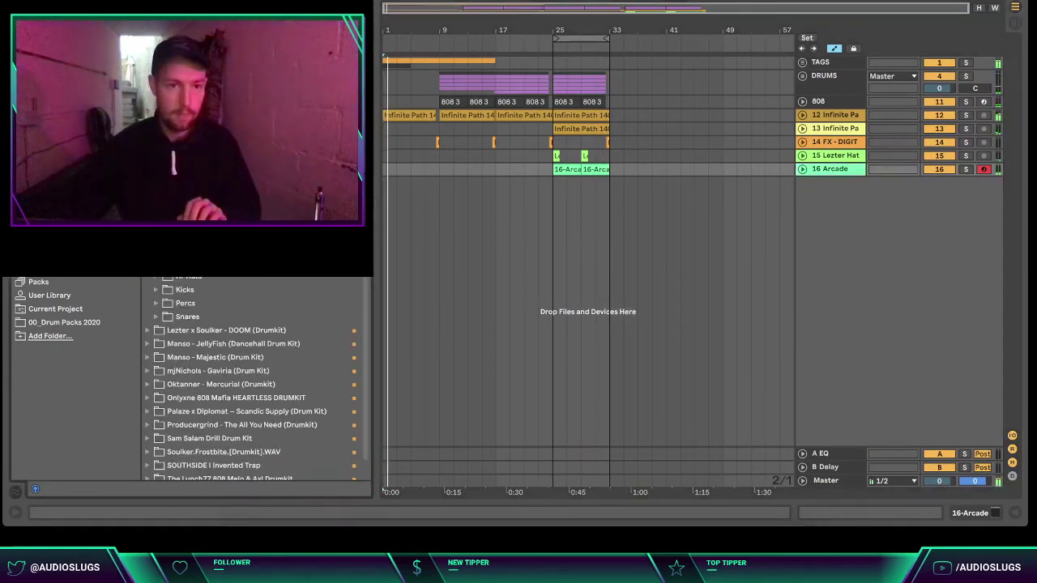
- Place the Crash [Hit] sample on a new track at bar 25, duplicate it three times up to bar 33 and set its volume to -7.5 dB
left_click(1015, 513)
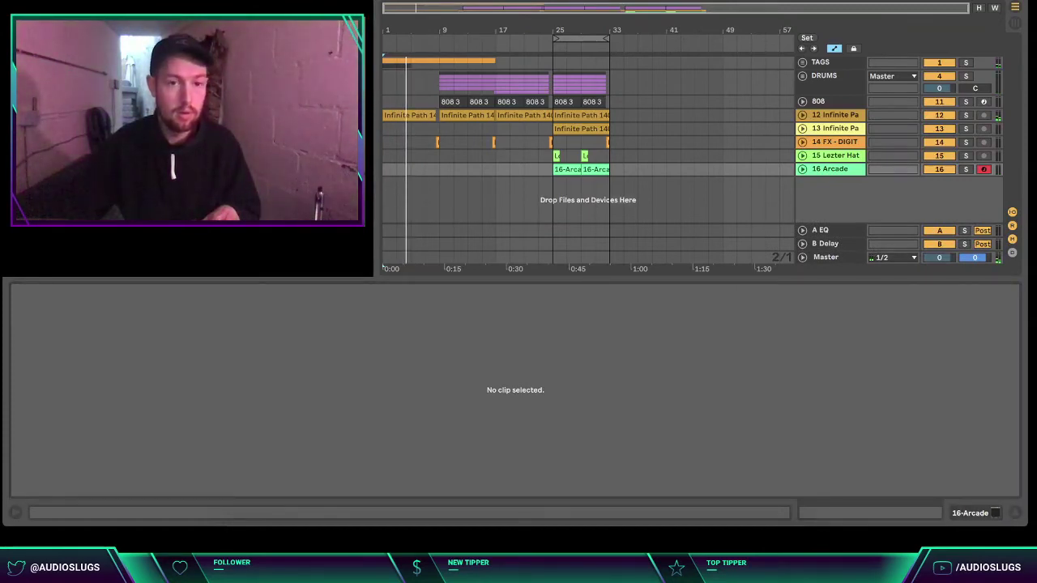
left_click_drag(276, 202, 556, 209)
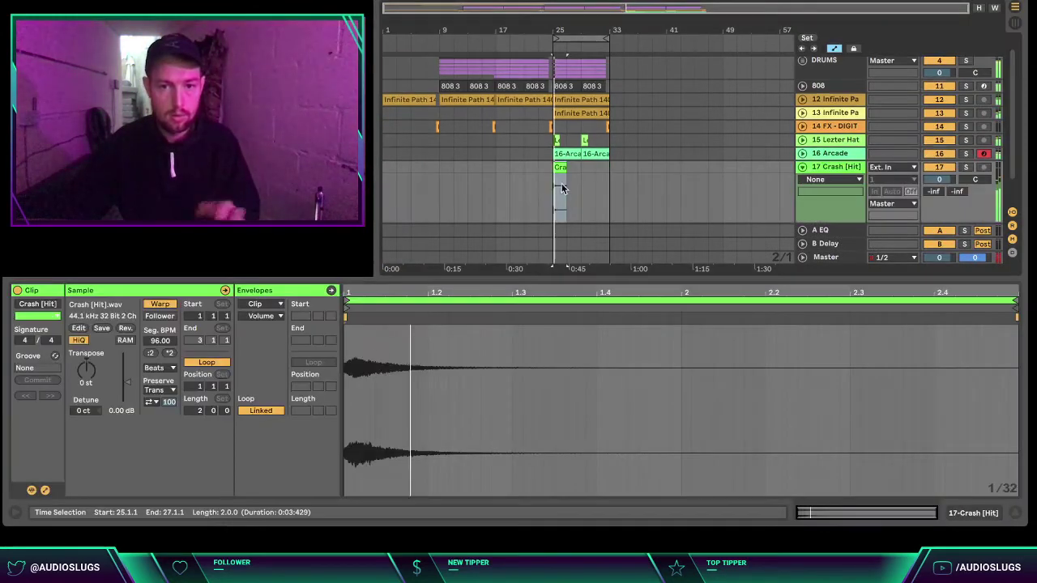
key("ctrl+d")
key("ctrl+d")
key("ctrl+d")
left_click_drag(939, 179, 939, 188)
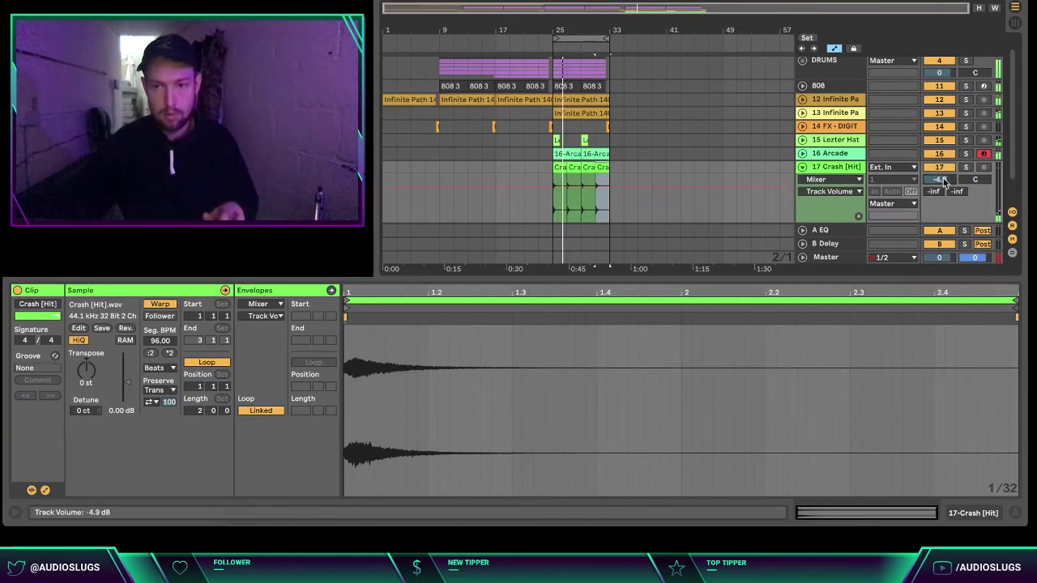
- Add a Channel EQ to the Crash track with Low -15 dB, Mid -8.0 dB, High 4.1 dB and Output 1.0 dB
left_click(828, 174)
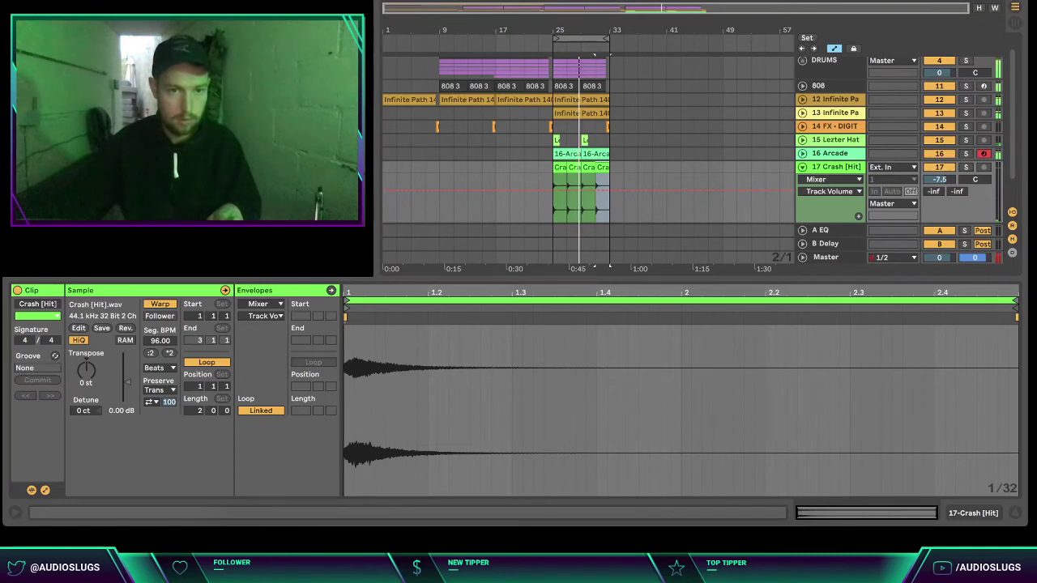
left_click_drag(185, 135, 217, 403)
left_click_drag(45, 477, 111, 458)
left_click(112, 470)
left_click_drag(168, 477, 169, 472)
- Set the Crash track volume to -10.4 dB and fold the track
left_click_drag(940, 195, 940, 201)
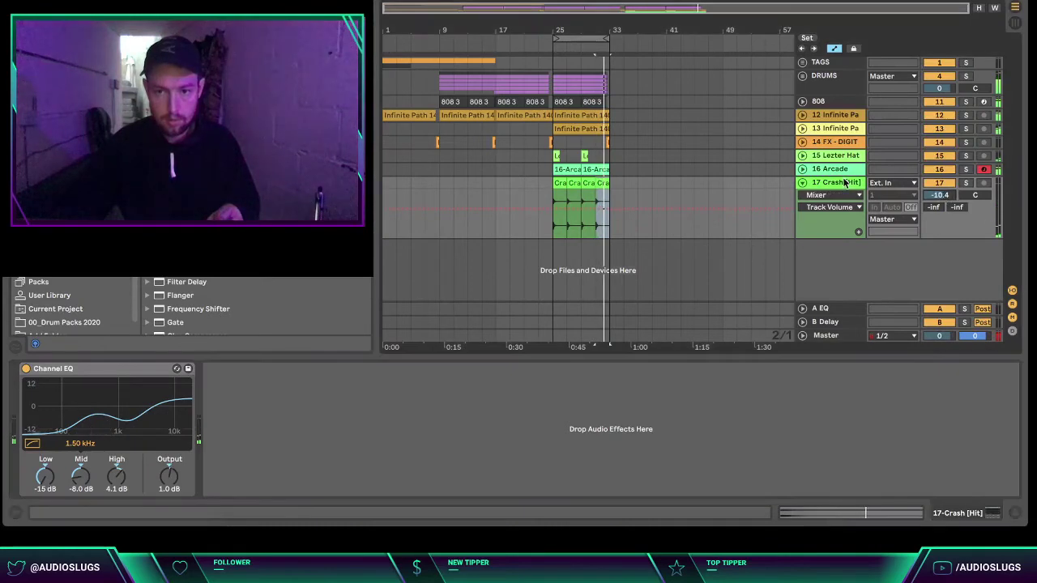
left_click(846, 182)
key("u")
- Duplicate all clips in bars 9 to 33, from the DRUMS group down to the Crash track, directly after bar 33
left_click(677, 208)
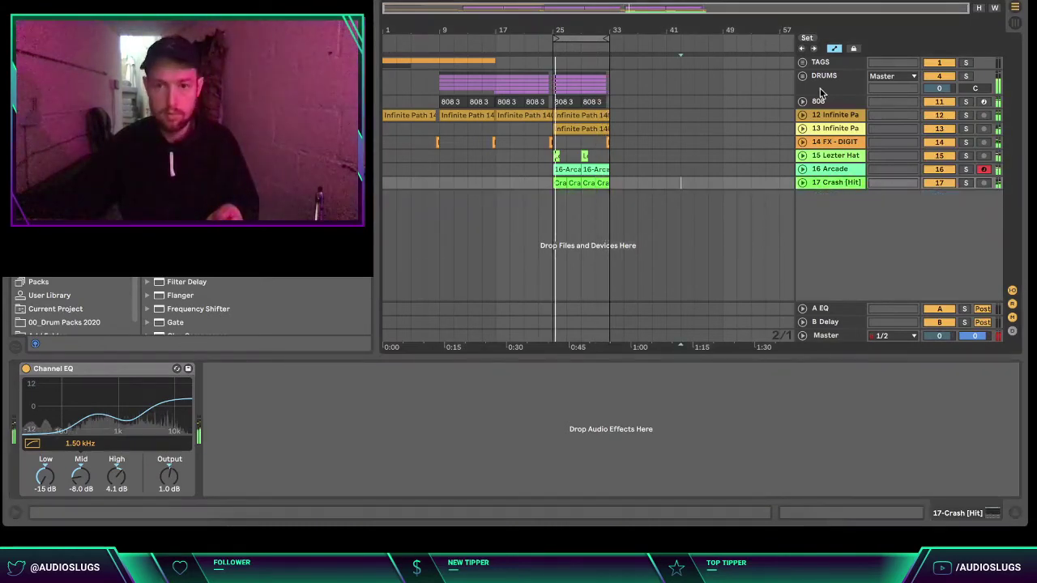
left_click(650, 197)
left_click(607, 207)
left_click_drag(608, 184, 440, 79)
key("super+d")
left_click(644, 231)
- For bars 33 to 37, delete the 808 clip and switch the HalfTime Device On automation on in Infinite Path track 12
left_click(617, 117)
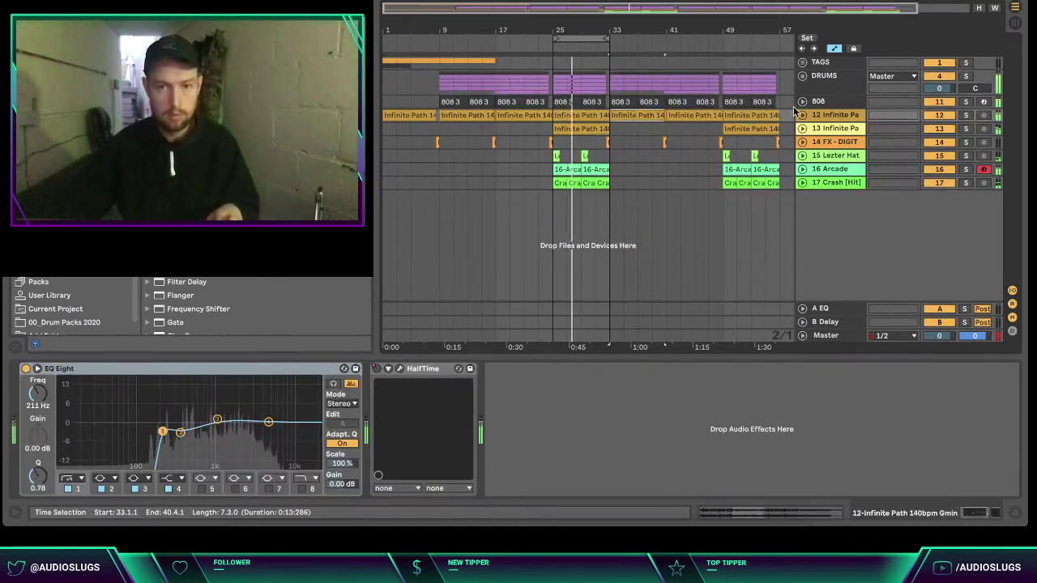
left_click(834, 115)
left_click(803, 115)
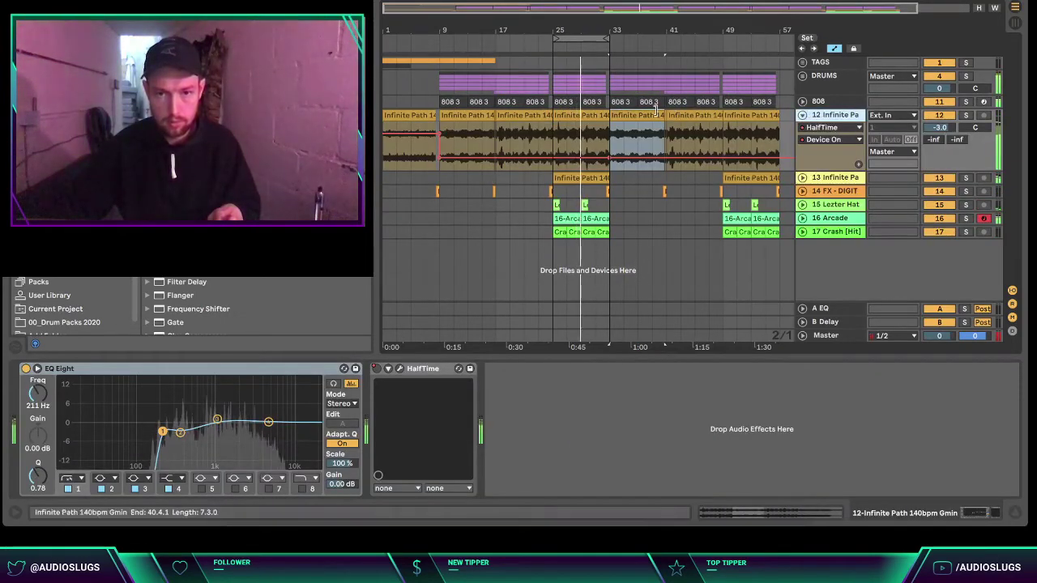
left_click(624, 102)
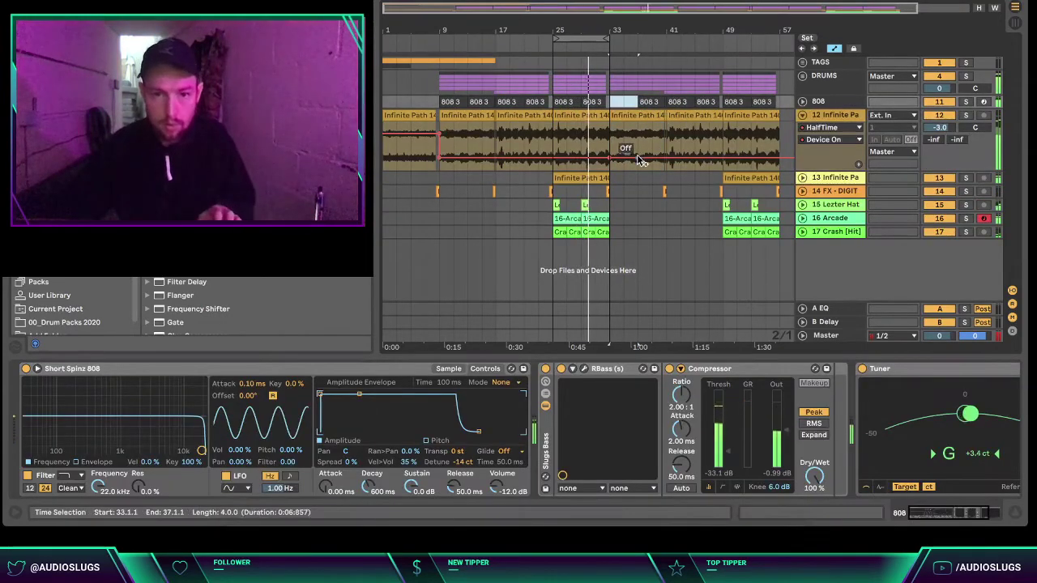
left_click(622, 154)
- Turn off the loop over bars 25 to 33 and play the transition into bar 33 from bar 31
left_click(603, 179)
key("space")
key("space")
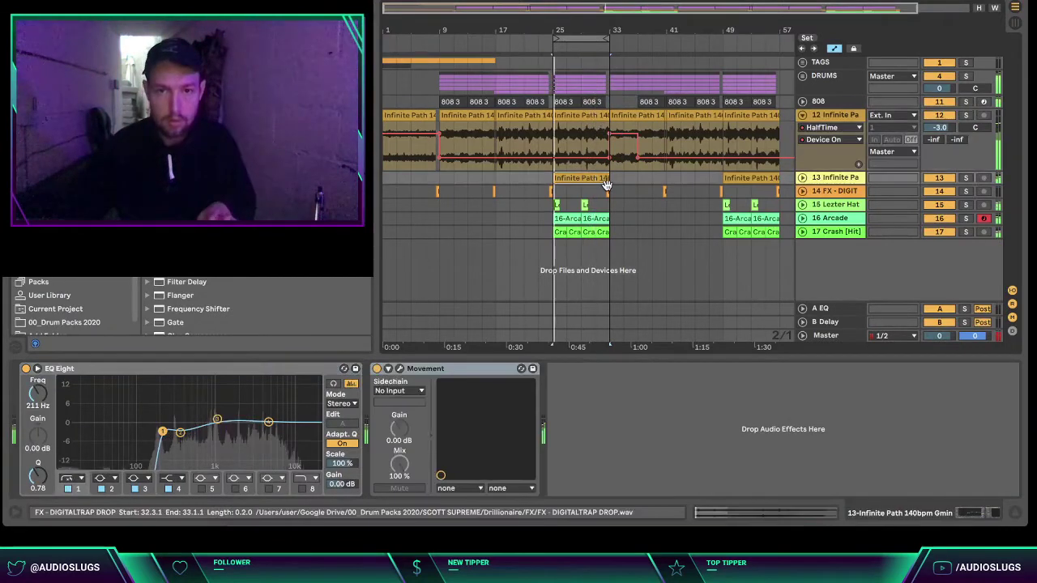
right_click(572, 38)
left_click(579, 43)
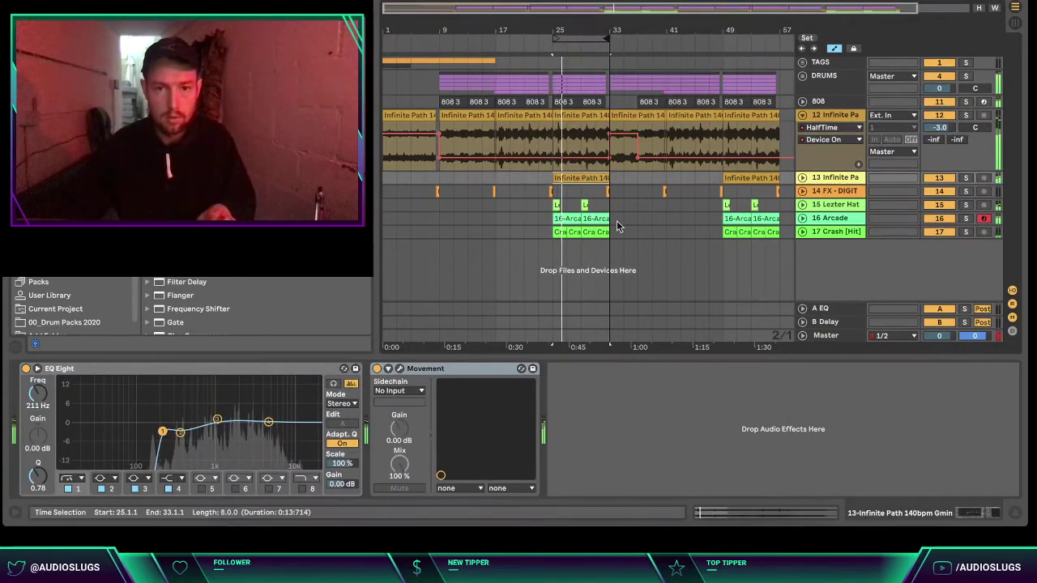
left_click(604, 234)
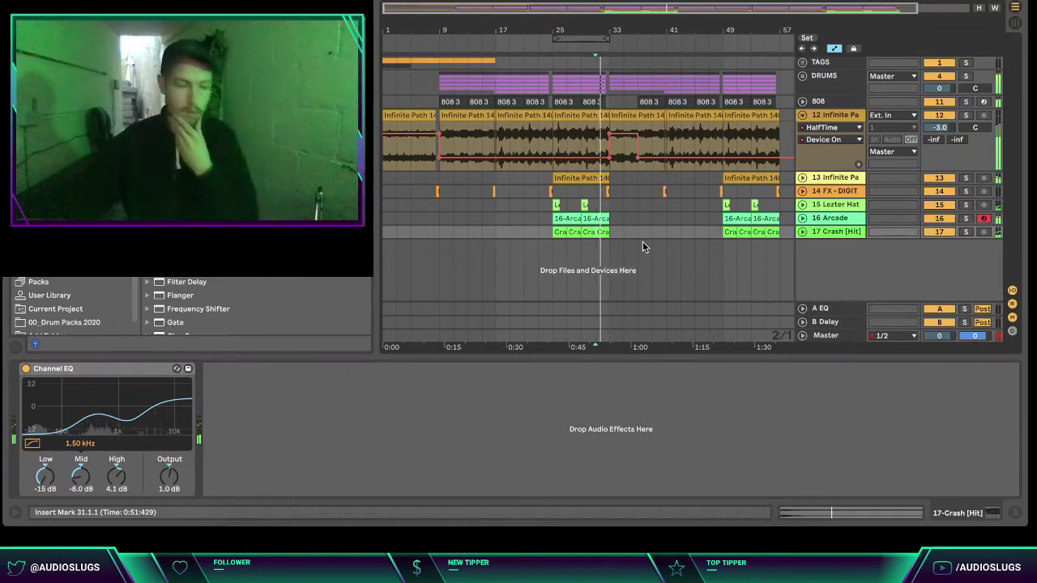
key("space")
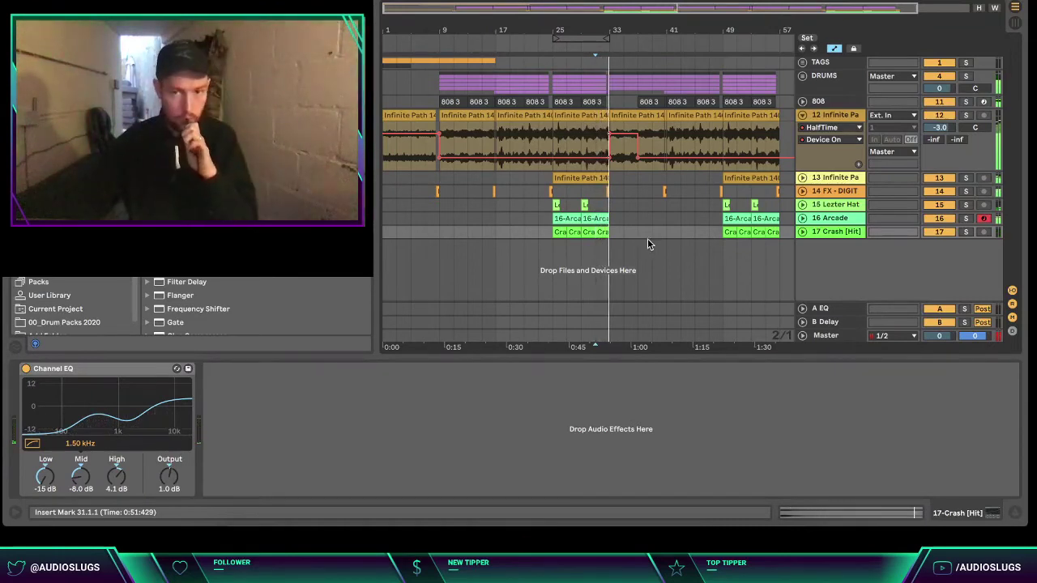
- Unfold the DRUMS group, delete the kick, snare, snare 2 and rim clips in bars 33 to 37, and play from bar 33
left_click(637, 233)
left_click_drag(632, 30, 632, 105)
left_click(808, 76)
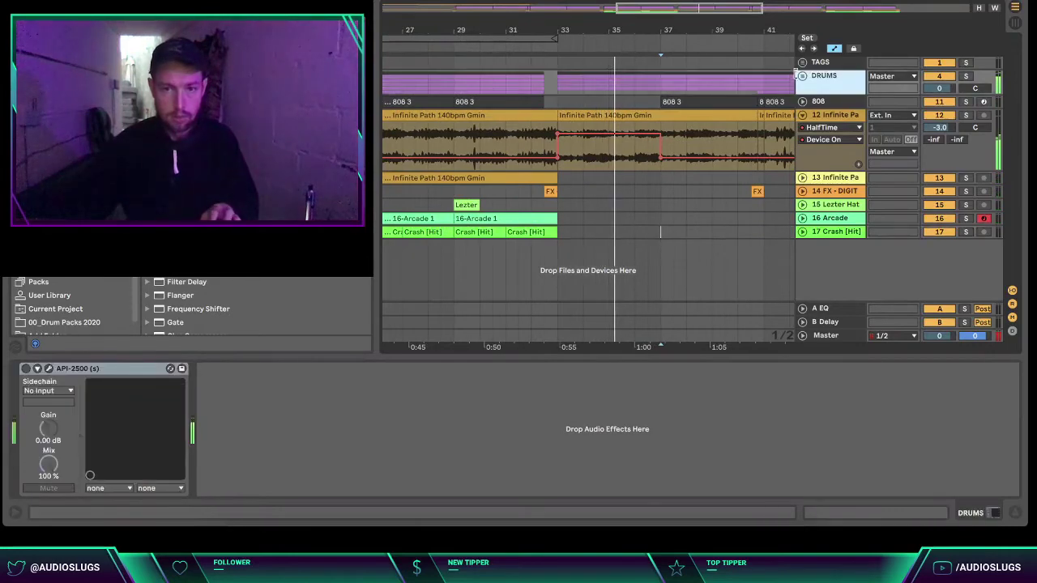
left_click(803, 75)
left_click(628, 139)
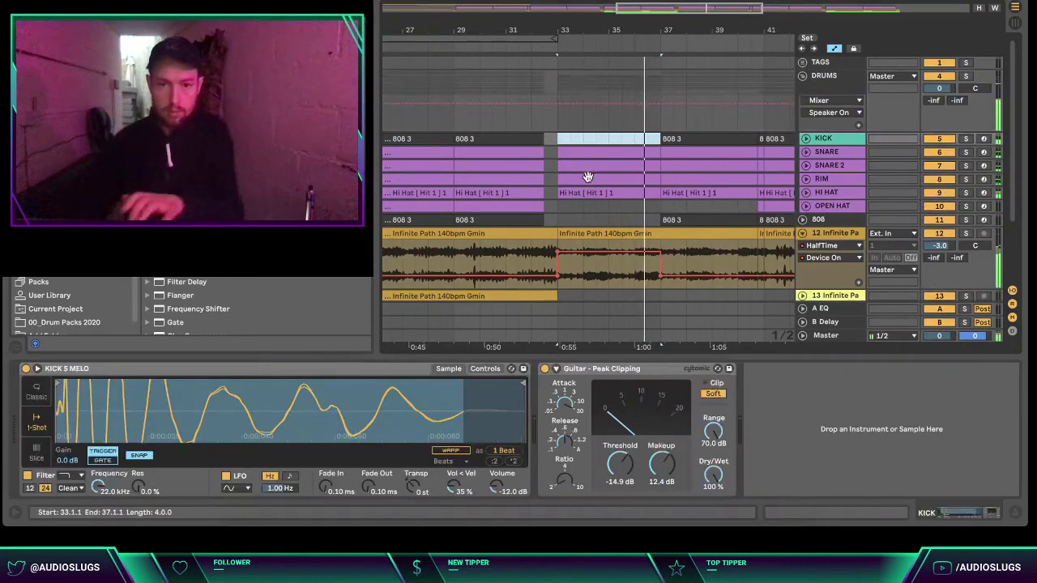
left_click(618, 181)
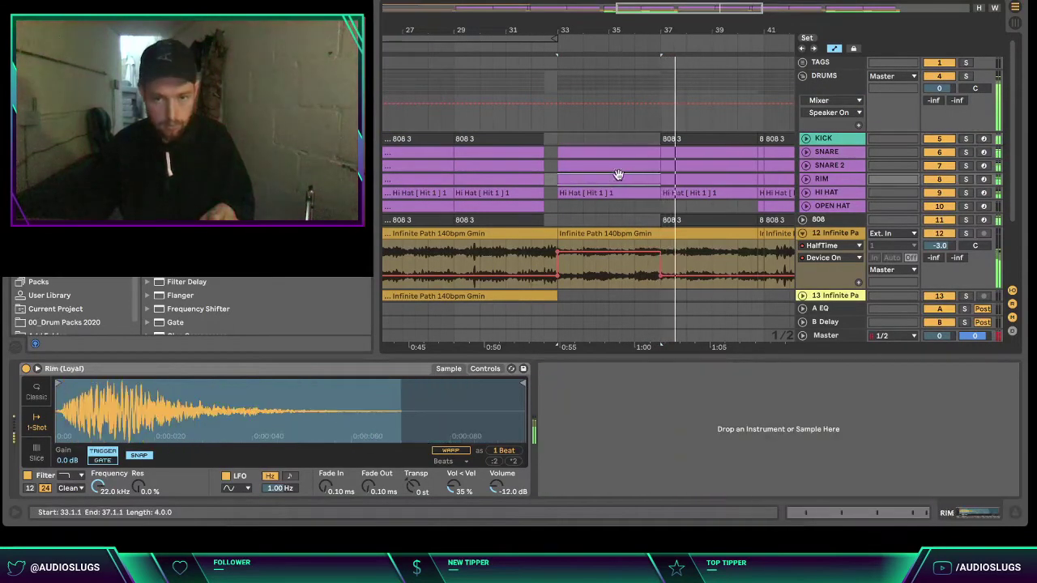
left_click(614, 153)
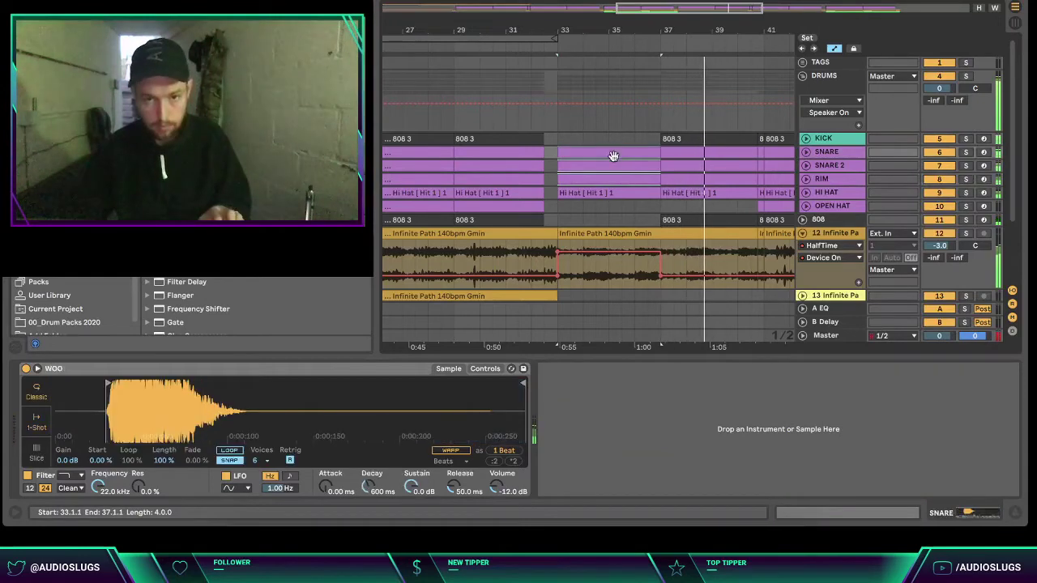
left_click(610, 179, "shift")
key("Delete")
left_click(558, 208)
key("space")
key("space")
- Copy the FX - DIGITALTRAP DROP clip that ends at bar 33 so the copy ends at bar 37
left_click_drag(560, 32, 557, 8)
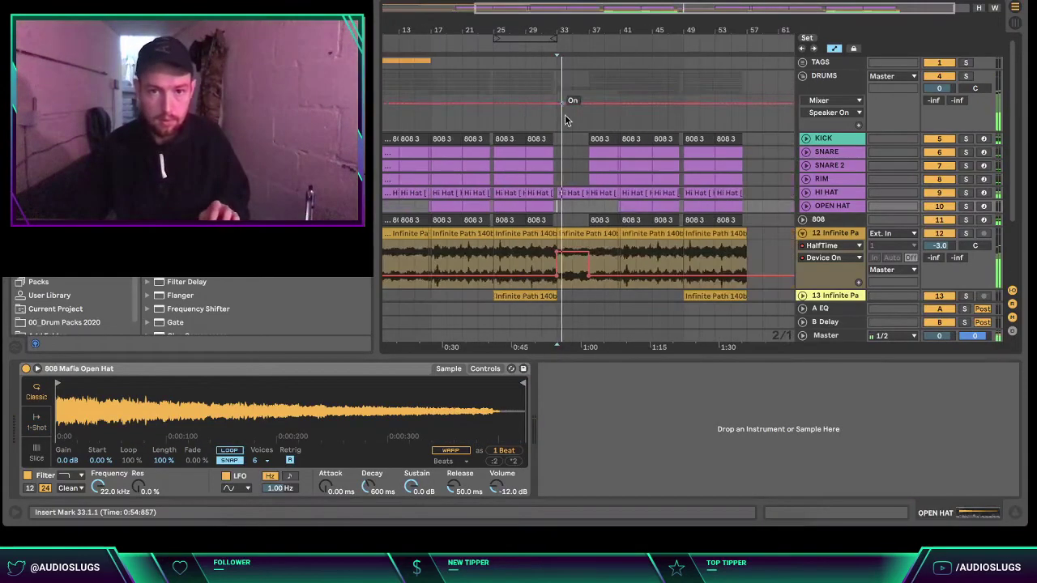
scroll(580, 284, "down", 3)
left_click(557, 246)
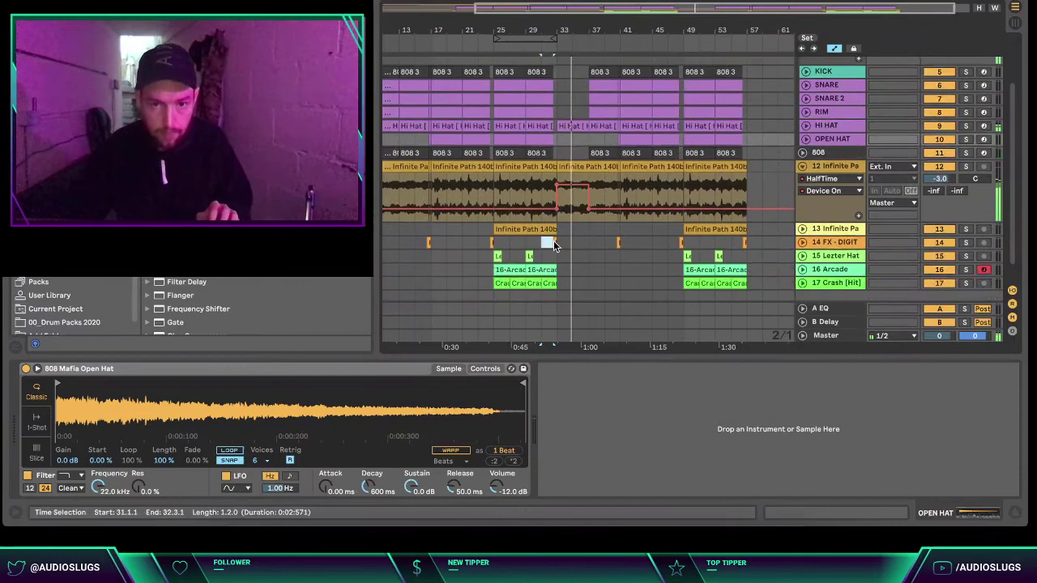
left_click(587, 270)
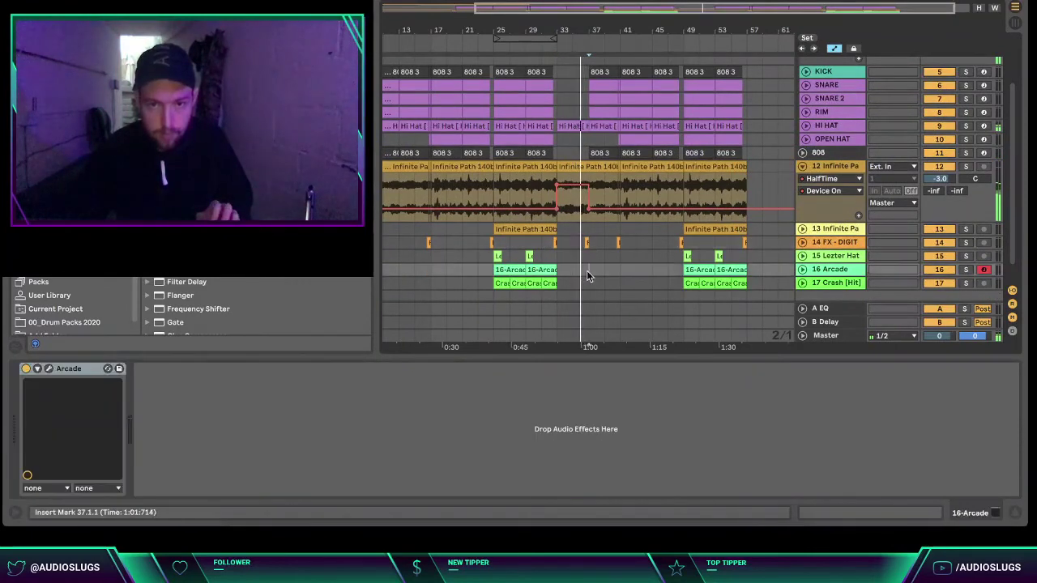
left_click(601, 259)
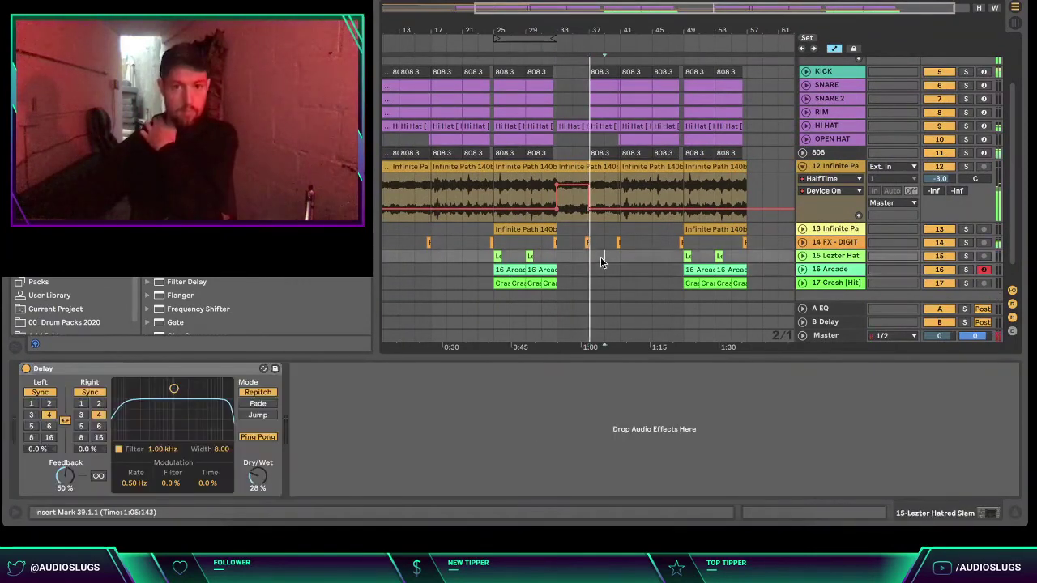
- Fold Infinite Path track 12 and the DRUMS group to compact the arrangement
left_click(835, 154)
key("Down")
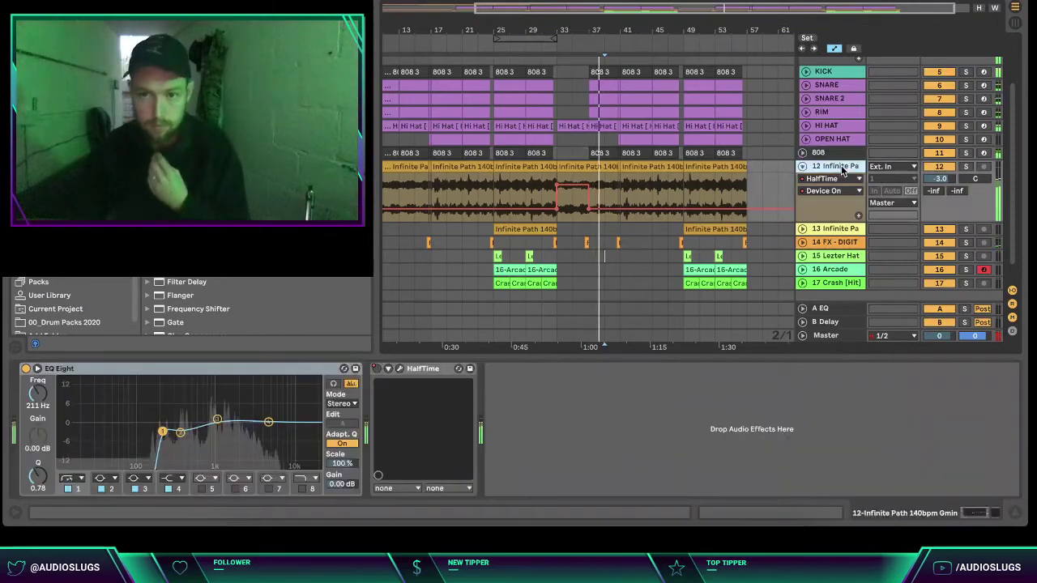
key("Up")
key("Down")
key("Left")
key("Up")
key("Up")
key("Up")
key("Up")
key("Up")
key("Up")
key("Up")
key("Up")
key("Left")
key("Down")
key("Up")
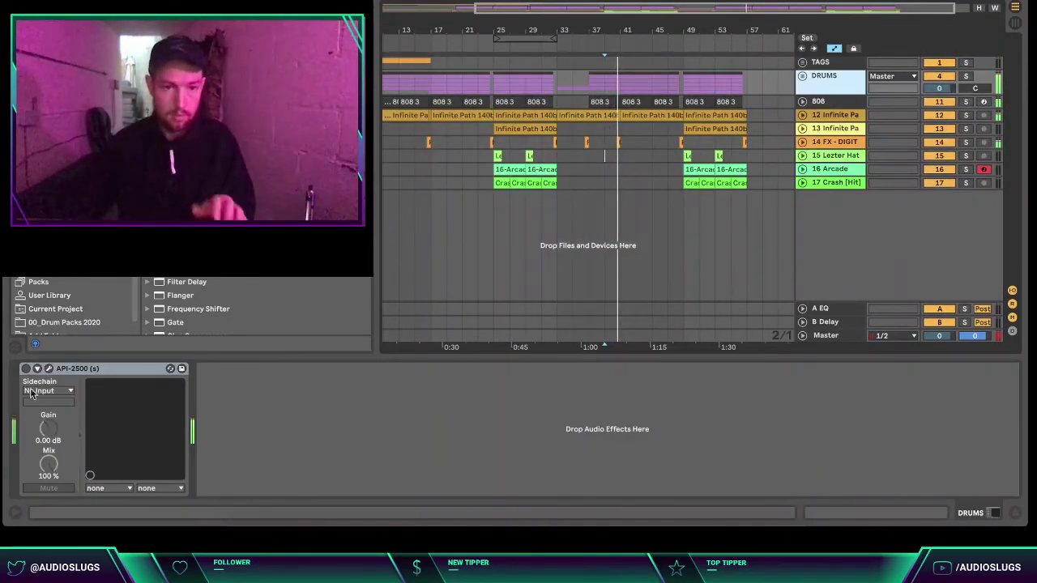
- Enable the API-2500 compressor on the DRUMS group, load its Drum Kit 2 preset and hide the plug-in window
left_click(26, 368)
left_click(49, 368)
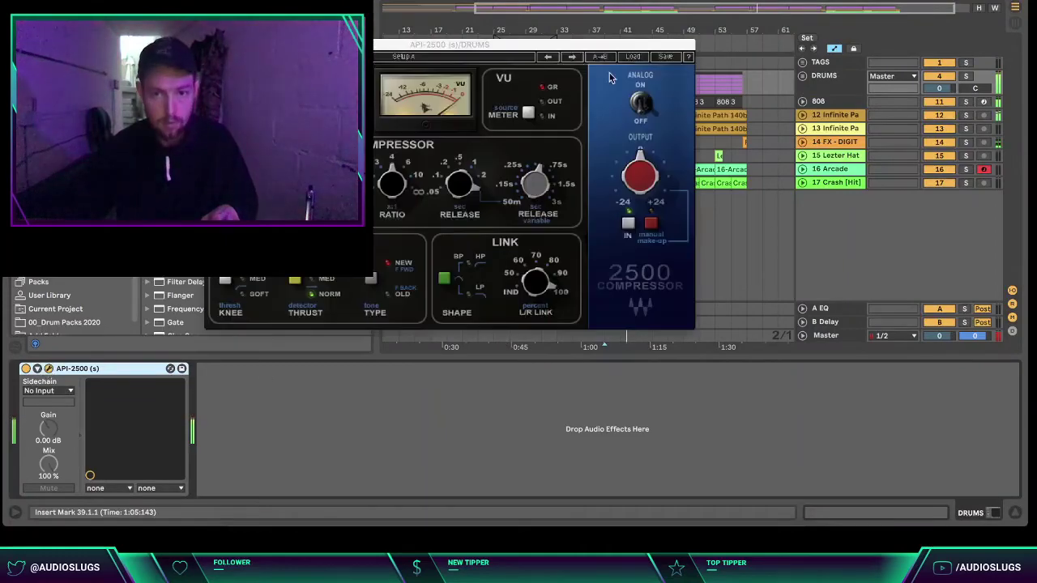
left_click(632, 57)
mouse_move(713, 154)
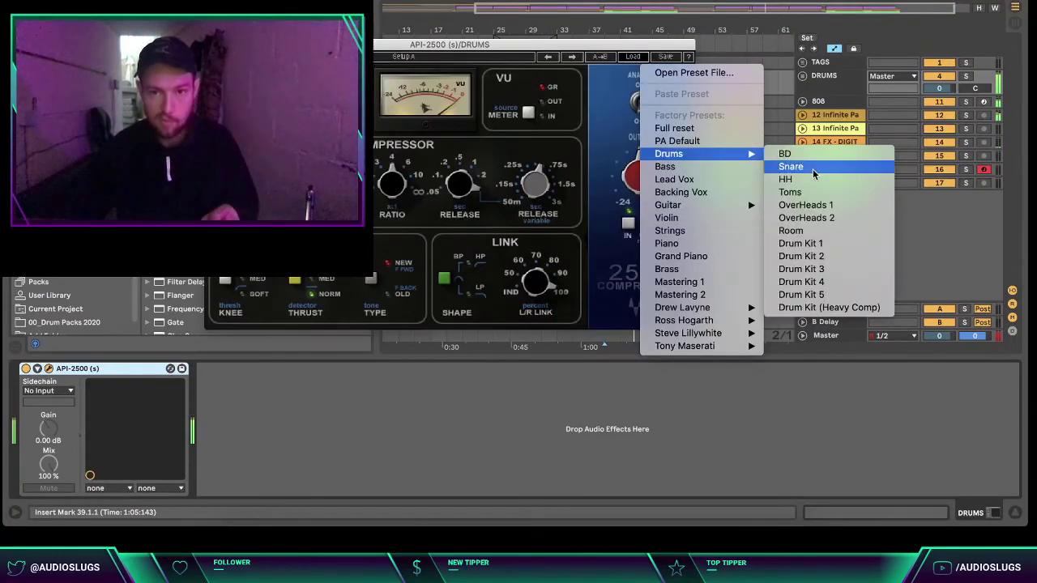
left_click(811, 257)
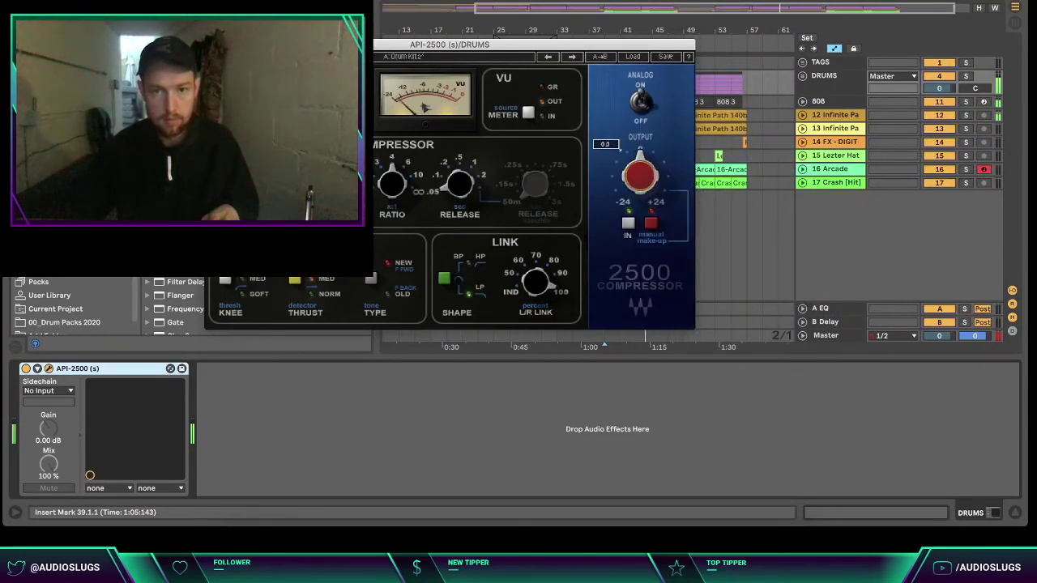
key("ctrl+alt+p")
- Unfold Infinite Path track 12 to review its HalfTime automation and fold it again
left_click(823, 115)
left_click(802, 115)
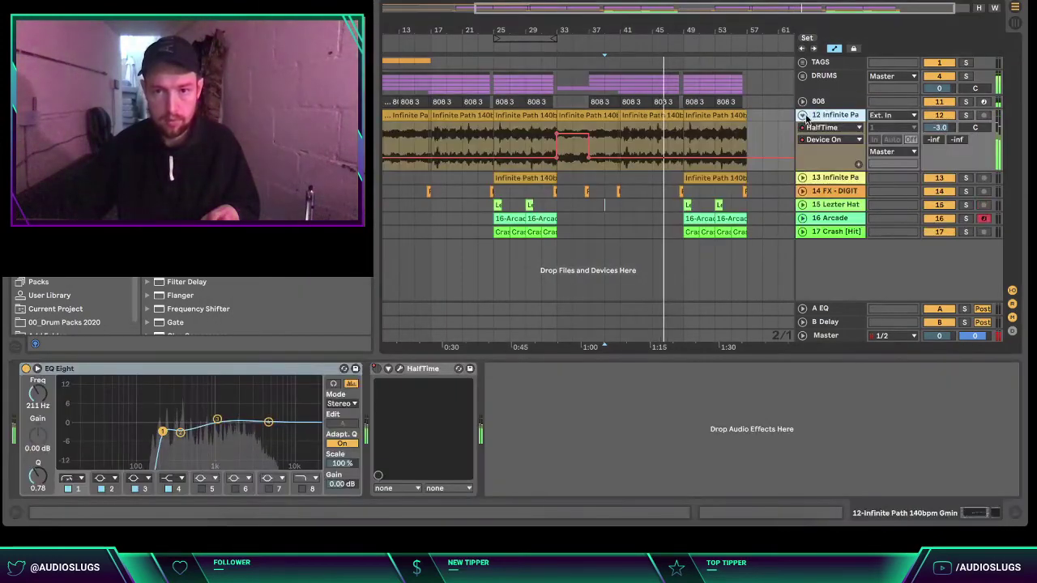
left_click(844, 119)
key("Left")
key("Down")
key("Down")
key("Up")
key("Up")
key("Down")
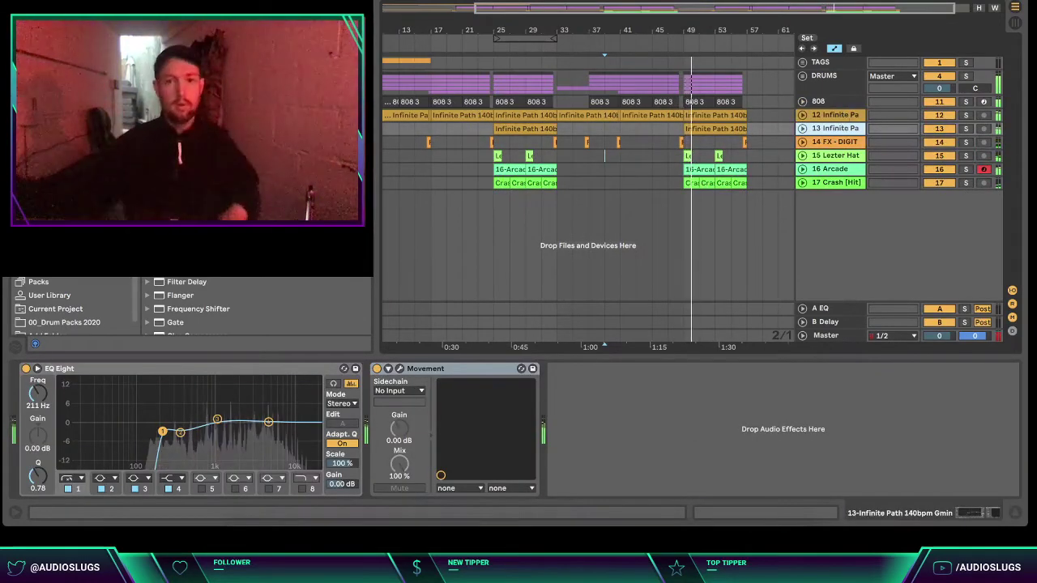
- Set the loop to span the whole arrangement from bar 1 to bar 57 and select its time range
left_click_drag(531, 39, 746, 43)
right_click(735, 40)
left_click(741, 46)
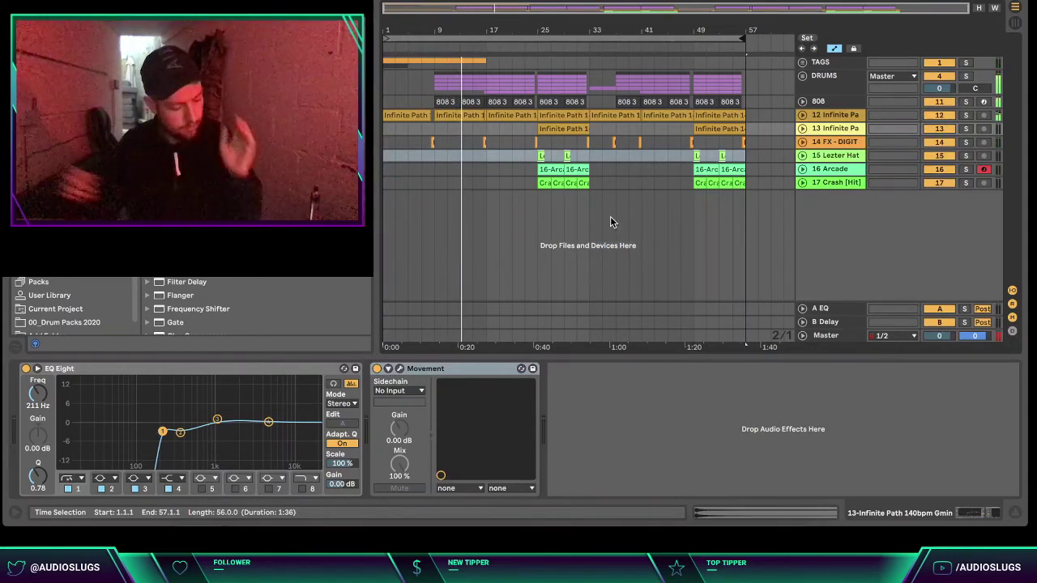
left_click(525, 182)
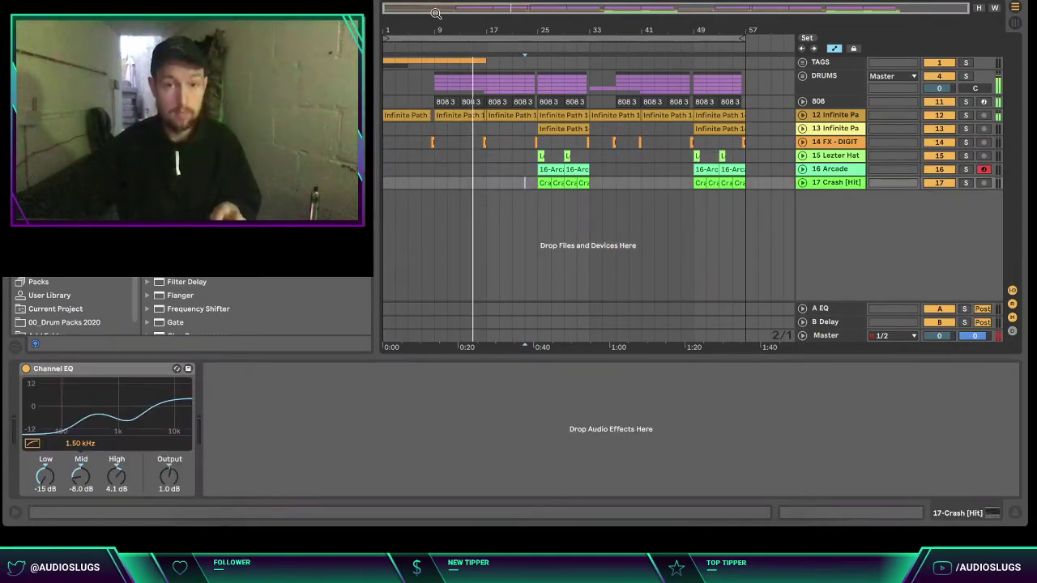
- Save the Live Set under the name "Audio Slugs - Stream (140BPM)"
key("super+s")
left_click(519, 124)
left_click(518, 137)
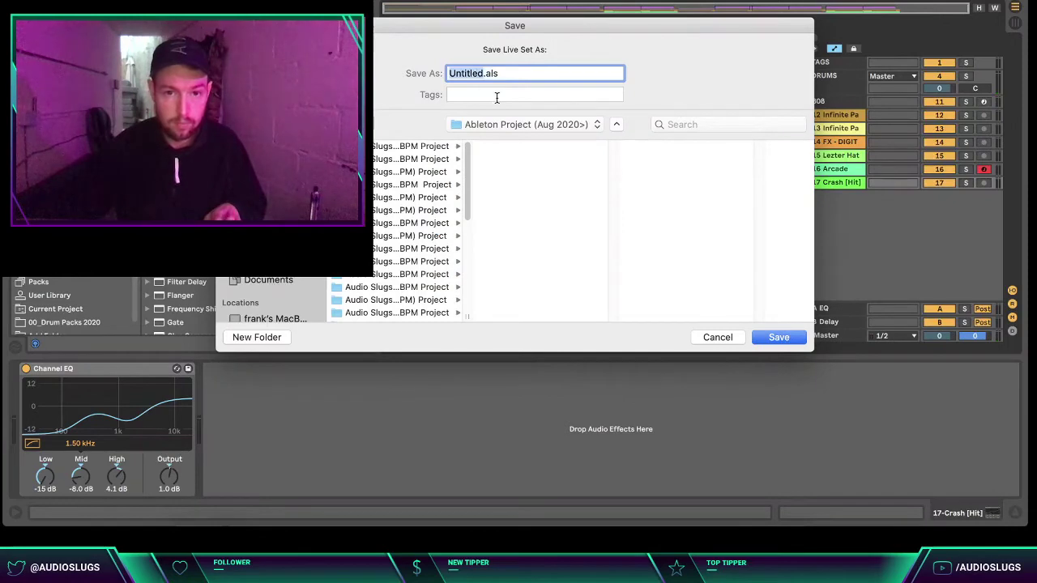
type("Audio Slugs - ")
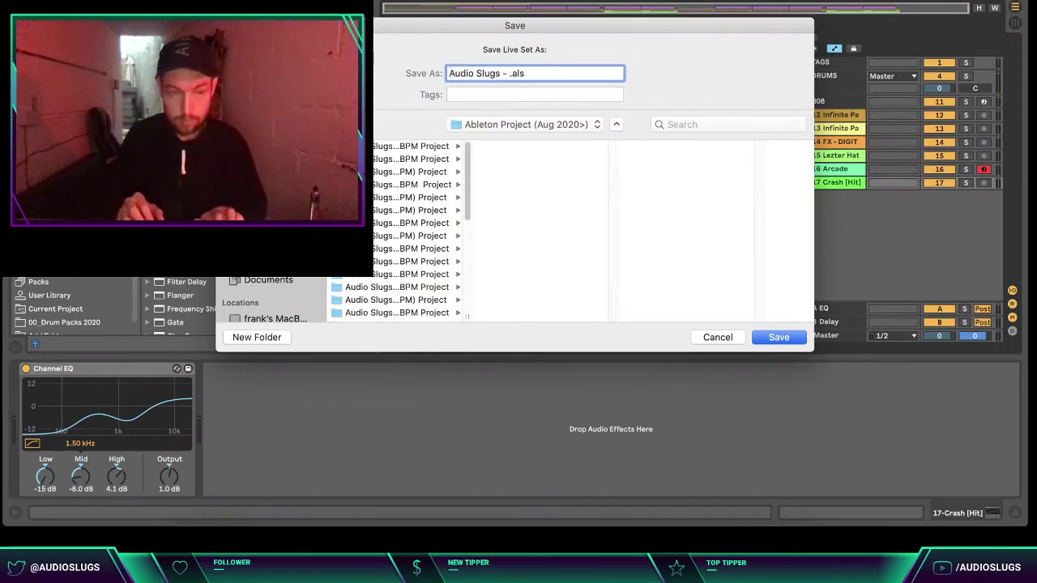
type("Stream (")
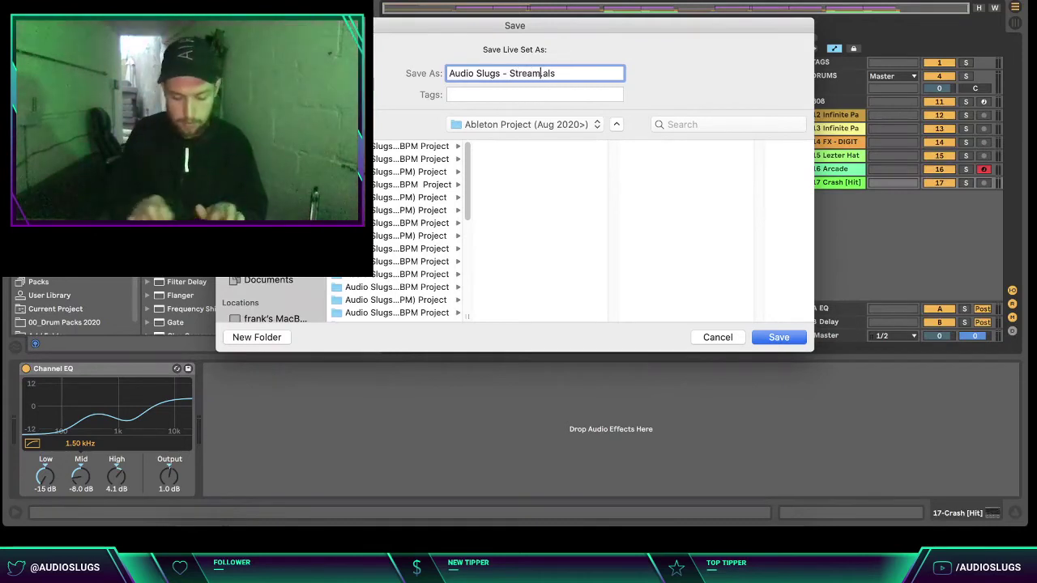
type("140BPM")
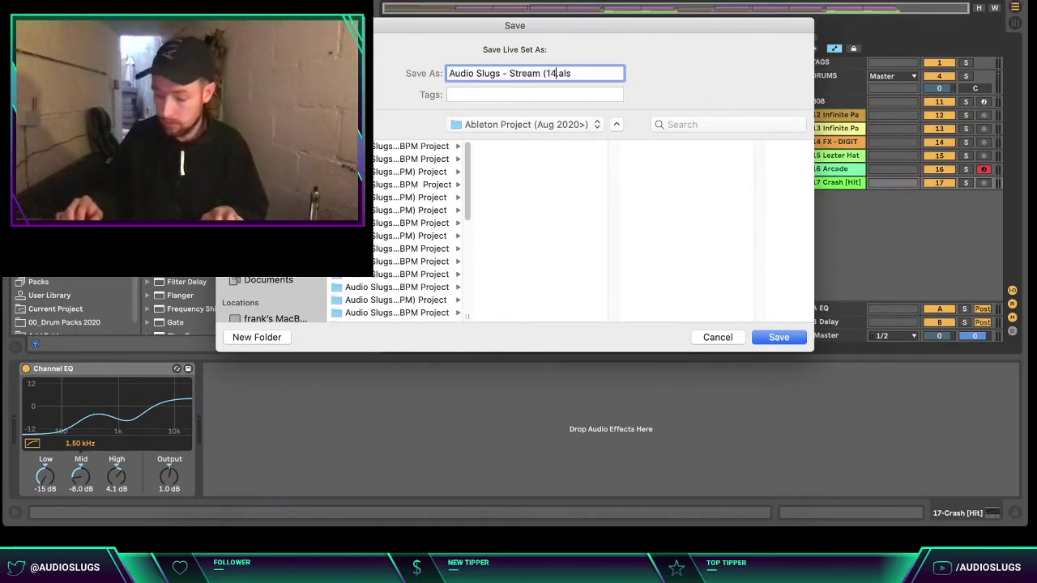
type(")")
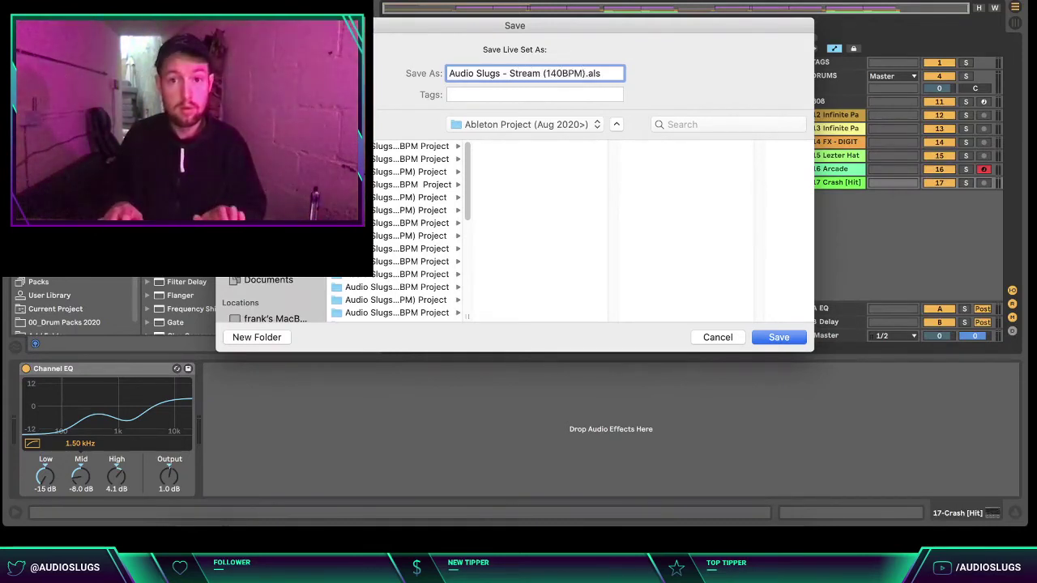
key("Return")
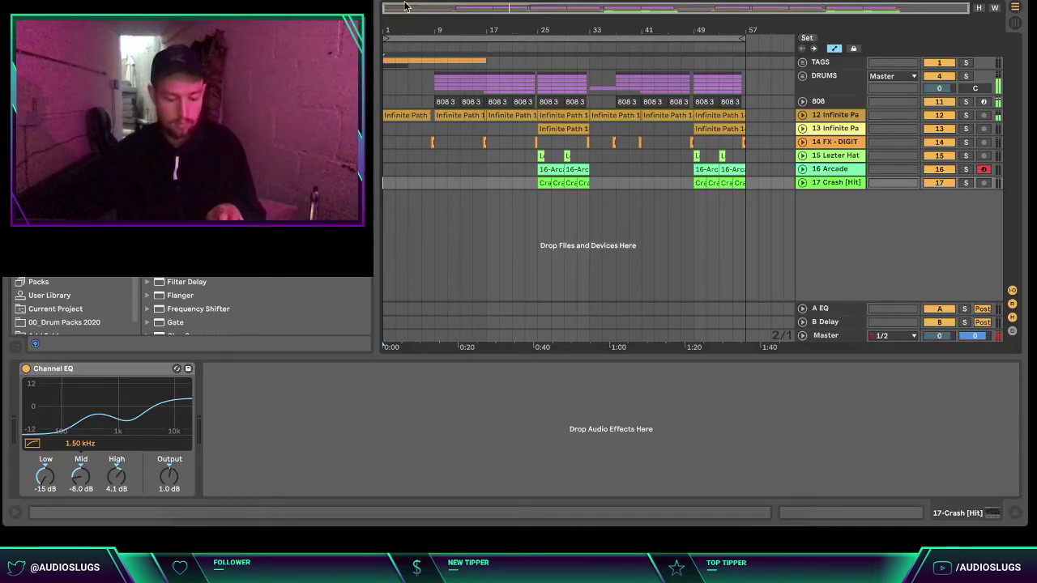
- Create a new Live Set from the template and set its tempo to 160 bpm
key("super+n")
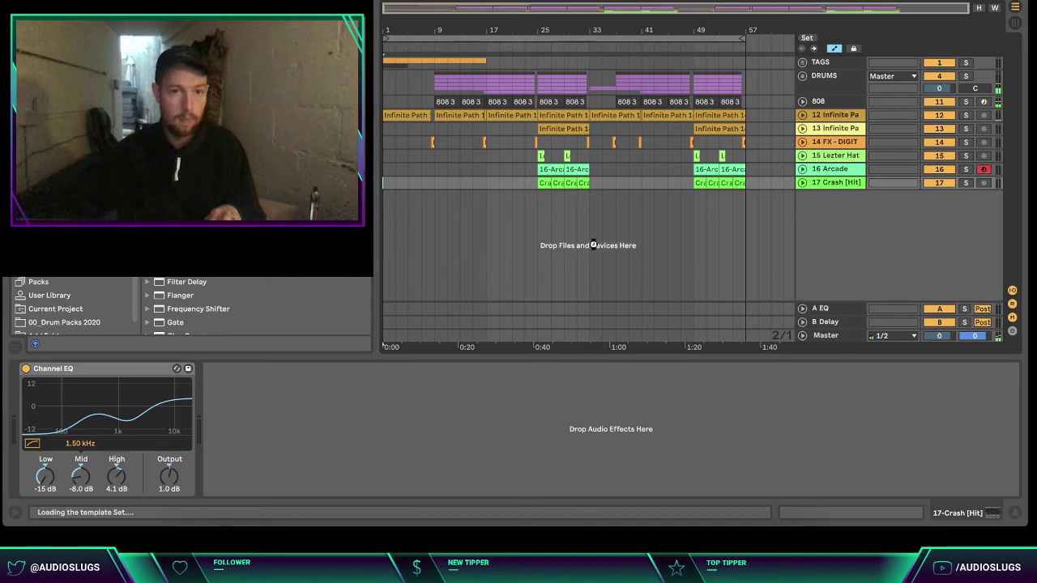
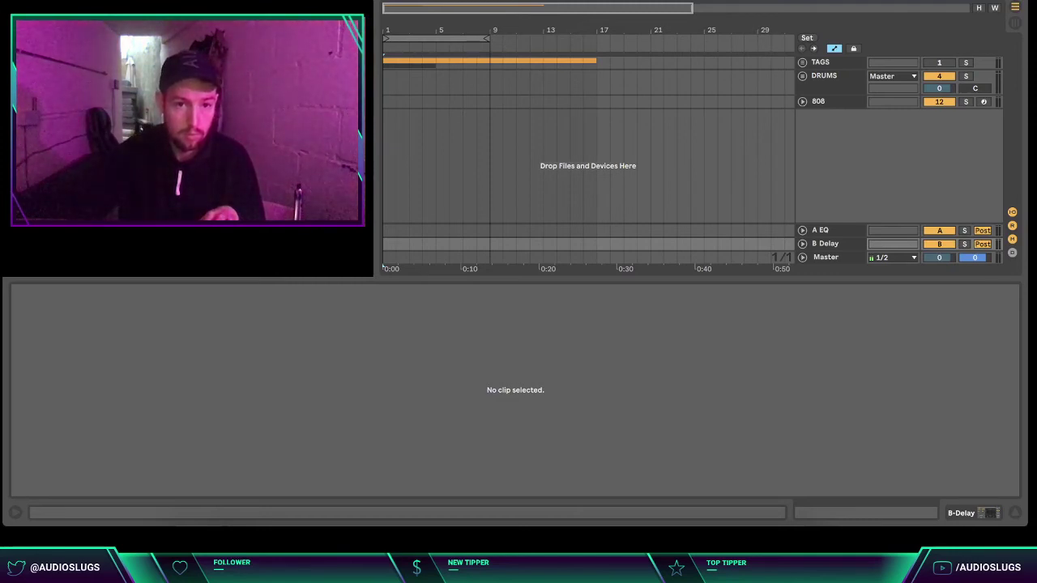
type("160")
key("Return")
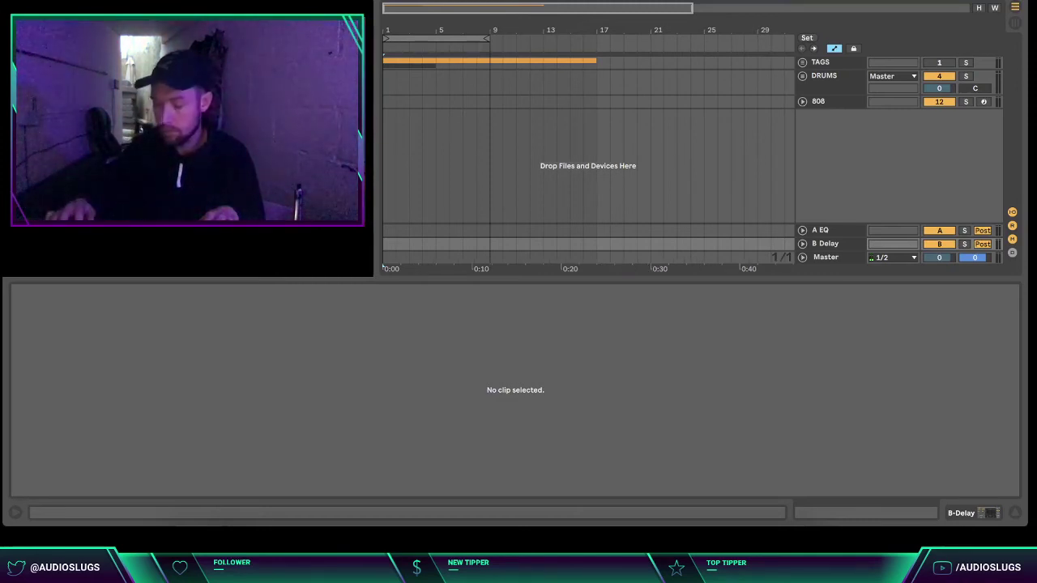
- Place the ritz car 160bpm loop at bar 1 of a new track, warped at 160 BPM in Complex Pro mode with formants 0 and envelope 256
left_click_drag(462, 111, 387, 123)
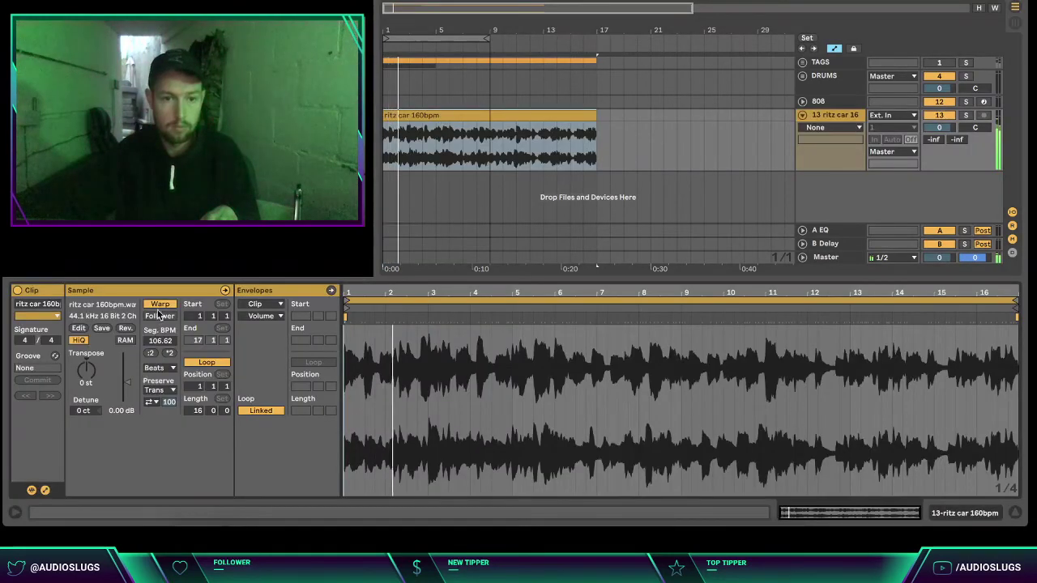
double_click(159, 308)
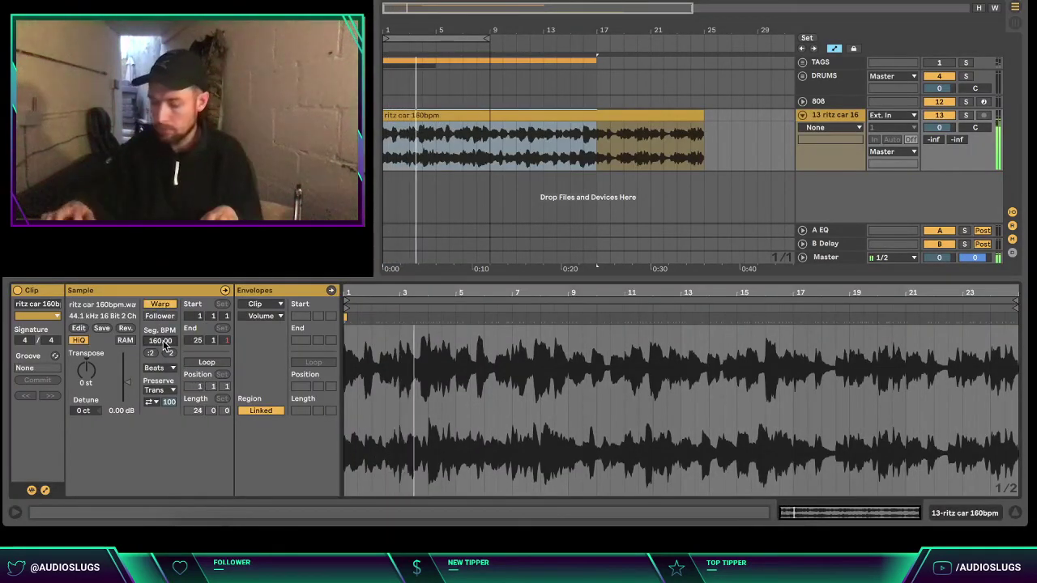
left_click(160, 368)
left_click(166, 430)
left_click_drag(161, 391, 159, 408)
left_click(88, 369)
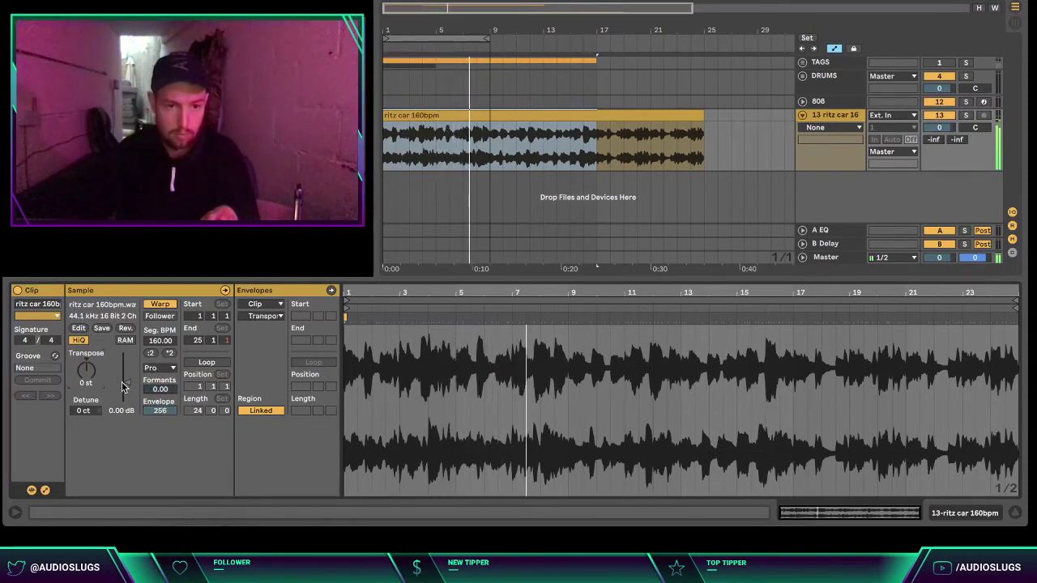
left_click(906, 449)
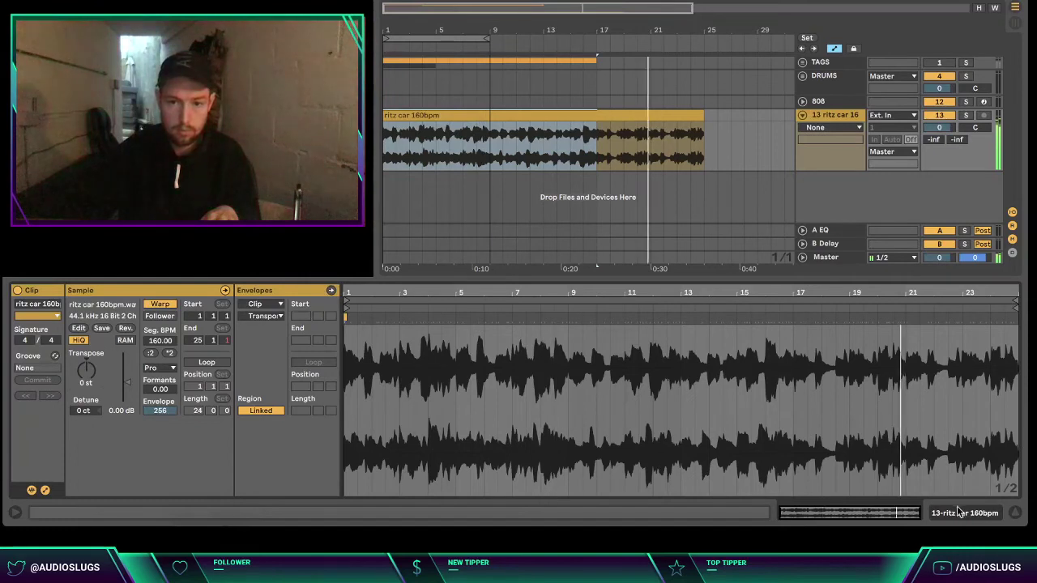
- Add a Spectrum analyzer to the ritz car track, examine the loop's low-frequency peaks in its enlarged graph and shrink the graph again
left_click(958, 509)
left_click(822, 116)
left_click(54, 182)
scroll(199, 308, "down", 7)
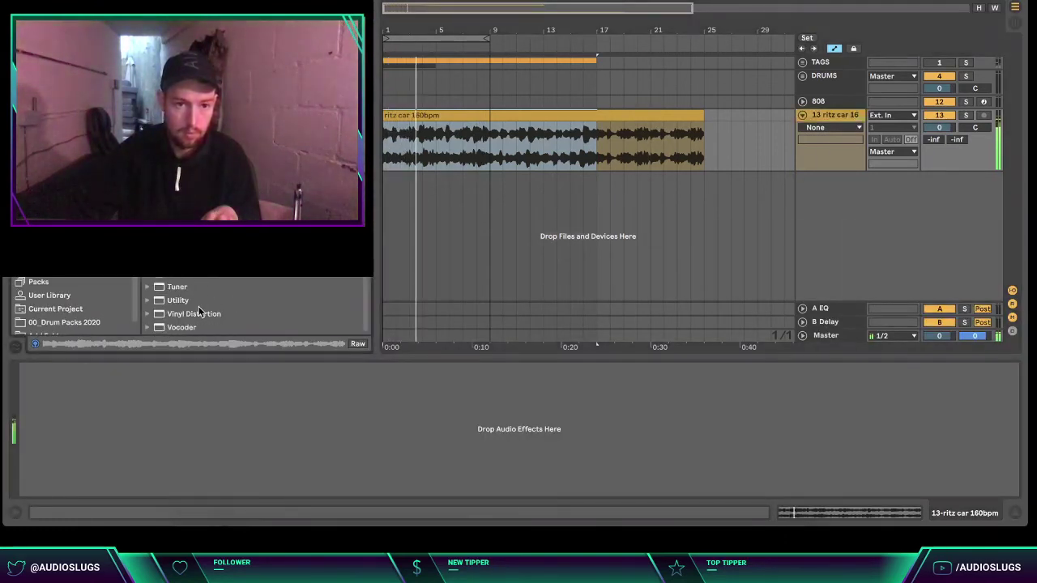
double_click(197, 276)
double_click(221, 438)
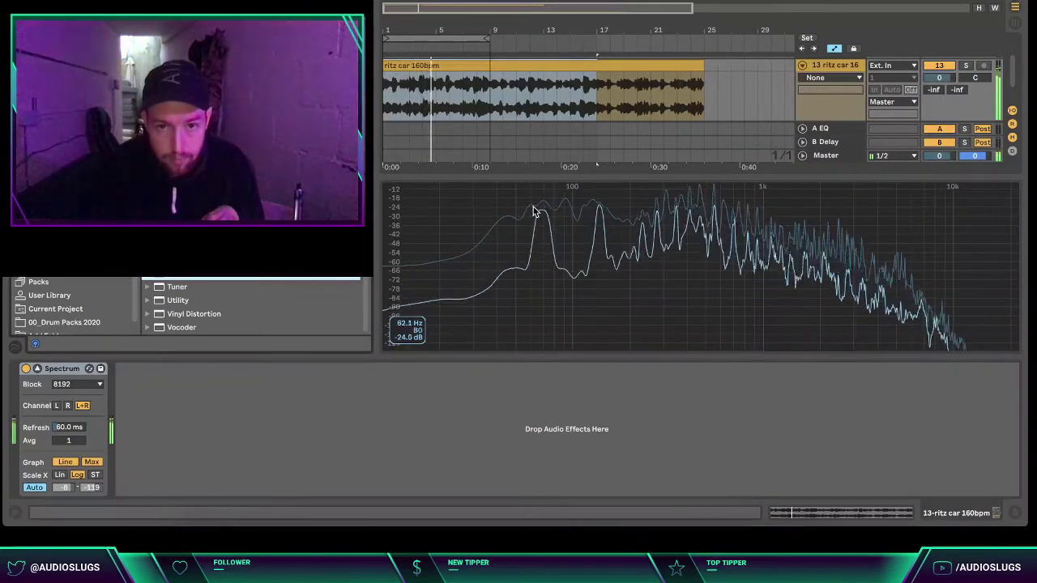
key("space")
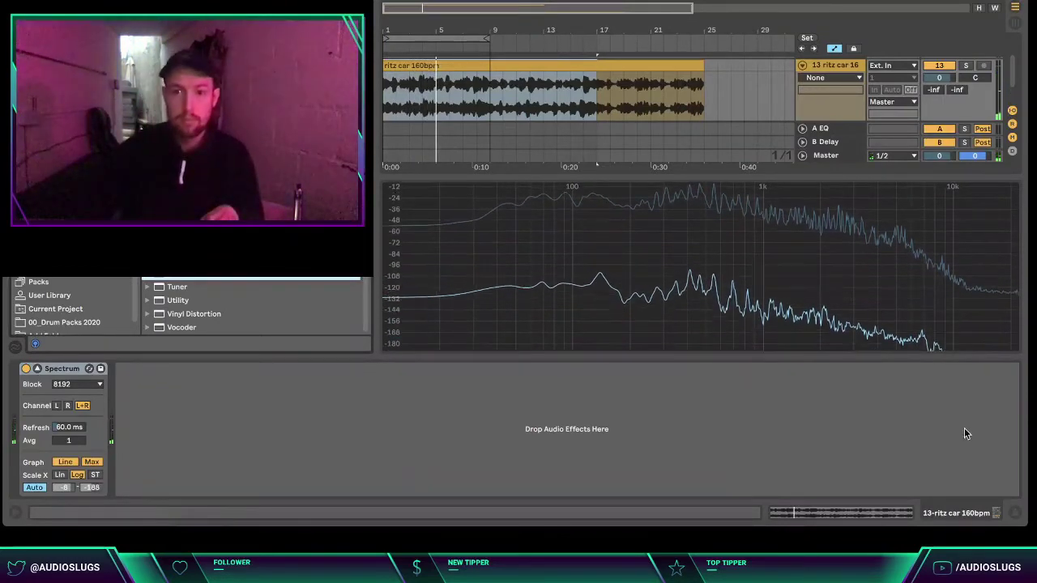
double_click(828, 320)
- Add EQ Eight after Spectrum on the ritz car track and set filter 1 to a low cut at 400 Hz
left_click(50, 221)
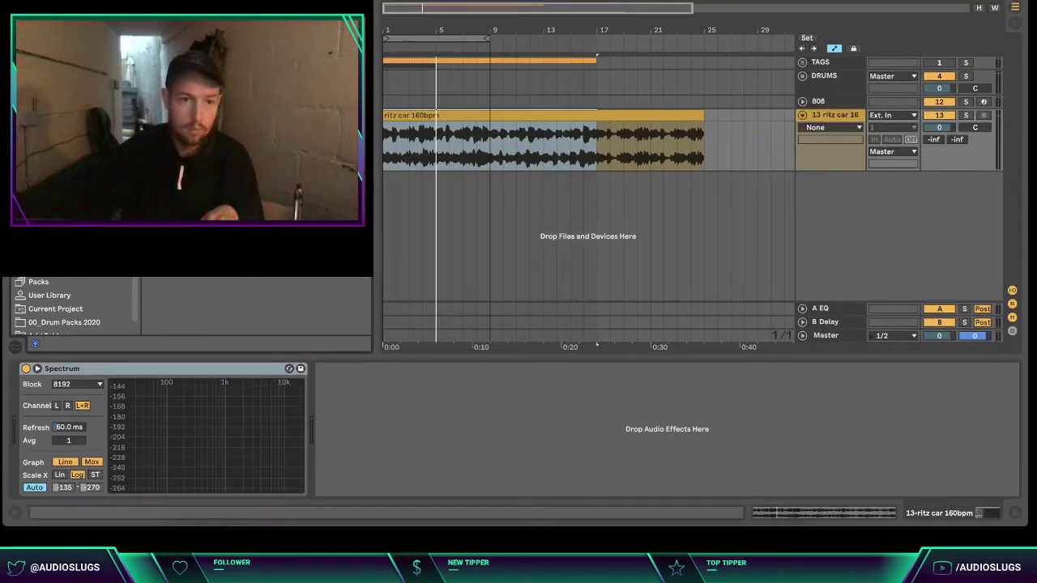
scroll(72, 243, "down", 1)
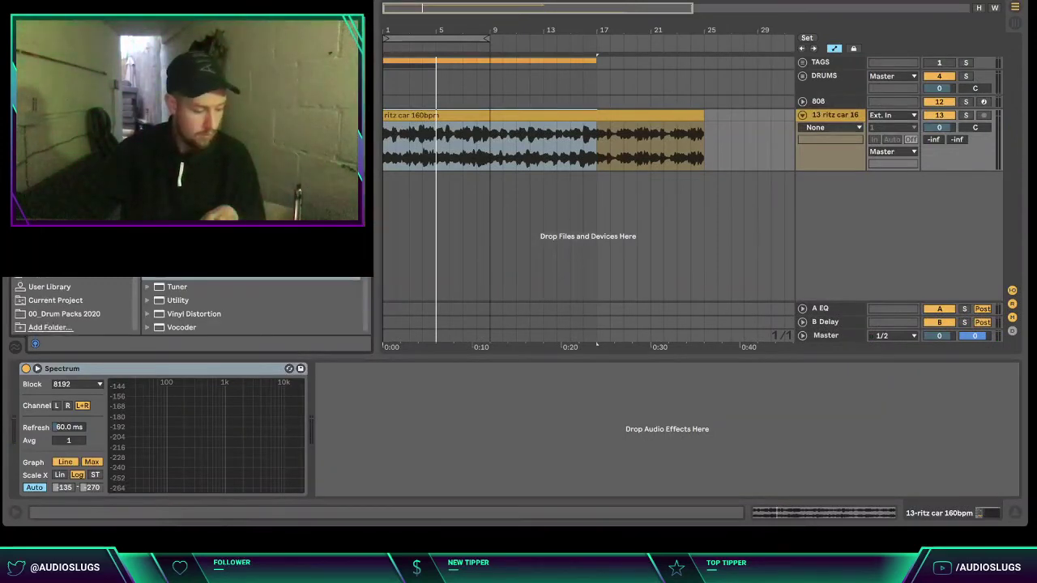
left_click(50, 195)
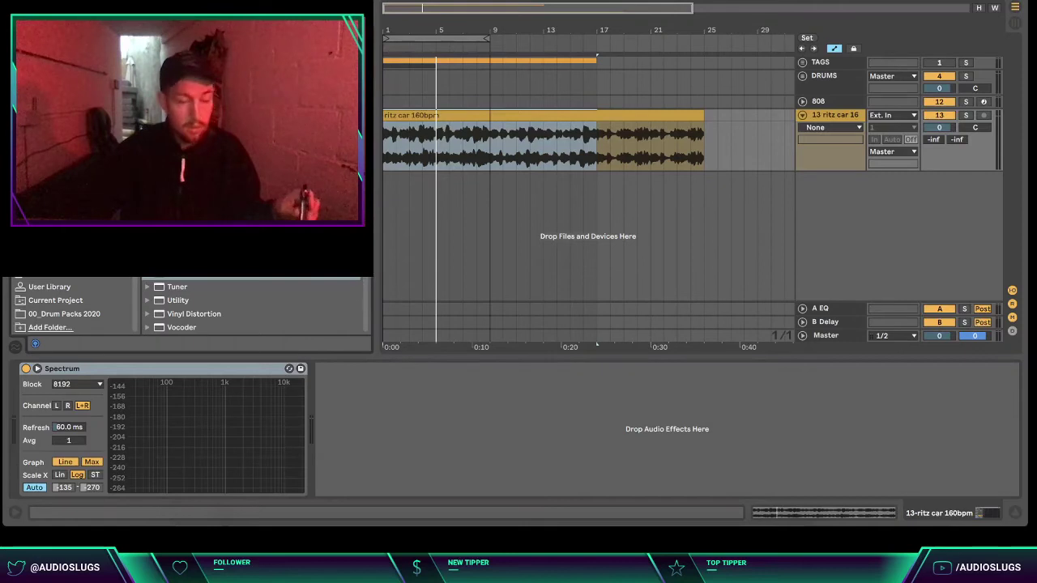
scroll(255, 308, "up", 3)
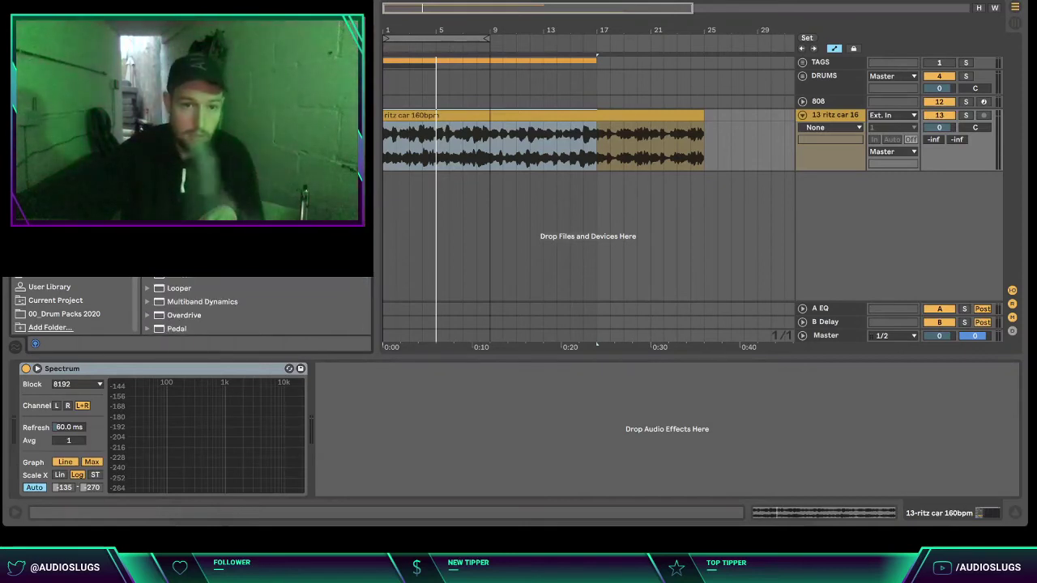
double_click(180, 140)
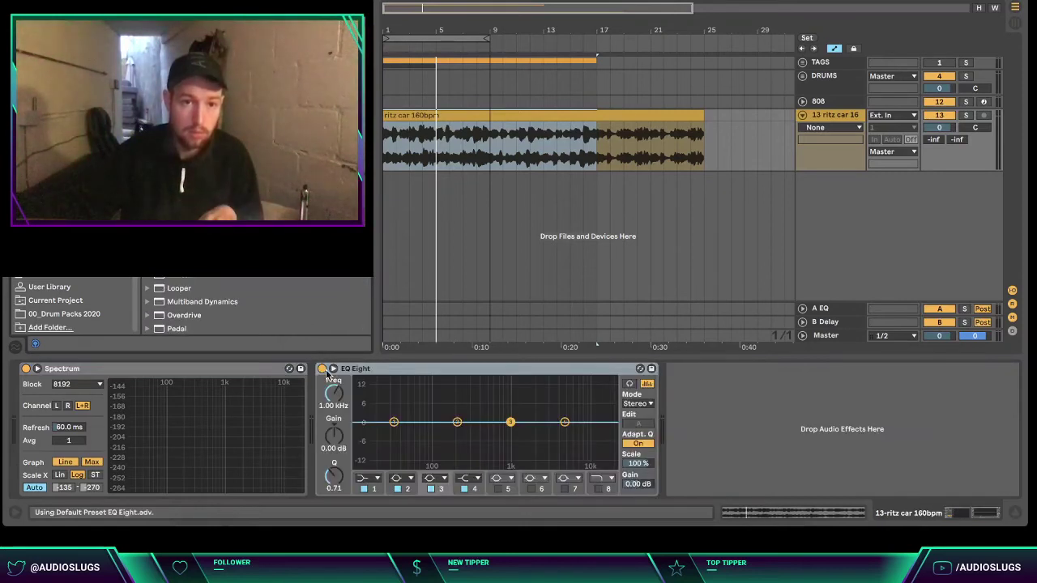
left_click(367, 480)
left_click(366, 491)
key("space")
left_click_drag(394, 432, 479, 433)
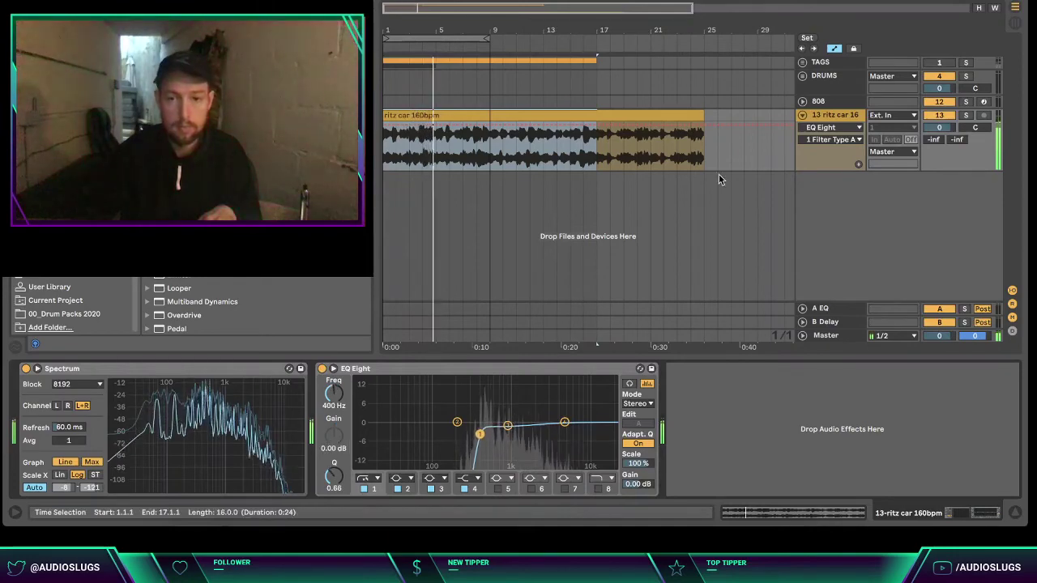
- Arm the 808 track and transpose the ritz car 160bpm clip to -5 st
left_click(982, 105)
left_click(982, 104)
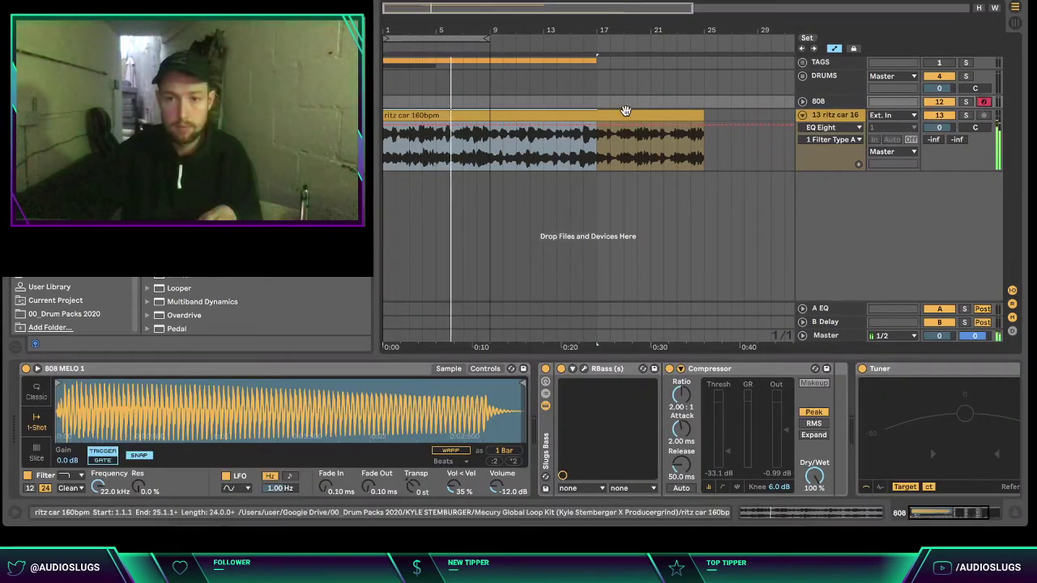
double_click(624, 115)
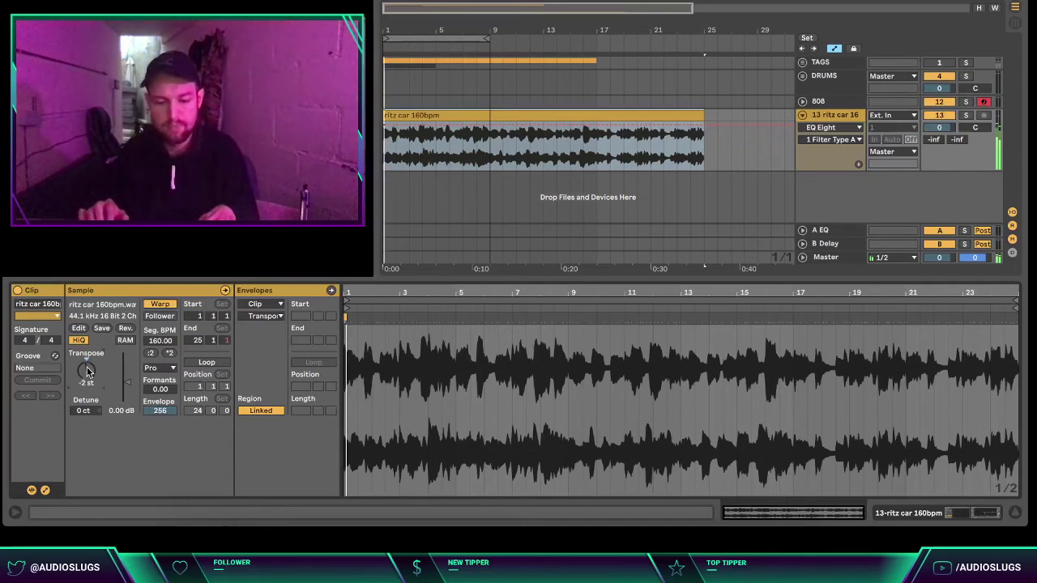
key("space")
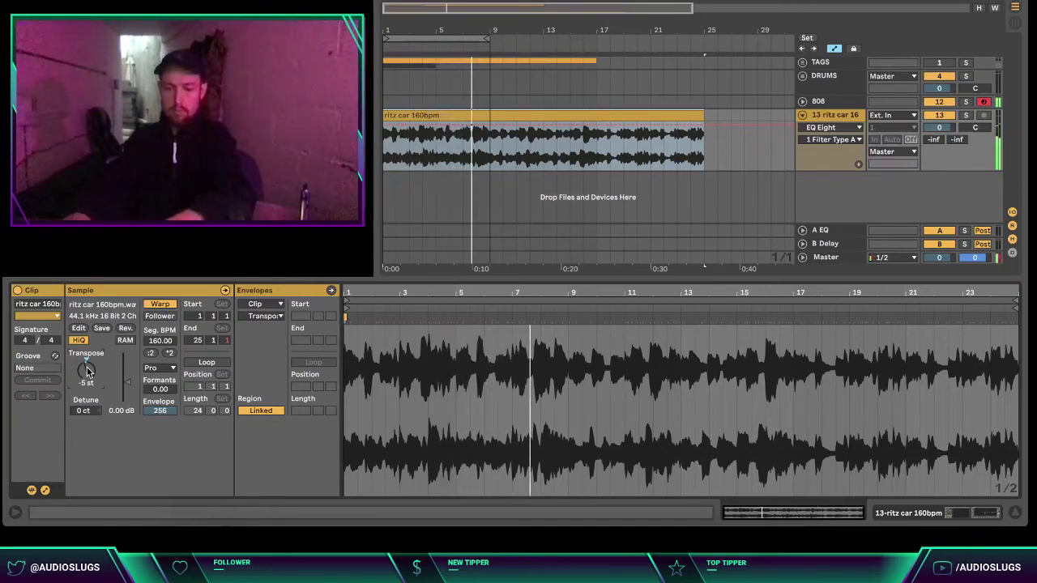
key("space")
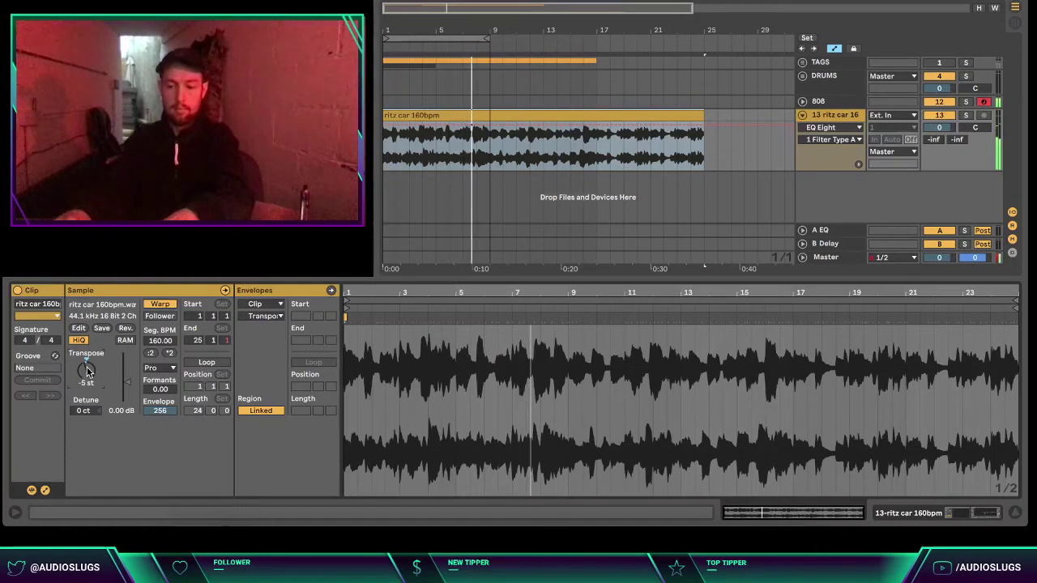
- Record an eight-bar 808 bassline from bar 1 to bar 9 on the 808 track
key("space")
key("space")
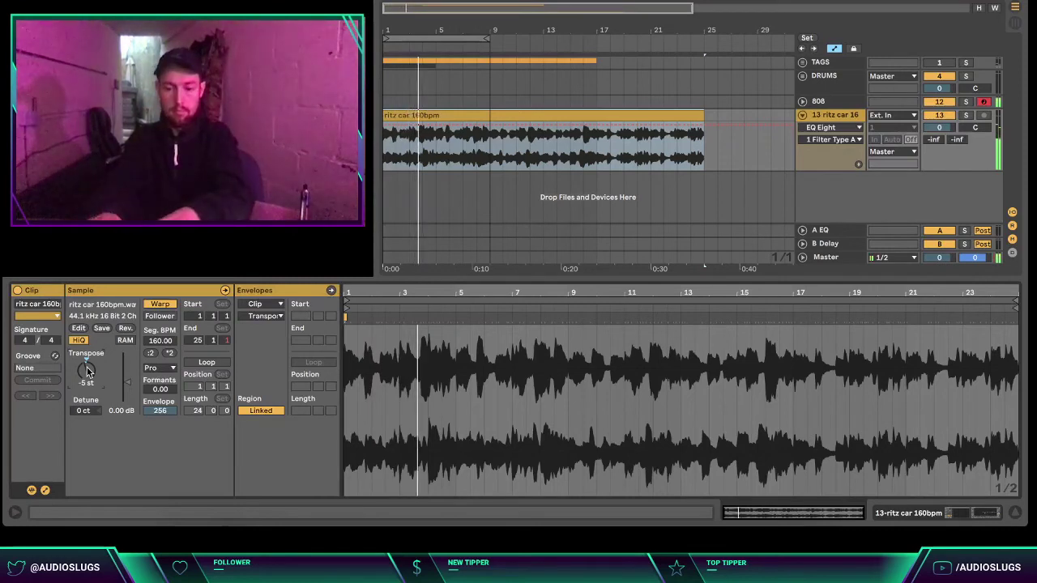
key("space")
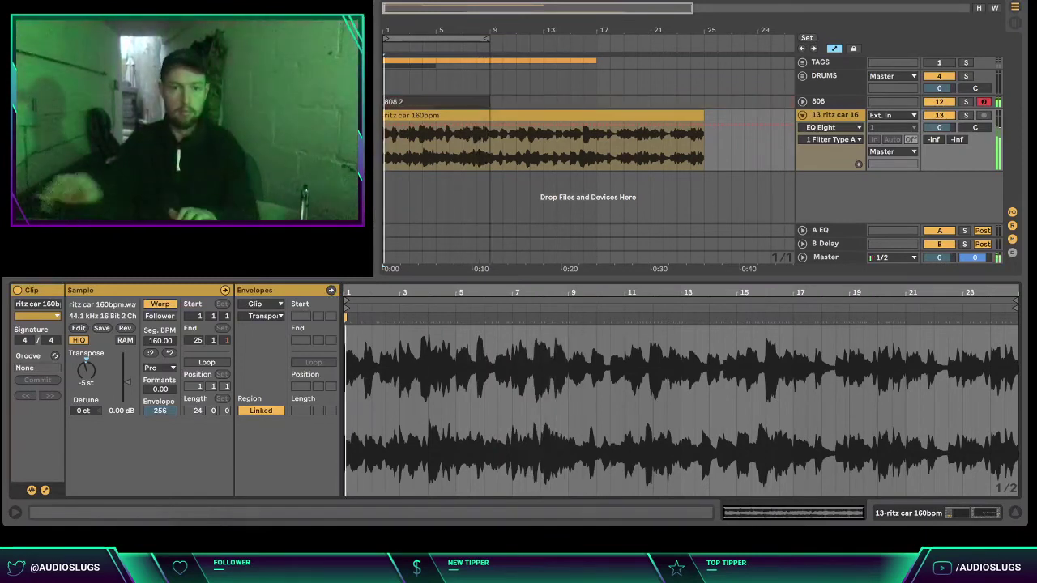
- Apply Legato to all notes of the recorded 808 clip and return to the 808 track's devices
left_click(435, 103)
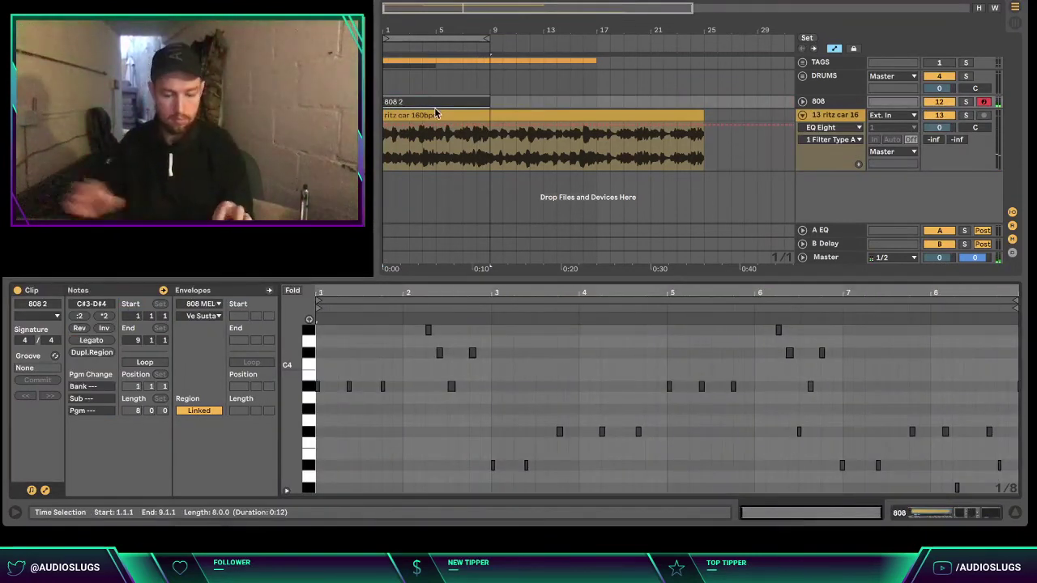
key("ctrl+a")
left_click(92, 341)
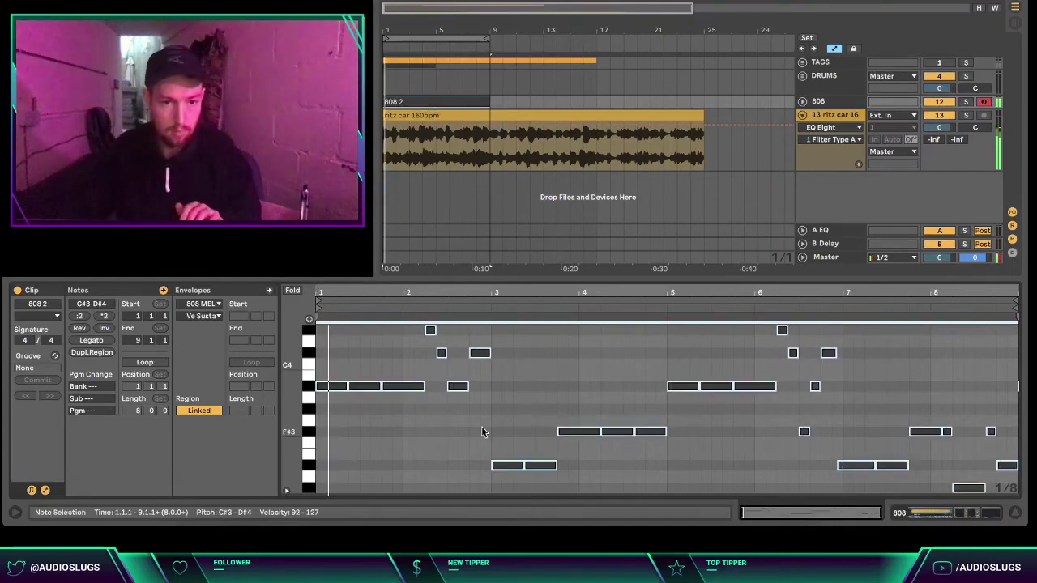
key("shift+Tab")
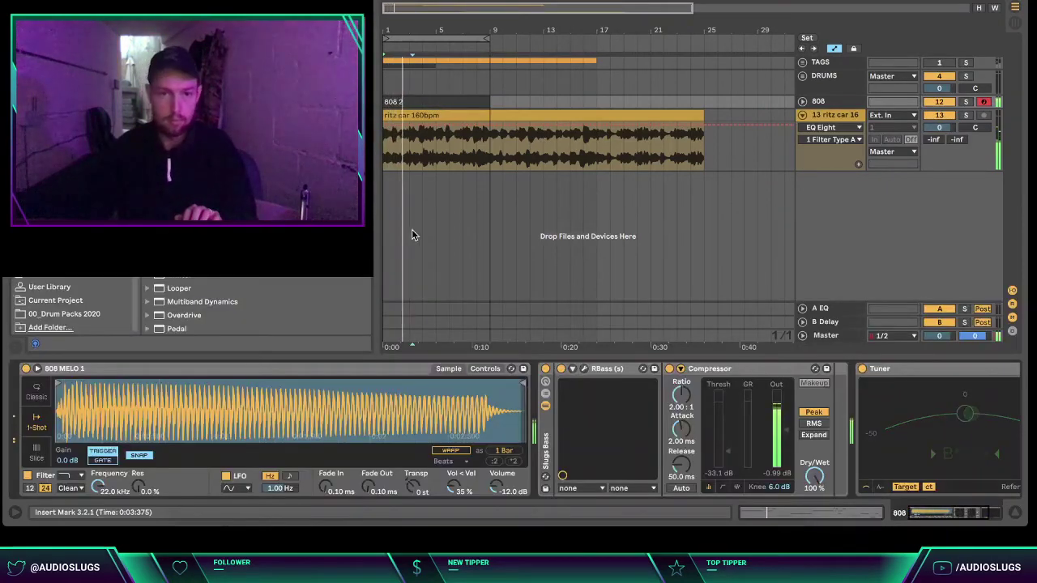
- Find the 808 (Agressive) sample in the browser, load it in place of the 808 track's current sample, and play the beat
left_click(53, 68)
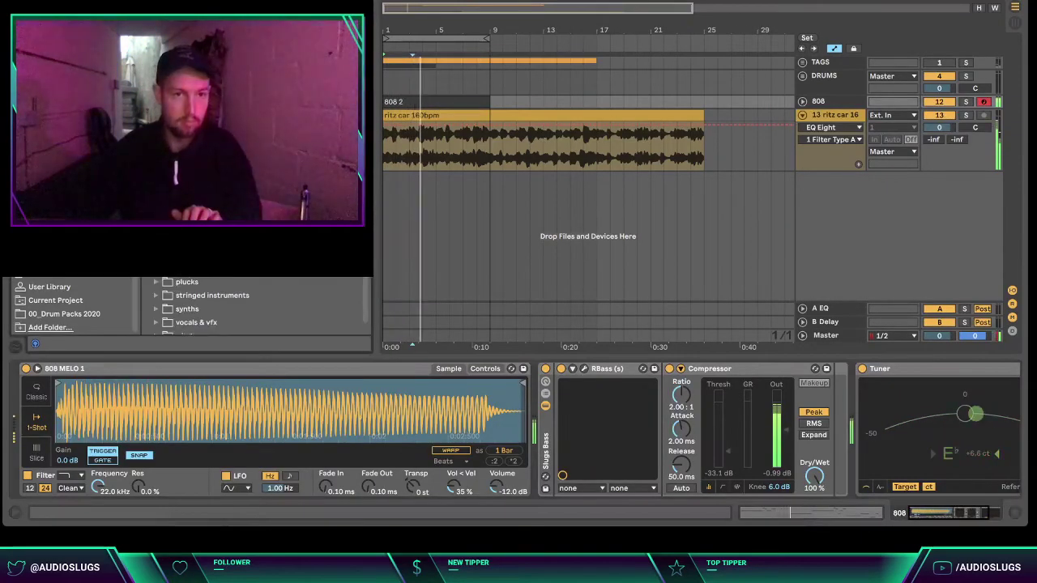
left_click(52, 184)
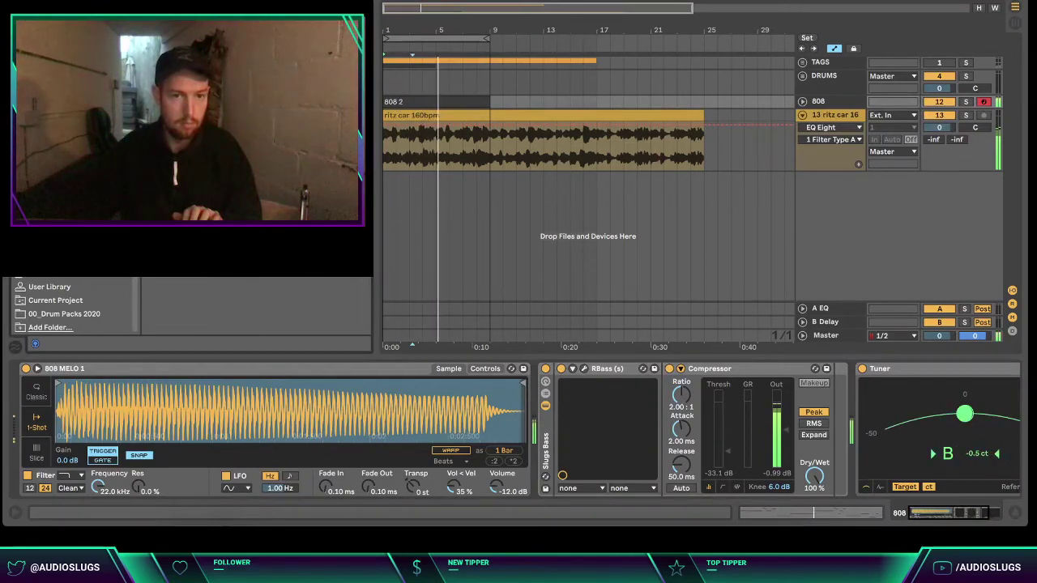
scroll(256, 203, "down", 8)
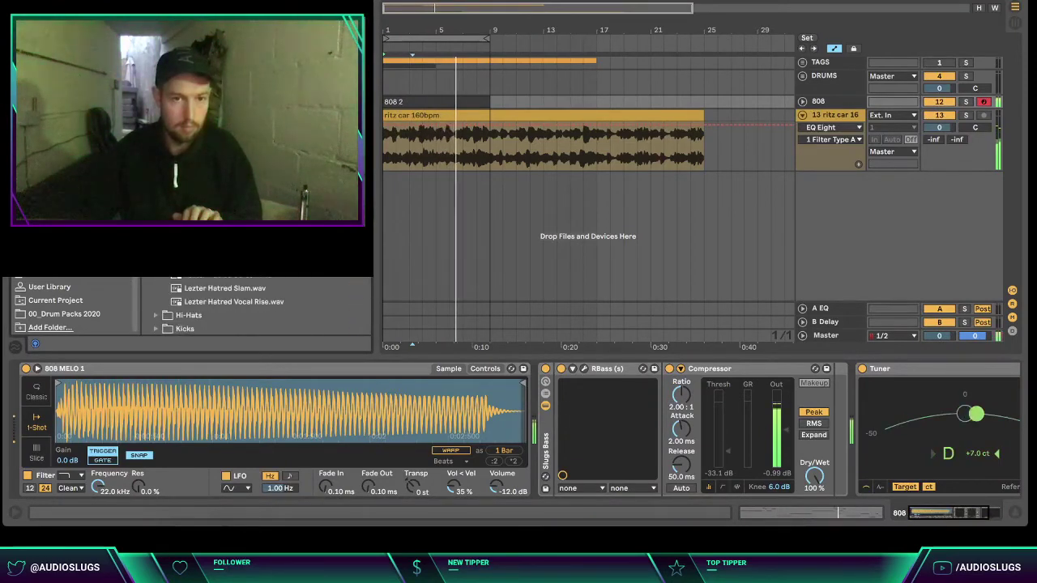
key("super+f")
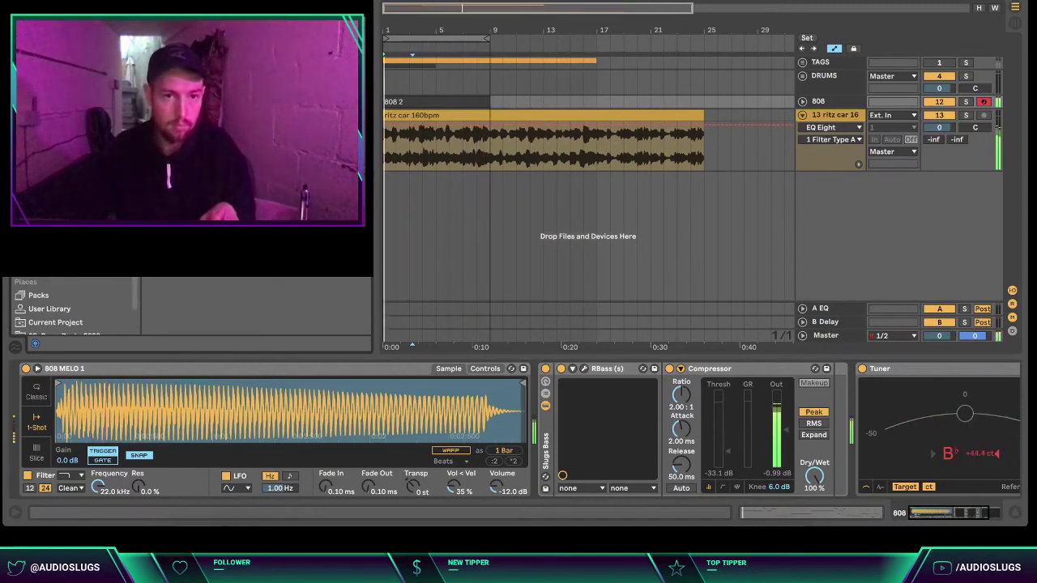
key("Return")
key("space")
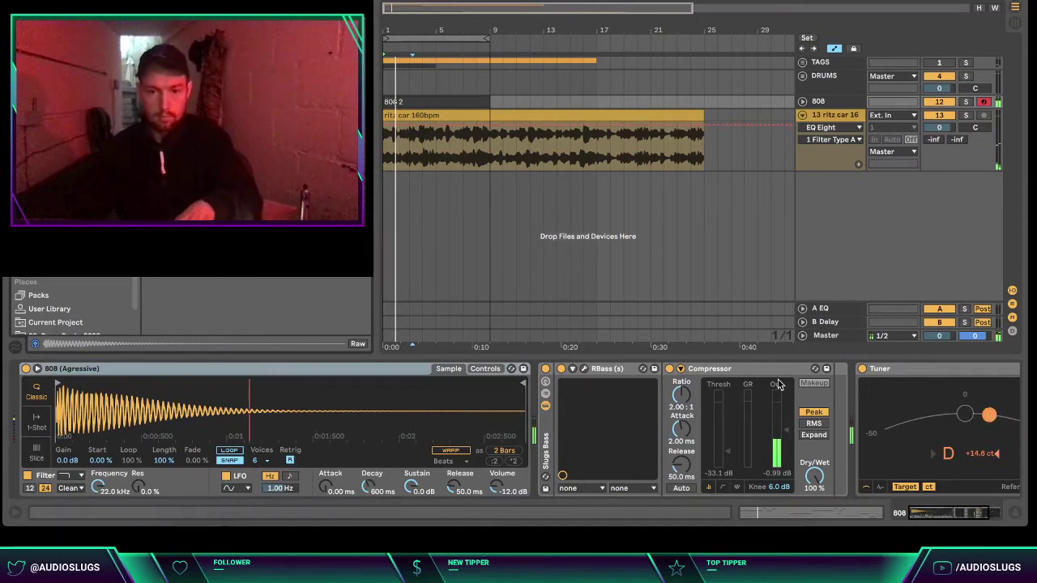
- Set the 808 sampler's Detune to -15 ct and replay the beat from the start
left_click(489, 369)
left_click_drag(459, 461, 460, 469)
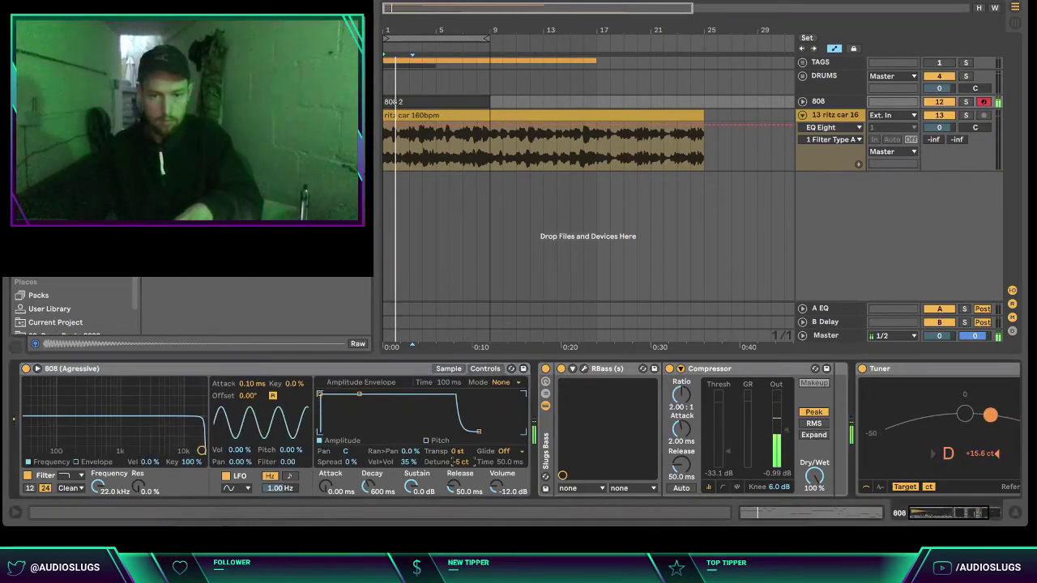
key("space")
key("space")
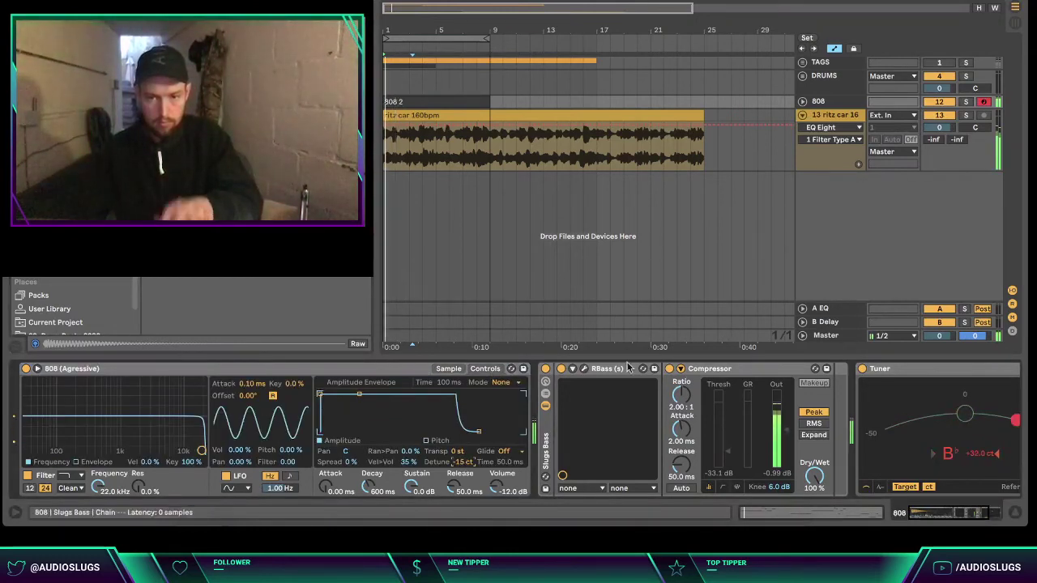
- Raise the output gain of the 808 track's Compressor and unfold the DRUMS group
double_click(437, 103)
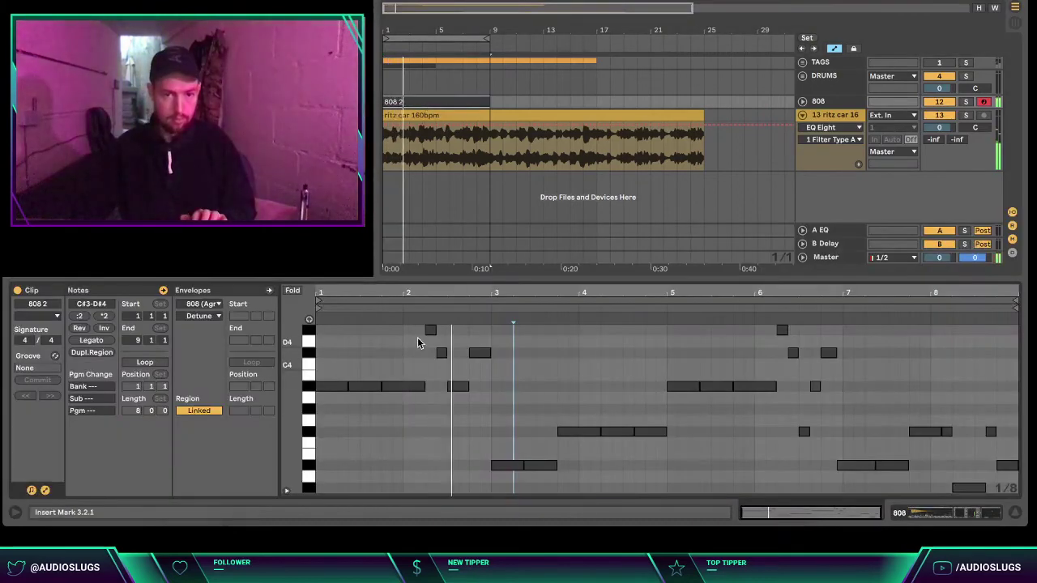
key("shift+Tab")
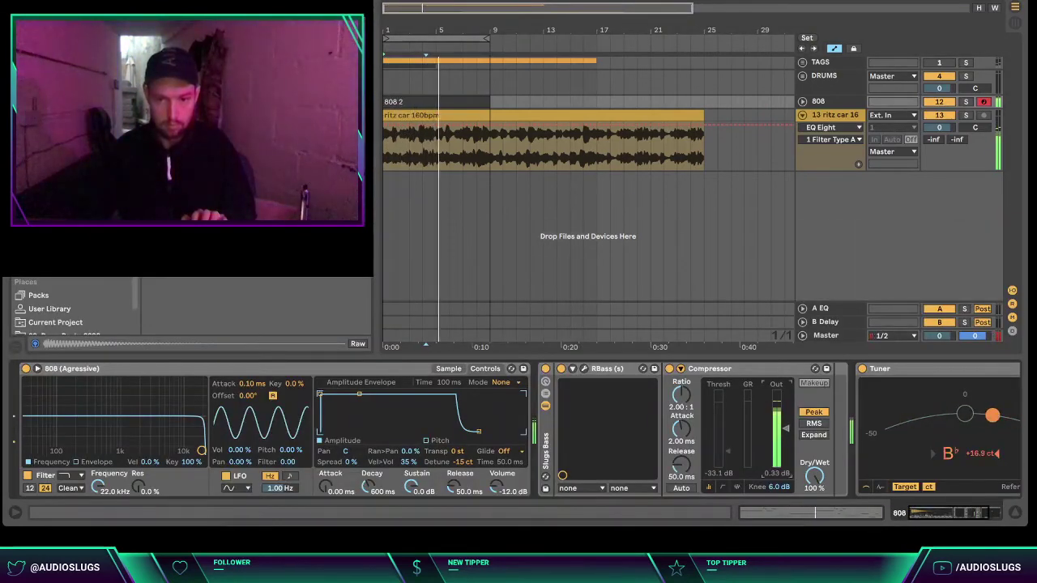
left_click(823, 75)
left_click(802, 76)
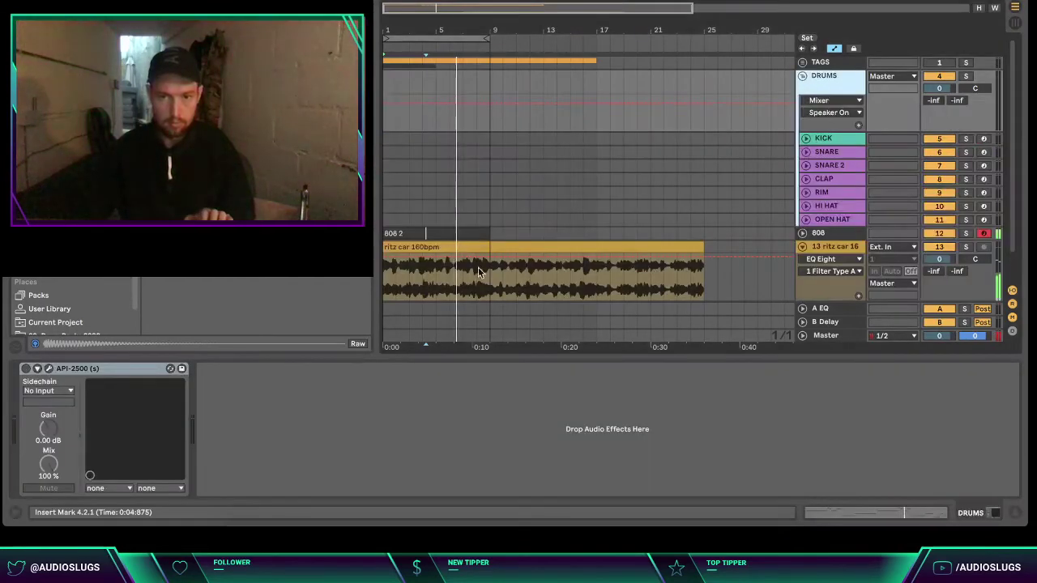
- Quantize the 808 clip's early D#3 note to bar 7 and apply Legato to all notes in the clip
left_click(431, 235)
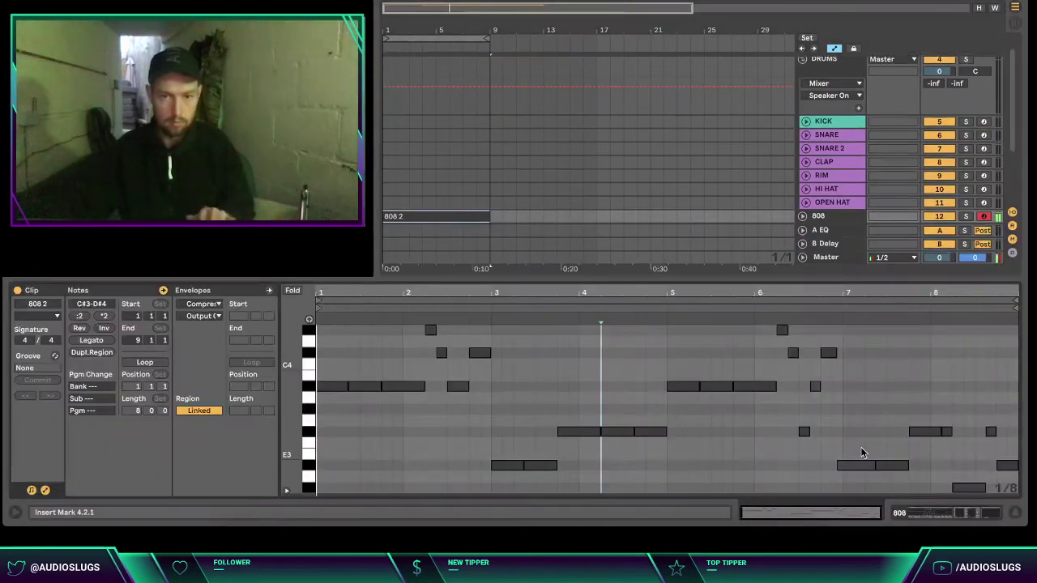
left_click(845, 467)
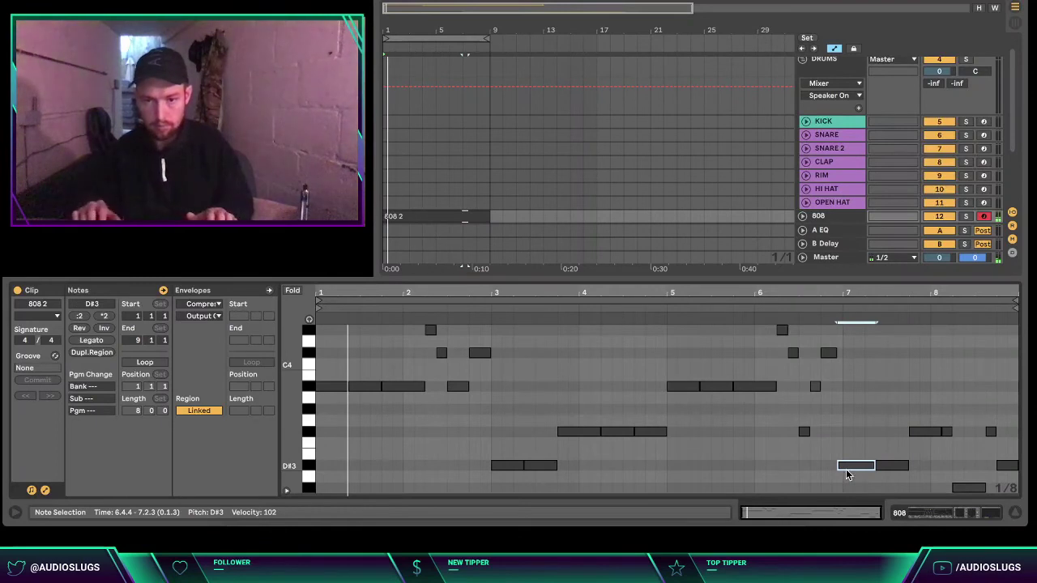
key("ctrl+u")
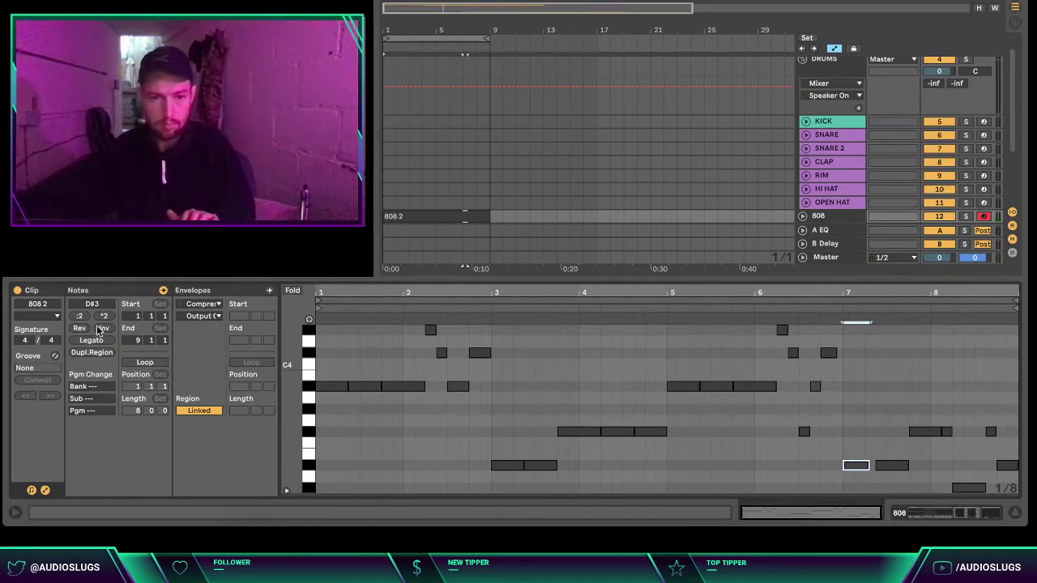
key("ctrl+a")
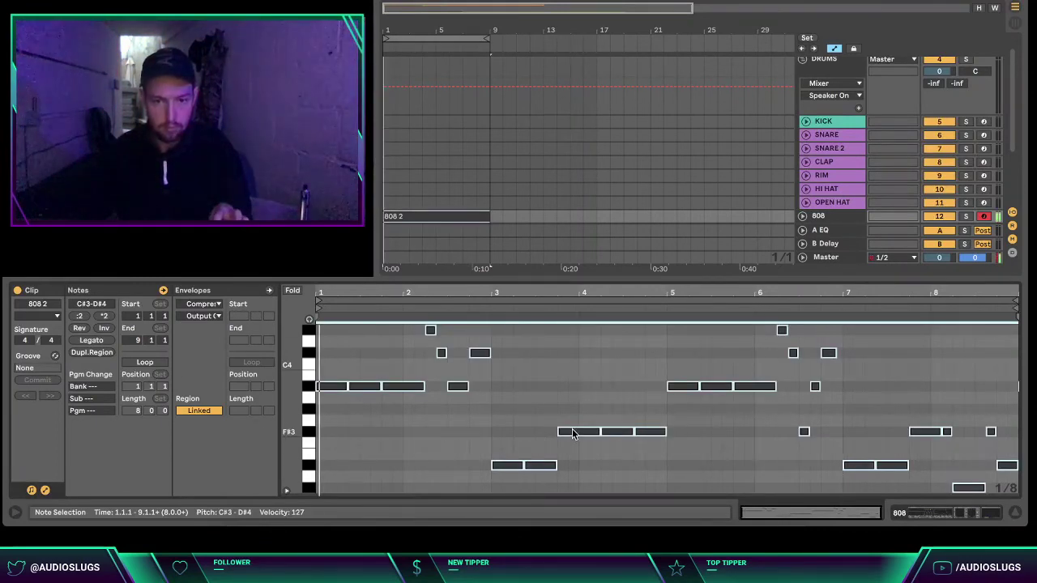
left_click(599, 379)
left_click(875, 437)
left_click(1020, 515)
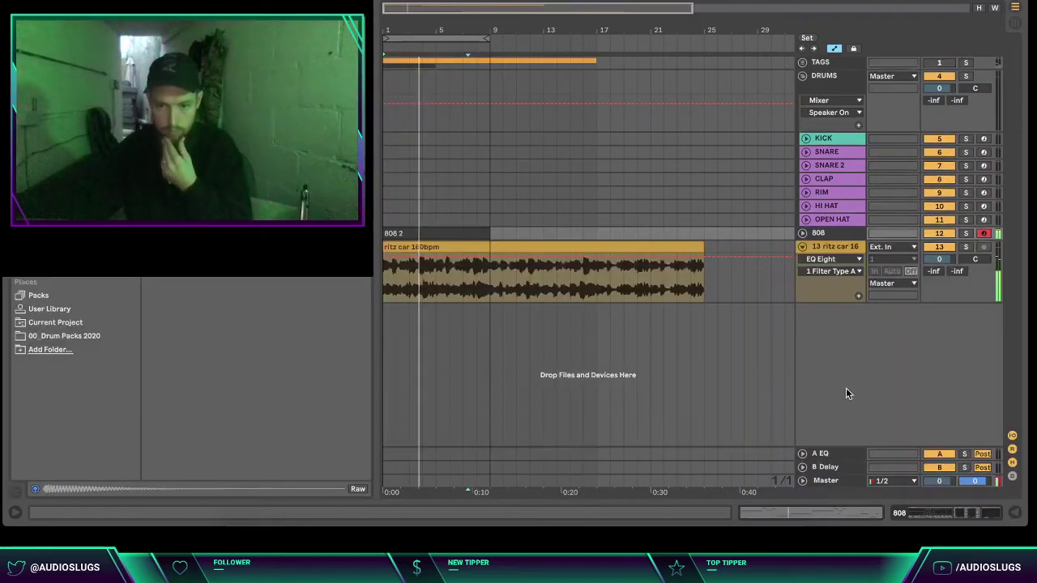
- Copy the 808 clip to the KICK track at bar 1 and fold its note view to the used pitches
left_click(478, 230)
mouse_move(457, 231)
left_mouse_down()
mouse_move(464, 141)
mouse_move(451, 145)
left_mouse_up()
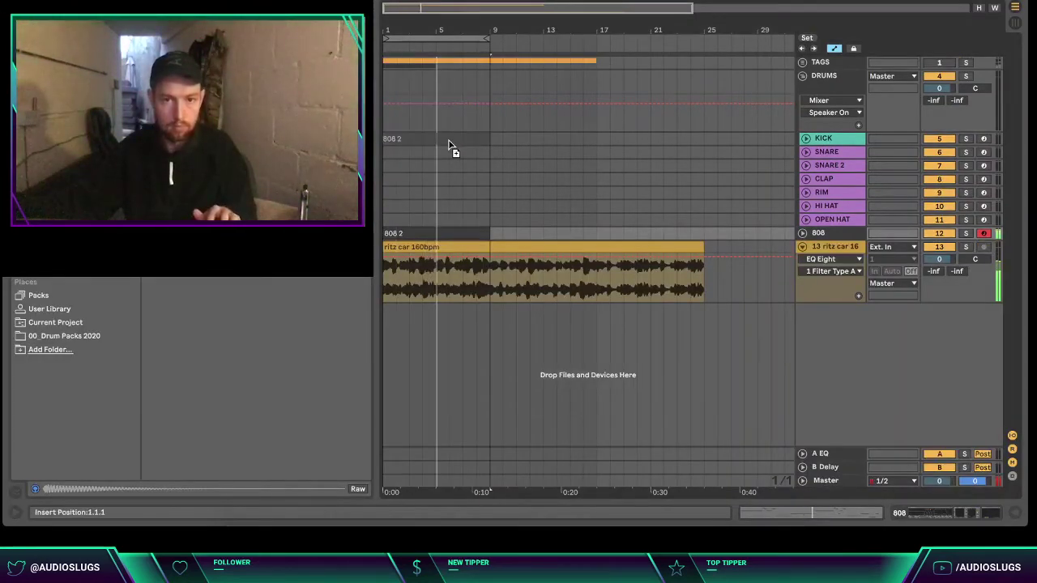
double_click(452, 141)
left_click(292, 291)
- Move every pitch row of the KICK clip down until all notes sit on C3, with the note view unfolded
left_click(305, 374)
left_click(303, 397)
key("Down")
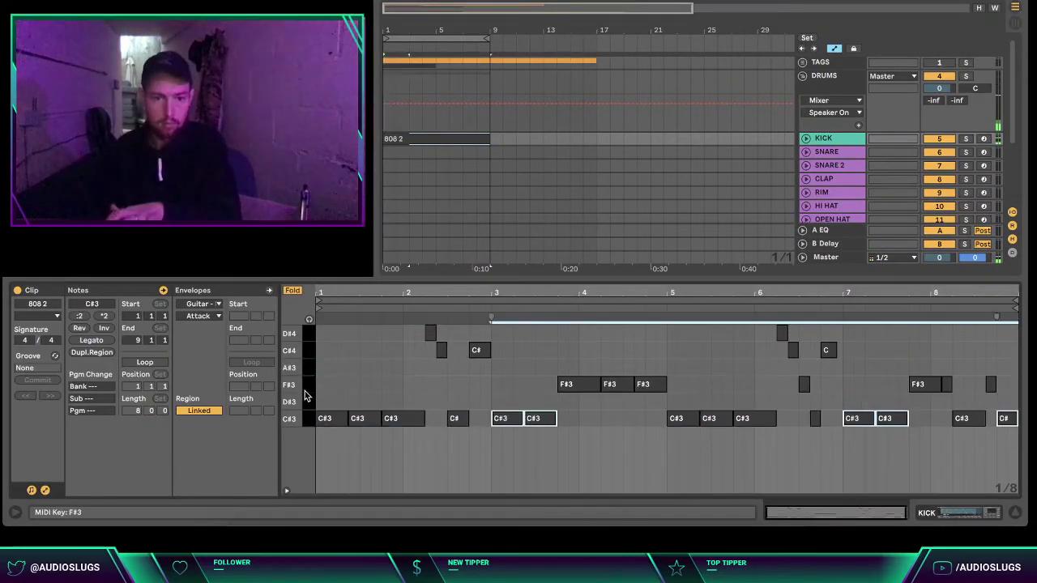
left_click(308, 386)
key("Down")
key("Down")
left_click(312, 372)
key("Down")
key("Down")
key("Down")
key("Down")
key("Down")
left_click(313, 366)
key("Left")
key("Left")
key("Left")
key("Left")
left_click(311, 355)
key("Down")
key("Down")
key("Down")
key("Down")
left_click(310, 337)
key("Down")
key("Down")
key("Down")
key("Down")
key("Down")
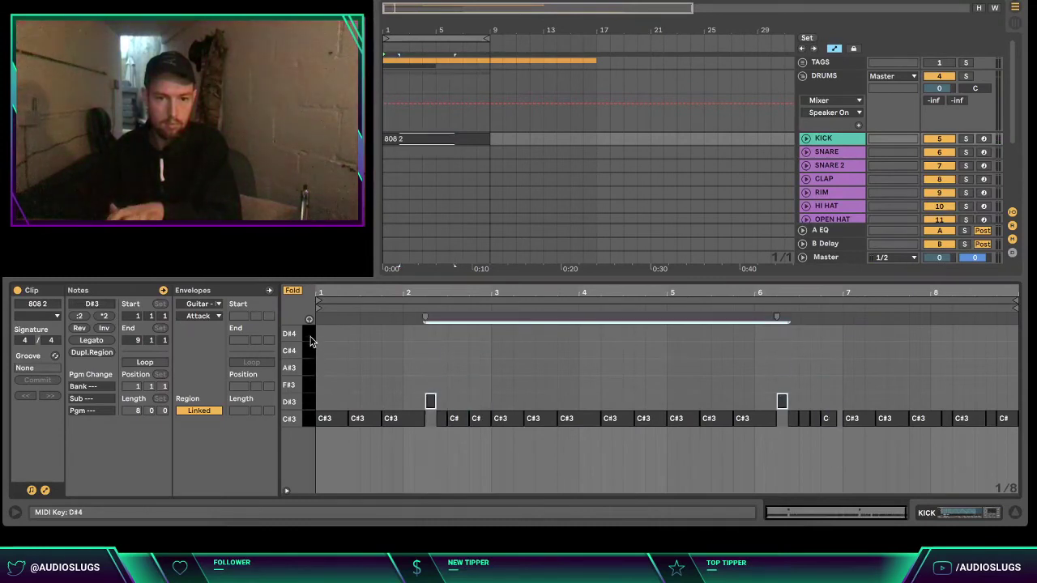
key("space")
left_click(292, 291)
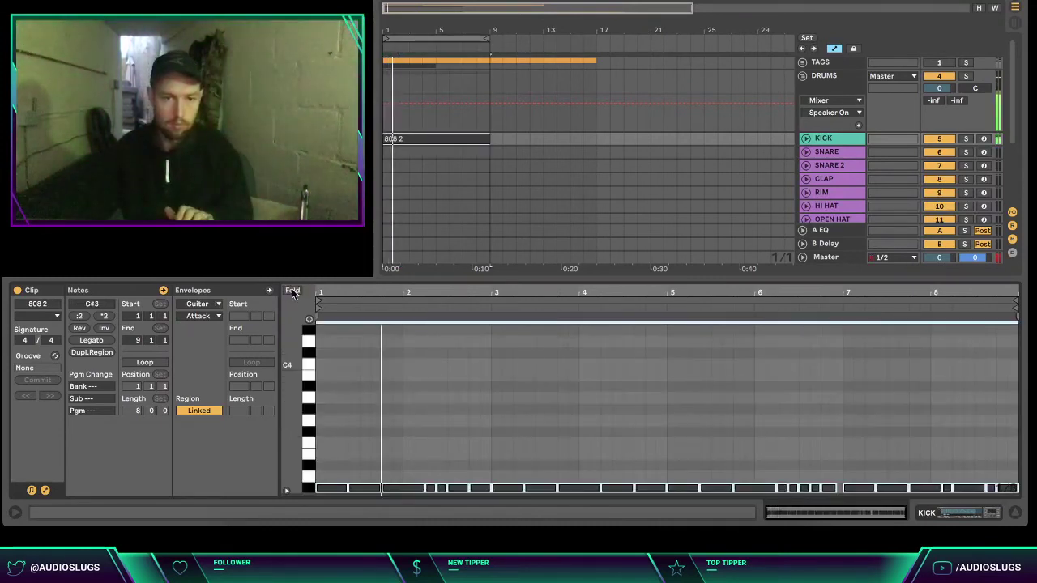
left_click(480, 458)
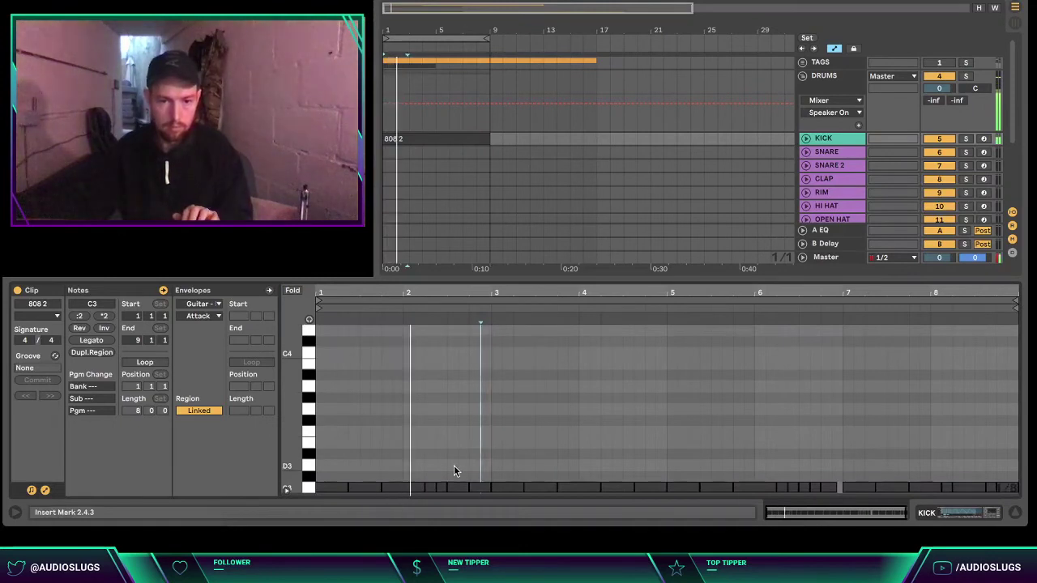
- Delete the kick notes at 2.2.3, 2.3.1, 6.2.3 and 6.3.1 in the KICK clip
left_click(438, 487)
left_click(443, 486)
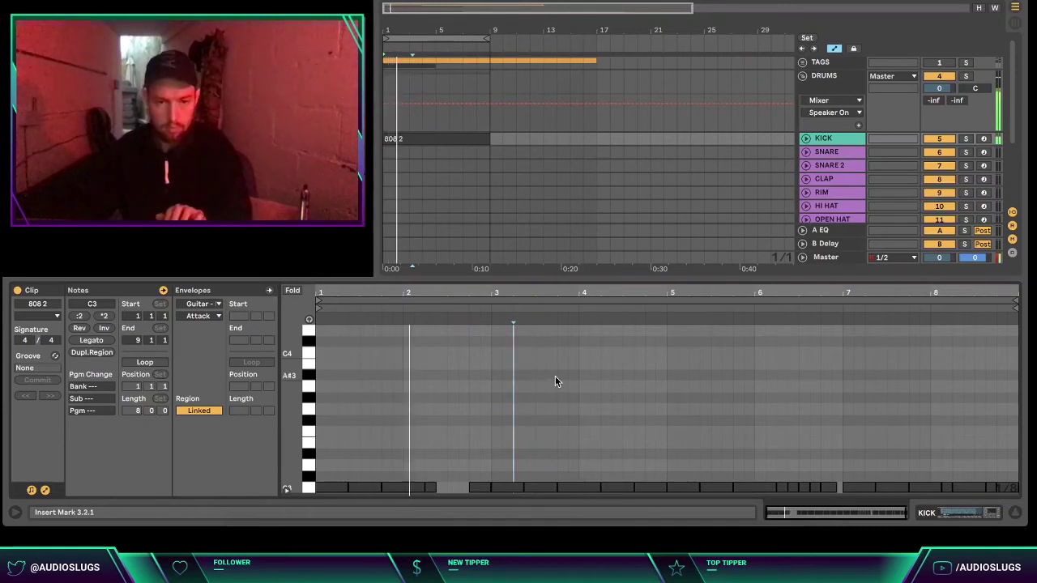
double_click(613, 489)
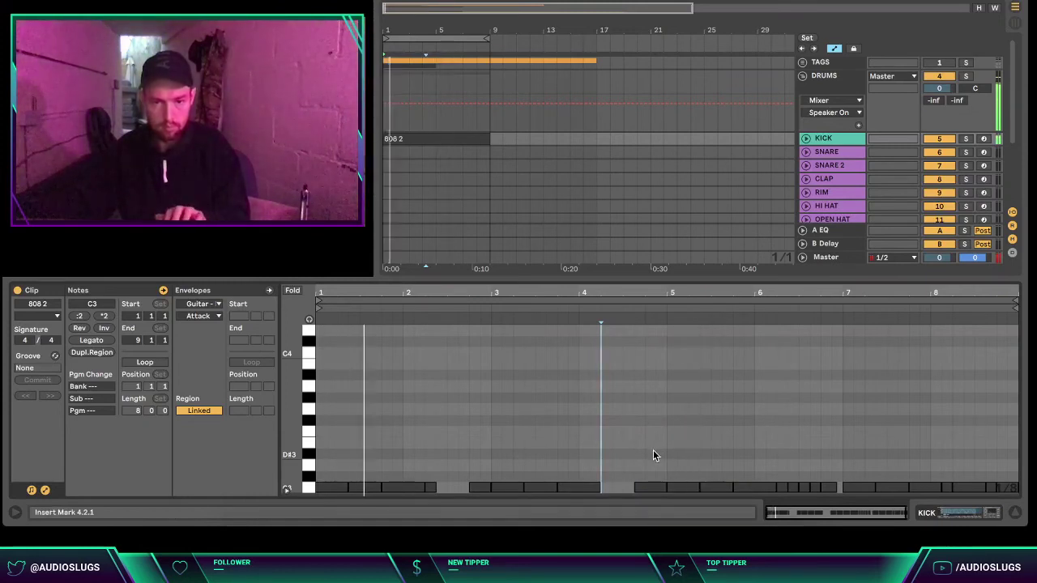
key("ctrl+z")
left_click(800, 470)
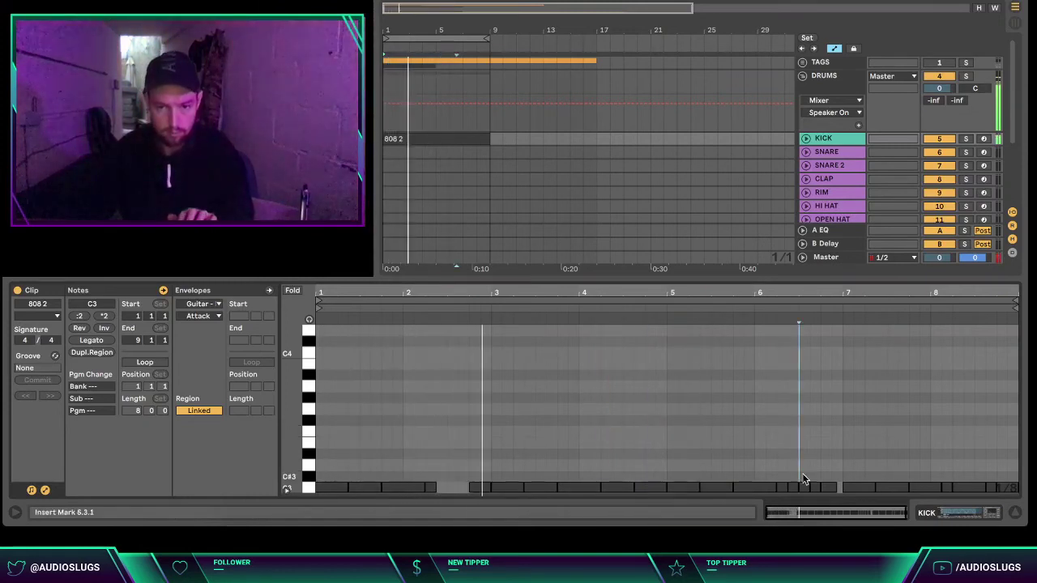
left_click(792, 486)
left_click(801, 487)
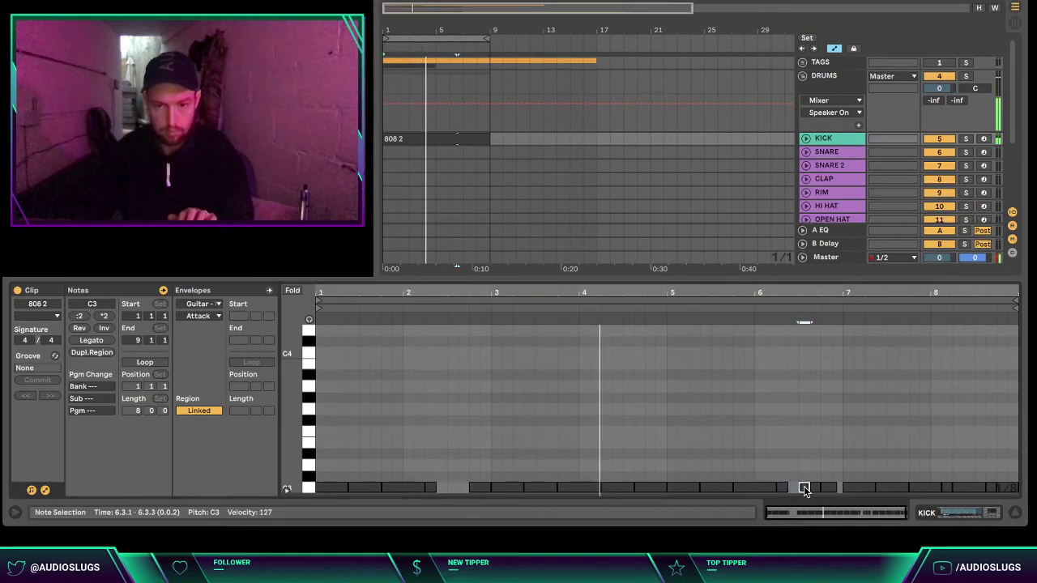
left_click(817, 459)
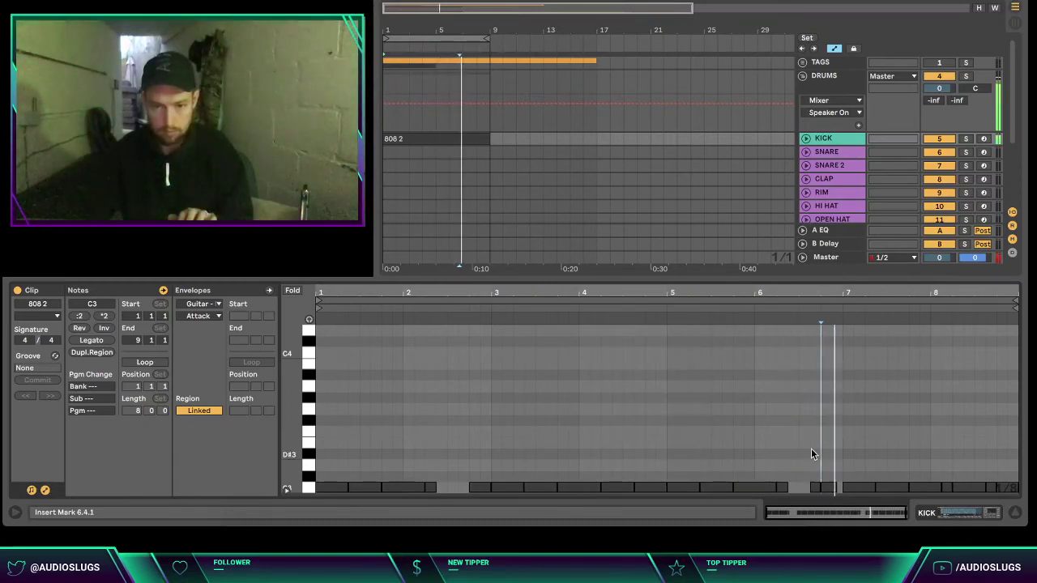
left_click(1015, 513)
- Create a four-bar MIDI clip at bar 1 on the SNARE track and place a C3 note at 1.3
left_click(443, 154)
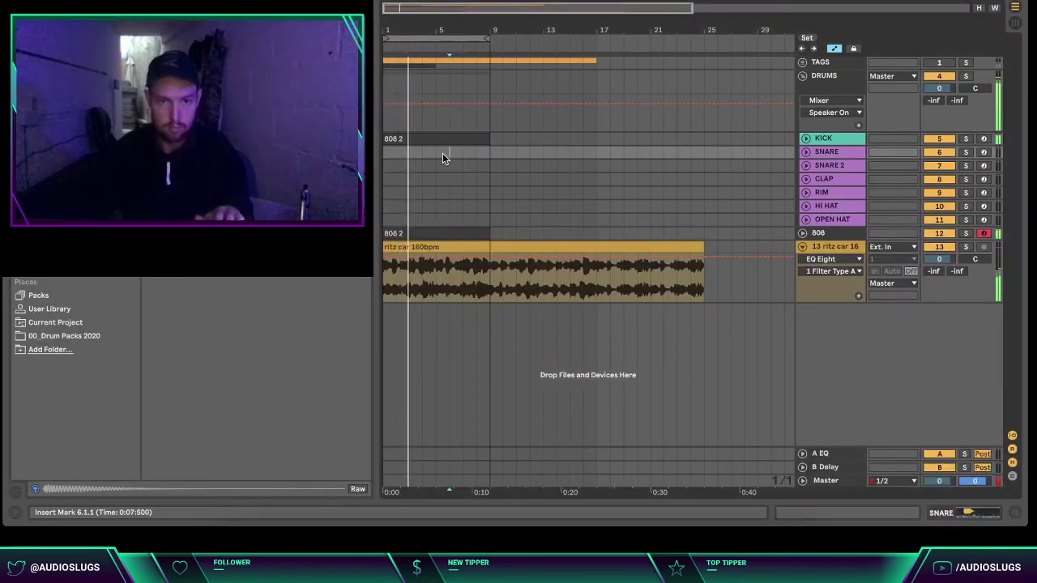
key("ctrl+shift+m")
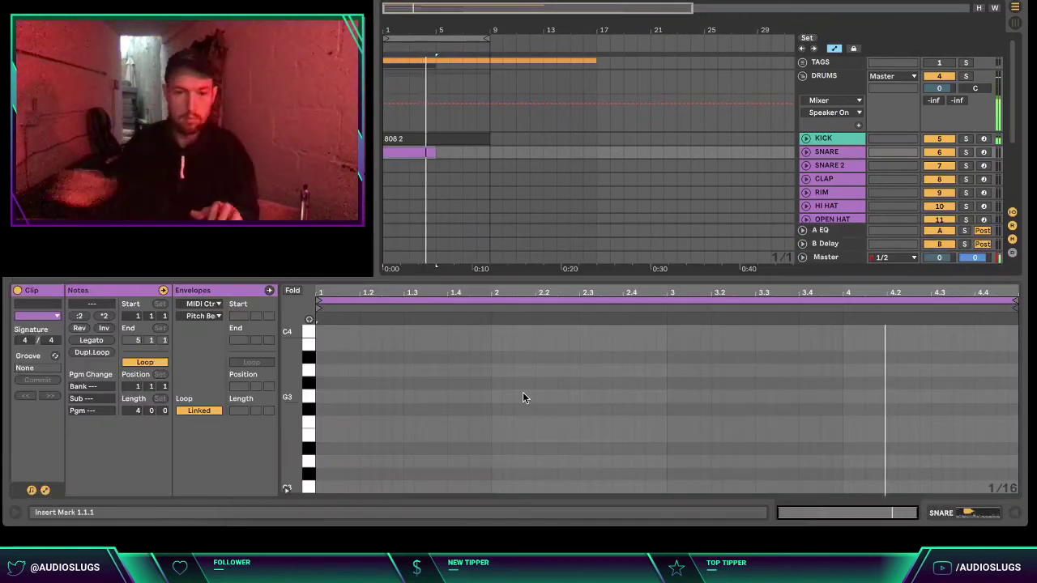
double_click(363, 487)
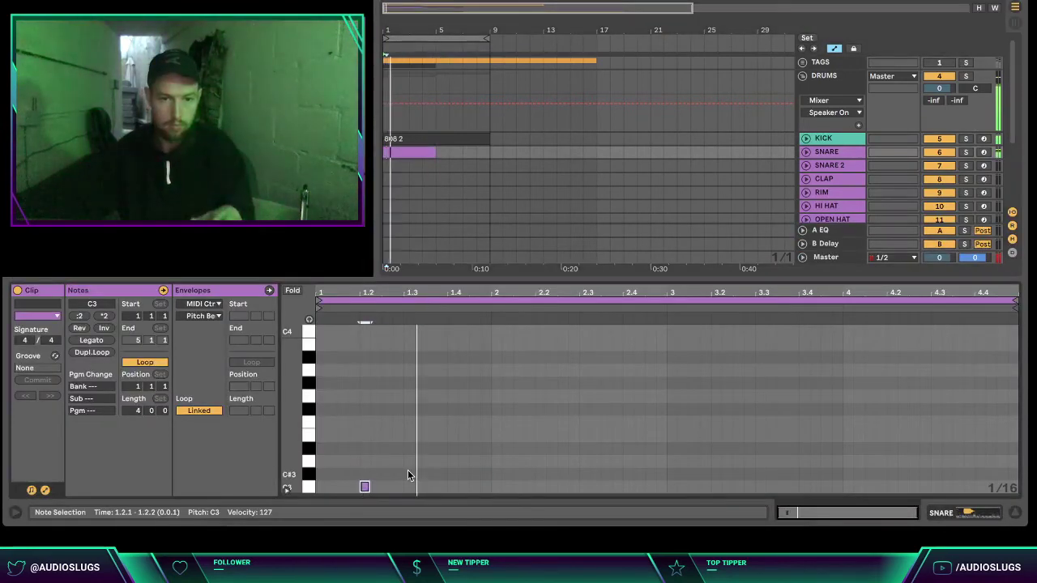
key("Right")
key("Right")
key("Right")
key("Right")
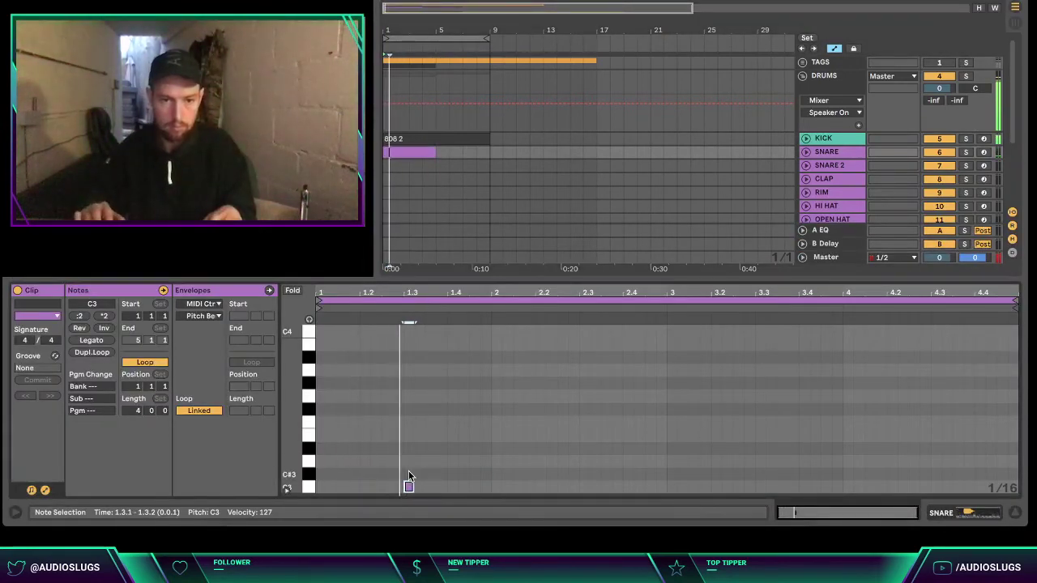
- Add C3 snare notes at 2.1.3 and 2.3 in the SNARE clip
double_click(595, 486)
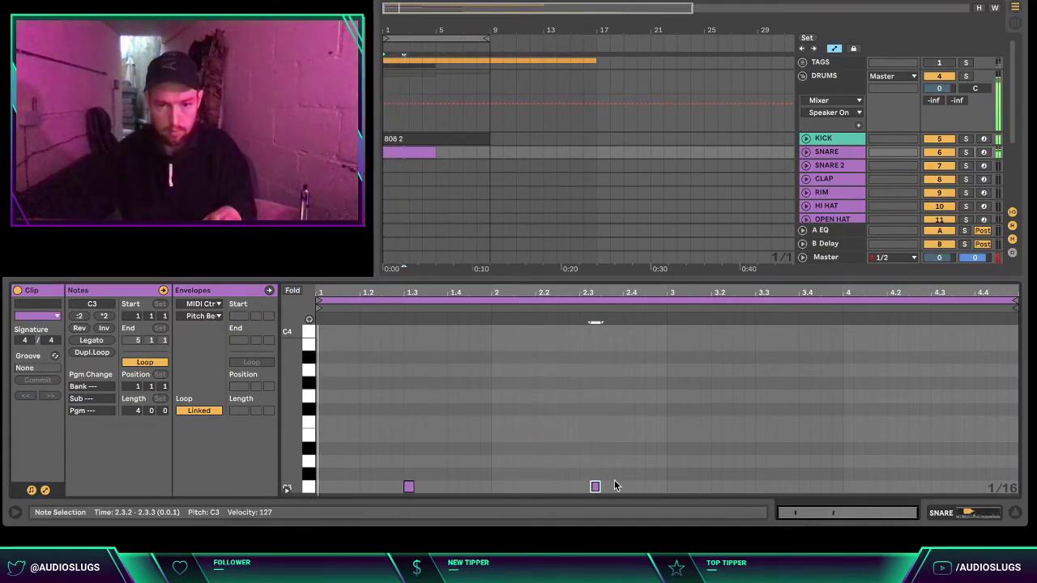
left_click(551, 489)
double_click(529, 486)
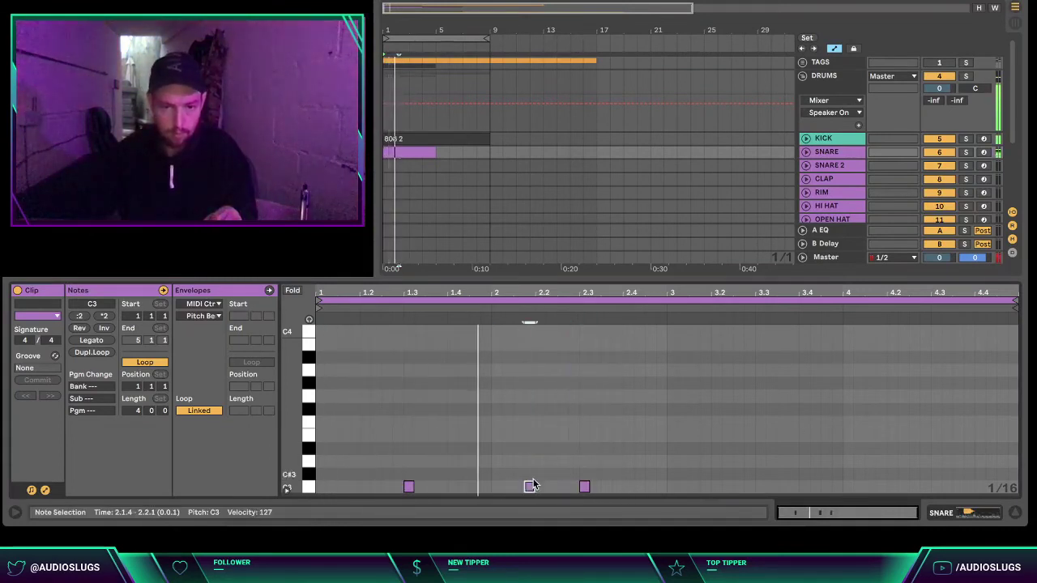
key("Left")
left_click(590, 433)
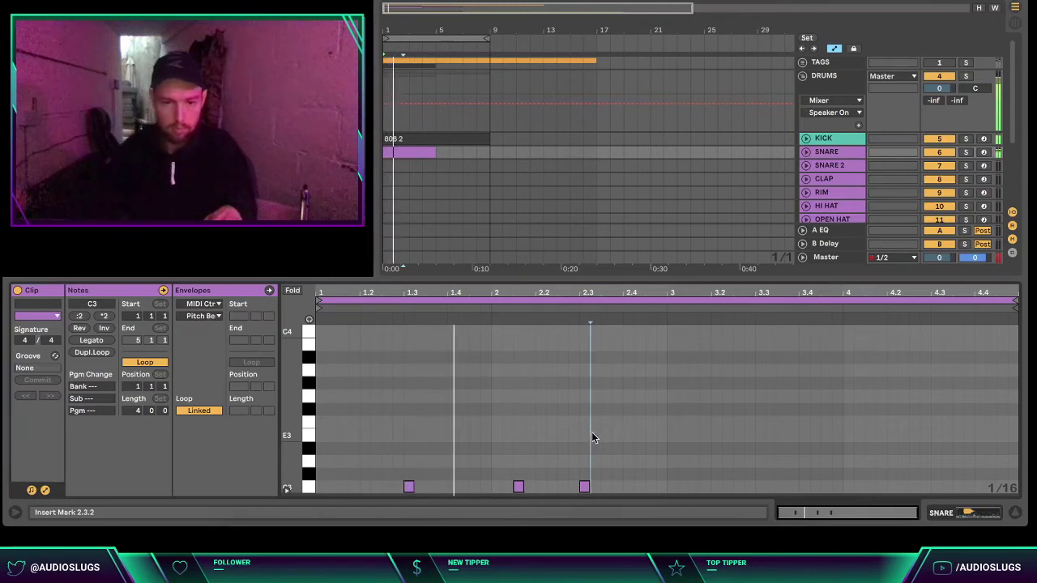
- Add C3 snare notes at 3.3, 4.3 and 4.4.3 to complete the four-bar SNARE pattern
left_click(765, 489)
double_click(761, 486)
double_click(936, 486)
left_click(987, 474)
double_click(989, 474)
left_click_drag(998, 484, 1002, 486)
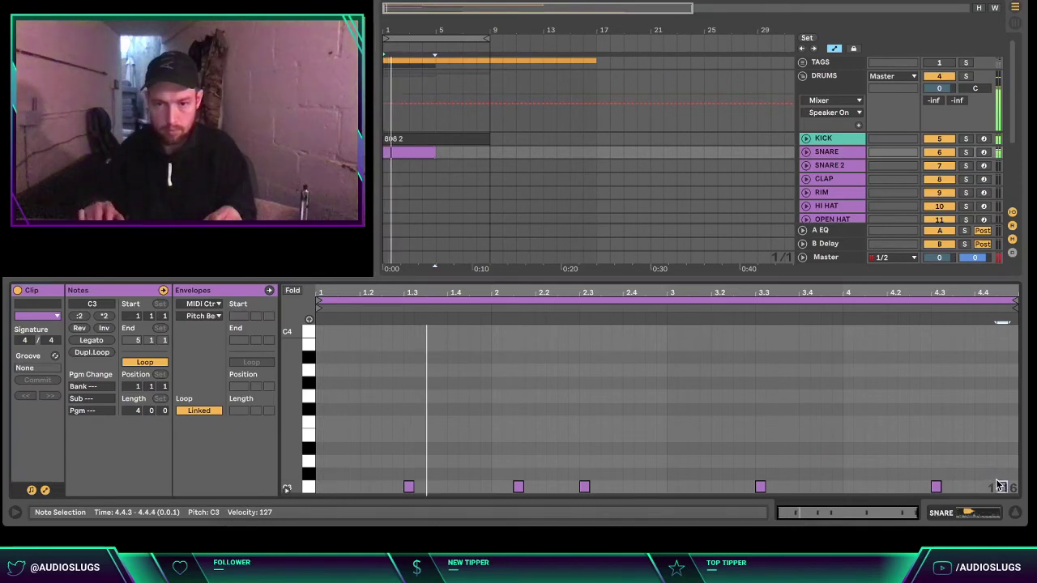
left_click(919, 473)
left_click(1014, 514)
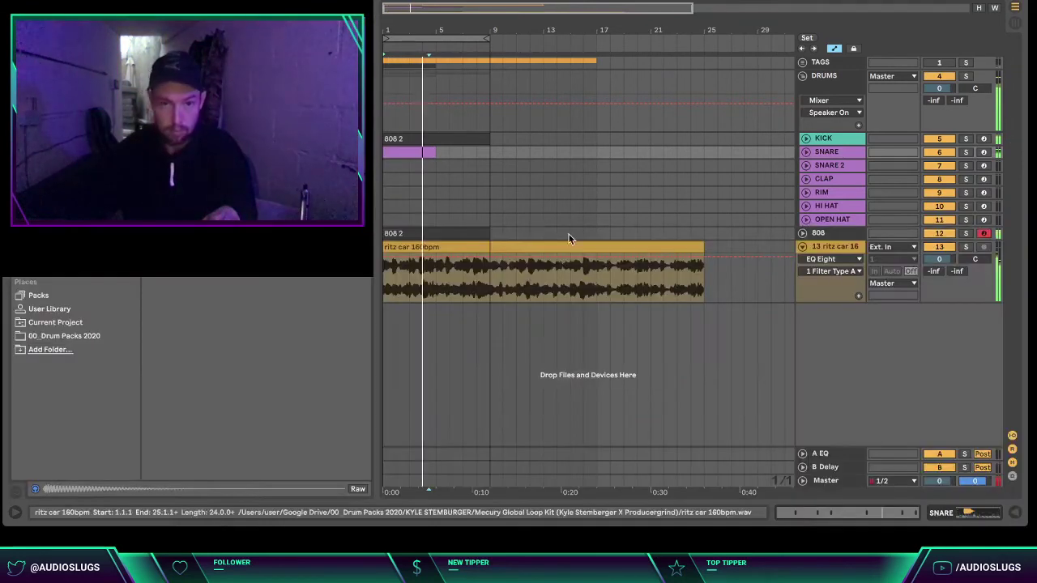
- Extend the SNARE pattern to eight bars with copies on SNARE 2 and RIM, and delete the CLAP track
left_click(412, 153)
left_click_drag(414, 152, 463, 195)
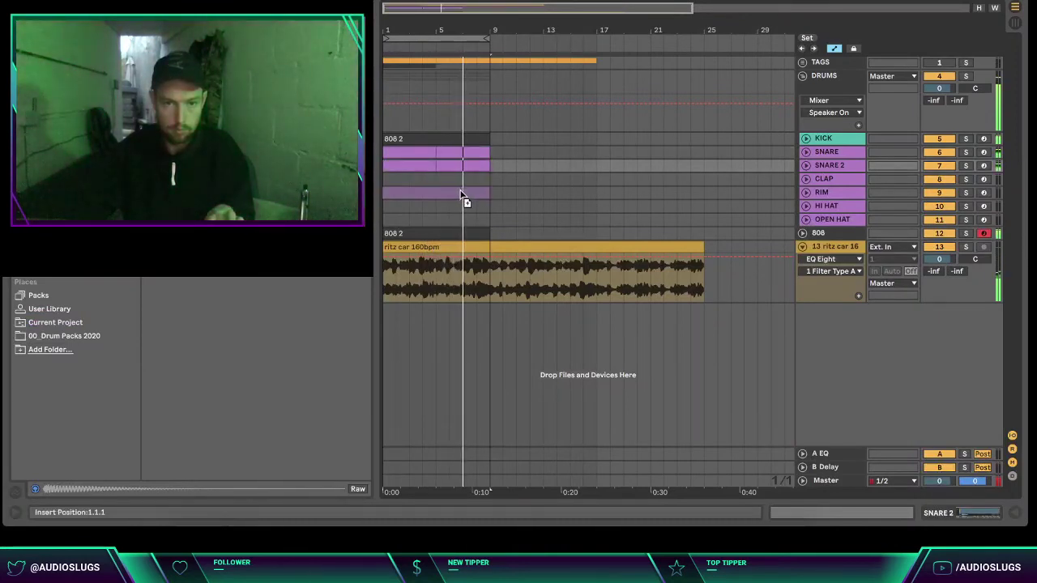
left_click(840, 180)
key("Delete")
key("Down")
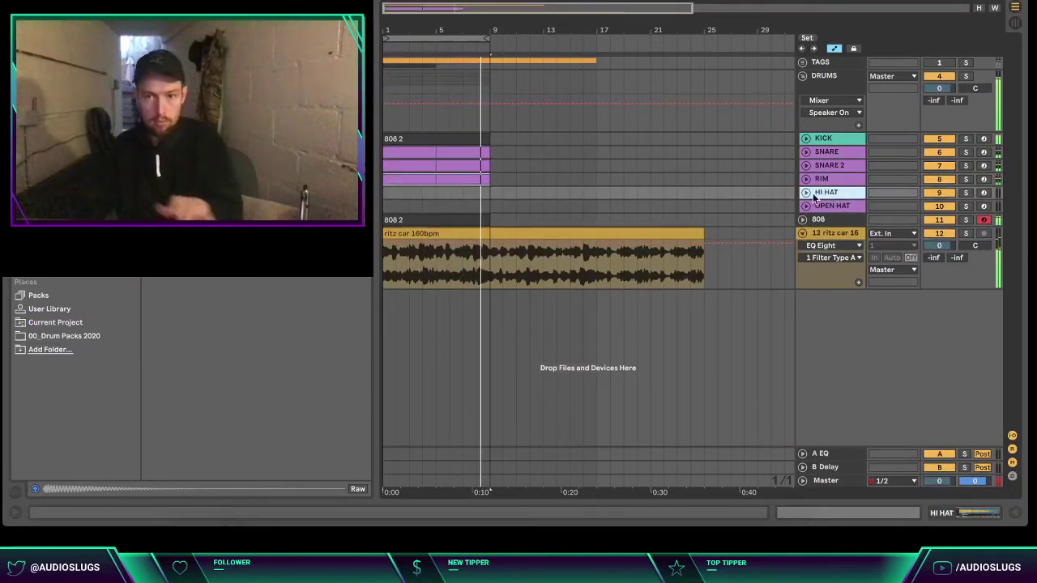
- Play the beat from the start, audition kicks and load Kick (Reggaeton) onto the KICK track
key("space")
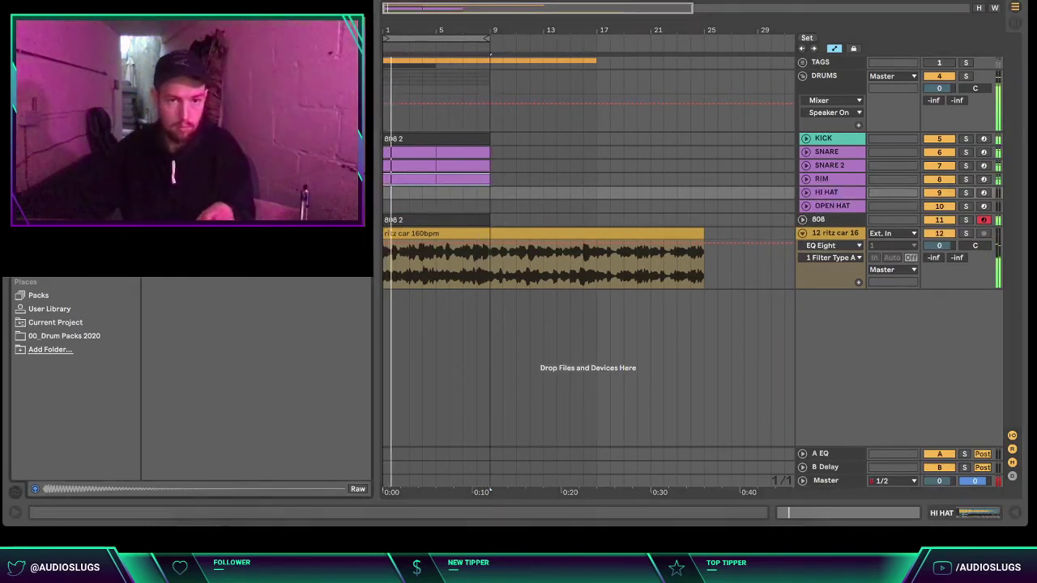
key("Escape")
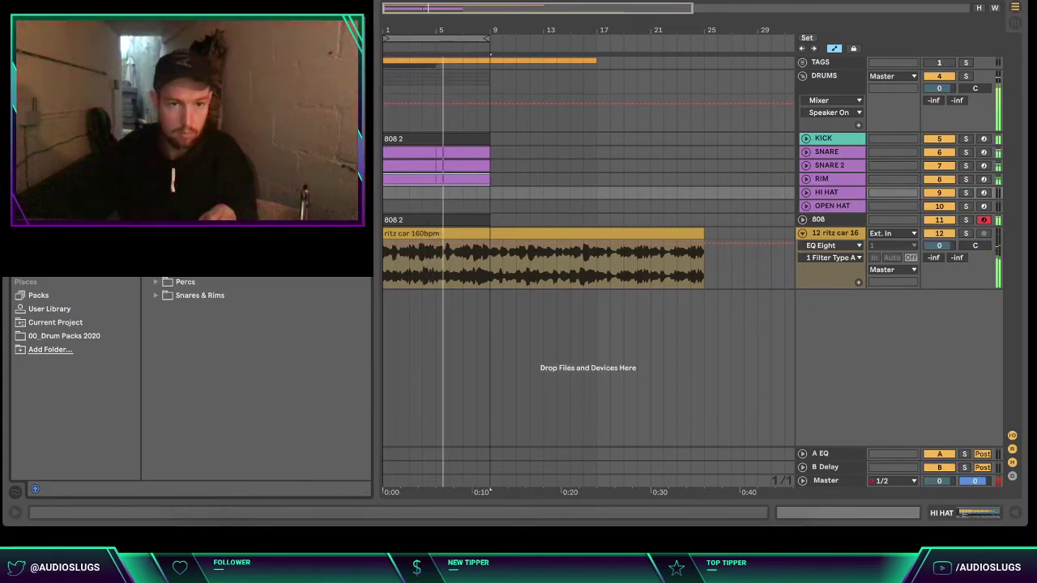
key("Down")
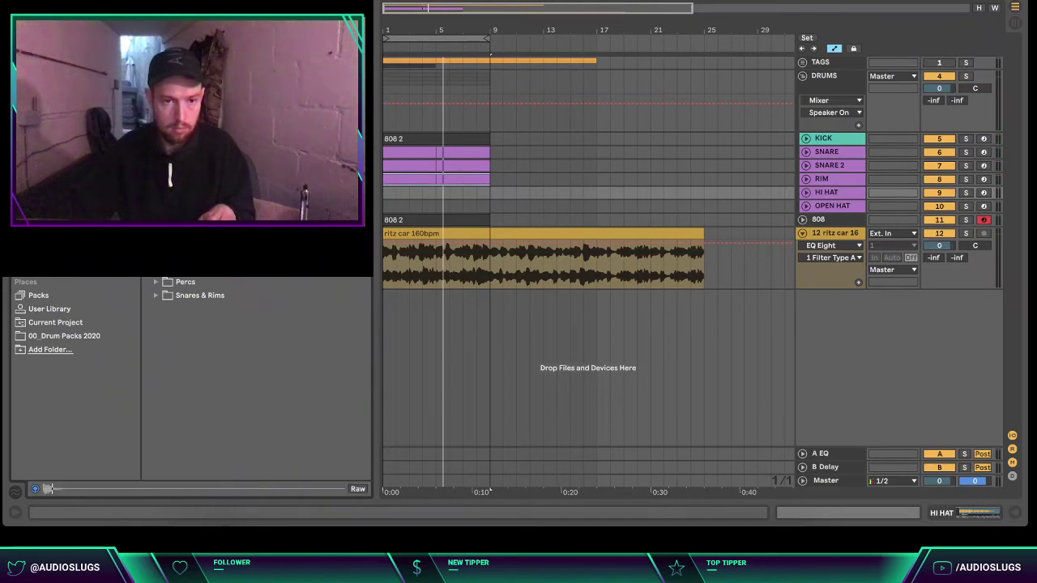
left_click(817, 139)
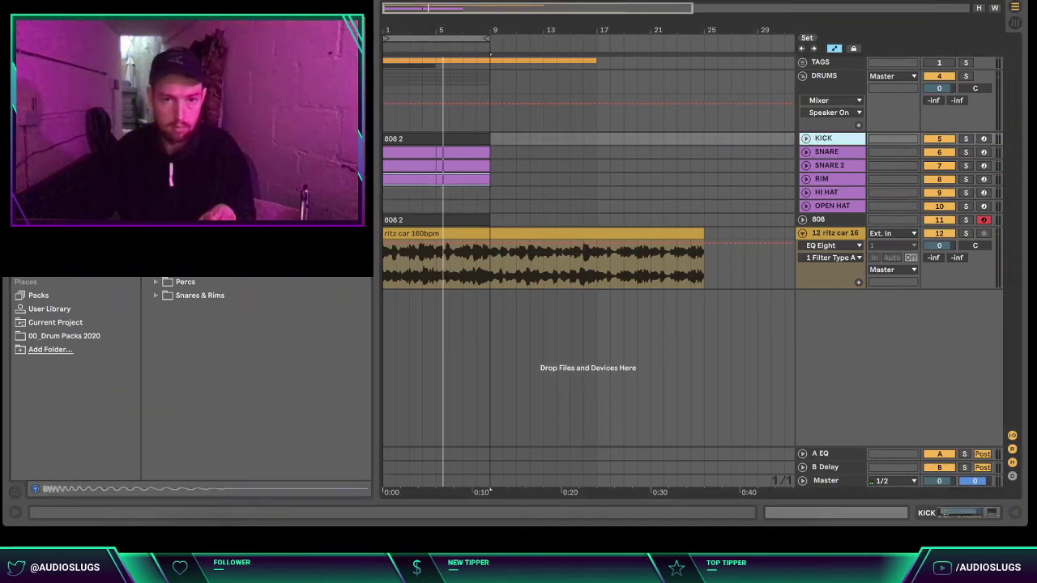
key("Return")
key("space")
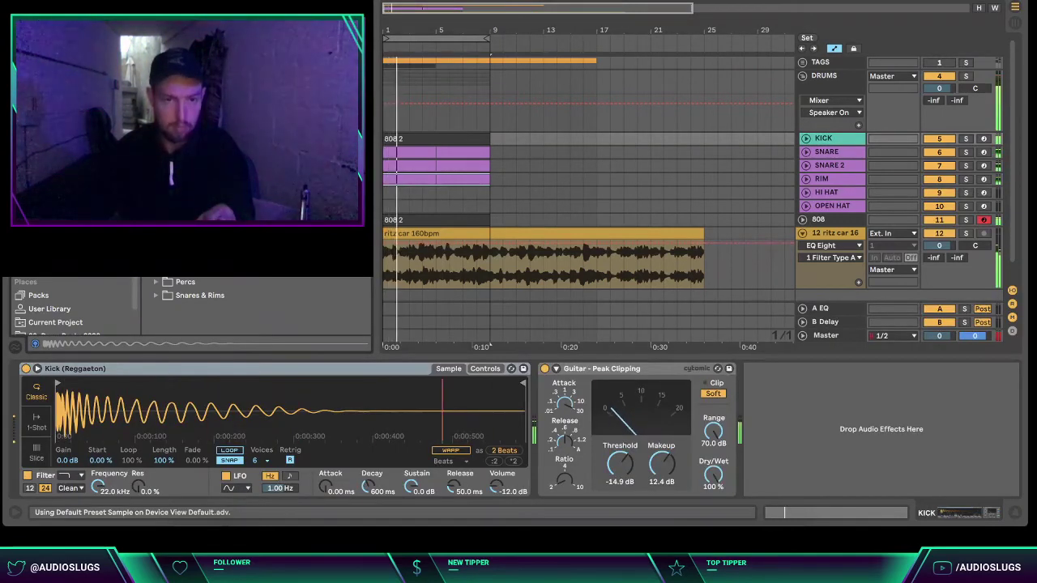
- Swap the KICK track's sample for Kick (Toronto) and set the Peak Clipping compressor's Makeup to 9.05 dB
key("Return")
key("space")
mouse_move(662, 465)
left_mouse_down()
mouse_move(662, 484)
mouse_move(662, 463)
left_mouse_up()
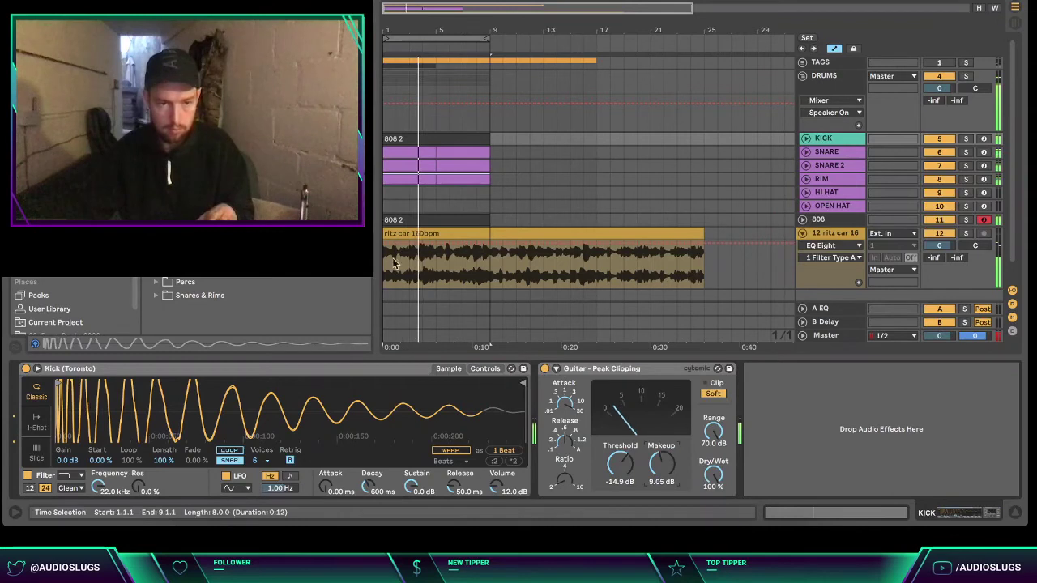
- Load a different snare sample onto the SNARE track and set its track volume to -3.1 dB
left_click(848, 157)
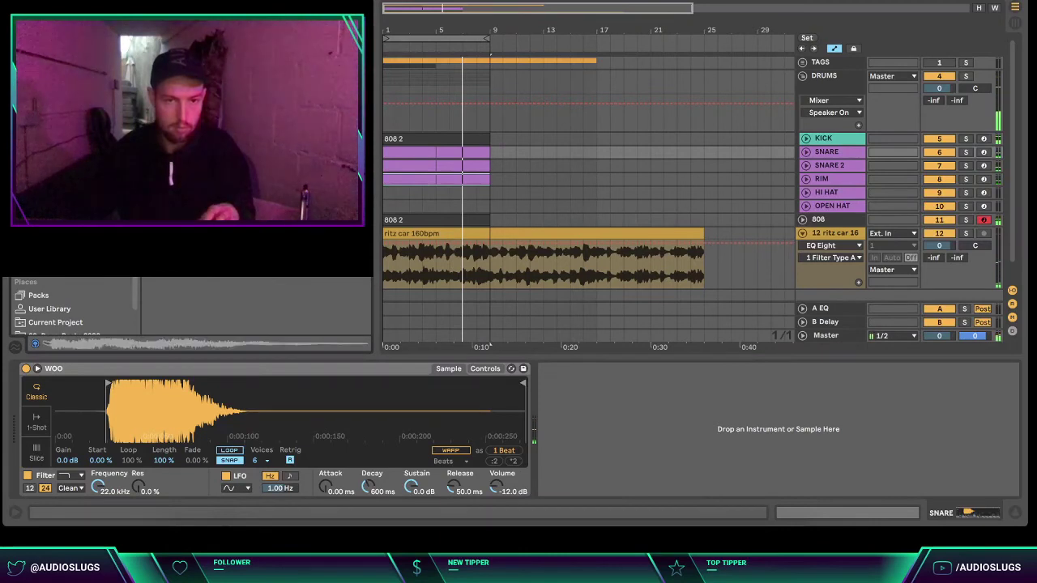
key("Return")
left_click(806, 152)
left_click_drag(940, 165, 940, 166)
- Load Snare (MyLove) onto the SNARE 2 track and set its track volume to -3.1 dB
key("Down")
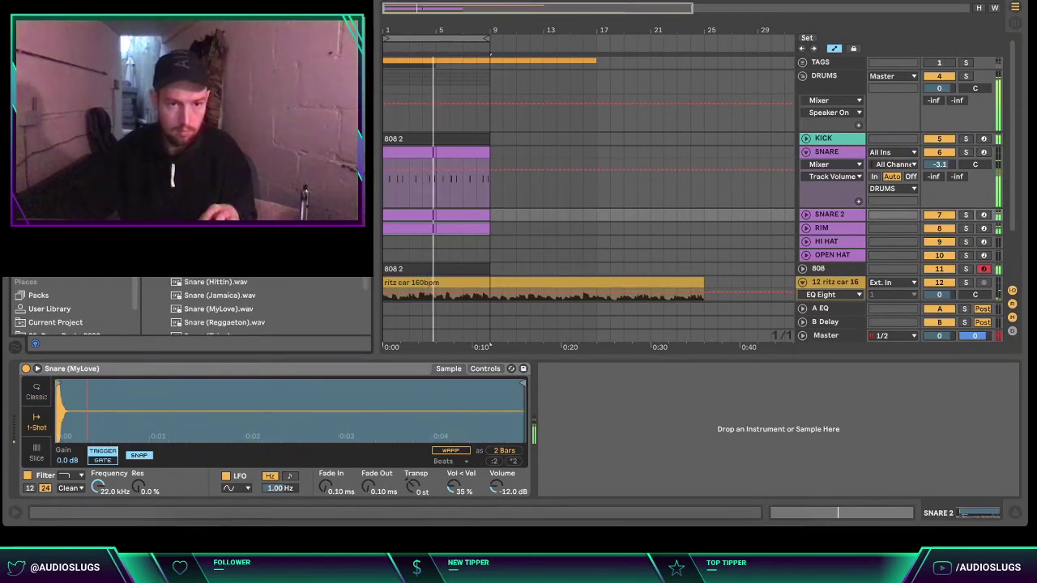
left_click(228, 294)
left_click(230, 308)
scroll(232, 303, "down", 3)
left_click(231, 288)
left_click(220, 277)
key("space")
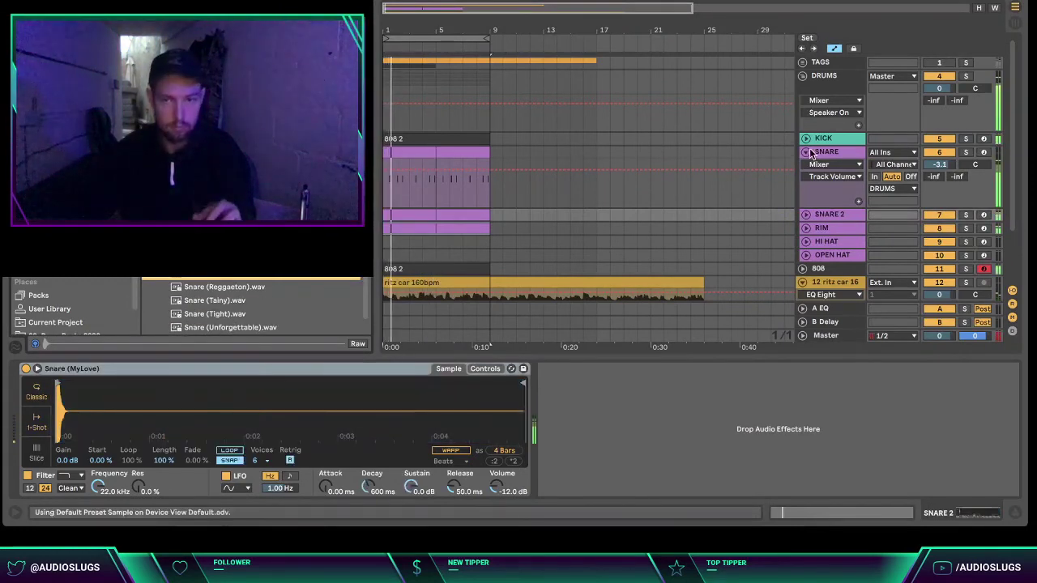
left_click(807, 153)
double_click(848, 168)
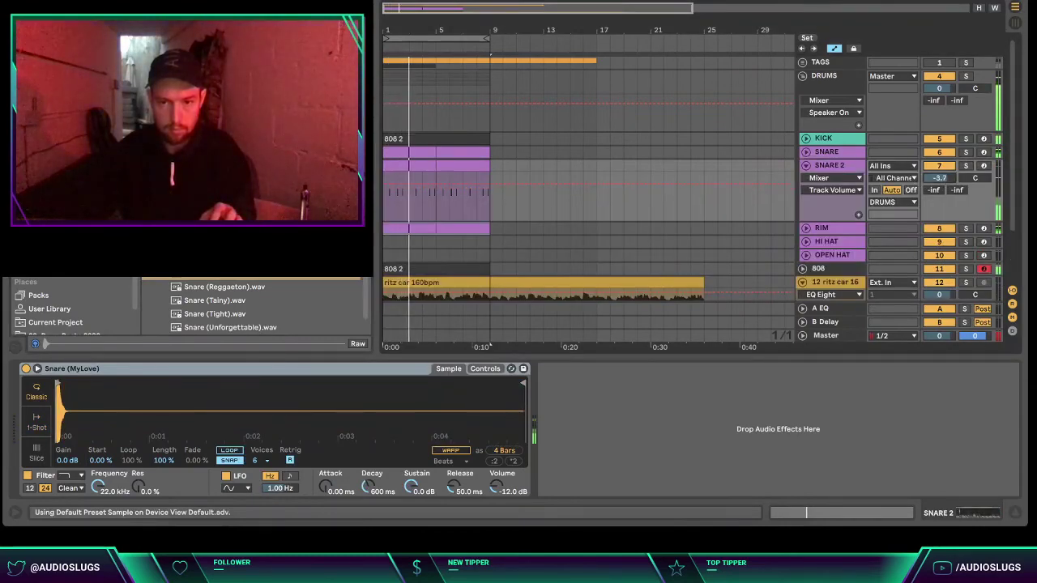
- Load Rim (Loyal) onto the RIM track and set its track volume to -6.5 dB
left_click(845, 168)
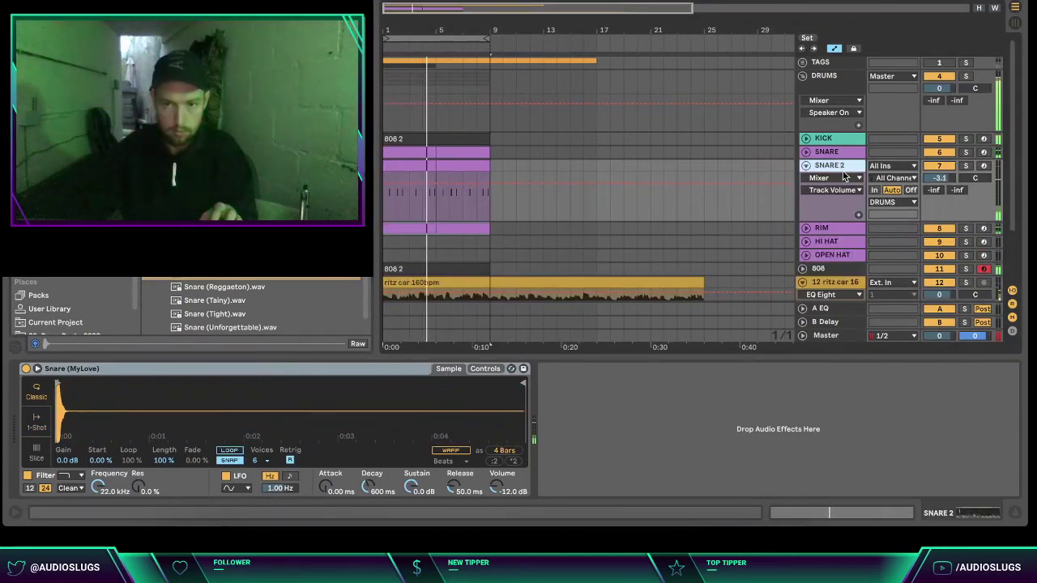
key("Left")
key("Down")
key("Right")
left_click(227, 247)
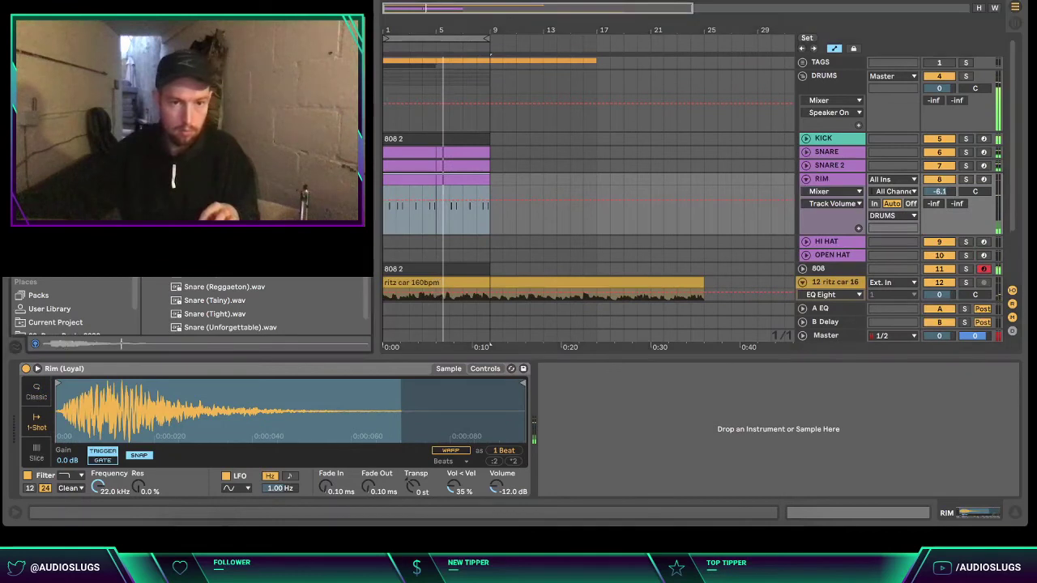
key("space")
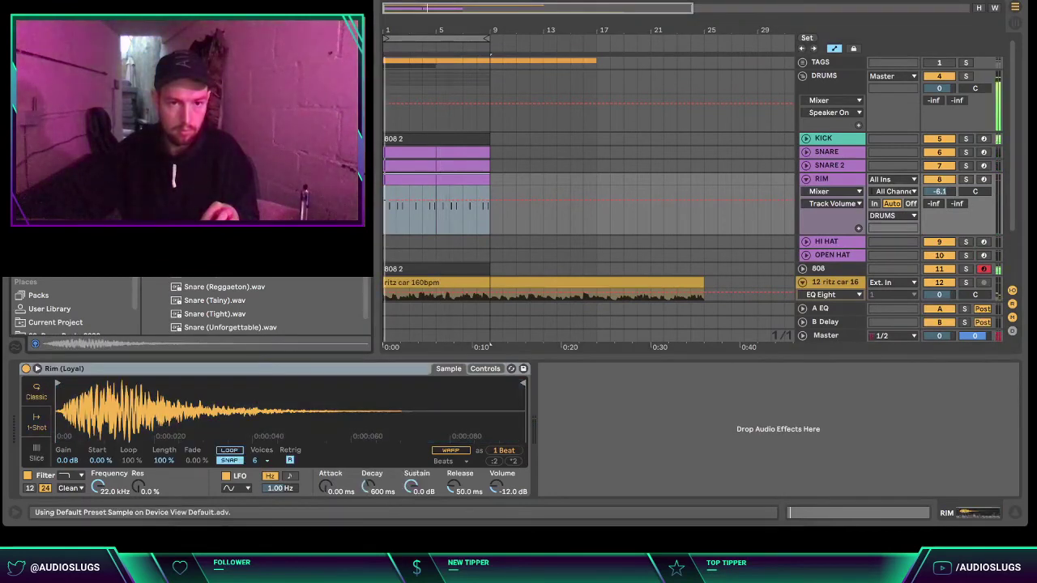
left_click_drag(934, 192, 935, 206)
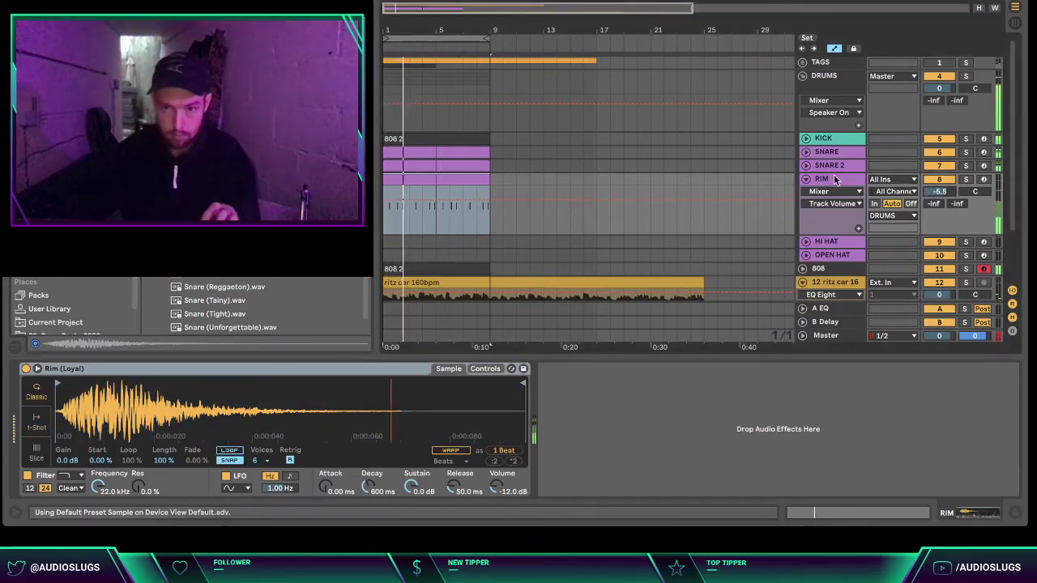
- Collapse the RIM track and expand the HI HAT track
left_click(839, 180)
key("Left")
key("Down")
key("Right")
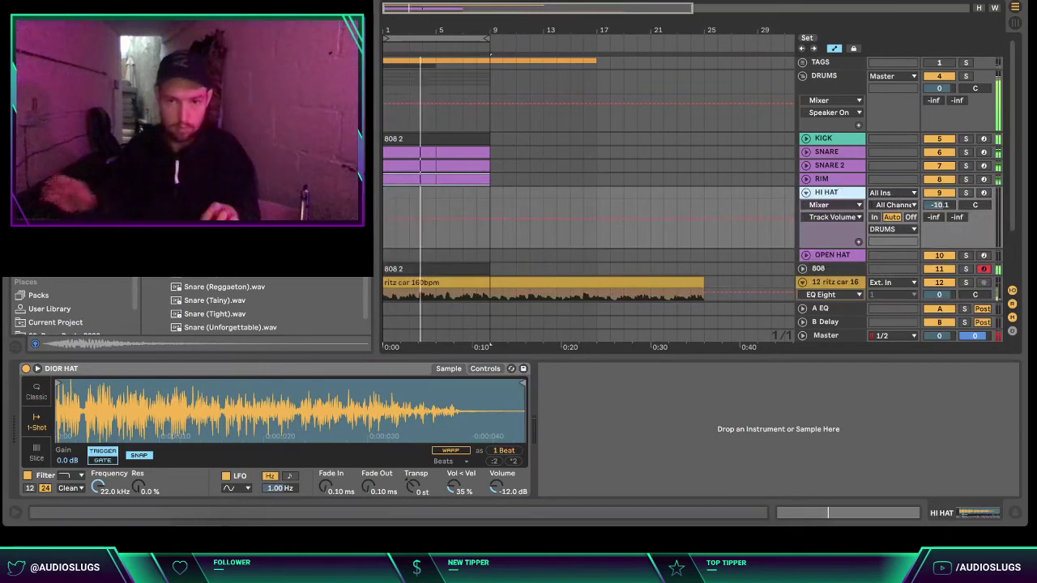
- Load the Melo (Kick) sample onto the KICK track and set the Peak Clipping compressor's Makeup to 11.6 dB
left_click(837, 139)
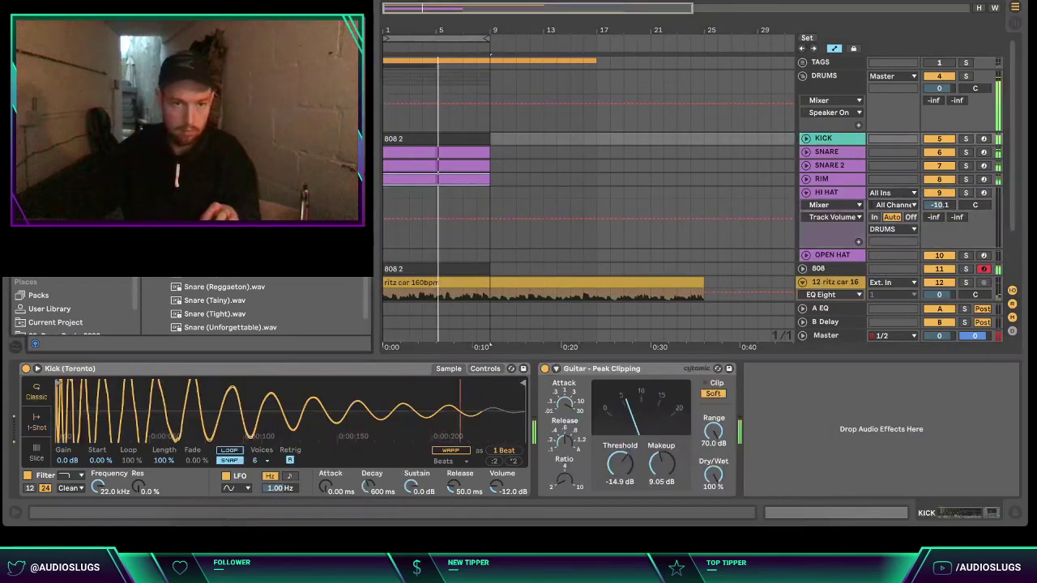
left_click(64, 333)
scroll(257, 306, "down", 5)
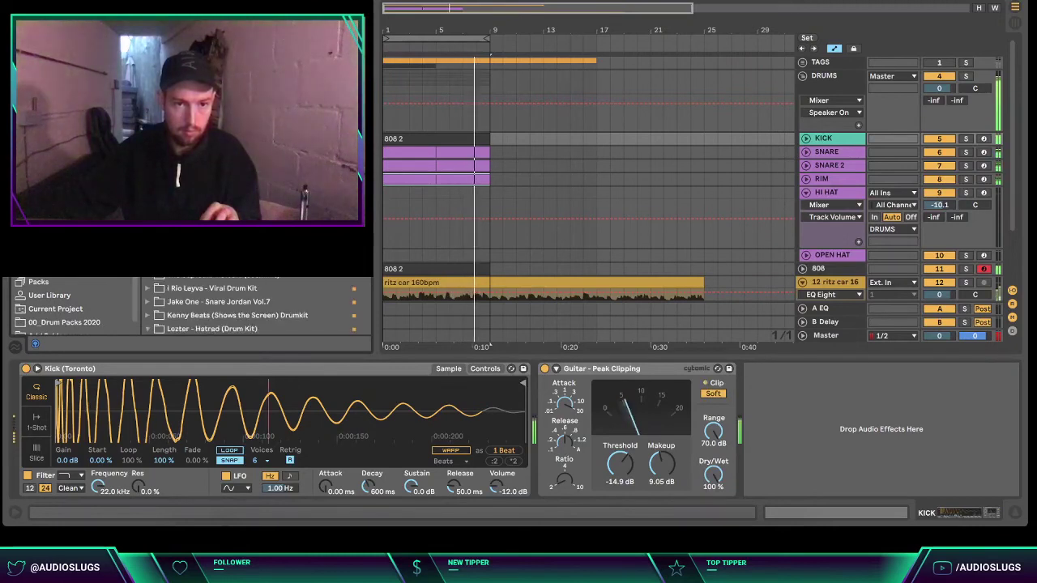
scroll(257, 306, "down", 5)
double_click(214, 278)
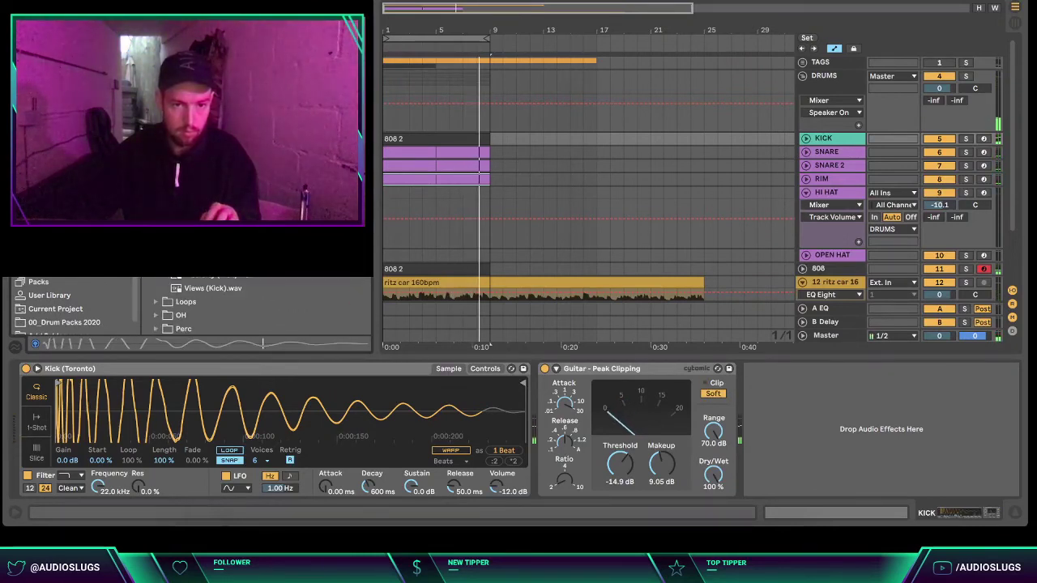
left_click_drag(662, 464, 662, 456)
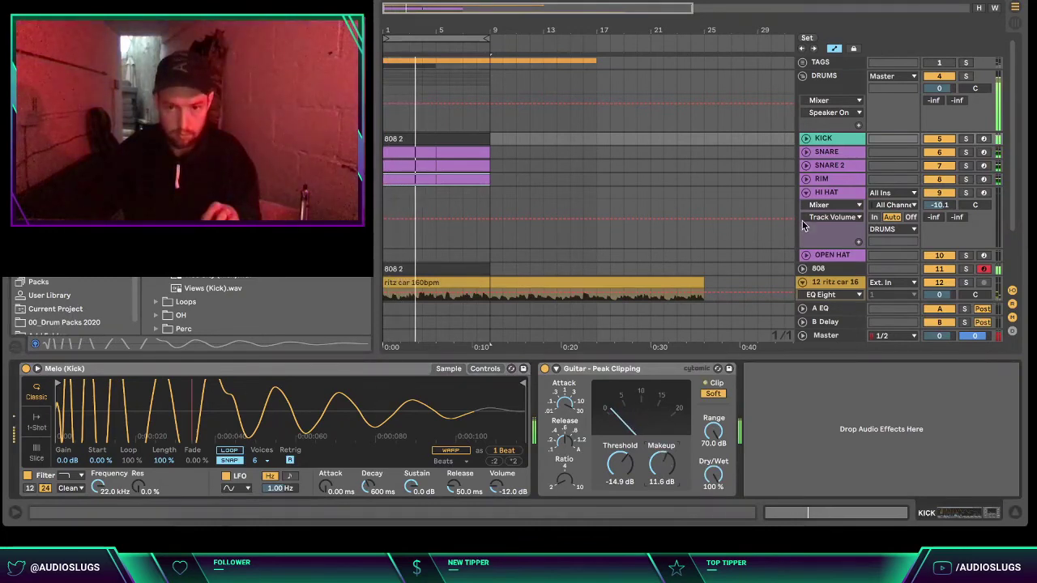
- Try hi-hat MIDI patterns from the browser and place the Hi Hat [ Hit 1 ] clip at bar 1 on the HI HAT track
left_click(826, 195)
key("ctrl+f")
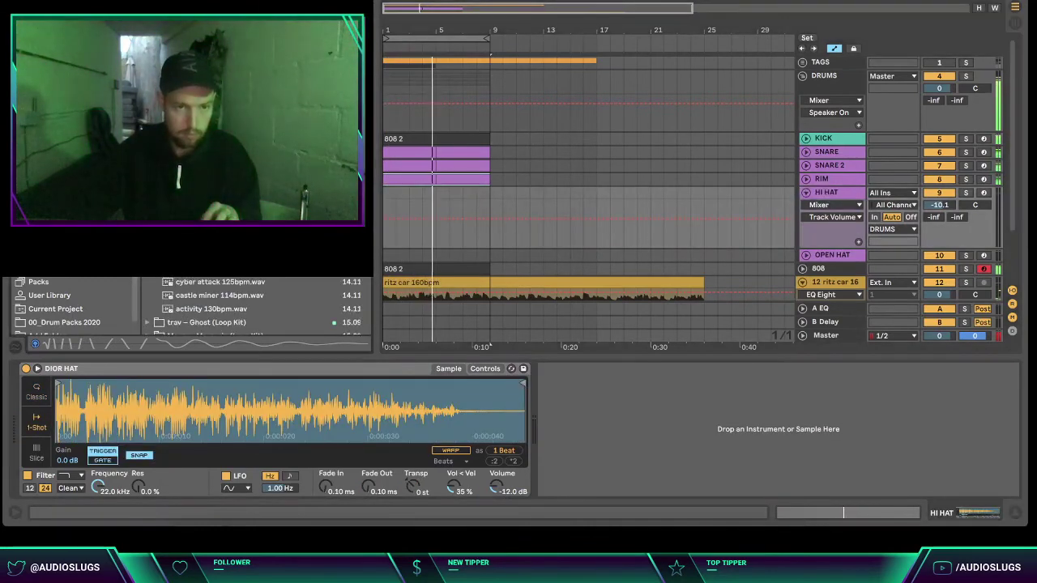
left_click(50, 90)
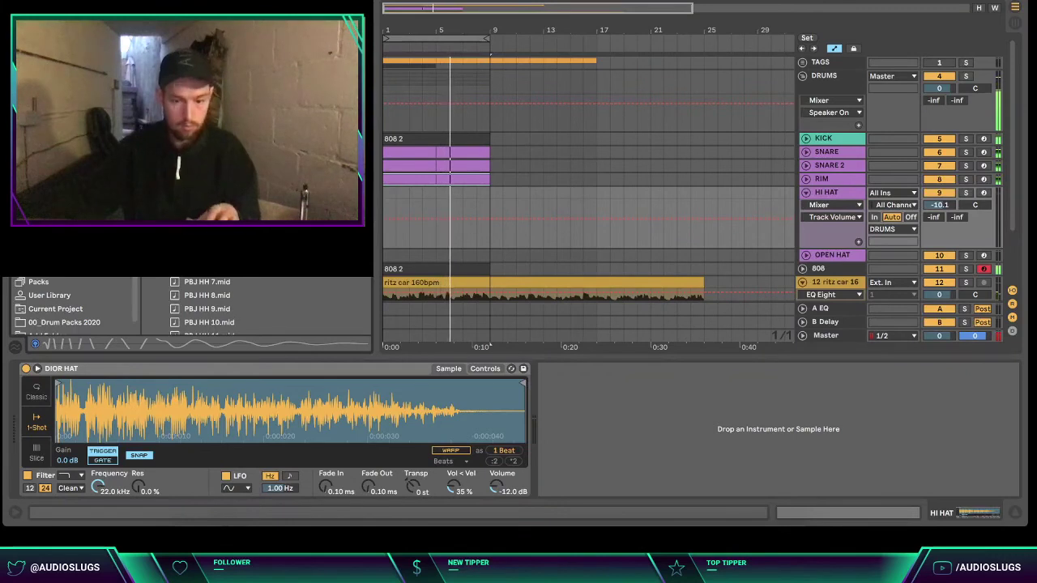
key("ctrl+f")
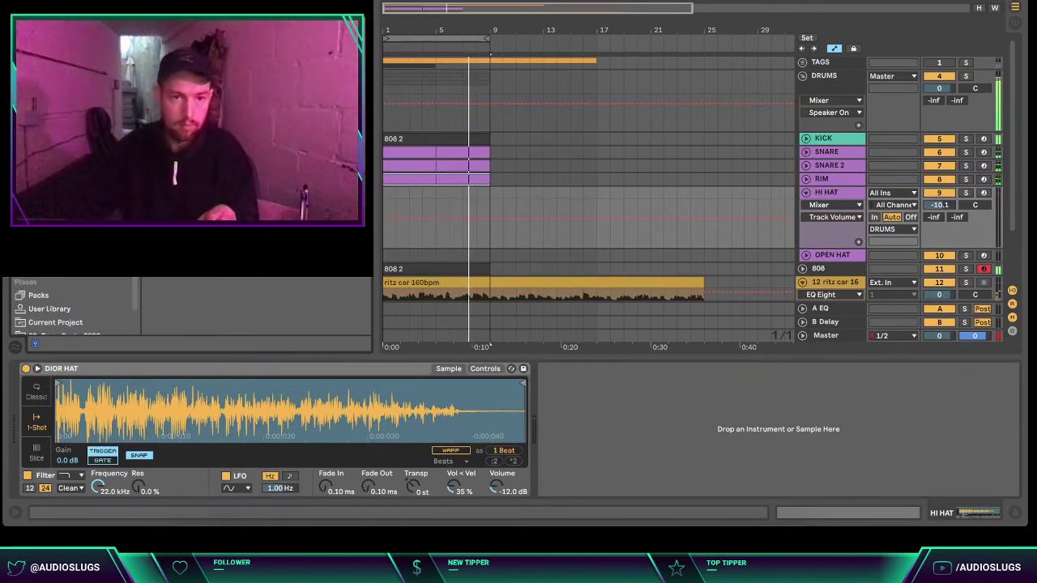
left_click_drag(212, 203, 393, 209)
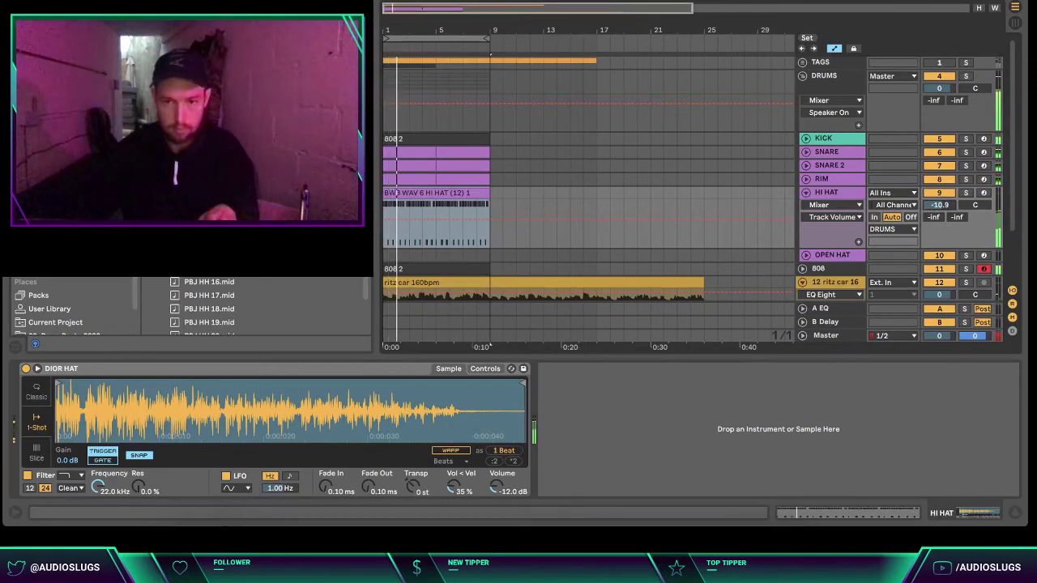
key("ctrl+z")
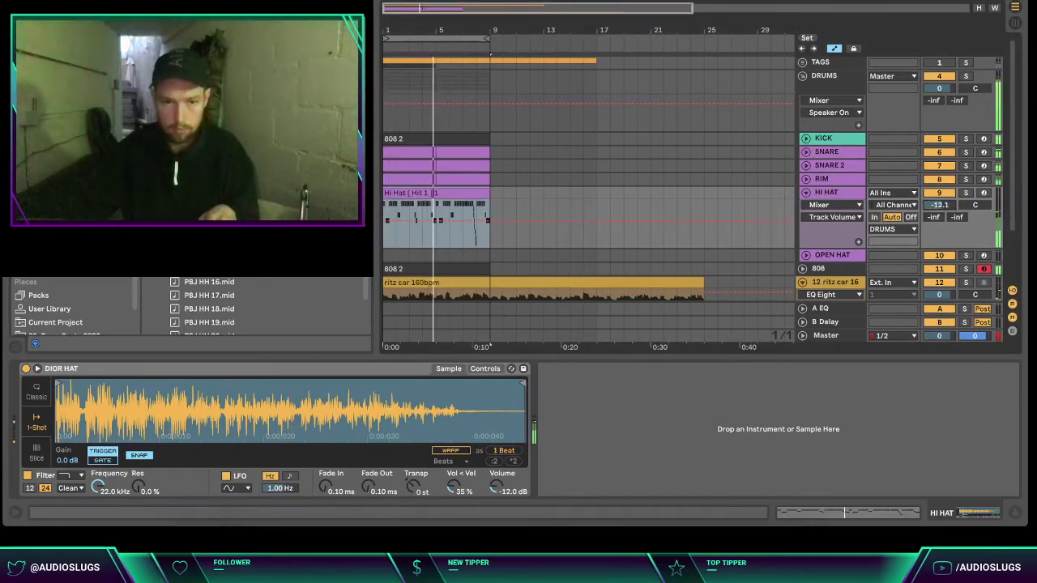
- Rebuild bars 1–8 of the HI HAT track from a duplicated four-bar section and set the track volume to -11.4 dB
left_click(398, 203)
left_click(389, 204)
key("ctrl+v")
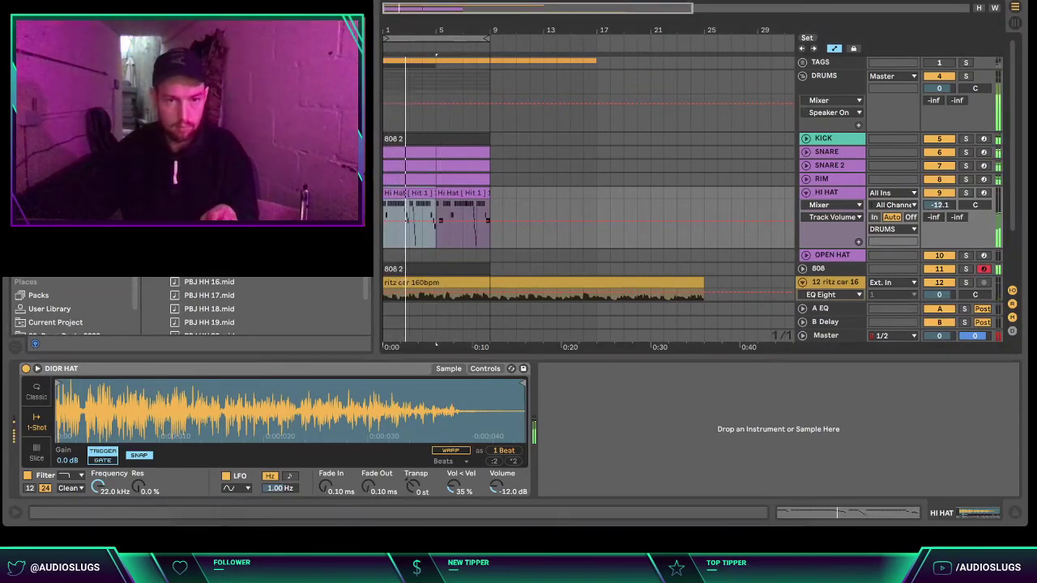
key("ctrl+d")
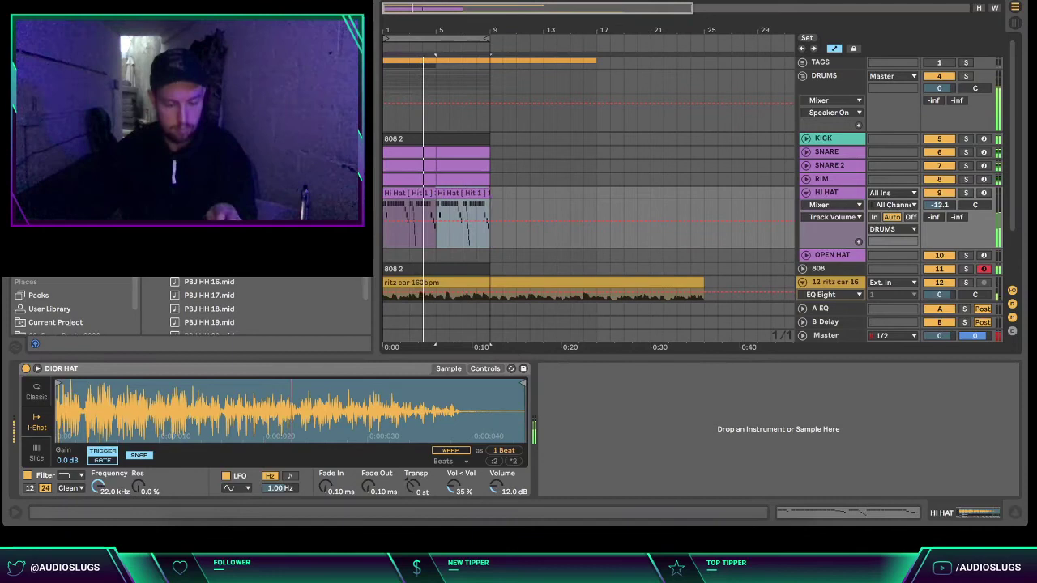
- Collapse the HI HAT track, expand OPEN HAT and create a four-bar MIDI clip at bar 1 on it
left_click(840, 194)
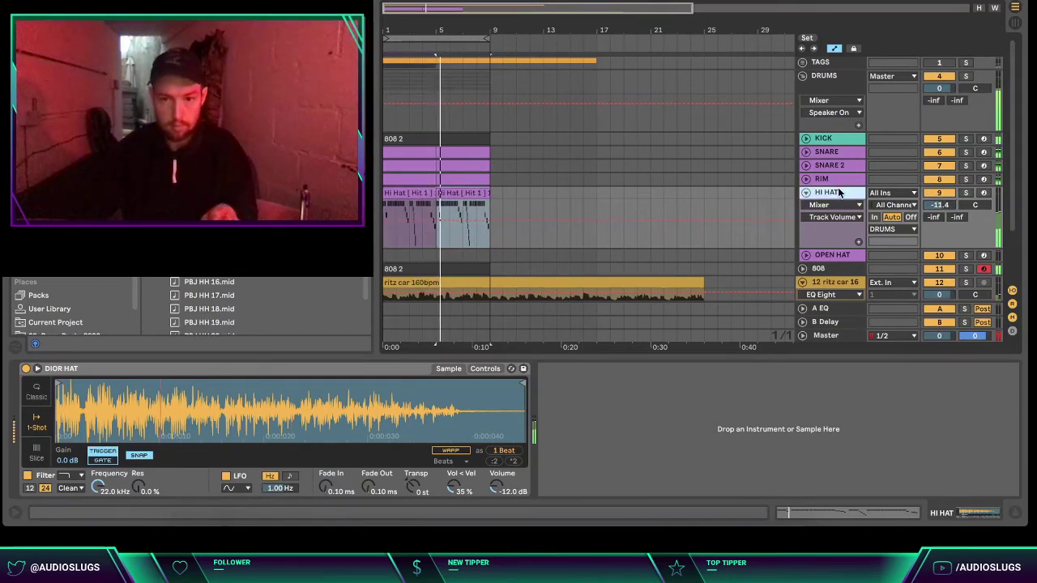
key("Left")
key("Down")
key("Right")
left_click(450, 243)
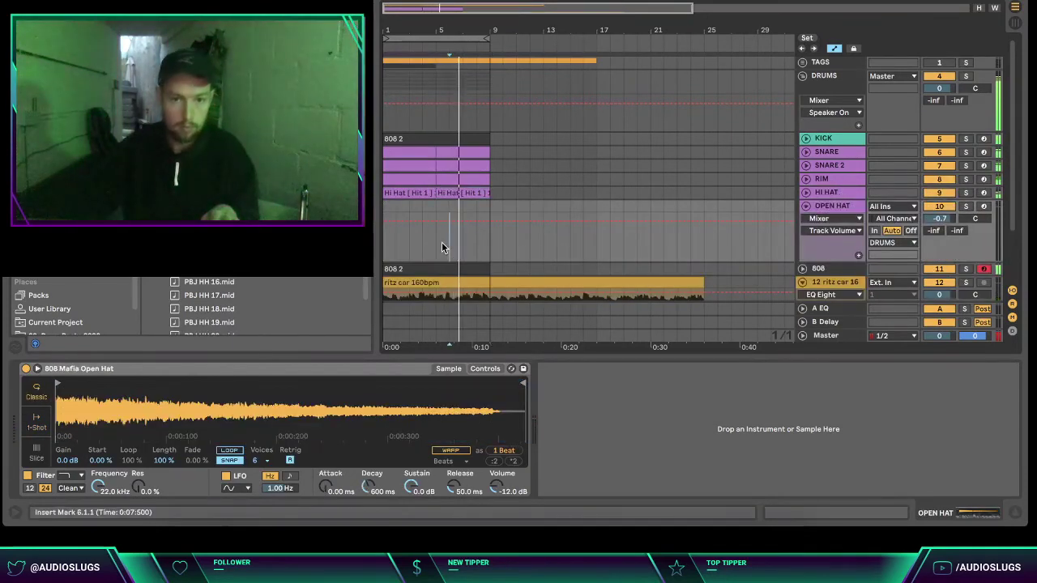
left_click_drag(436, 242, 378, 205)
key("ctrl+shift+m")
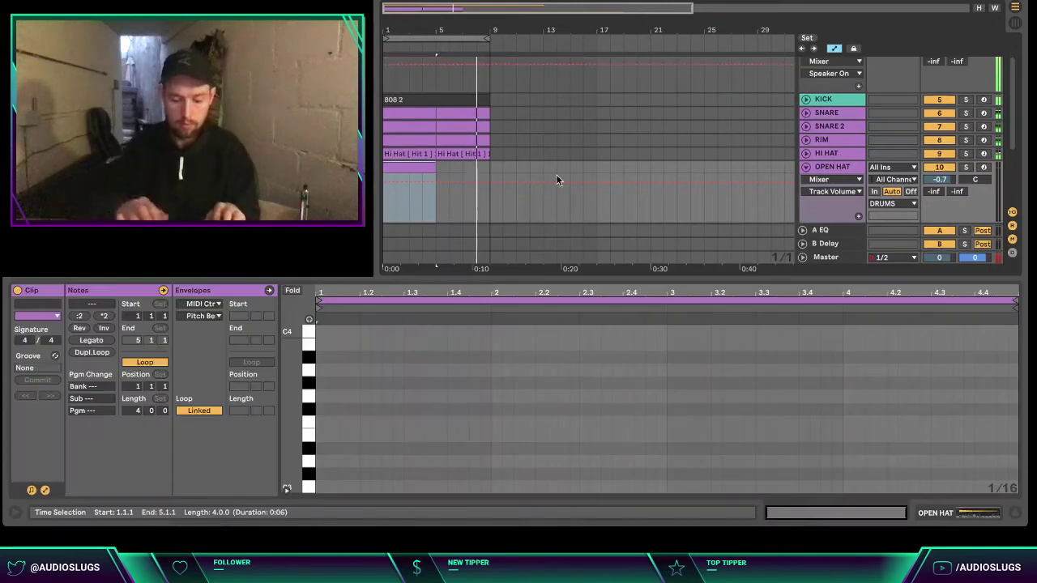
- Add C3 notes at 1.2 and 2.4 in the OPEN HAT clip
double_click(364, 487)
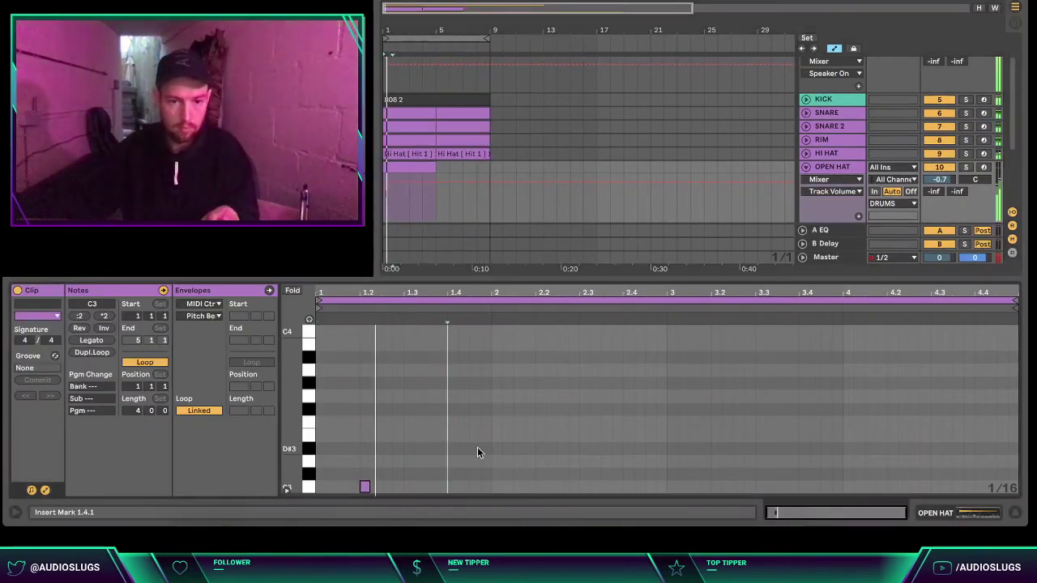
left_click(601, 451)
double_click(628, 486)
left_click(657, 428)
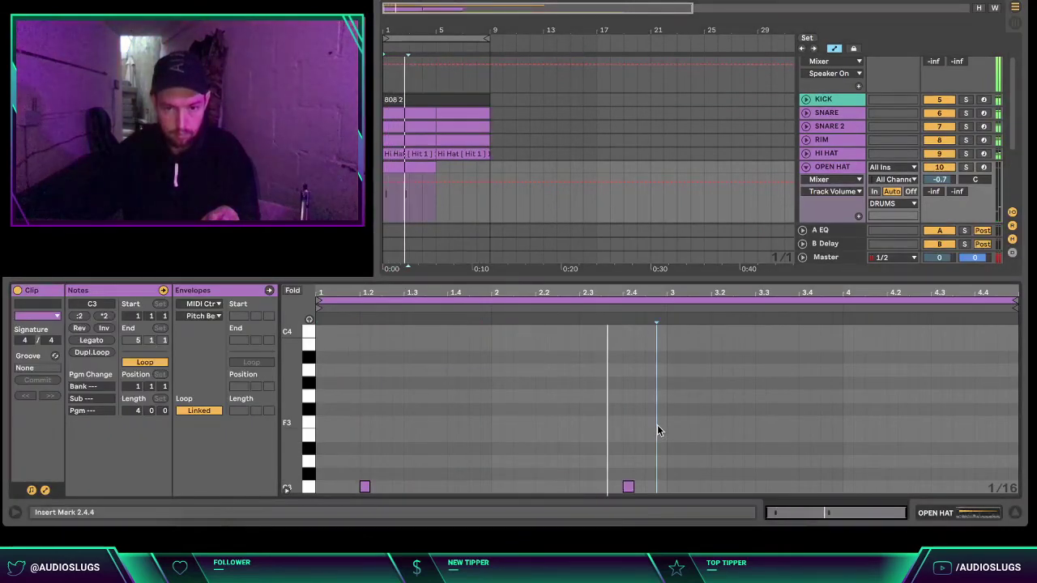
- Duplicate the first two bars of the OPEN HAT clip to fill eight bars and set the track volume to -1.7 dB
left_click_drag(409, 208, 382, 205)
key("ctrl+d")
key("ctrl+d")
key("ctrl+d")
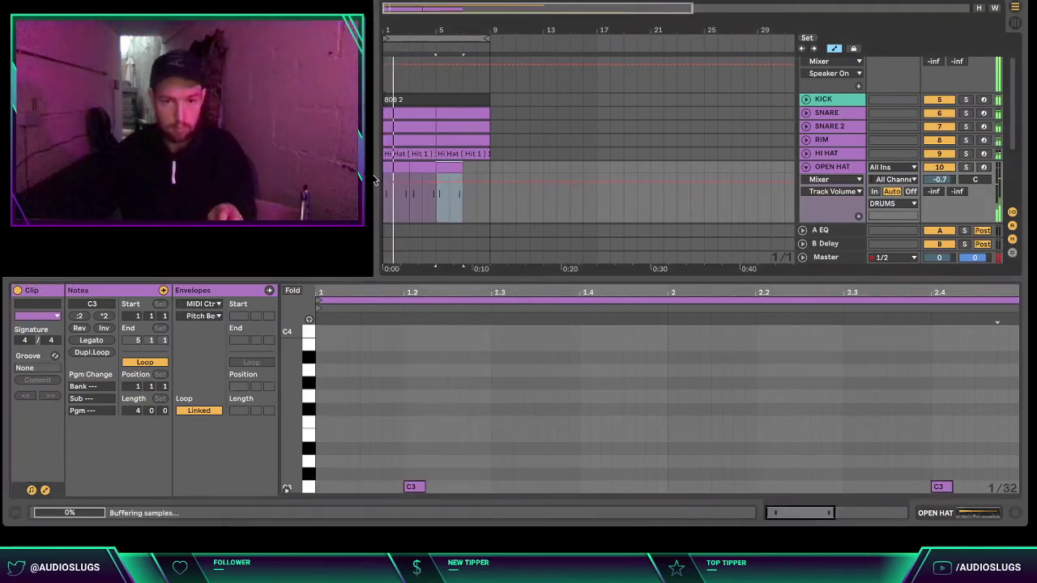
left_click(839, 167)
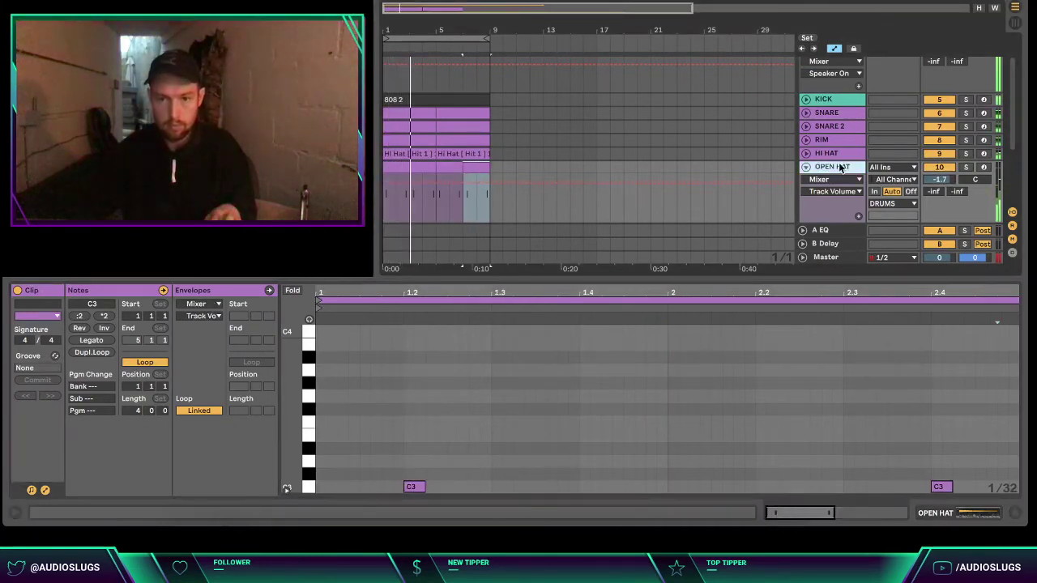
- Collapse the OPEN HAT track and turn off the automation display in the arrangement
key("Left")
key("Up")
key("Up")
key("Up")
key("Up")
key("Up")
key("Up")
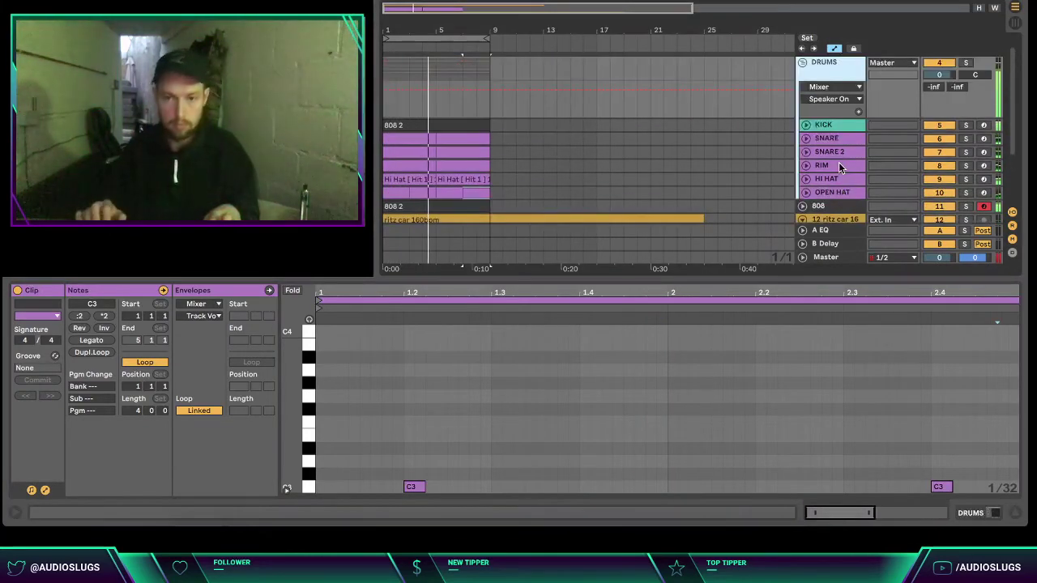
key("Down")
key("Down")
key("Down")
key("Down")
key("Down")
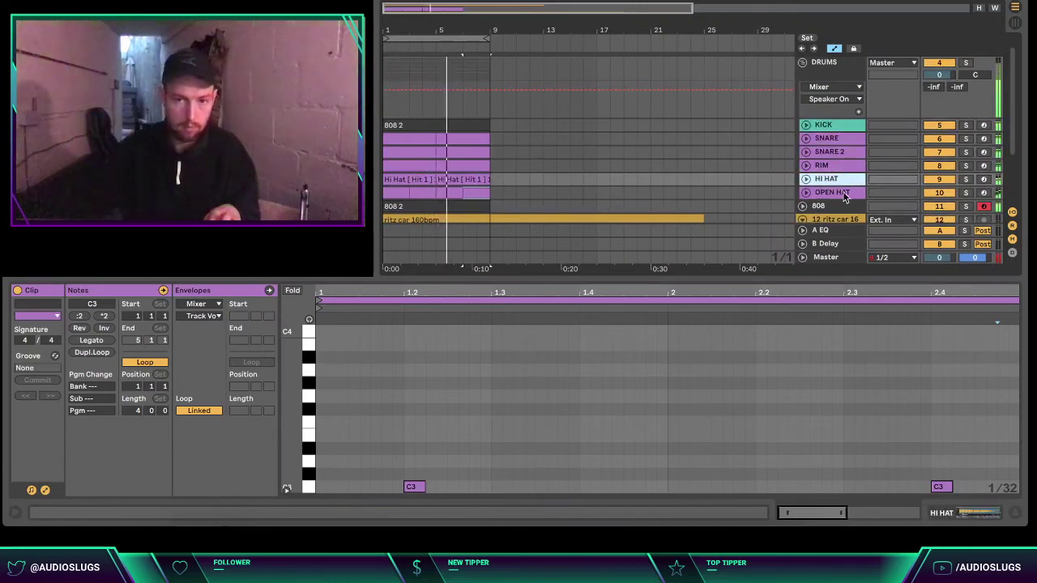
key("Down")
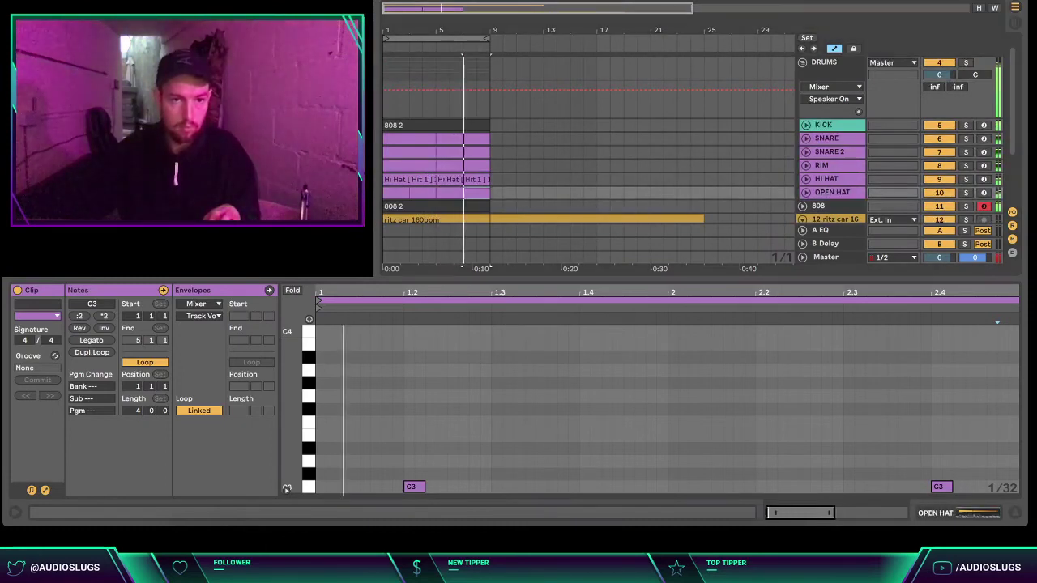
key("a")
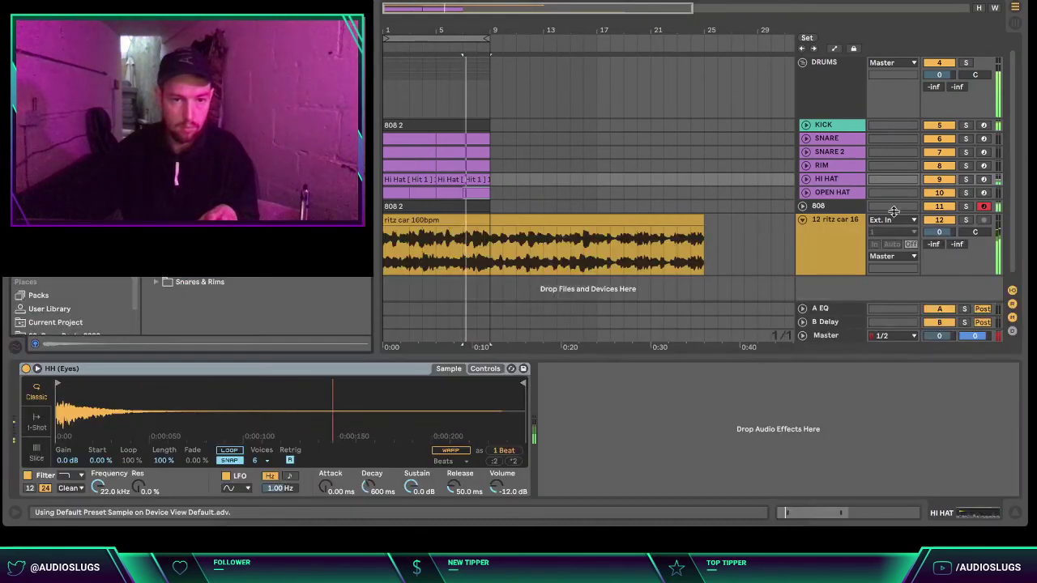
- Expand the HI HAT track, set its volume to -0.3 dB and collapse it again
left_click(807, 179)
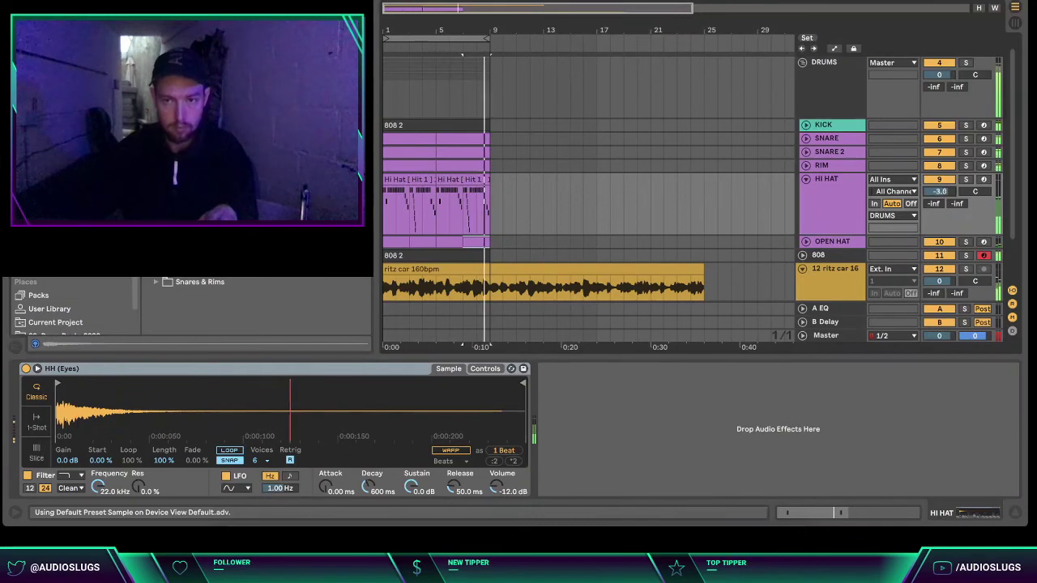
left_click_drag(939, 192, 939, 199)
left_click(849, 181)
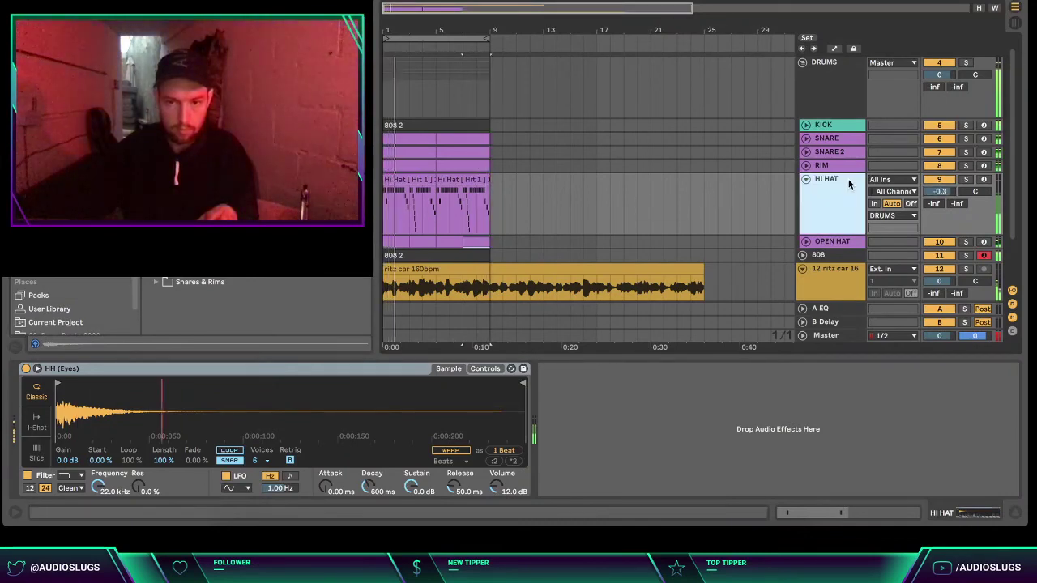
key("Left")
- Fold the DRUMS group and collapse the ritz car loop track
key("Down")
key("Up")
key("Up")
key("Up")
key("Up")
key("Up")
key("Up")
key("Left")
key("Down")
key("Down")
key("Up")
key("Down")
key("Down")
key("Up")
key("Left")
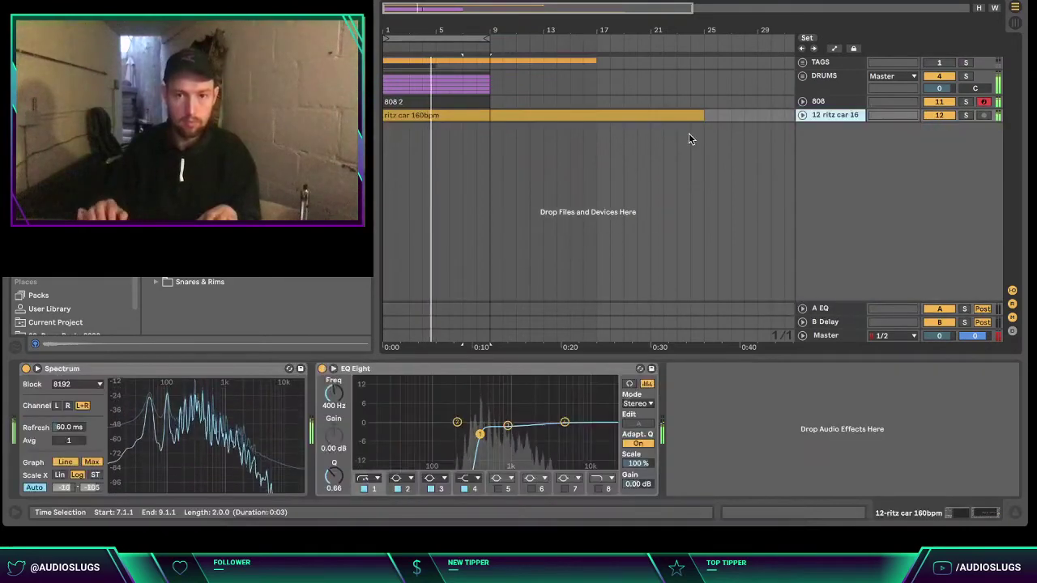
- Look through the flute samples in the winds folder and add an empty Simpler on a new MIDI track
key("ctrl+f")
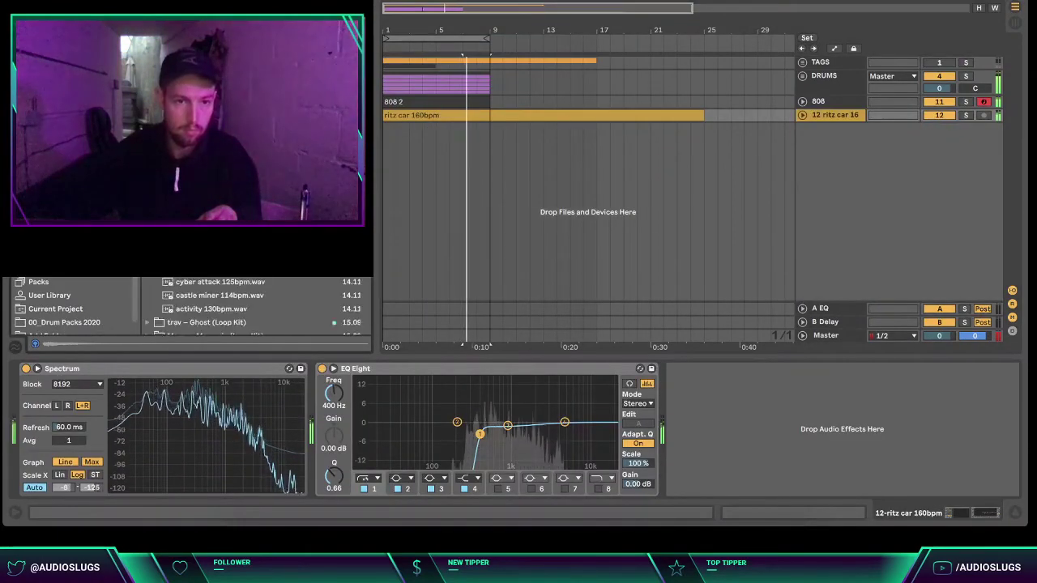
left_click(194, 259)
scroll(236, 294, "down", 2)
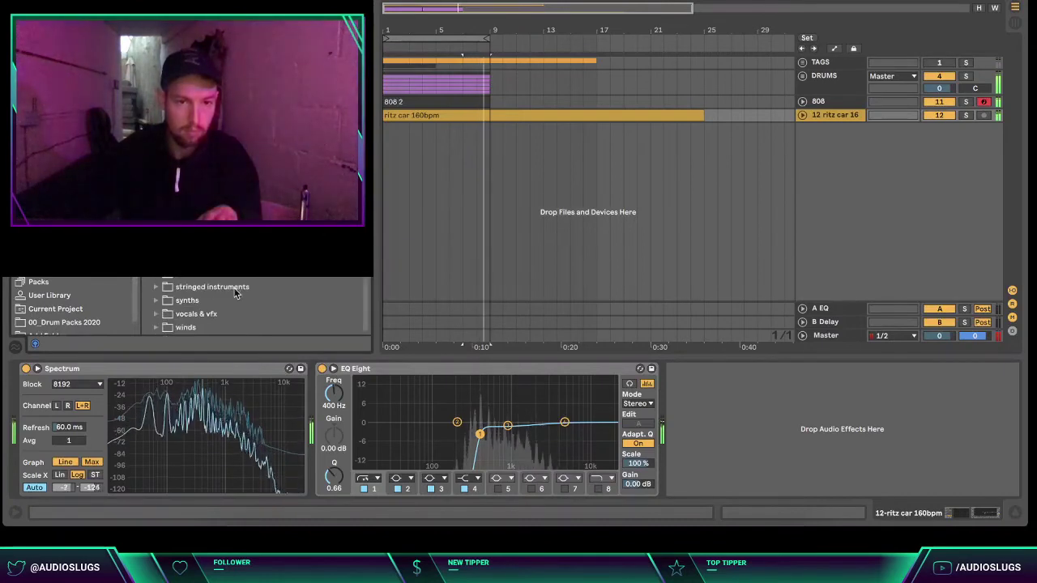
left_click(190, 327)
scroll(190, 324, "down", 5)
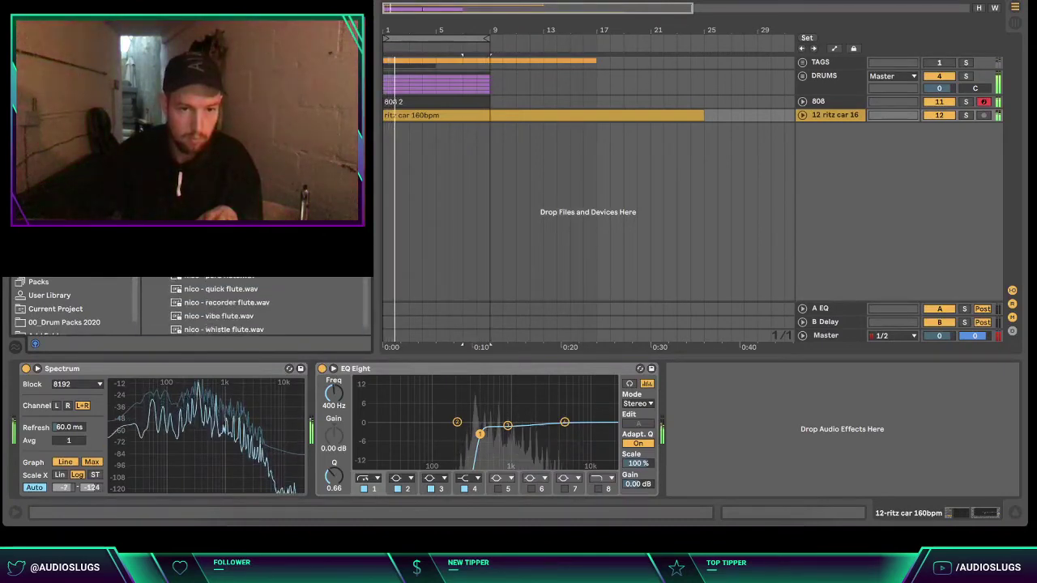
left_click_drag(195, 174, 418, 170)
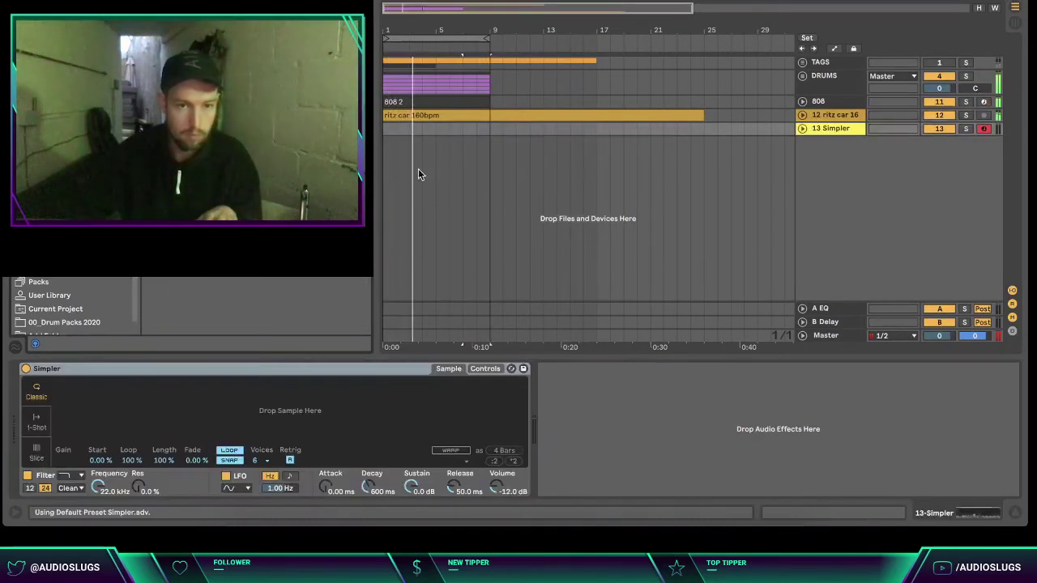
- Audition the nico flute samples, load the peru flute into Simpler and play it over the beat
scroll(243, 302, "up", 15)
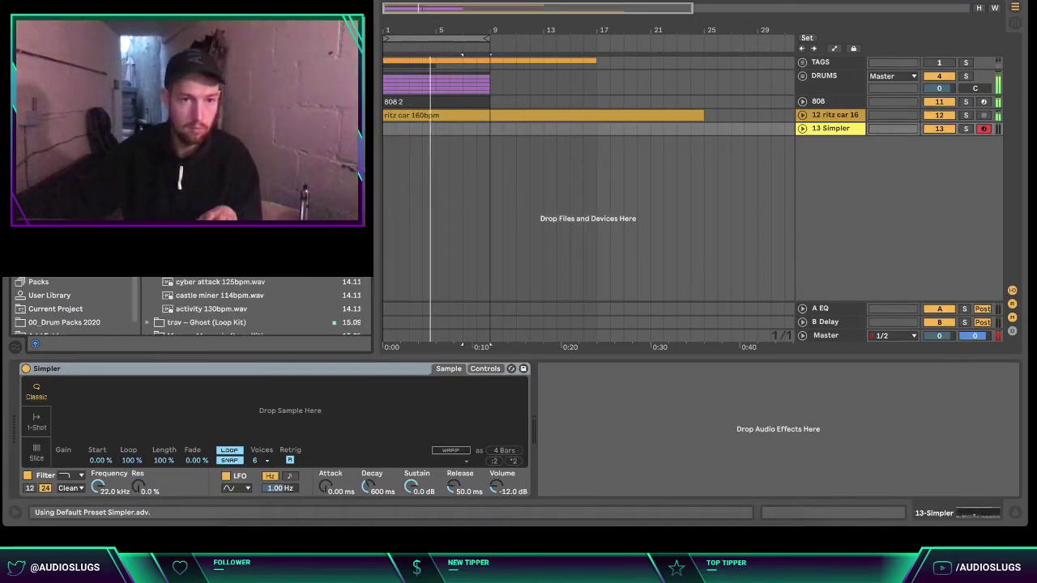
scroll(227, 302, "down", 10)
left_click(226, 264)
left_click(226, 278)
left_click(227, 291)
left_click(217, 265)
left_click(212, 277)
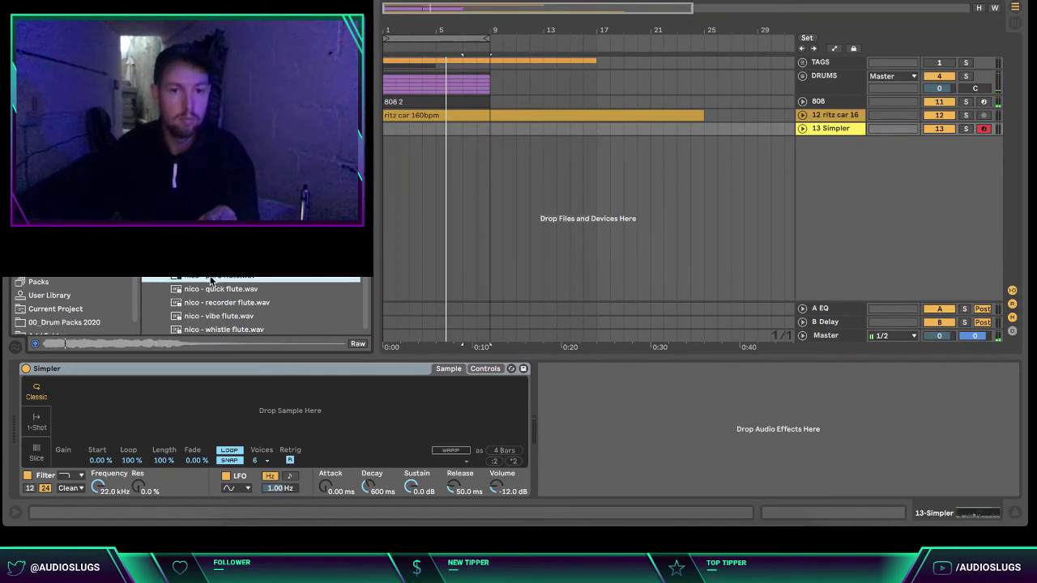
left_click_drag(241, 399, 243, 401)
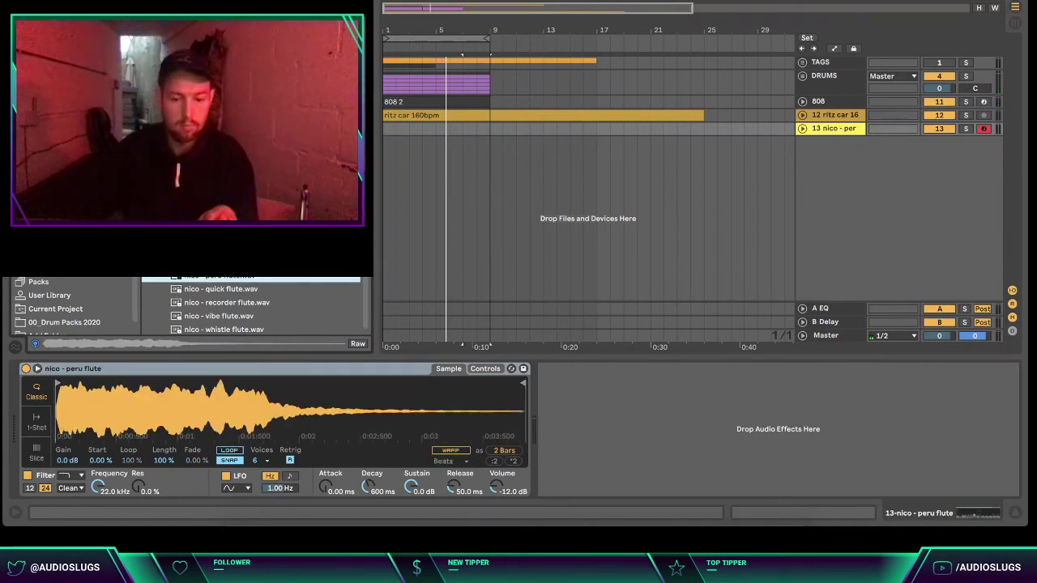
key("space")
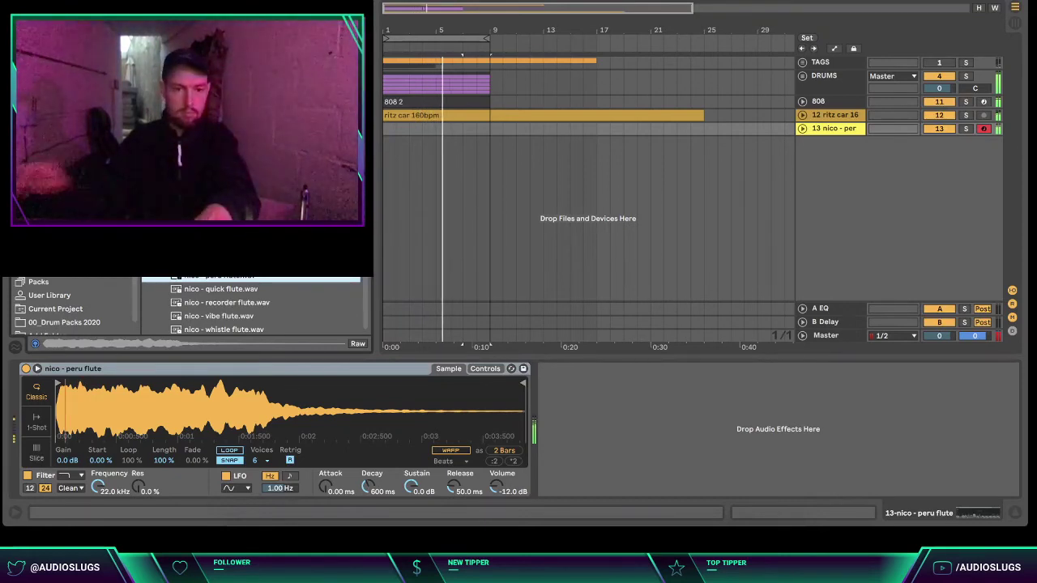
- Swap Simpler's sample to the narco flute and on to the evian flute, and record an eight-bar flute melody from bar 1
key("Up")
key("Return")
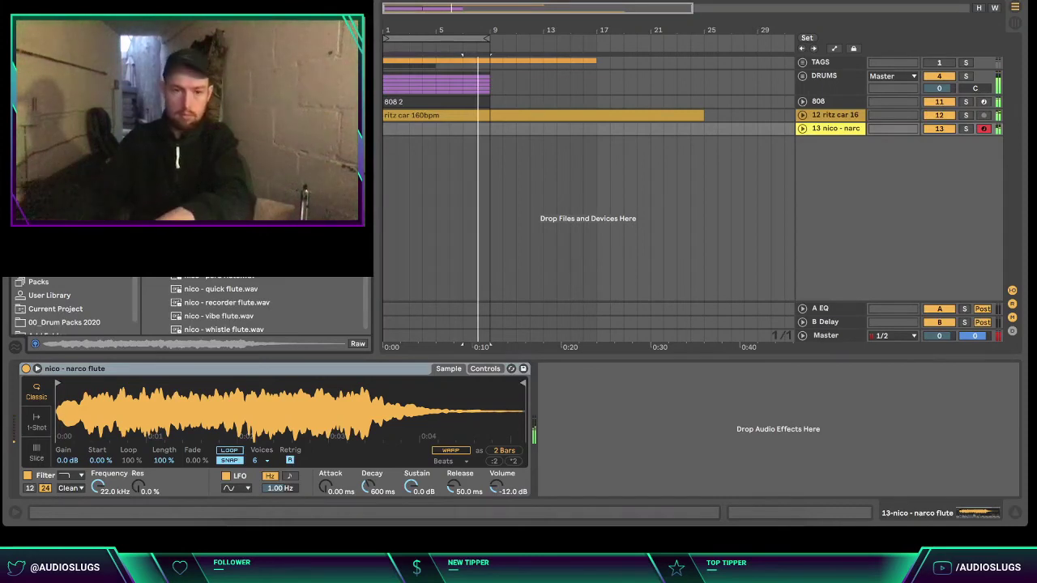
key("Up")
key("Return")
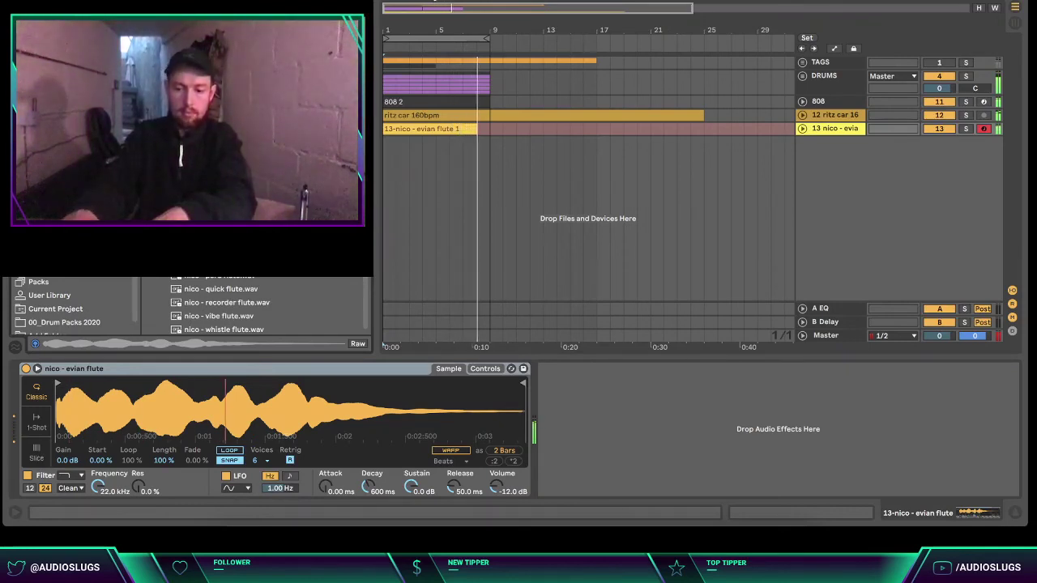
key("space")
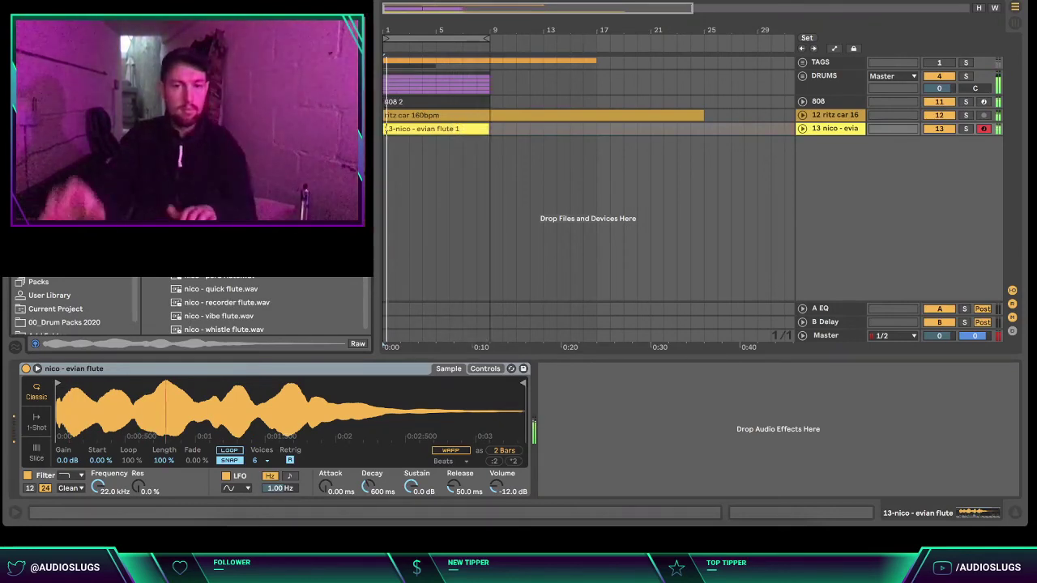
- Open the recorded flute clip with all notes selected, expand its track and set the track volume to -7.3 dB
left_click(419, 130)
key("ctrl+a")
key("space")
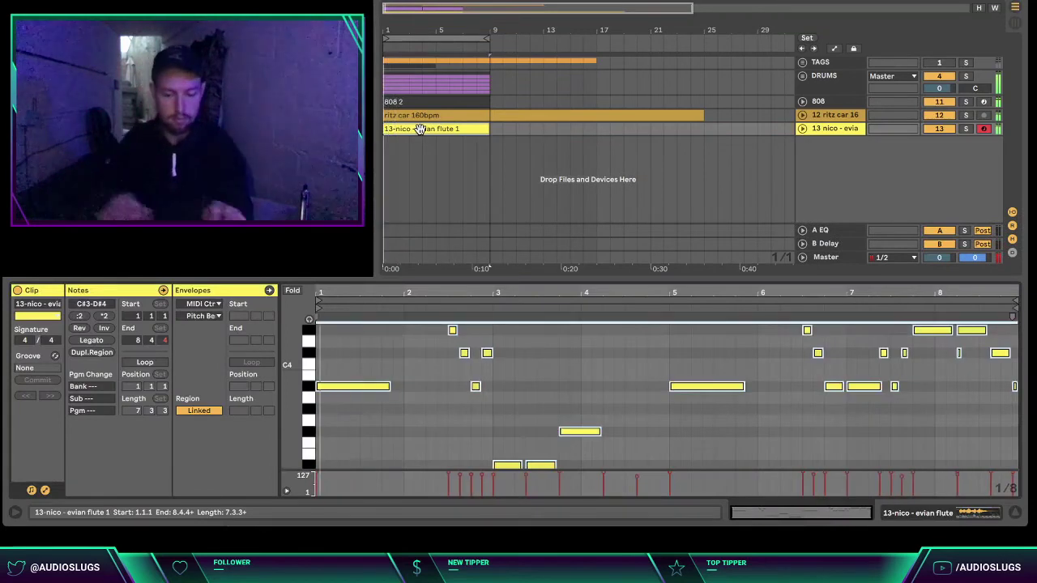
left_click(802, 128)
mouse_move(940, 141)
left_mouse_down()
mouse_move(939, 162)
mouse_move(940, 138)
left_mouse_up()
left_click(821, 144)
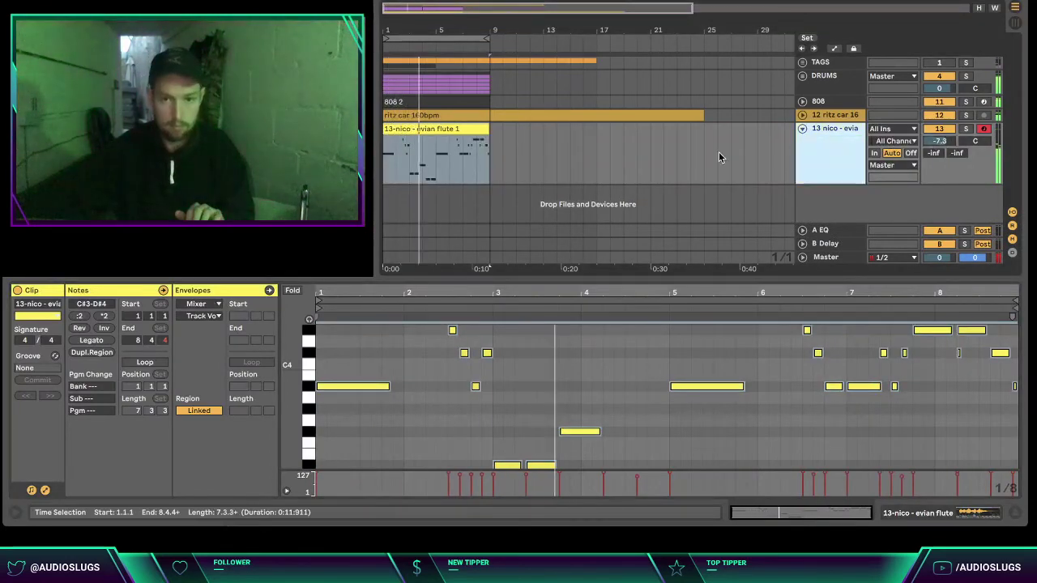
- Raise the flute note at 3.4 by four semitones to A#3
left_click(581, 431)
key("Up")
key("Up")
key("Up")
key("Up")
left_click(625, 429)
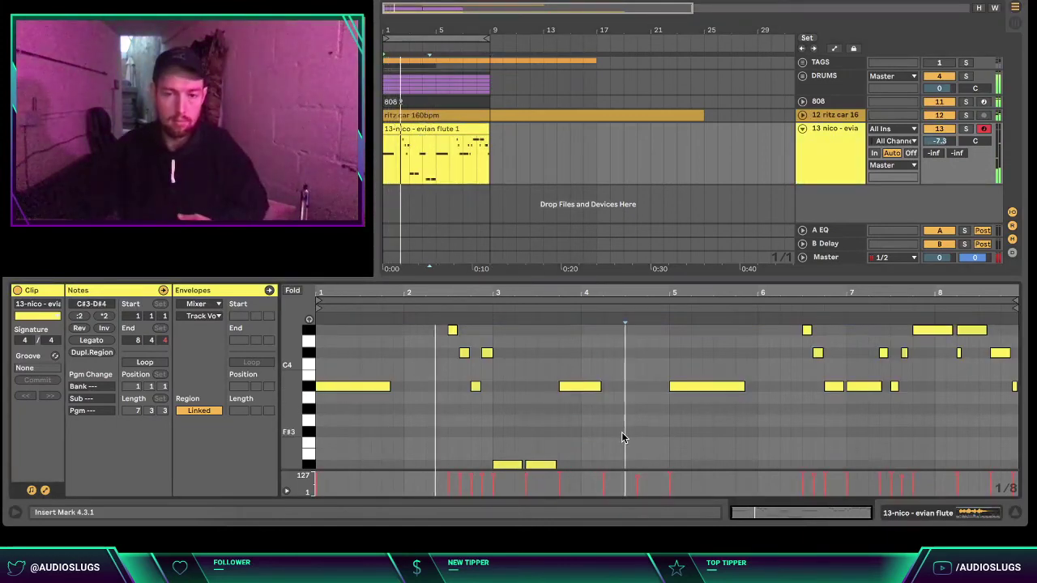
scroll(629, 427, "up", 2)
scroll(627, 427, "down", 2)
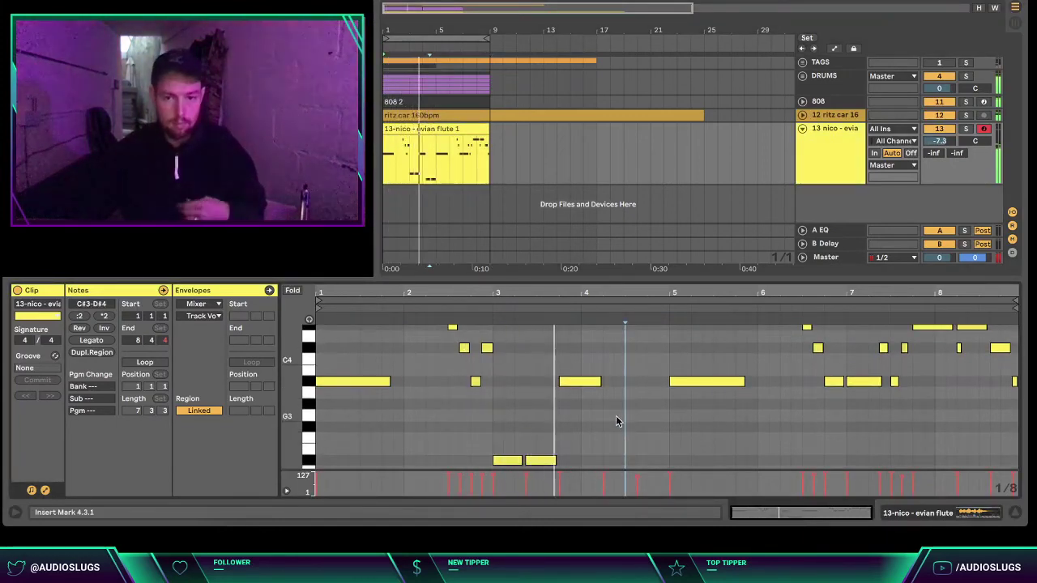
- Raise the A#3 note at 3.4 by three more semitones to C#4 and restart playback
left_click(587, 381)
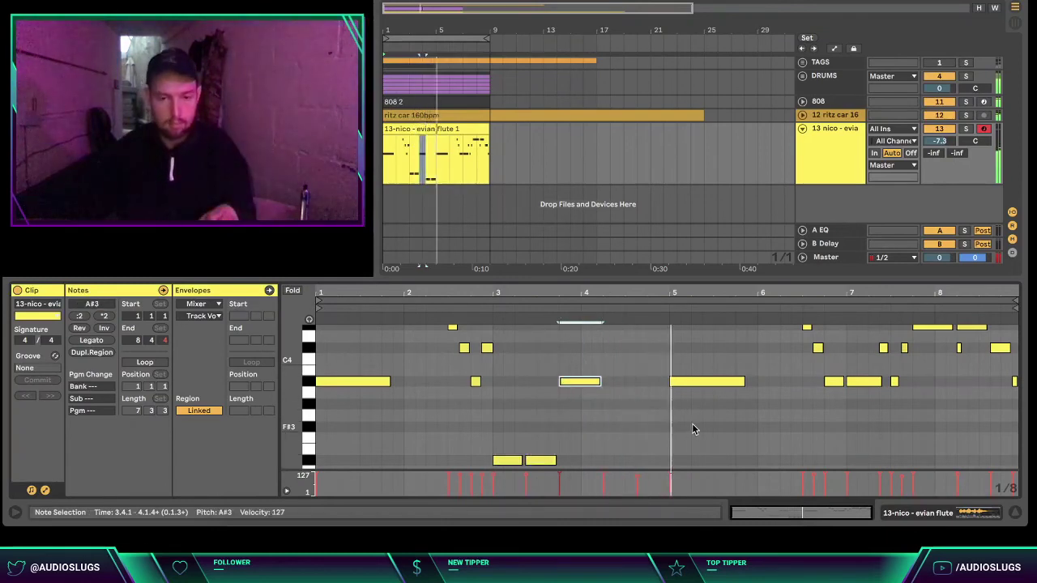
left_click(791, 407)
left_click(589, 381)
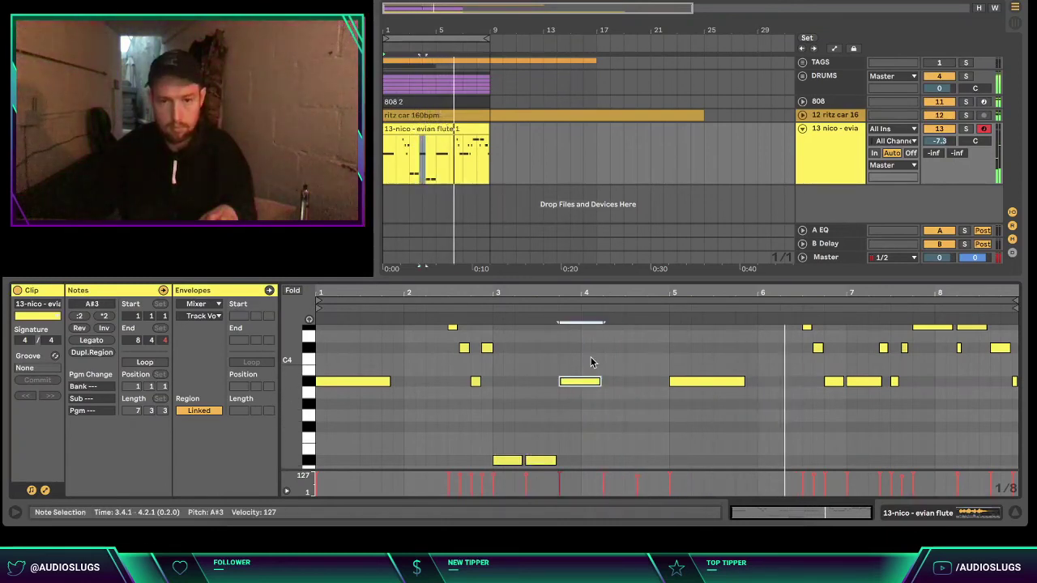
key("Up")
key("Up")
key("Up")
key("space")
key("space")
- Apply Legato to all notes in the flute clip and delete the overlapping C#4 note at 8.2
key("ctrl+a")
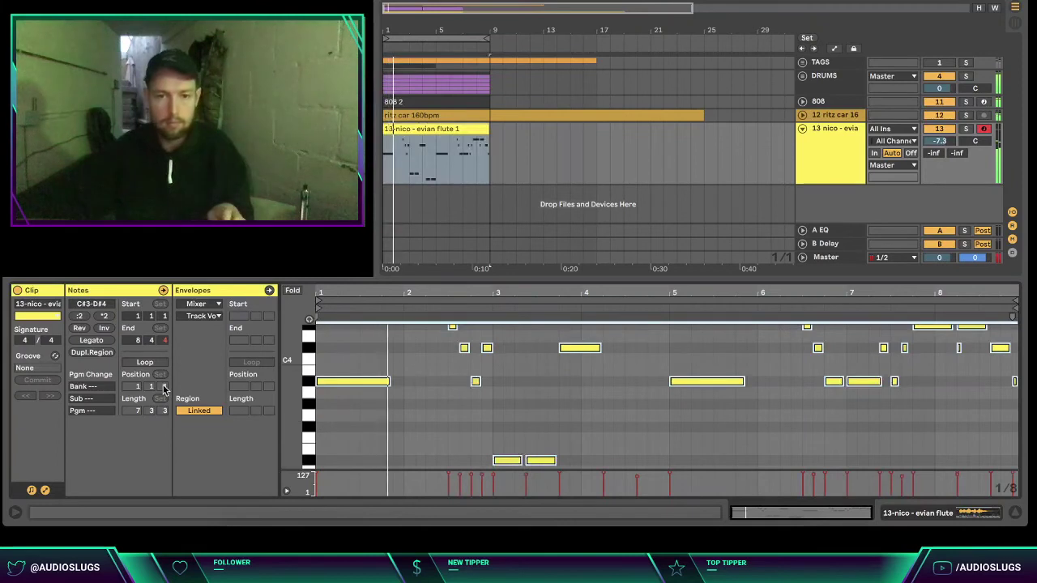
left_click(90, 341)
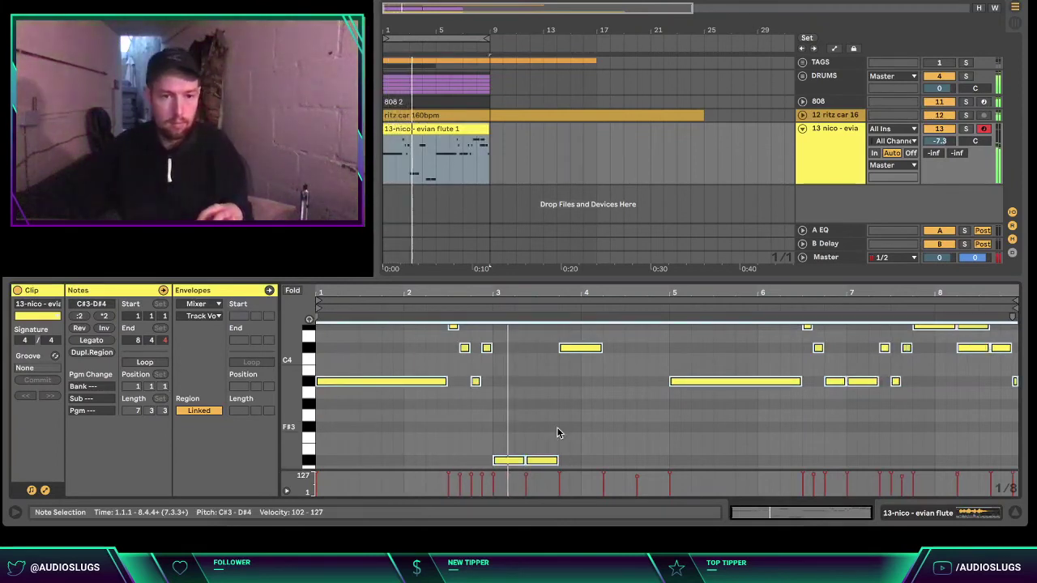
left_click(602, 413)
left_click(724, 433)
scroll(951, 446, "up", 2)
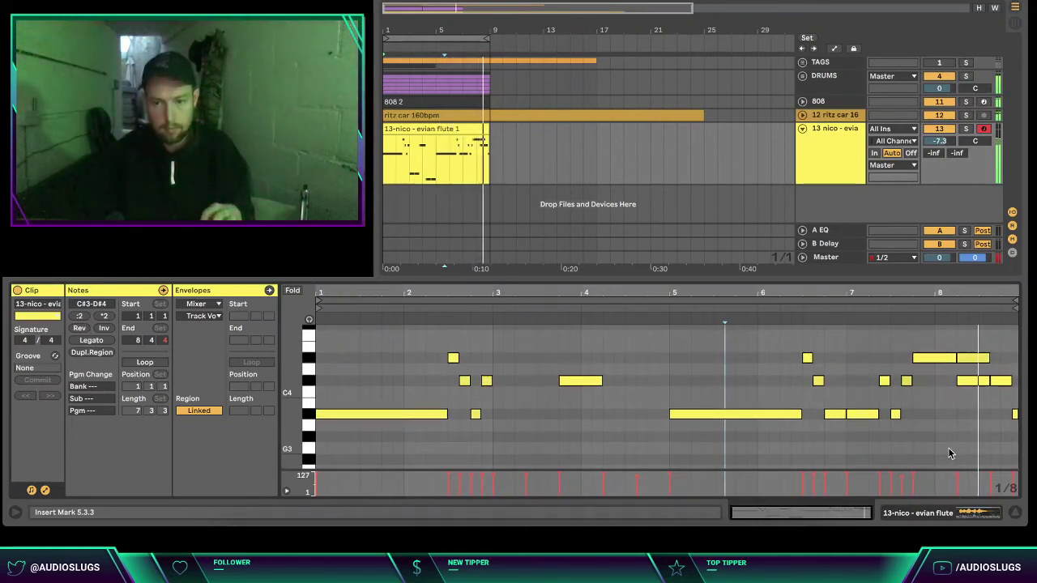
double_click(967, 383)
- Audition the colombia, clarinet and china flutes, try the clarinet flute in Simpler and set the track volume to -10.7 dB
key("ctrl+alt+b")
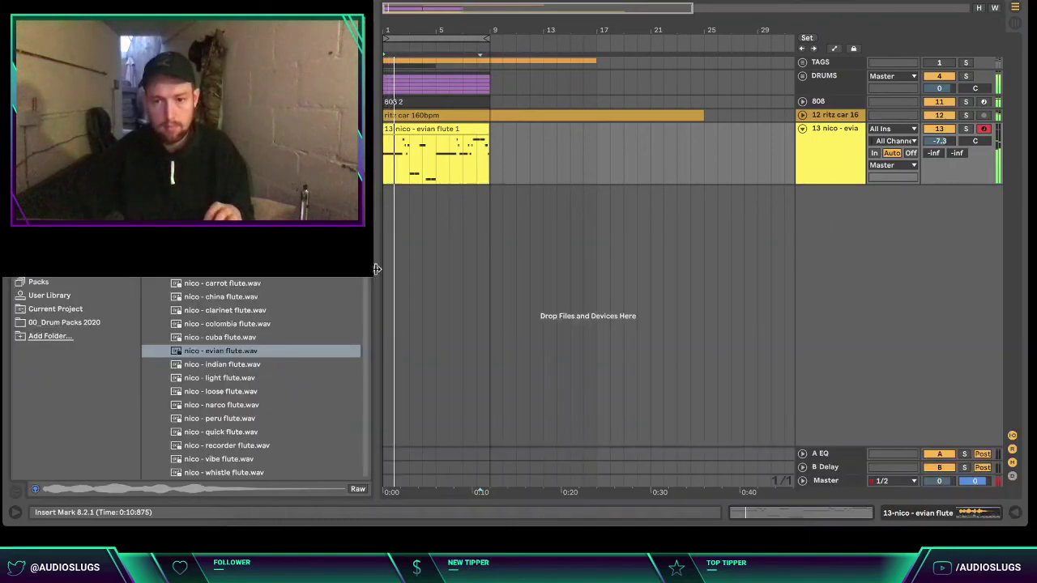
left_click(188, 324)
left_click(235, 312)
left_click(233, 298)
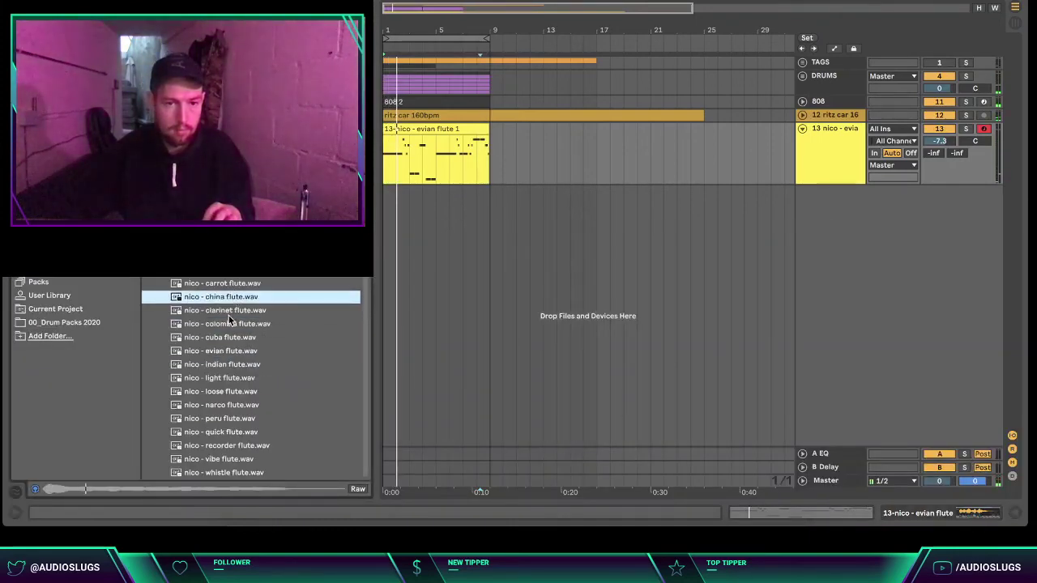
double_click(210, 311)
left_click_drag(939, 141, 937, 155)
- Audition the quick and recorder flutes and load nico - quick flute into Simpler
scroll(238, 285, "down", 5)
left_click(234, 288)
left_click(233, 301)
double_click(217, 287)
double_click(217, 287)
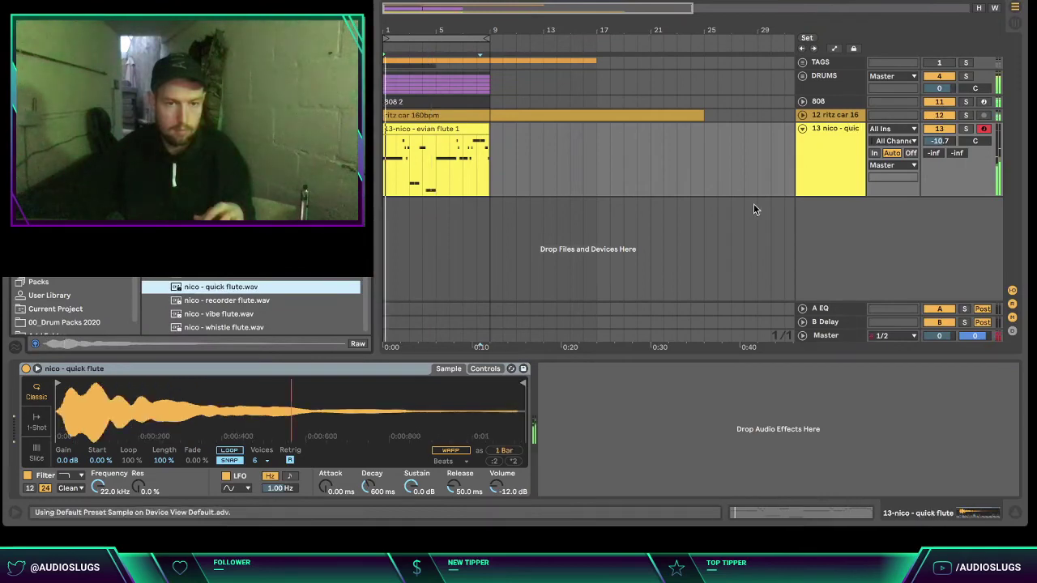
- Transpose all notes in the flute clip down one octave to the C#2–D#3 range and restart playback
double_click(424, 129)
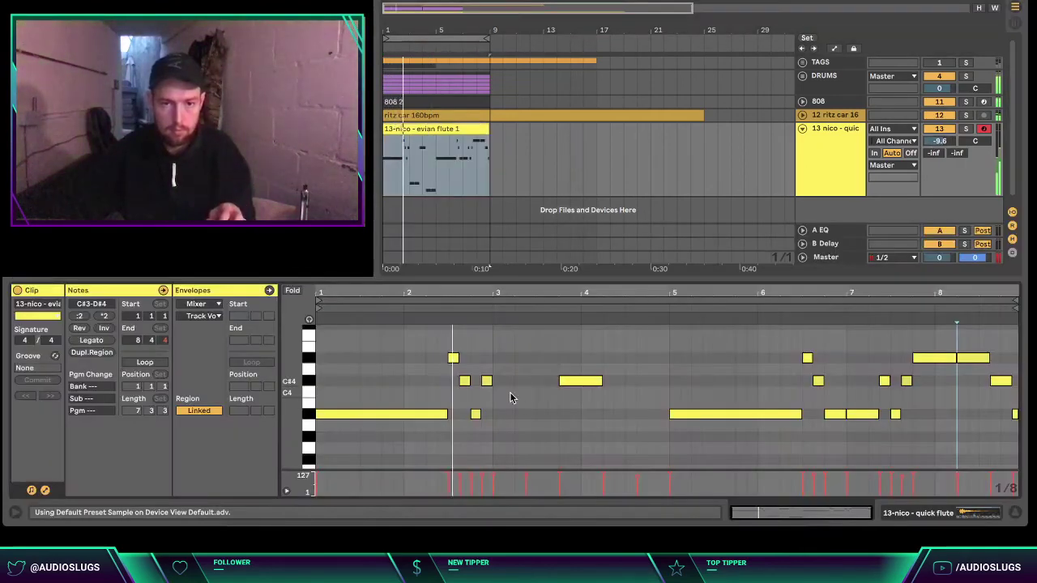
key("ctrl+a")
key("space")
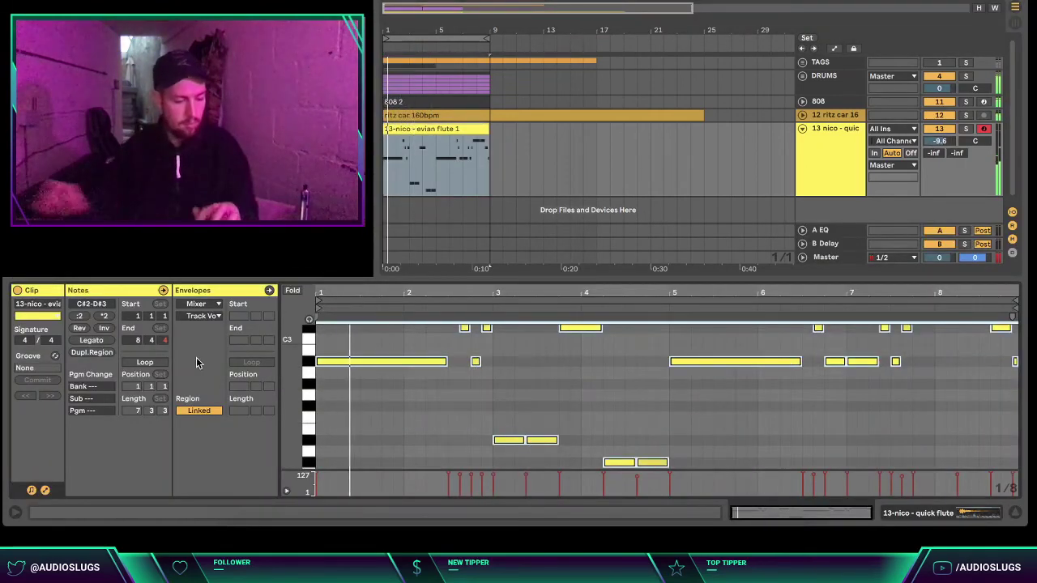
left_click(323, 373)
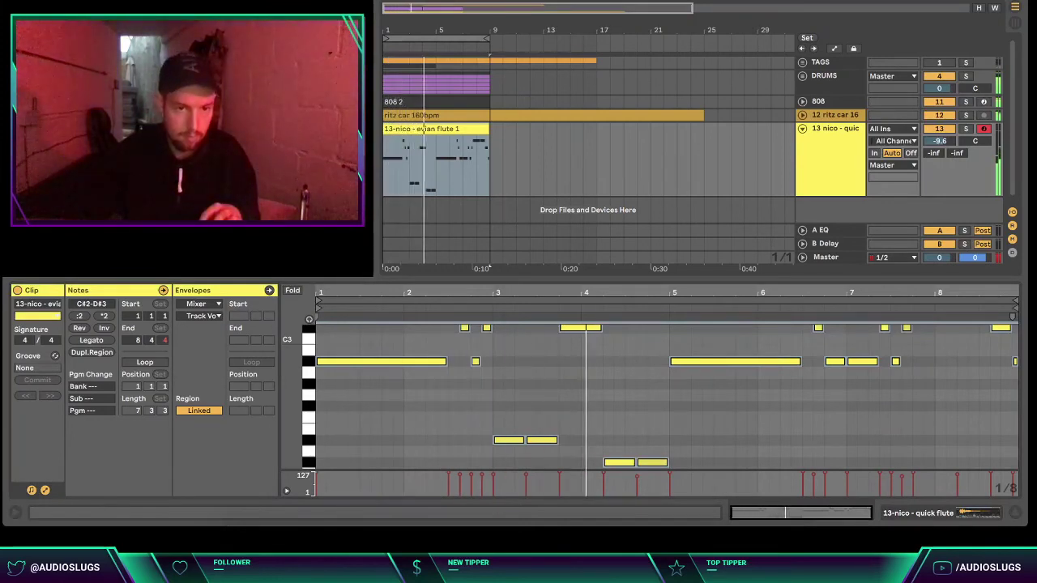
- Add a Ping Pong Delay synced to 4 at 32% dry/wet, set the flute track volume to -12.5 dB and collapse the track
double_click(180, 175)
left_click(618, 415)
left_click(776, 437)
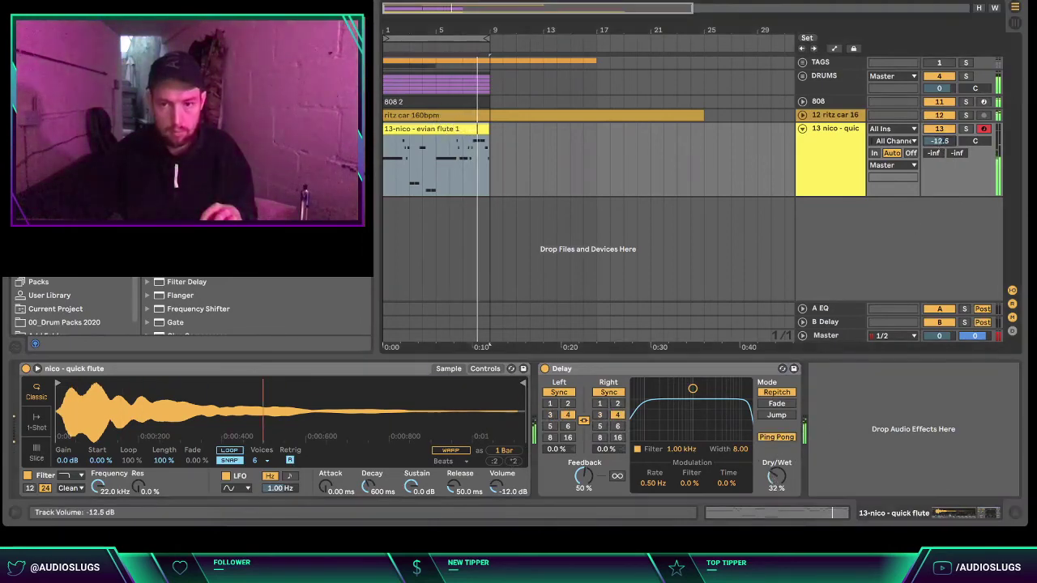
double_click(824, 147)
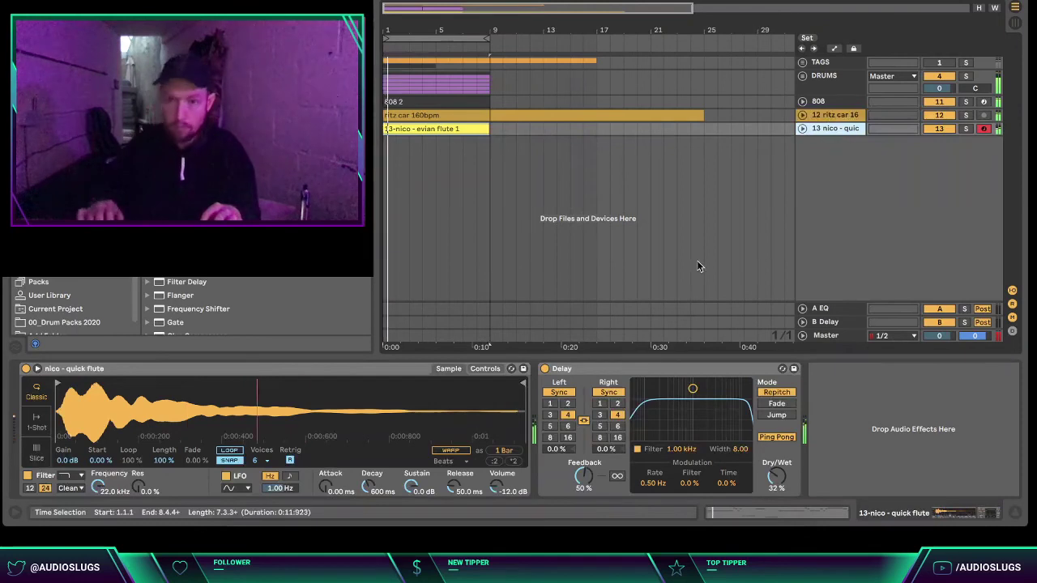
- Add Arcade on a new MIDI track and load the Absolute Silk kit from Your Stuff
key("super+f")
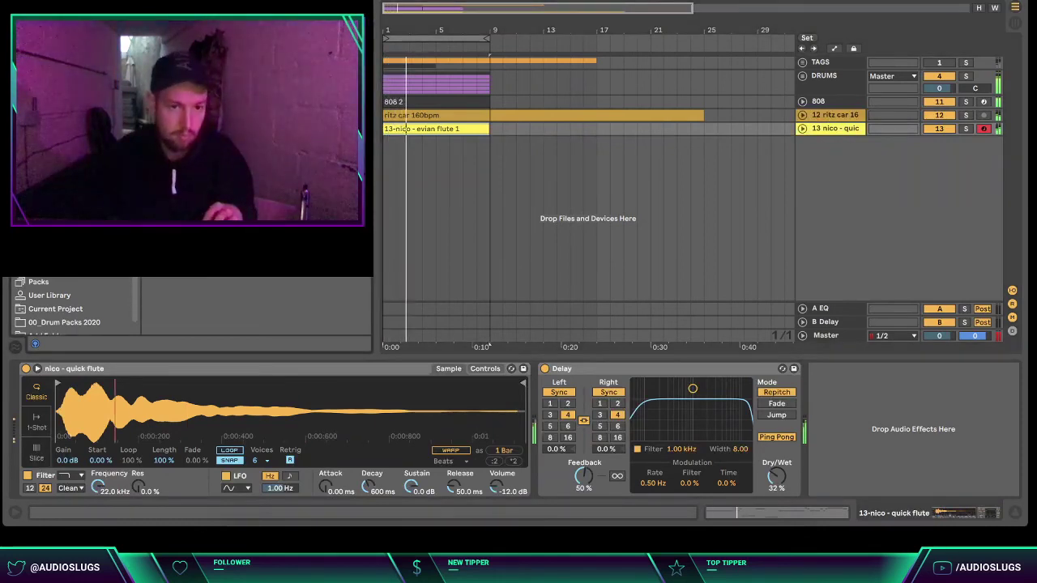
left_click_drag(424, 181, 416, 180)
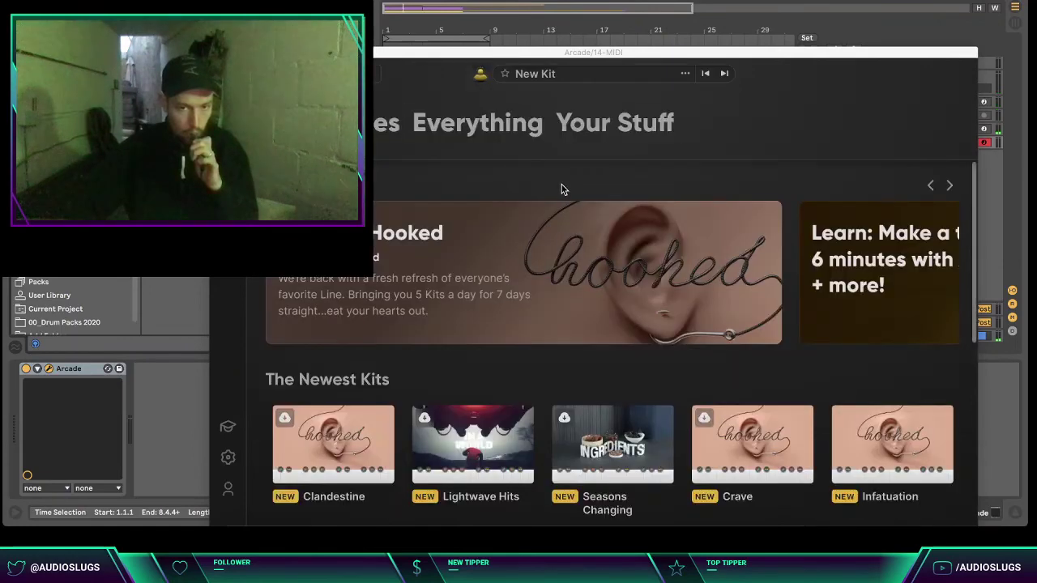
left_click(595, 130)
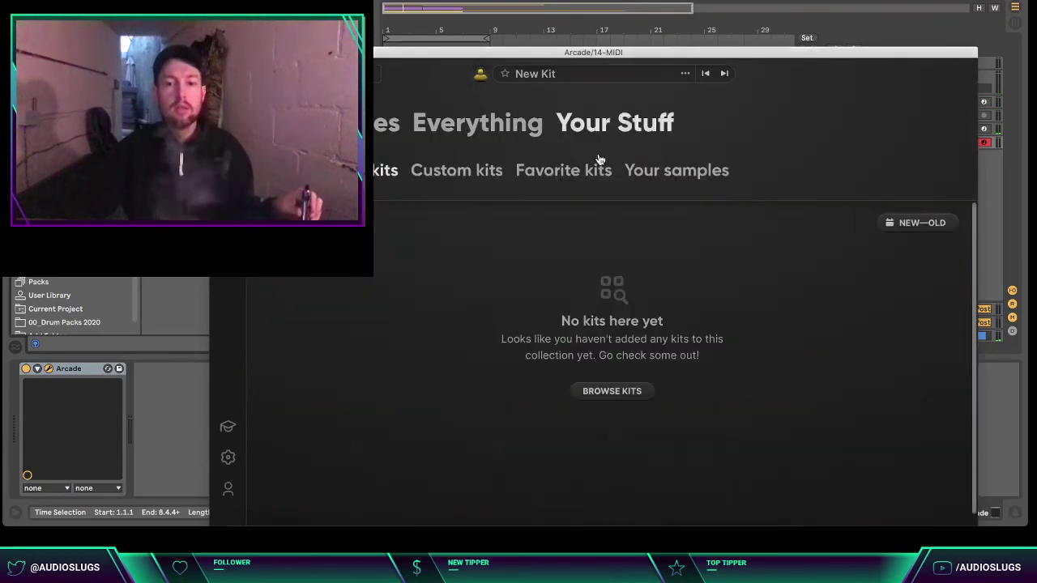
scroll(513, 343, "down", 5)
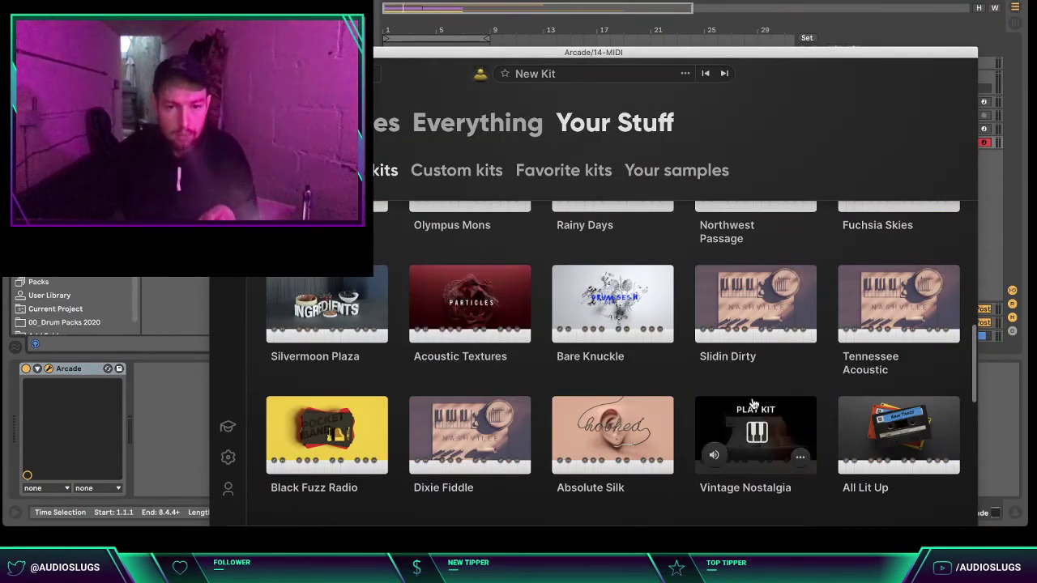
scroll(723, 405, "down", 5)
scroll(724, 405, "down", 5)
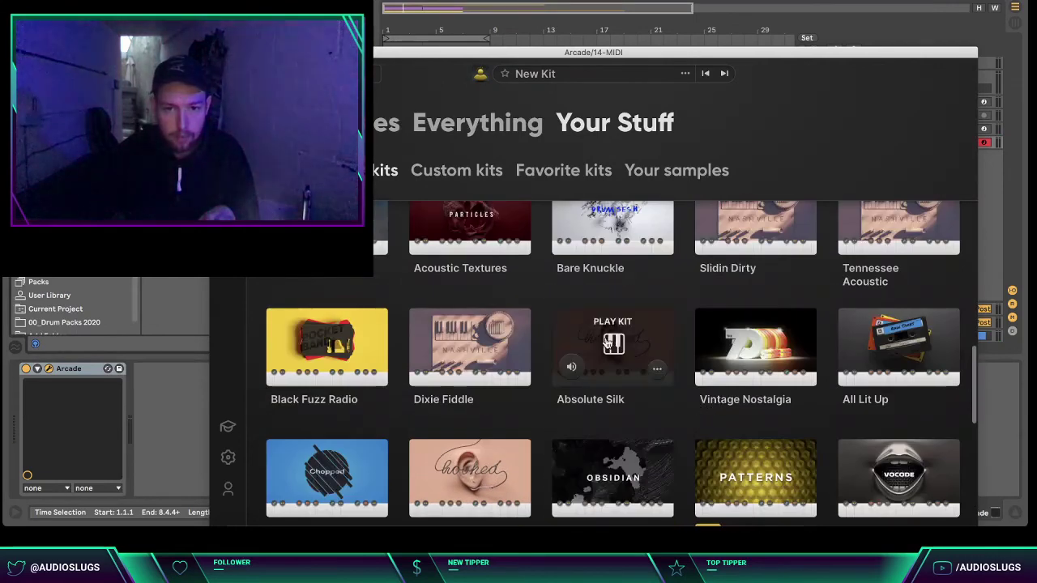
left_click(607, 342)
- Set Arcade's session key to C# Maj
left_click(903, 74)
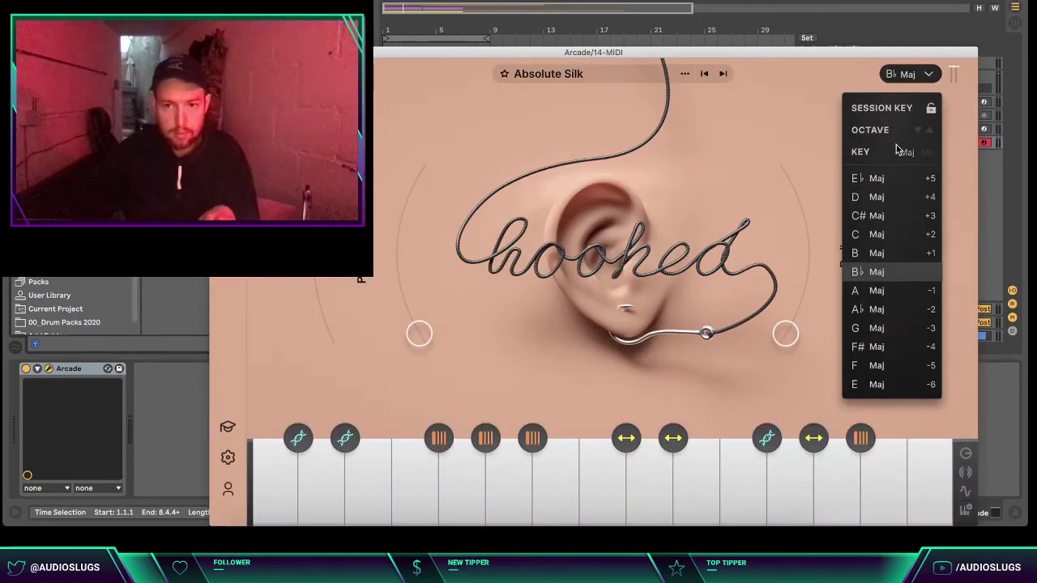
left_click(924, 154)
left_click(883, 216)
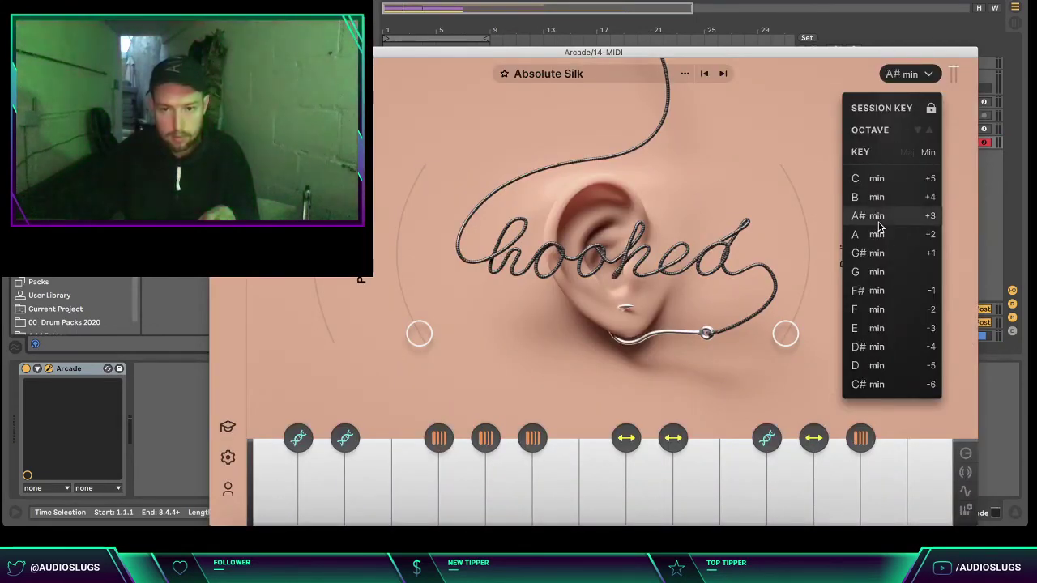
left_click(908, 153)
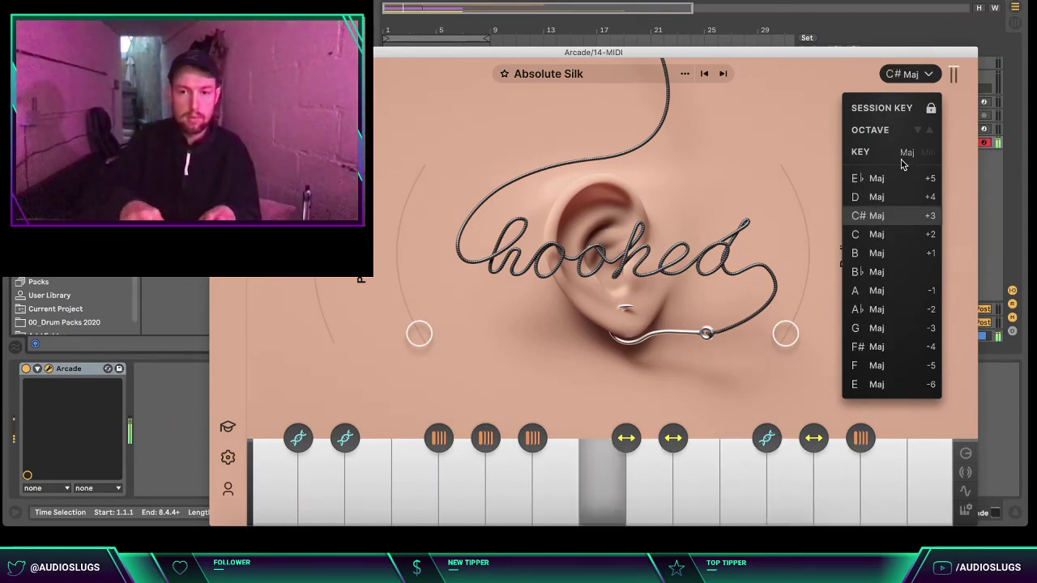
- Record a four-bar Absolute Silk phrase on the Arcade track, check the key setting and close the plugin
key("space")
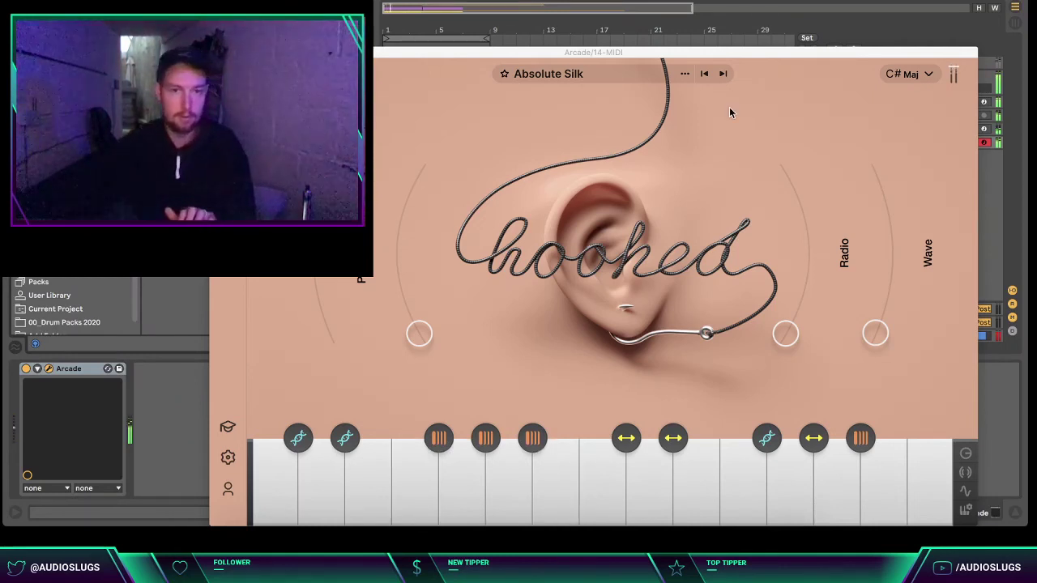
left_click(917, 76)
left_click(856, 157)
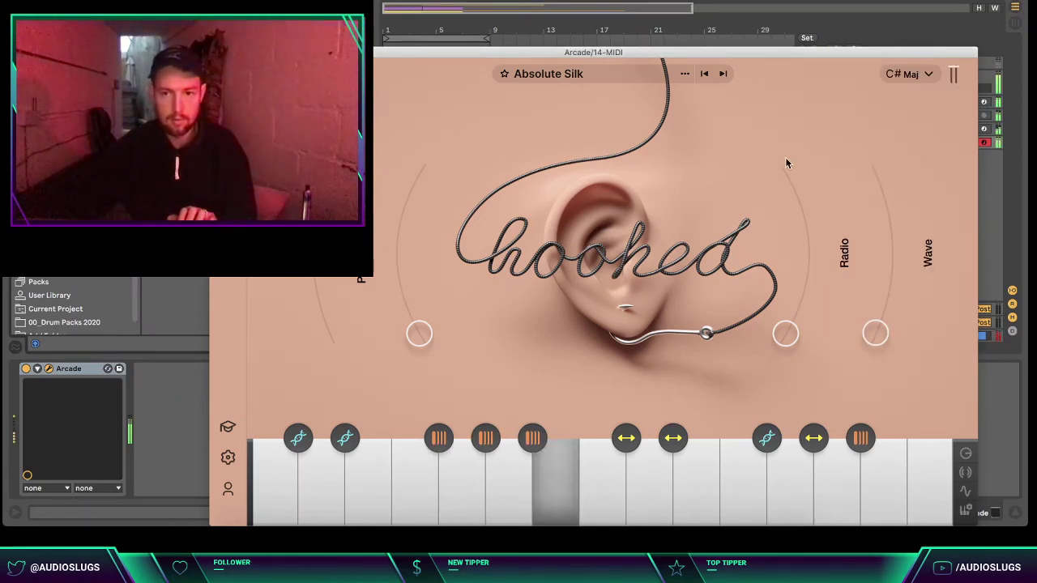
left_click(216, 52)
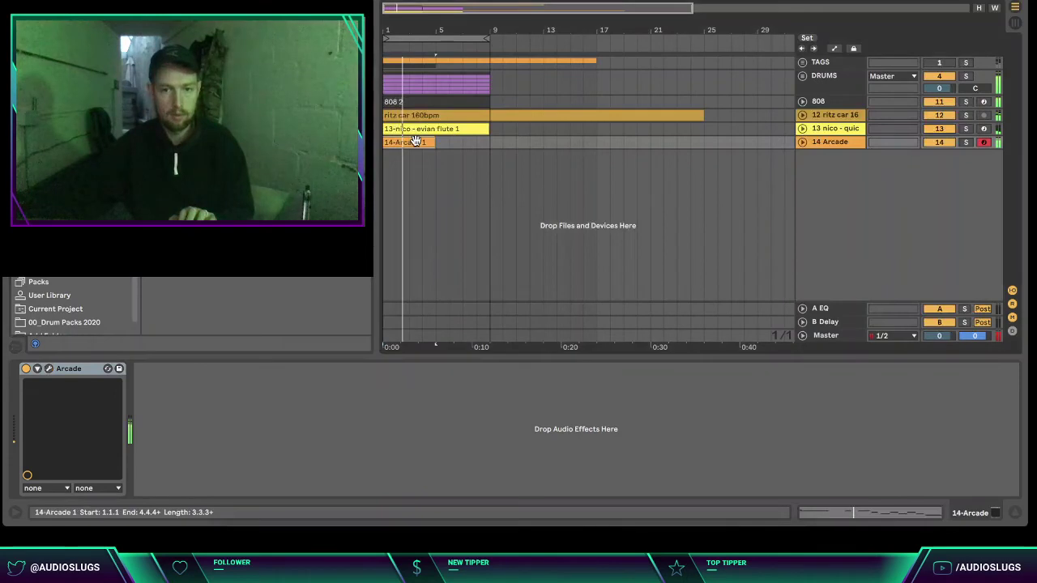
- Open the recorded Arcade clip, quantize all its notes and restart playback
double_click(415, 142)
key("ctrl+a")
key("ctrl+u")
key("space")
key("space")
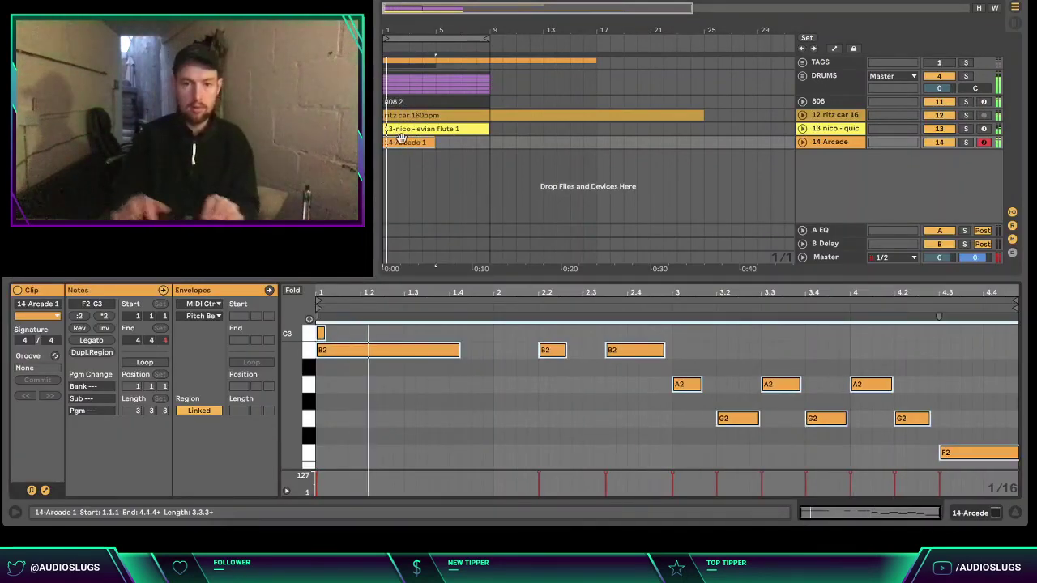
- Delete the short C3 note at the Arcade clip's start and duplicate the four-bar clip to bar 5
left_click(321, 333)
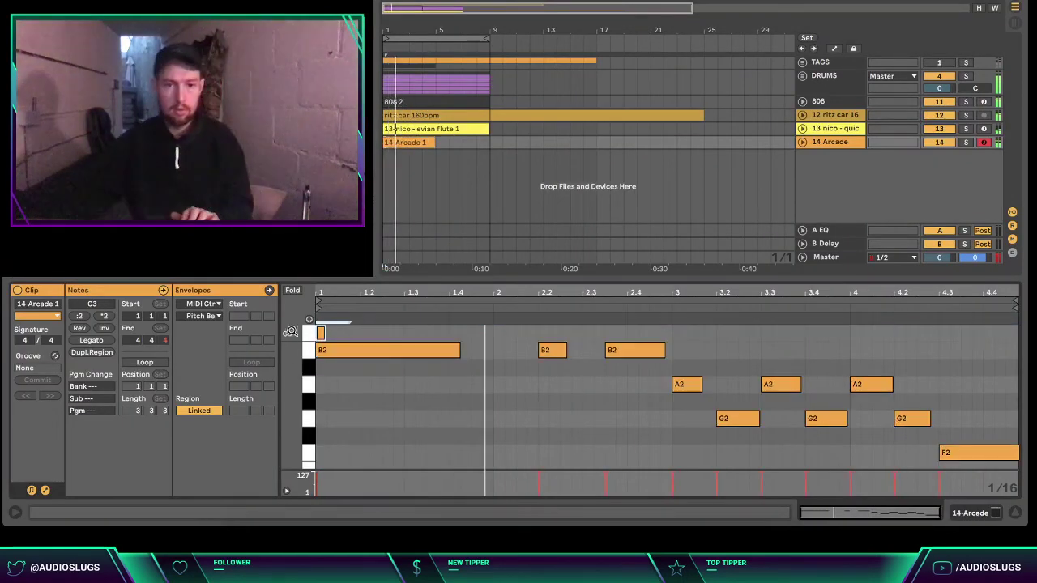
left_click(433, 144)
key("ctrl+e")
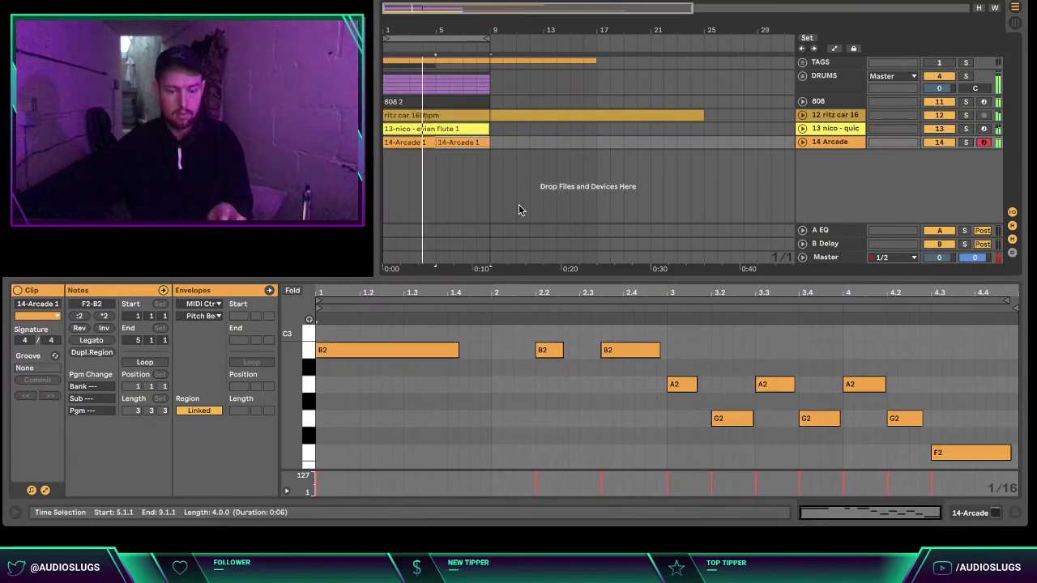
- Lower the Arcade track volume to -1.8 dB and review the plugin's octave and key options
left_click(804, 141)
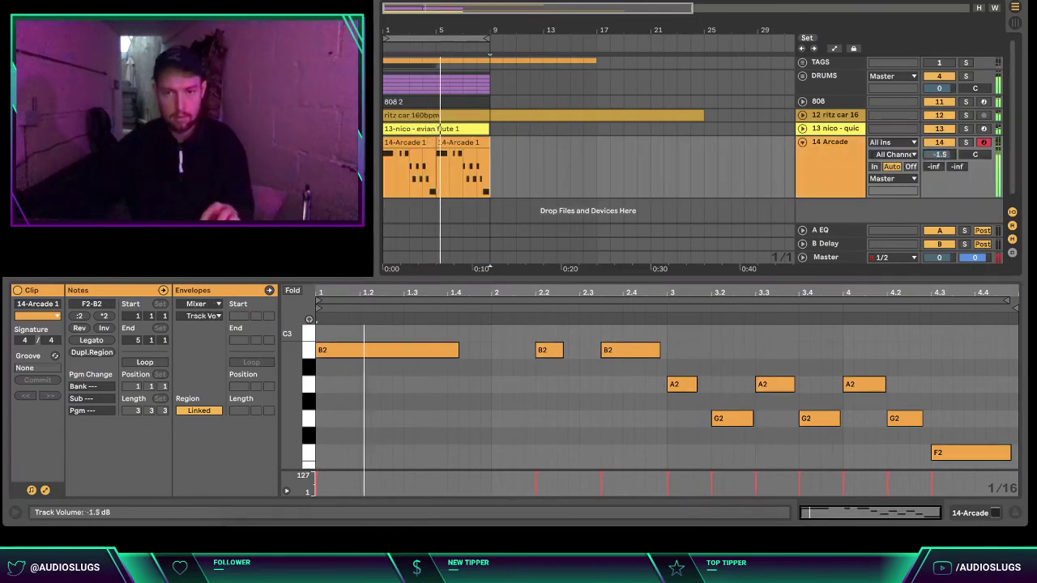
left_click(973, 517)
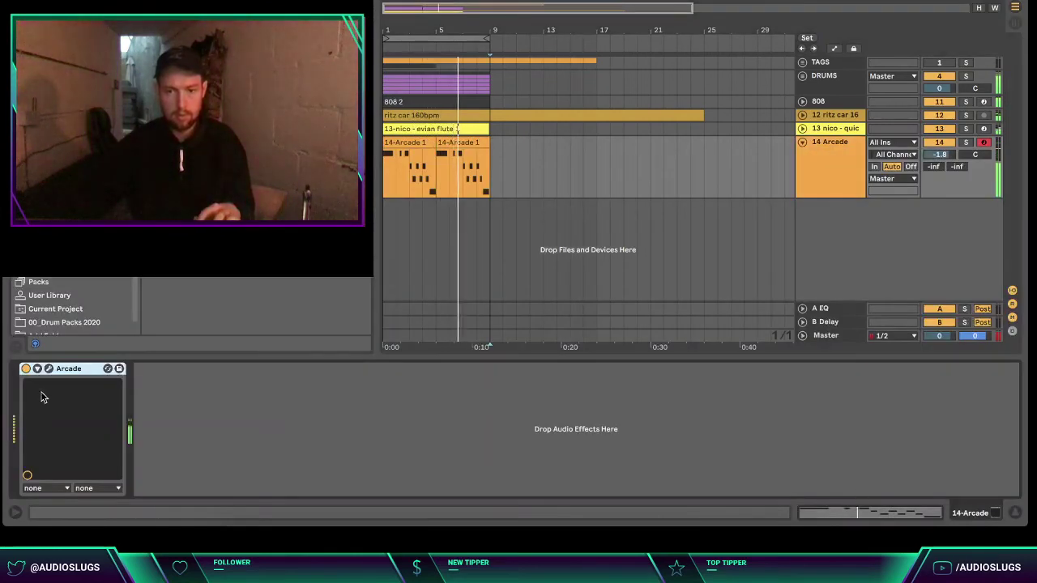
key("super+alt+p")
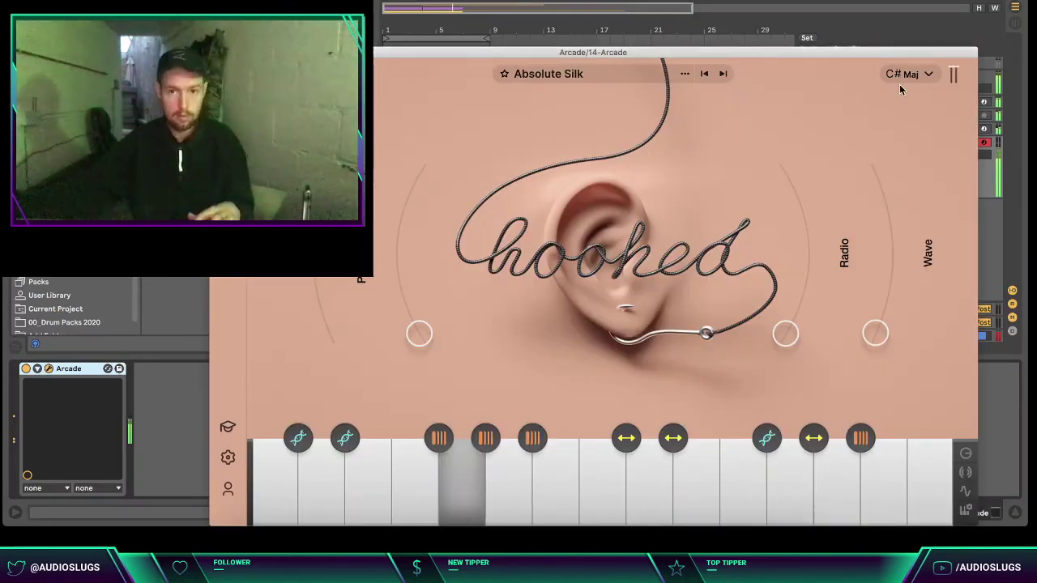
left_click(906, 74)
left_click(928, 133)
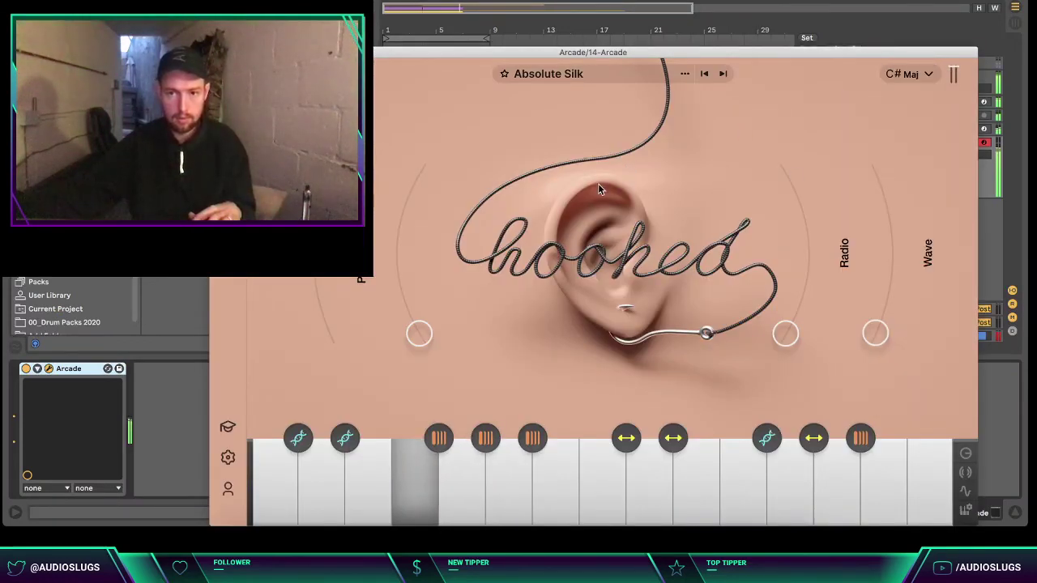
left_click(918, 73)
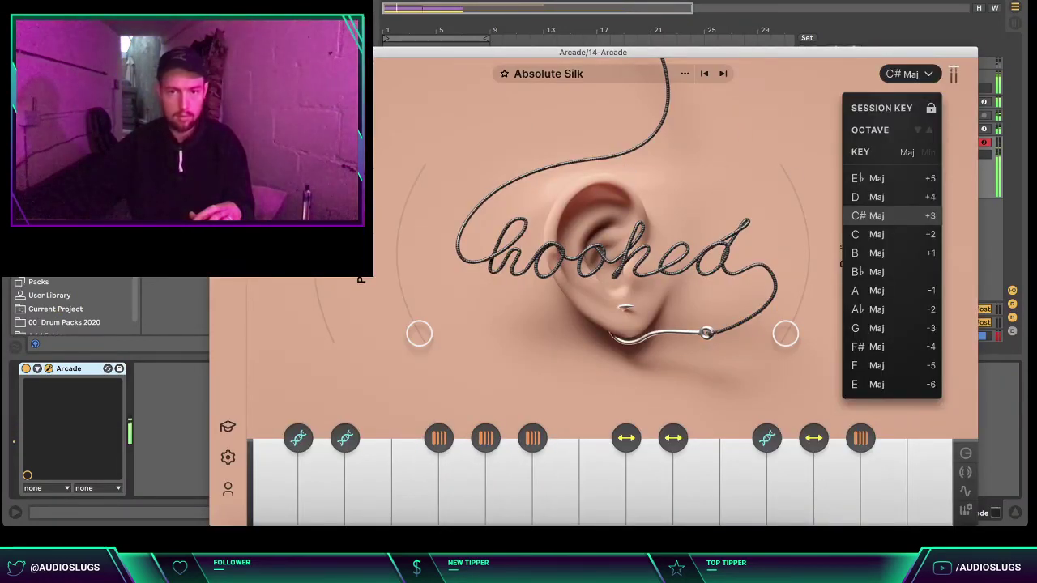
- Set the Arcade track volume to -8.8 dB with the plugin closed and collapse the track
key("super+alt+p")
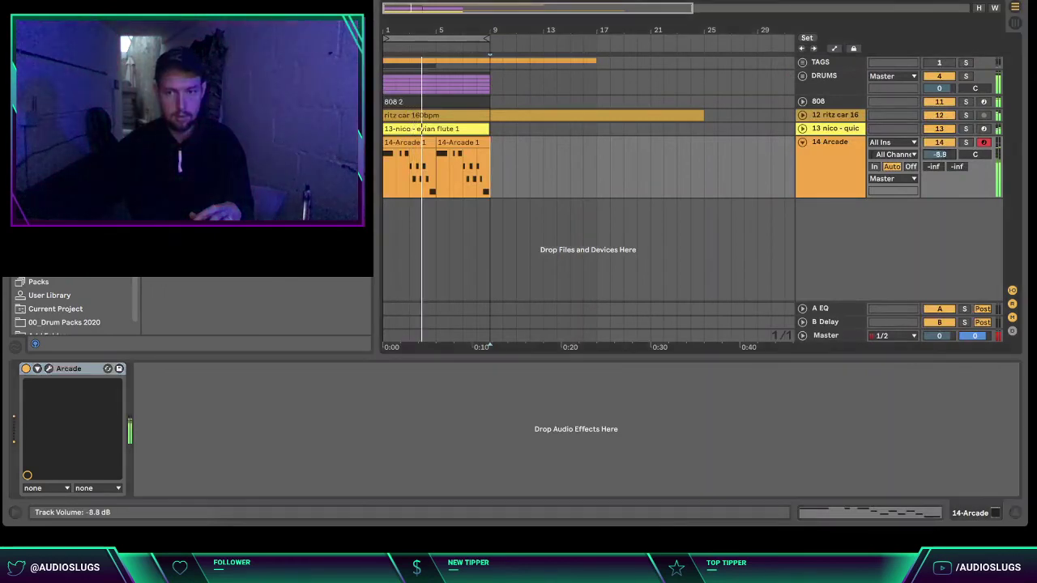
left_click(819, 136)
key("u")
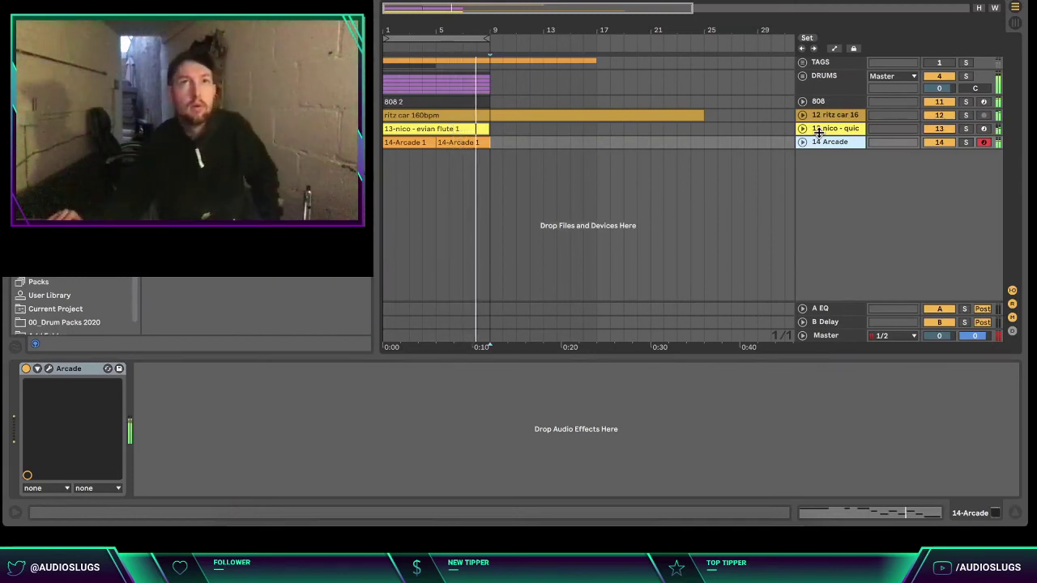
- Extend the end of the flute clip to 9.1.1 to match the loop
left_click(488, 129)
left_click(500, 138)
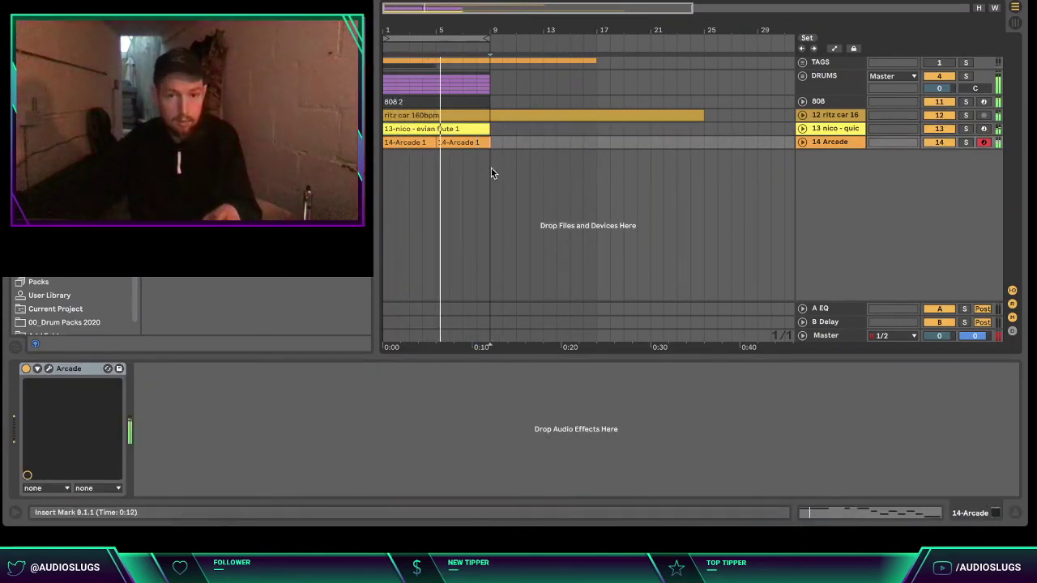
left_click(469, 174)
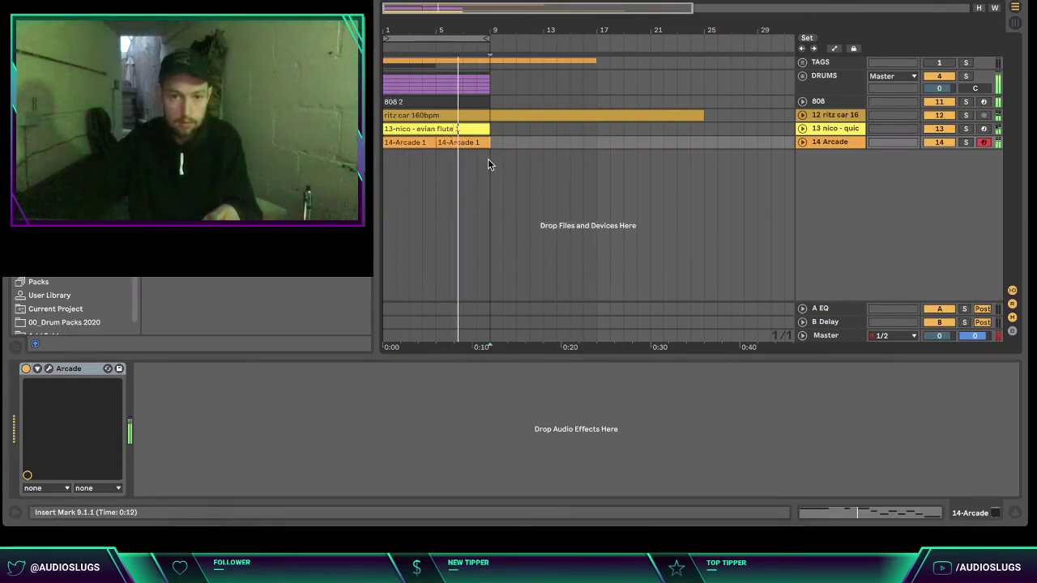
- Lower the Arcade track volume to -12.7 dB and collapse the track
left_click(802, 142)
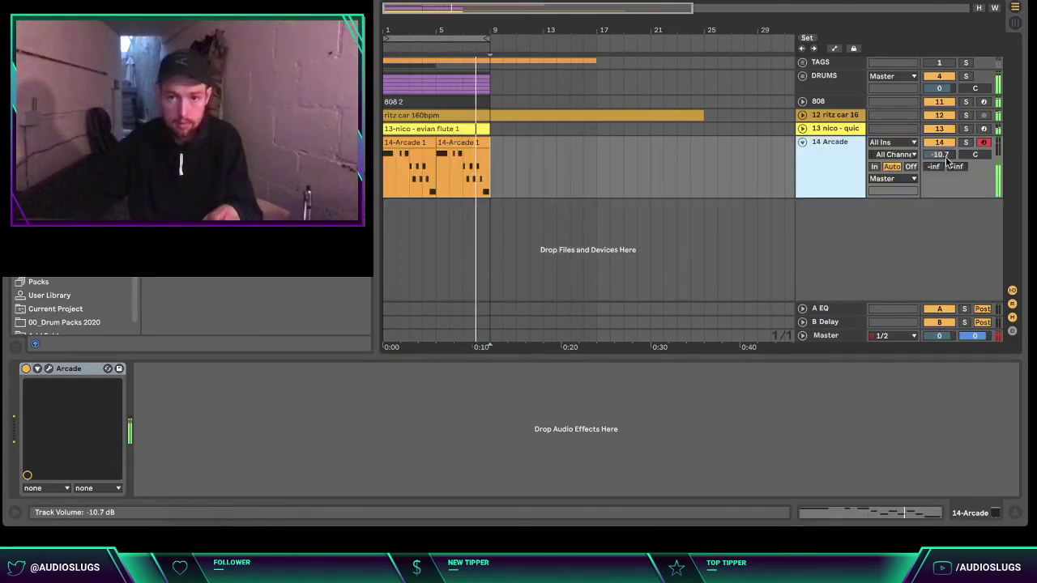
left_click(839, 157)
left_click_drag(939, 155, 939, 160)
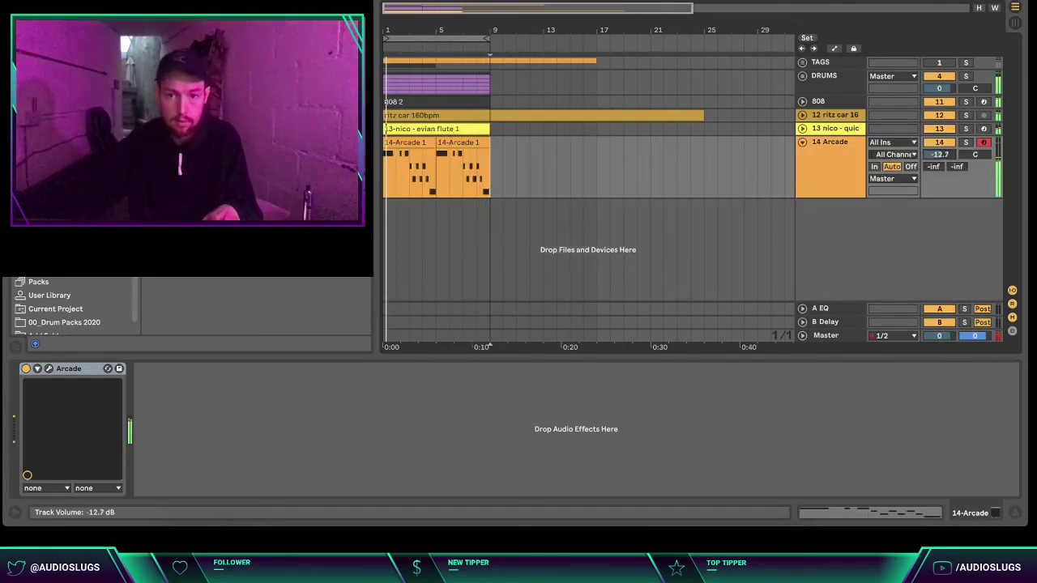
left_click(802, 143)
left_click(487, 166)
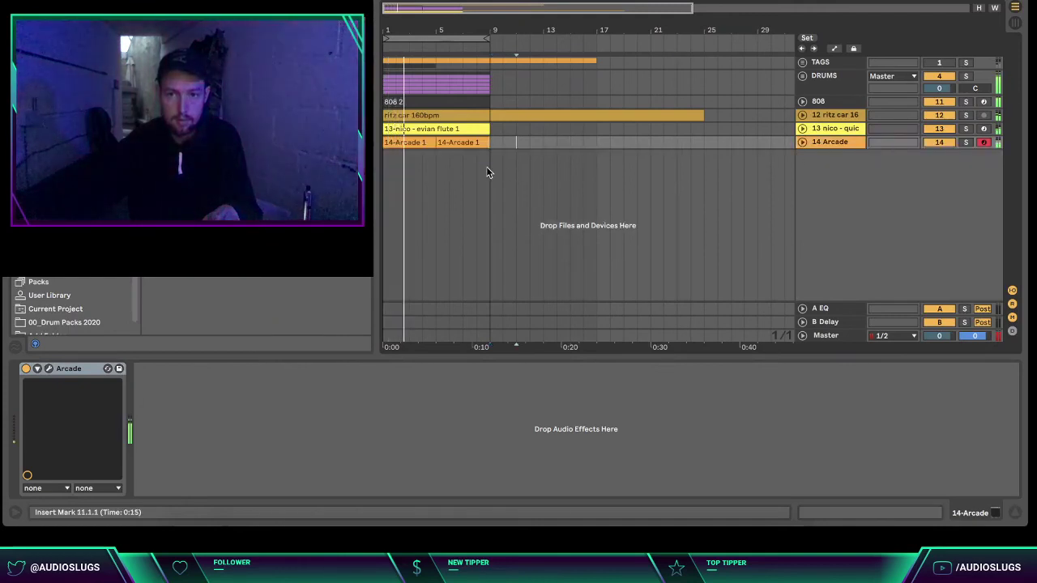
left_click(491, 163)
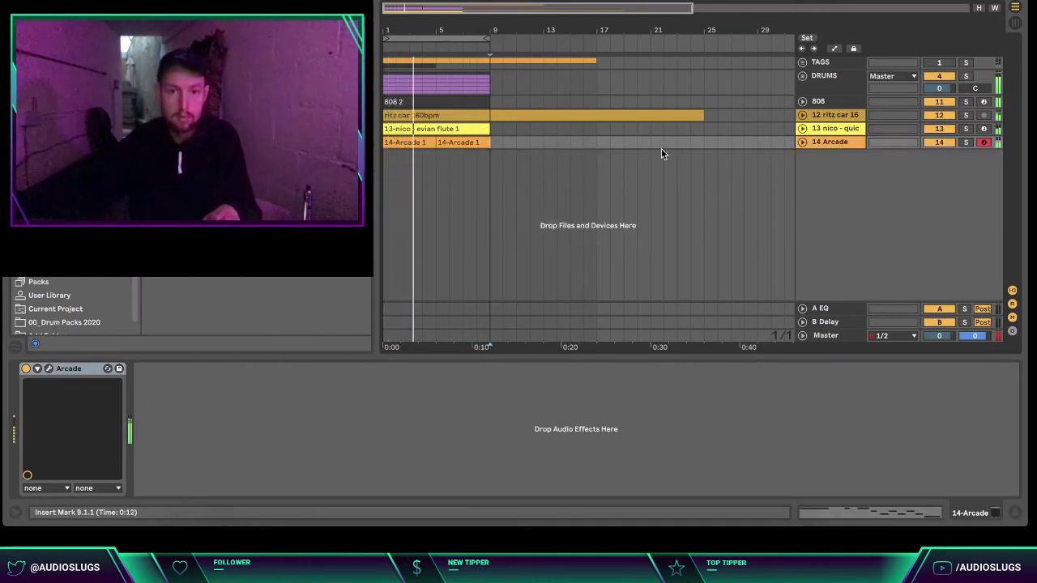
- Expand the ritz car track and duplicate the eight bars of drums and 808 to bar 9
left_click(803, 115)
left_click(389, 88)
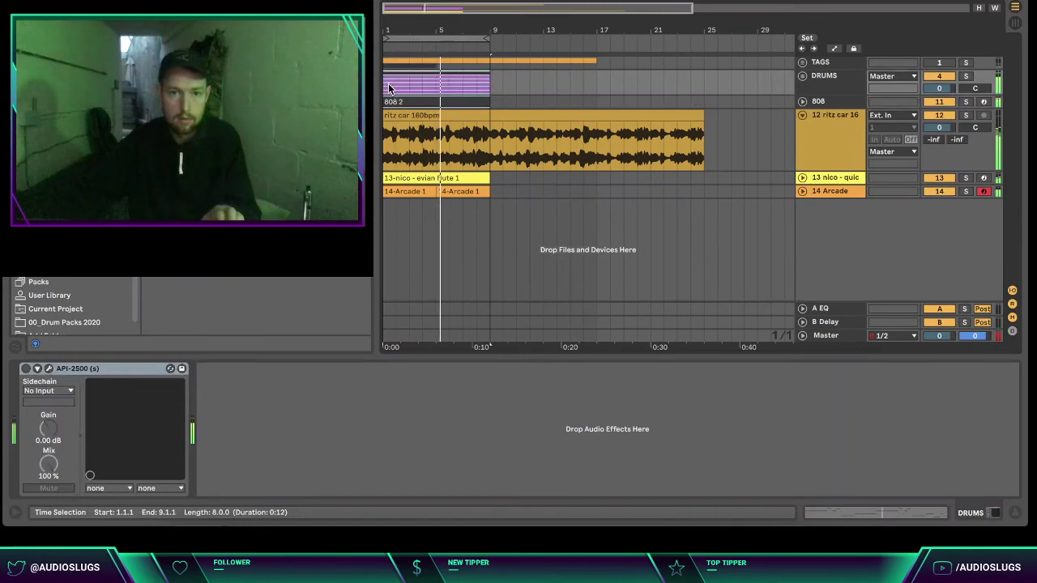
key("ctrl+d")
left_click(545, 191)
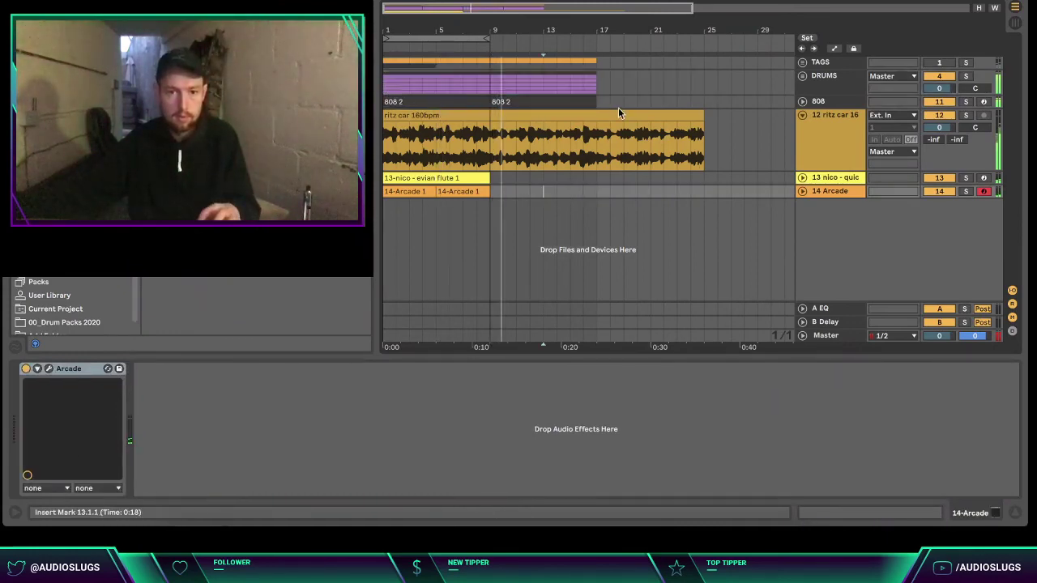
- In the second 808 clip, delete the A#3 note at 1.2.3 and the high C#4 and D#4 notes in bar 2
double_click(556, 101)
key("space")
key("space")
double_click(366, 377)
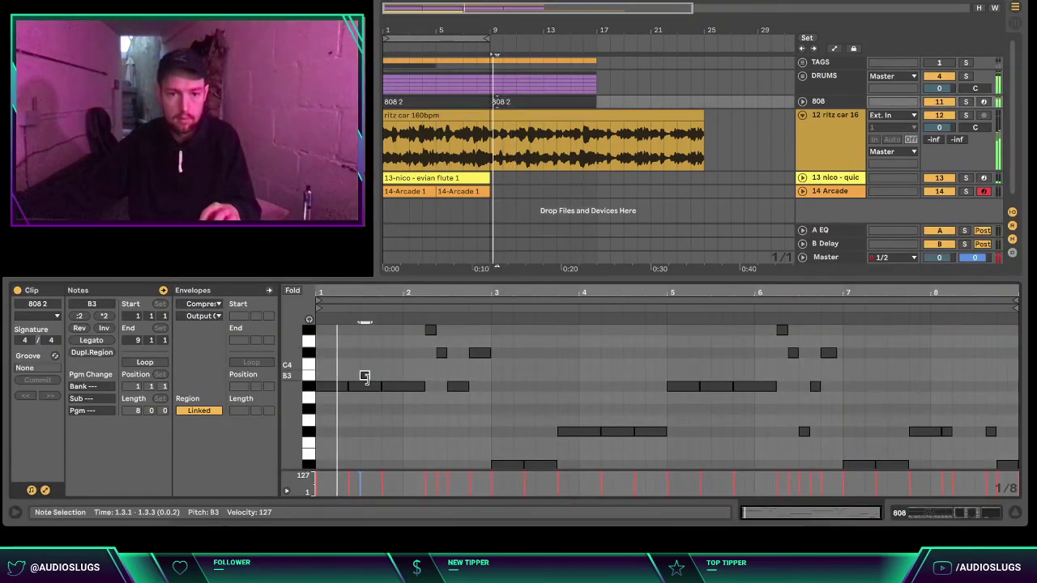
left_click(364, 383)
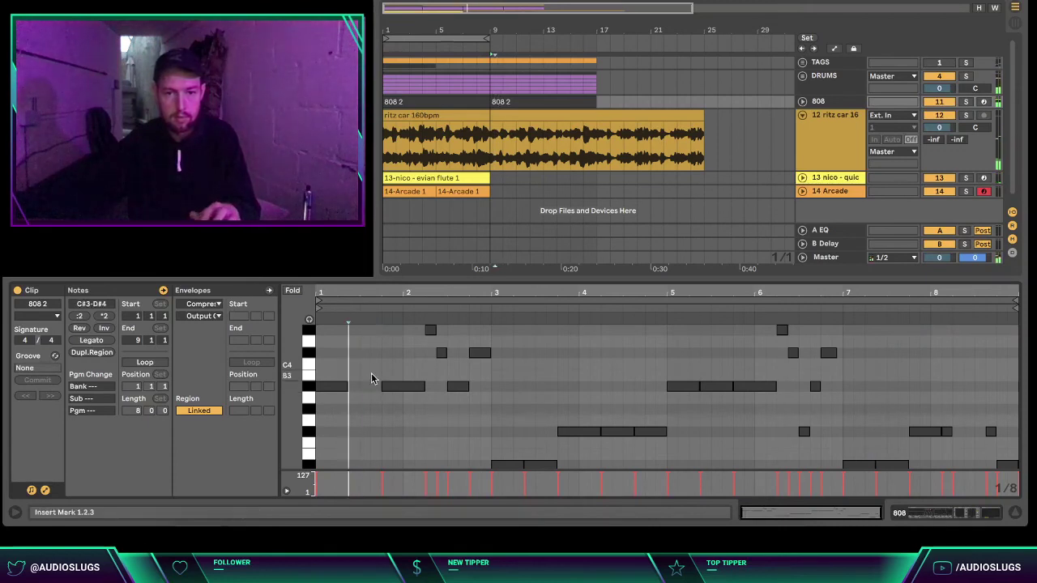
left_click_drag(431, 362, 495, 316)
key("Delete")
- Delete the last F#3 note in bar 4 and the middle A#3 note in bar 5 of the second 808 clip
left_click(557, 324)
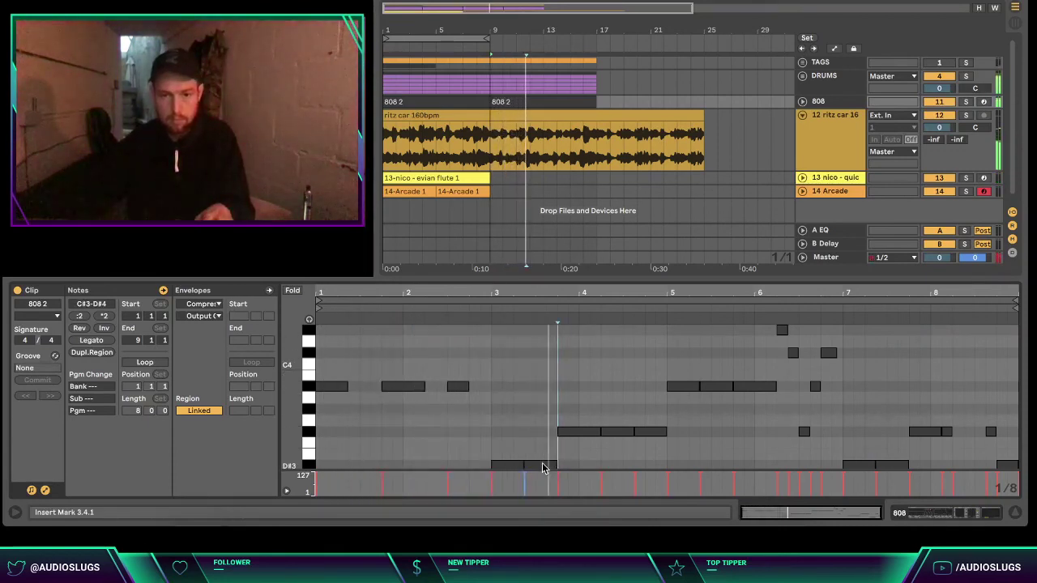
left_click(648, 431)
key("Delete")
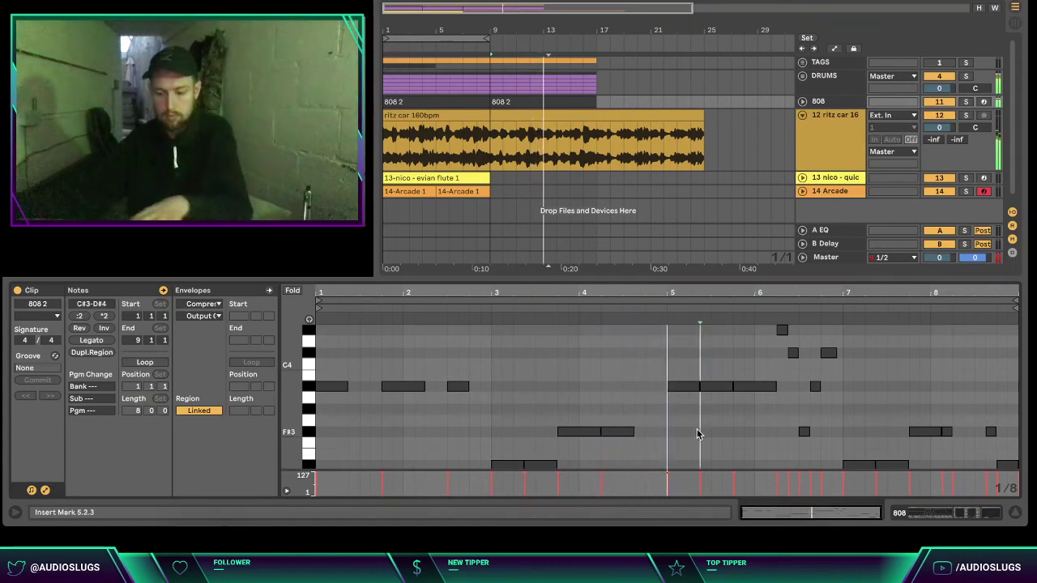
left_click(725, 387)
key("Delete")
- Delete the fill of short D#4, C#4, A#3 and F#3 notes in bar 6 of the second 808 clip
left_click(805, 429)
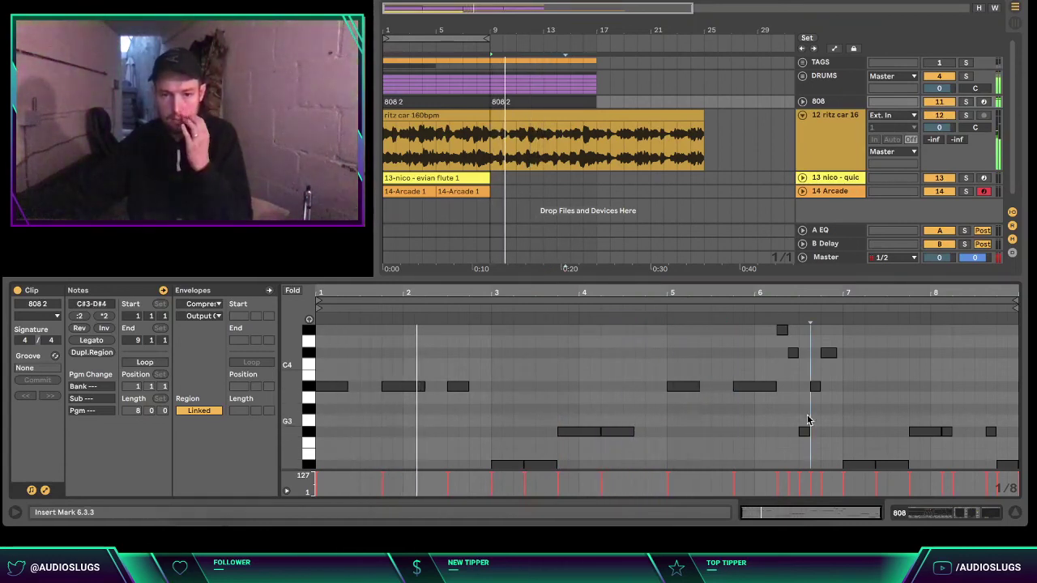
left_click(781, 330)
key("Delete")
left_click_drag(785, 339, 843, 359)
key("Delete")
left_click(833, 382)
left_click(815, 386)
key("Delete")
left_click(805, 431)
key("Delete")
left_click(857, 415)
scroll(863, 410, "down", 1)
scroll(862, 411, "down", 2)
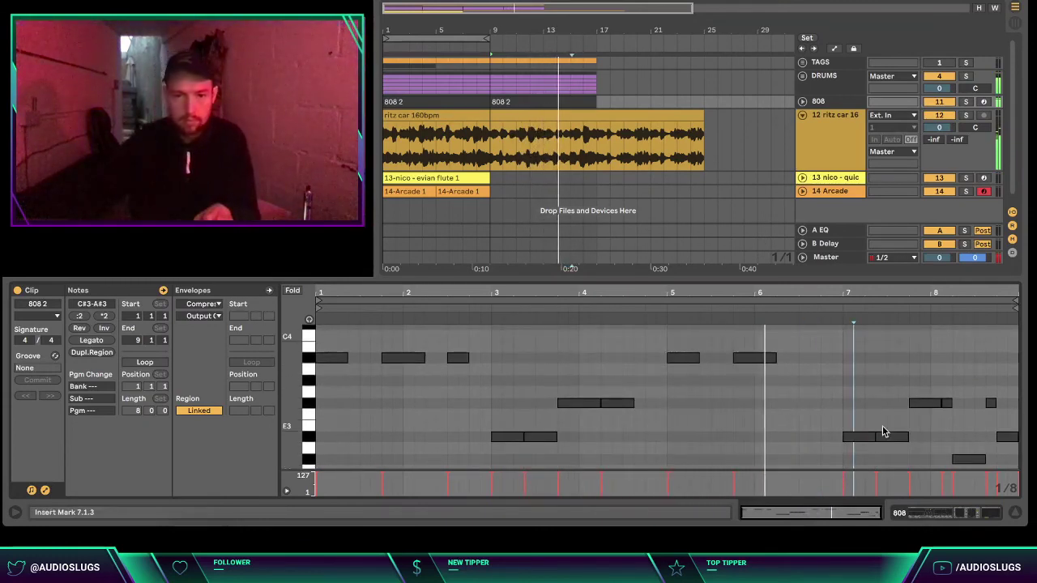
- In the second 808 clip, delete the second D#3 note in bar 7 and the short F#3 note at 8.1.3
left_click_drag(886, 433, 906, 383)
key("Delete")
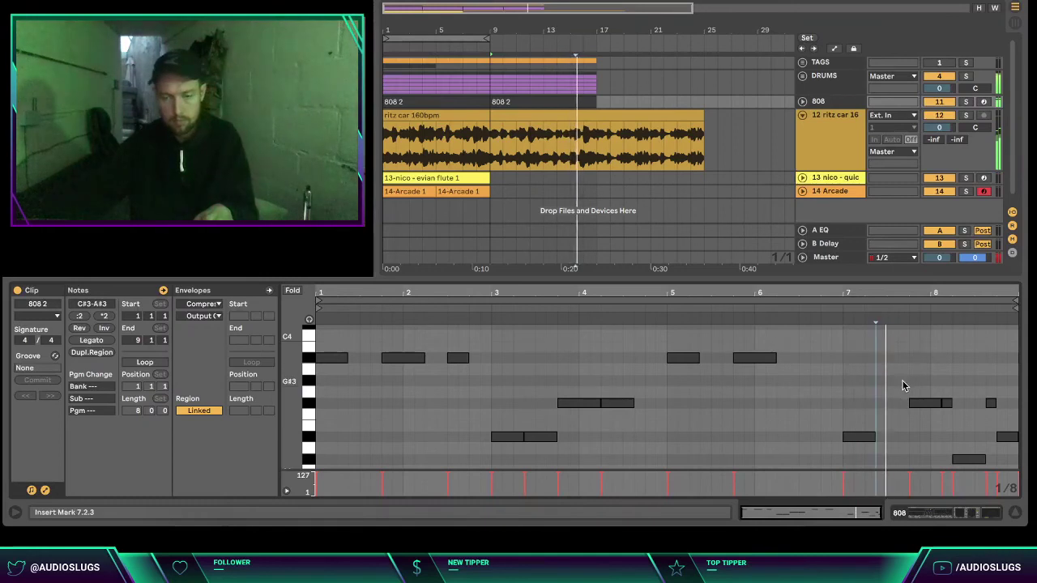
left_click(947, 402)
key("Delete")
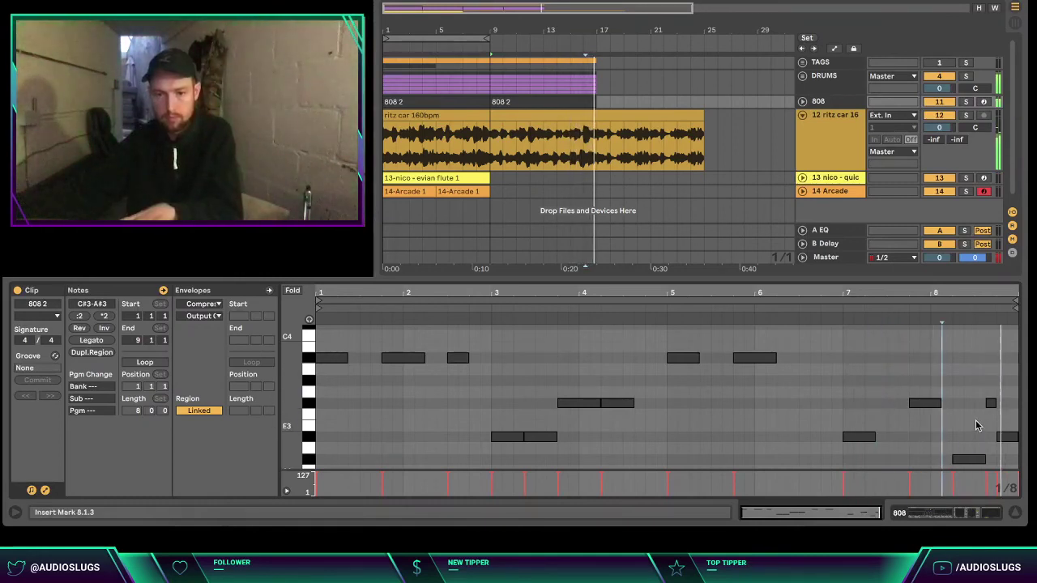
left_click(1016, 513)
left_click(741, 348)
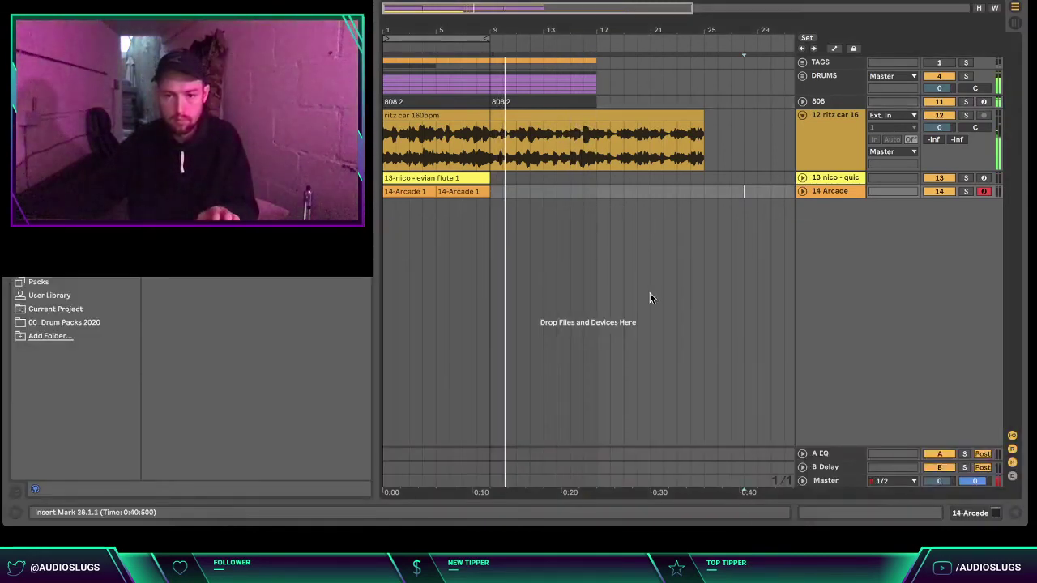
- Expand the 808 track and raise the Fatness of its Sausage Fattener
left_click(653, 306)
left_click(802, 102)
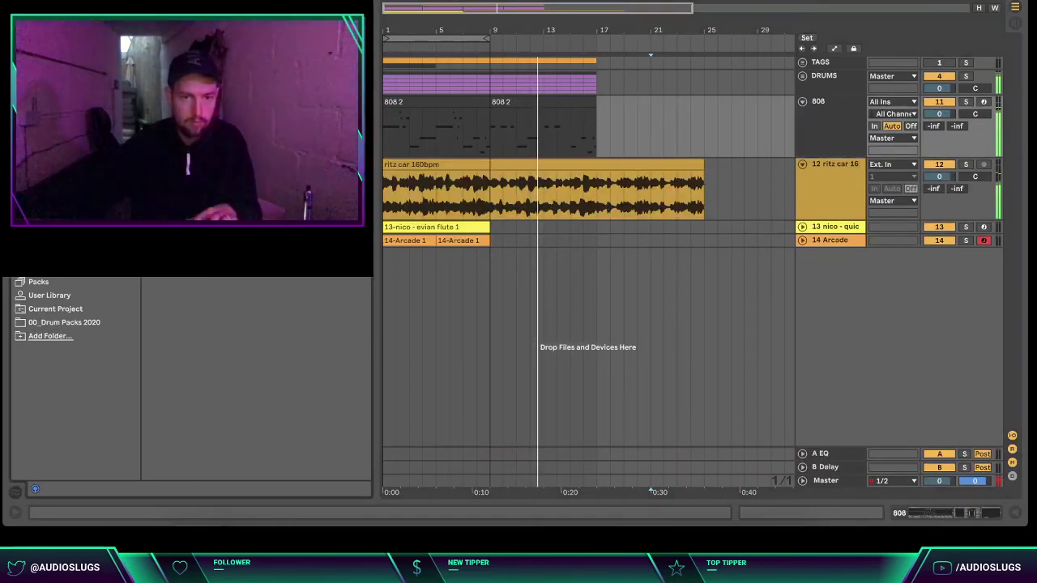
left_click(961, 513)
left_click_drag(488, 158, 484, 85)
left_click(222, 61)
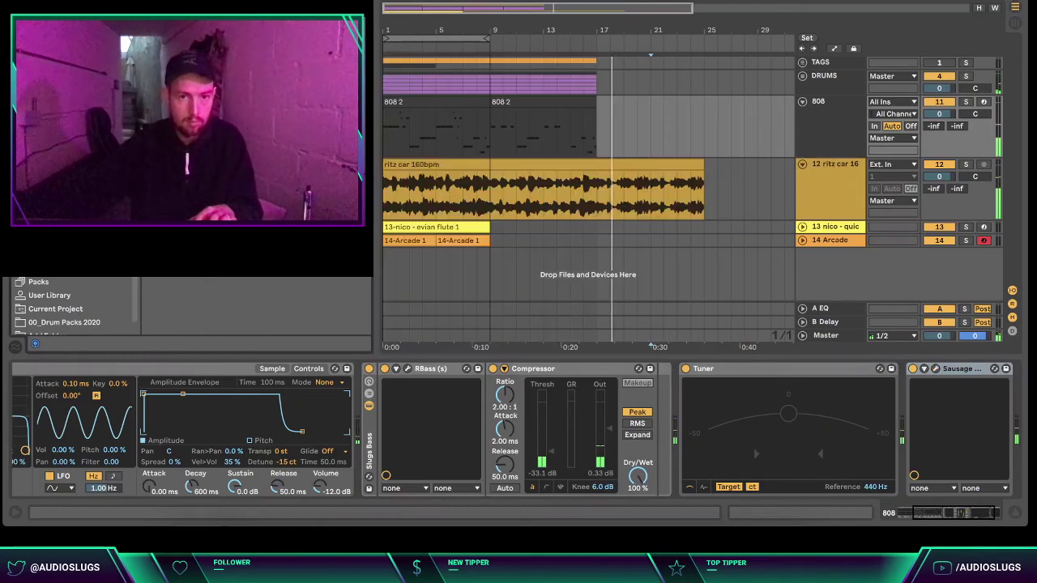
- Duplicate the drums and 808 clips of bars 9 to 17 so the copies start at bar 17
left_click(494, 136)
left_click(494, 86)
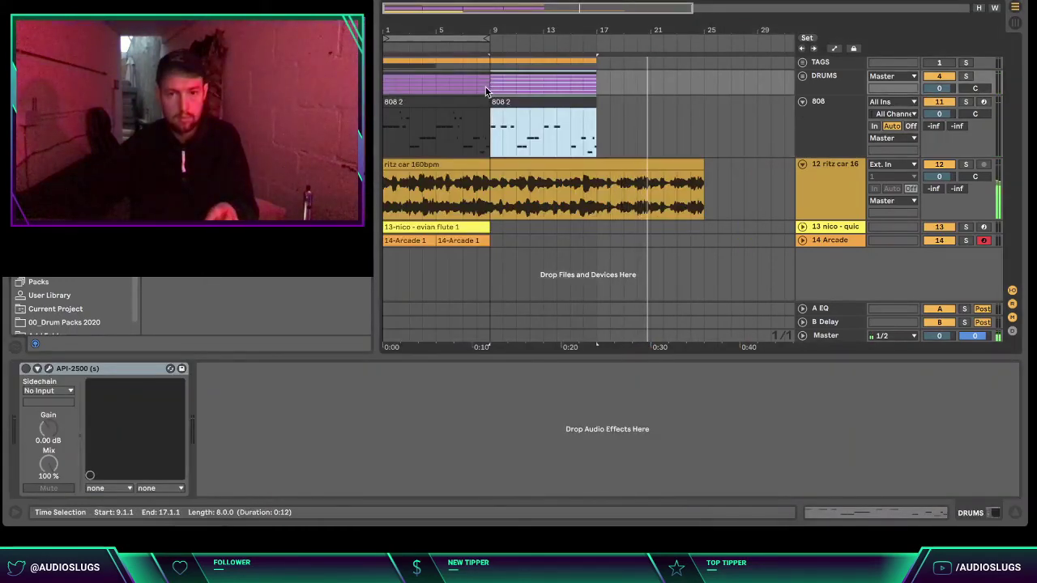
key("ctrl+d")
- Delete the 808 between bars 17 and 21, and collapse the 808 and ritz car tracks
left_click(606, 103)
mouse_move(648, 124)
left_mouse_down()
mouse_move(586, 117)
mouse_move(595, 109)
left_mouse_up()
key("Delete")
left_click(669, 148)
left_click(705, 148)
left_click(803, 103)
left_click(803, 116)
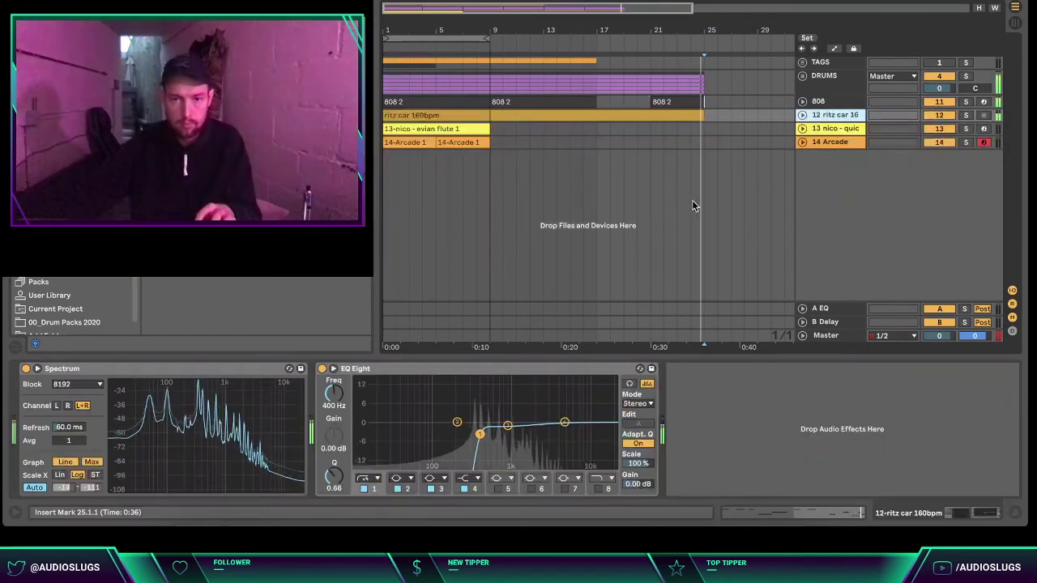
- Move the first eight bars of drums, 808, ritz car, flute and Arcade clips to bar 25
left_click(693, 205)
mouse_move(481, 155)
left_mouse_down()
mouse_move(386, 87)
mouse_move(729, 113)
left_mouse_up()
- Clear bar 24 of the drums and 808, keeping the ritz car loop running up to bar 25
left_click_drag(702, 29, 723, 163)
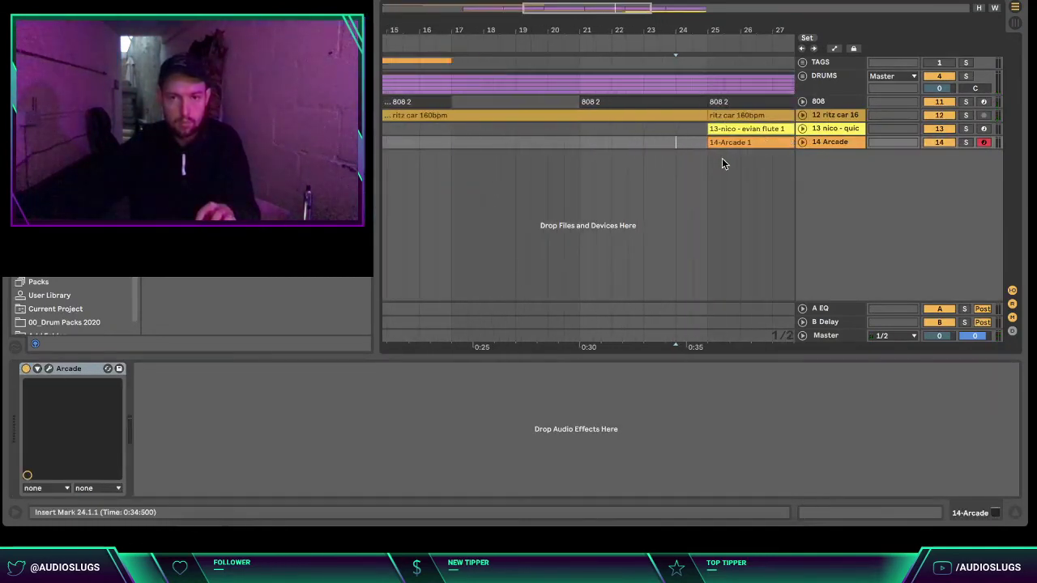
key("Delete")
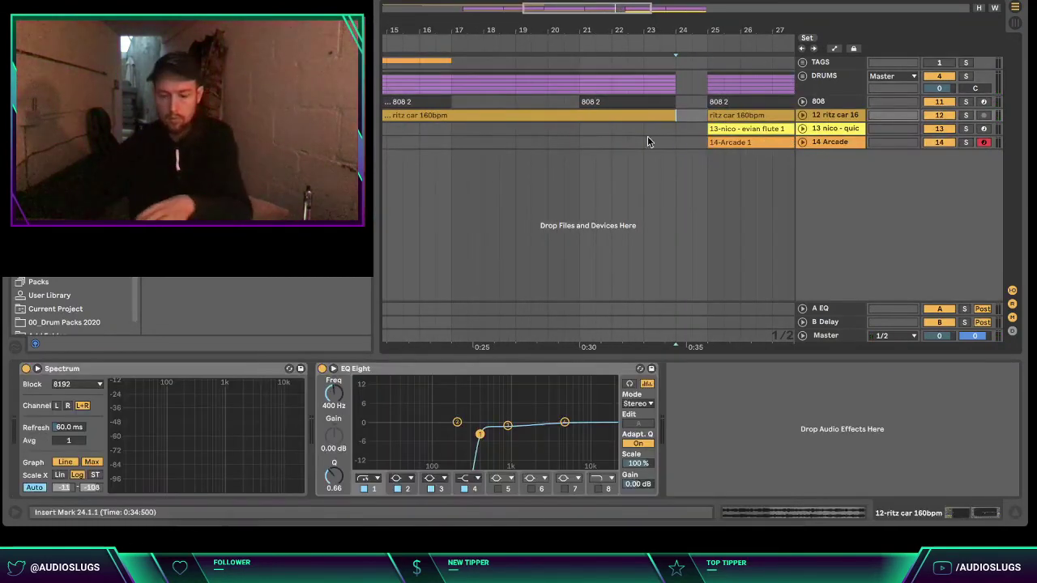
left_click(644, 151)
left_click(669, 118)
left_click(679, 144)
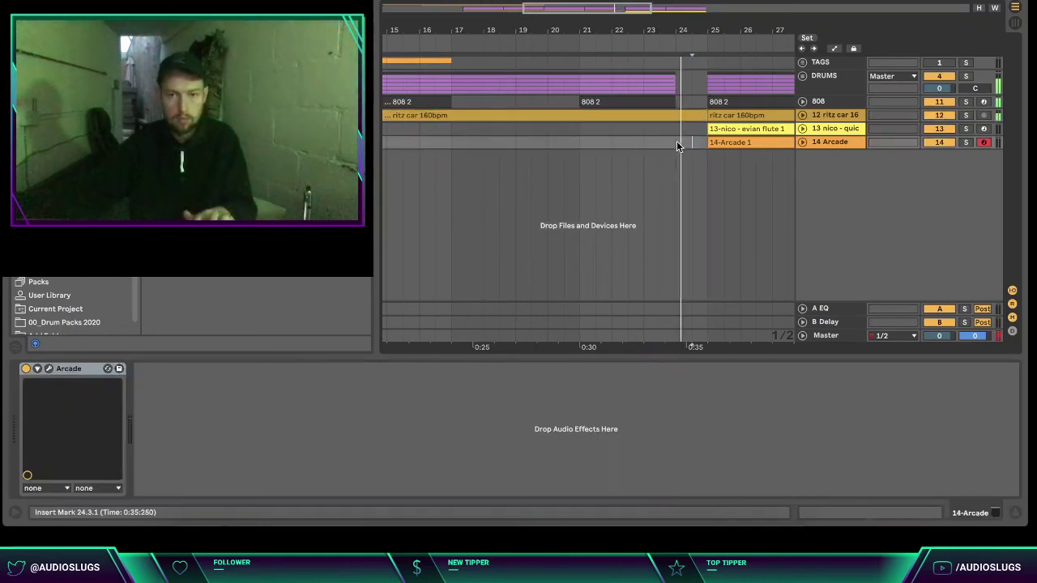
left_click_drag(650, 31, 577, 11)
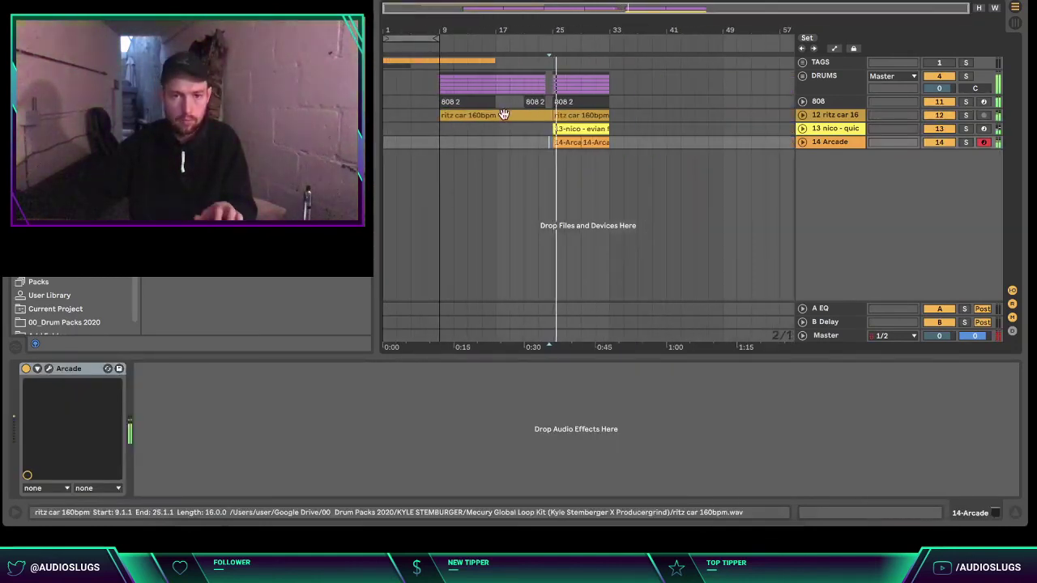
- Split the ritz car clip at bar 17, copy an eight-bar part to bar 1 and play from the start
left_click(492, 116)
mouse_move(490, 116)
left_mouse_down()
mouse_move(421, 116)
mouse_move(501, 117)
left_mouse_up()
left_click(498, 141)
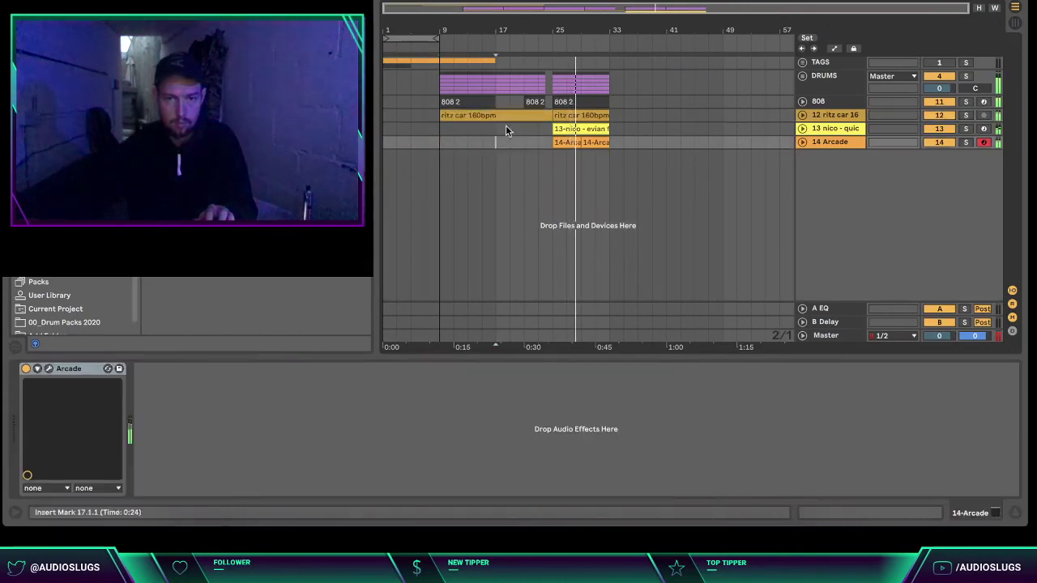
left_click(496, 128)
left_click_drag(496, 127, 412, 116)
key("super+e")
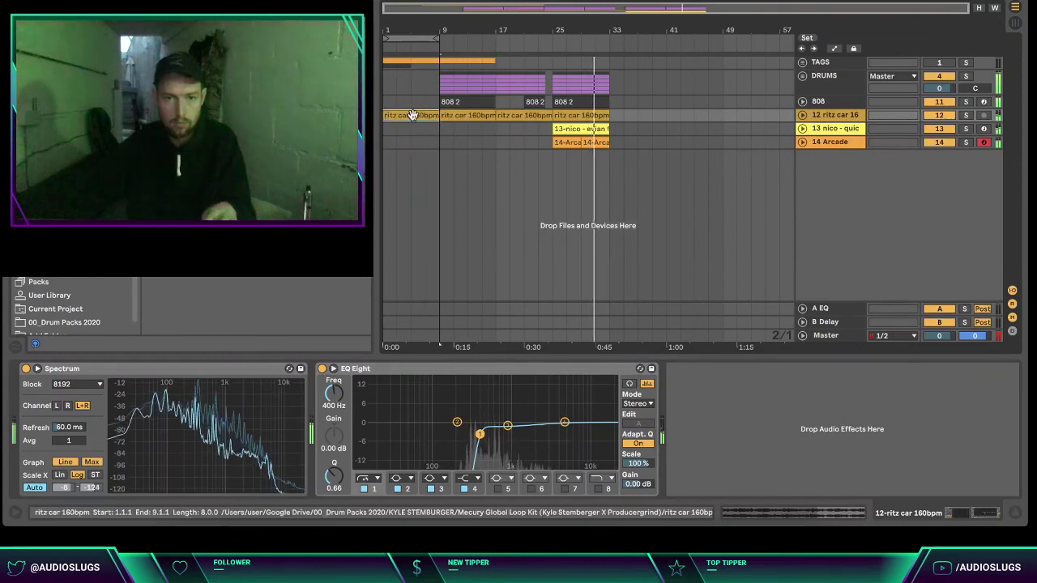
double_click(411, 116)
key("Home")
left_click(1016, 515)
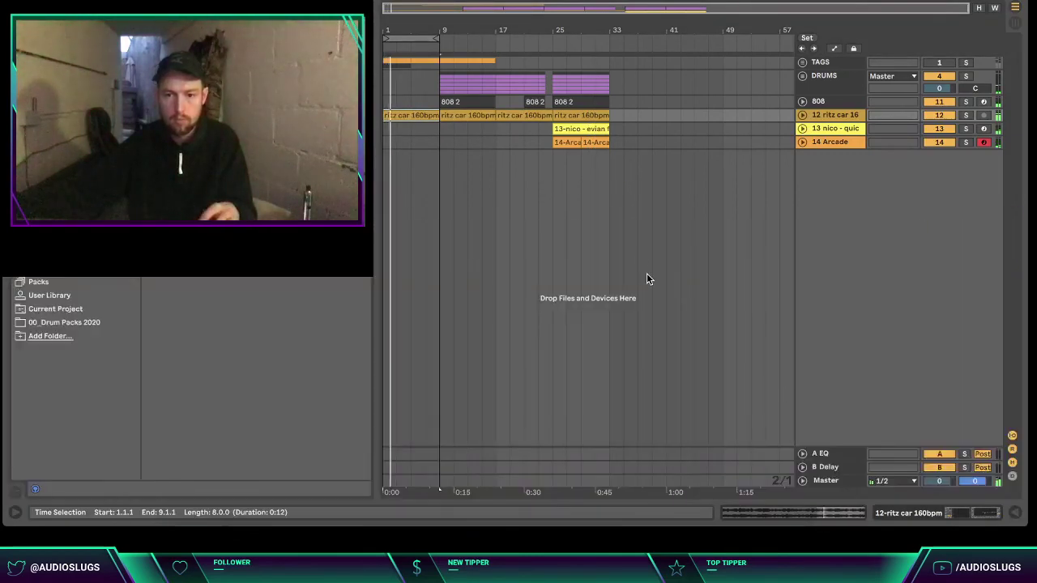
- Copy the evian flute clip into the intro between bars 5 and 9, and activate the TAGS track
left_click_drag(580, 130, 413, 123)
left_click(467, 143)
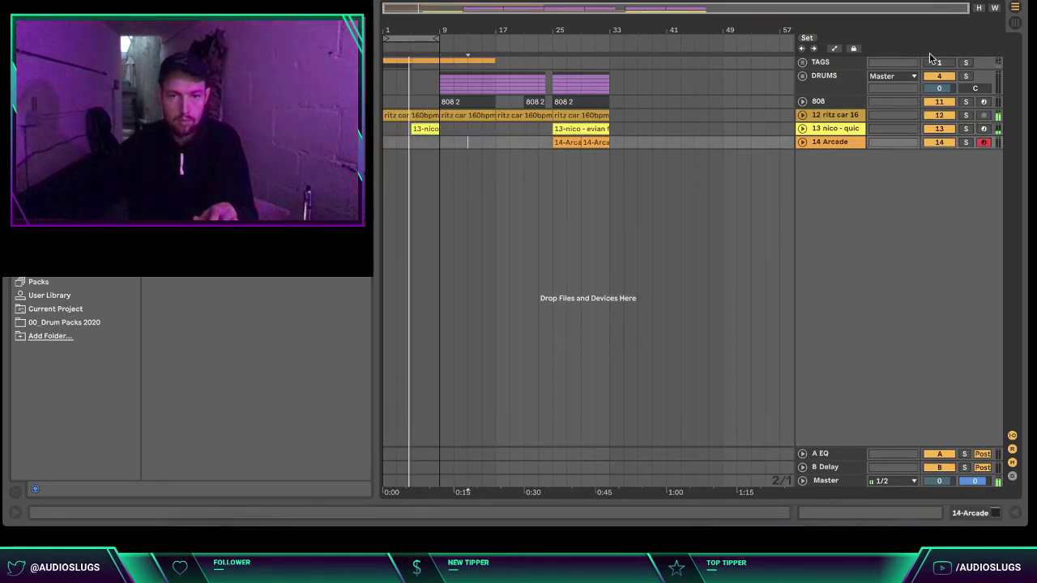
left_click(821, 94)
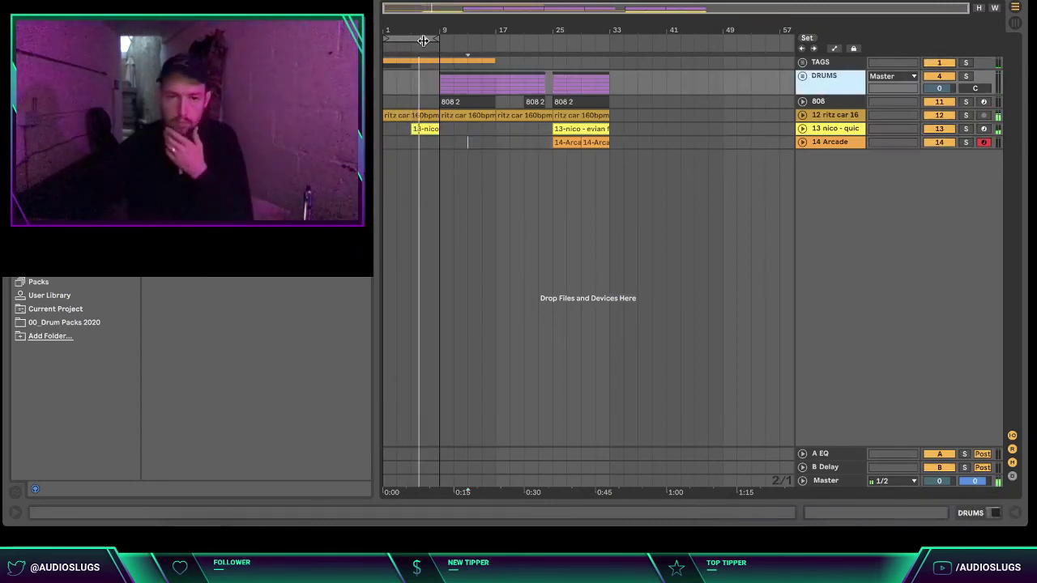
left_click(504, 178)
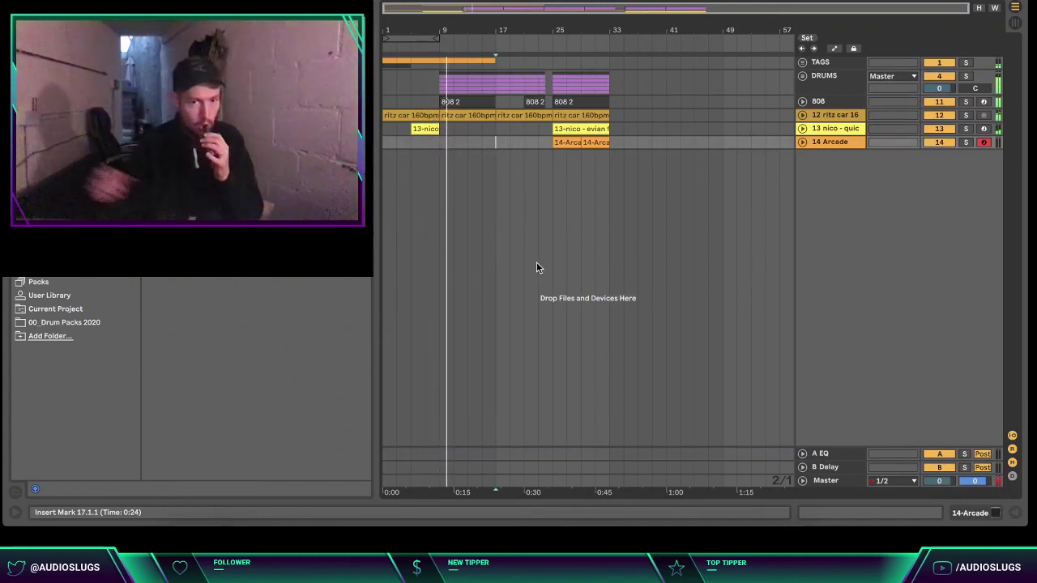
left_click(513, 253)
- On the 808 track, move Sausage Fattener ahead of the Compressor and set its Fatness to 16.0 %
left_click(803, 102)
left_click(821, 102)
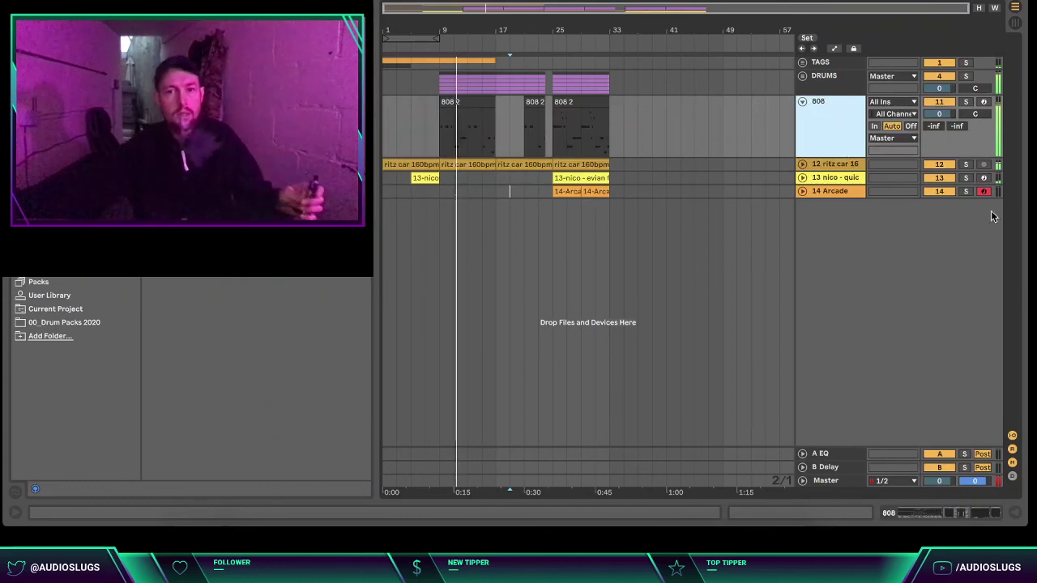
left_click(941, 512)
left_click_drag(952, 368, 565, 396)
left_click(515, 368)
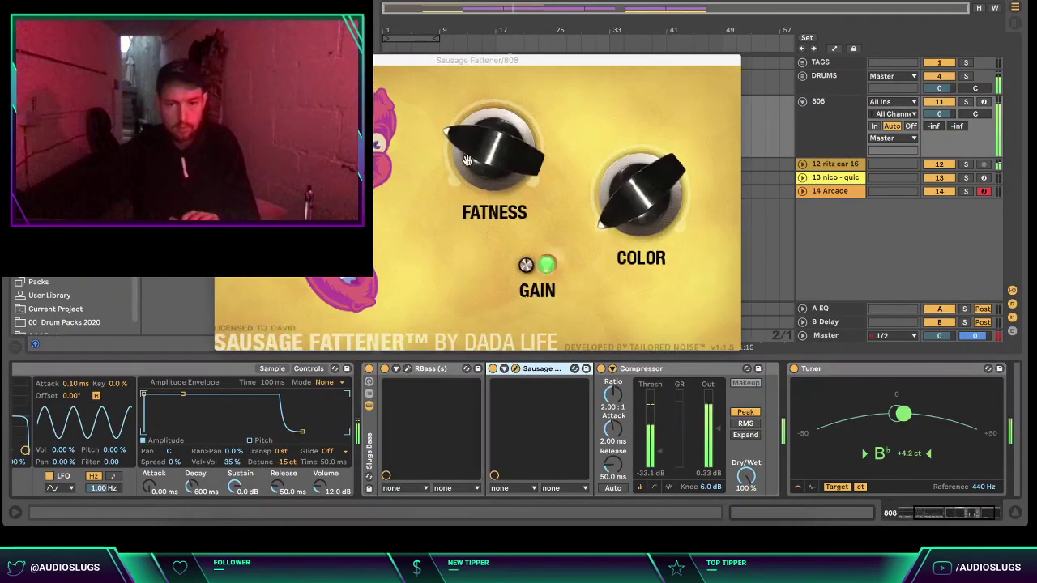
left_click_drag(466, 152, 466, 165)
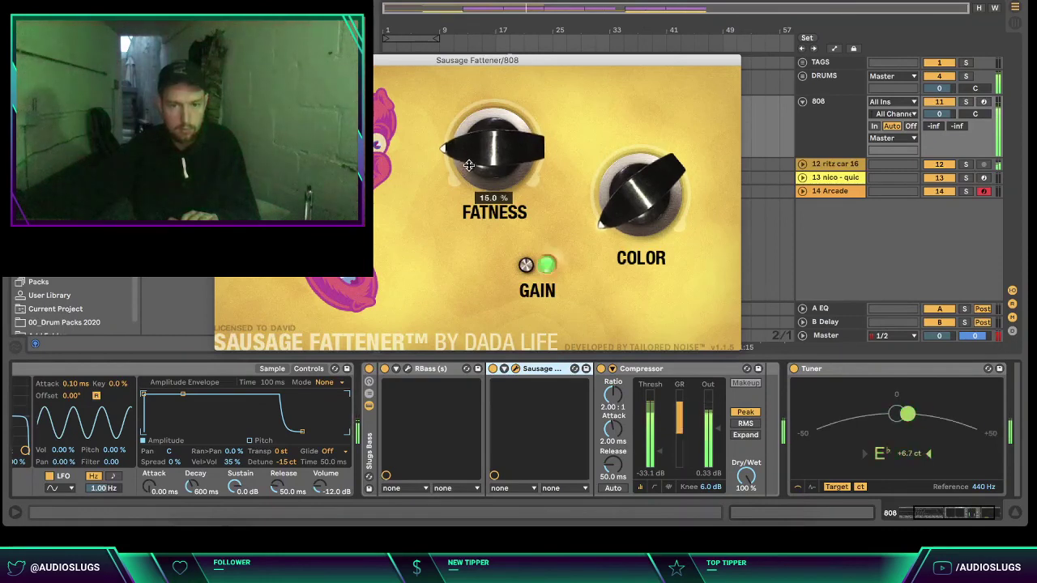
left_click(222, 61)
left_click(578, 254)
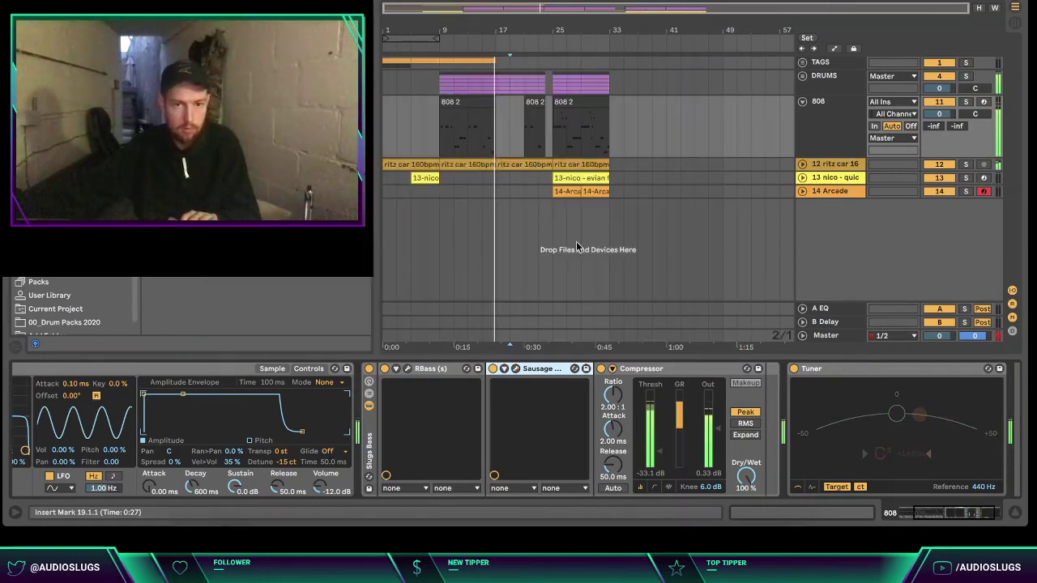
left_click(1015, 513)
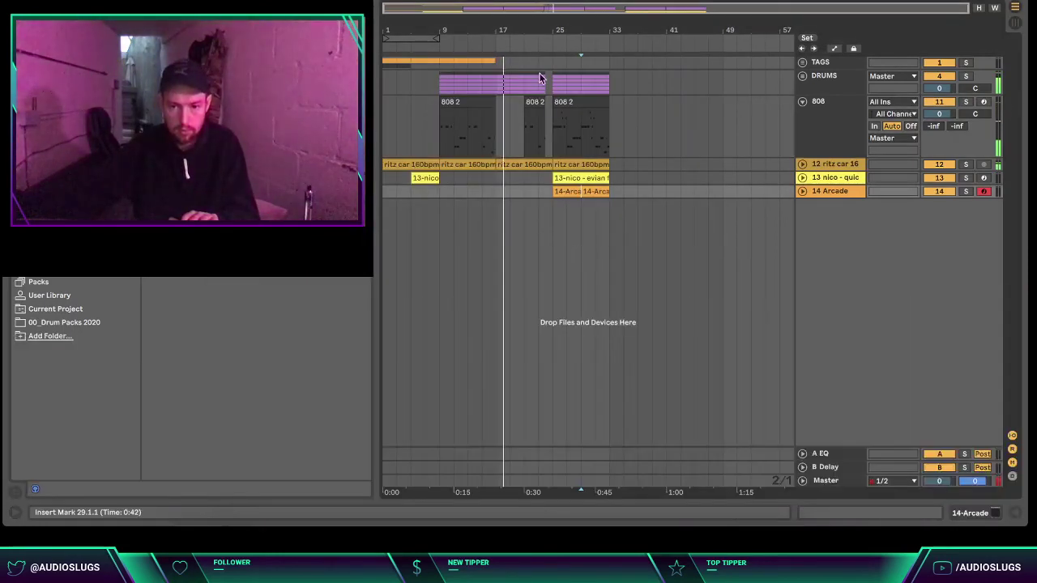
- Unfold the DRUMS group and remove the kick between bars 17 and 21
left_click(802, 77)
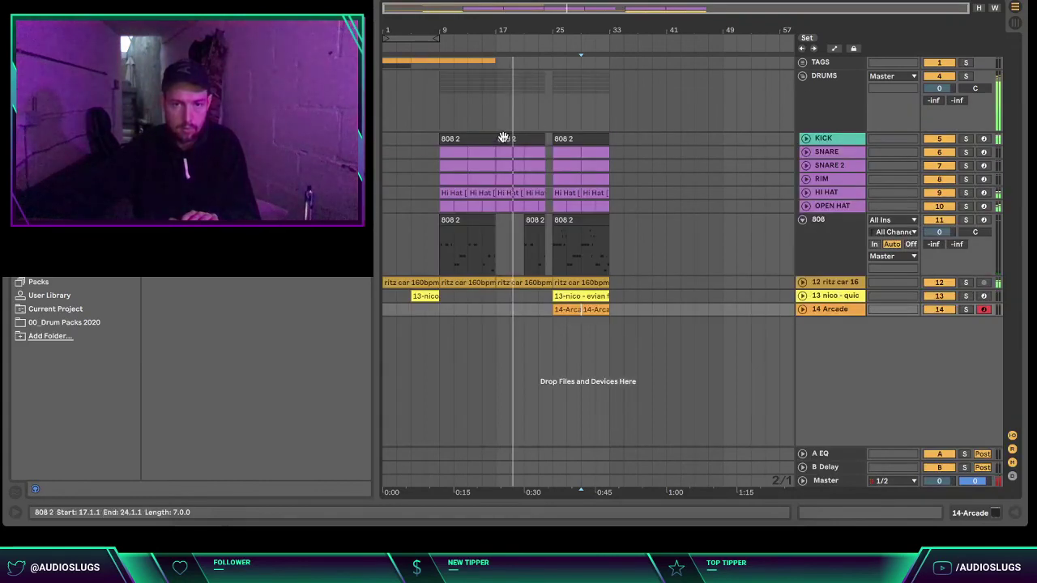
left_click(506, 139)
left_click_drag(500, 138, 527, 139)
left_click(526, 121)
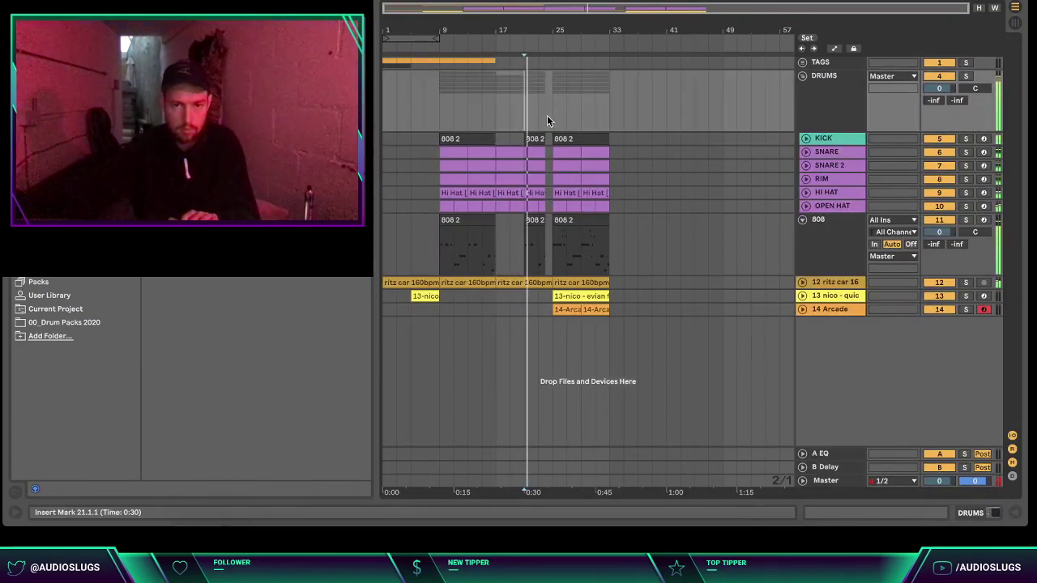
left_click(497, 135)
left_click(496, 316)
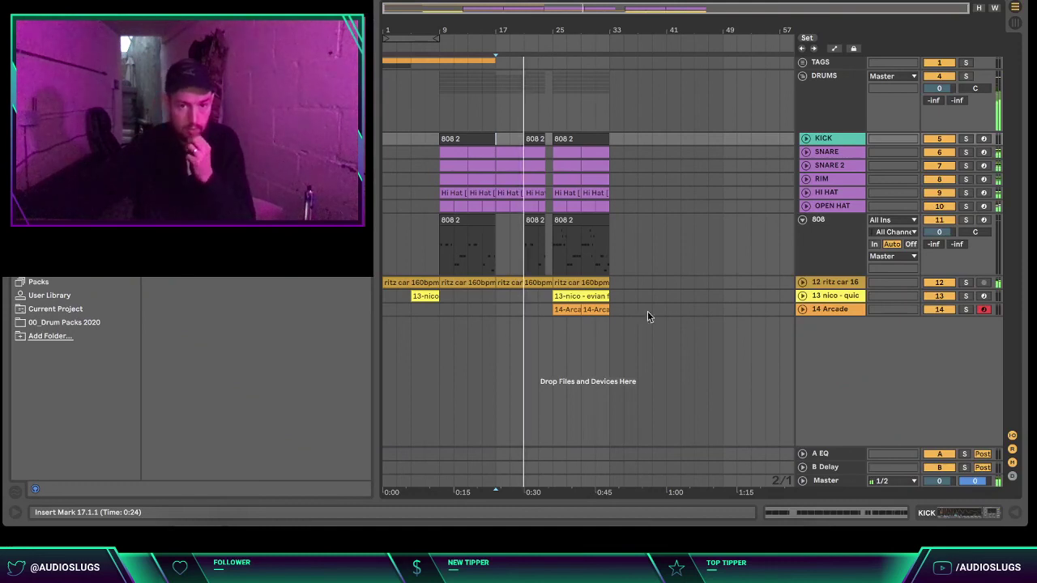
- Collapse the 808 track and fold the DRUMS group
left_click(679, 283)
left_click(821, 252)
key("Left")
key("Up")
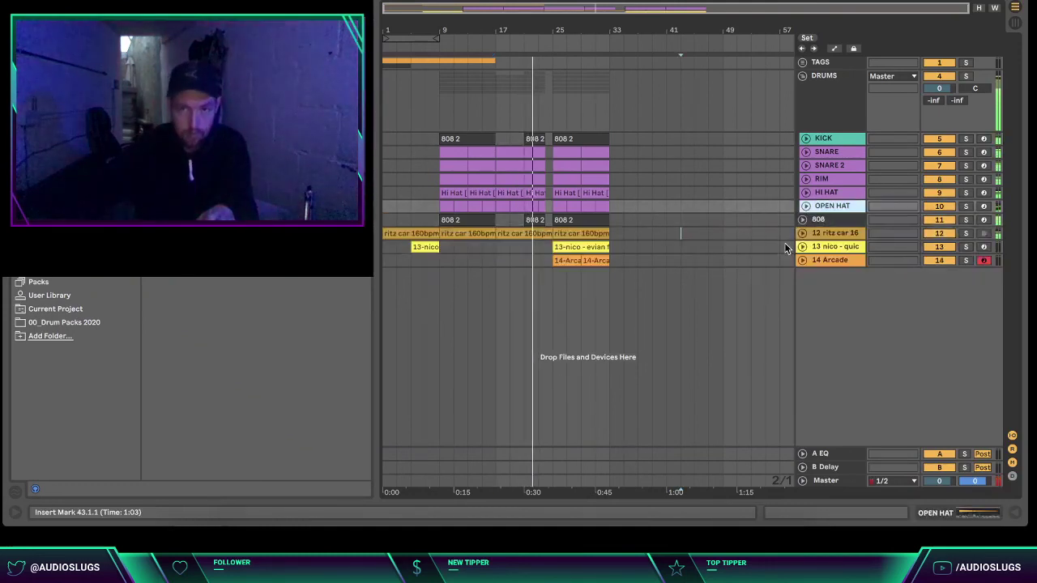
key("Down")
key("Down")
key("Up")
key("Up")
key("Up")
key("Up")
key("Up")
key("Up")
key("Up")
key("Up")
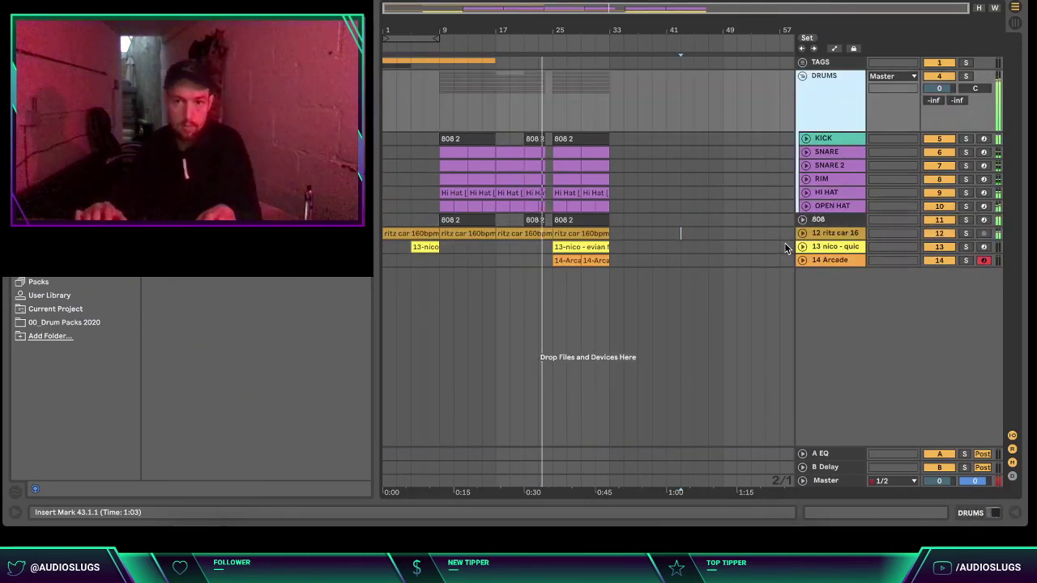
key("Left")
- Extend the arrangement loop so it runs from bar 1 to bar 33
left_click_drag(436, 41, 605, 38)
right_click(602, 38)
left_click(627, 46)
left_click(652, 142)
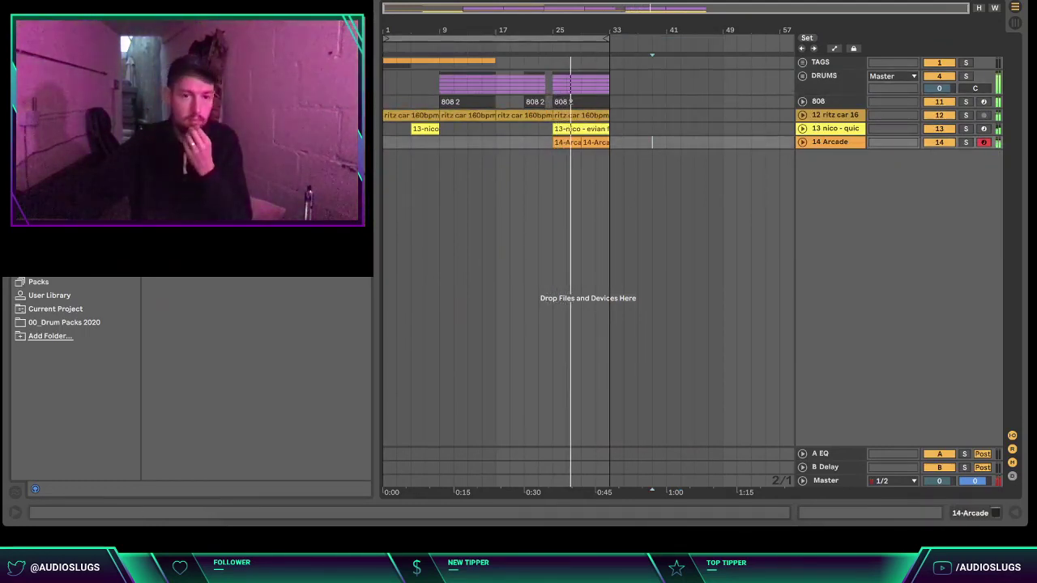
left_click(580, 254)
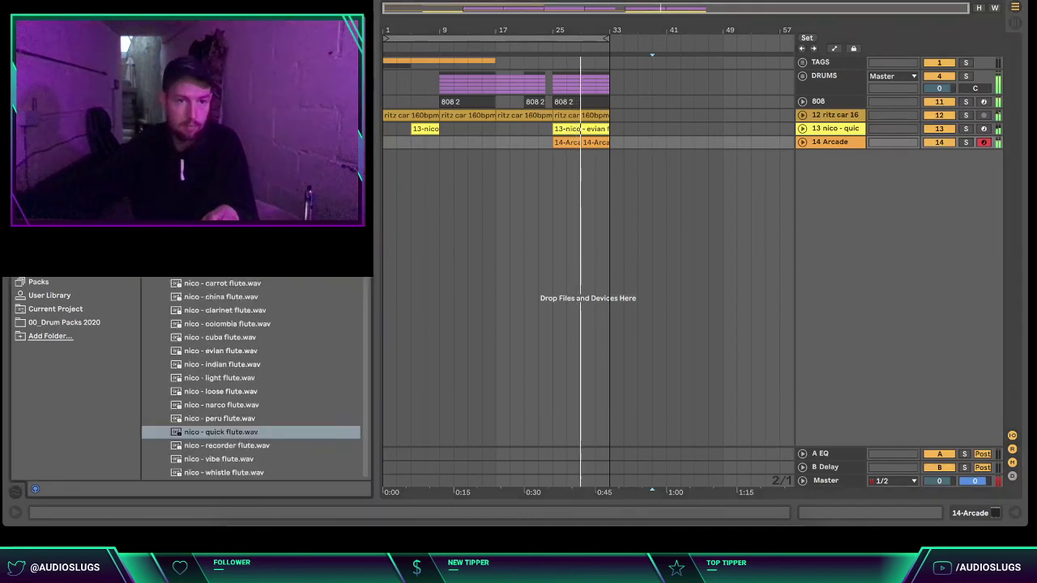